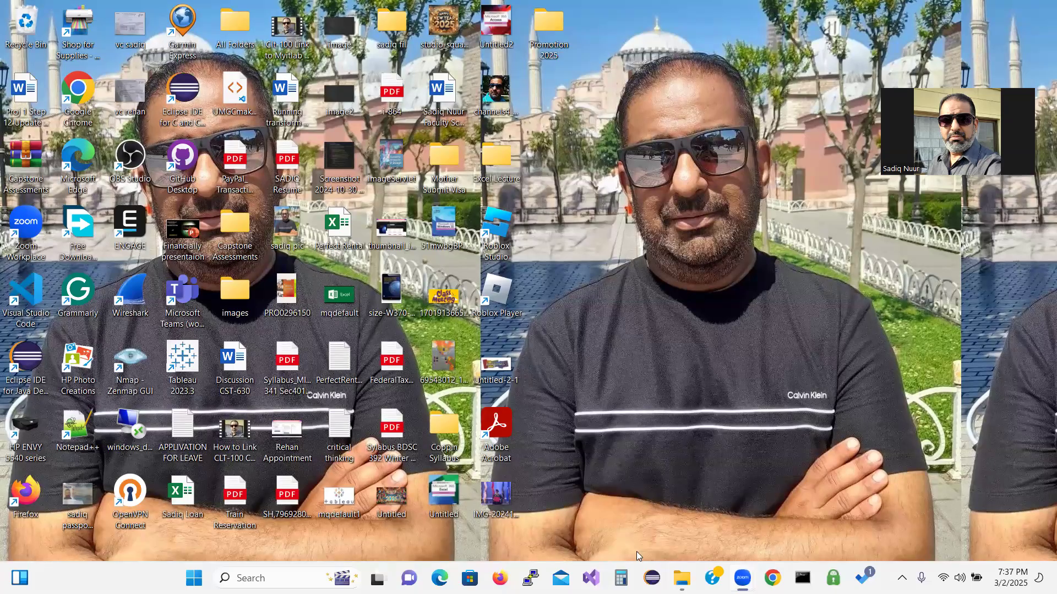
Step: Open the SC_EX_6-1 workbook from the Module folder
{"action": "left_click", "coordinate": [681, 577]}
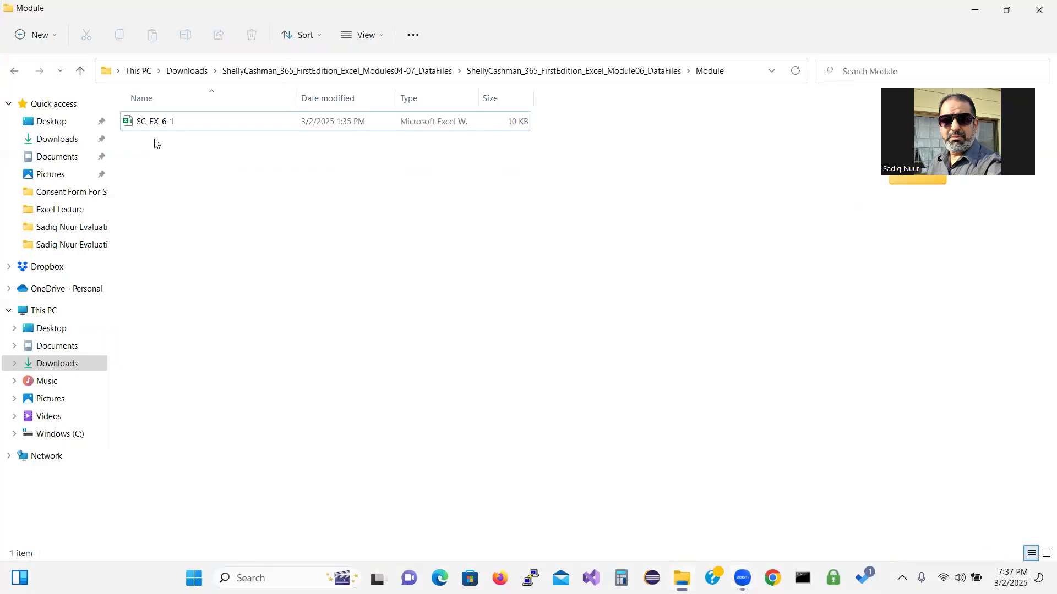
{"action": "left_click", "coordinate": [173, 128]}
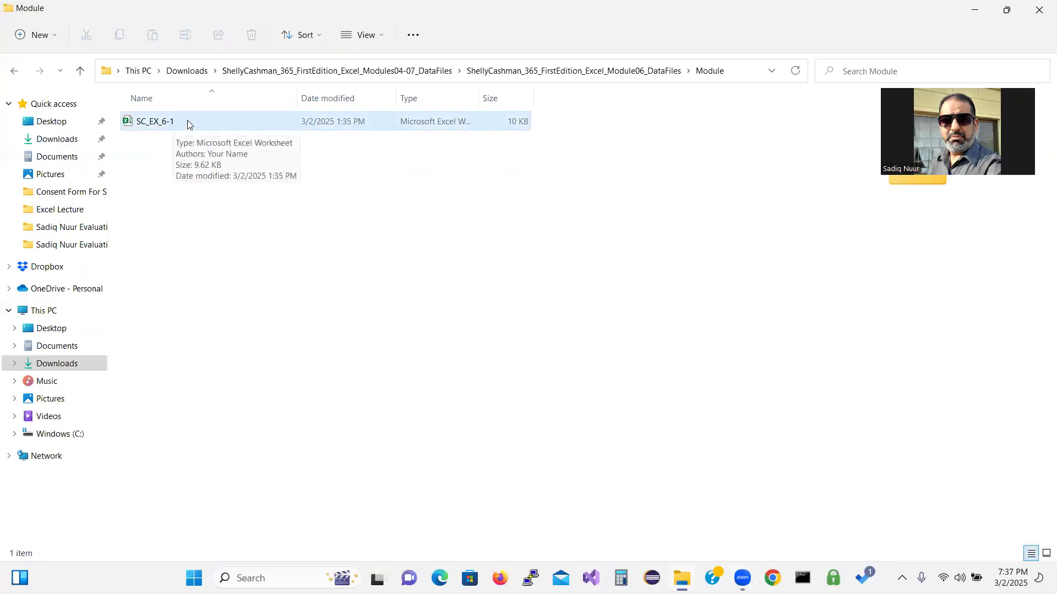
{"action": "left_click", "coordinate": [187, 124]}
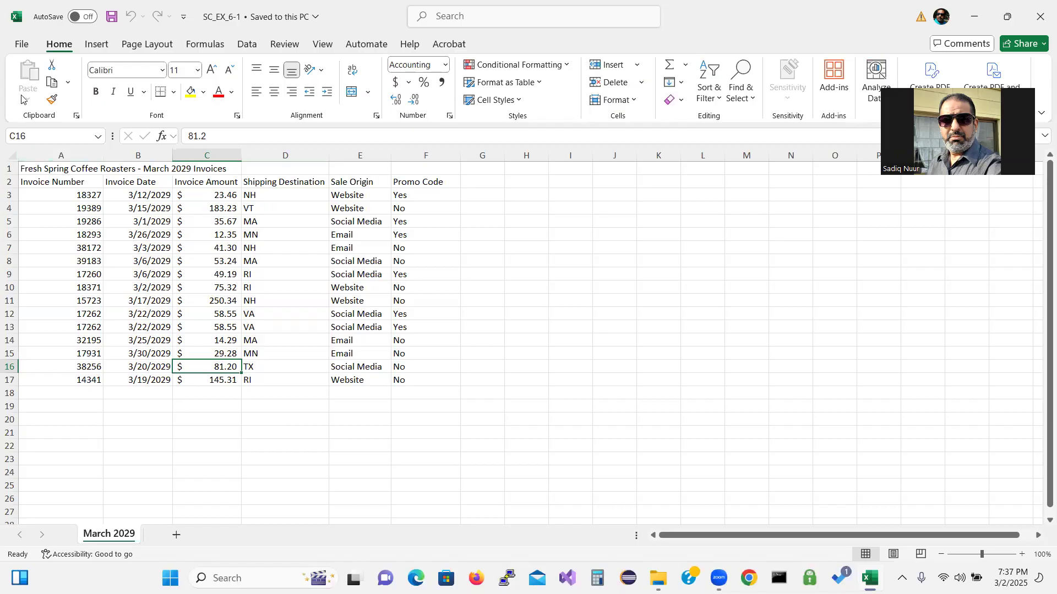
Step: Save a copy of the workbook as SC_EX_6-1-Invoices in the Excel Lecture folder on the Desktop
{"action": "left_click", "coordinate": [23, 46]}
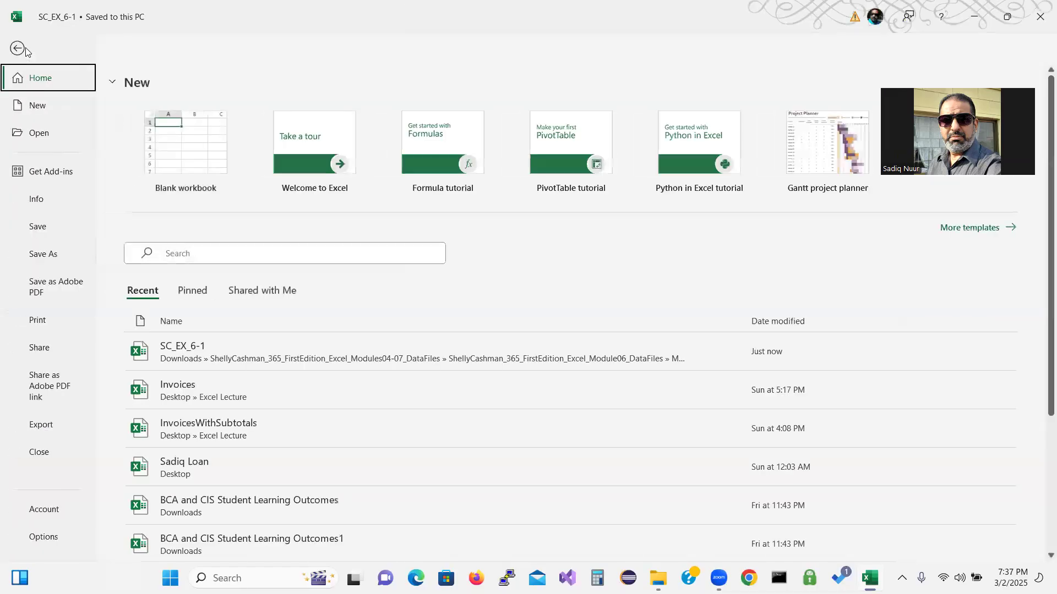
{"action": "left_click", "coordinate": [51, 260]}
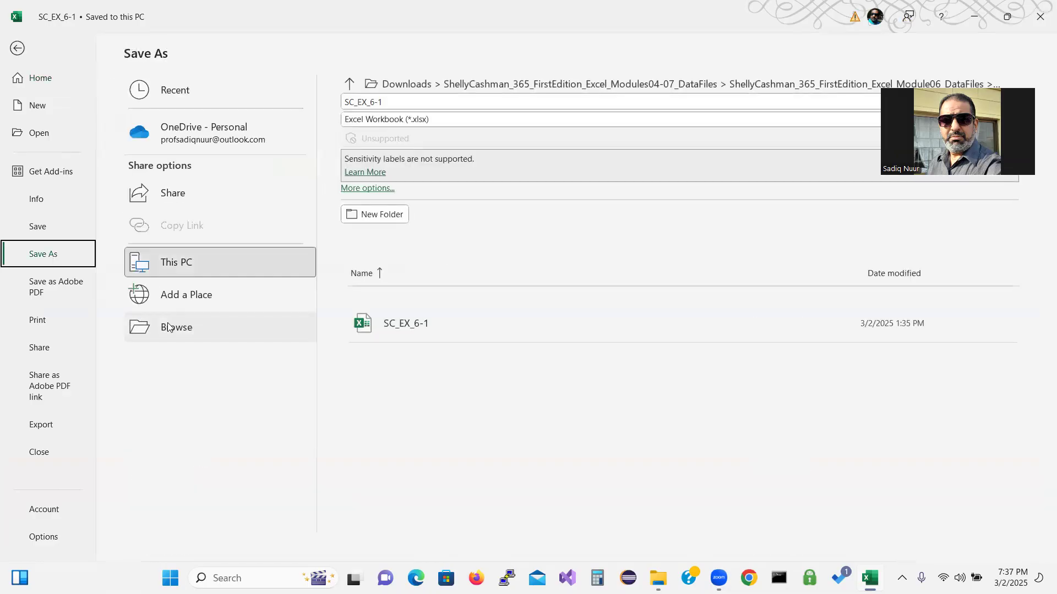
{"action": "left_click", "coordinate": [168, 326]}
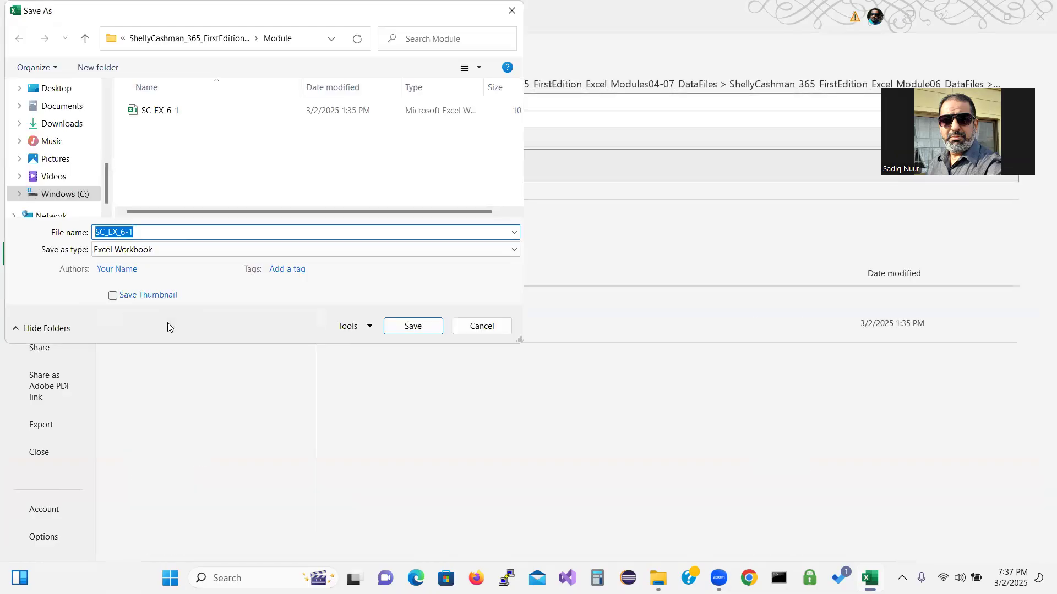
{"action": "left_click", "coordinate": [69, 110]}
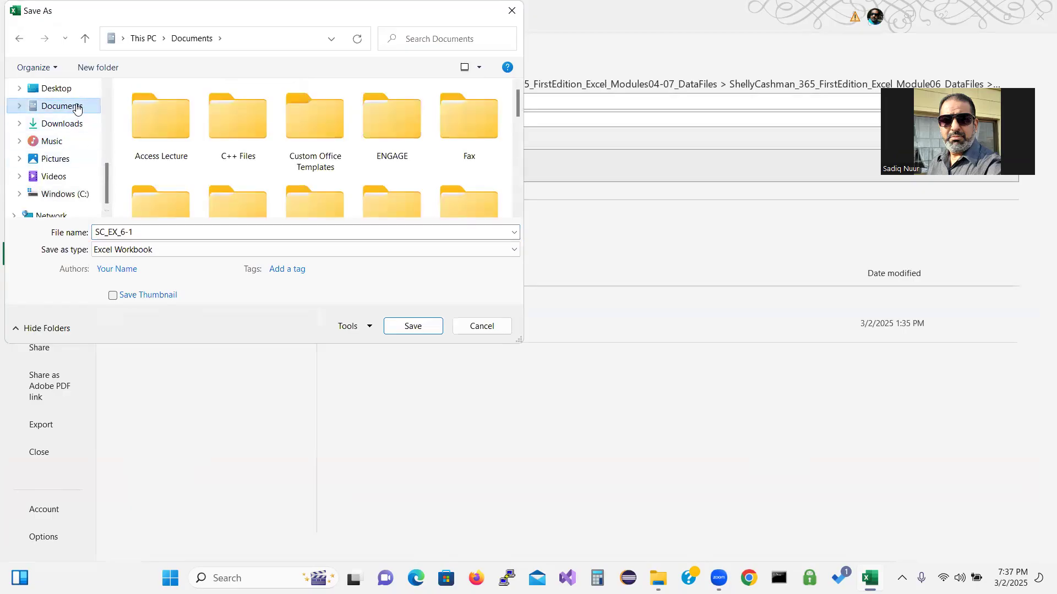
{"action": "left_click", "coordinate": [61, 89]}
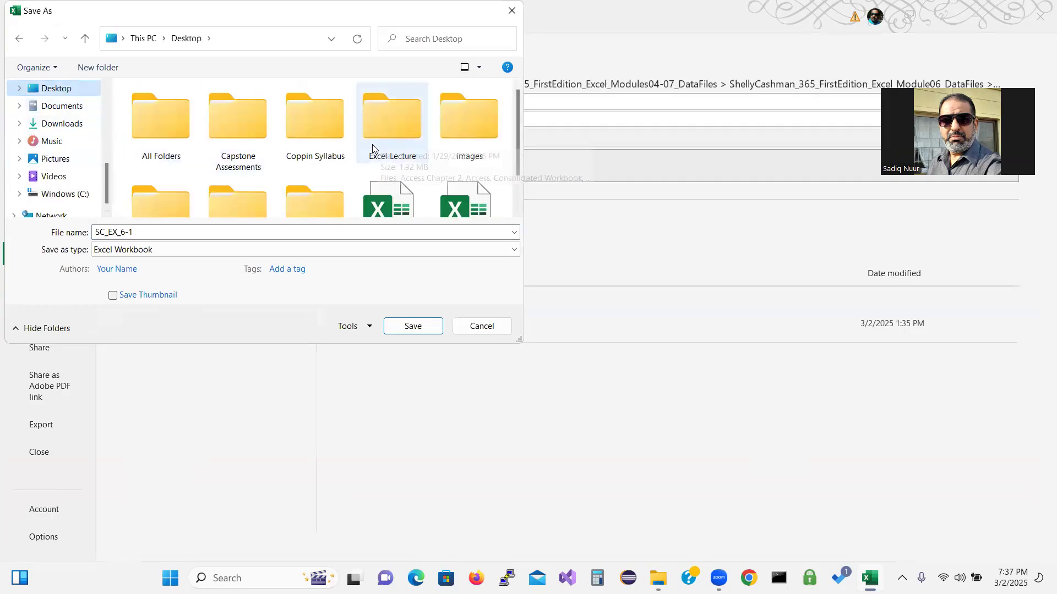
{"action": "double_click", "coordinate": [403, 112]}
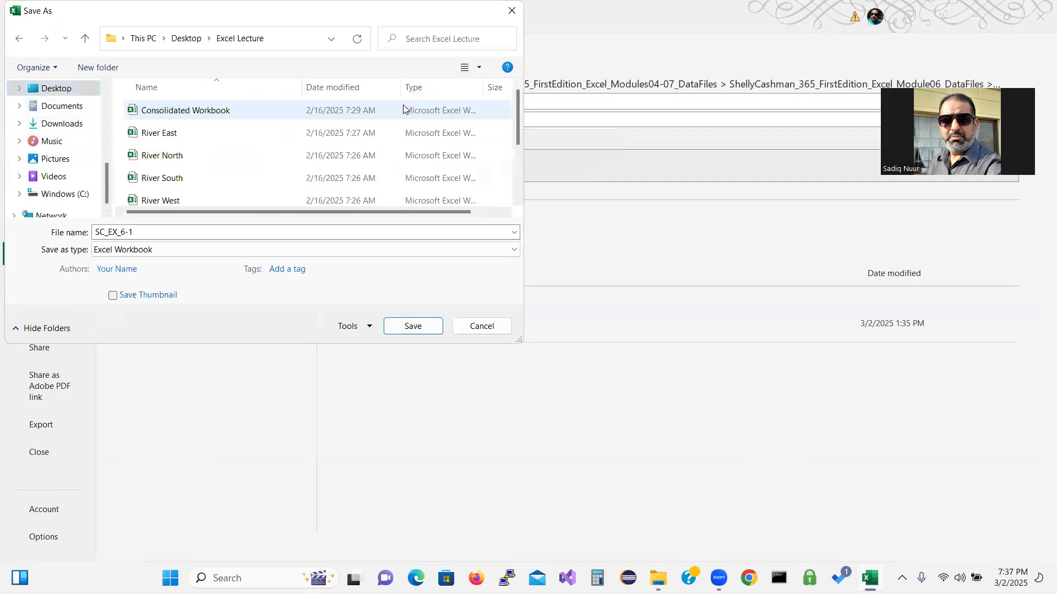
{"action": "left_click", "coordinate": [138, 231]}
{"action": "left_click", "coordinate": [138, 232]}
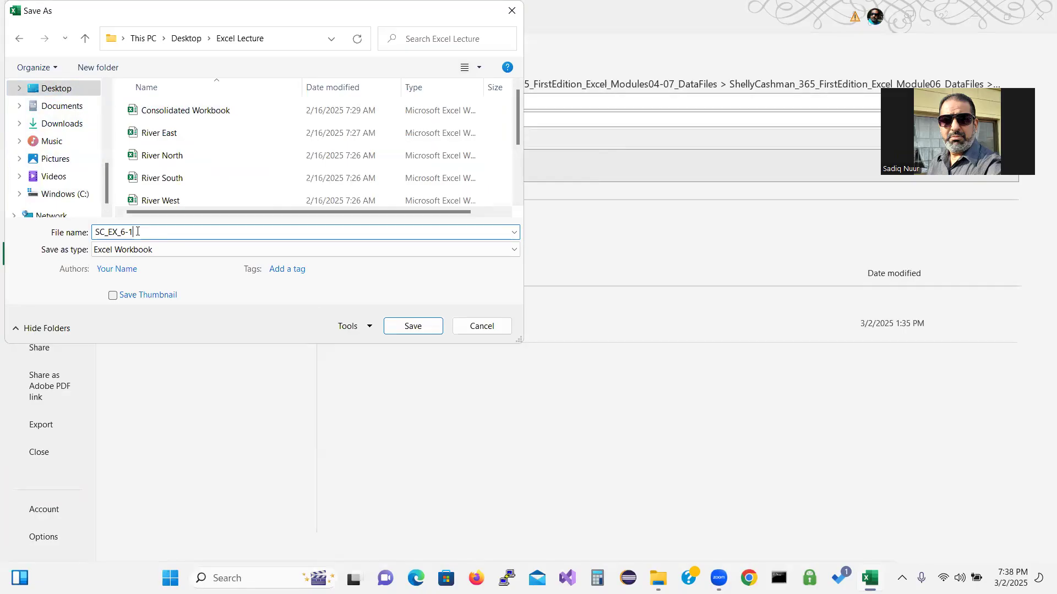
{"action": "type", "text": "-Invoices"}
{"action": "left_click", "coordinate": [416, 328]}
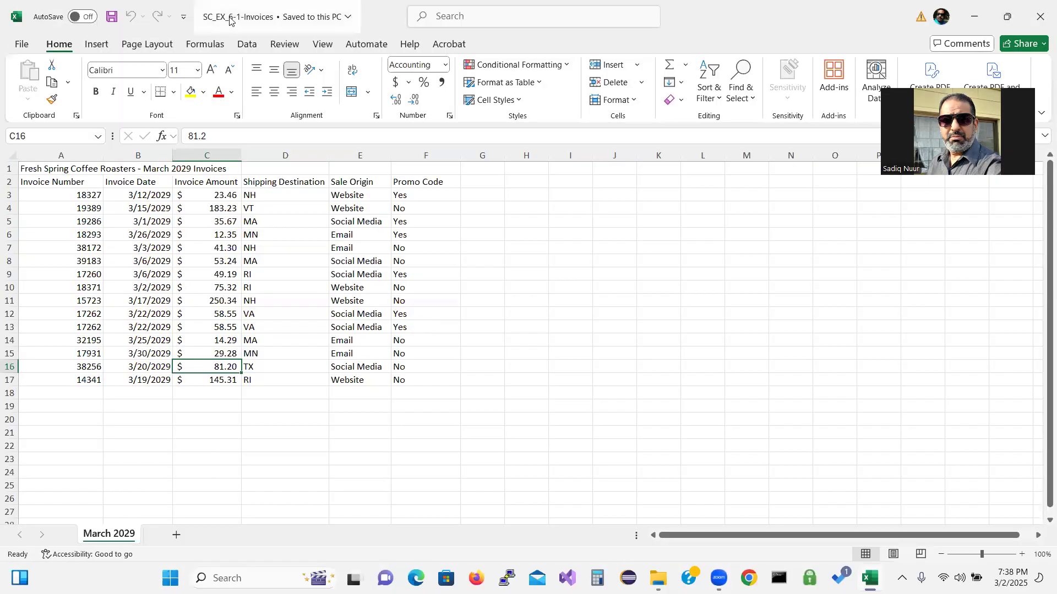
{"action": "left_click", "coordinate": [243, 31]}
{"action": "left_click", "coordinate": [243, 32]}
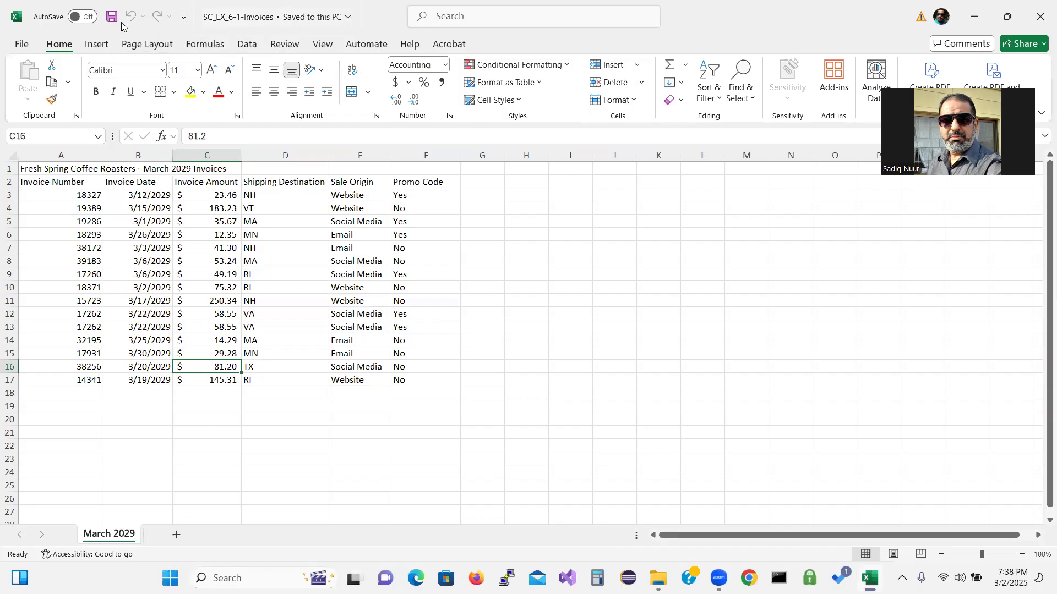
{"action": "left_click", "coordinate": [105, 22]}
{"action": "key", "text": "ctrl"}
{"action": "key", "text": "ctrl"}
{"action": "key", "text": "ctrl"}
{"action": "key", "text": "ctrl"}
Step: Enlarge the March 2029 worksheet view to 134%
{"action": "left_click", "coordinate": [588, 353]}
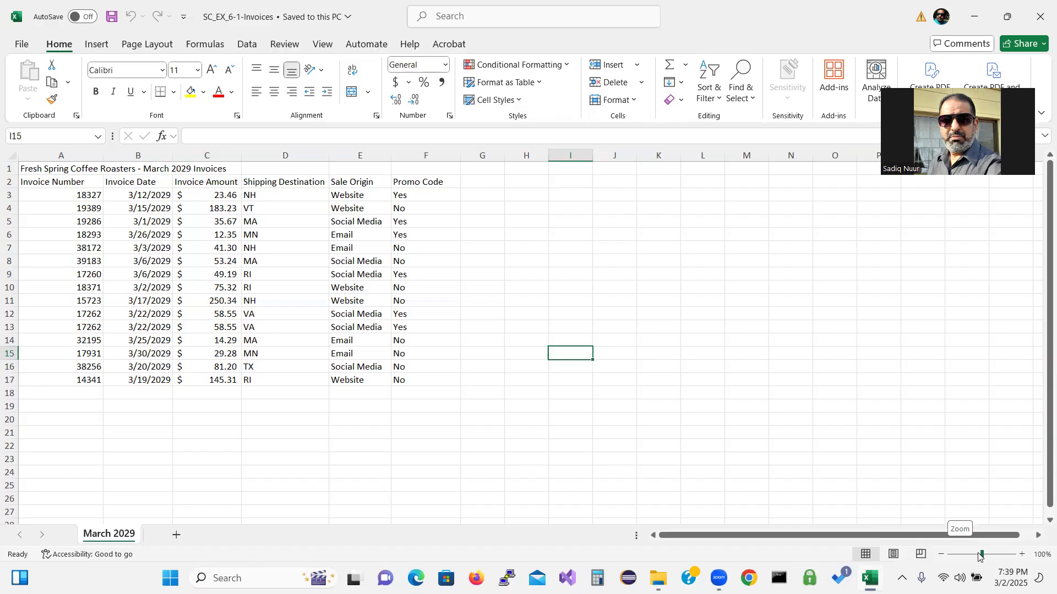
{"action": "left_click_drag", "start_coordinate": [982, 556], "coordinate": [985, 558]}
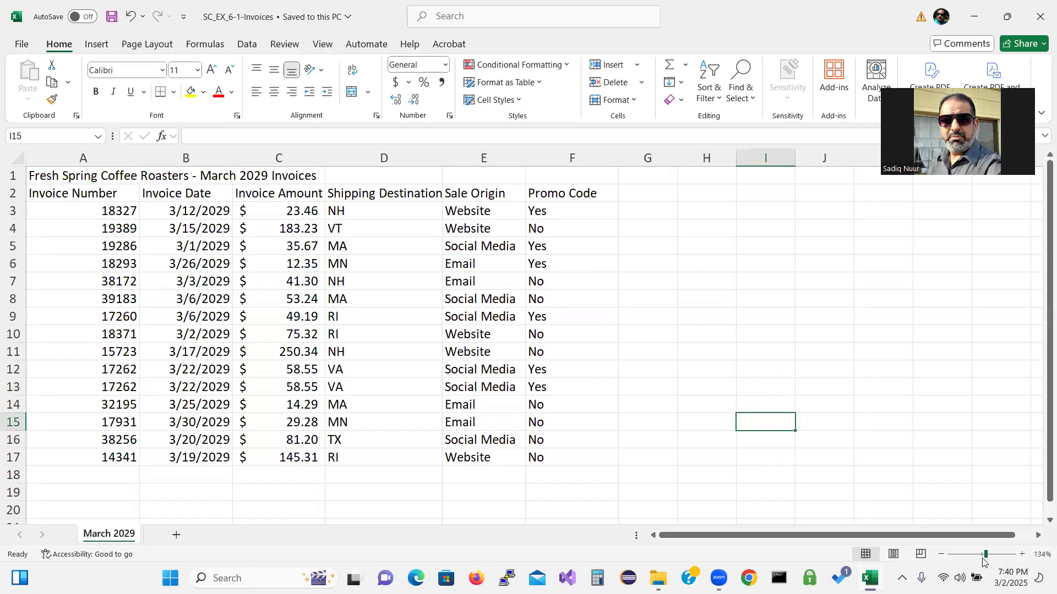
{"action": "left_click", "coordinate": [873, 69]}
{"action": "left_click_drag", "start_coordinate": [605, 324], "coordinate": [623, 365]}
{"action": "mouse_move", "coordinate": [637, 299]}
{"action": "left_mouse_down"}
{"action": "mouse_move", "coordinate": [638, 335]}
{"action": "mouse_move", "coordinate": [662, 338]}
{"action": "mouse_move", "coordinate": [647, 333]}
{"action": "left_mouse_up"}
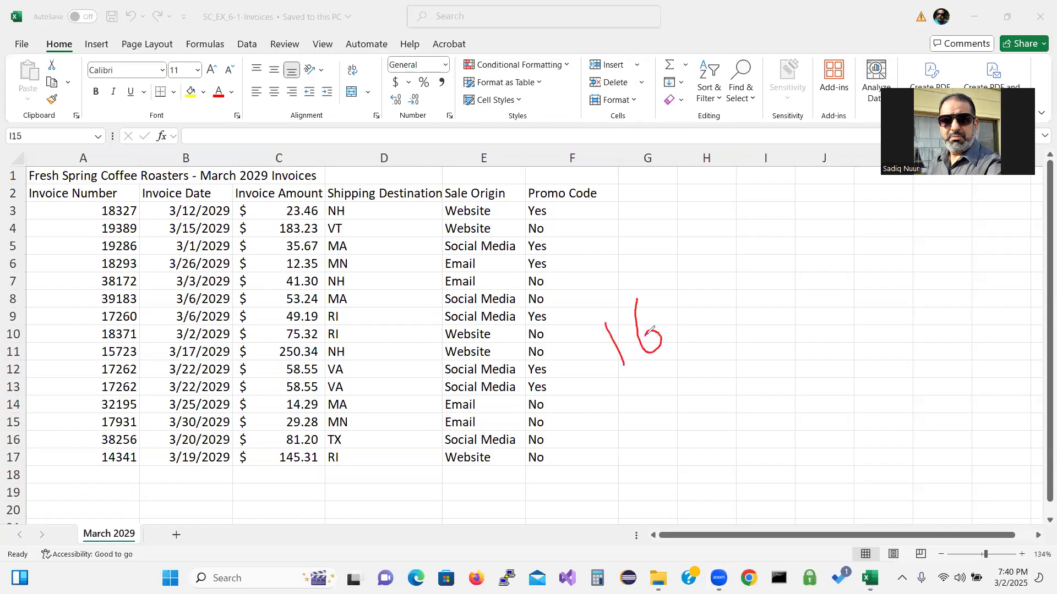
{"action": "left_click", "coordinate": [663, 282]}
{"action": "mouse_move", "coordinate": [662, 282]}
{"action": "left_mouse_down"}
{"action": "mouse_move", "coordinate": [693, 280]}
{"action": "mouse_move", "coordinate": [683, 318]}
{"action": "left_mouse_up"}
{"action": "mouse_move", "coordinate": [717, 244]}
{"action": "left_mouse_down"}
{"action": "mouse_move", "coordinate": [779, 261]}
{"action": "mouse_move", "coordinate": [736, 224]}
{"action": "mouse_move", "coordinate": [718, 243]}
{"action": "left_mouse_up"}
{"action": "mouse_move", "coordinate": [749, 212]}
{"action": "left_mouse_down"}
{"action": "mouse_move", "coordinate": [785, 219]}
{"action": "mouse_move", "coordinate": [805, 248]}
{"action": "left_mouse_up"}
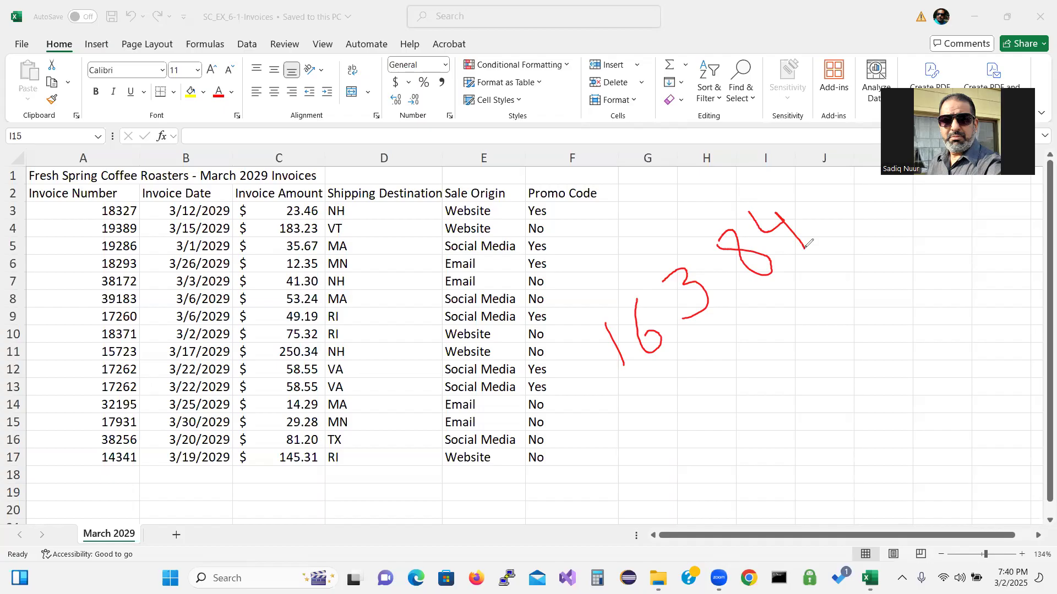
{"action": "left_click_drag", "start_coordinate": [652, 406], "coordinate": [679, 444]}
{"action": "mouse_move", "coordinate": [687, 392]}
{"action": "left_mouse_down"}
{"action": "mouse_move", "coordinate": [720, 404]}
{"action": "mouse_move", "coordinate": [683, 391]}
{"action": "left_mouse_up"}
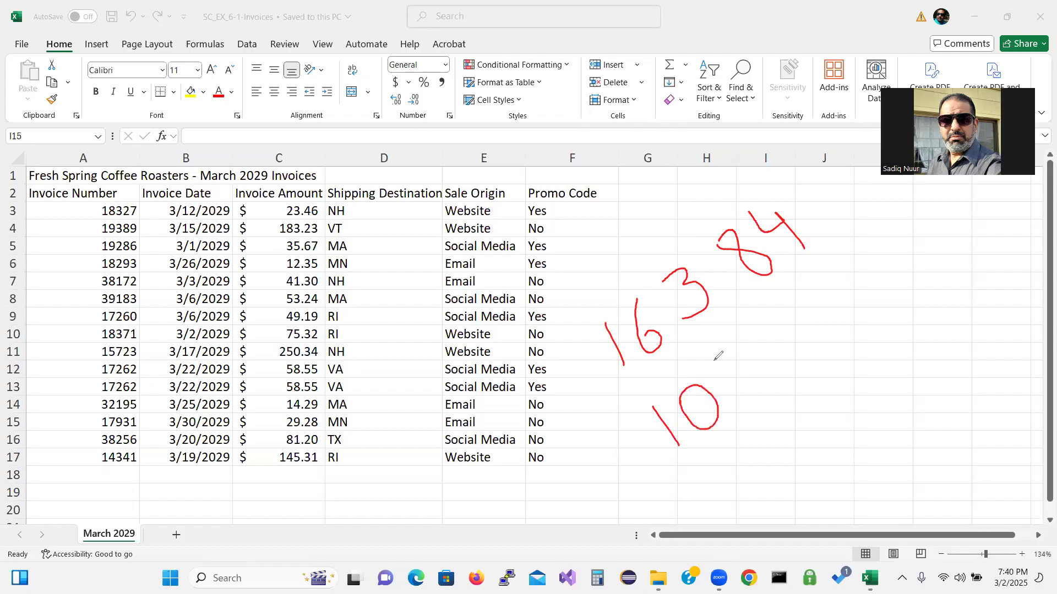
{"action": "mouse_move", "coordinate": [711, 358]}
{"action": "left_mouse_down"}
{"action": "mouse_move", "coordinate": [748, 373]}
{"action": "mouse_move", "coordinate": [752, 396]}
{"action": "left_mouse_up"}
{"action": "mouse_move", "coordinate": [767, 340]}
{"action": "left_mouse_down"}
{"action": "mouse_move", "coordinate": [740, 361]}
{"action": "mouse_move", "coordinate": [769, 375]}
{"action": "mouse_move", "coordinate": [765, 337]}
{"action": "left_mouse_up"}
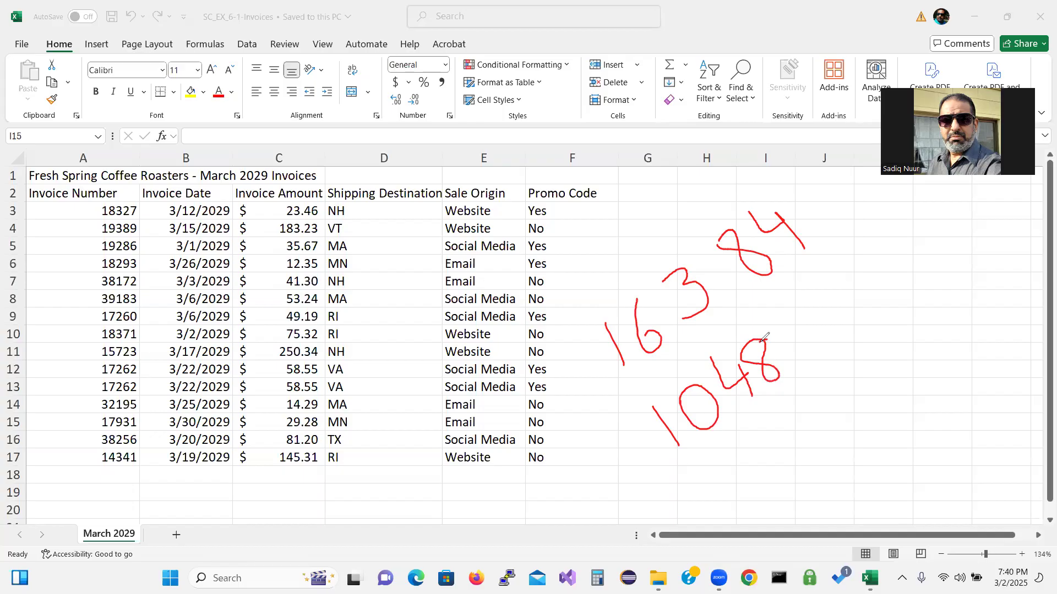
{"action": "mouse_move", "coordinate": [786, 299]}
{"action": "left_mouse_down"}
{"action": "mouse_move", "coordinate": [806, 276]}
{"action": "mouse_move", "coordinate": [780, 306]}
{"action": "mouse_move", "coordinate": [836, 320]}
{"action": "mouse_move", "coordinate": [807, 346]}
{"action": "left_mouse_up"}
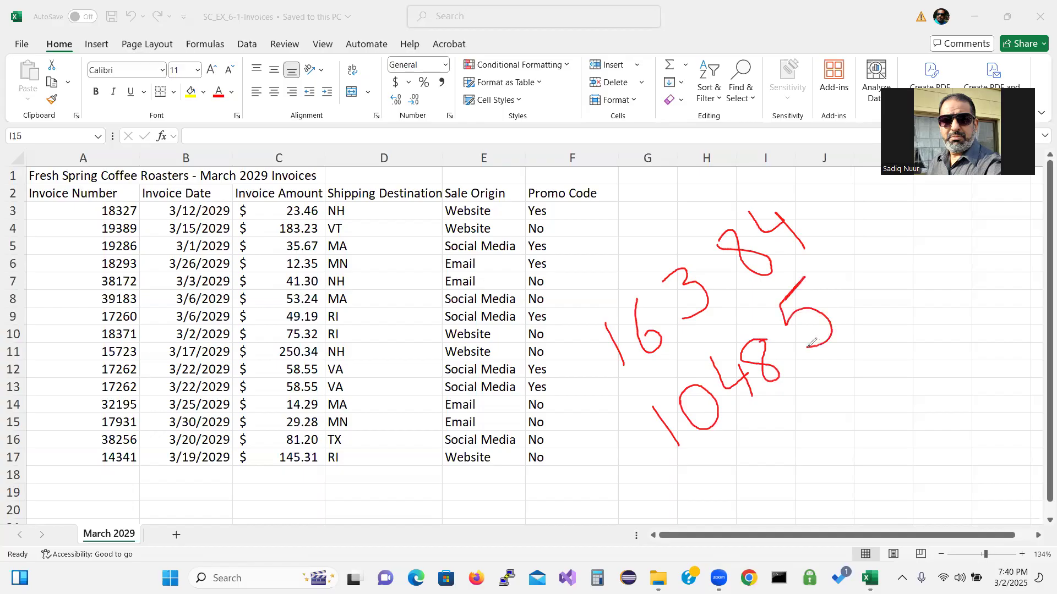
{"action": "mouse_move", "coordinate": [822, 263]}
{"action": "left_mouse_down"}
{"action": "mouse_move", "coordinate": [841, 278]}
{"action": "mouse_move", "coordinate": [849, 306]}
{"action": "left_mouse_up"}
{"action": "mouse_move", "coordinate": [868, 222]}
{"action": "left_mouse_down"}
{"action": "mouse_move", "coordinate": [892, 286]}
{"action": "mouse_move", "coordinate": [874, 278]}
{"action": "mouse_move", "coordinate": [868, 293]}
{"action": "left_mouse_up"}
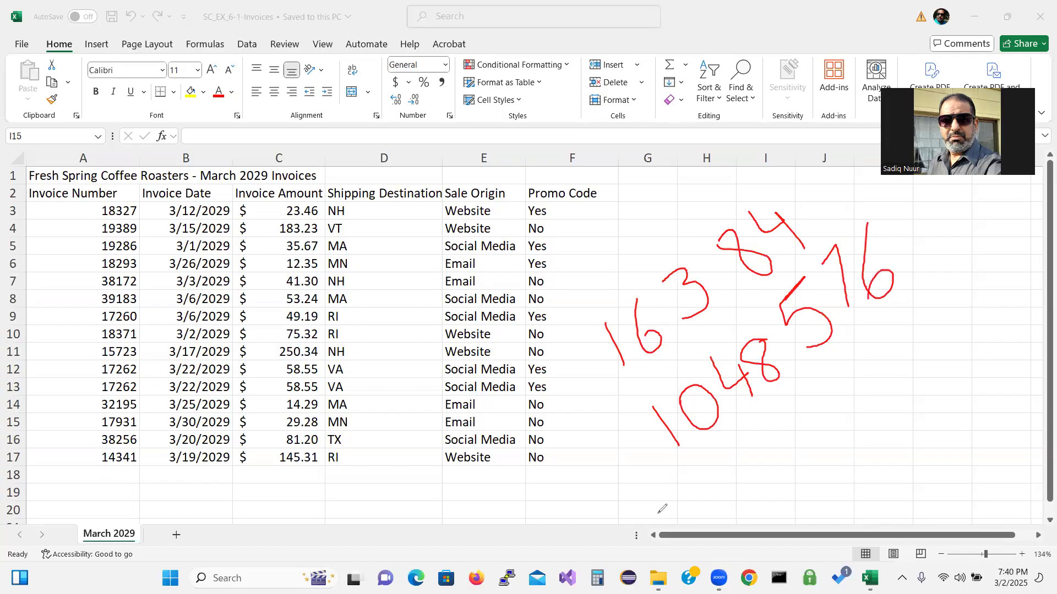
{"action": "mouse_move", "coordinate": [584, 507]}
{"action": "left_mouse_down"}
{"action": "mouse_move", "coordinate": [568, 492]}
{"action": "mouse_move", "coordinate": [573, 472]}
{"action": "mouse_move", "coordinate": [611, 497]}
{"action": "left_mouse_up"}
{"action": "mouse_move", "coordinate": [556, 378]}
{"action": "left_mouse_down"}
{"action": "mouse_move", "coordinate": [563, 368]}
{"action": "mouse_move", "coordinate": [552, 381]}
{"action": "mouse_move", "coordinate": [570, 430]}
{"action": "mouse_move", "coordinate": [571, 397]}
{"action": "left_mouse_up"}
{"action": "mouse_move", "coordinate": [563, 354]}
{"action": "left_mouse_down"}
{"action": "mouse_move", "coordinate": [648, 197]}
{"action": "mouse_move", "coordinate": [639, 180]}
{"action": "mouse_move", "coordinate": [608, 184]}
{"action": "mouse_move", "coordinate": [600, 199]}
{"action": "mouse_move", "coordinate": [615, 197]}
{"action": "left_mouse_up"}
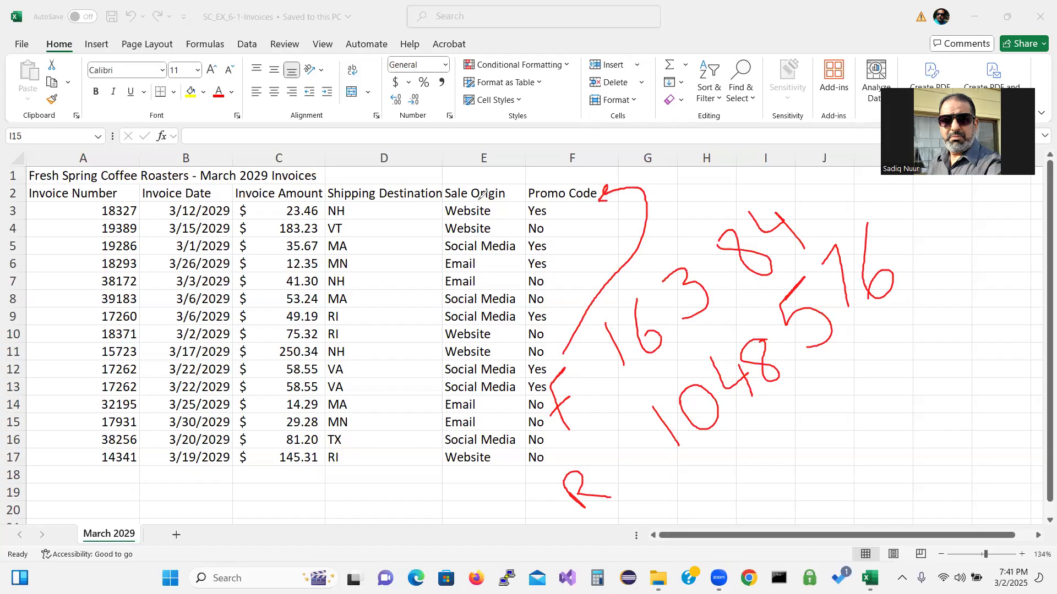
{"action": "left_click_drag", "start_coordinate": [342, 201], "coordinate": [378, 200]}
{"action": "left_click_drag", "start_coordinate": [238, 202], "coordinate": [272, 204]}
{"action": "mouse_move", "coordinate": [126, 293]}
{"action": "left_mouse_down"}
{"action": "mouse_move", "coordinate": [112, 314]}
{"action": "mouse_move", "coordinate": [119, 325]}
{"action": "mouse_move", "coordinate": [317, 325]}
{"action": "mouse_move", "coordinate": [432, 399]}
{"action": "mouse_move", "coordinate": [539, 511]}
{"action": "mouse_move", "coordinate": [563, 509]}
{"action": "mouse_move", "coordinate": [555, 516]}
{"action": "left_mouse_up"}
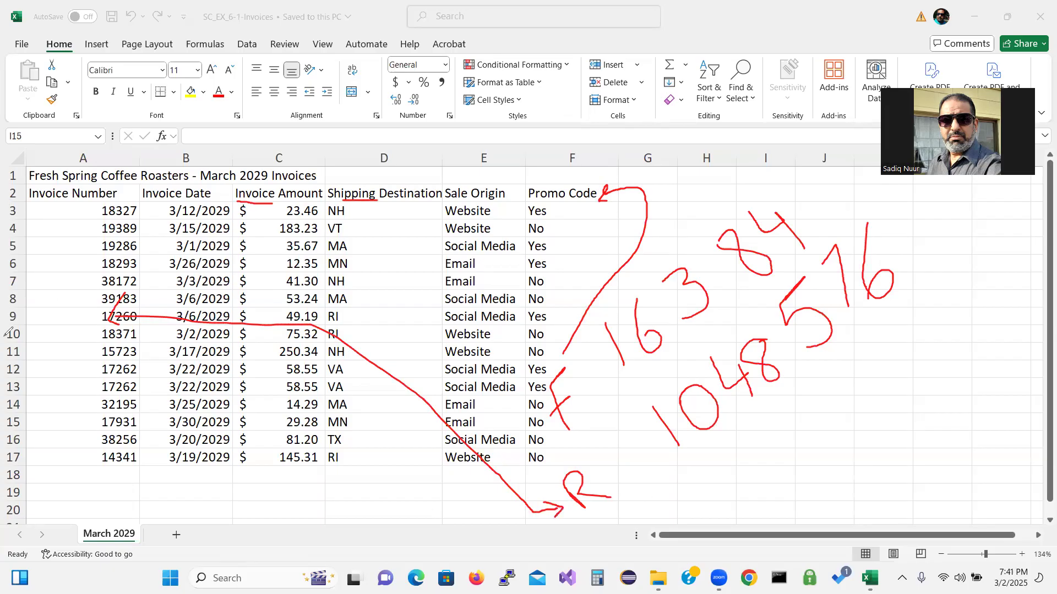
{"action": "key", "text": "Escape"}
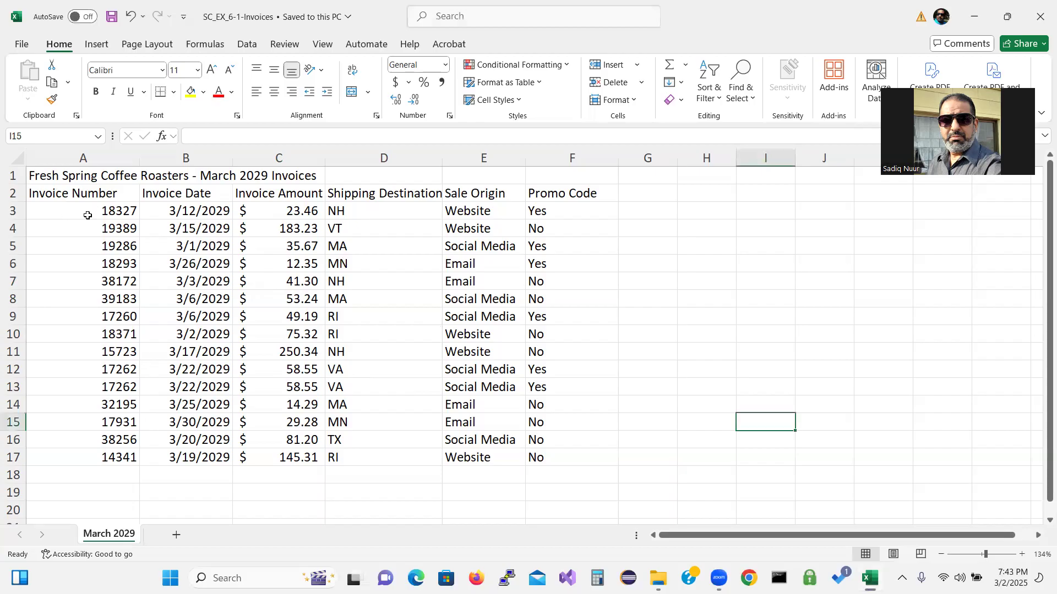
Step: Format the range A2:F17 as a table with headers, using the blue-header Medium style with grey banded rows
{"action": "left_click", "coordinate": [88, 215]}
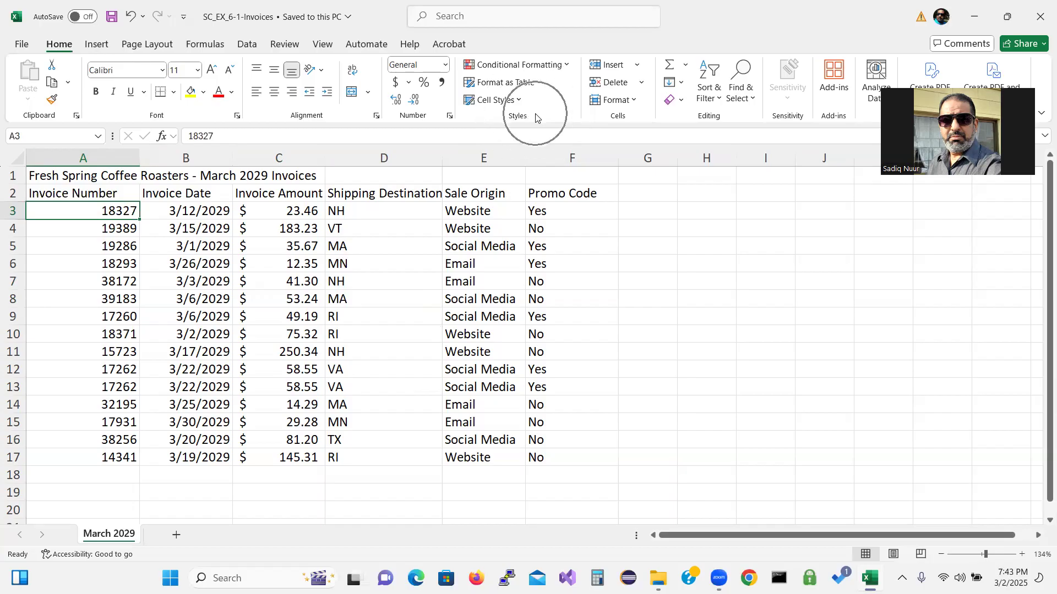
{"action": "left_click", "coordinate": [540, 85]}
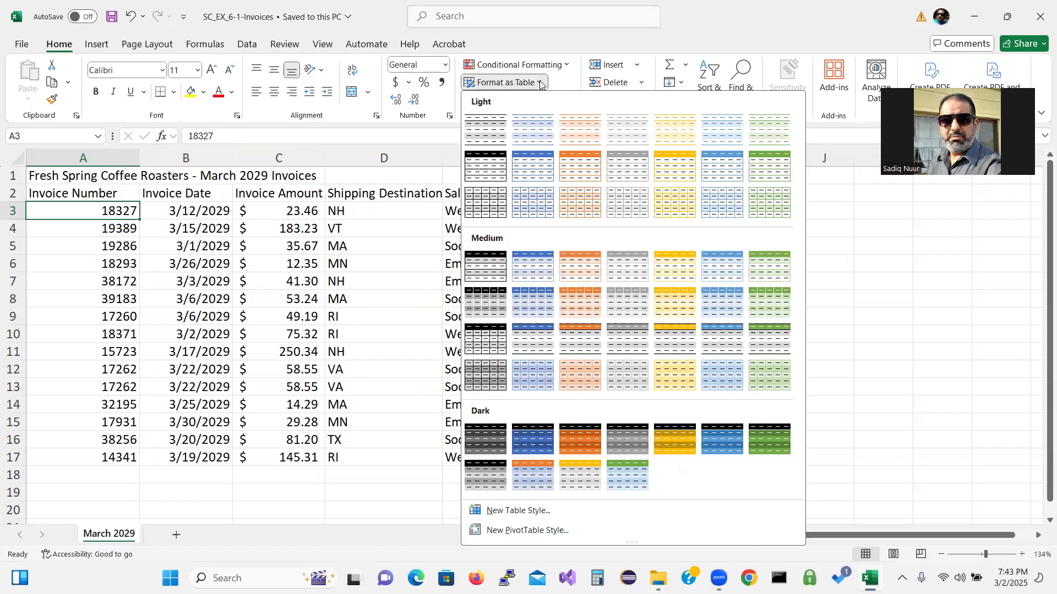
{"action": "left_click", "coordinate": [525, 337]}
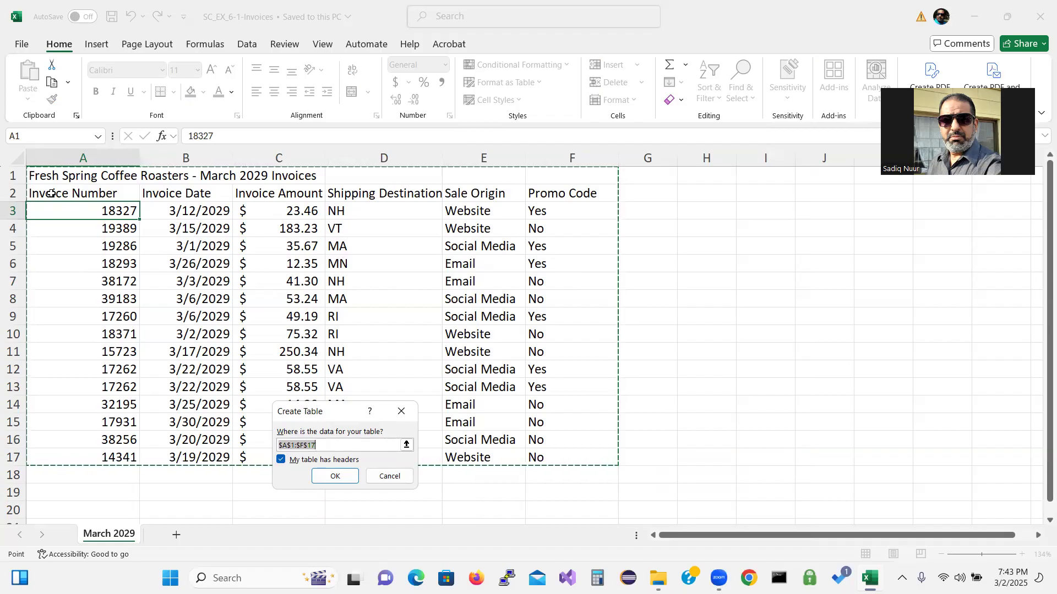
{"action": "left_click_drag", "start_coordinate": [51, 193], "coordinate": [540, 453]}
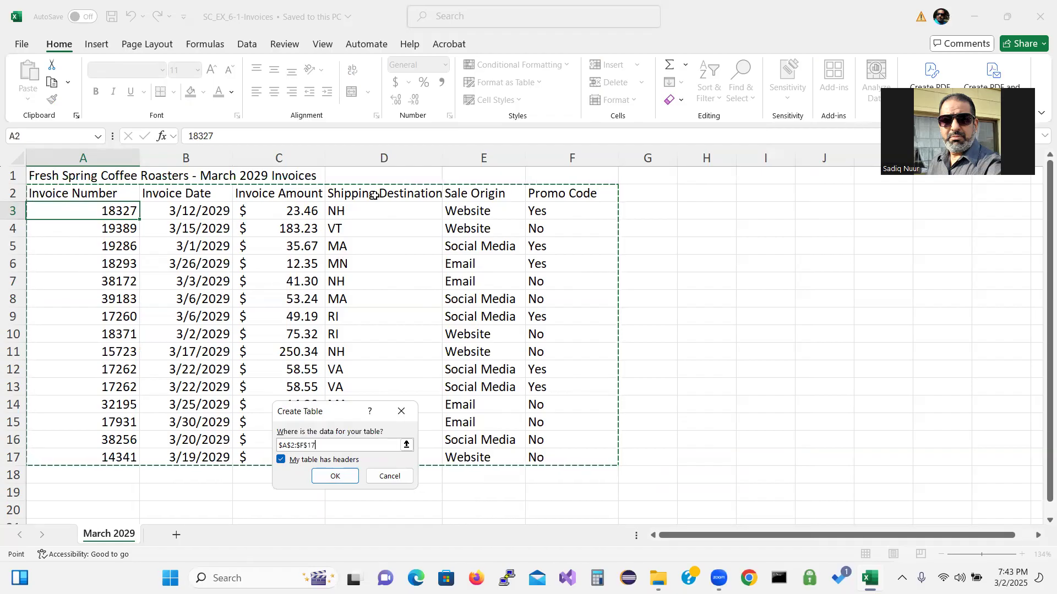
{"action": "left_click", "coordinate": [342, 477]}
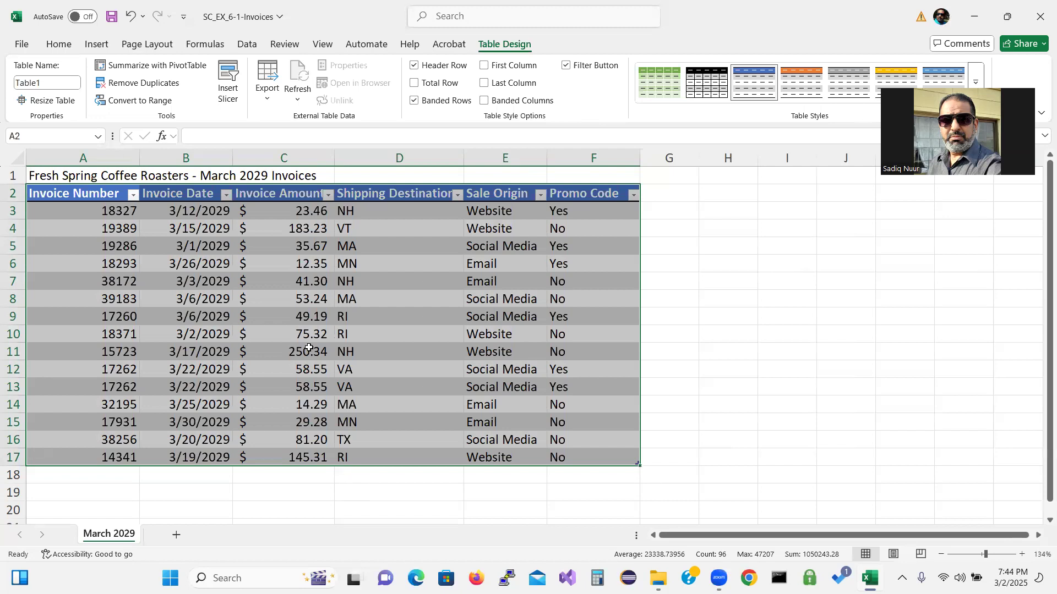
Step: Set the width of columns C and D to 12.00
{"action": "left_click", "coordinate": [293, 151]}
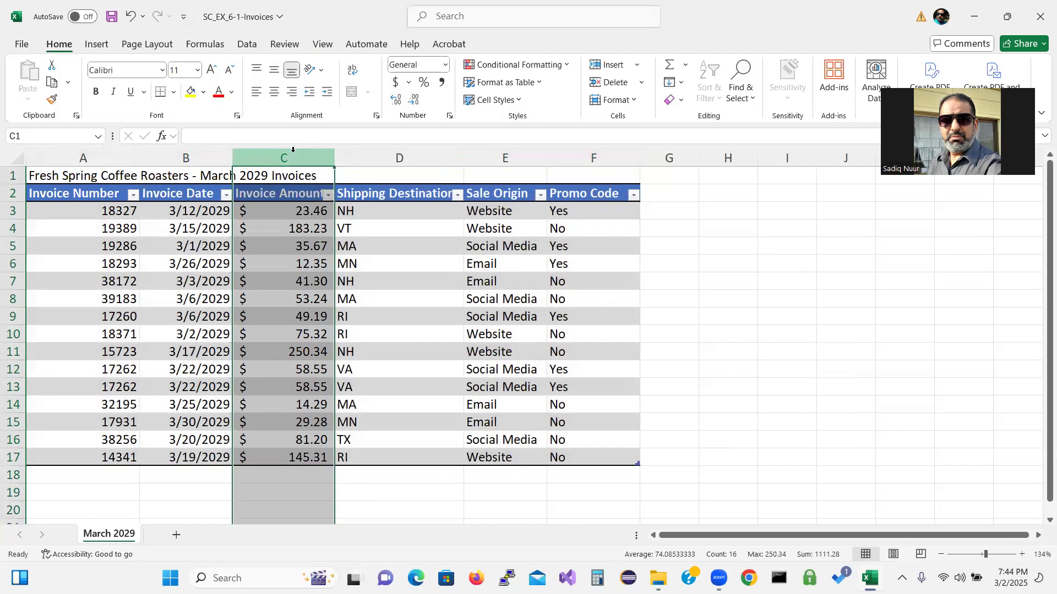
{"action": "left_click", "coordinate": [392, 148], "text": "shift"}
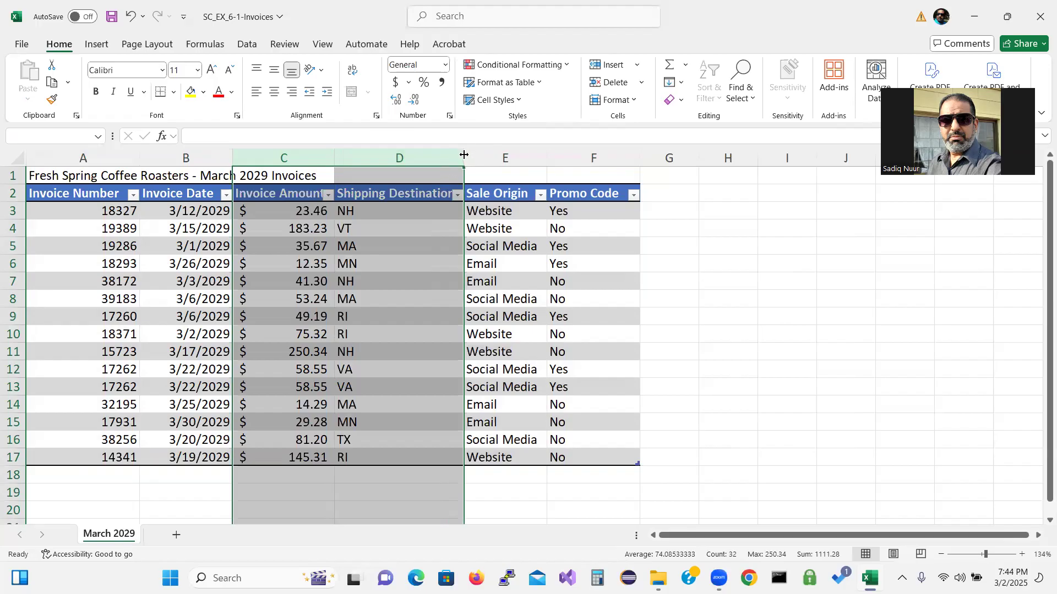
{"action": "left_click_drag", "start_coordinate": [464, 154], "coordinate": [419, 159]}
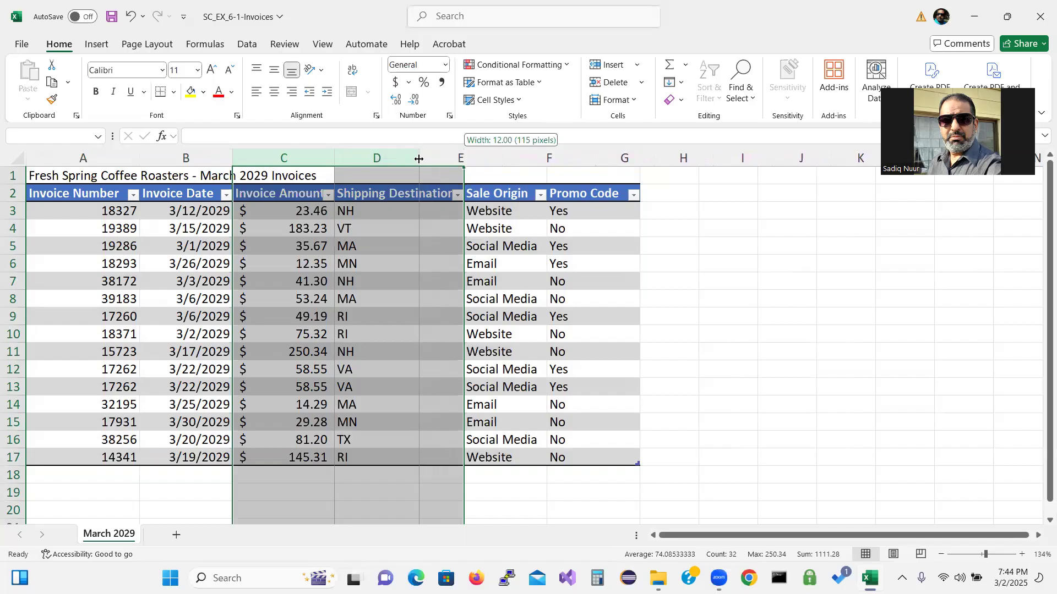
{"action": "left_click_drag", "start_coordinate": [419, 159], "coordinate": [419, 156]}
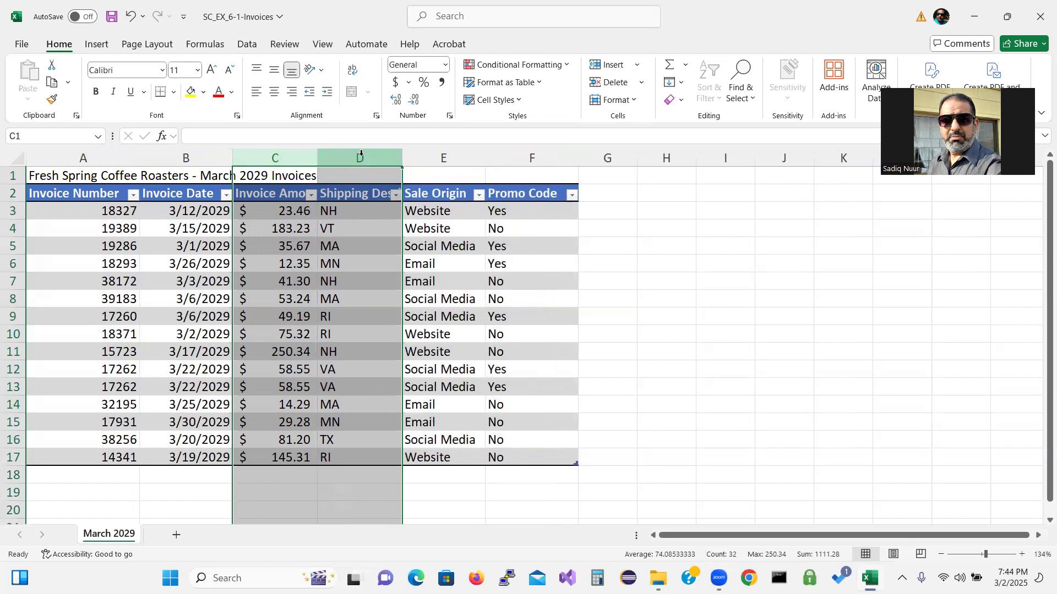
Step: Increase the height of header row 2 to nearly double, making room for two lines of text
{"action": "left_click", "coordinate": [10, 194]}
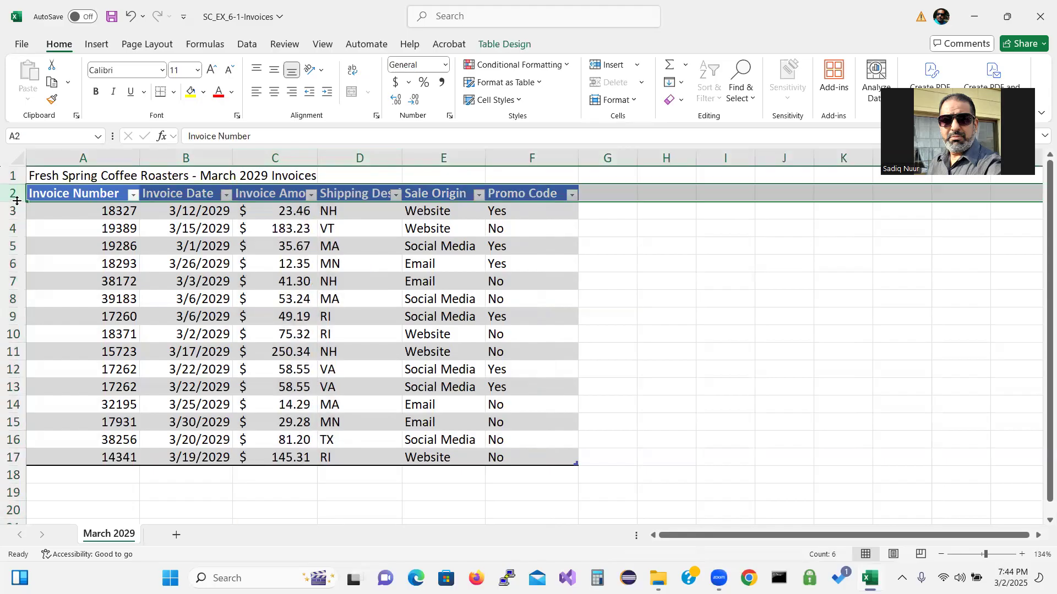
{"action": "left_click_drag", "start_coordinate": [16, 201], "coordinate": [16, 216]}
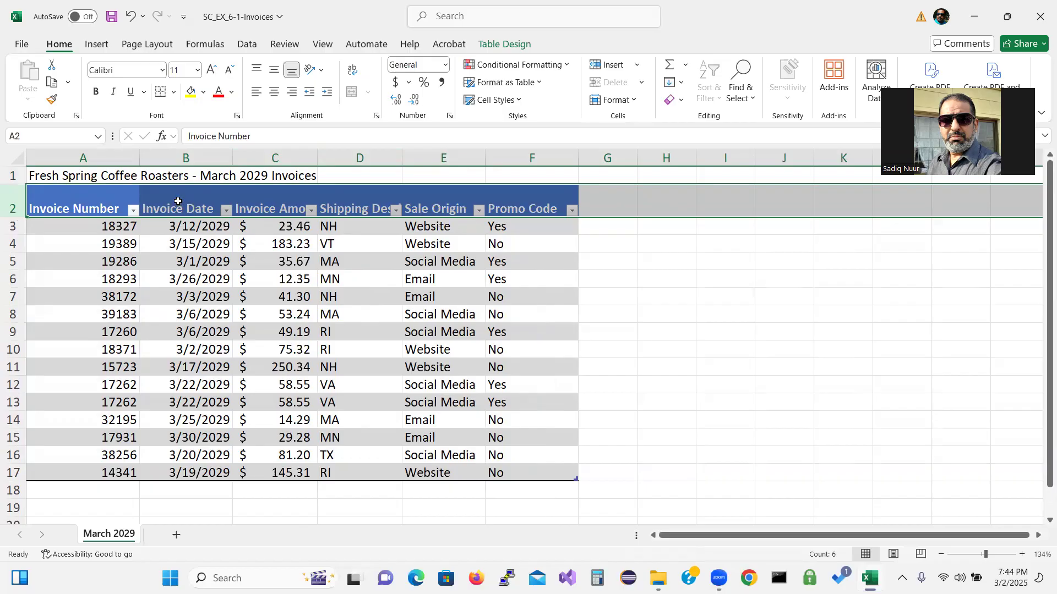
Step: Wrap the text of the Invoice Amount and Shipping Destination headers in C2:D2
{"action": "left_click", "coordinate": [256, 205]}
{"action": "left_click_drag", "start_coordinate": [257, 205], "coordinate": [353, 200]}
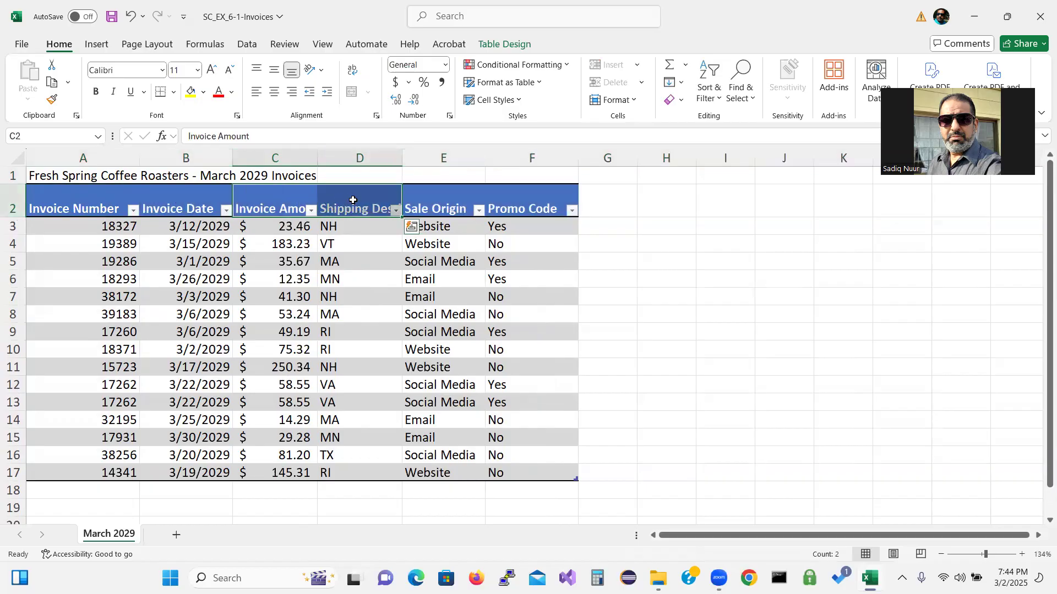
{"action": "left_click", "coordinate": [354, 69]}
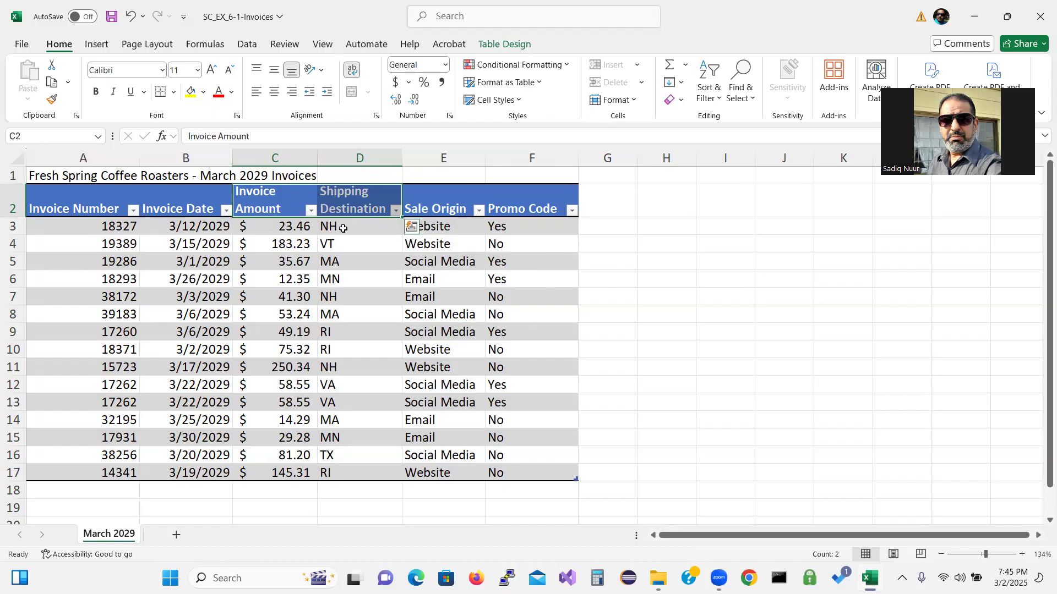
Step: Rename the invoice table as Invoices
{"action": "left_click", "coordinate": [340, 234]}
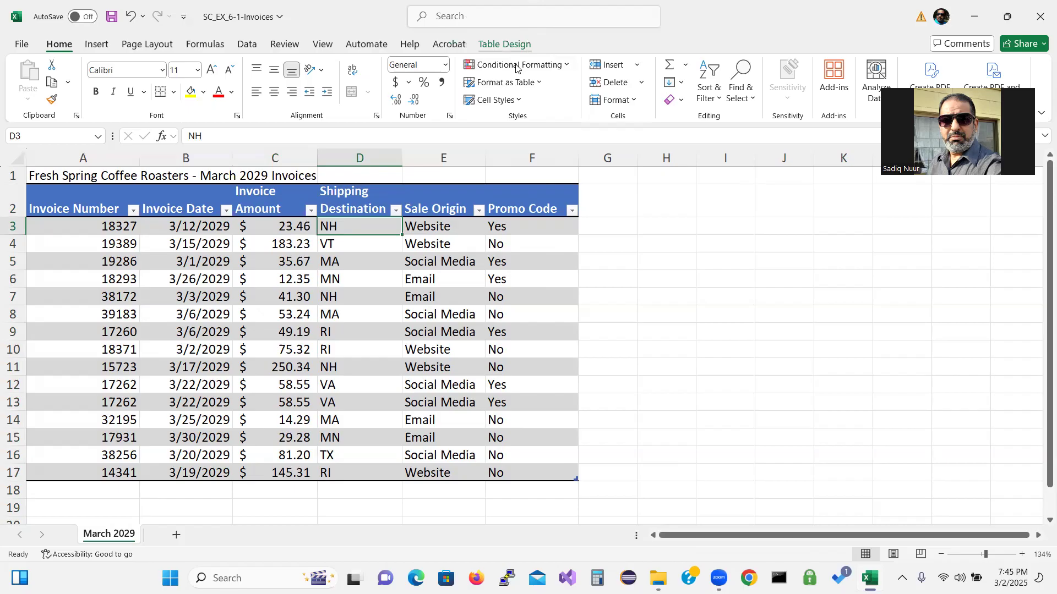
{"action": "left_click", "coordinate": [504, 44]}
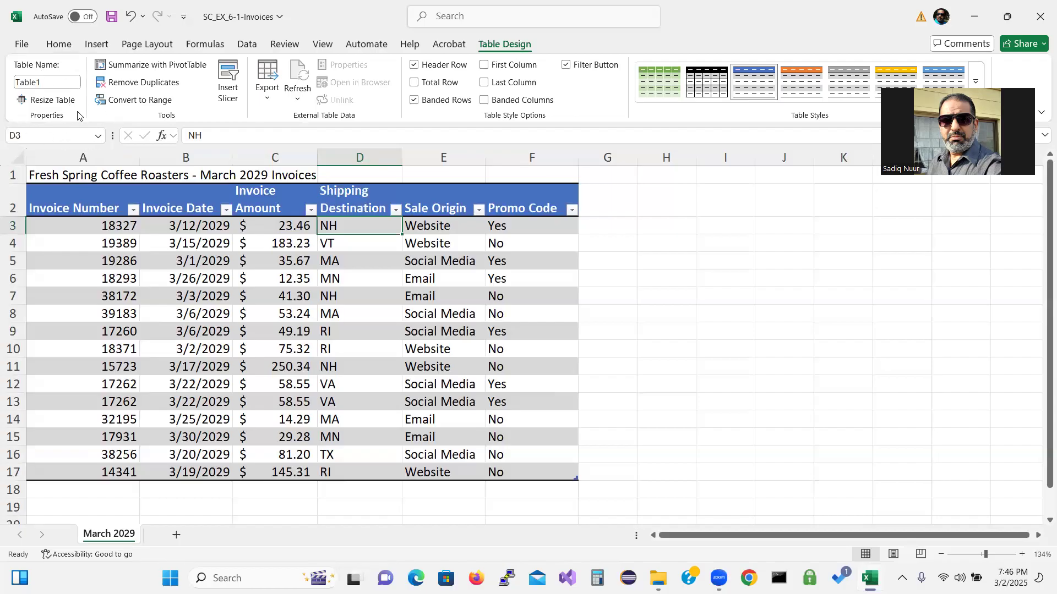
{"action": "left_click", "coordinate": [47, 83]}
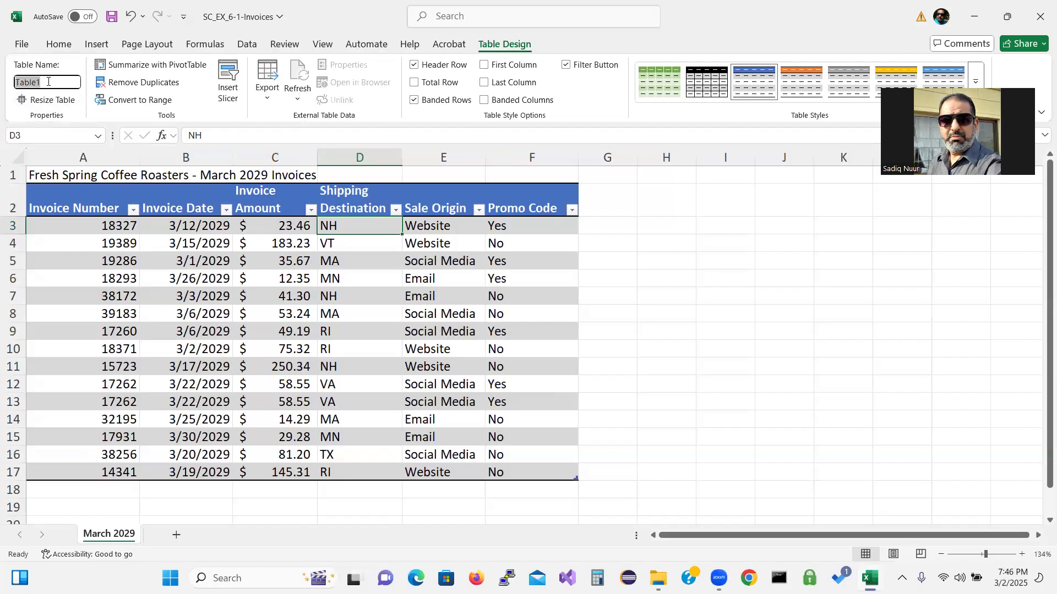
{"action": "type", "text": "Invoices"}
{"action": "key", "text": "Return"}
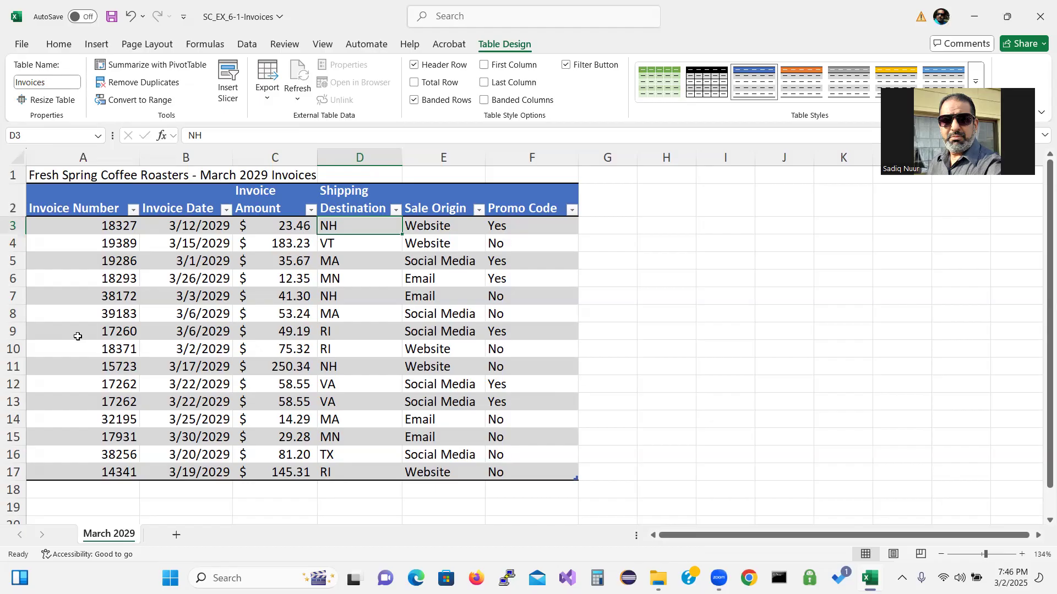
Step: Remove duplicate records from the Invoices table, comparing all columns and treating the data as having headers
{"action": "left_click_drag", "start_coordinate": [74, 382], "coordinate": [508, 409]}
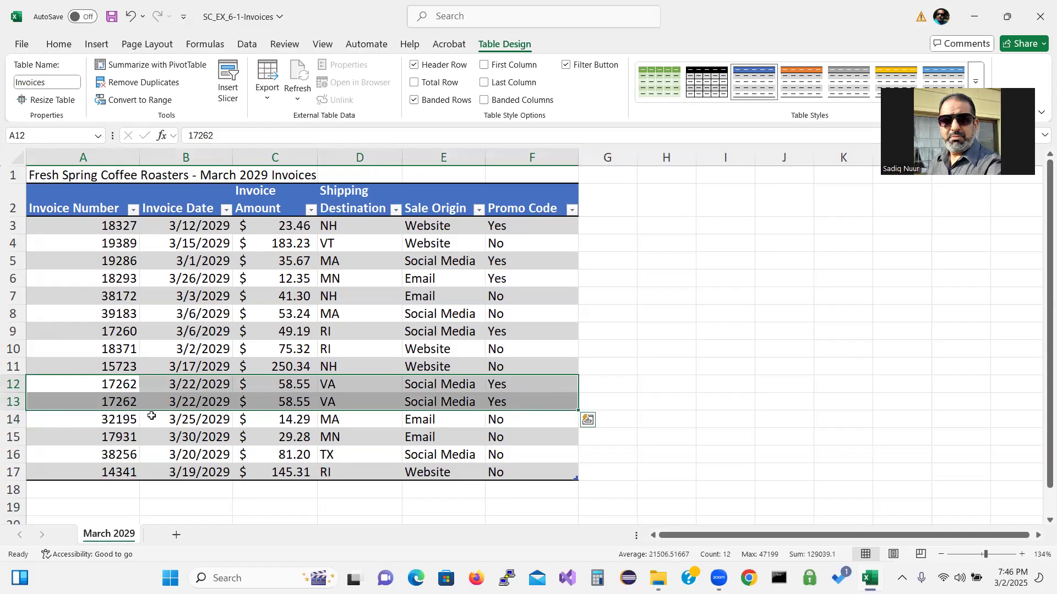
{"action": "left_click", "coordinate": [122, 246]}
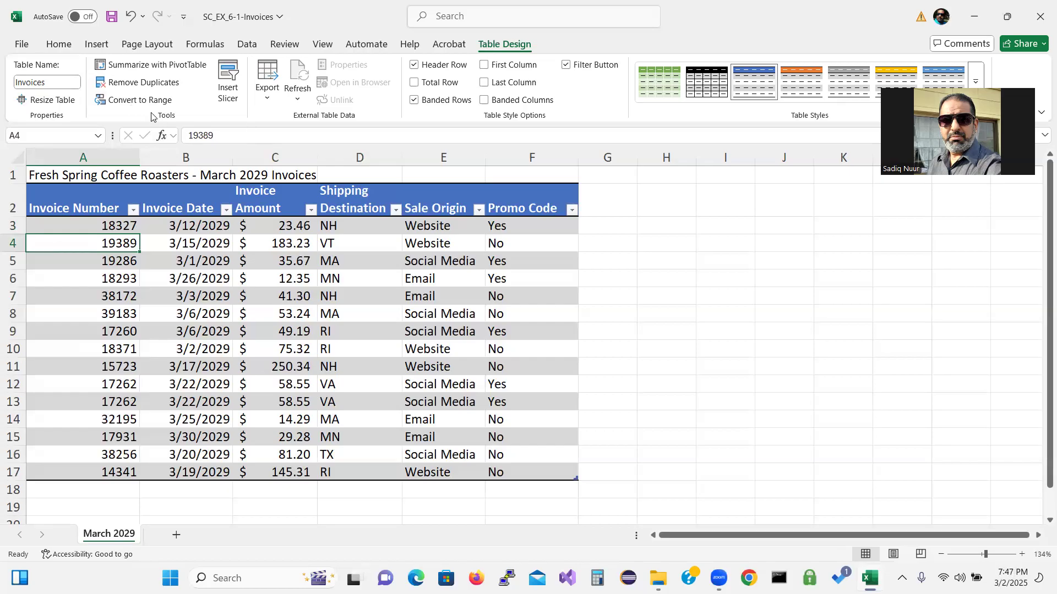
{"action": "key", "text": "ctrl"}
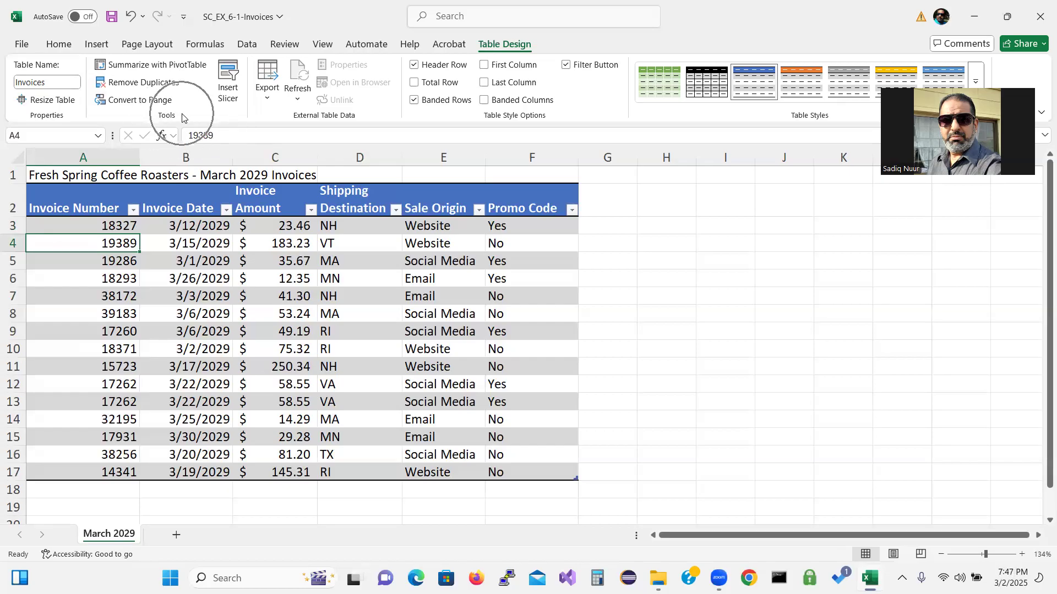
{"action": "key", "text": "ctrl"}
{"action": "key", "text": "ctrl"}
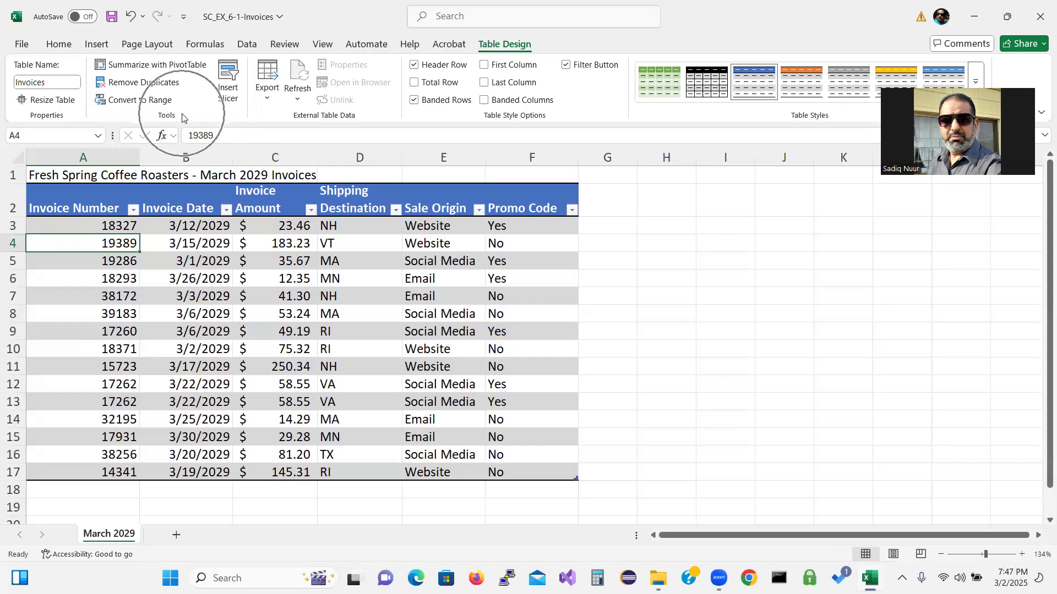
{"action": "left_click", "coordinate": [129, 84]}
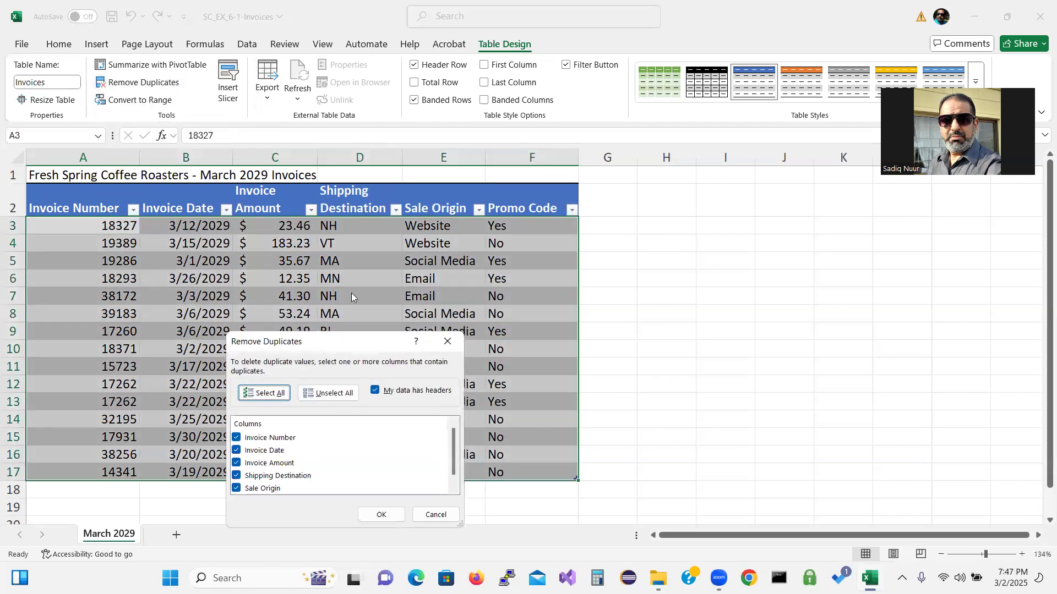
{"action": "left_click_drag", "start_coordinate": [359, 345], "coordinate": [621, 174]}
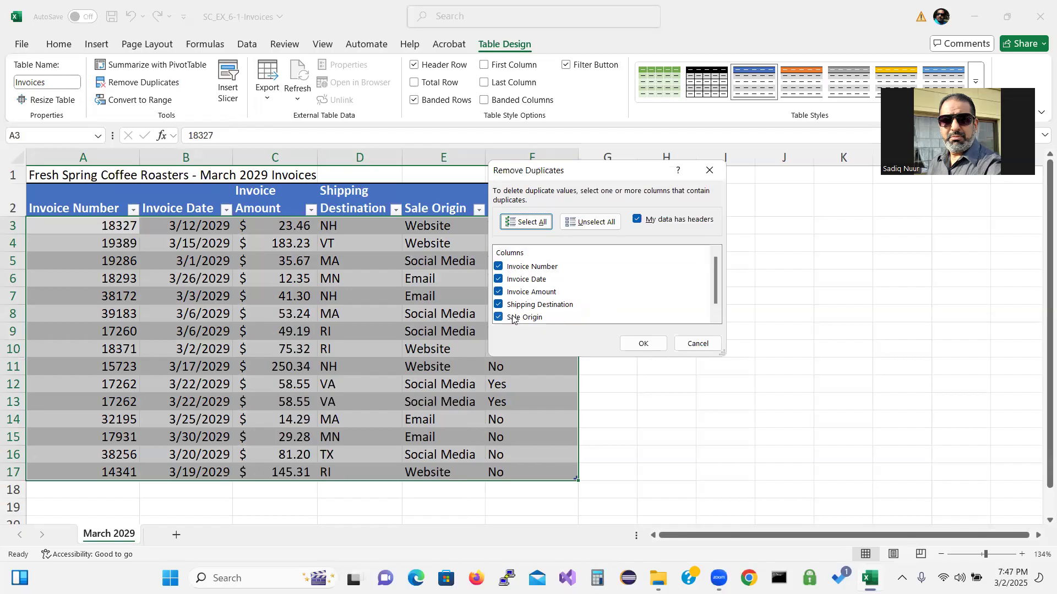
{"action": "left_click", "coordinate": [644, 344]}
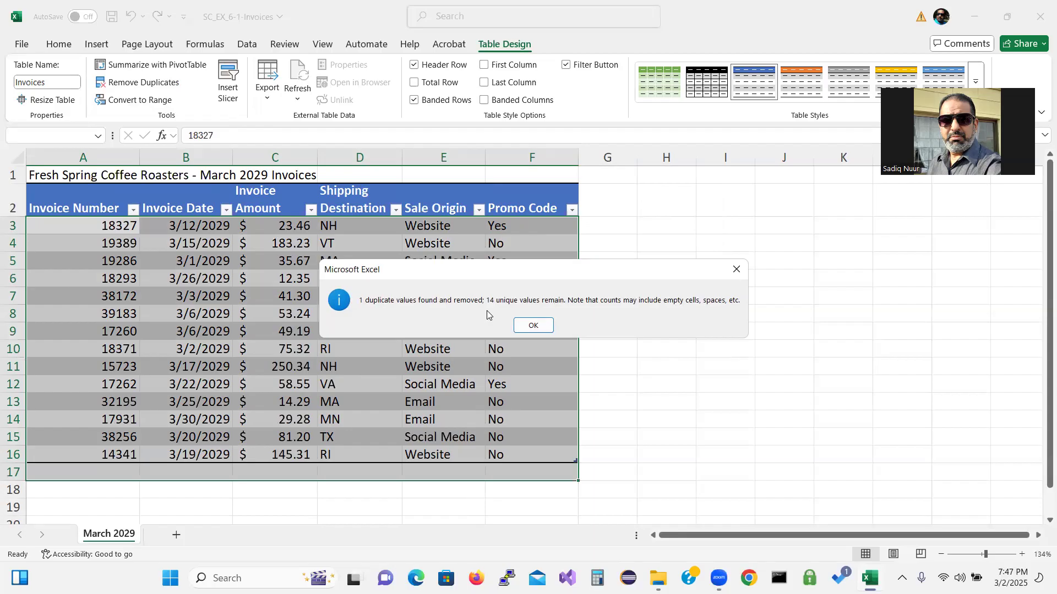
{"action": "left_click", "coordinate": [539, 324]}
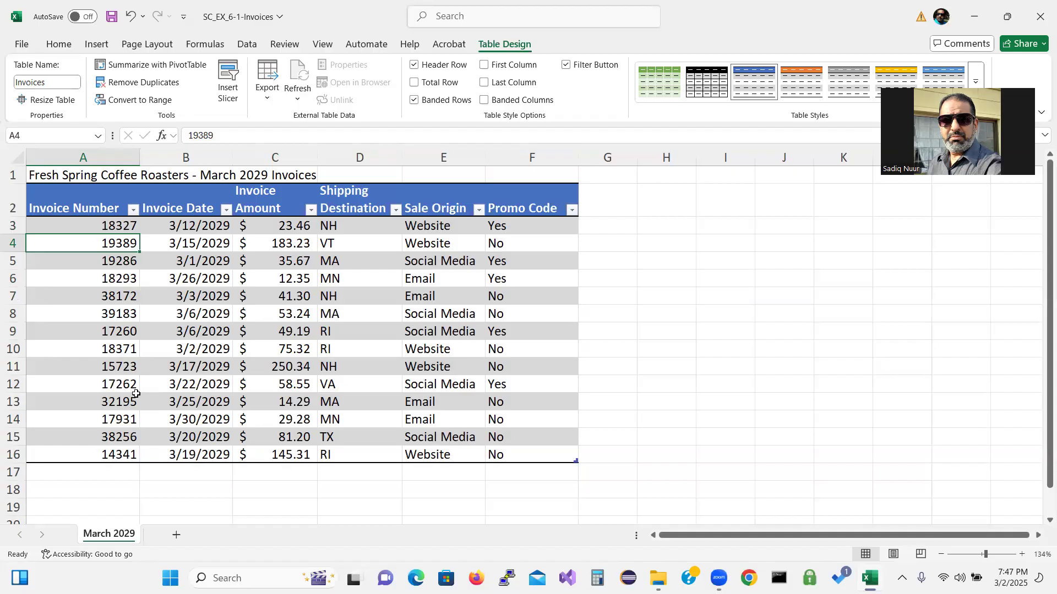
Step: Start a new record in row 17 with its invoice number and the invoice date 1/3/29
{"action": "left_click", "coordinate": [60, 473]}
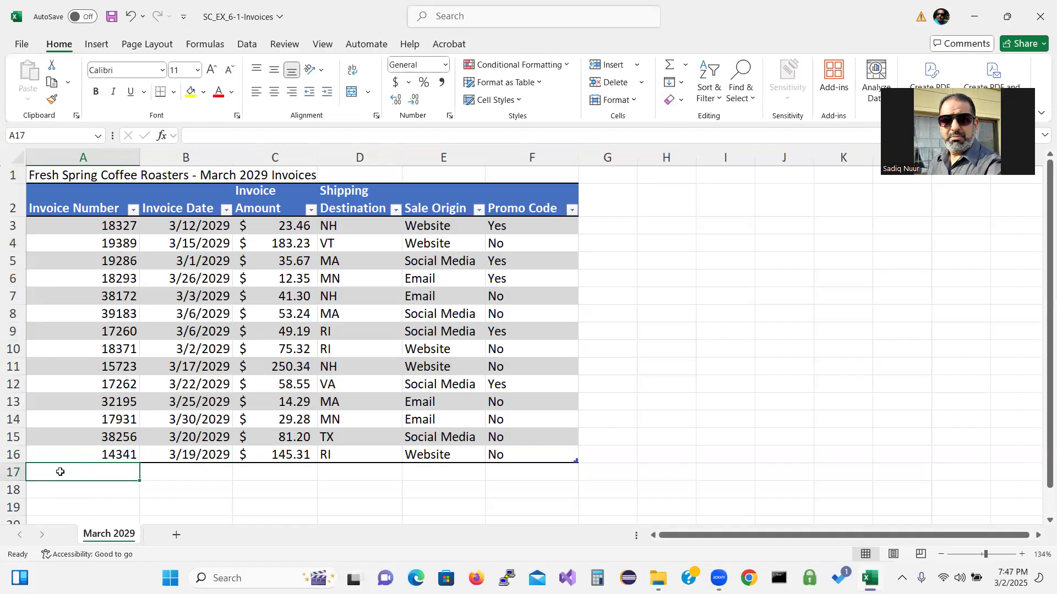
{"action": "type", "text": "17483"}
{"action": "key", "text": "Tab"}
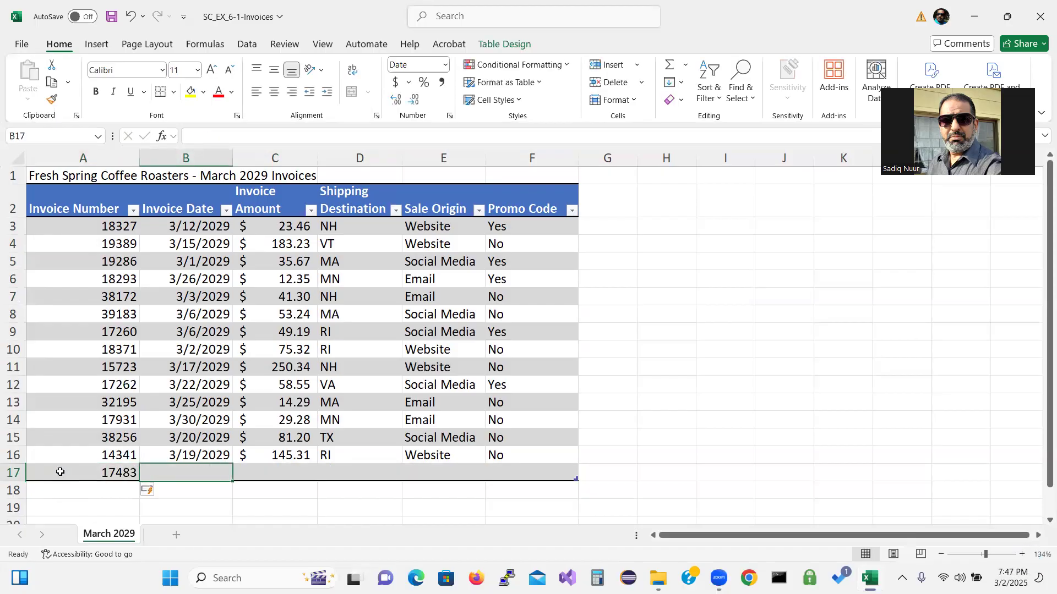
{"action": "type", "text": "3"}
{"action": "key", "text": "Tab"}
{"action": "key", "text": "alt"}
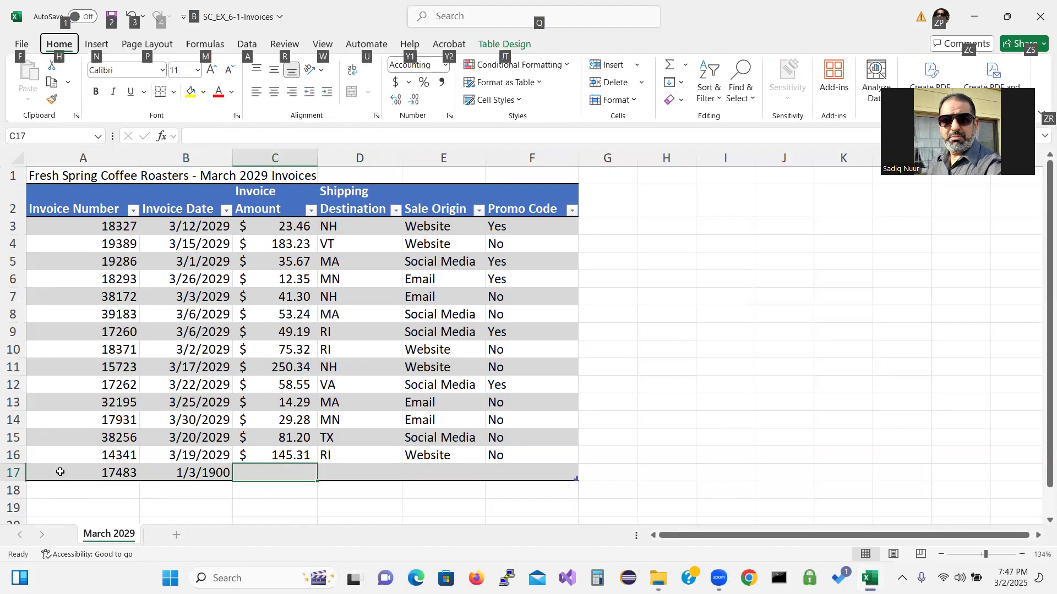
{"action": "double_click", "coordinate": [195, 472]}
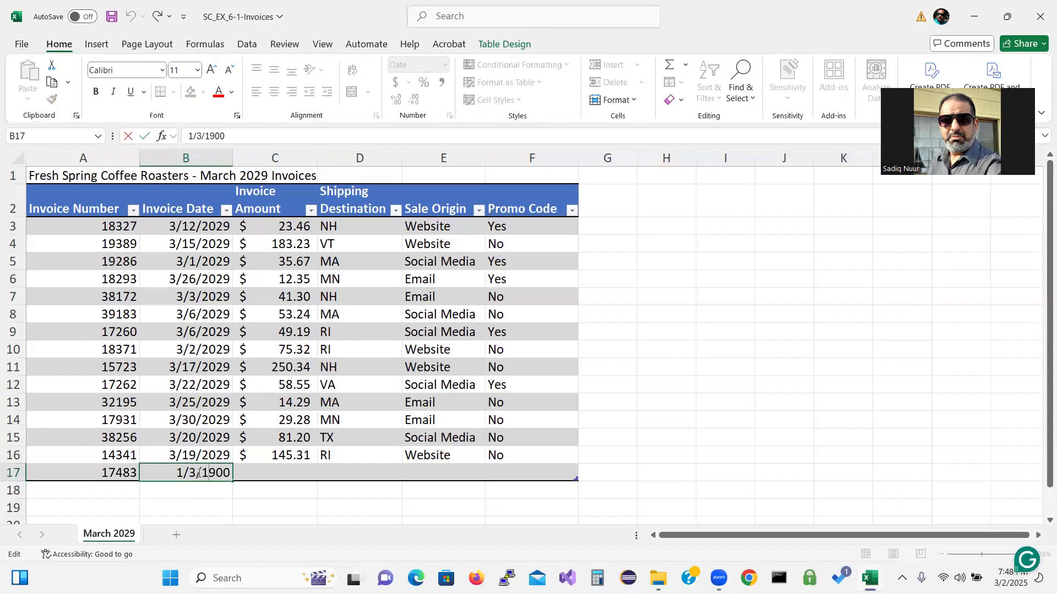
{"action": "left_click_drag", "start_coordinate": [202, 474], "coordinate": [231, 474]}
{"action": "type", "text": "29"}
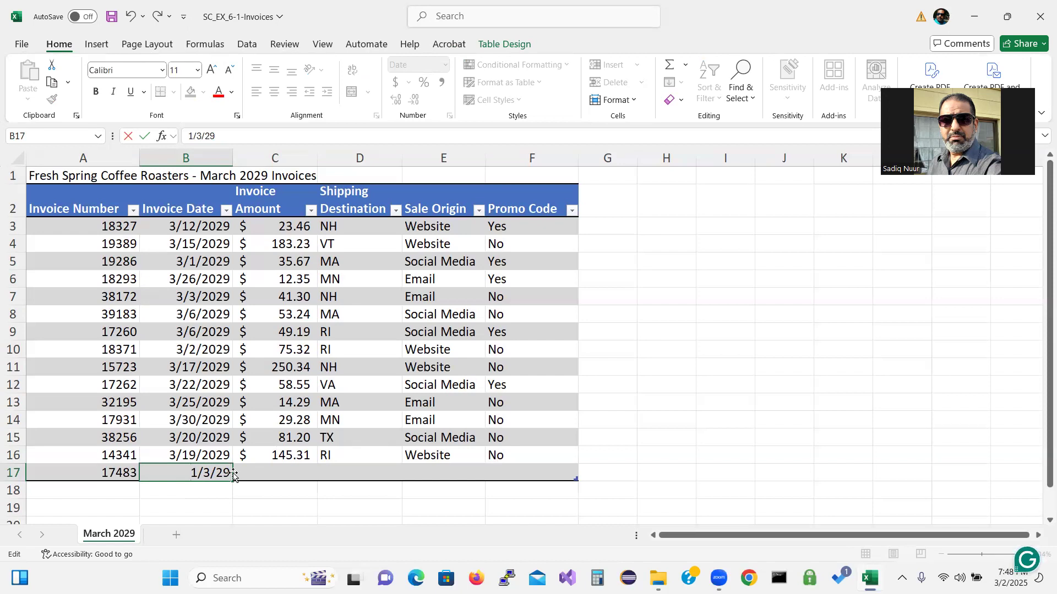
{"action": "key", "text": "Return"}
Step: Enter the invoice amount 46.31 and the shipping destination MA for the record in row 17
{"action": "left_click", "coordinate": [260, 473]}
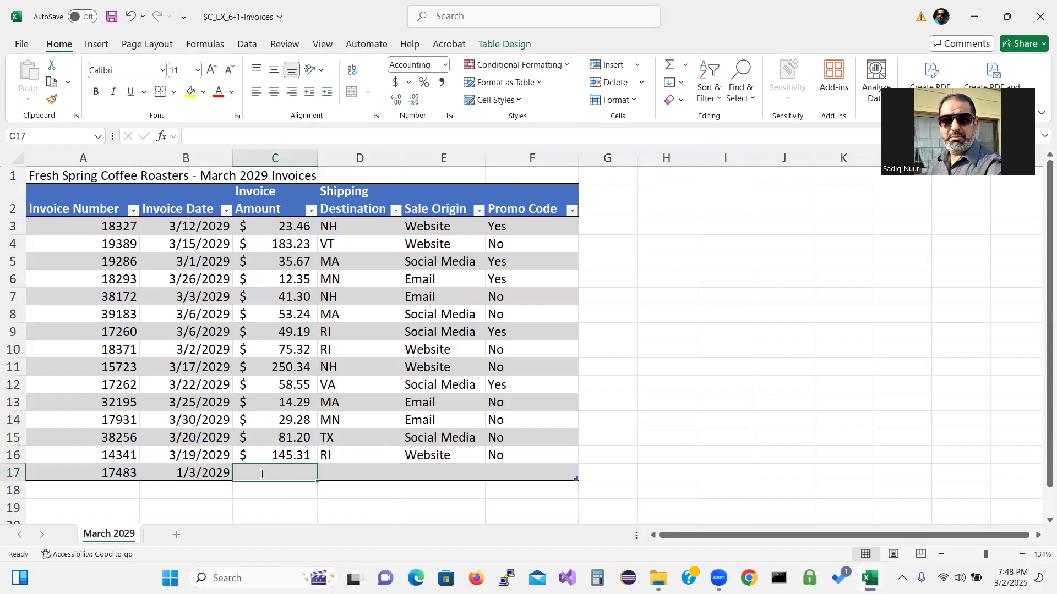
{"action": "type", "text": "46"}
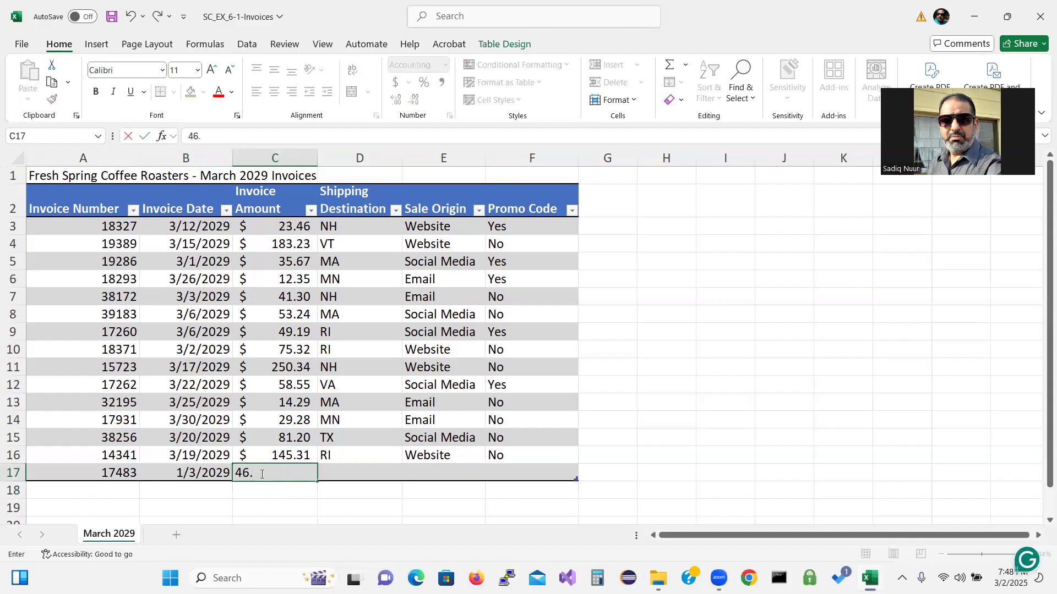
{"action": "type", "text": ".31"}
{"action": "key", "text": "Tab"}
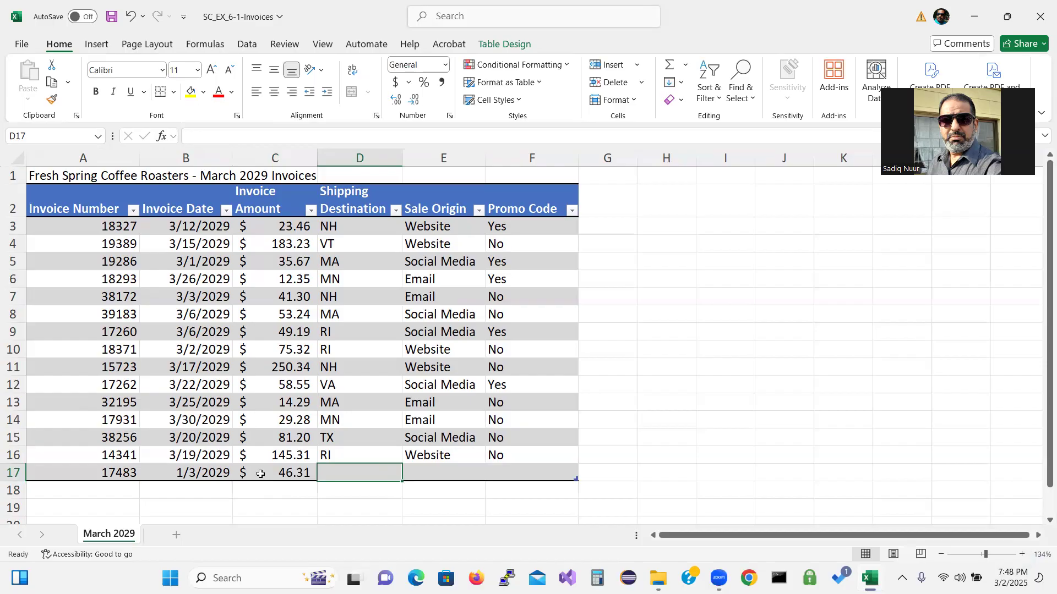
{"action": "type", "text": "MA"}
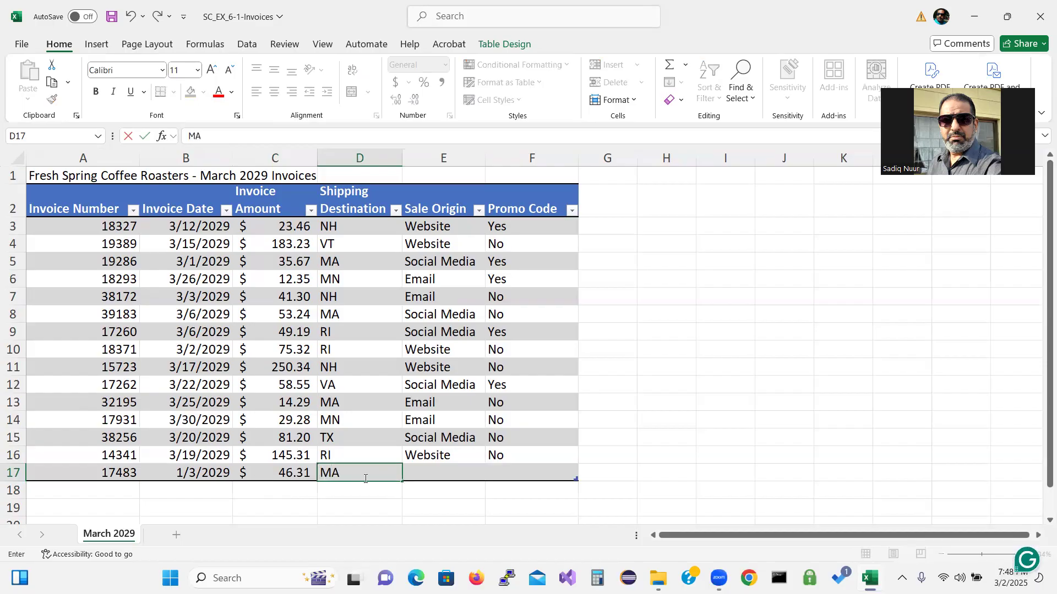
Step: Complete the record in row 17 with the sale origin Email and the promo code value Yes
{"action": "left_click", "coordinate": [429, 471]}
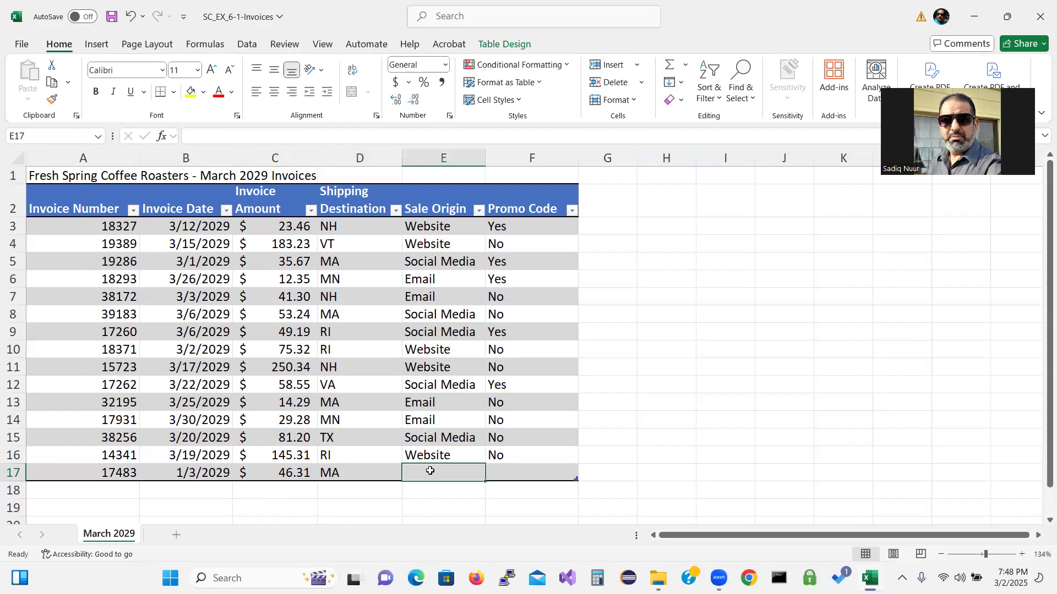
{"action": "type", "text": "Email"}
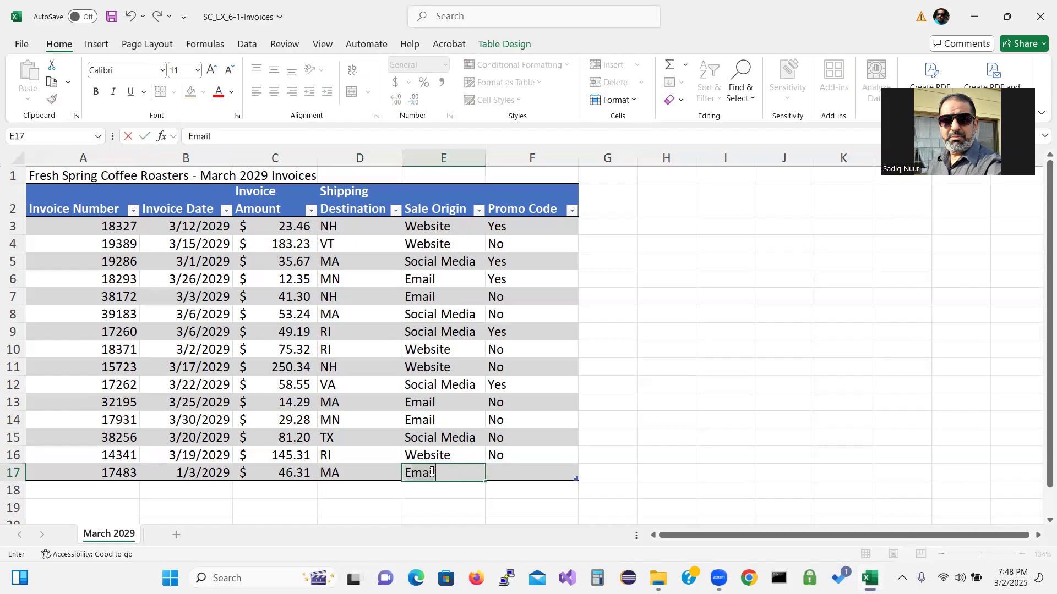
{"action": "key", "text": "Return"}
{"action": "left_click", "coordinate": [430, 471]}
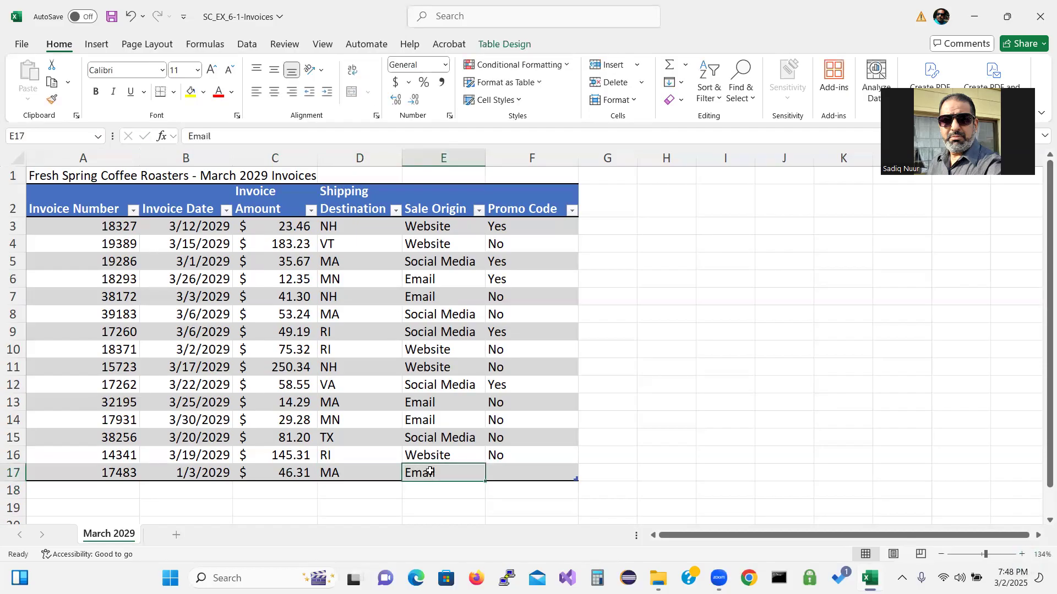
{"action": "key", "text": "Tab"}
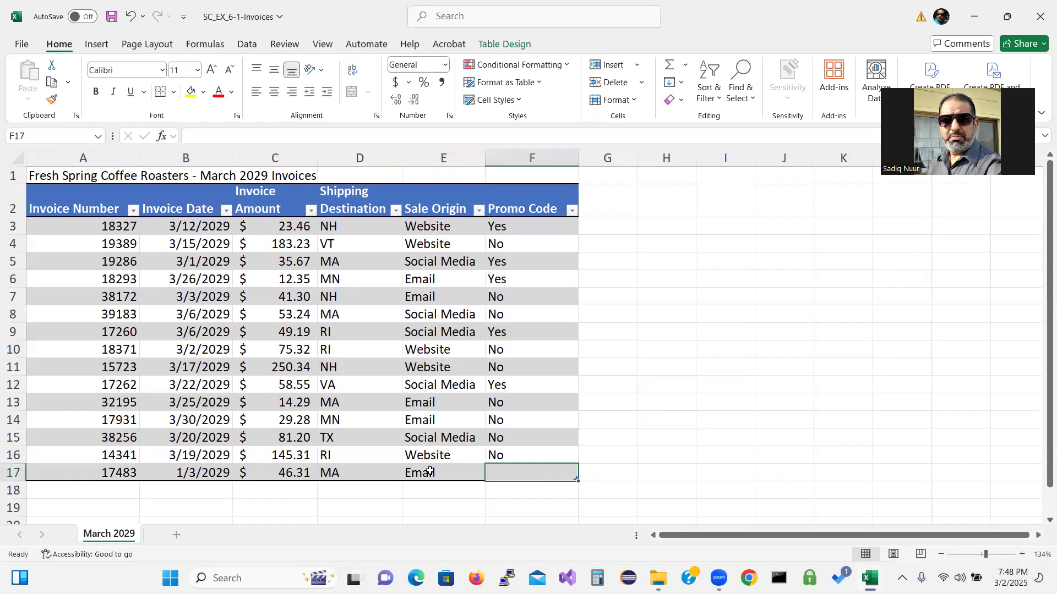
{"action": "type", "text": "Yes"}
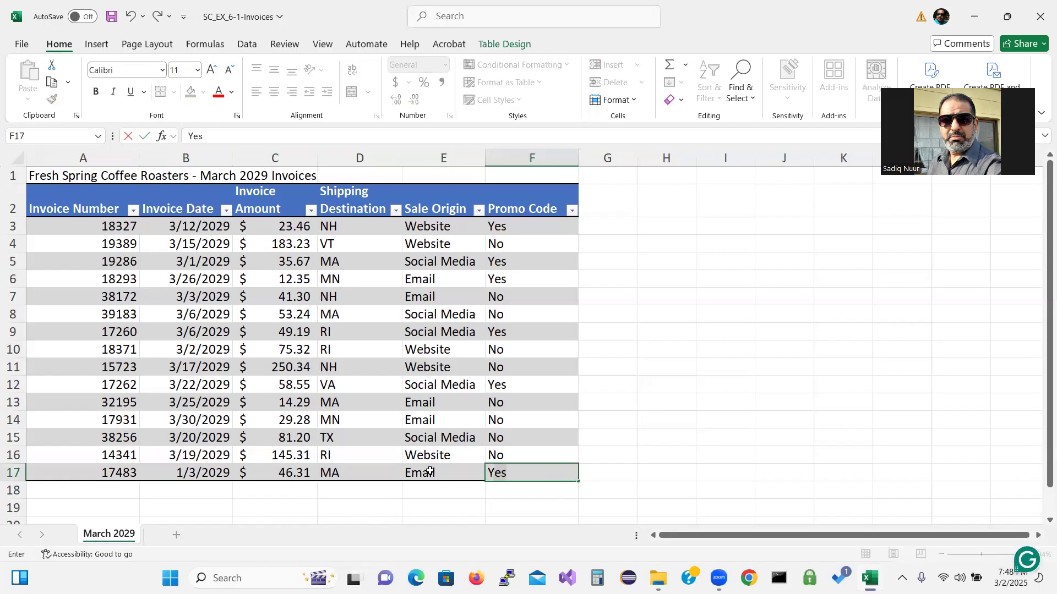
{"action": "key", "text": "BackSpace"}
{"action": "key", "text": "BackSpace"}
{"action": "type", "text": "es"}
{"action": "key", "text": "Return"}
Step: Start a new record in row 18 with its invoice number and the invoice date 3/13
{"action": "key", "text": "Left"}
{"action": "key", "text": "Left"}
{"action": "key", "text": "Left"}
{"action": "key", "text": "Left"}
{"action": "key", "text": "Left"}
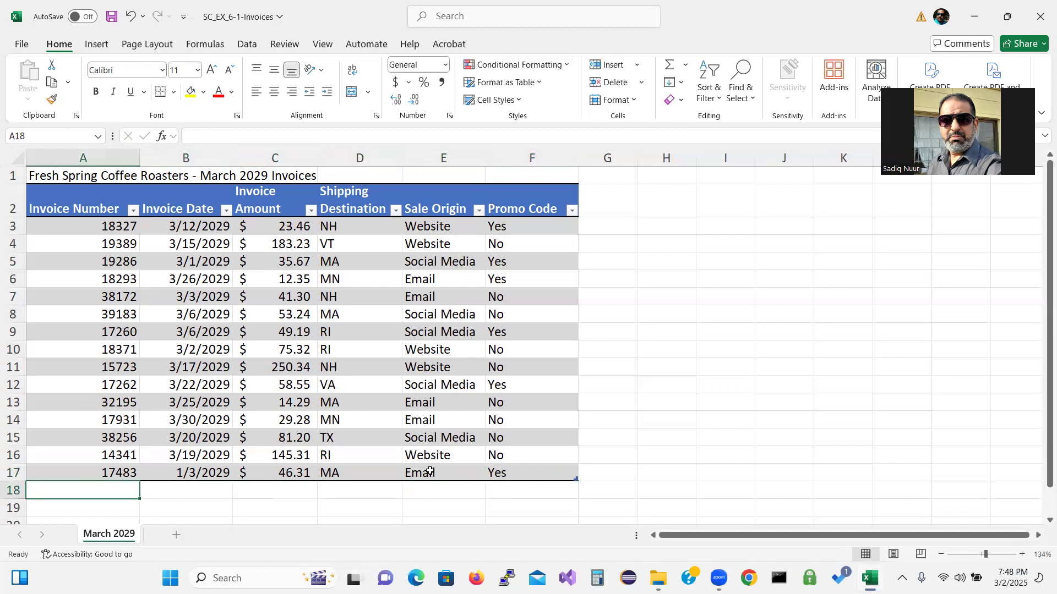
{"action": "type", "text": "37162"}
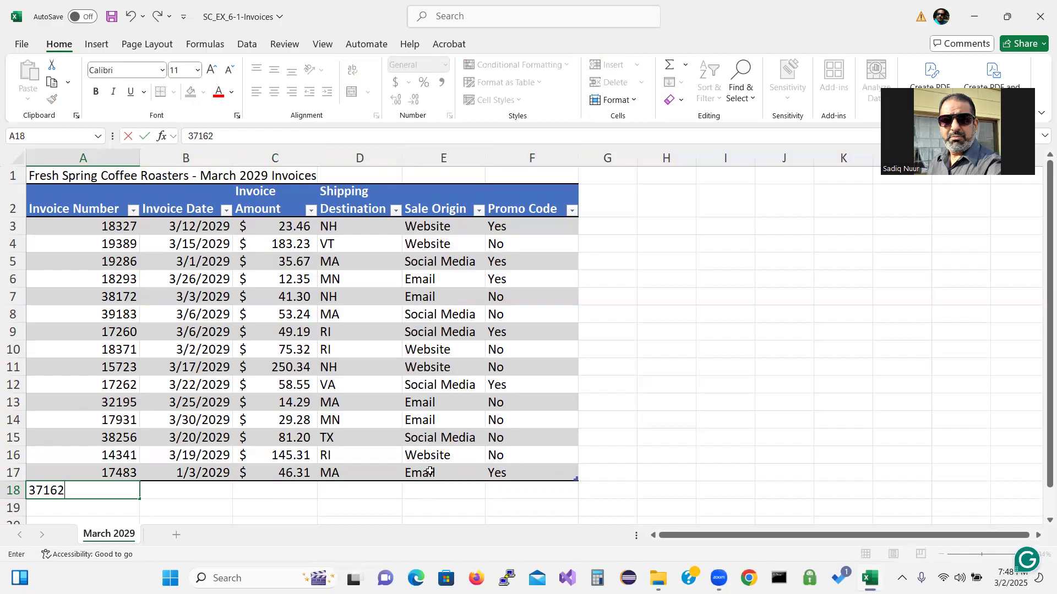
{"action": "key", "text": "Tab"}
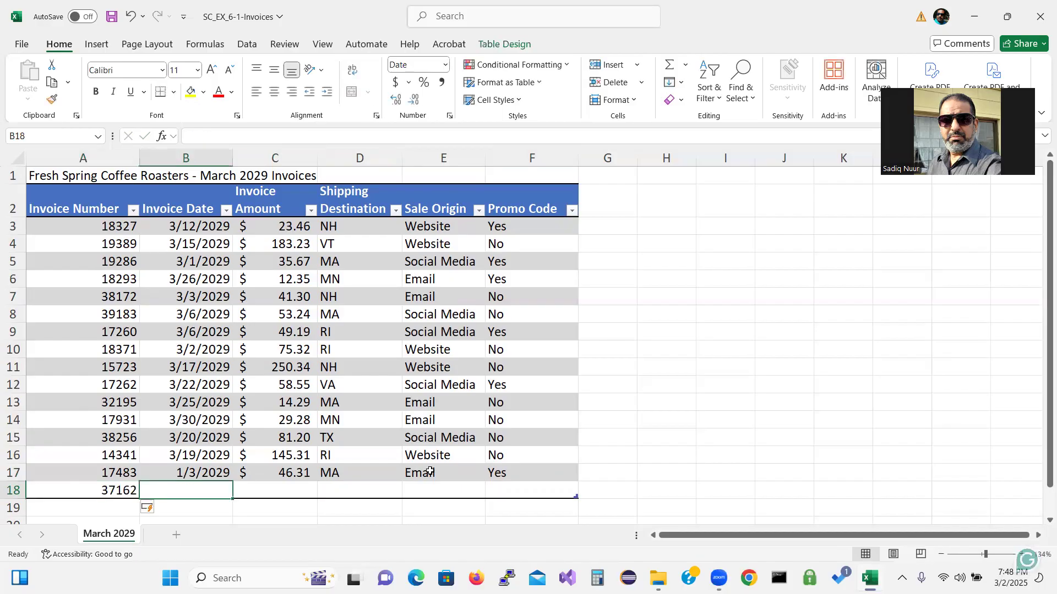
{"action": "type", "text": "3"}
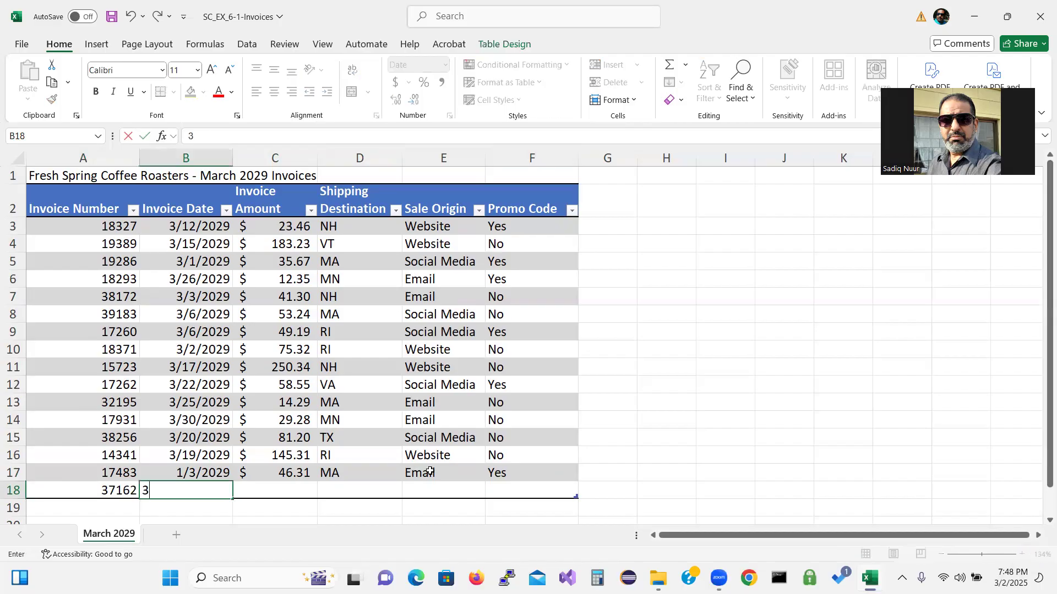
{"action": "type", "text": "/4"}
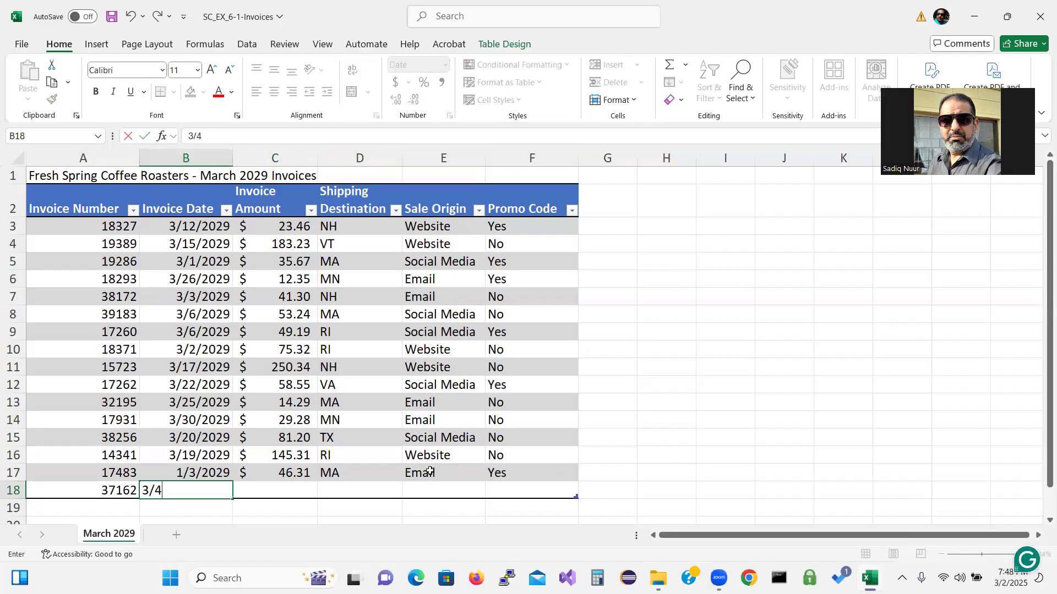
{"action": "key", "text": "BackSpace"}
{"action": "type", "text": "13"}
{"action": "key", "text": "Tab"}
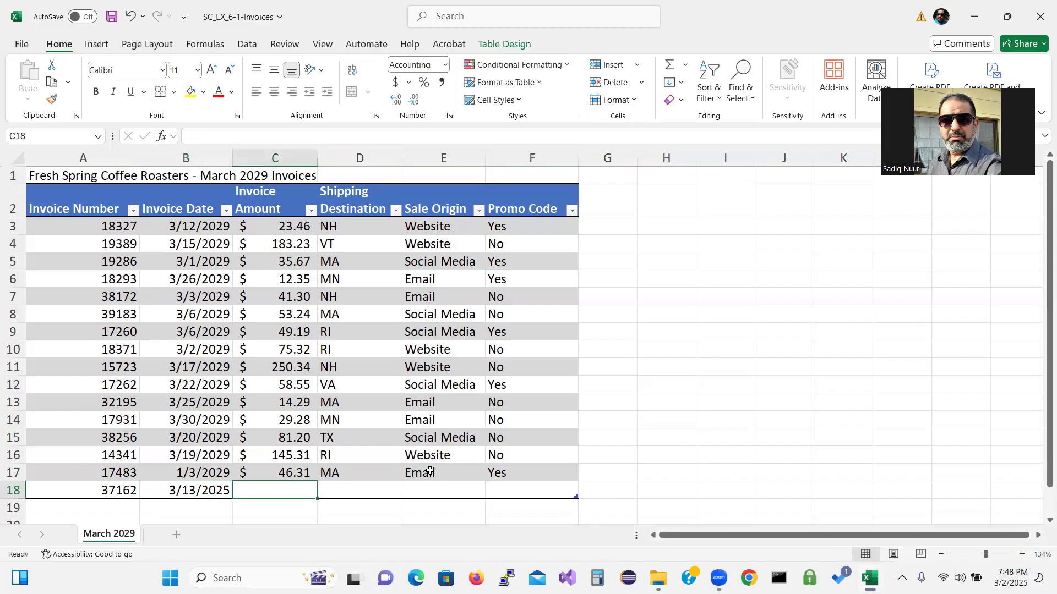
Step: Correct the year of the invoice date in row 18 to 2029
{"action": "double_click", "coordinate": [210, 490]}
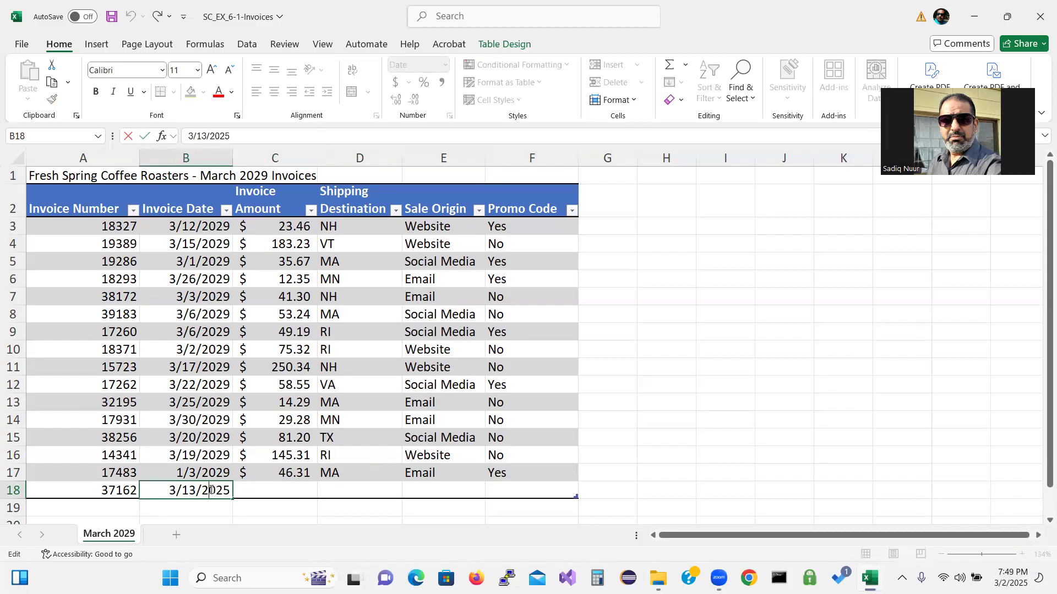
{"action": "left_click_drag", "start_coordinate": [224, 490], "coordinate": [230, 492]}
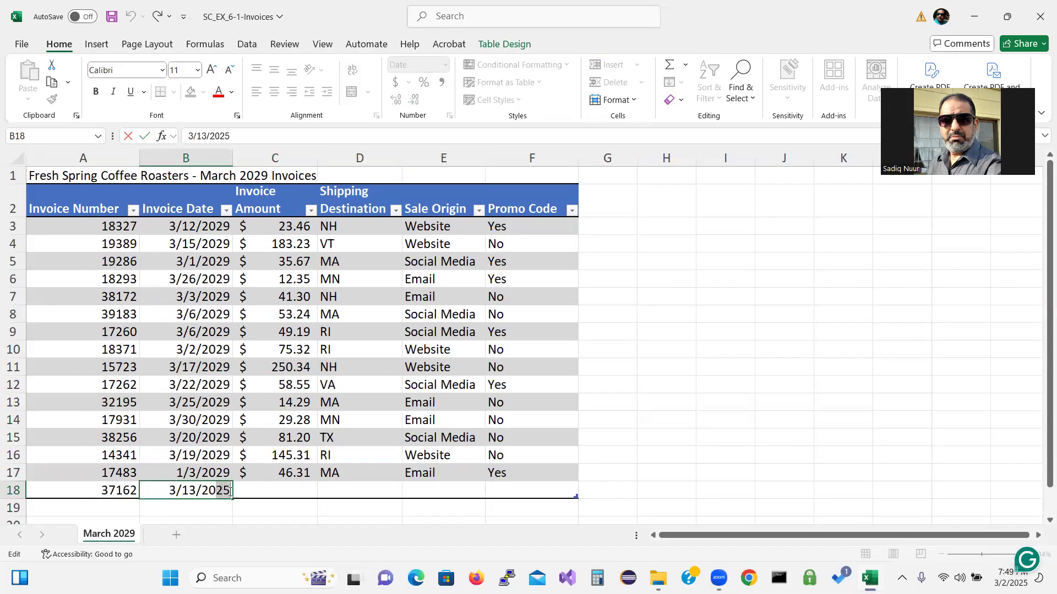
{"action": "key", "text": "BackSpace"}
{"action": "type", "text": "9"}
{"action": "key", "text": "Tab"}
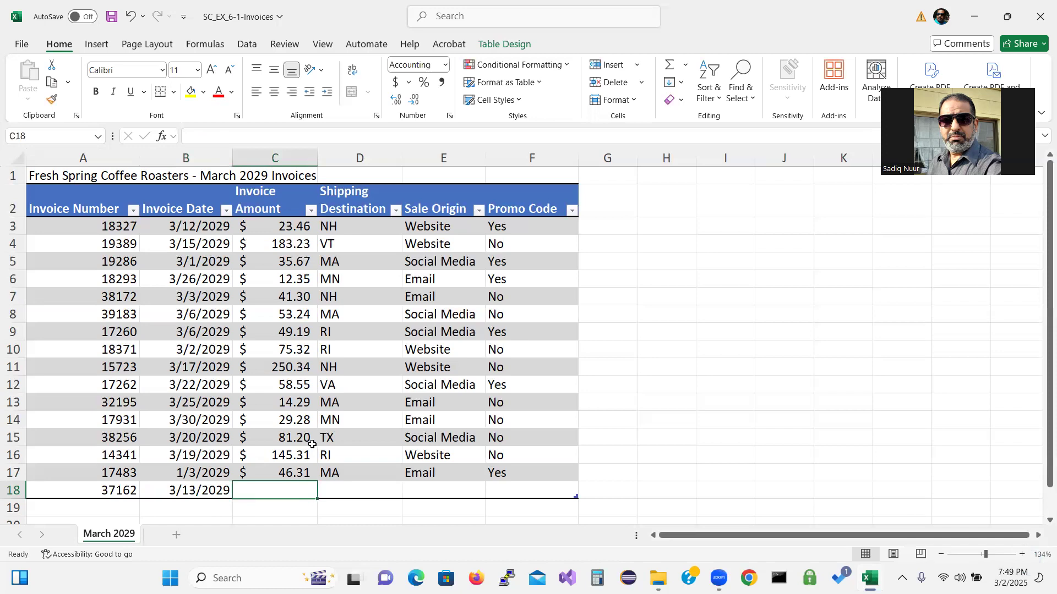
Step: Enter the invoice amount 72.10 and the shipping destination VT for the record in row 18
{"action": "type", "text": "72"}
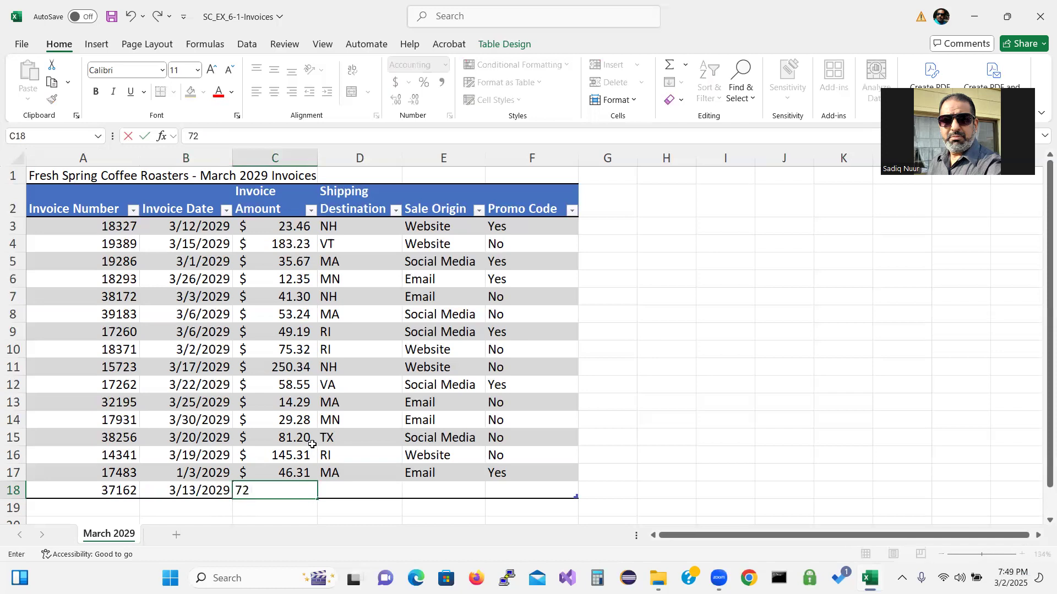
{"action": "type", "text": ".10"}
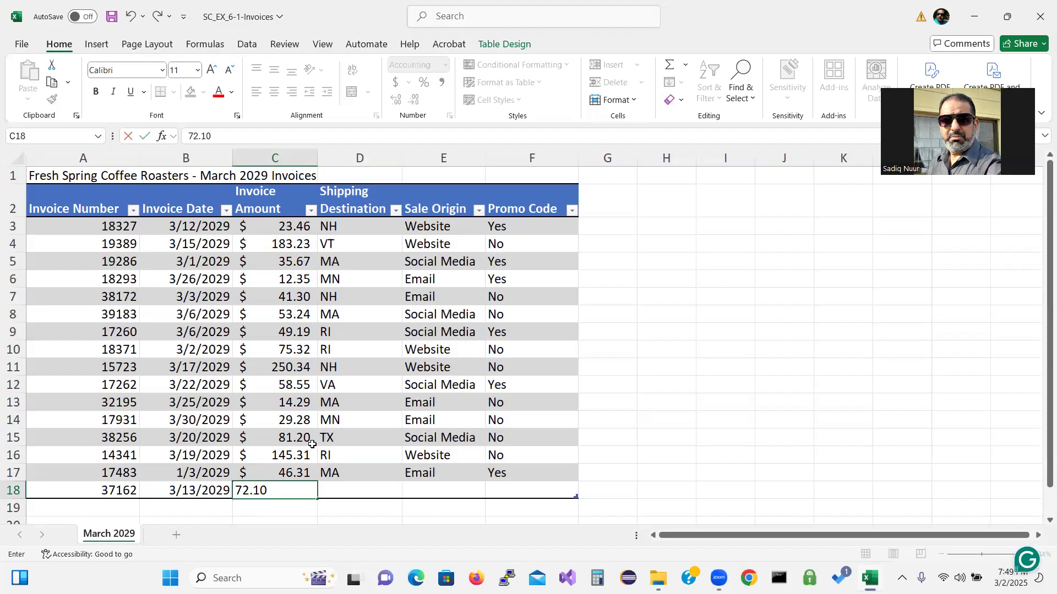
{"action": "key", "text": "Tab"}
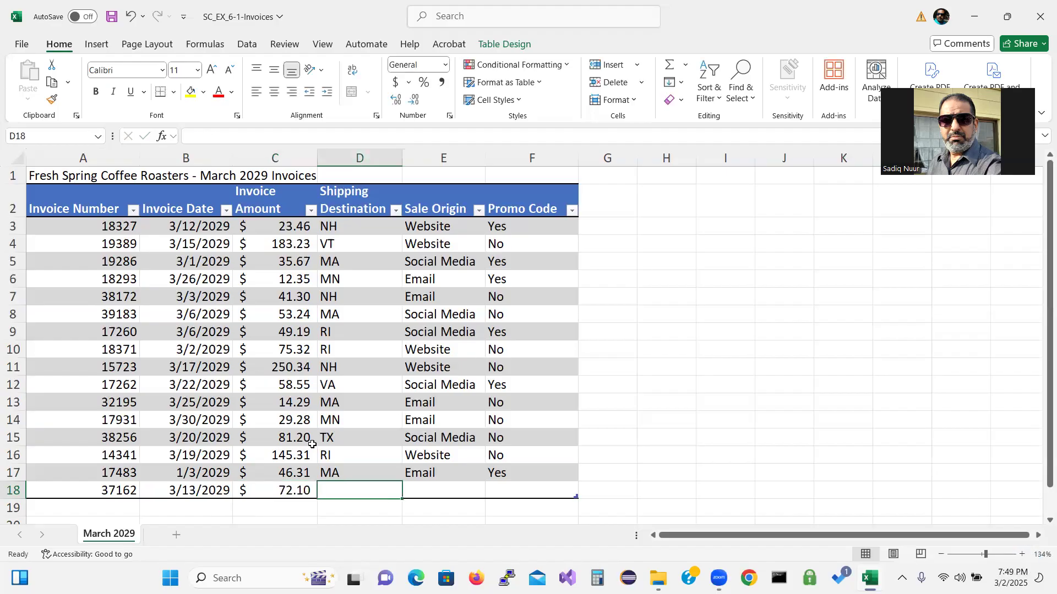
{"action": "type", "text": "VT"}
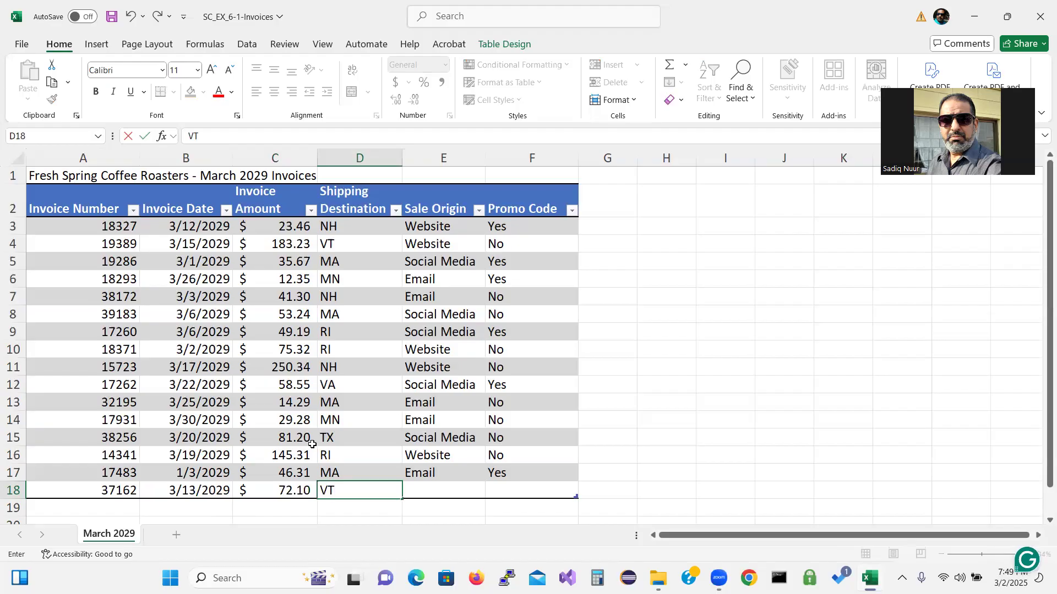
{"action": "key", "text": "Tab"}
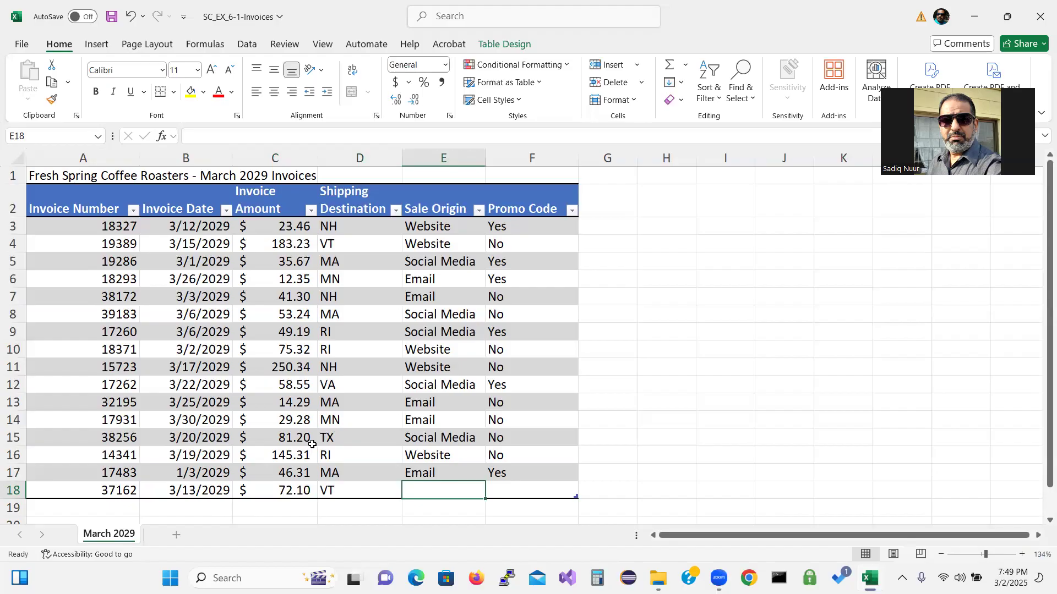
Step: Complete the record in row 18 with the sale origin Website and the promo code value No
{"action": "type", "text": "Website"}
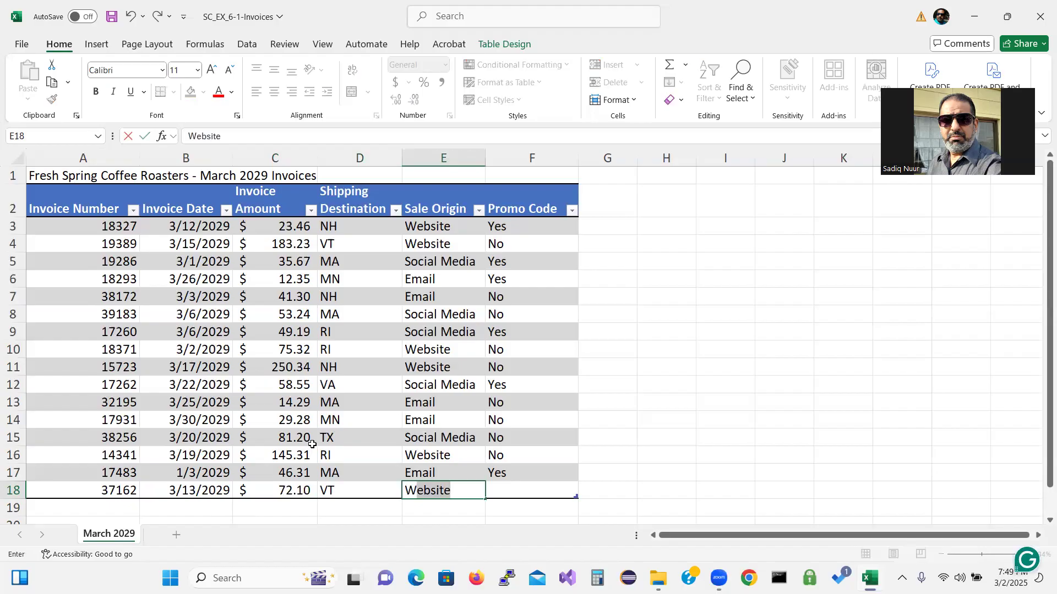
{"action": "key", "text": "Tab"}
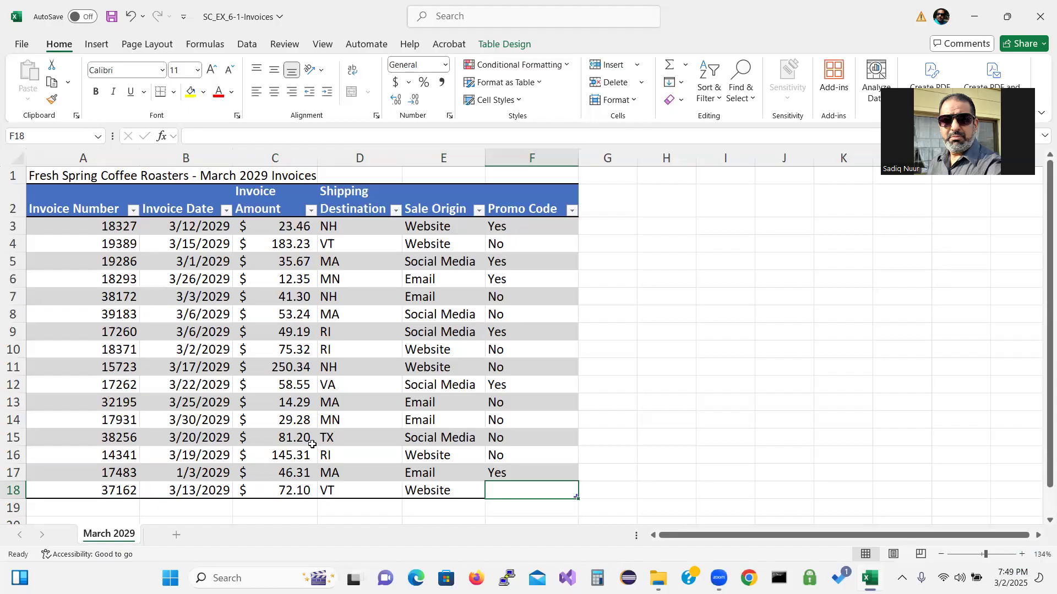
{"action": "type", "text": "N"}
{"action": "key", "text": "BackSpace"}
{"action": "type", "text": "No"}
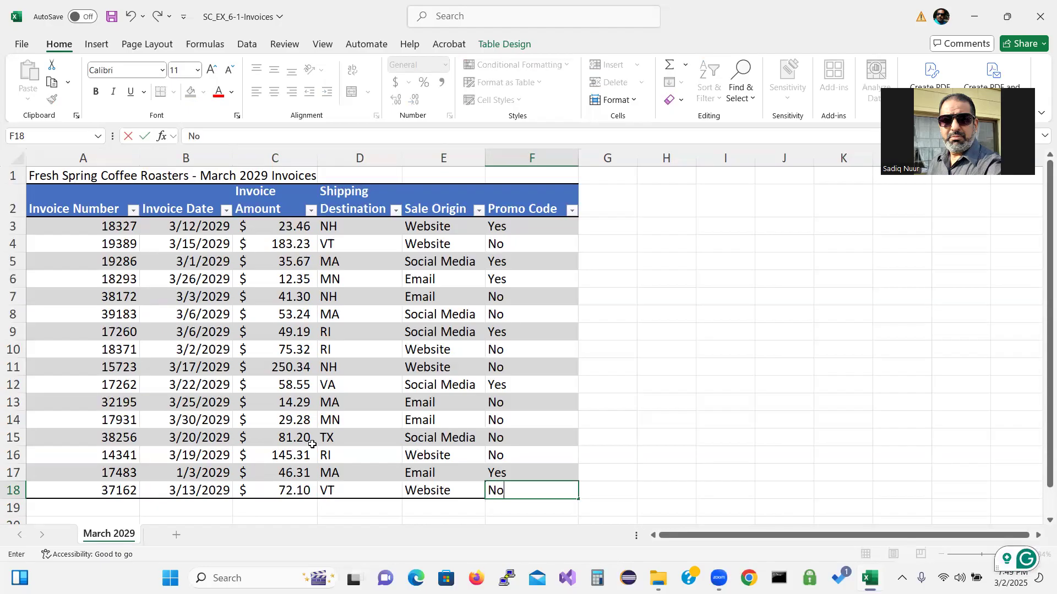
{"action": "key", "text": "Return"}
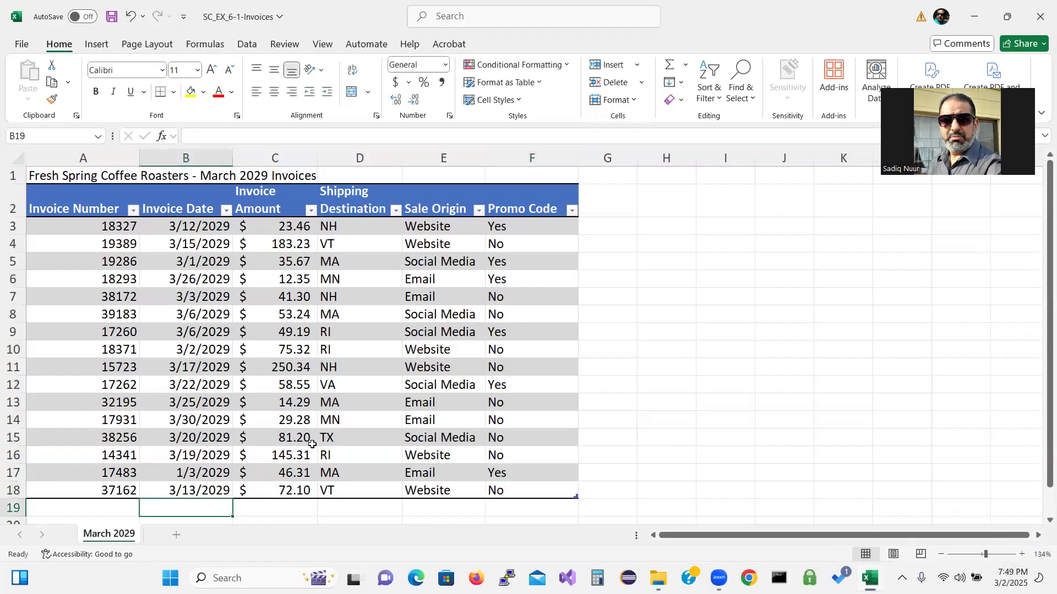
Step: Start a new record in row 19 with its invoice number and the invoice date 3/14/2029
{"action": "key", "text": "Left"}
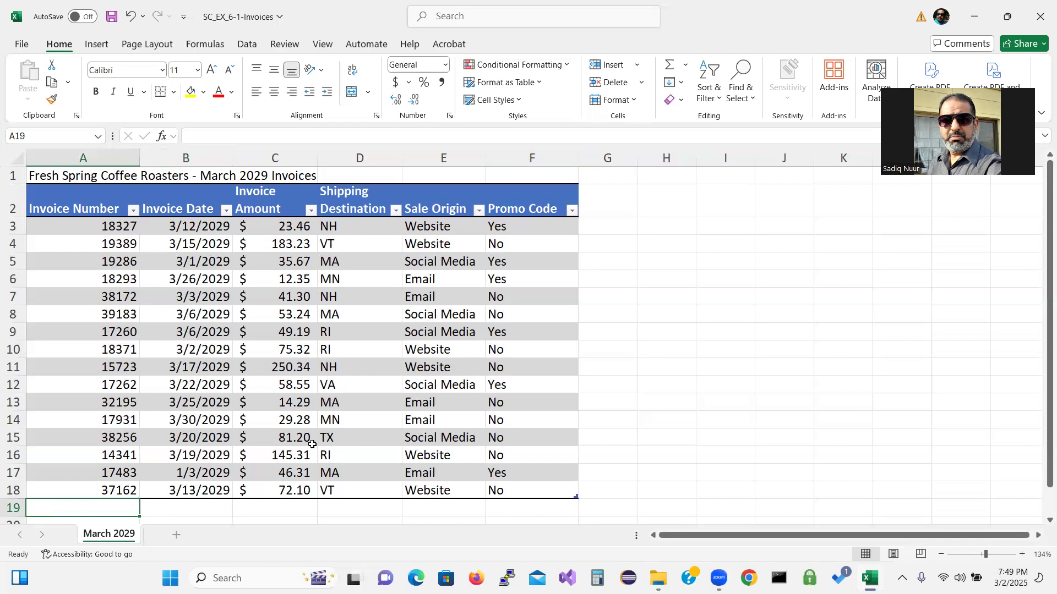
{"action": "type", "text": "18221"}
{"action": "key", "text": "Tab"}
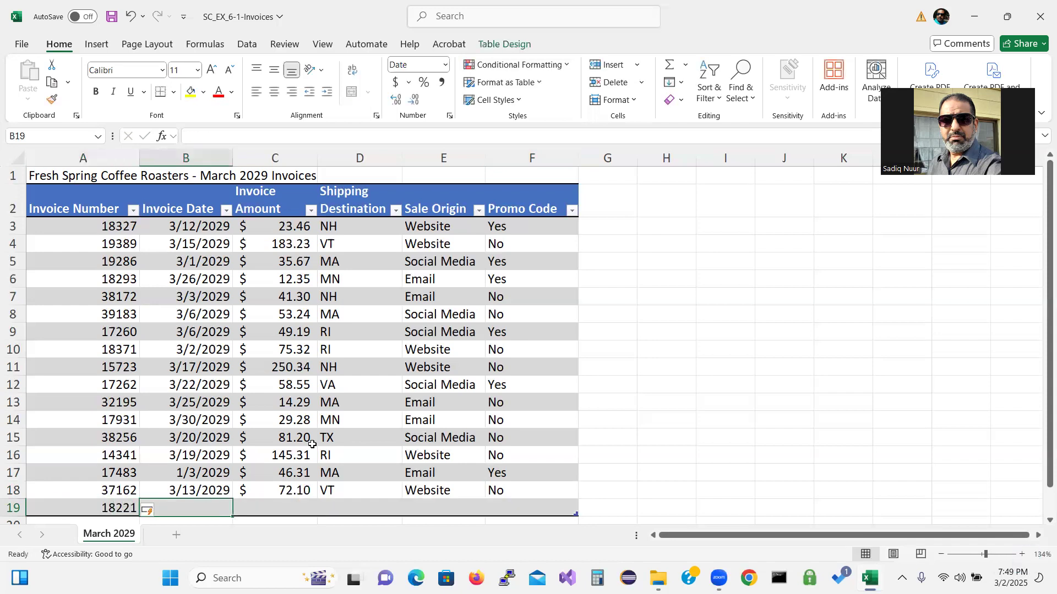
{"action": "type", "text": "3"}
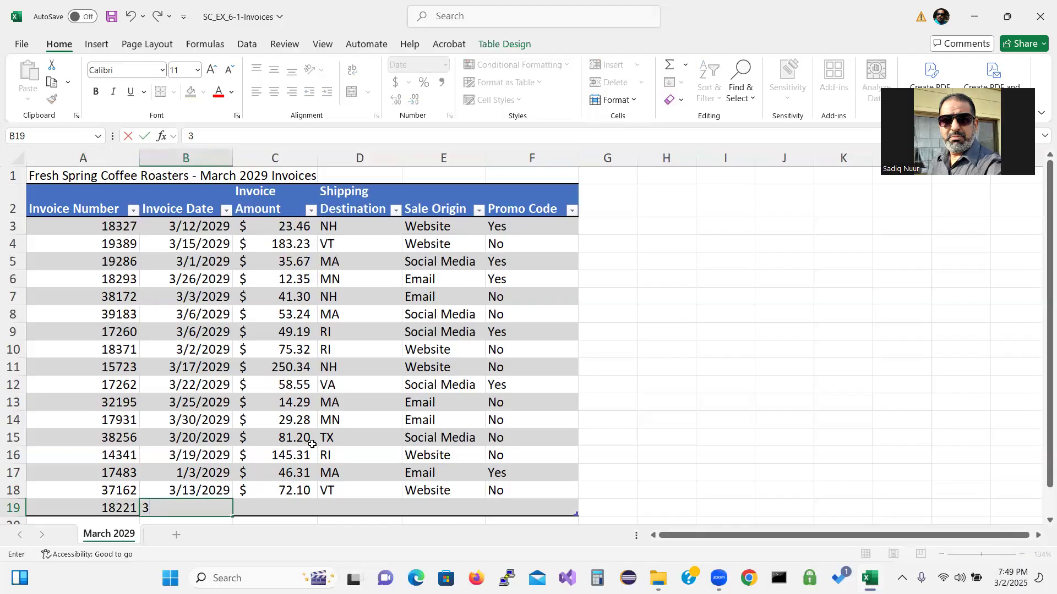
{"action": "type", "text": "/1"}
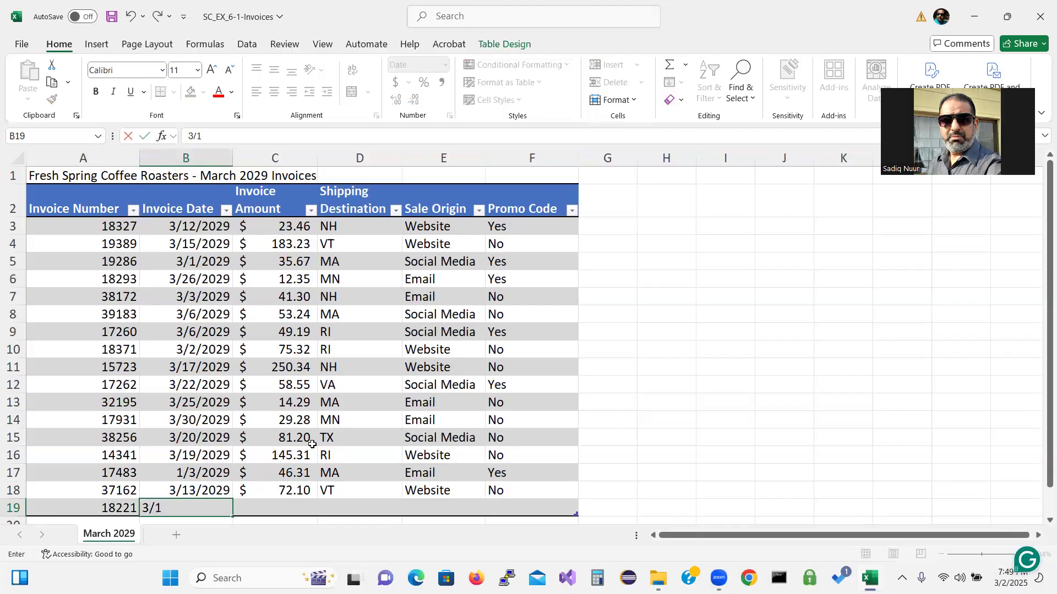
{"action": "type", "text": "4/2029"}
{"action": "key", "text": "Tab"}
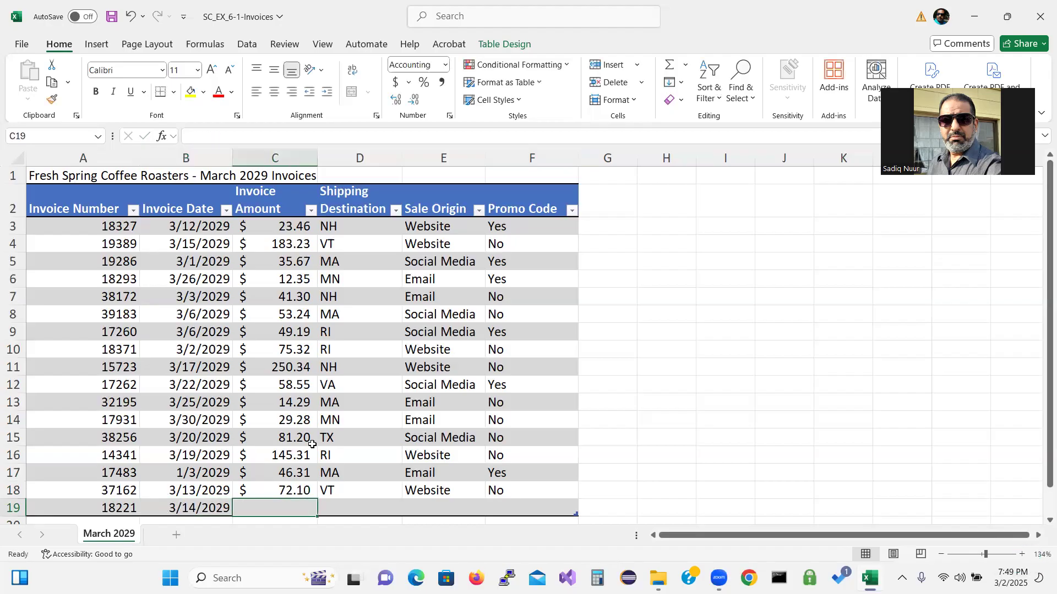
Step: Enter the invoice amount 38.90 and the shipping destination VT for the record in row 19
{"action": "type", "text": "38.90"}
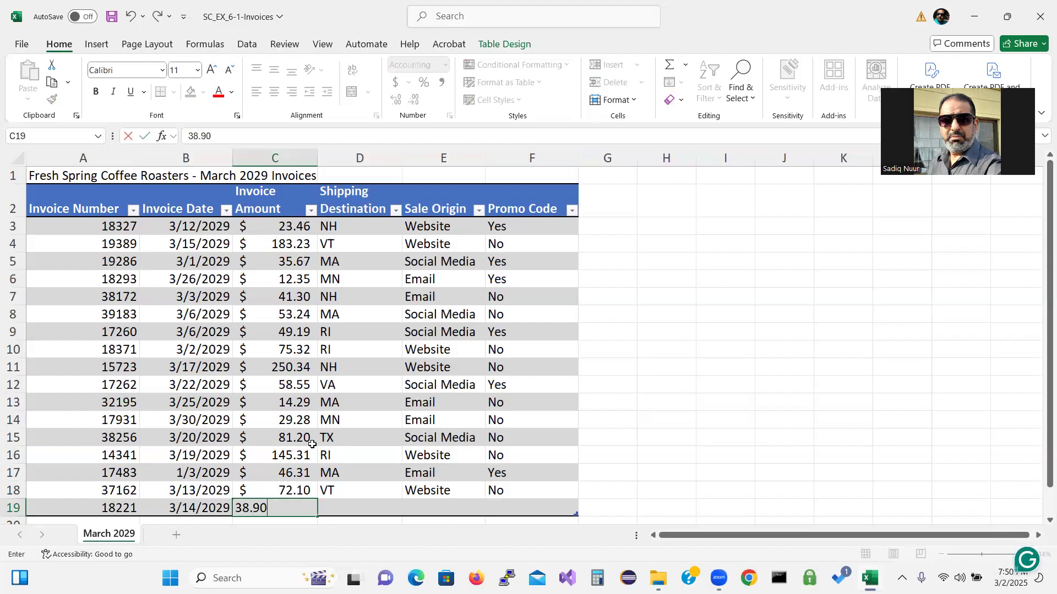
{"action": "key", "text": "Tab"}
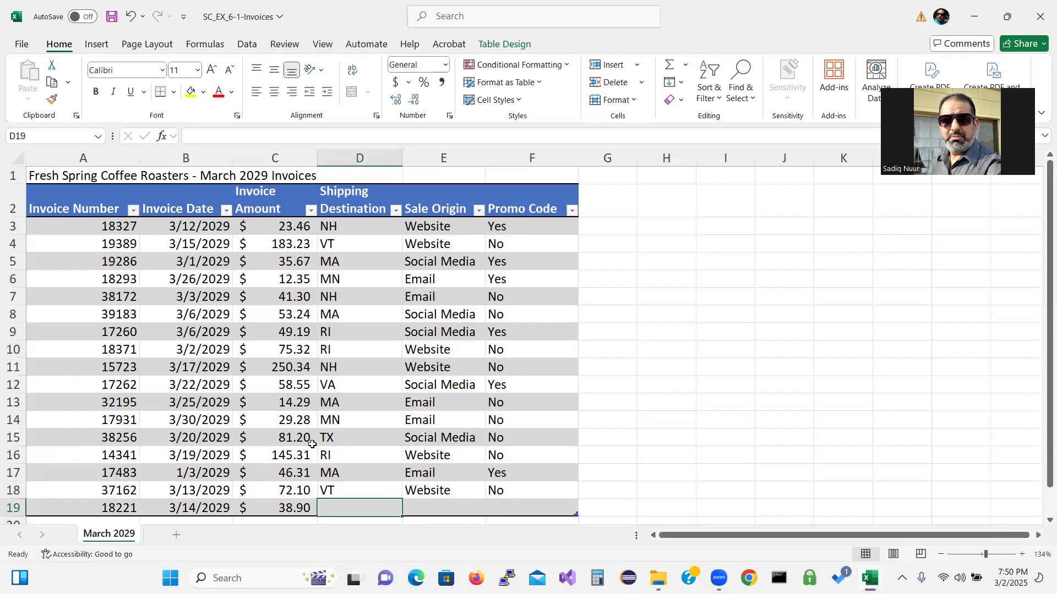
{"action": "type", "text": "VT"}
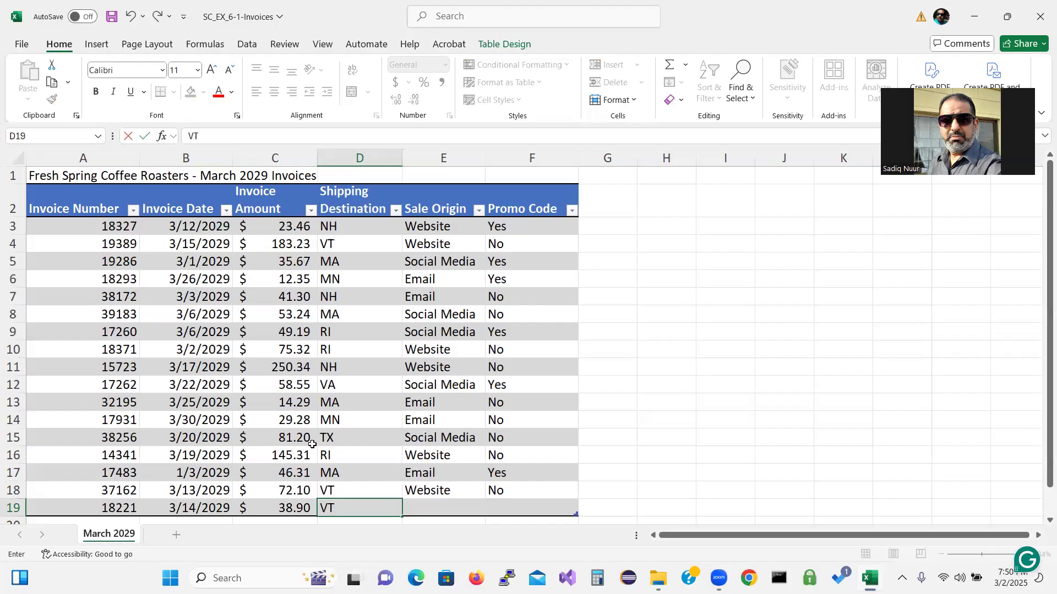
{"action": "key", "text": "Tab"}
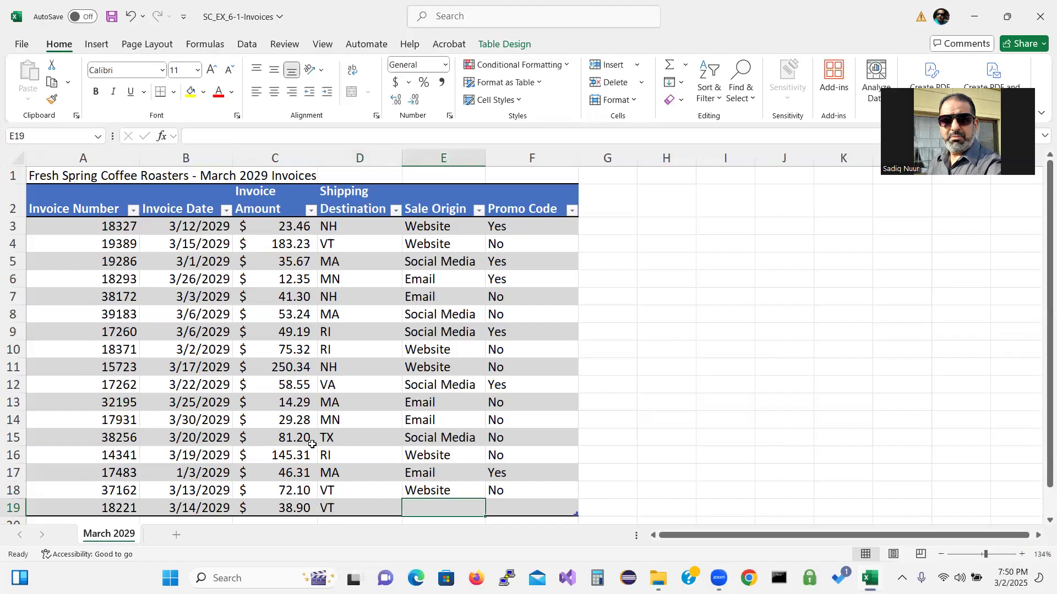
Step: Complete the record in row 19 with the sale origin Social Media and the promo code value Yes
{"action": "type", "text": "S"}
{"action": "key", "text": "BackSpace"}
{"action": "key", "text": "BackSpace"}
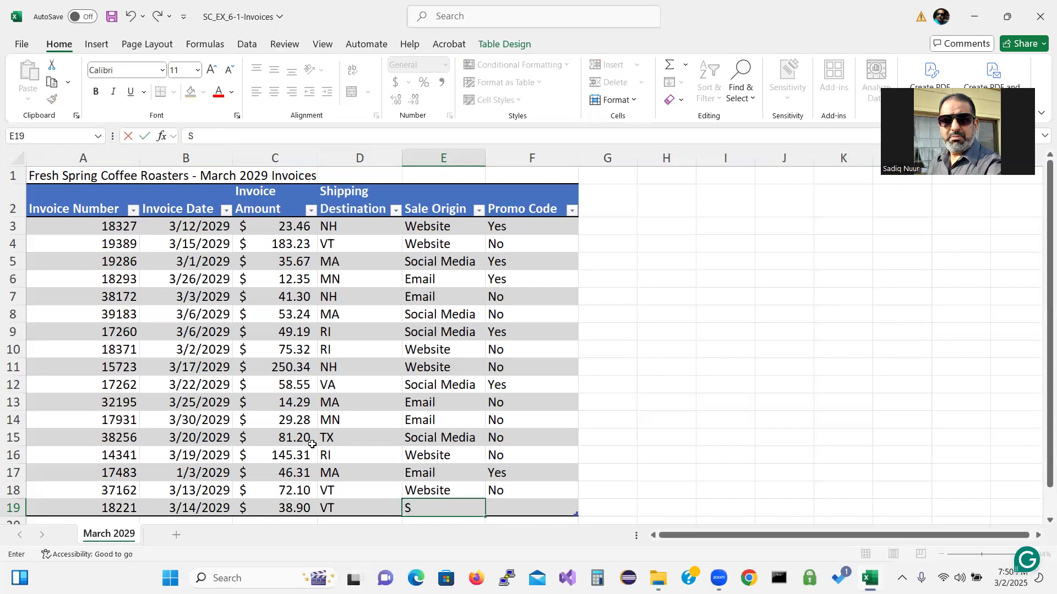
{"action": "type", "text": "S"}
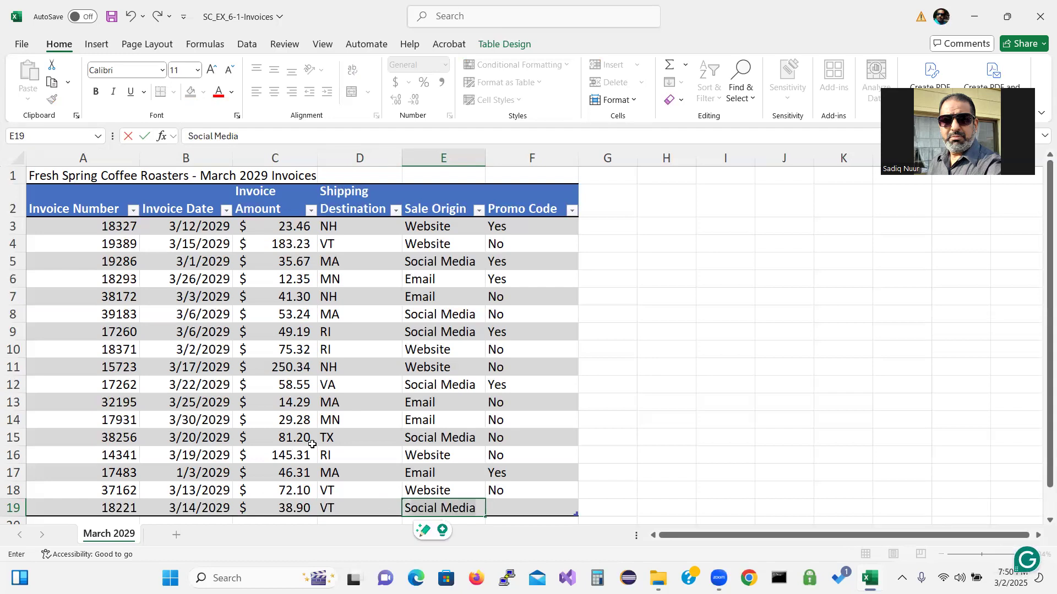
{"action": "key", "text": "Tab"}
{"action": "type", "text": "Yes"}
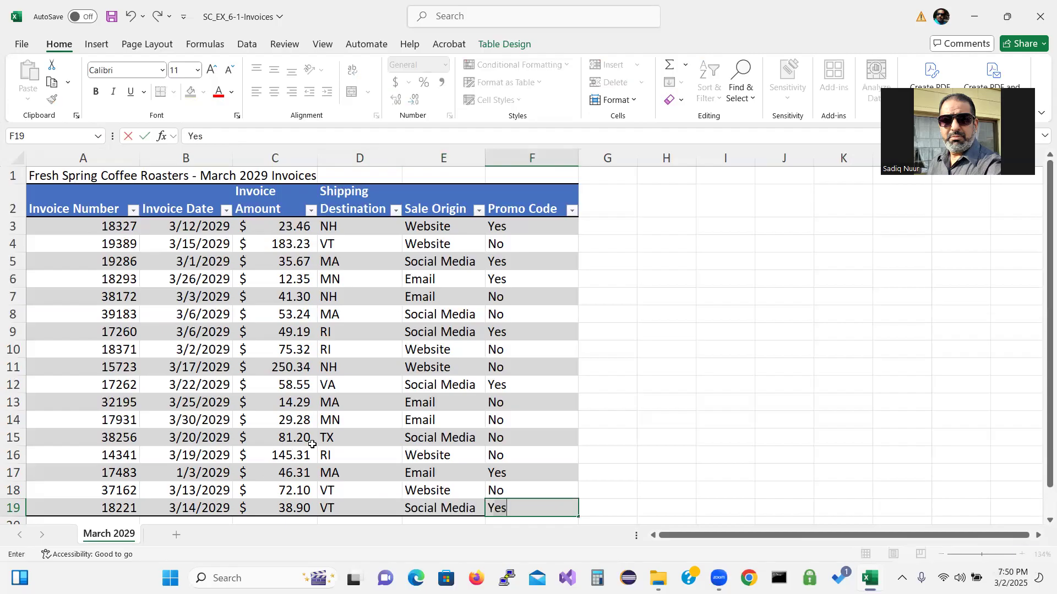
{"action": "key", "text": "Up"}
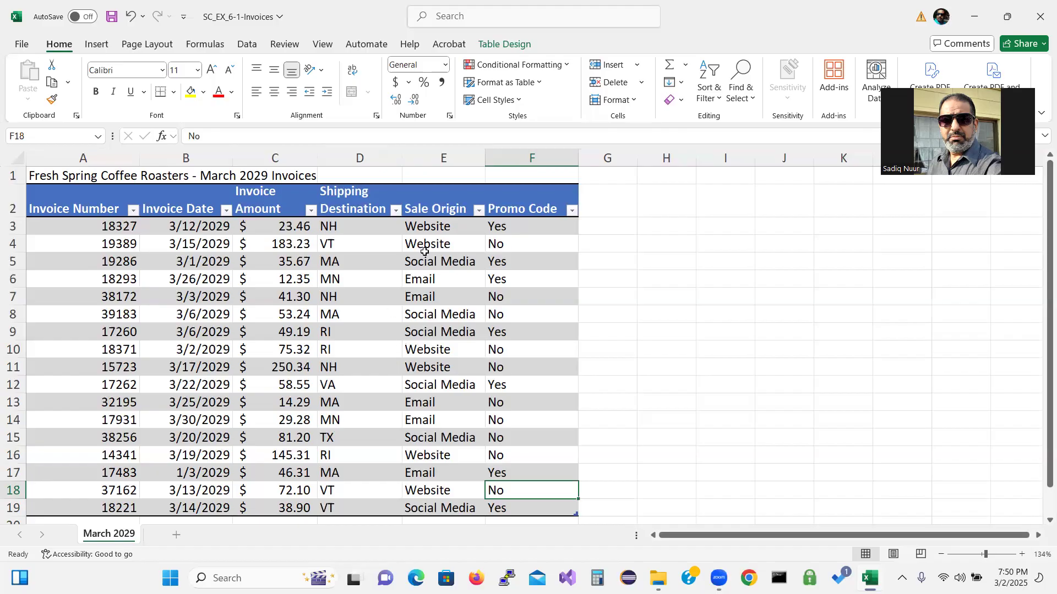
Step: Widen columns G and H together to a column width of 13.00
{"action": "left_click", "coordinate": [608, 157]}
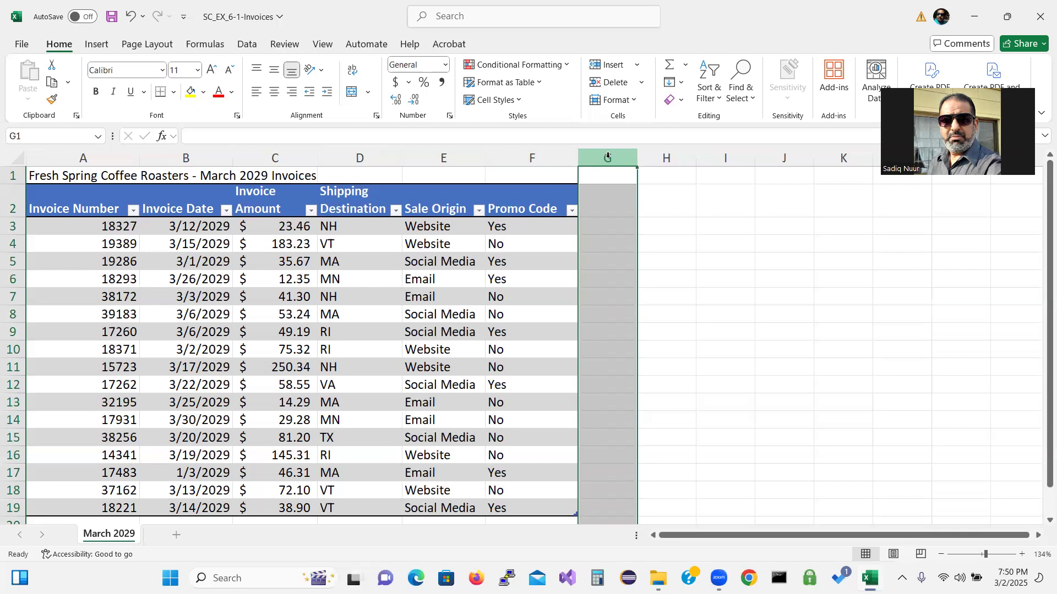
{"action": "left_click", "coordinate": [678, 156], "text": "shift"}
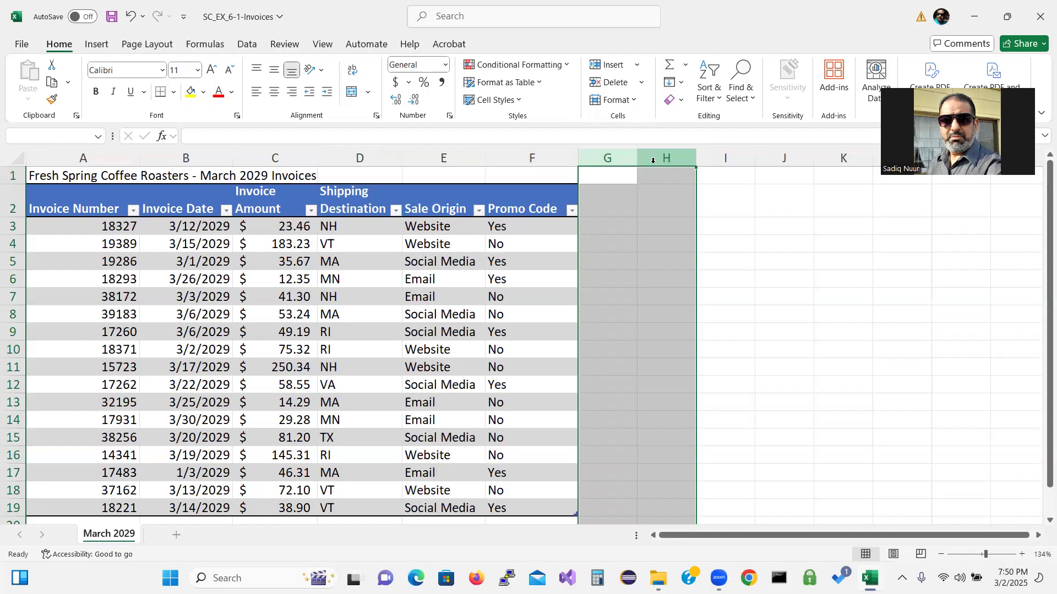
{"action": "left_click_drag", "start_coordinate": [638, 156], "coordinate": [670, 161]}
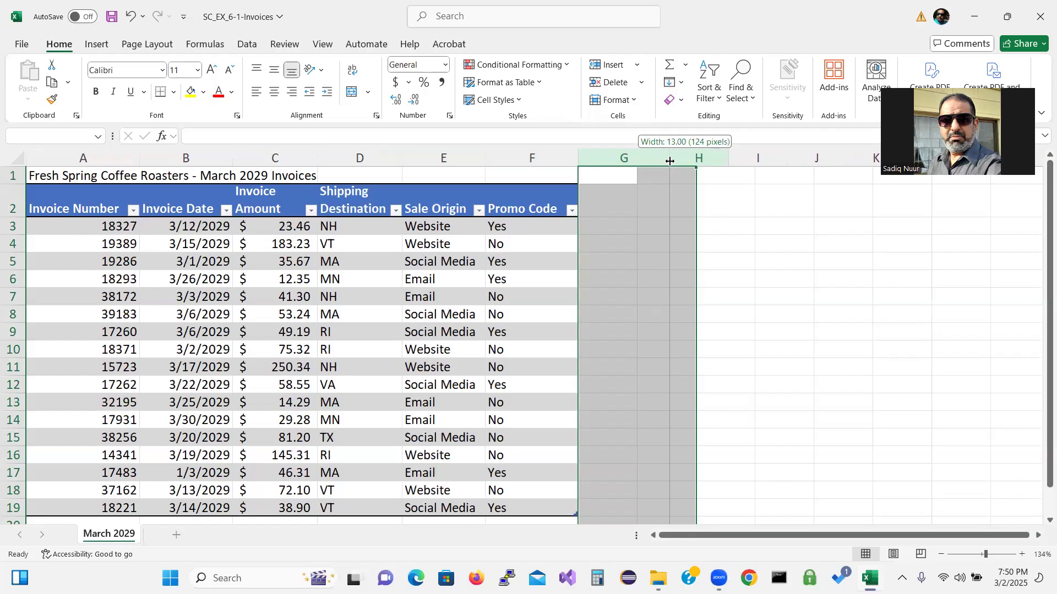
{"action": "left_click_drag", "start_coordinate": [669, 161], "coordinate": [670, 161]}
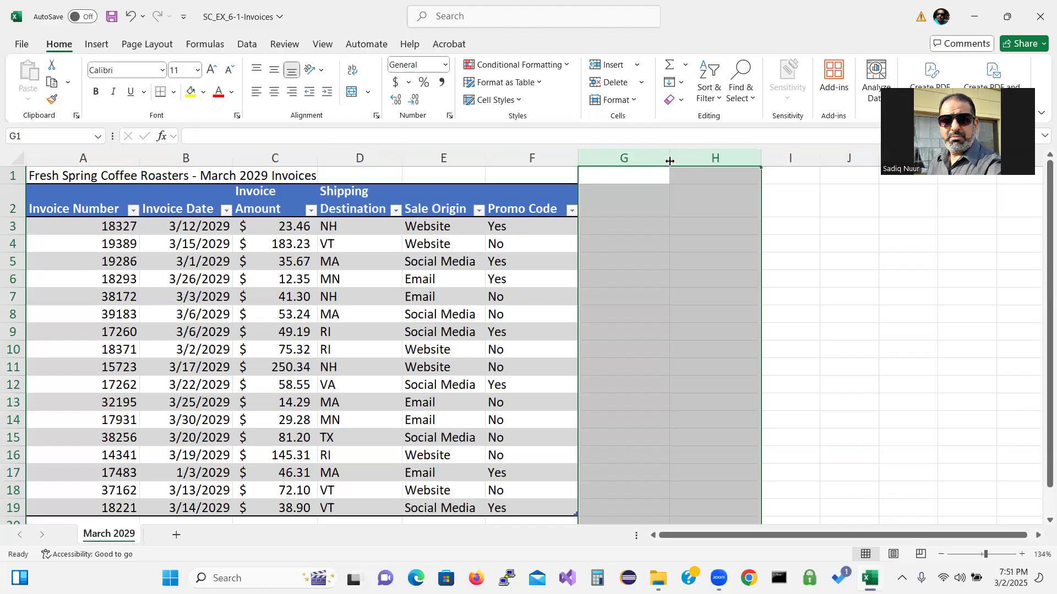
Step: Widen column I to a column width of 15.00
{"action": "left_click", "coordinate": [812, 159]}
{"action": "left_click_drag", "start_coordinate": [817, 161], "coordinate": [865, 162]}
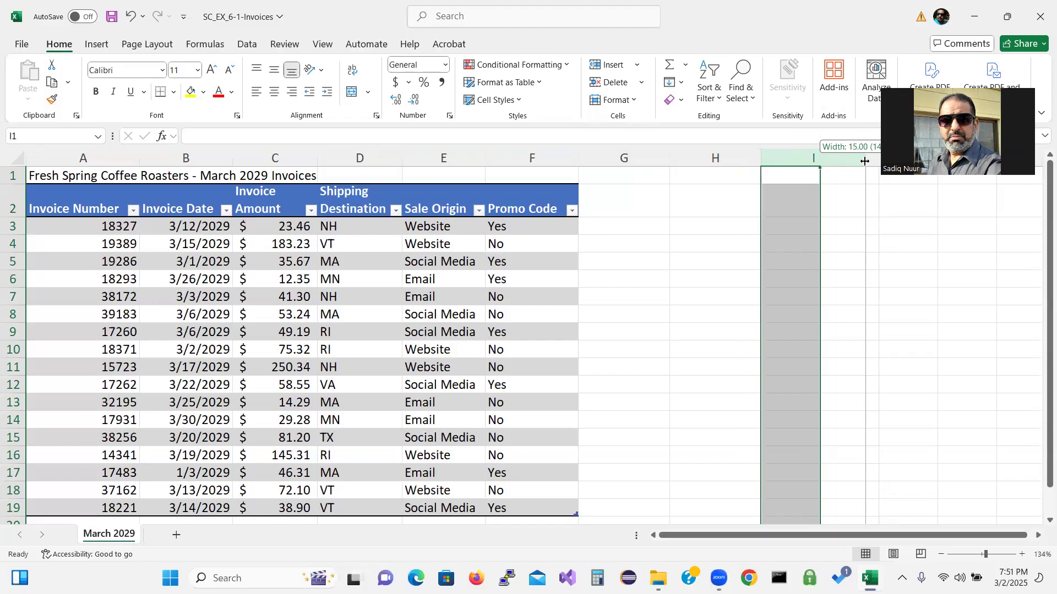
{"action": "left_click_drag", "start_coordinate": [865, 161], "coordinate": [865, 162]}
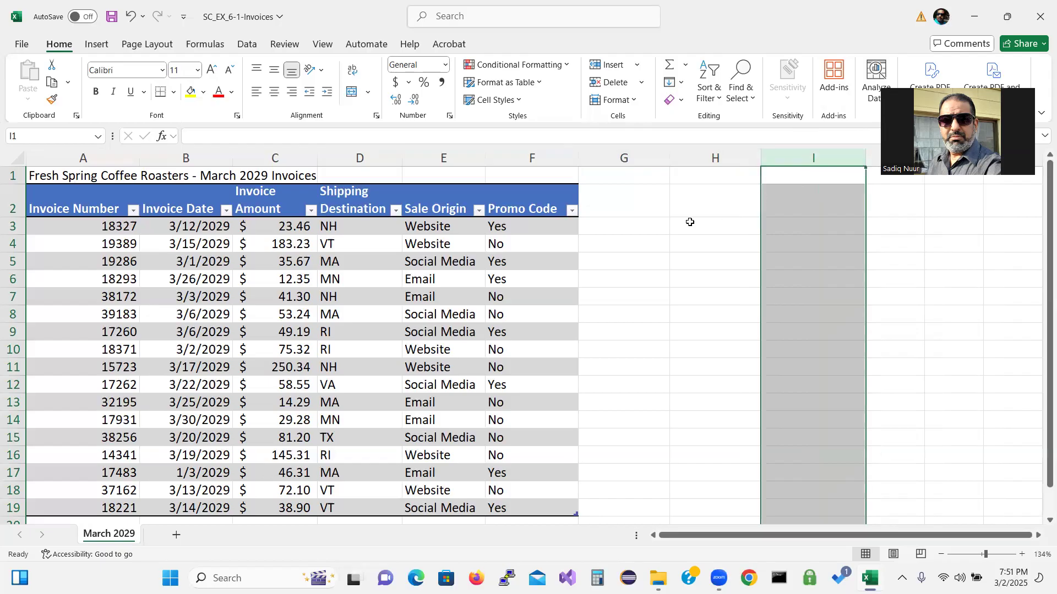
Step: Add a table column in G with the header Promo Code Discount in cell G2
{"action": "left_click", "coordinate": [637, 212]}
{"action": "type", "text": "Pr"}
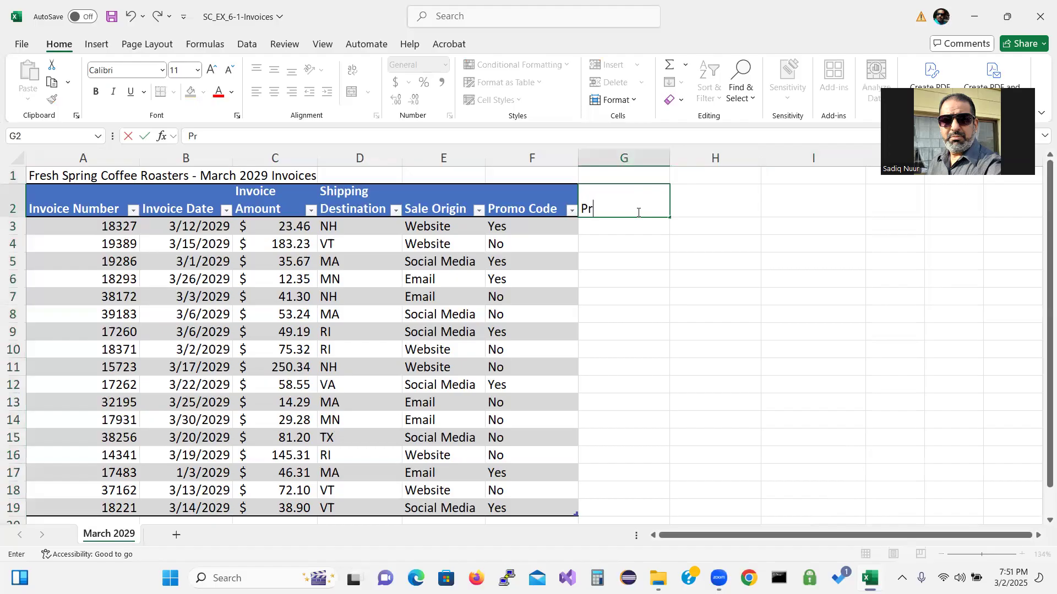
{"action": "type", "text": "omo Code"}
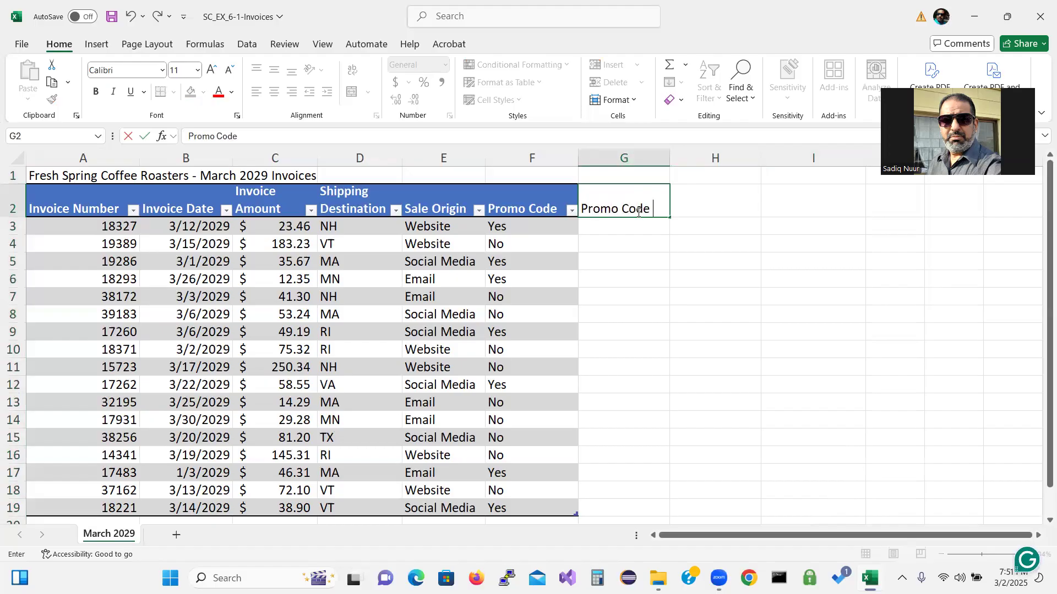
{"action": "type", "text": " Discount"}
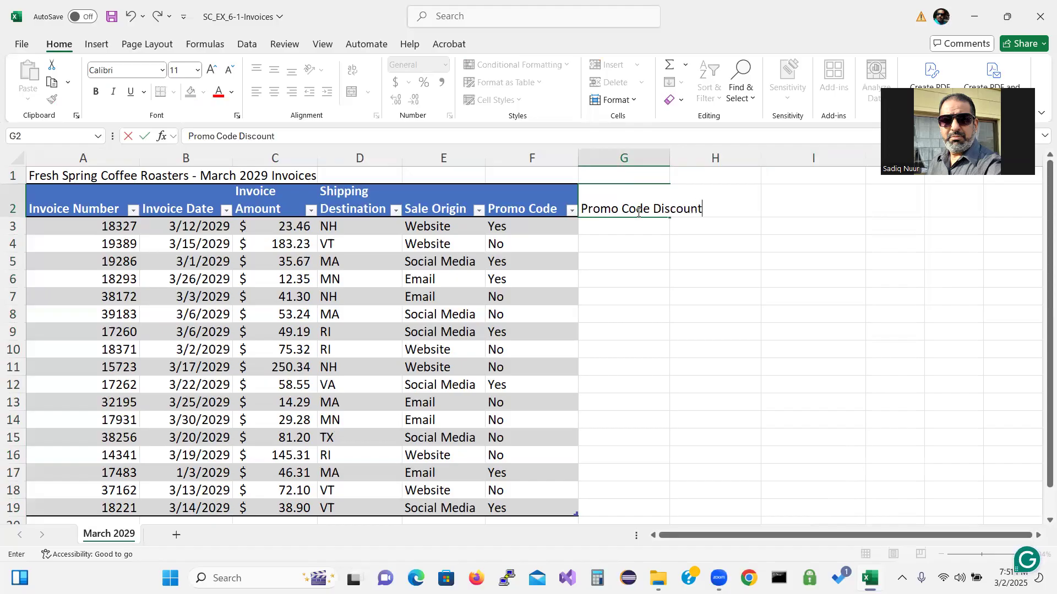
{"action": "key", "text": "Return"}
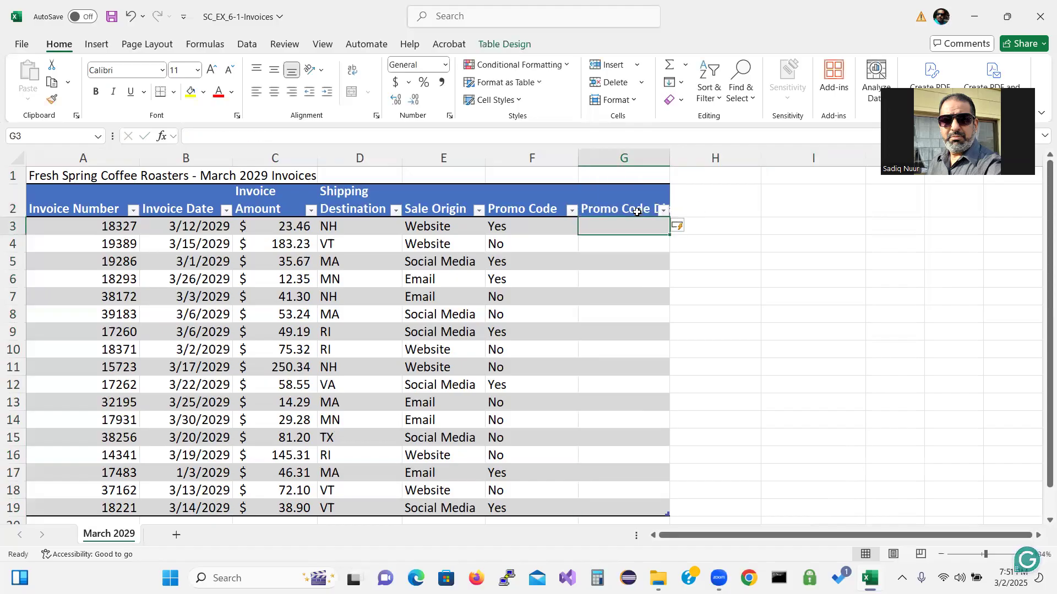
Step: Add a table column in H with the header Promo Code Refund in cell H2
{"action": "left_click", "coordinate": [720, 200]}
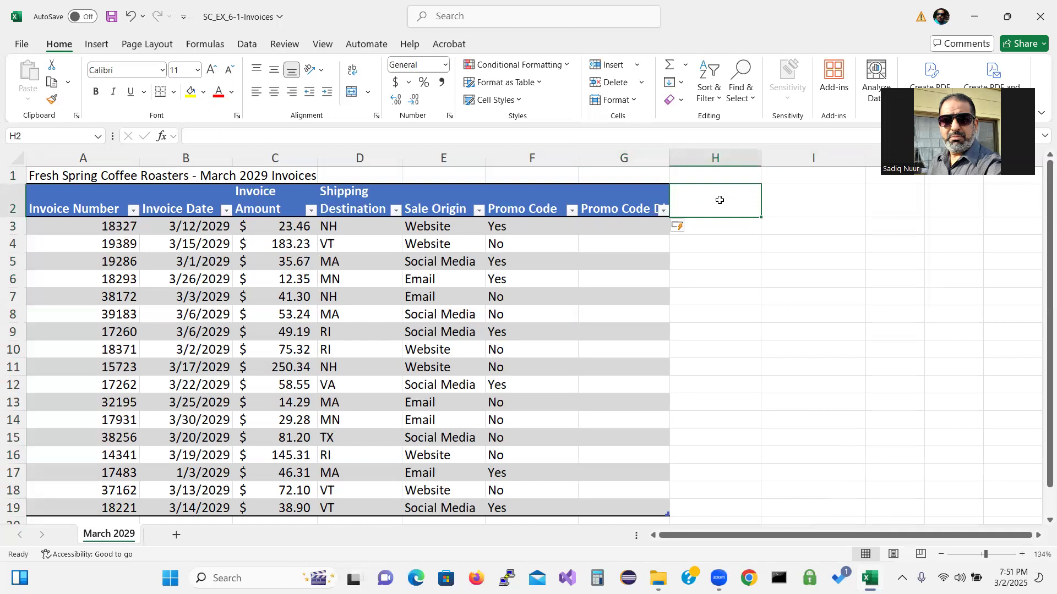
{"action": "type", "text": "{"}
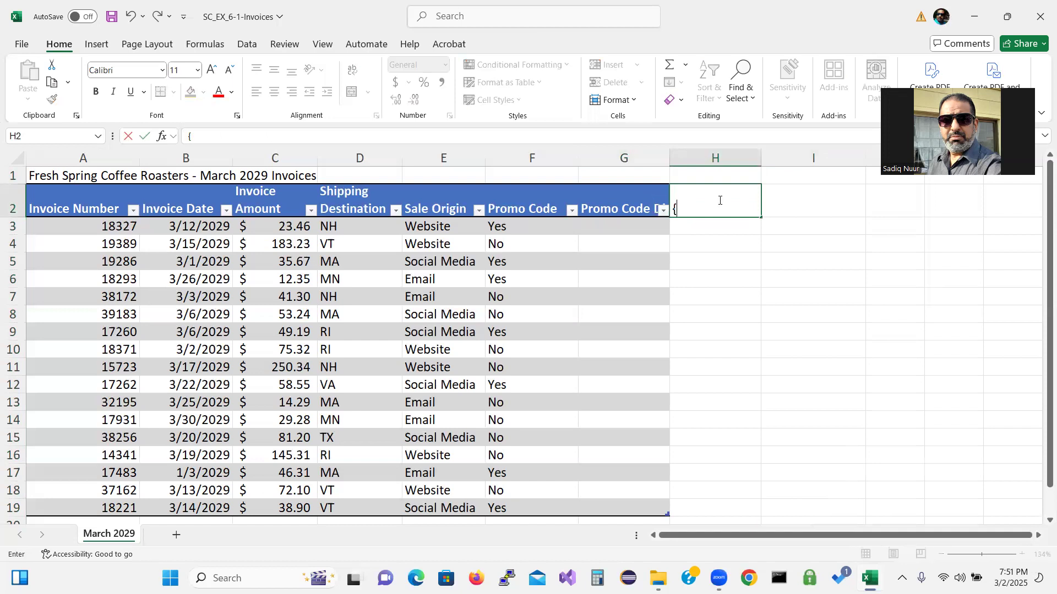
{"action": "key", "text": "BackSpace"}
{"action": "type", "text": "Promop"}
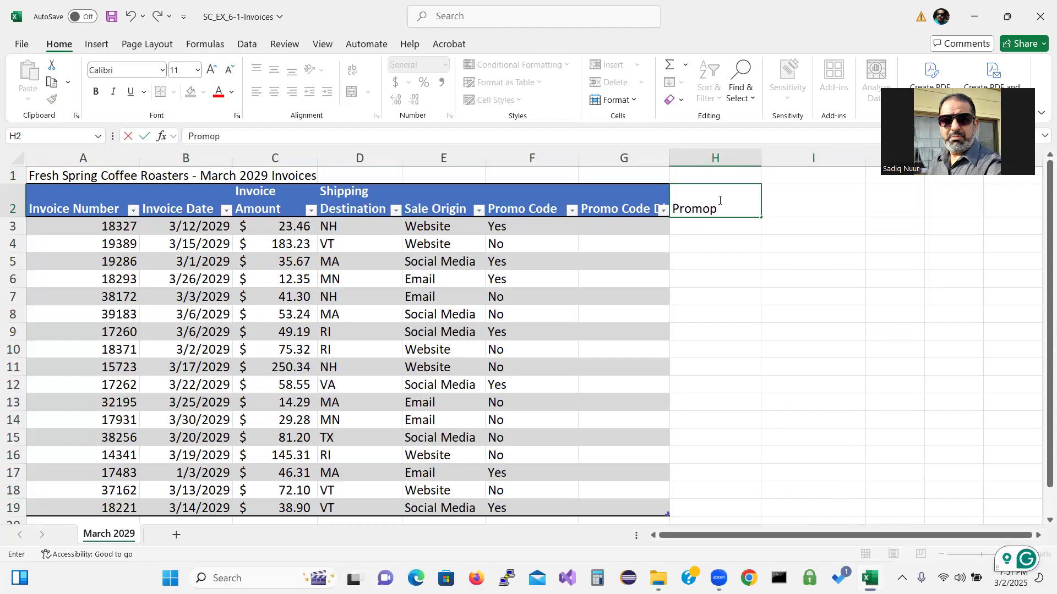
{"action": "key", "text": "BackSpace"}
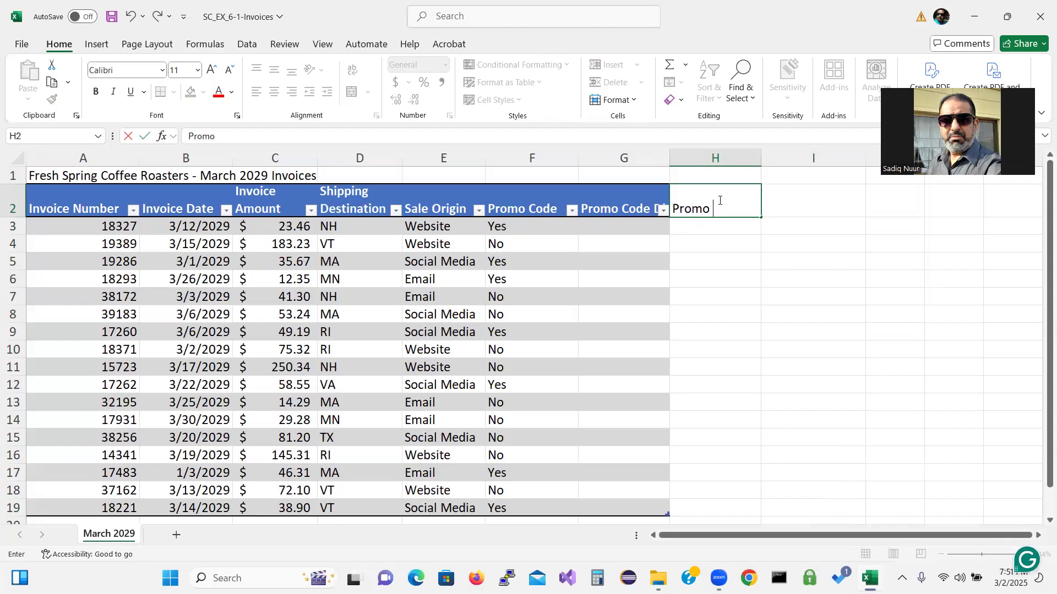
{"action": "type", "text": "Code R"}
{"action": "type", "text": "eund"}
{"action": "key", "text": "BackSpace"}
{"action": "key", "text": "BackSpace"}
{"action": "key", "text": "BackSpace"}
{"action": "type", "text": "fun"}
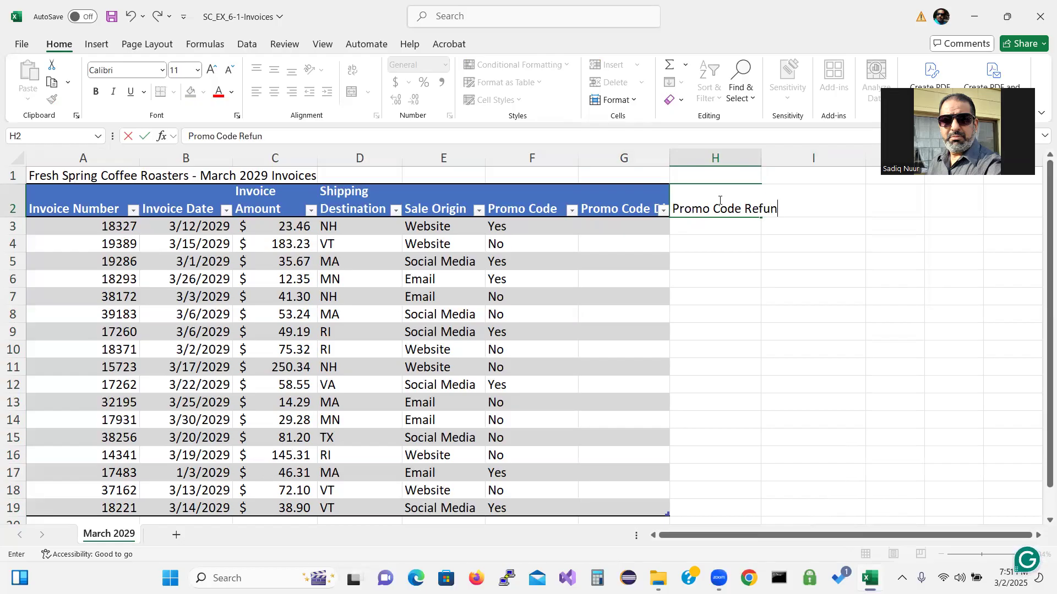
{"action": "type", "text": "d"}
{"action": "key", "text": "Return"}
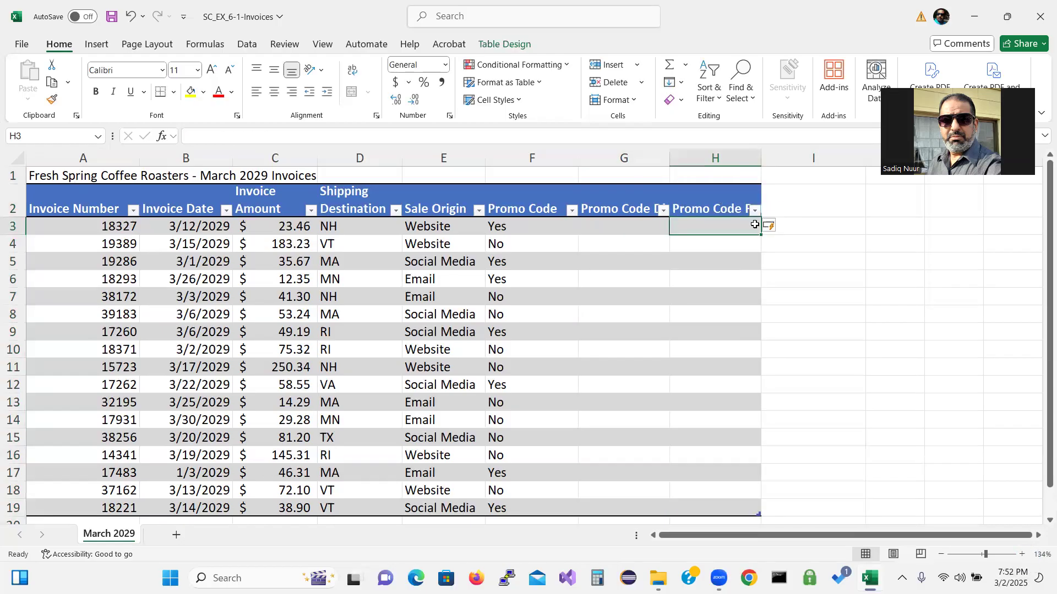
Step: Add a table column in I with the header Adjusted Invoice Amount in cell I2
{"action": "left_click", "coordinate": [801, 210]}
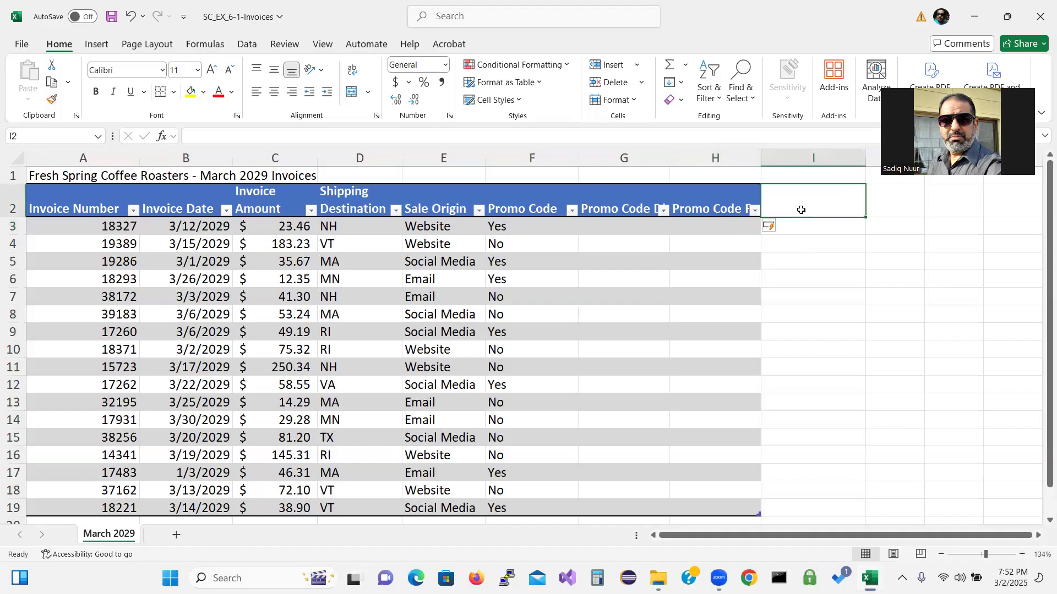
{"action": "type", "text": "Ad"}
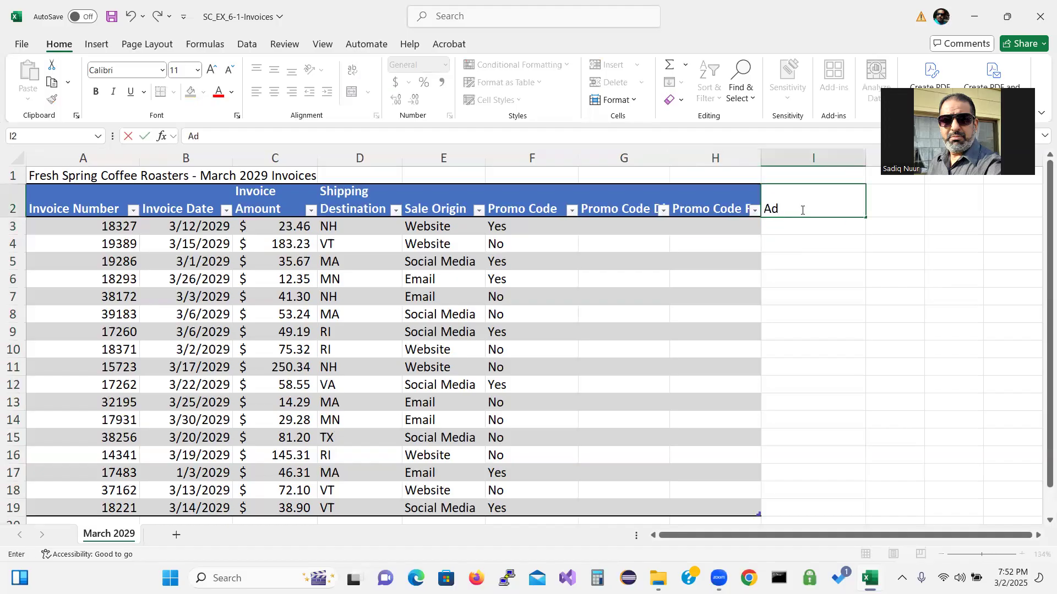
{"action": "type", "text": "justed"}
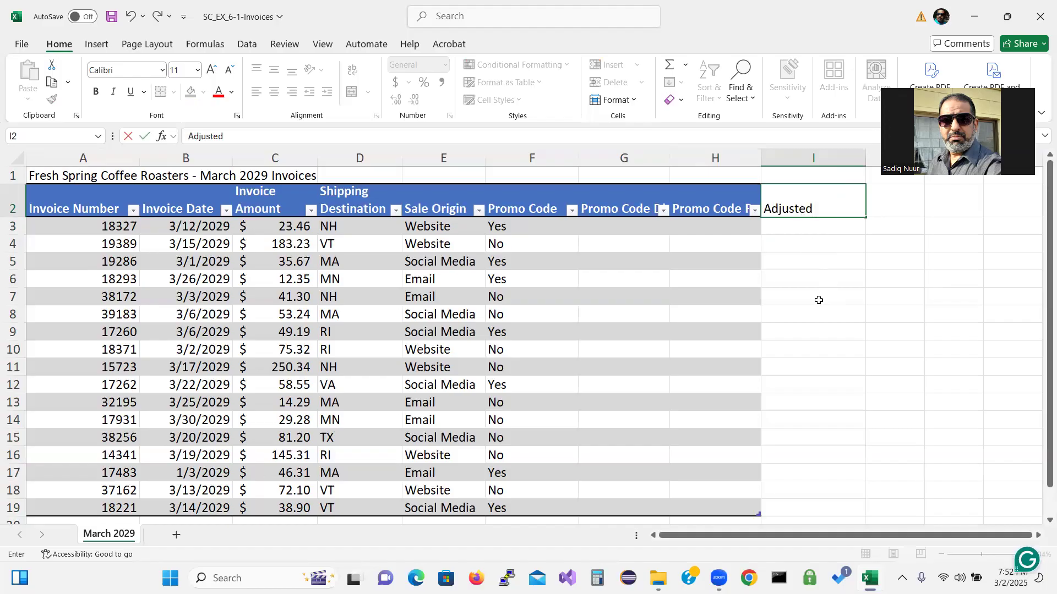
{"action": "type", "text": " Invoice Amount"}
{"action": "key", "text": "Return"}
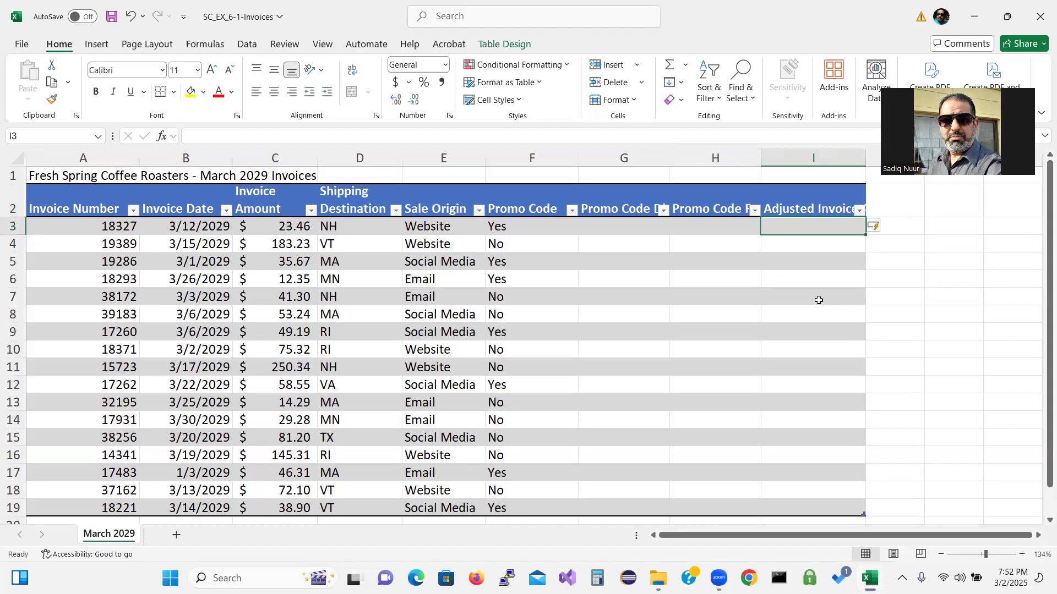
Step: Wrap the text of the three new column headers in the range G2:I2
{"action": "left_click", "coordinate": [619, 206]}
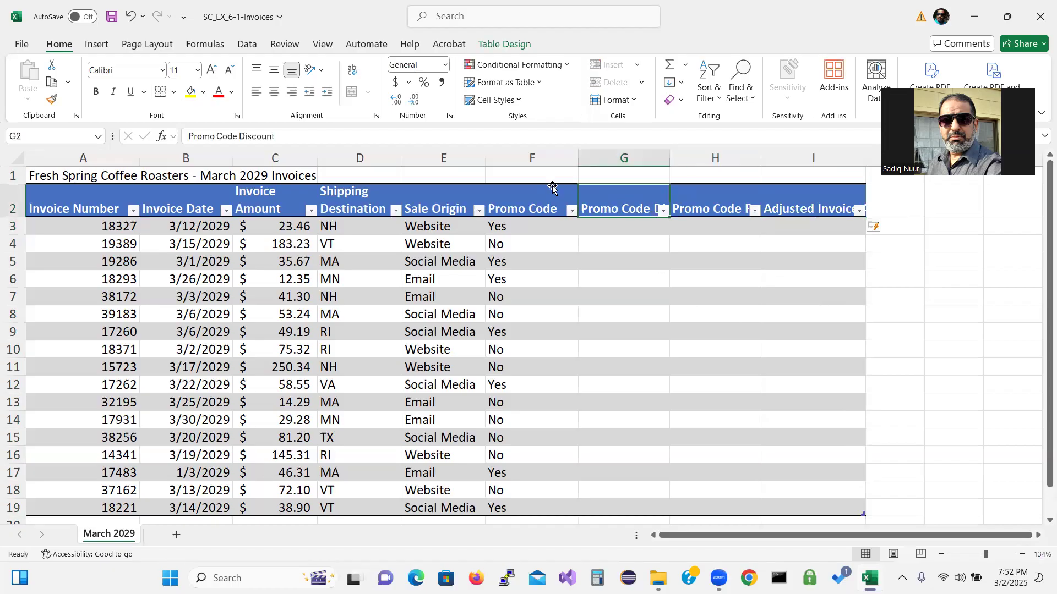
{"action": "left_click_drag", "start_coordinate": [613, 206], "coordinate": [795, 199]}
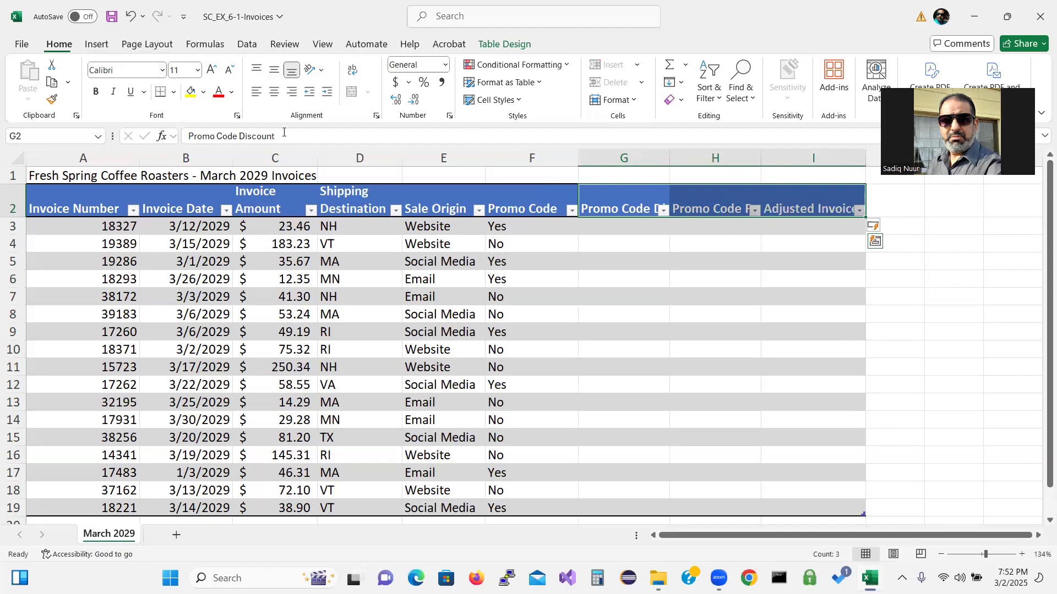
{"action": "left_click", "coordinate": [352, 72]}
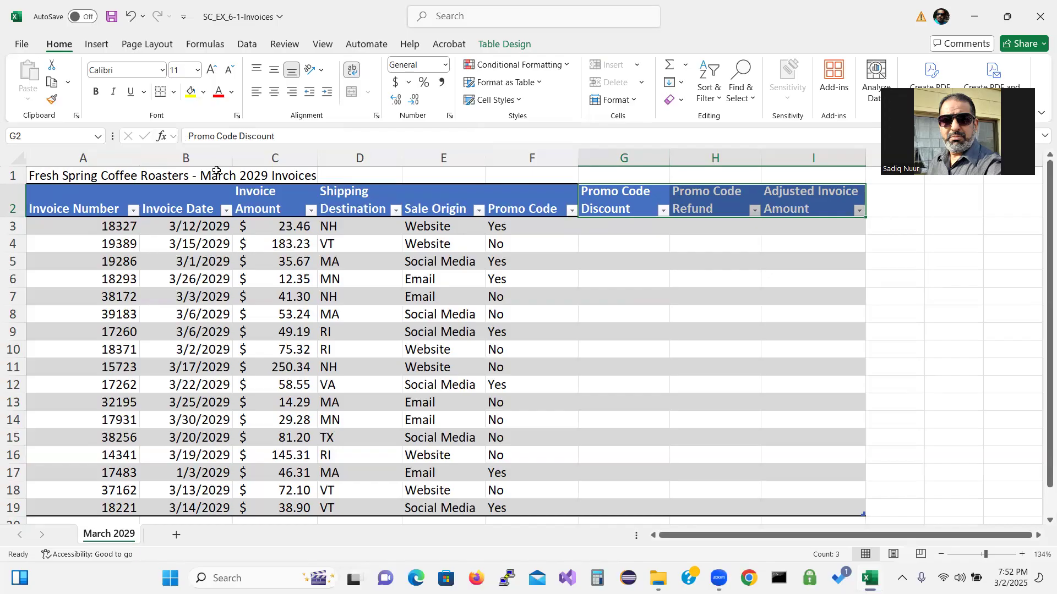
Step: Center the worksheet title horizontally over the range A1:I1 with the Center Across Selection alignment, without merging the cells
{"action": "left_click", "coordinate": [349, 177]}
{"action": "left_click", "coordinate": [418, 177]}
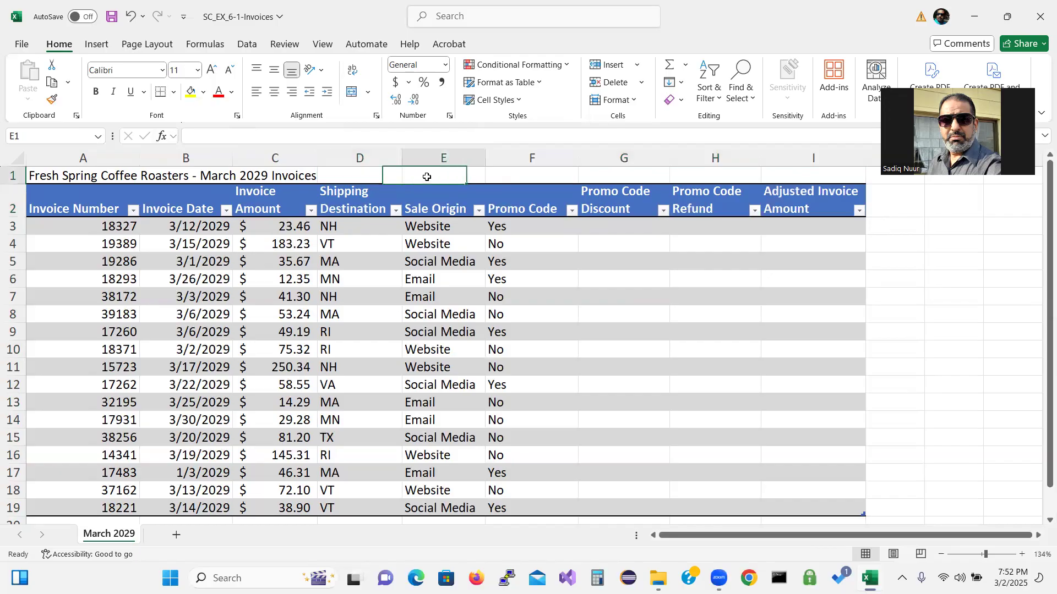
{"action": "left_click", "coordinate": [520, 176]}
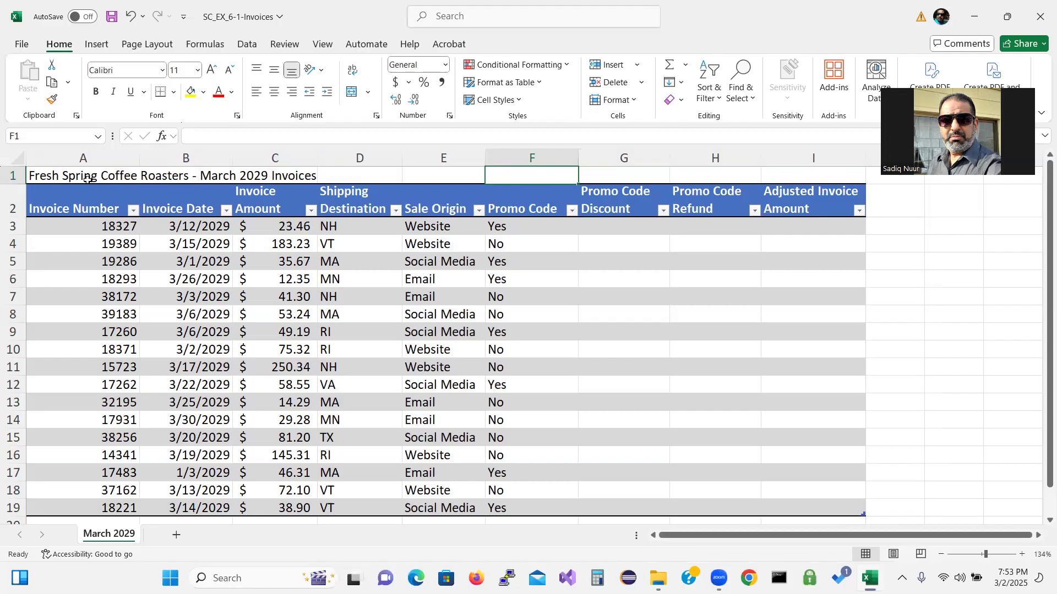
{"action": "left_click_drag", "start_coordinate": [62, 176], "coordinate": [791, 173]}
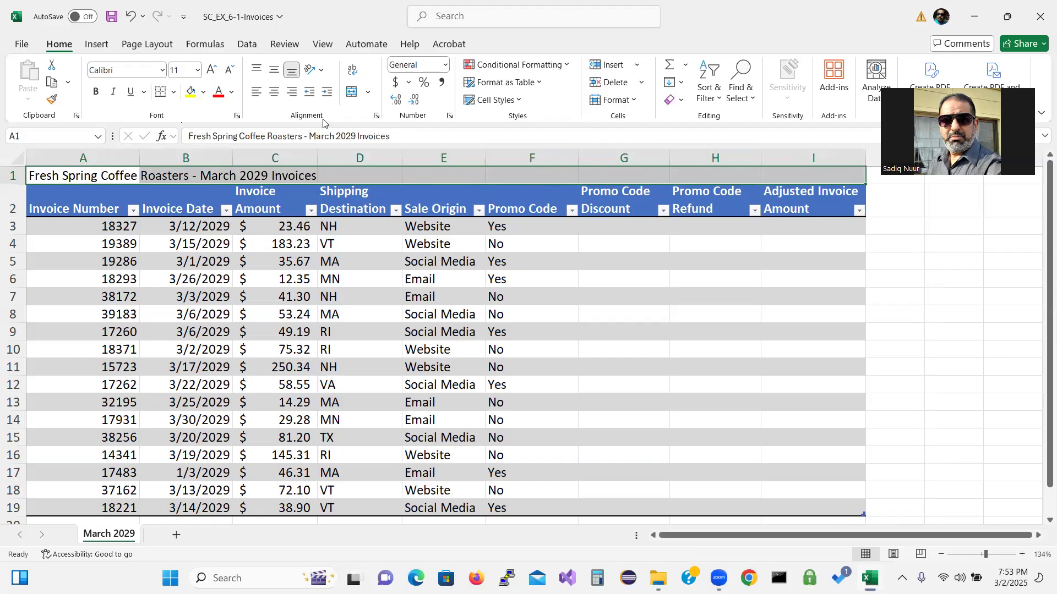
{"action": "left_click", "coordinate": [376, 116]}
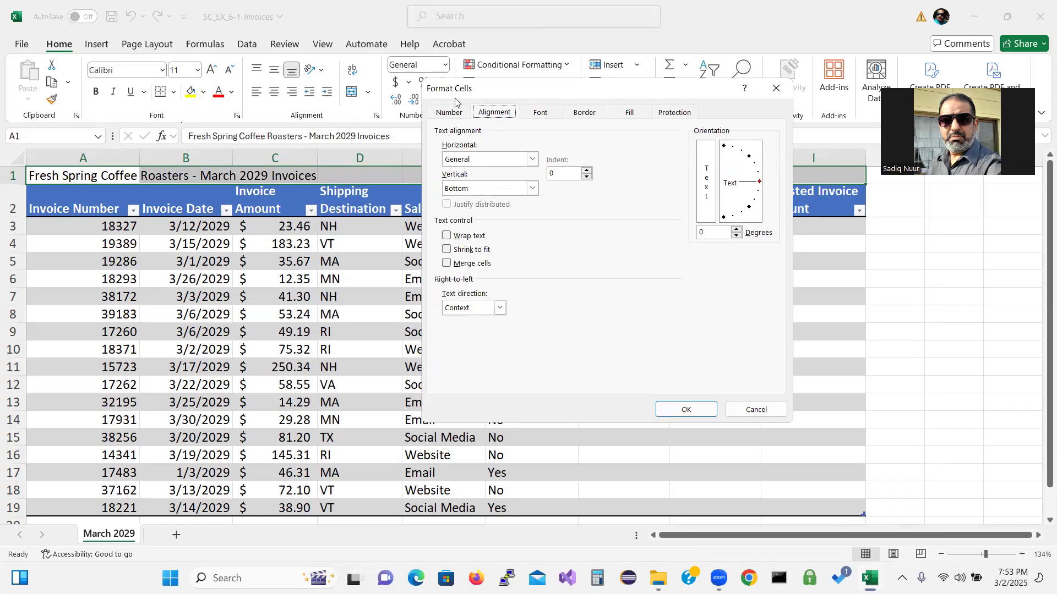
{"action": "left_click", "coordinate": [531, 160]}
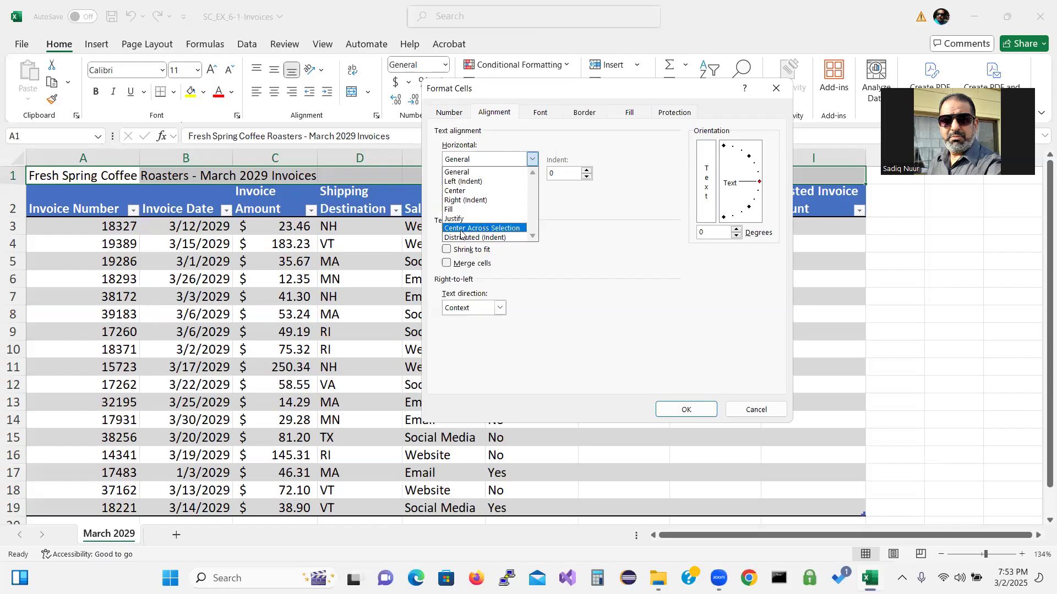
{"action": "left_click", "coordinate": [490, 227]}
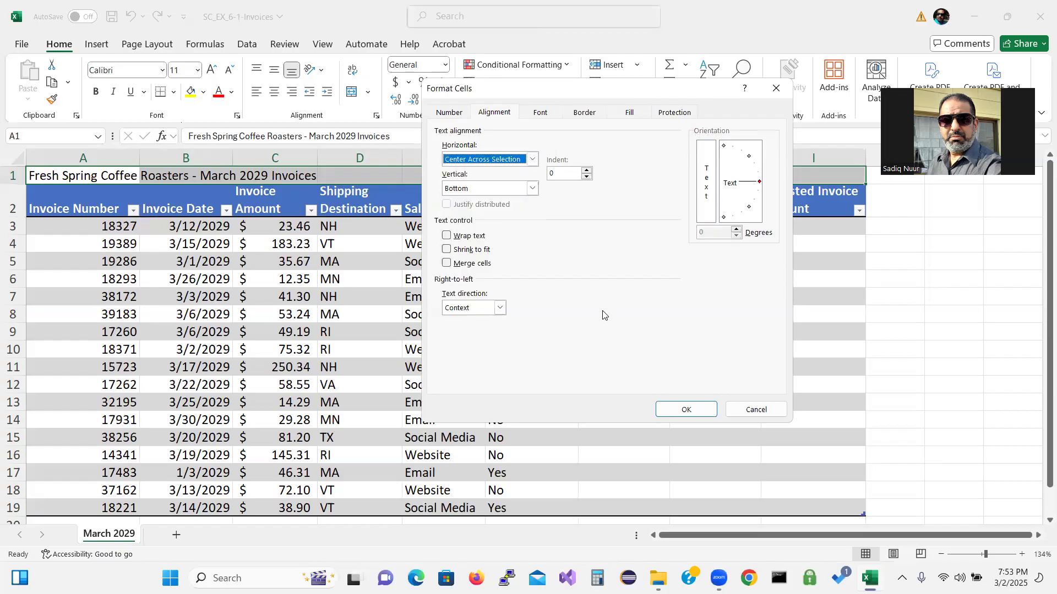
{"action": "left_click", "coordinate": [669, 411]}
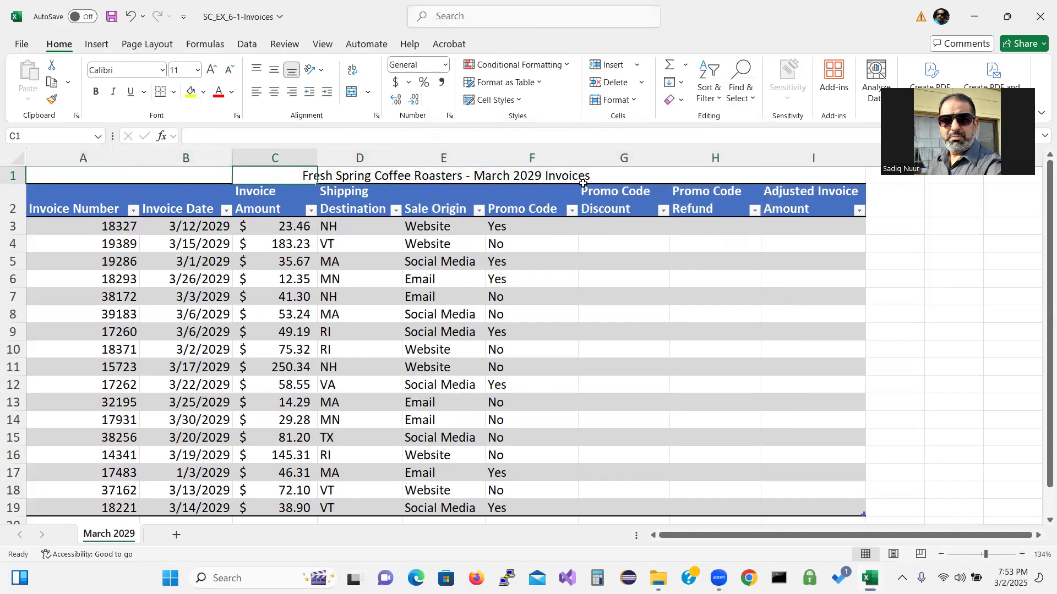
{"action": "left_click", "coordinate": [626, 180]}
{"action": "left_click", "coordinate": [700, 177]}
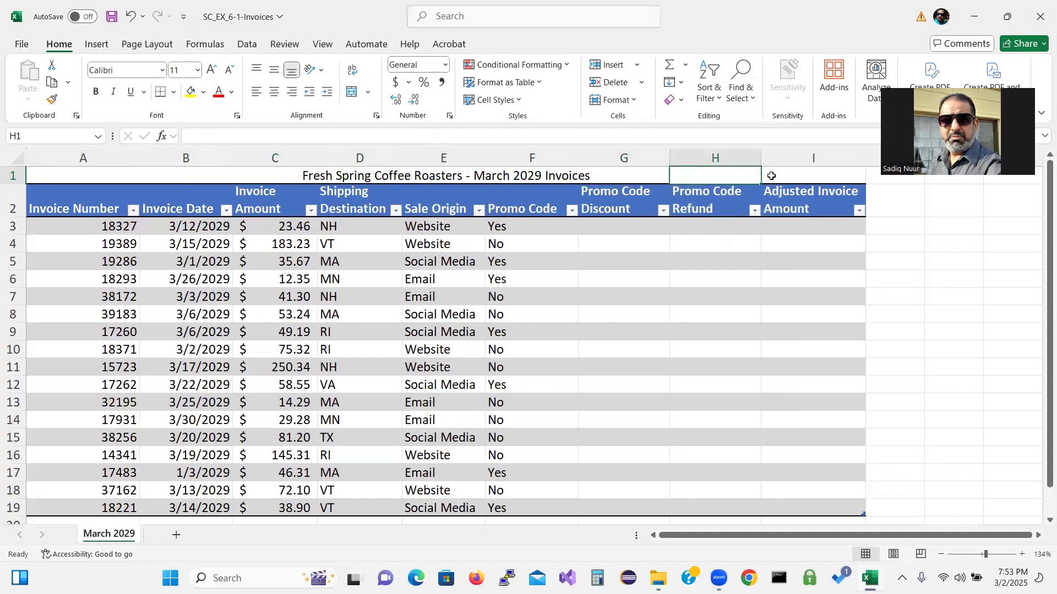
{"action": "left_click", "coordinate": [788, 176]}
{"action": "left_click", "coordinate": [727, 176]}
{"action": "left_click", "coordinate": [667, 257]}
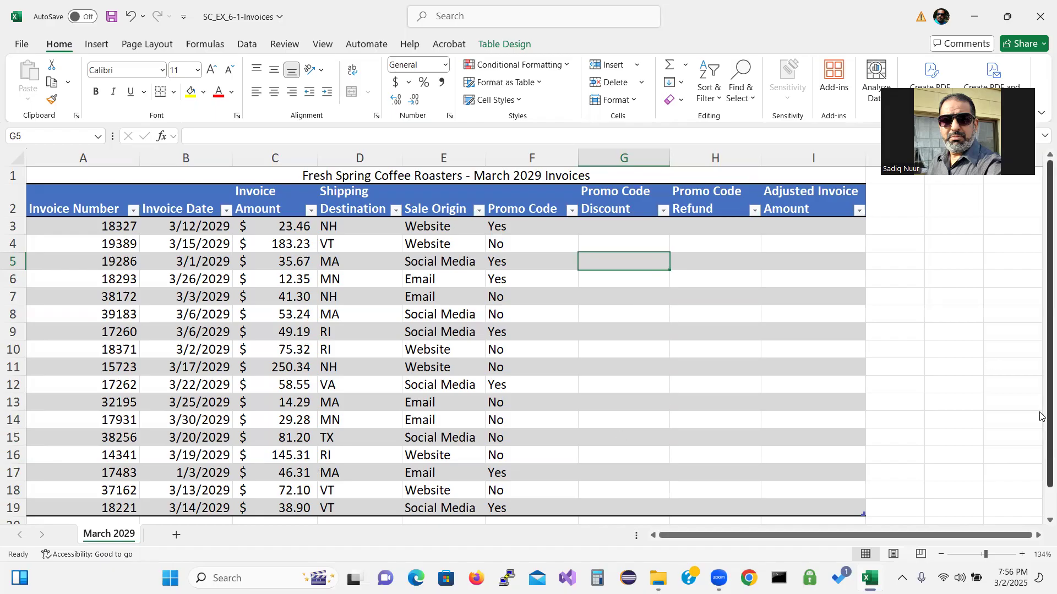
Step: Enter the title Promo Code Table in cell A22 below the invoice table and select that cell
{"action": "scroll", "coordinate": [1042, 416], "scroll_direction": "down", "scroll_amount": 1}
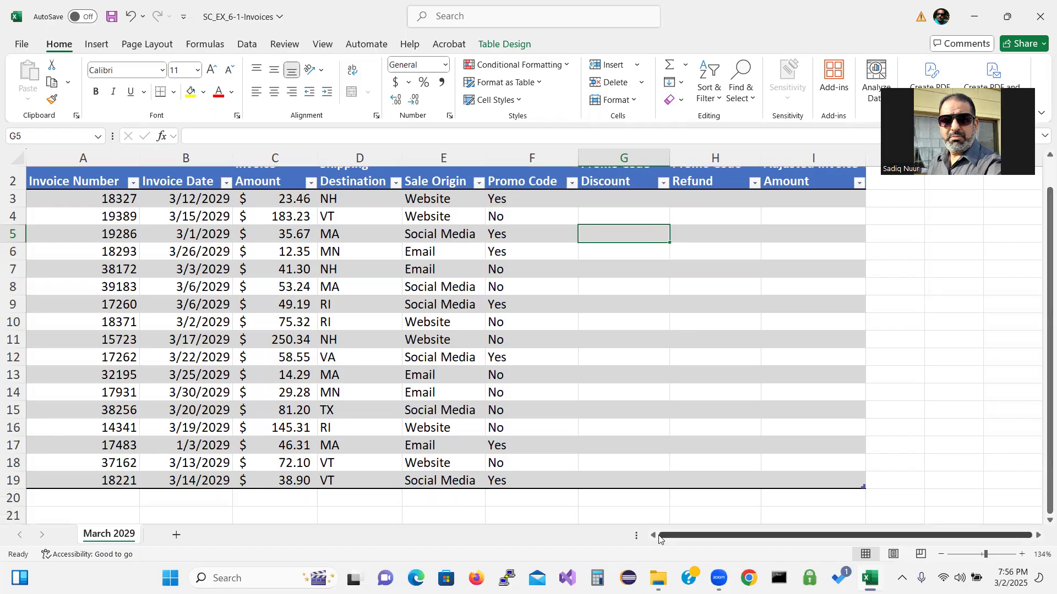
{"action": "left_click", "coordinate": [127, 513]}
{"action": "key", "text": "Down"}
{"action": "key", "text": "Down"}
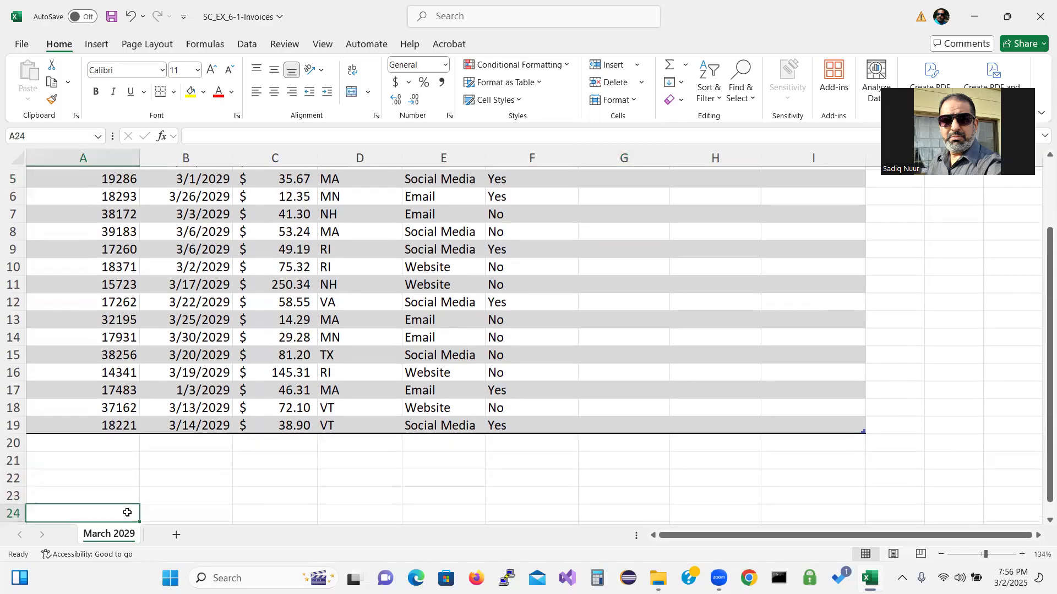
{"action": "key", "text": "Up"}
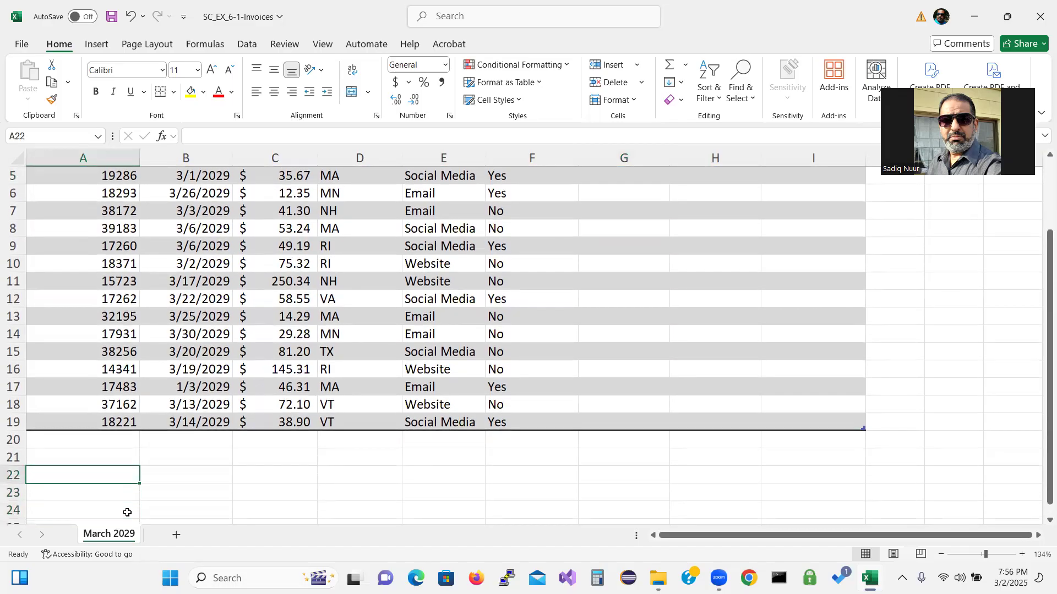
{"action": "type", "text": "P"}
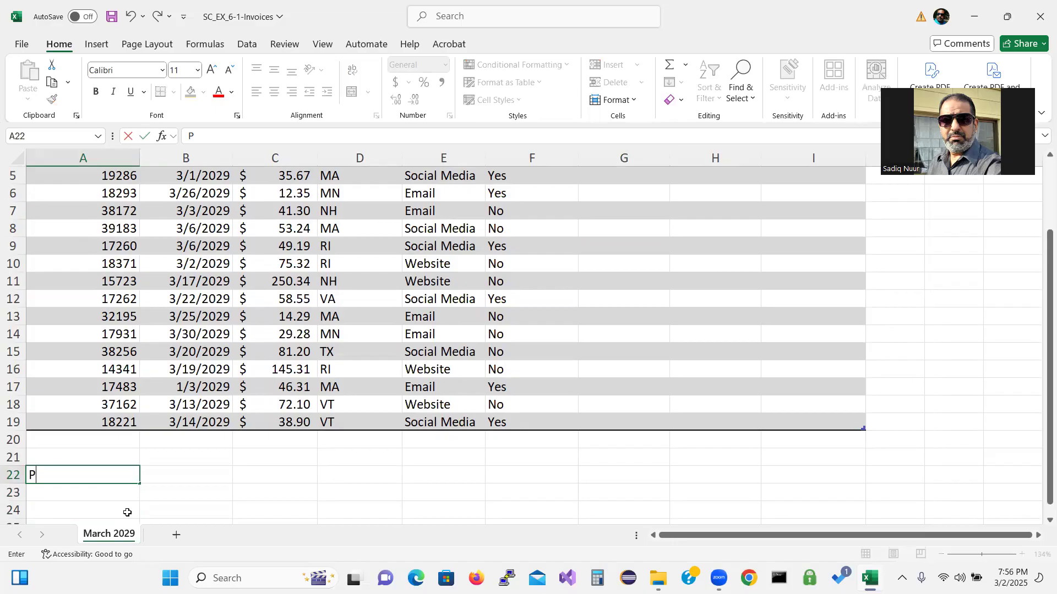
{"action": "type", "text": "romo Code "}
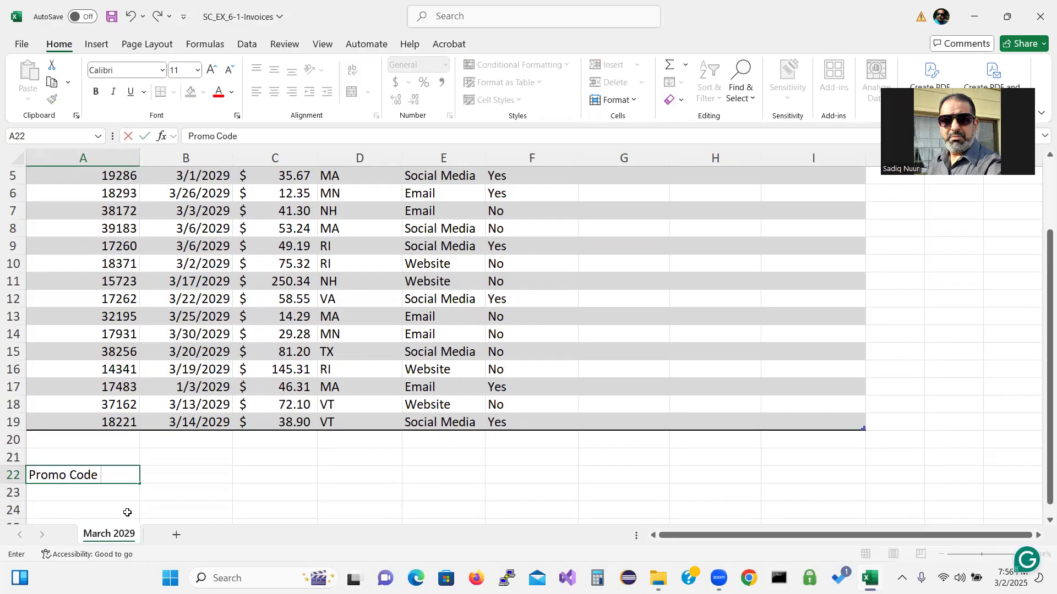
{"action": "type", "text": "Tabl"}
{"action": "type", "text": "e"}
{"action": "key", "text": "Return"}
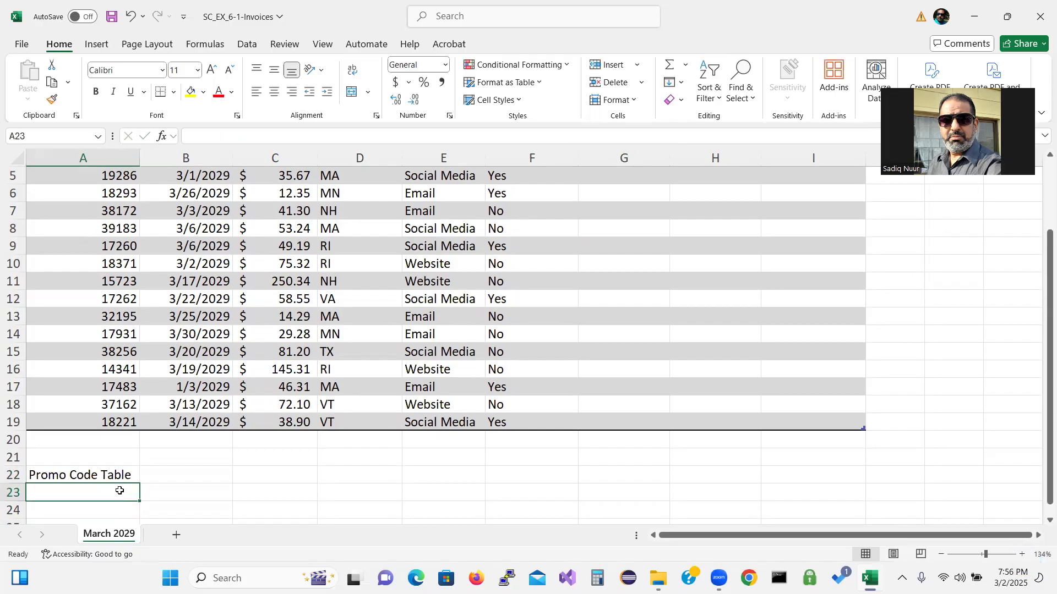
{"action": "left_click", "coordinate": [59, 480]}
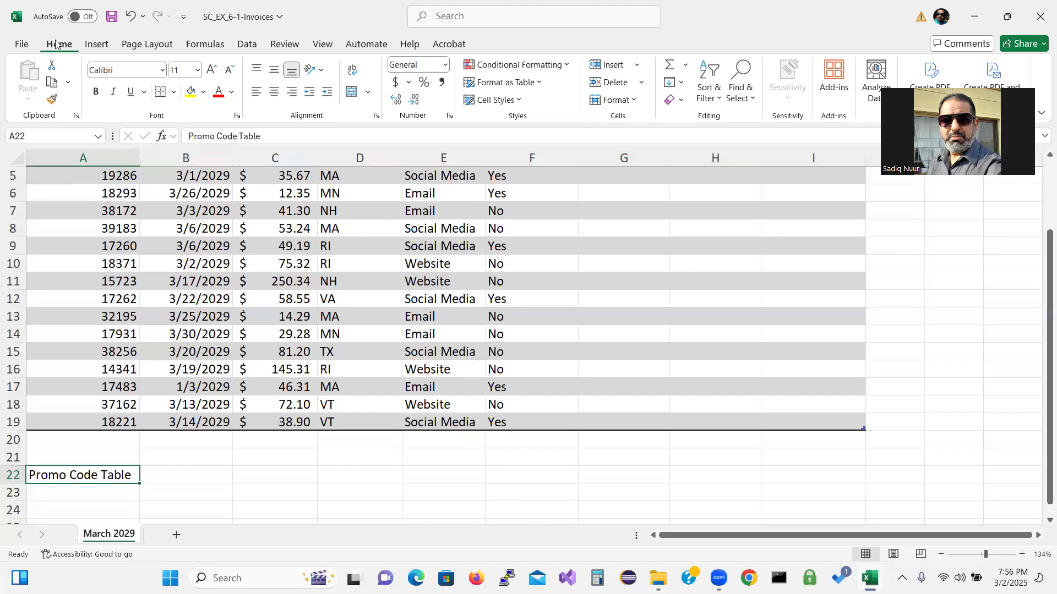
Step: Set the Promo Code Table title to 14 pt and center it over A22:B22 with Center Across Selection, without merging the cells
{"action": "left_click", "coordinate": [198, 71]}
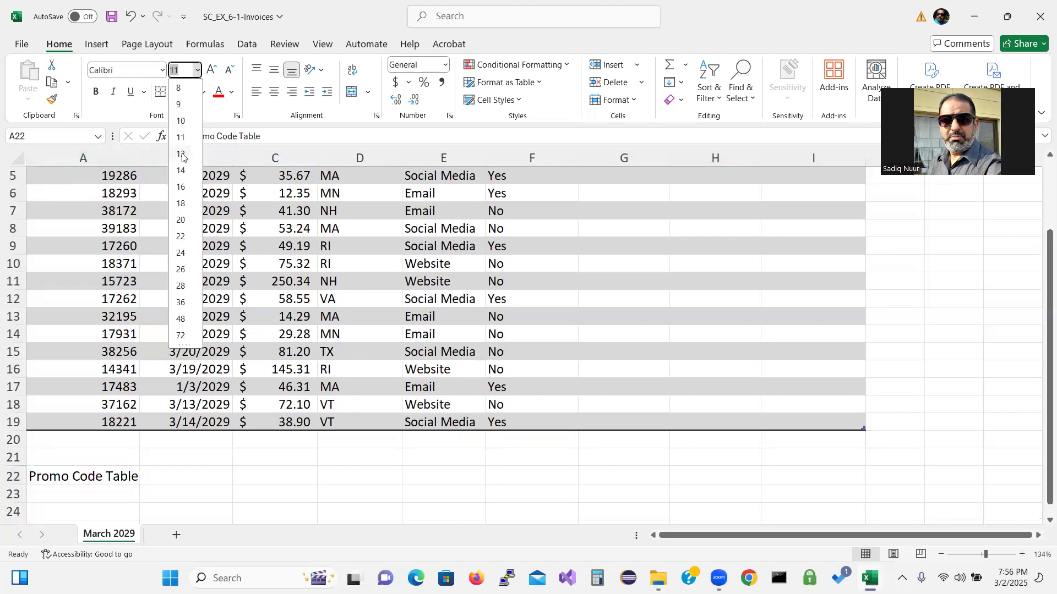
{"action": "left_click", "coordinate": [180, 172]}
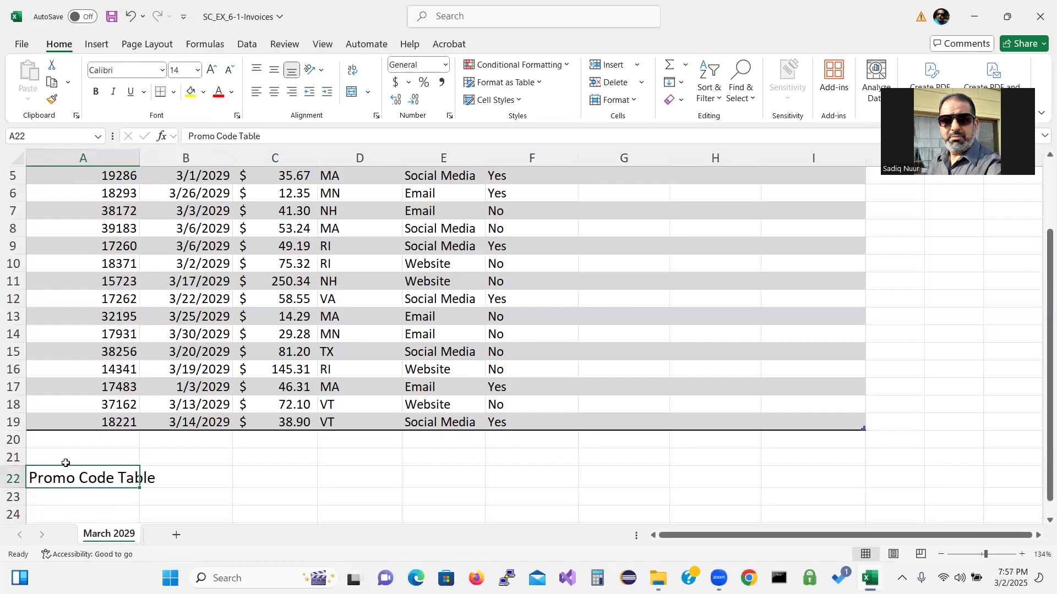
{"action": "left_click_drag", "start_coordinate": [65, 482], "coordinate": [176, 480]}
{"action": "left_click_drag", "start_coordinate": [176, 480], "coordinate": [176, 479]}
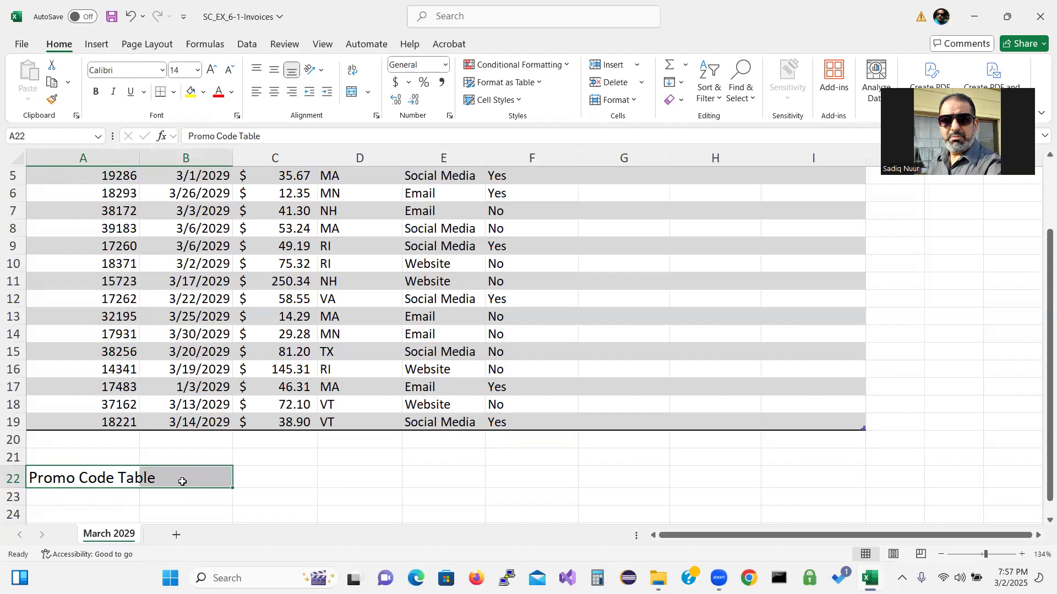
{"action": "right_click", "coordinate": [183, 482]}
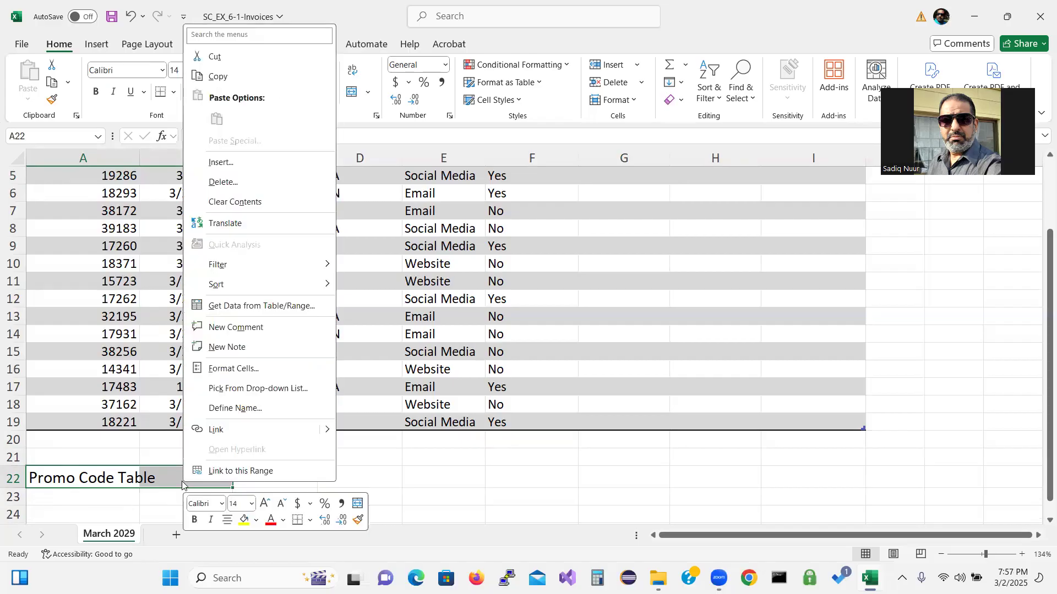
{"action": "left_click", "coordinate": [233, 370]}
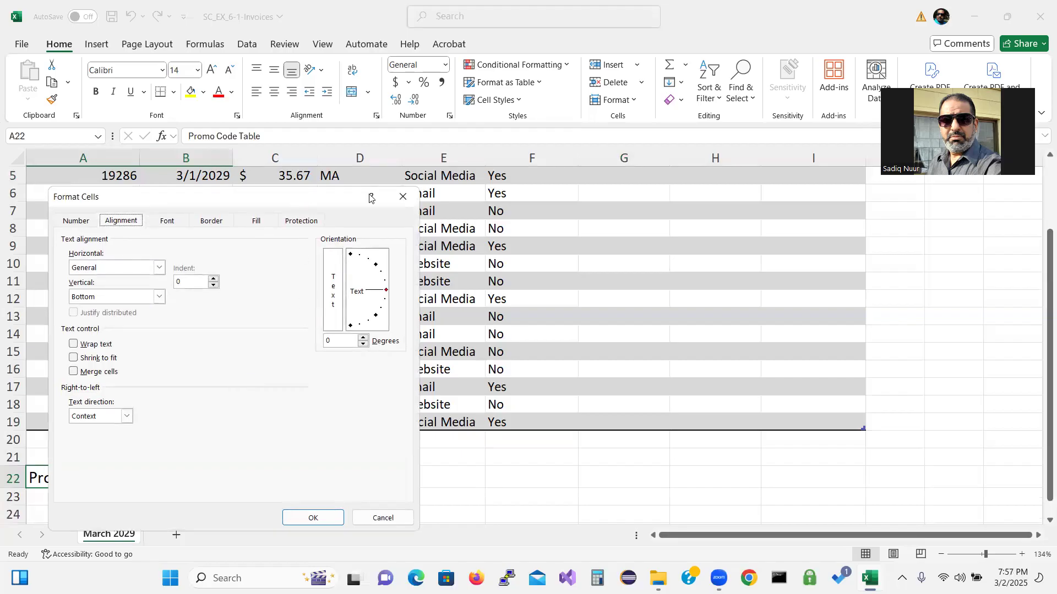
{"action": "left_click_drag", "start_coordinate": [370, 198], "coordinate": [731, 143]}
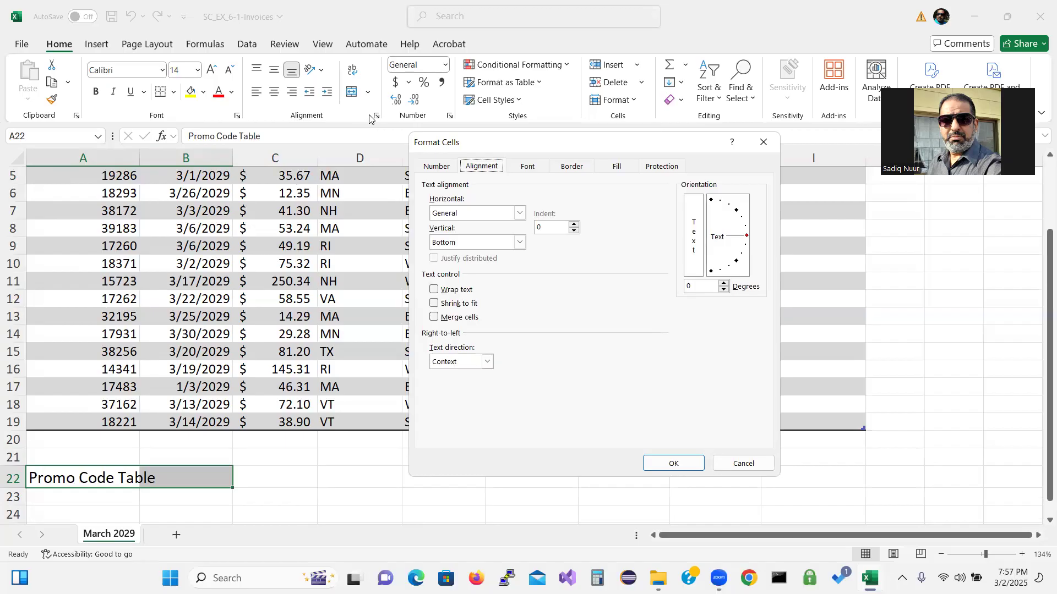
{"action": "key", "text": "ctrl"}
{"action": "key", "text": "ctrl"}
{"action": "left_click", "coordinate": [520, 213]}
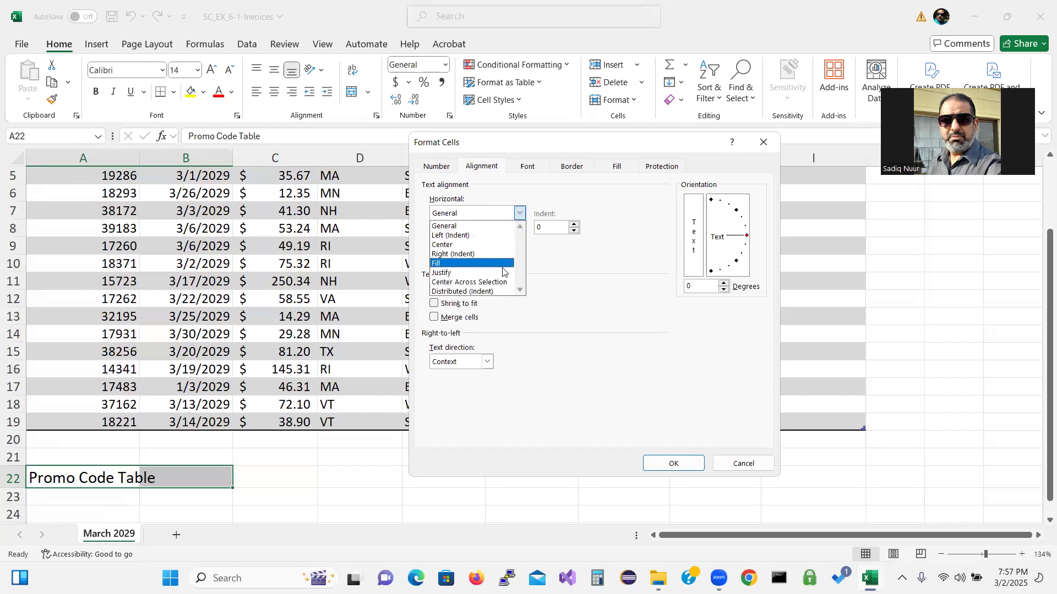
{"action": "left_click", "coordinate": [502, 286]}
{"action": "left_click", "coordinate": [672, 463]}
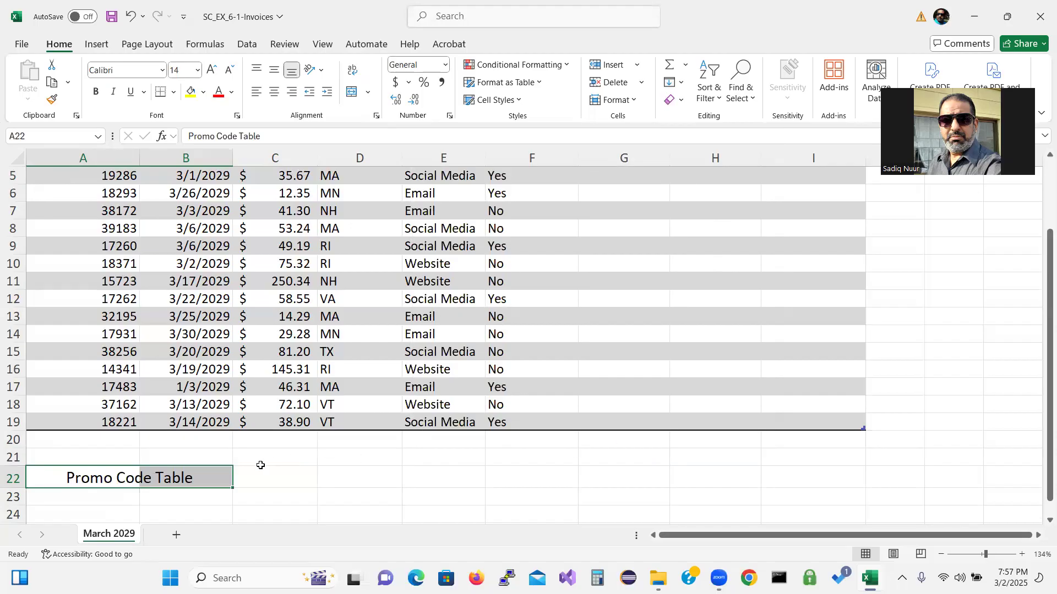
Step: Enter the column header Spend ($) in cell A23, with a space before the parenthesis
{"action": "left_click", "coordinate": [90, 509]}
{"action": "left_click", "coordinate": [102, 499]}
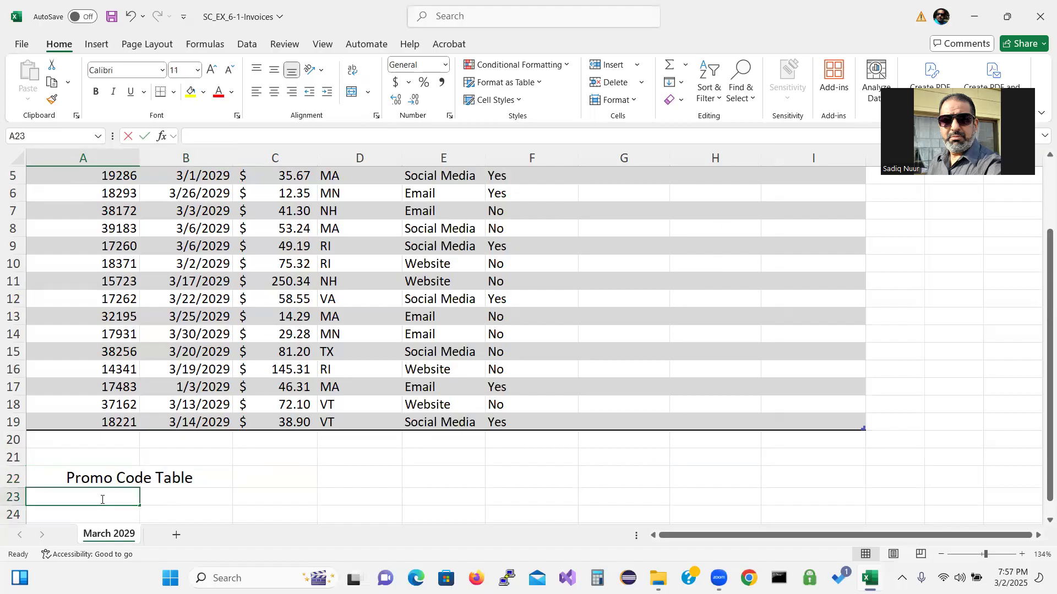
{"action": "type", "text": "Spend"}
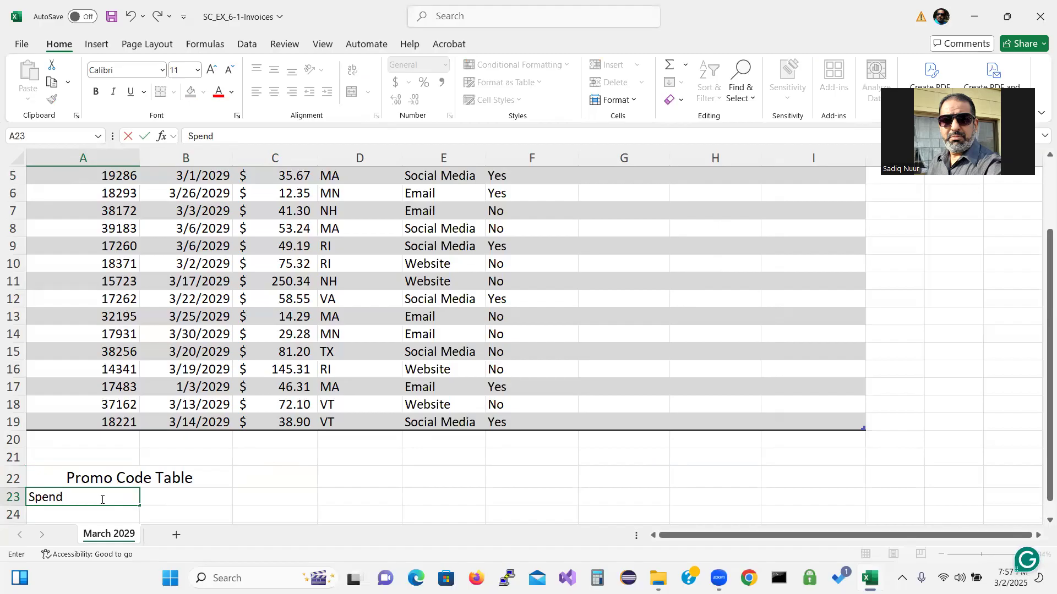
{"action": "type", "text": "($)"}
{"action": "key", "text": "Return"}
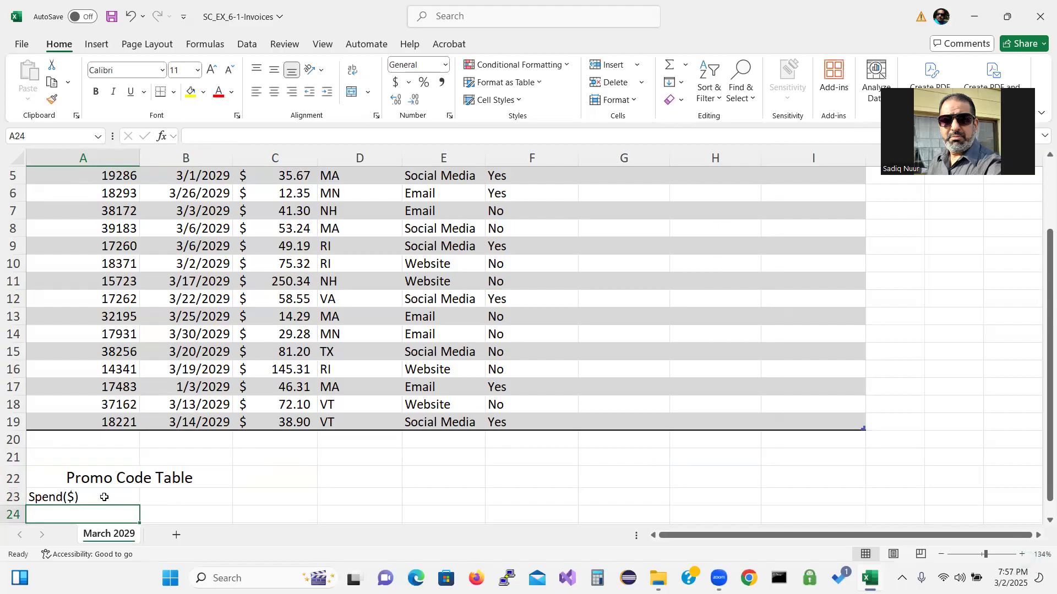
{"action": "double_click", "coordinate": [96, 501]}
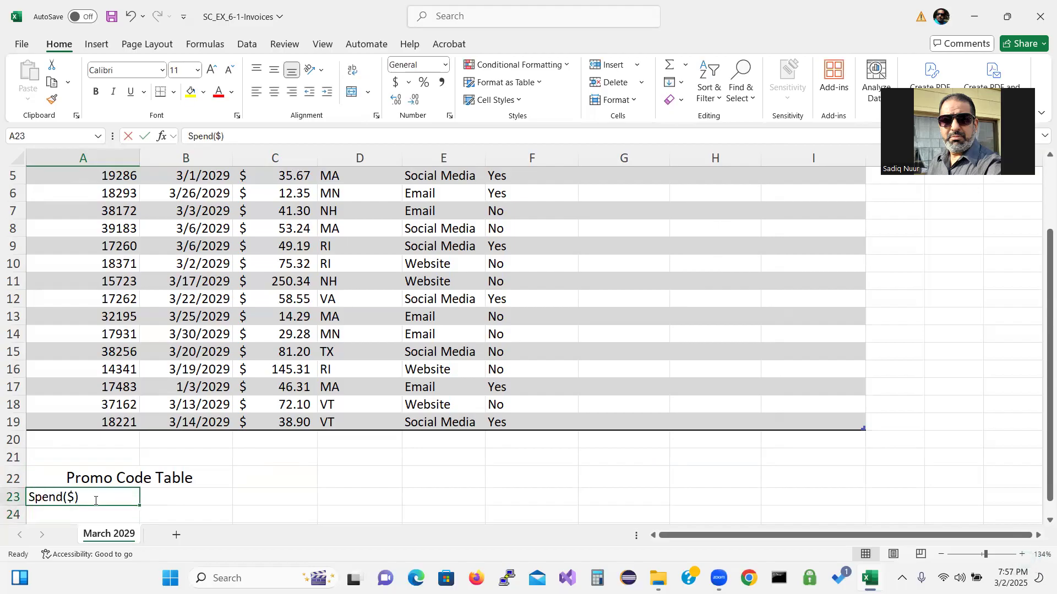
{"action": "left_click", "coordinate": [61, 496]}
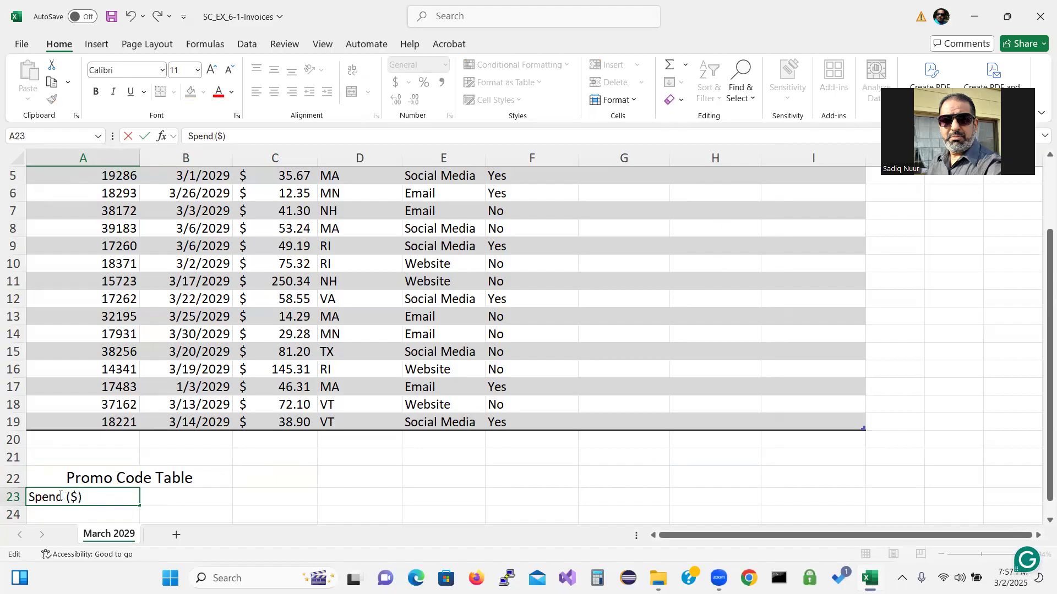
{"action": "key", "text": "Return"}
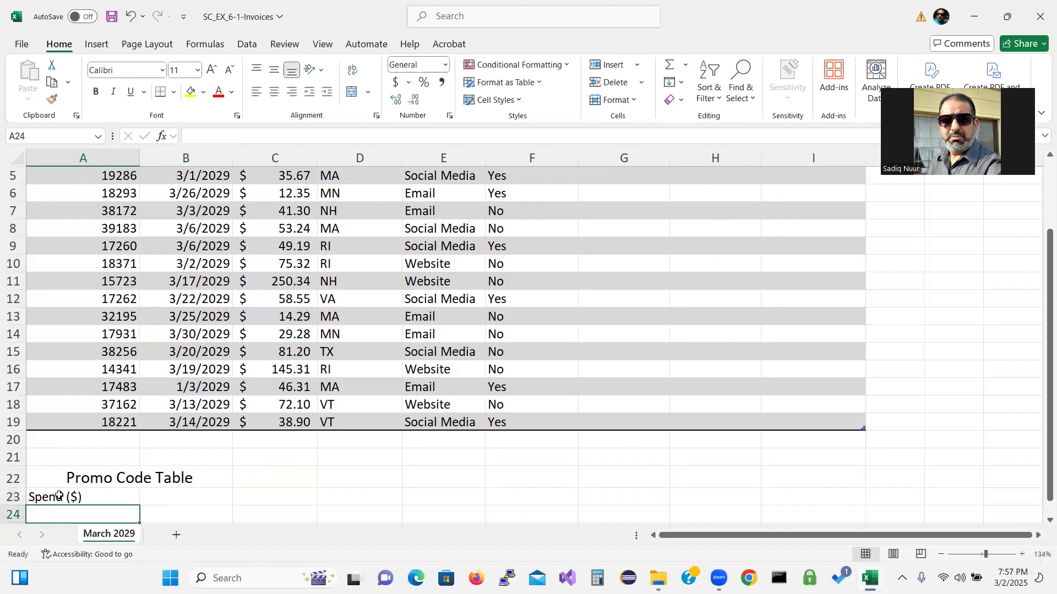
Step: Enter the column header Promo Code Discount in cell B23
{"action": "left_click", "coordinate": [120, 500]}
{"action": "left_click", "coordinate": [154, 498]}
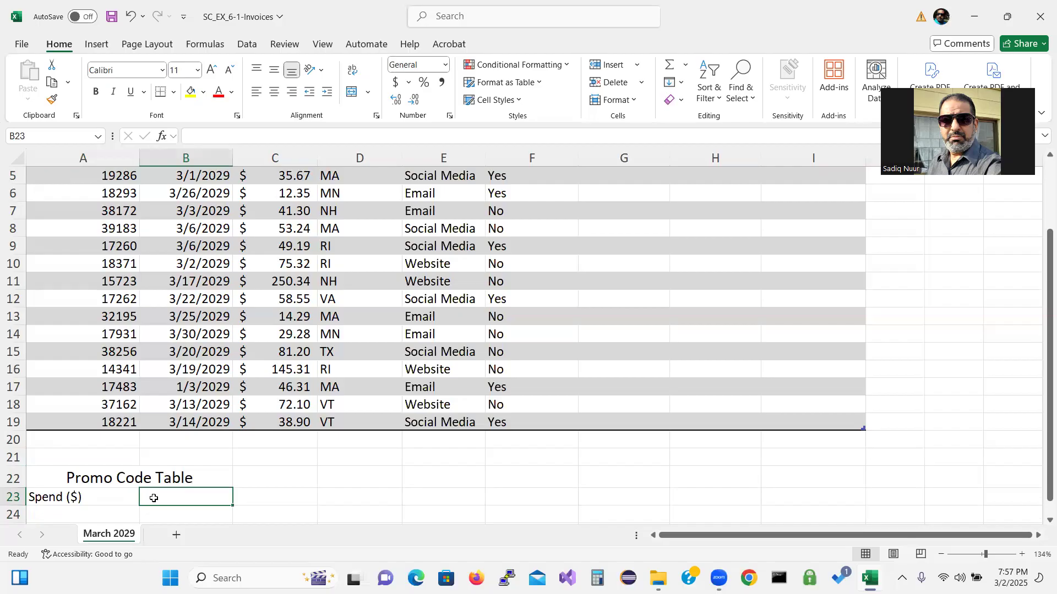
{"action": "type", "text": "Promo"}
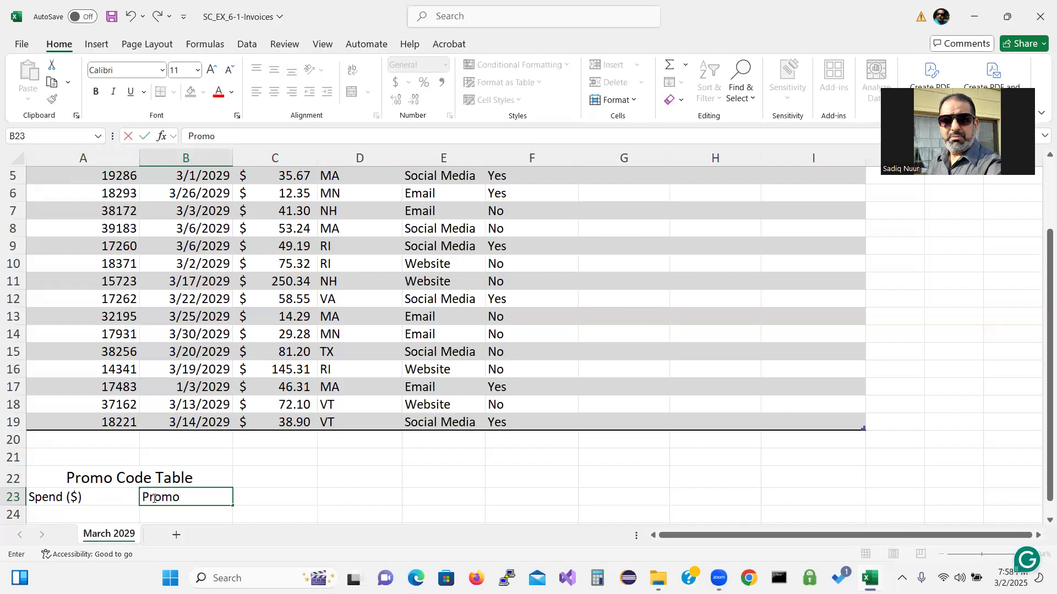
{"action": "type", "text": " Code Diso="}
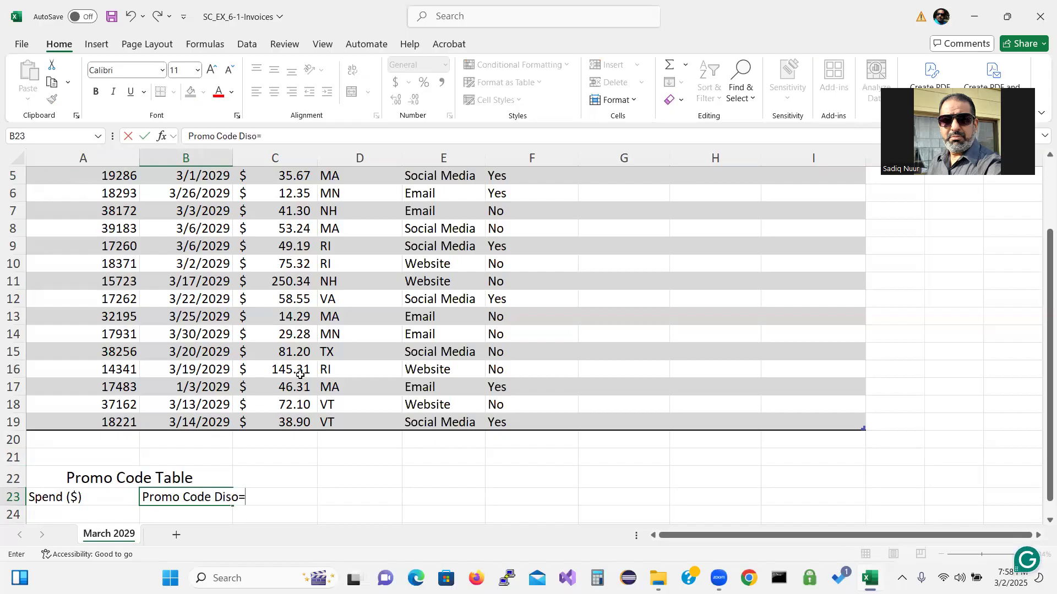
{"action": "key", "text": "BackSpace"}
{"action": "key", "text": "BackSpace"}
{"action": "type", "text": "count"}
{"action": "key", "text": "Return"}
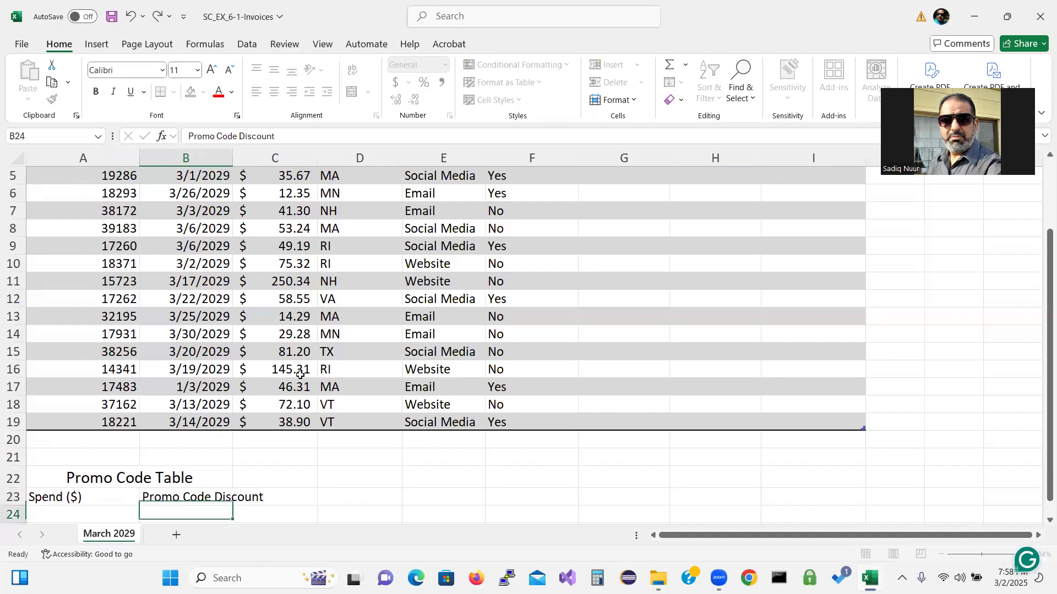
Step: Copy the invoice table's header formatting from A2:C2 onto A23:B23 with Format Painter and wrap the text in cell B23
{"action": "left_click_drag", "start_coordinate": [1049, 364], "coordinate": [1040, 407]}
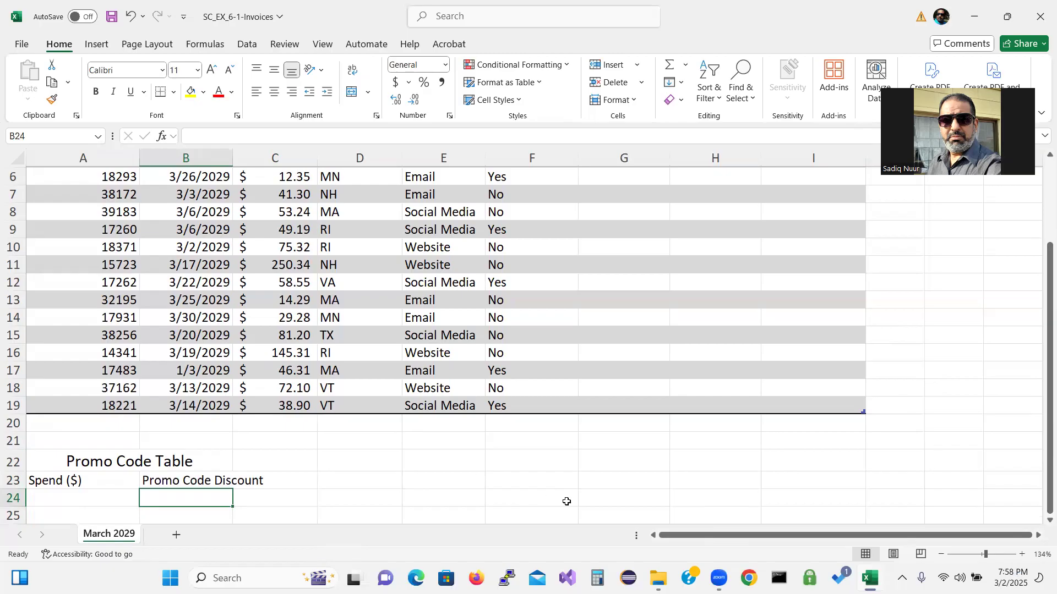
{"action": "left_click_drag", "start_coordinate": [1040, 372], "coordinate": [1041, 268]}
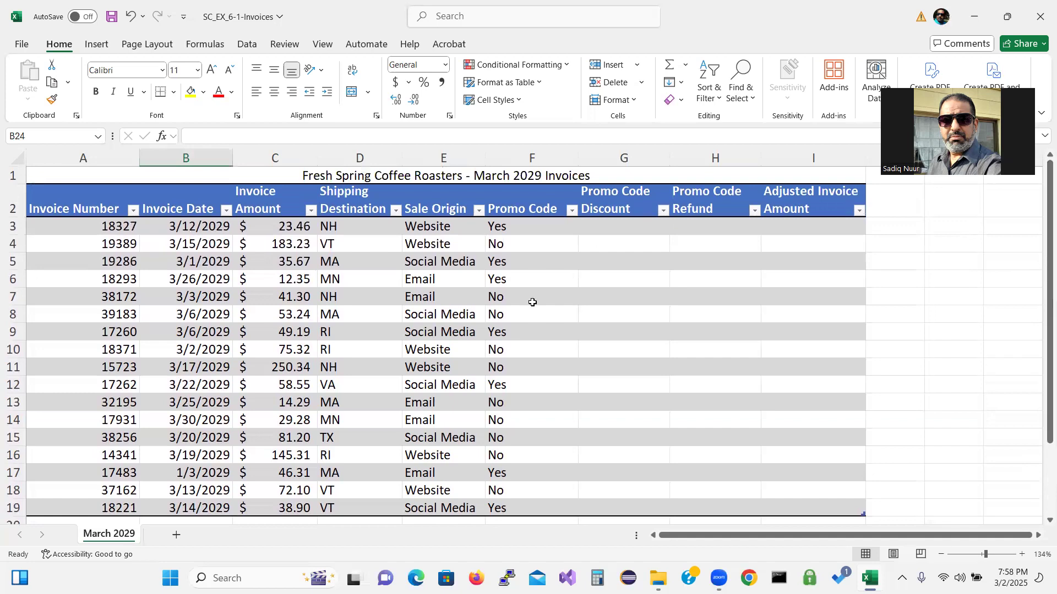
{"action": "left_click_drag", "start_coordinate": [60, 202], "coordinate": [244, 205]}
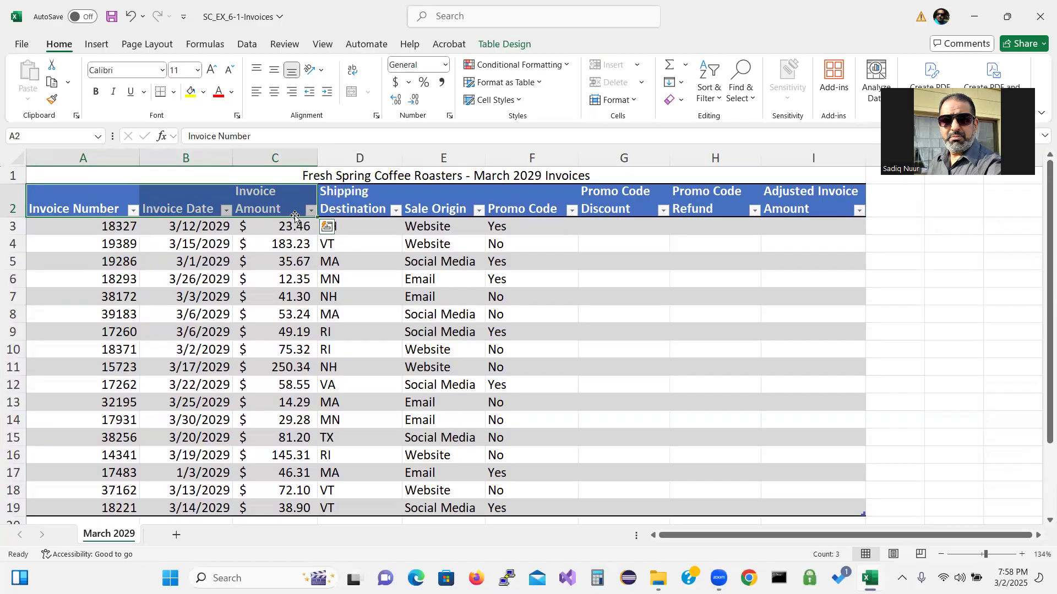
{"action": "left_click", "coordinate": [52, 100]}
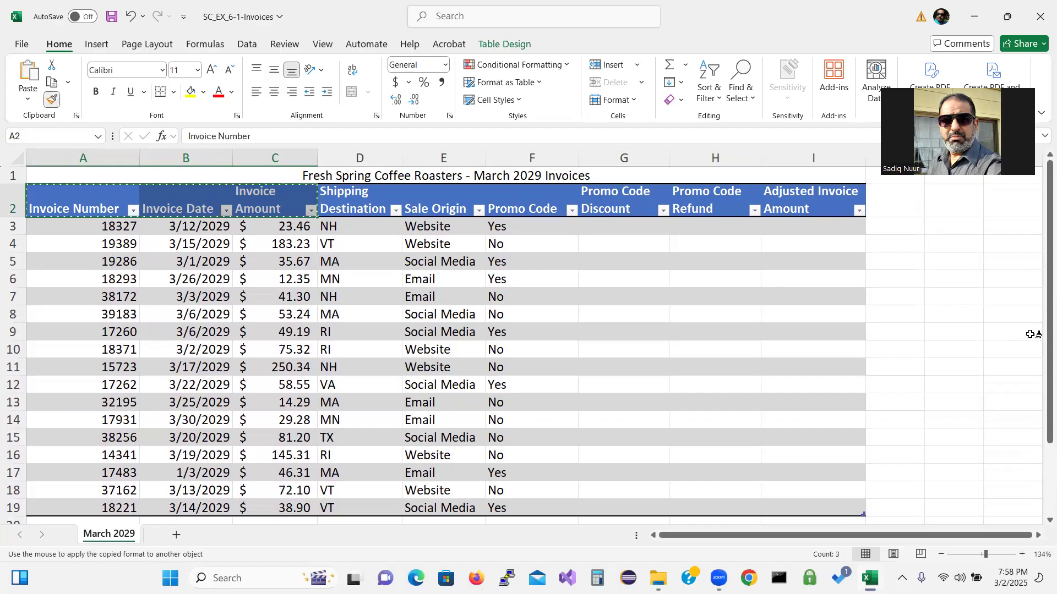
{"action": "left_click_drag", "start_coordinate": [1042, 337], "coordinate": [1040, 423]}
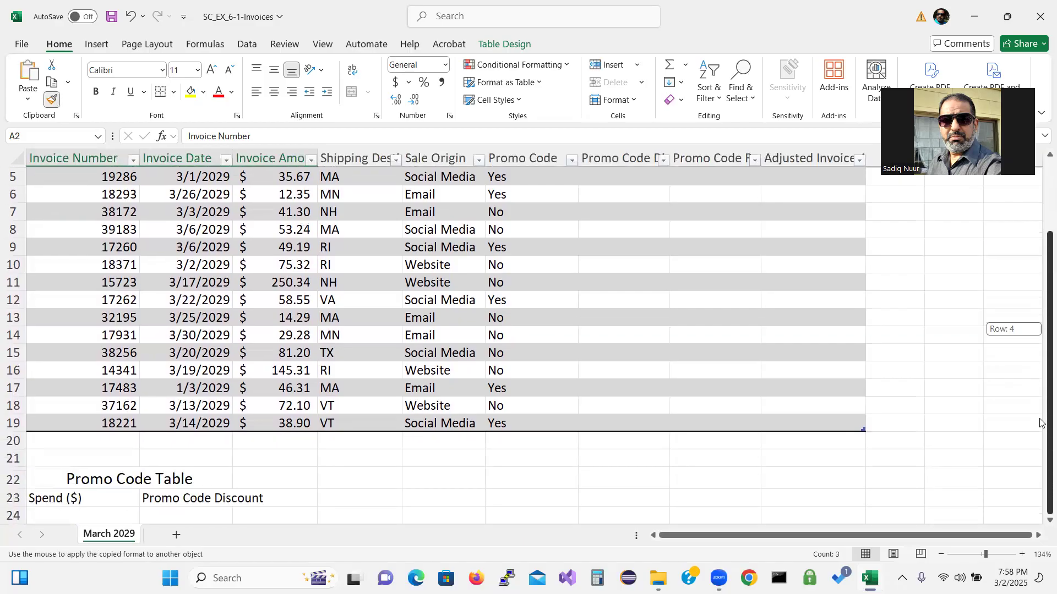
{"action": "left_click", "coordinate": [51, 496]}
{"action": "left_click_drag", "start_coordinate": [50, 497], "coordinate": [166, 498]}
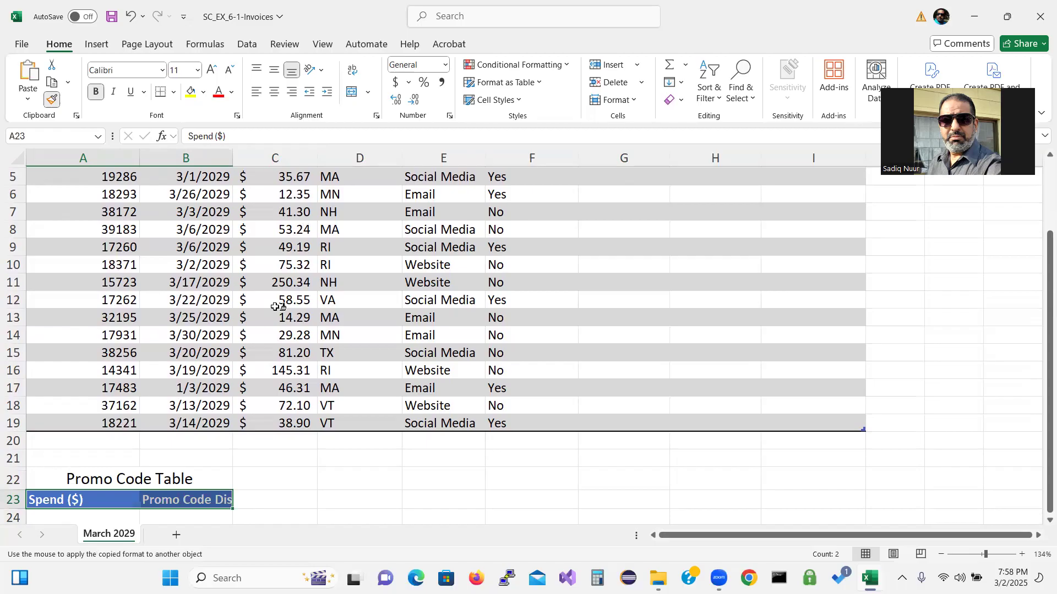
{"action": "scroll", "coordinate": [1040, 382], "scroll_direction": "up", "scroll_amount": 2}
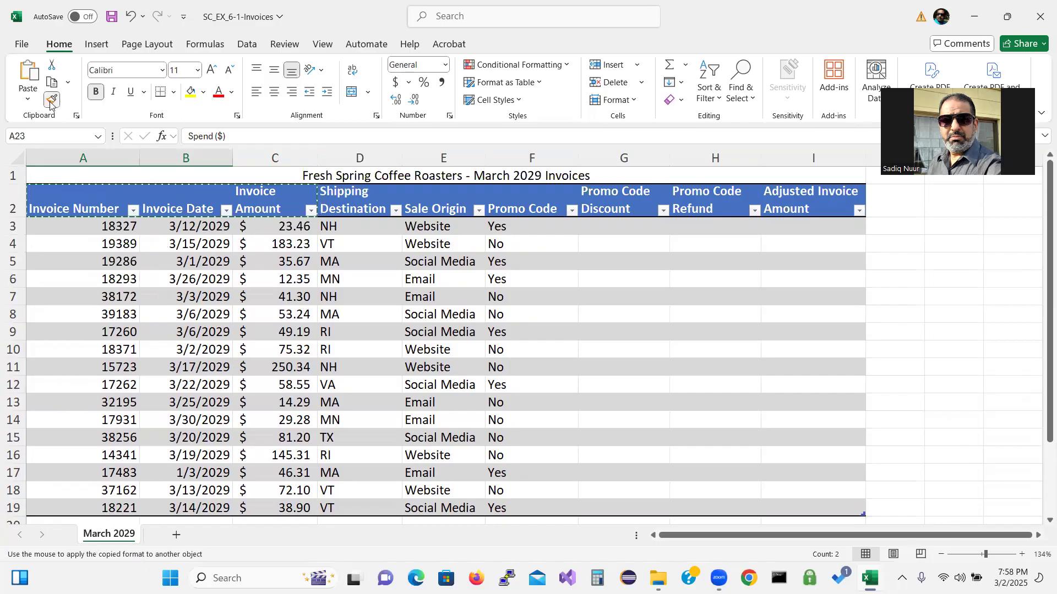
{"action": "key", "text": "Return"}
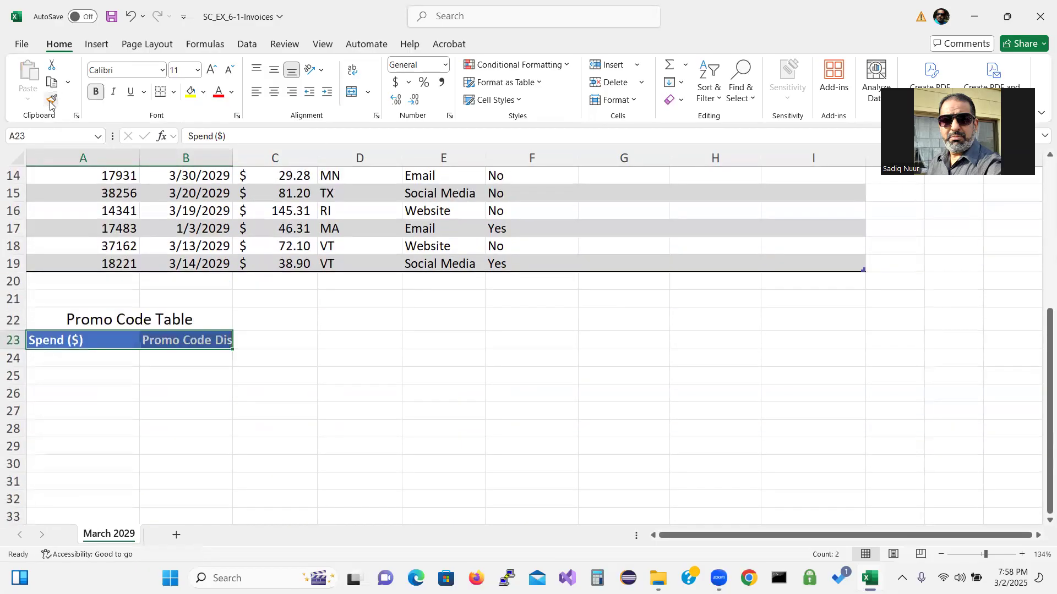
{"action": "left_click", "coordinate": [202, 346]}
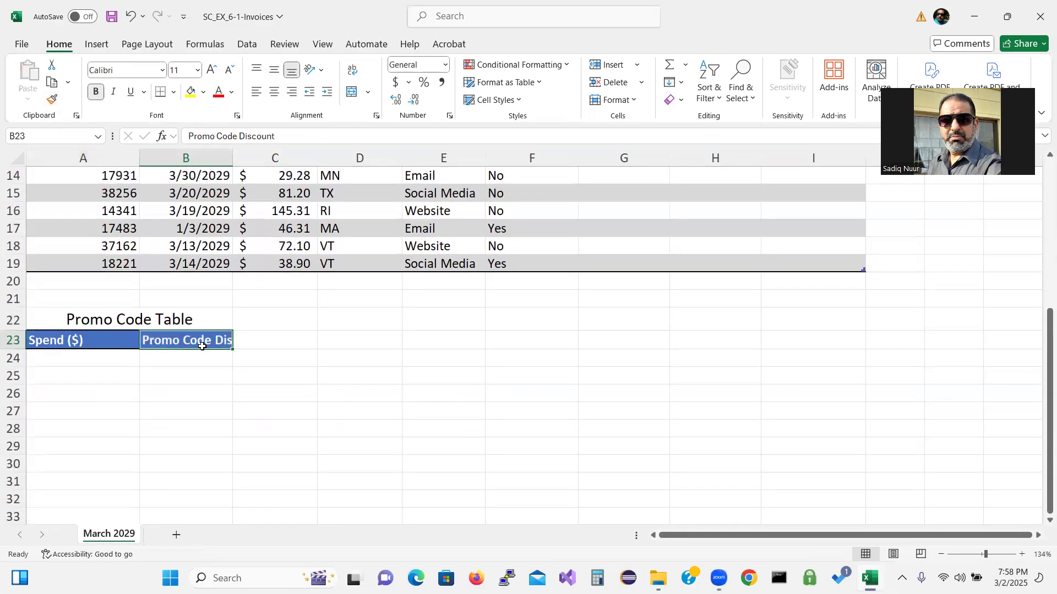
{"action": "left_click", "coordinate": [352, 72]}
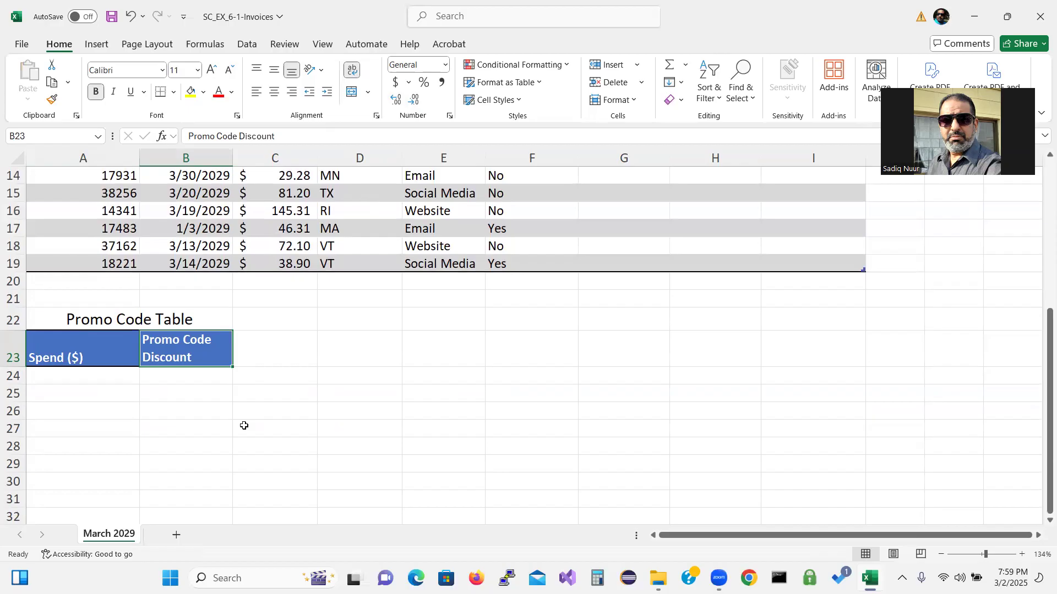
Step: Make the Promo Code Table title in cell A22 bold
{"action": "left_click", "coordinate": [180, 322]}
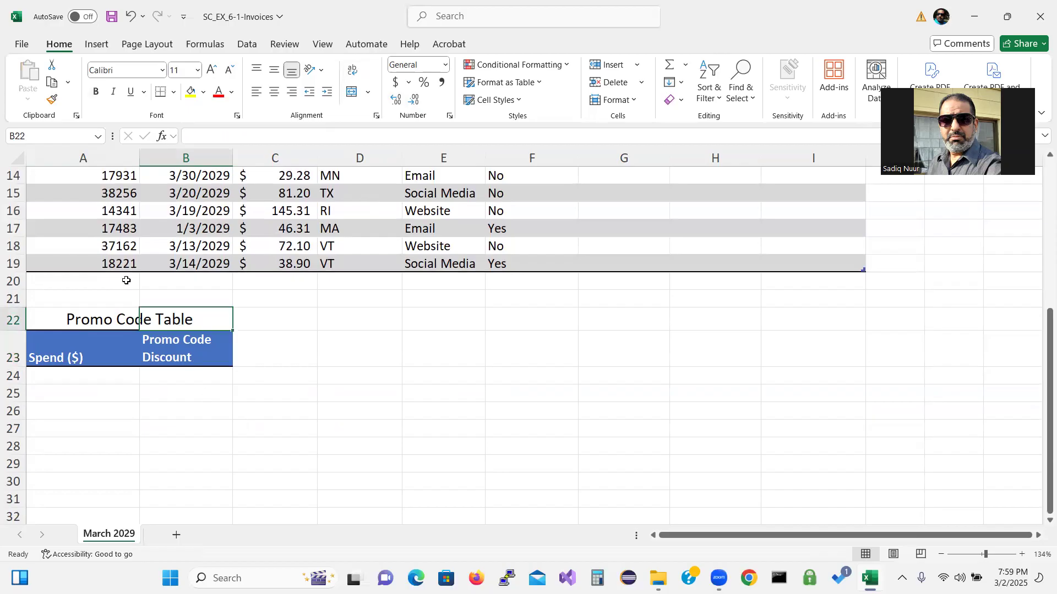
{"action": "left_click", "coordinate": [49, 315]}
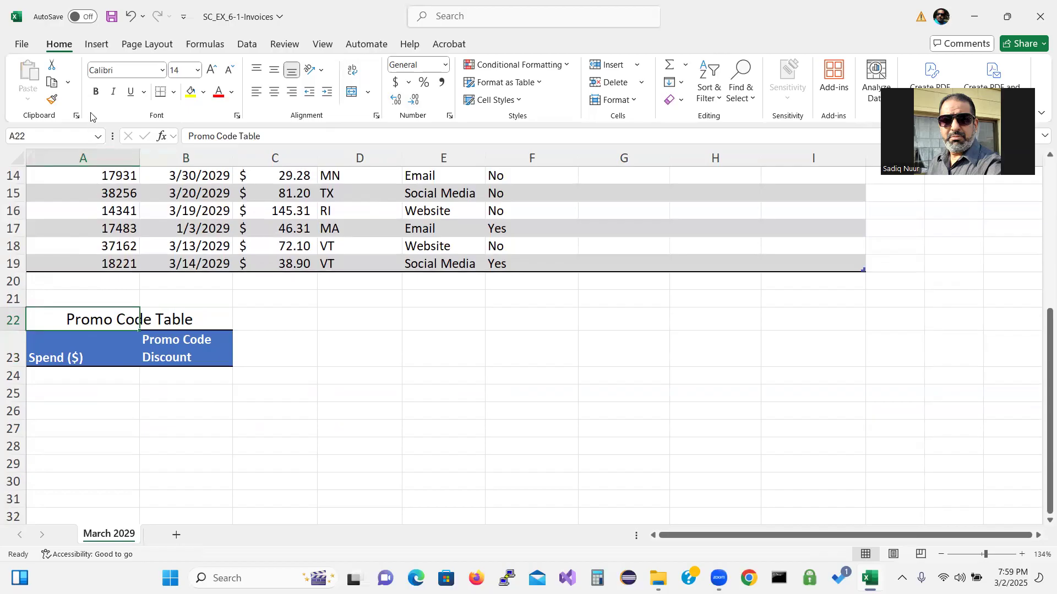
{"action": "left_click", "coordinate": [96, 92]}
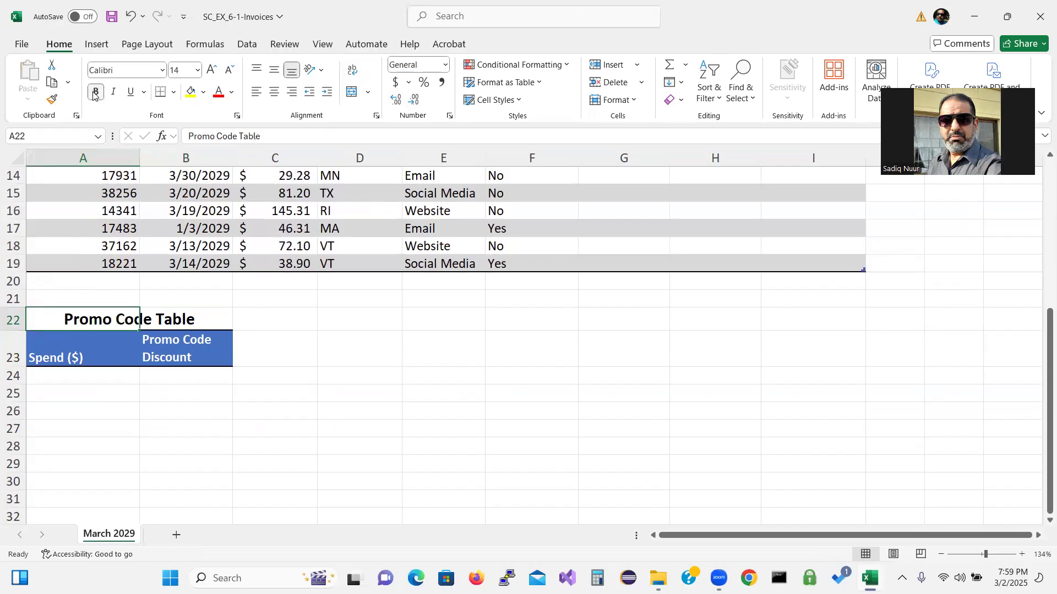
Step: Enter the spend thresholds 50, 20 and 0 in cells A24:A26 under the Spend ($) header
{"action": "left_click", "coordinate": [110, 380]}
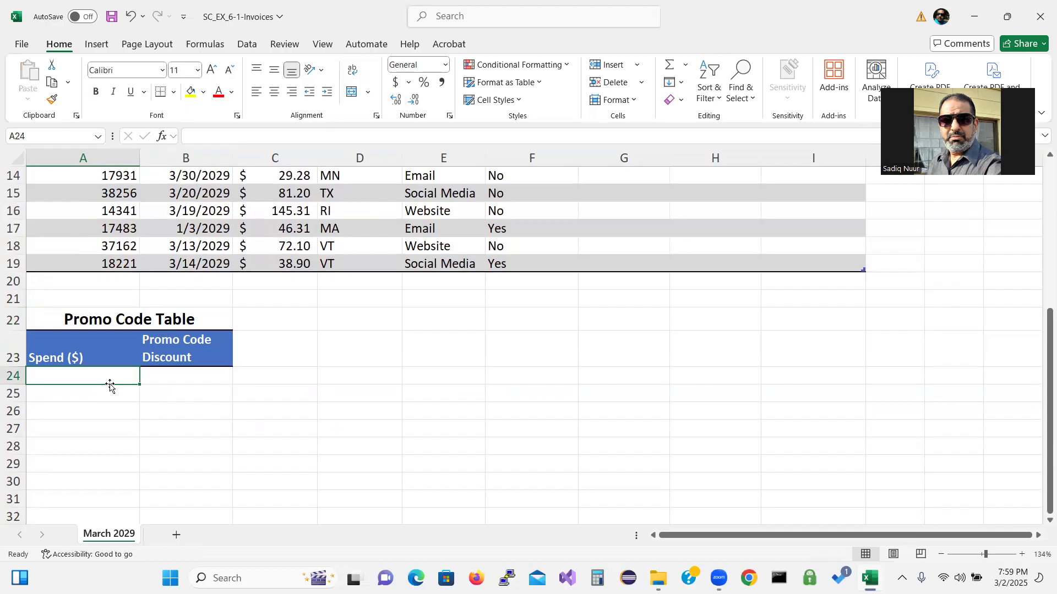
{"action": "type", "text": "50"}
{"action": "key", "text": "Return"}
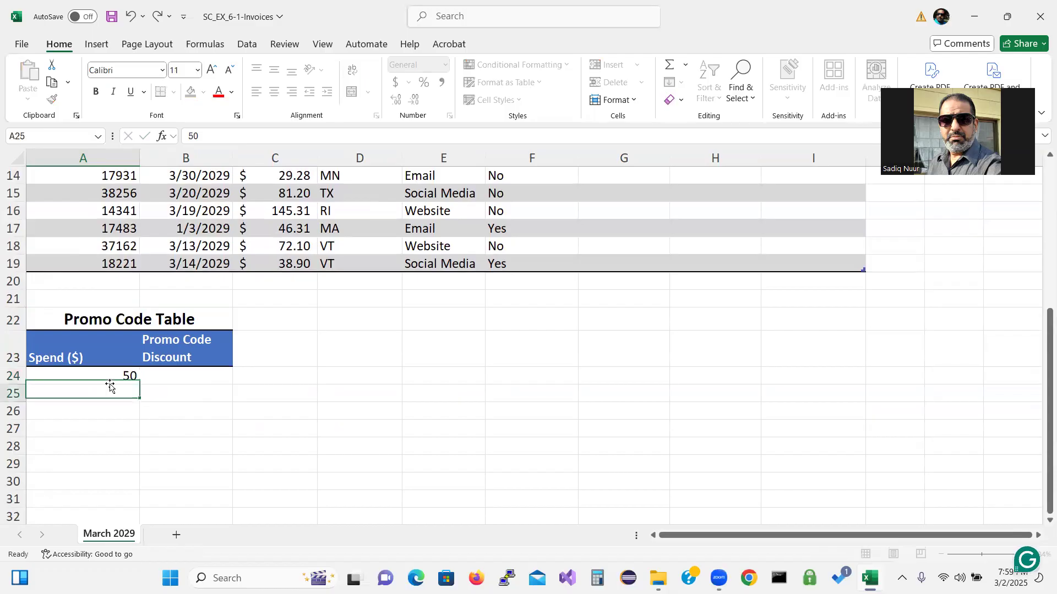
{"action": "type", "text": "20"}
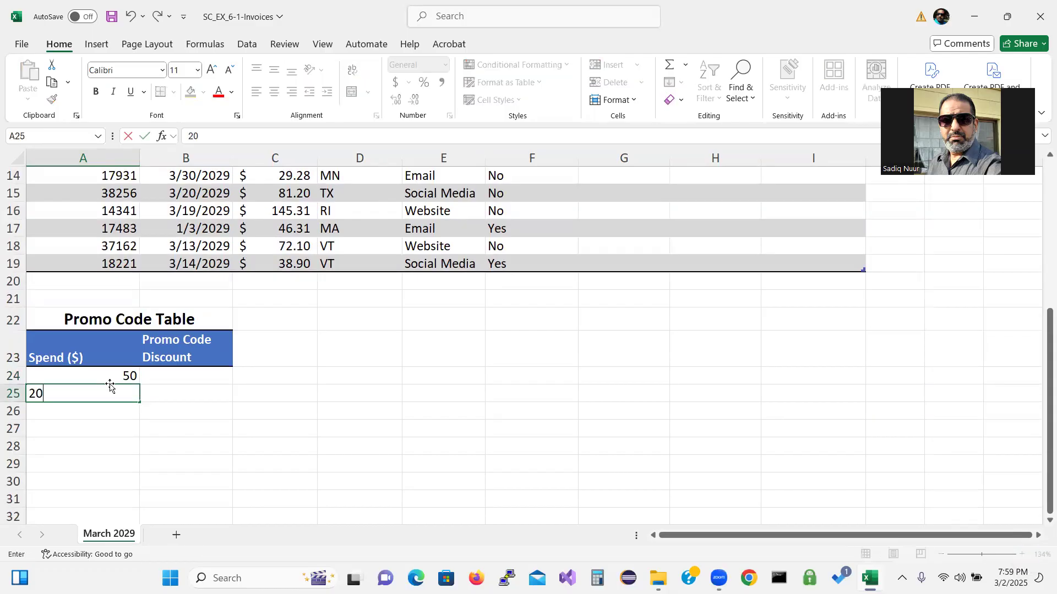
{"action": "key", "text": "Return"}
{"action": "type", "text": "0"}
{"action": "key", "text": "Return"}
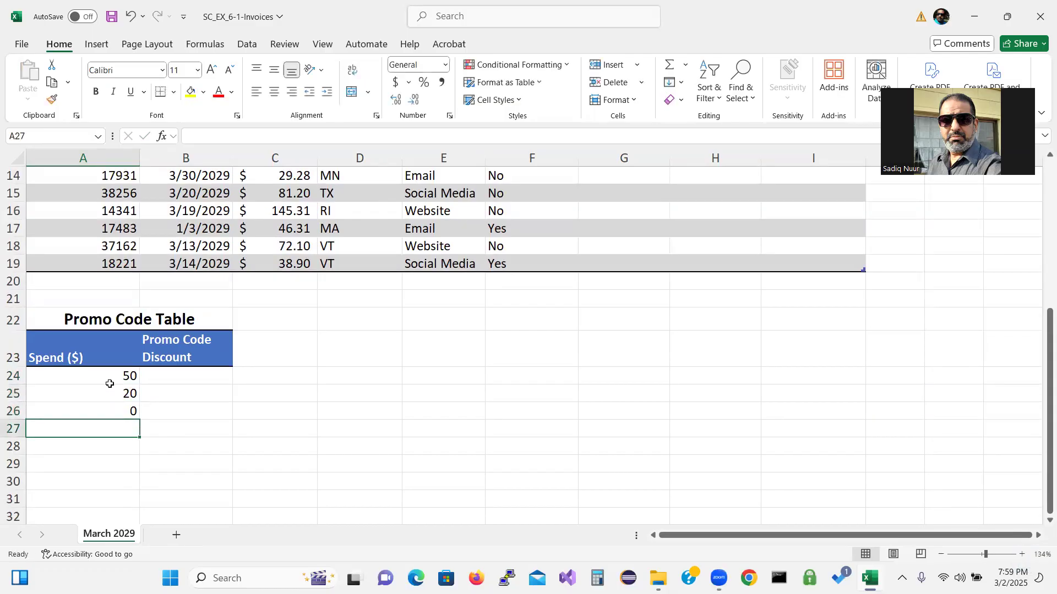
Step: Enter the discounts 15%, 10% and 5% in cells B24:B26 under the Promo Code Discount header
{"action": "left_click", "coordinate": [189, 382]}
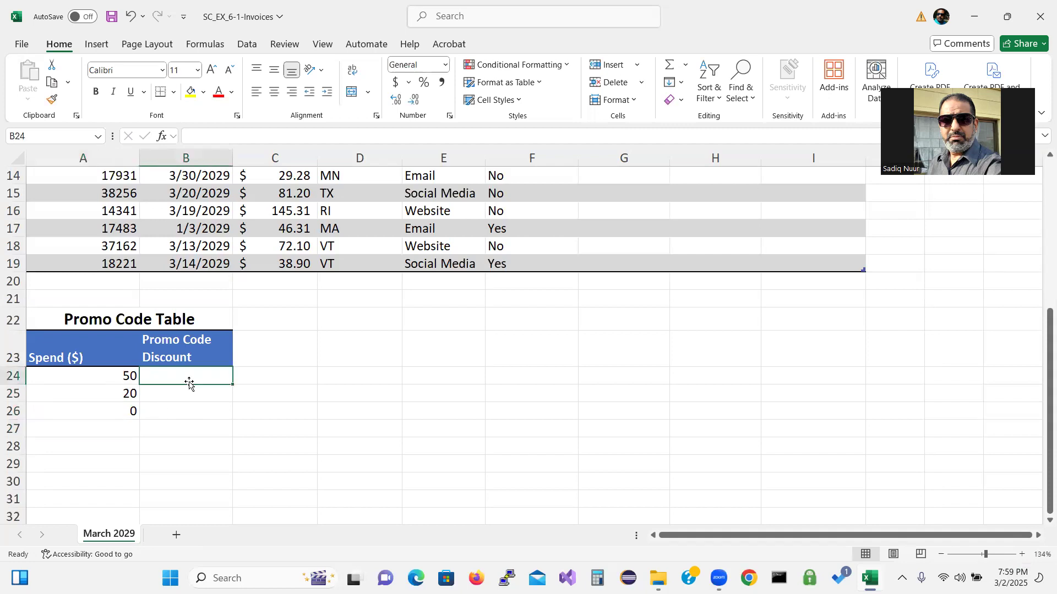
{"action": "type", "text": "15%"}
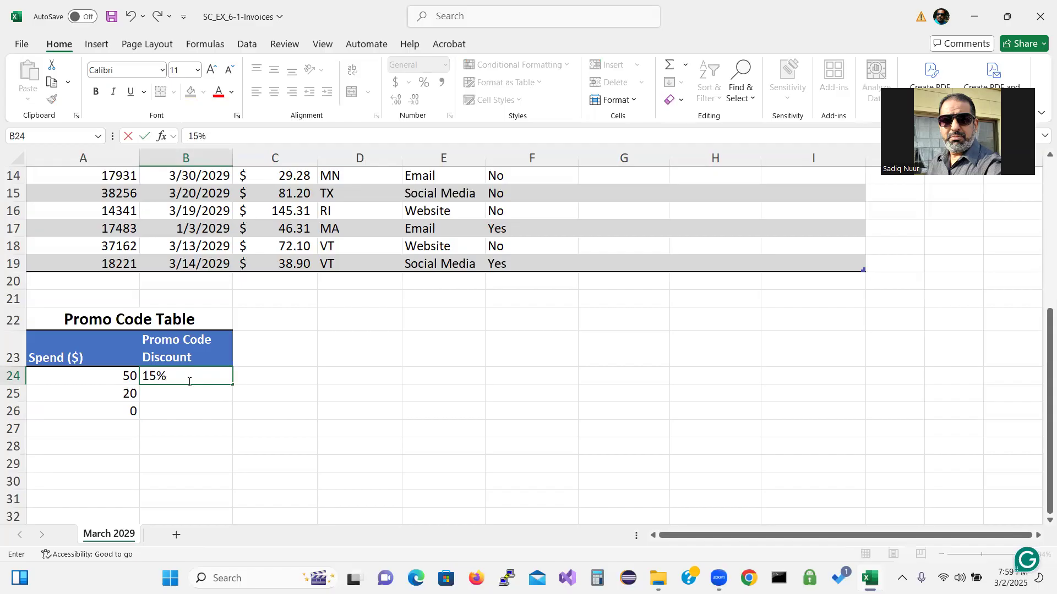
{"action": "key", "text": "Return"}
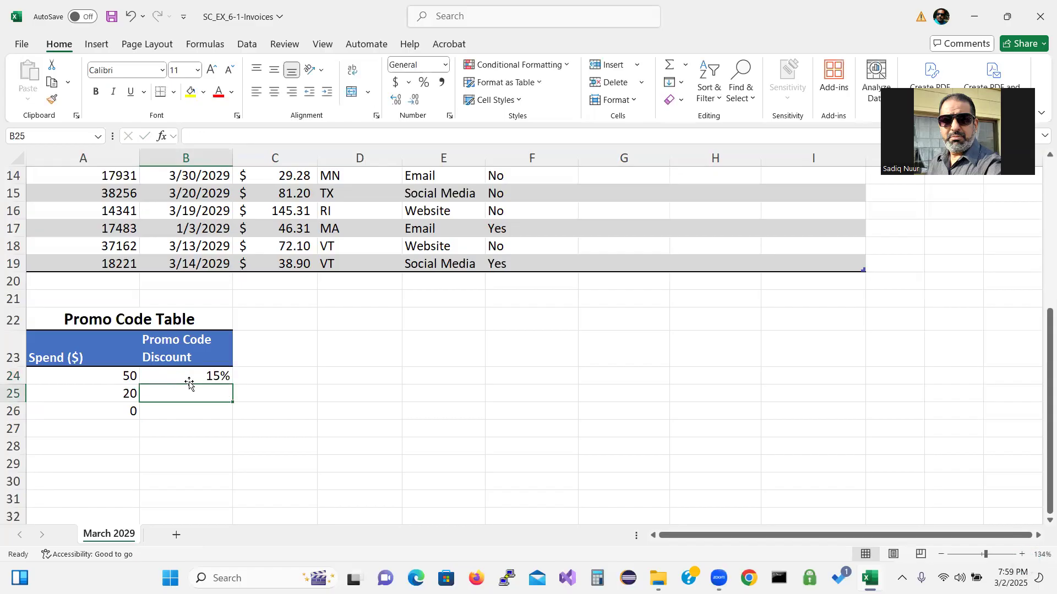
{"action": "type", "text": "10%"}
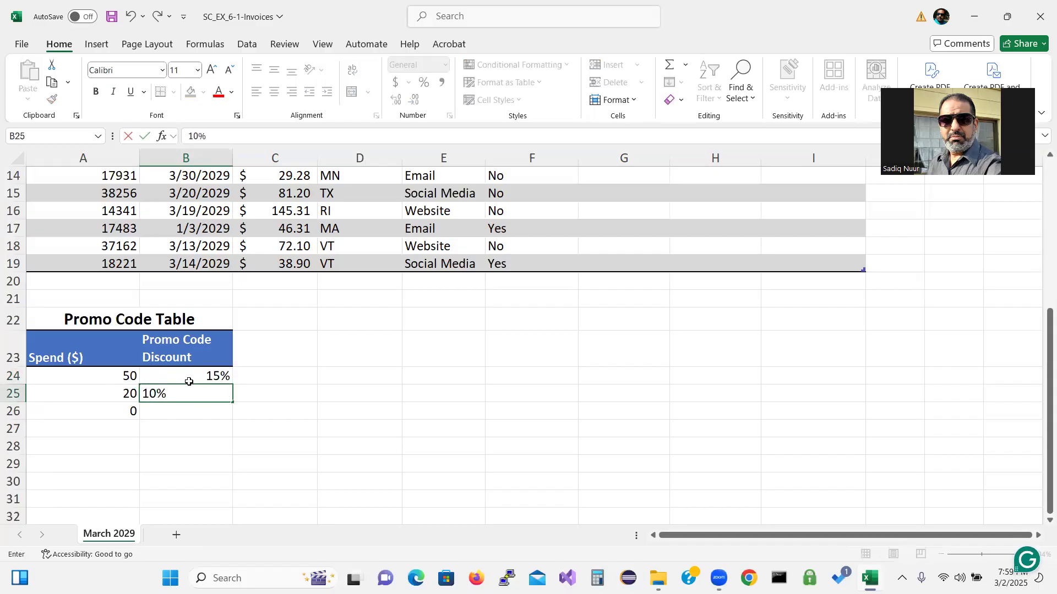
{"action": "key", "text": "Return"}
{"action": "type", "text": "5%"}
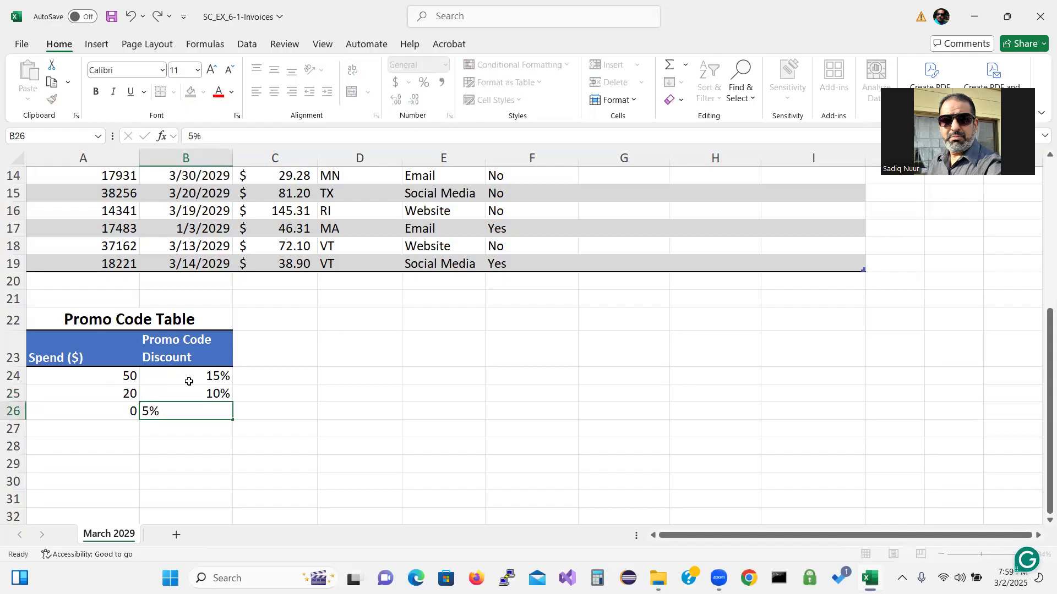
{"action": "key", "text": "Return"}
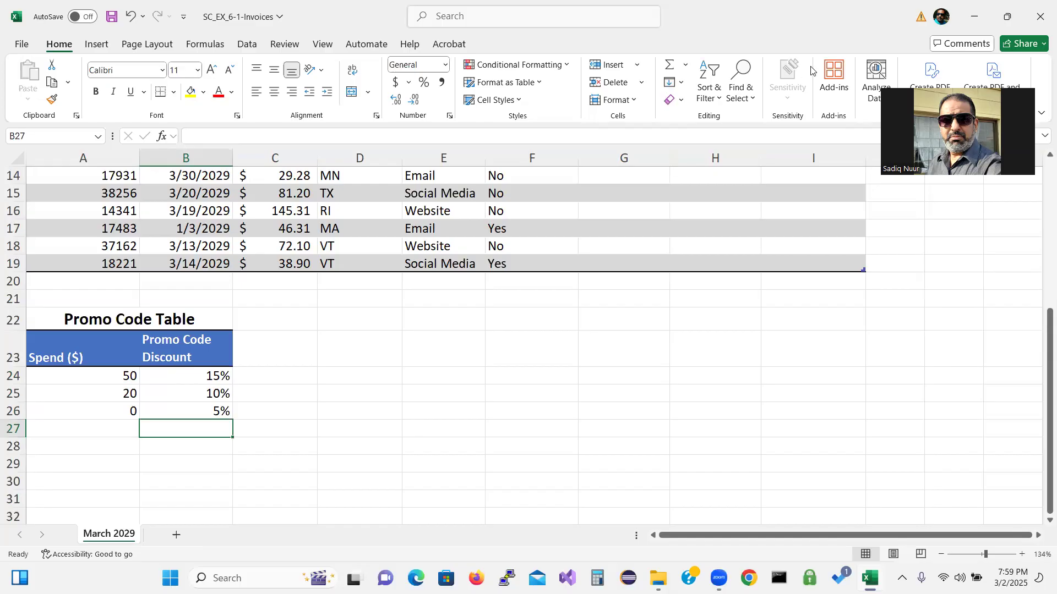
{"action": "mouse_move", "coordinate": [596, 340]}
{"action": "left_mouse_down"}
{"action": "mouse_move", "coordinate": [590, 385]}
{"action": "mouse_move", "coordinate": [658, 357]}
{"action": "mouse_move", "coordinate": [656, 328]}
{"action": "mouse_move", "coordinate": [674, 355]}
{"action": "mouse_move", "coordinate": [659, 336]}
{"action": "mouse_move", "coordinate": [707, 344]}
{"action": "mouse_move", "coordinate": [678, 317]}
{"action": "mouse_move", "coordinate": [753, 347]}
{"action": "mouse_move", "coordinate": [746, 294]}
{"action": "mouse_move", "coordinate": [782, 339]}
{"action": "mouse_move", "coordinate": [805, 300]}
{"action": "mouse_move", "coordinate": [822, 296]}
{"action": "mouse_move", "coordinate": [811, 273]}
{"action": "left_mouse_up"}
{"action": "mouse_move", "coordinate": [616, 436]}
{"action": "left_mouse_down"}
{"action": "mouse_move", "coordinate": [668, 458]}
{"action": "mouse_move", "coordinate": [665, 420]}
{"action": "mouse_move", "coordinate": [676, 414]}
{"action": "mouse_move", "coordinate": [707, 450]}
{"action": "mouse_move", "coordinate": [755, 419]}
{"action": "mouse_move", "coordinate": [738, 433]}
{"action": "left_mouse_up"}
{"action": "mouse_move", "coordinate": [777, 401]}
{"action": "left_mouse_down"}
{"action": "mouse_move", "coordinate": [786, 407]}
{"action": "mouse_move", "coordinate": [762, 410]}
{"action": "mouse_move", "coordinate": [771, 400]}
{"action": "mouse_move", "coordinate": [794, 406]}
{"action": "mouse_move", "coordinate": [806, 383]}
{"action": "mouse_move", "coordinate": [816, 398]}
{"action": "mouse_move", "coordinate": [843, 360]}
{"action": "mouse_move", "coordinate": [857, 378]}
{"action": "mouse_move", "coordinate": [852, 338]}
{"action": "mouse_move", "coordinate": [842, 355]}
{"action": "left_mouse_up"}
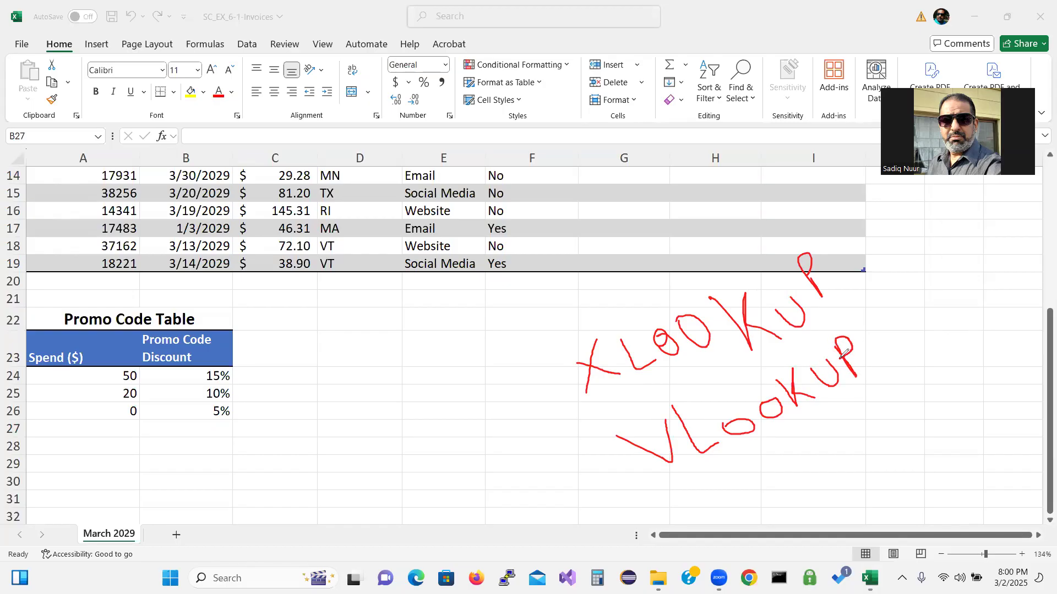
{"action": "left_click_drag", "start_coordinate": [499, 407], "coordinate": [567, 367]}
{"action": "left_click_drag", "start_coordinate": [581, 499], "coordinate": [621, 474]}
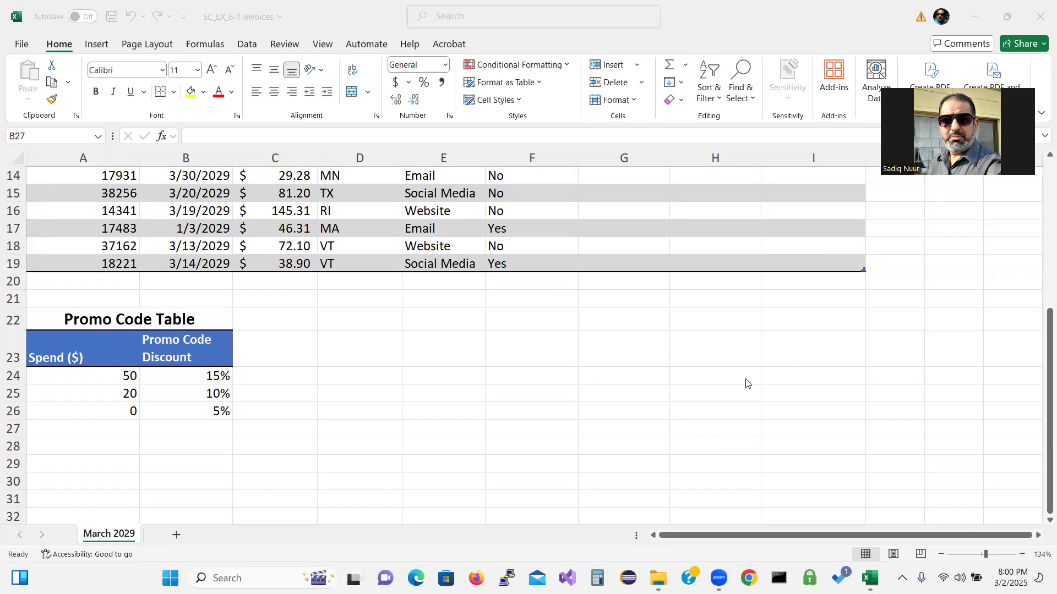
Step: Begin an XLOOKUP formula in cell G3 with the row's Invoice Amount as the lookup value
{"action": "left_click", "coordinate": [1043, 380]}
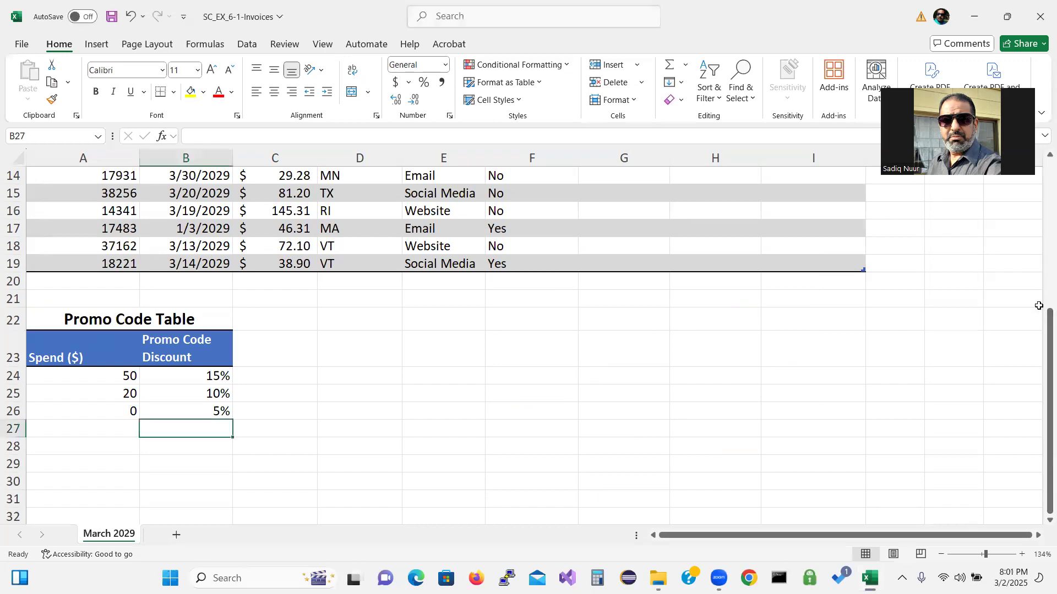
{"action": "left_click_drag", "start_coordinate": [1041, 330], "coordinate": [1041, 203]}
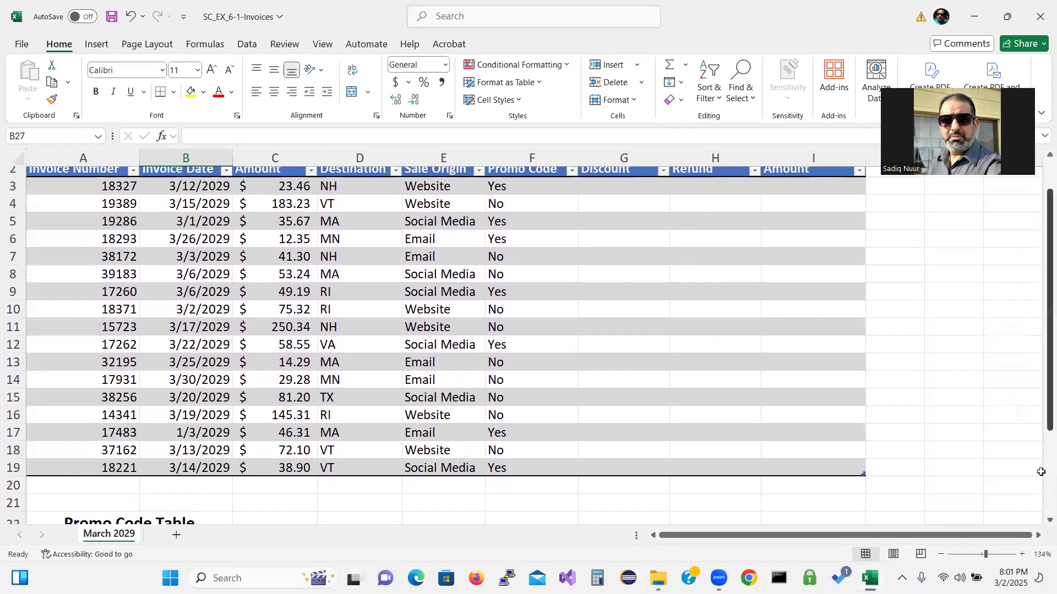
{"action": "left_click", "coordinate": [943, 555]}
{"action": "left_click", "coordinate": [943, 555]}
{"action": "left_click", "coordinate": [942, 554]}
{"action": "left_click_drag", "start_coordinate": [1042, 368], "coordinate": [1040, 335]}
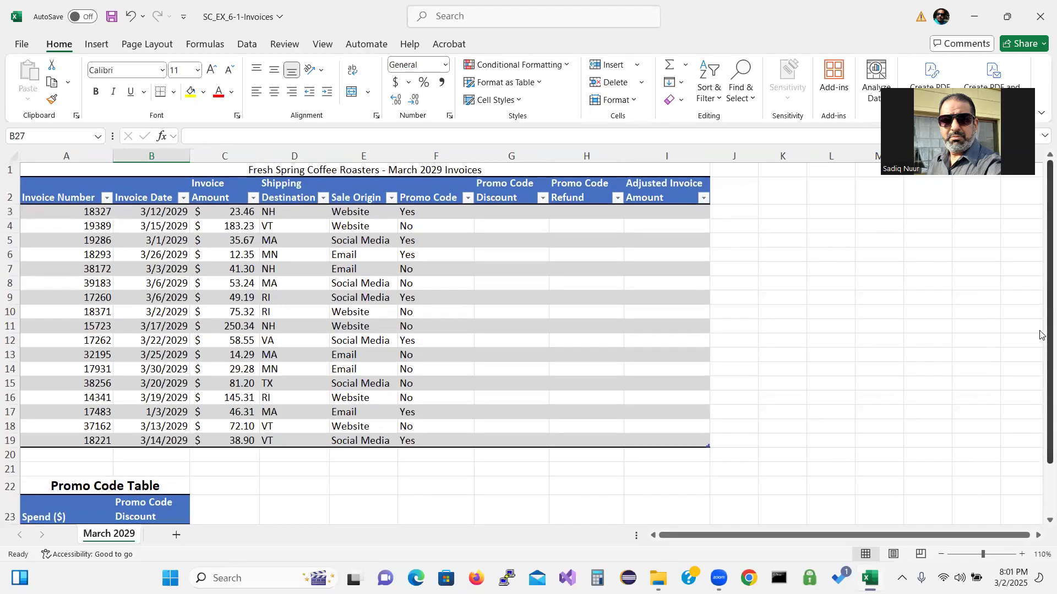
{"action": "left_click", "coordinate": [498, 215]}
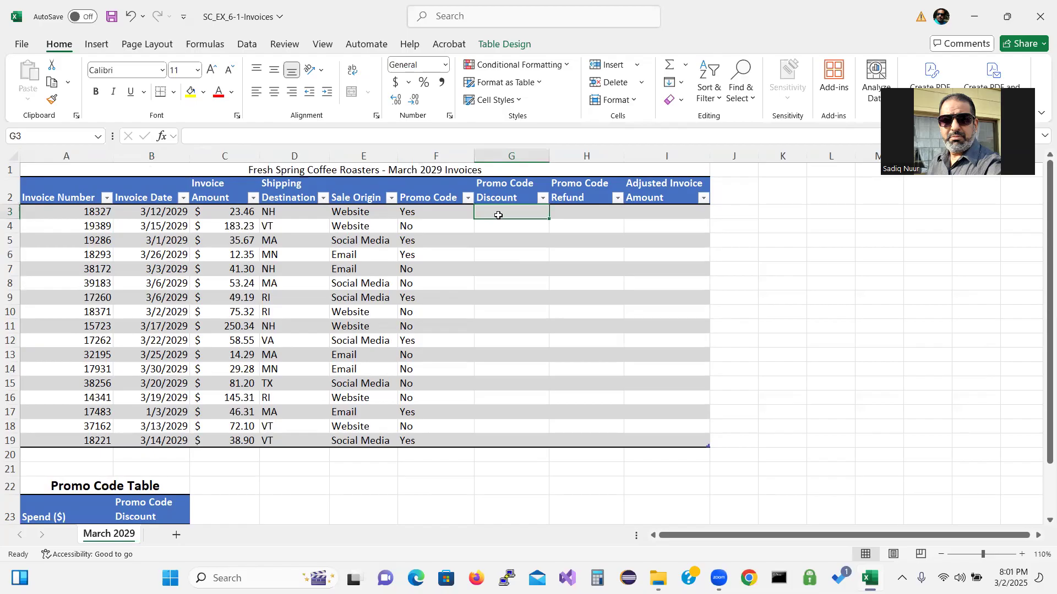
{"action": "type", "text": "=x"}
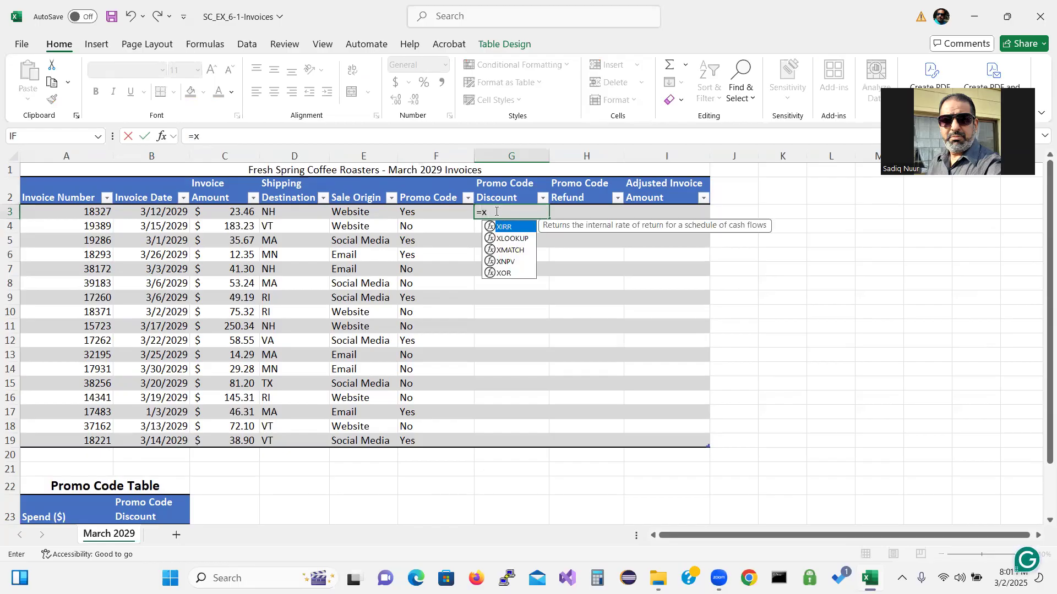
{"action": "double_click", "coordinate": [514, 241]}
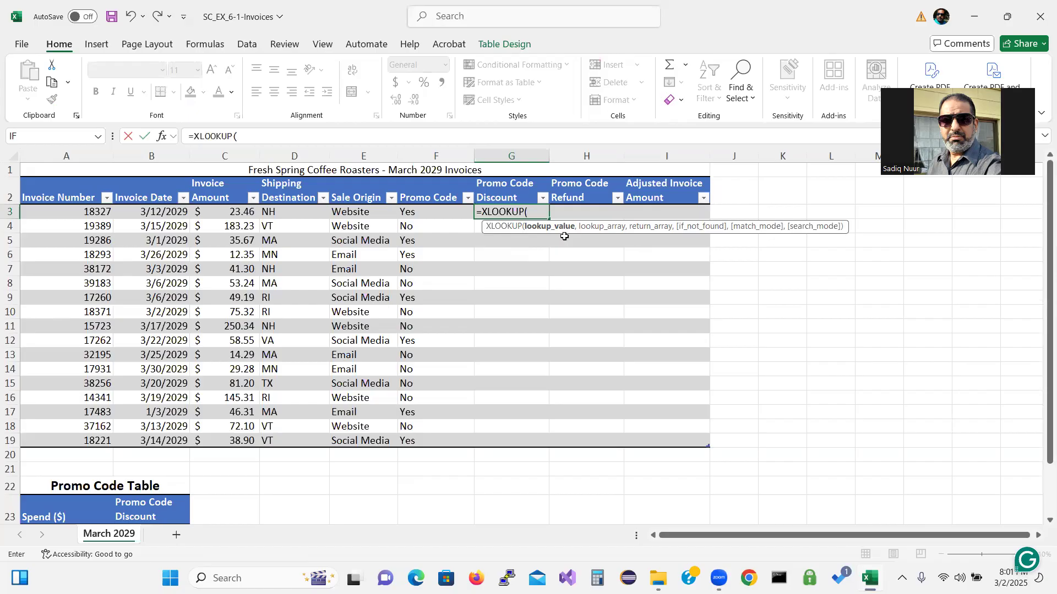
{"action": "left_click", "coordinate": [236, 212]}
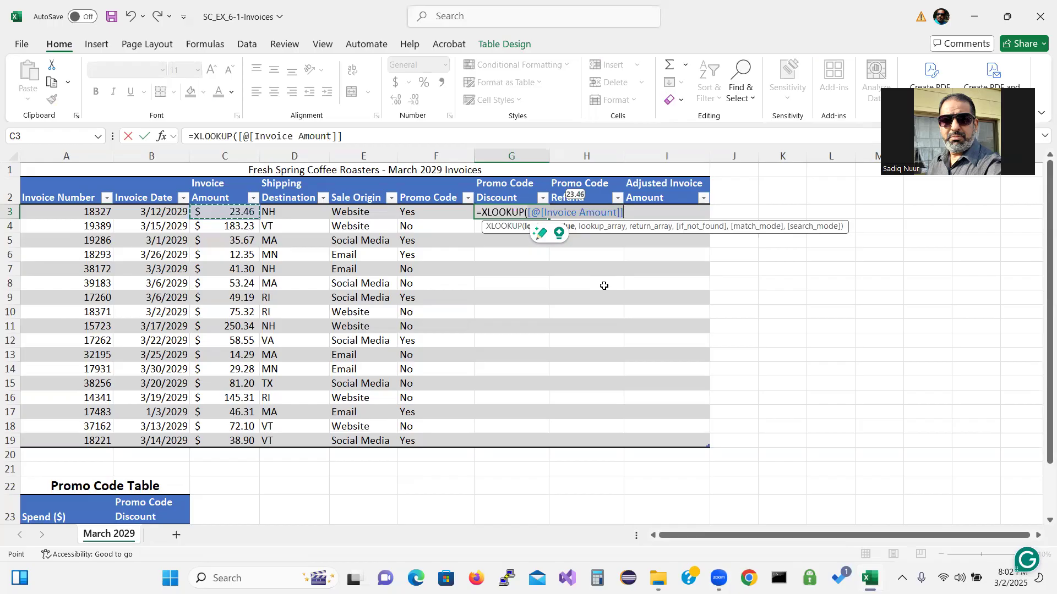
{"action": "type", "text": ","}
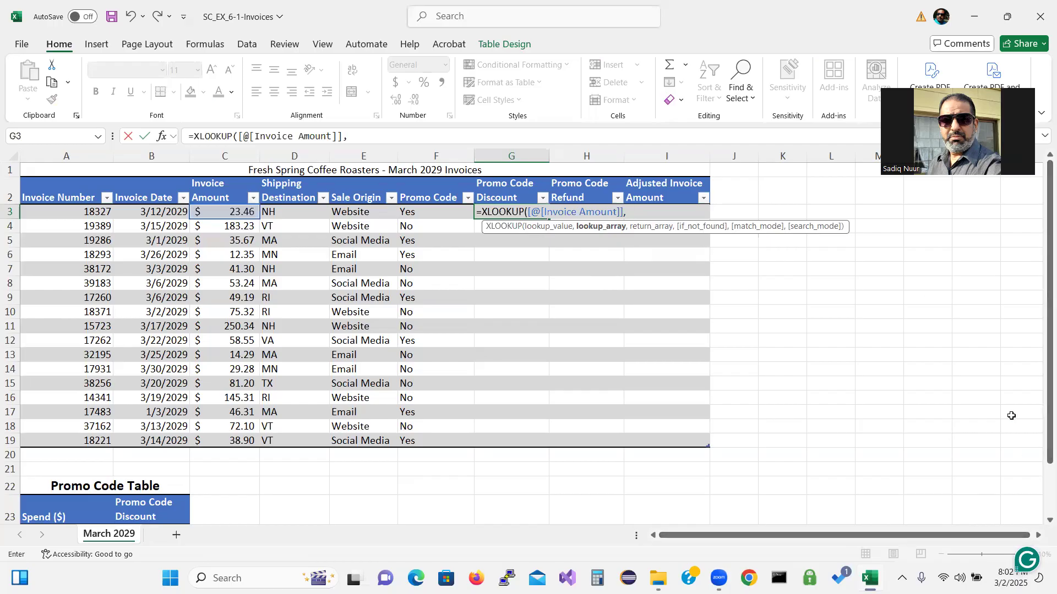
Step: Add the Spend ($) thresholds to the XLOOKUP formula as the absolute lookup array $A$24:$A$26
{"action": "left_click_drag", "start_coordinate": [1040, 388], "coordinate": [1040, 439]}
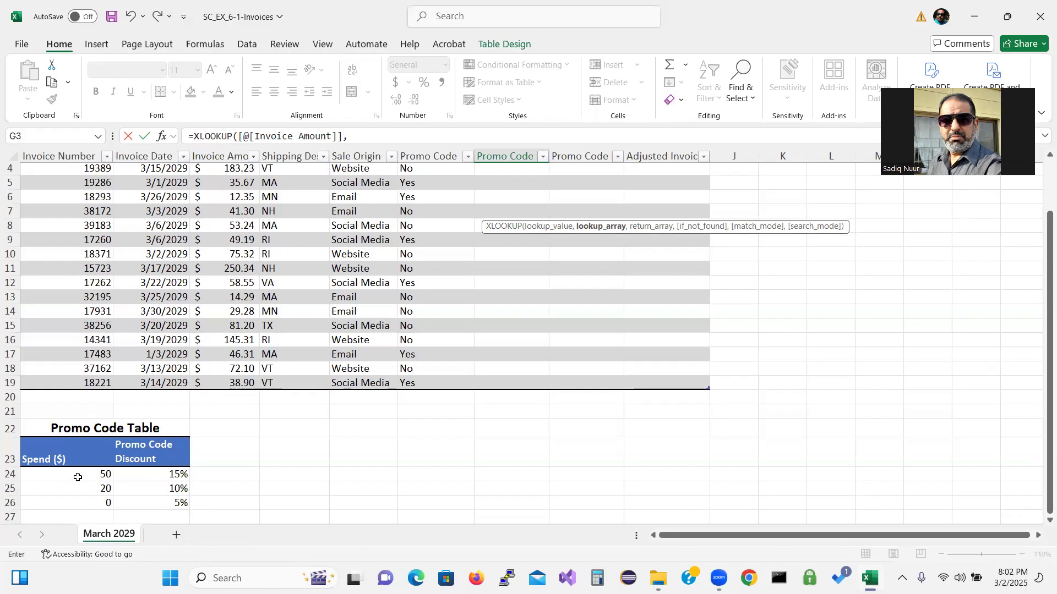
{"action": "left_click_drag", "start_coordinate": [78, 477], "coordinate": [78, 500]}
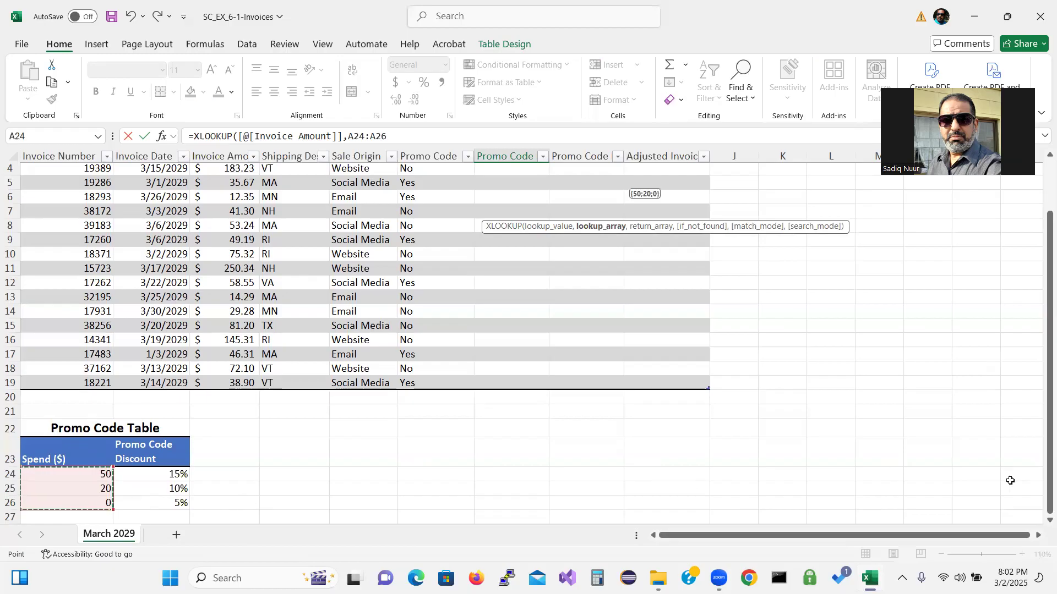
{"action": "left_click_drag", "start_coordinate": [1041, 461], "coordinate": [1040, 362]}
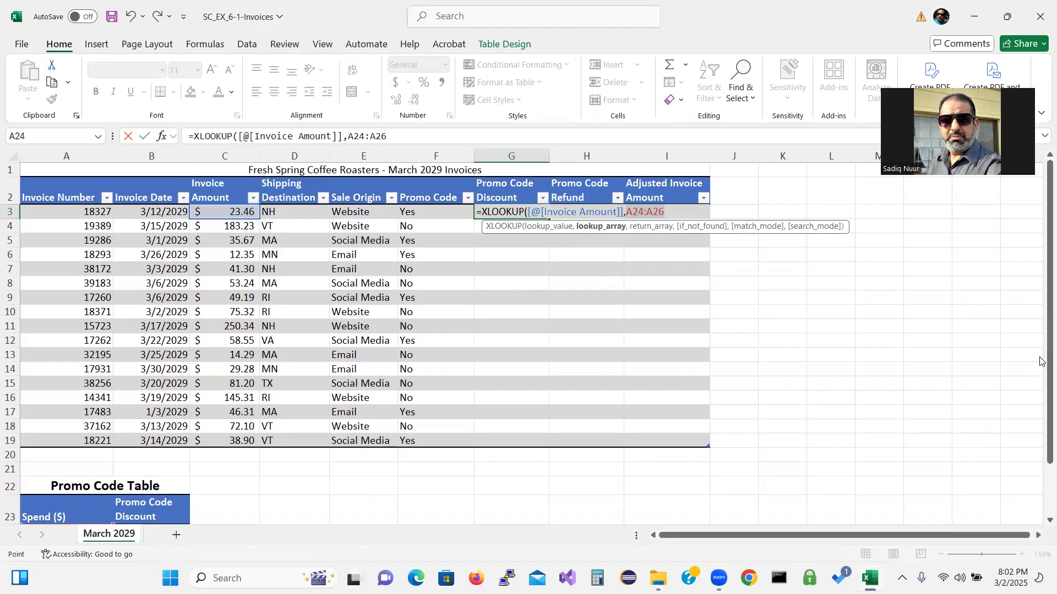
{"action": "key", "text": "F4"}
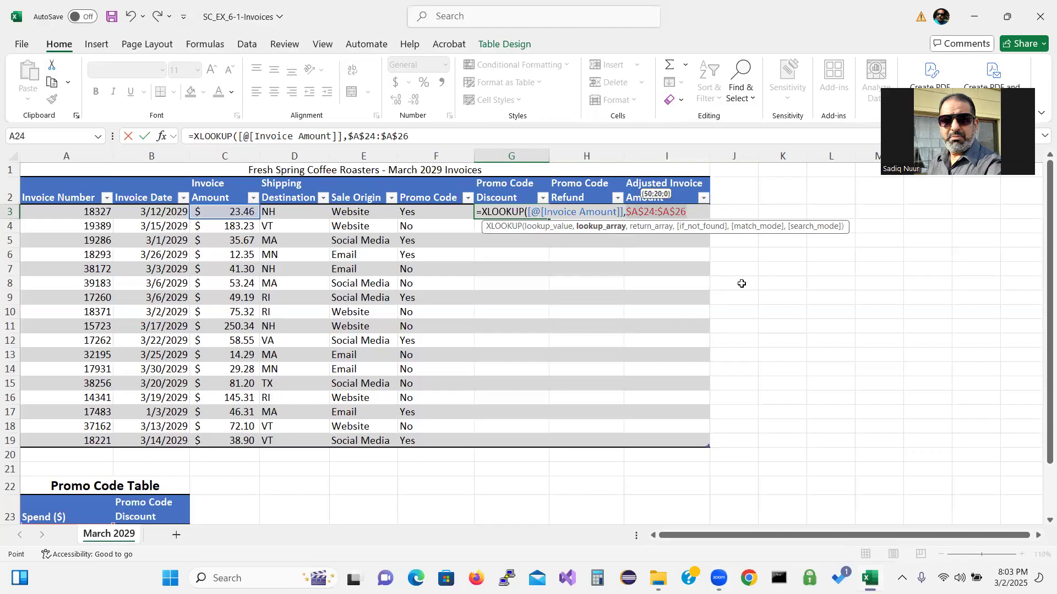
{"action": "type", "text": ","}
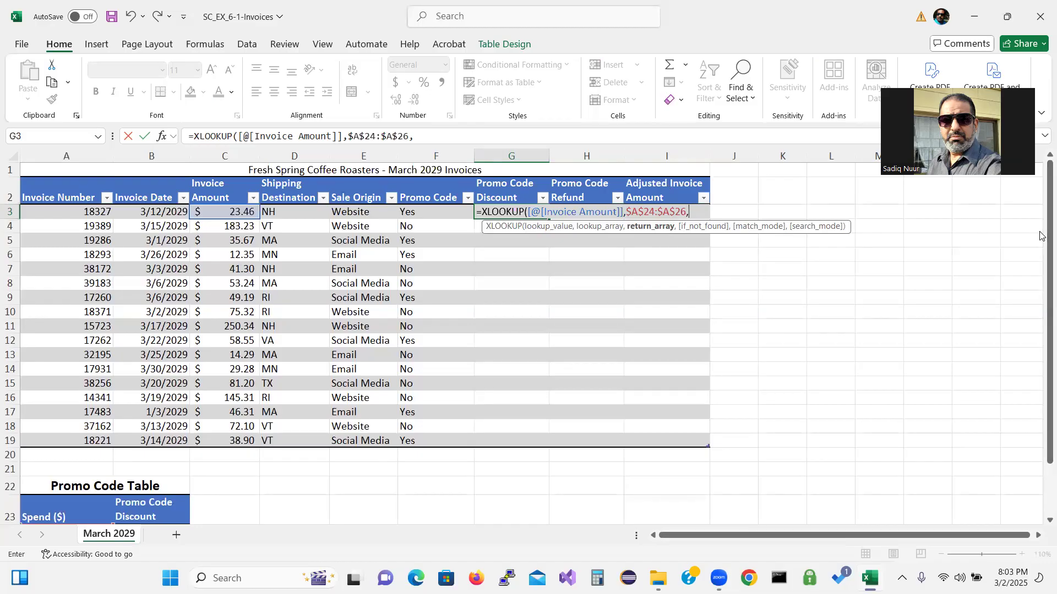
Step: Add the Promo Code Table's discounts to the XLOOKUP formula as the absolute return array $B$24:$B$26
{"action": "scroll", "coordinate": [1040, 283], "scroll_direction": "down", "scroll_amount": 2}
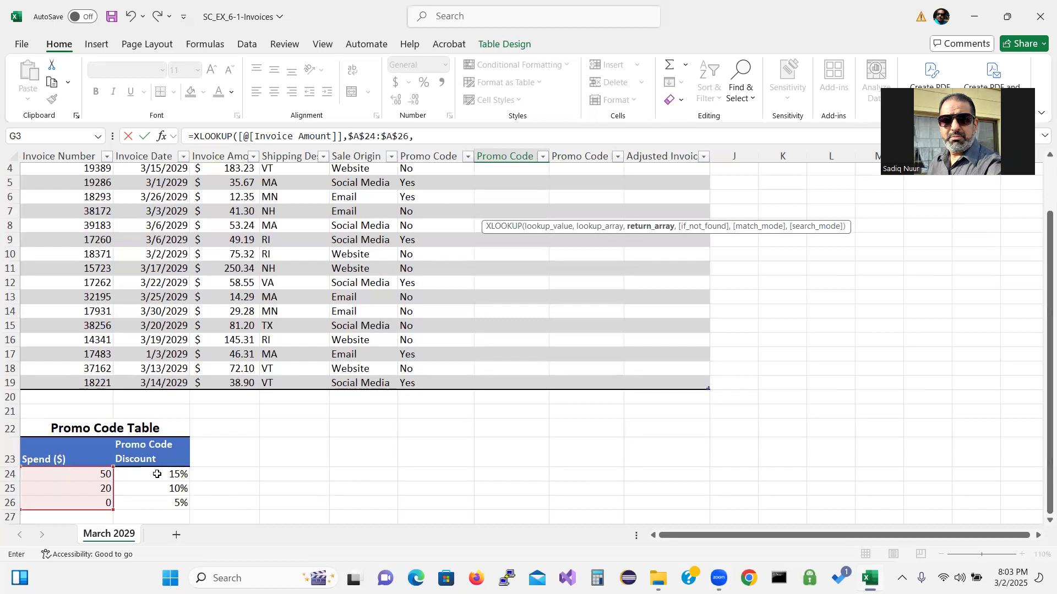
{"action": "left_click_drag", "start_coordinate": [159, 472], "coordinate": [161, 502]}
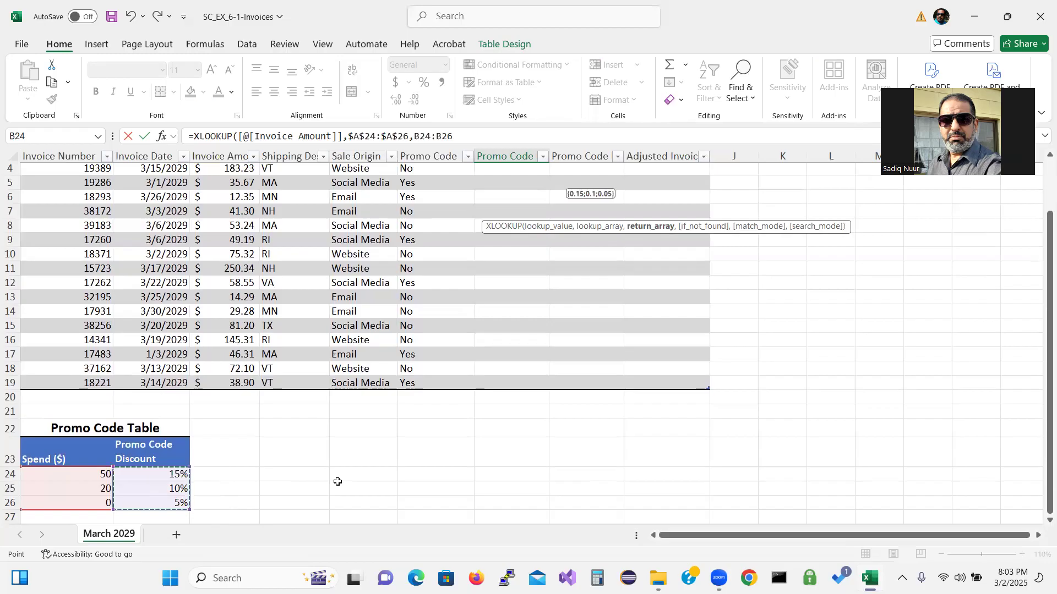
{"action": "left_click_drag", "start_coordinate": [1049, 418], "coordinate": [1049, 363]}
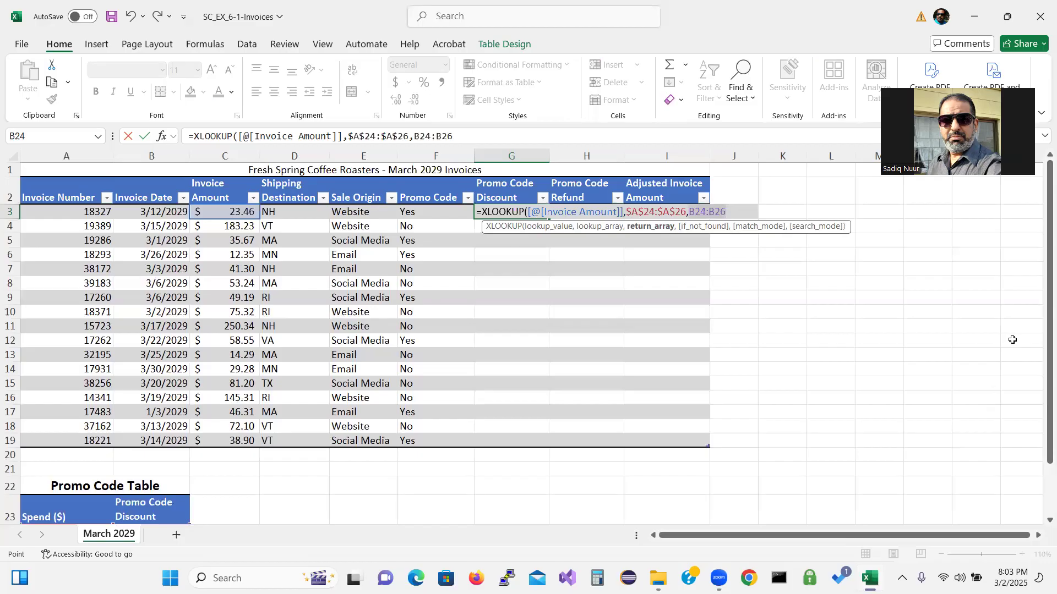
{"action": "key", "text": "F4"}
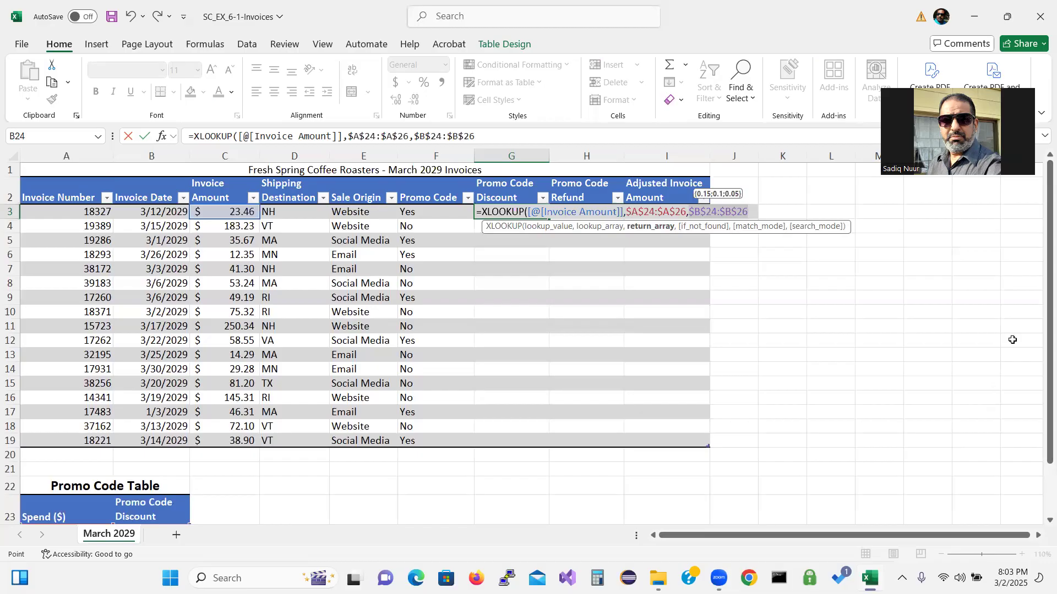
{"action": "type", "text": ","}
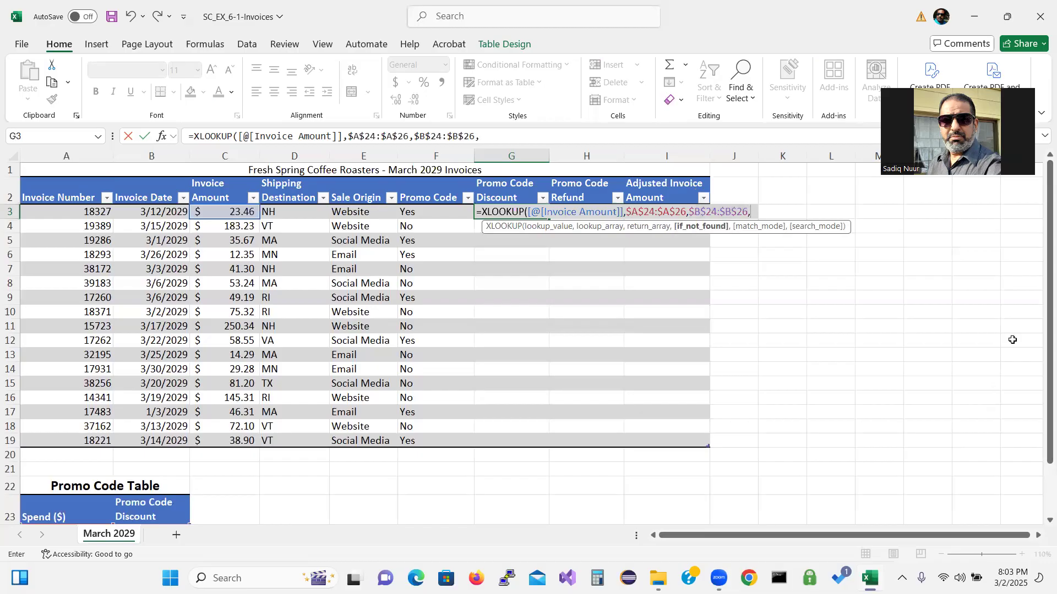
Step: Leave the if_not_found argument empty, set the match mode to -1 (exact match or next smaller item) and complete the XLOOKUP formula
{"action": "type", "text": ","}
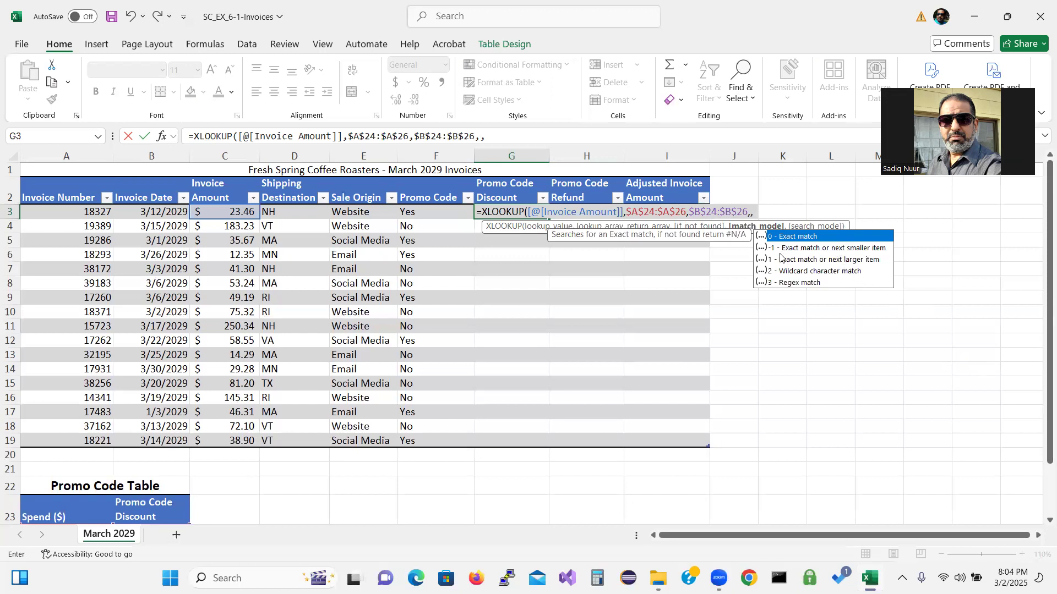
{"action": "double_click", "coordinate": [851, 249]}
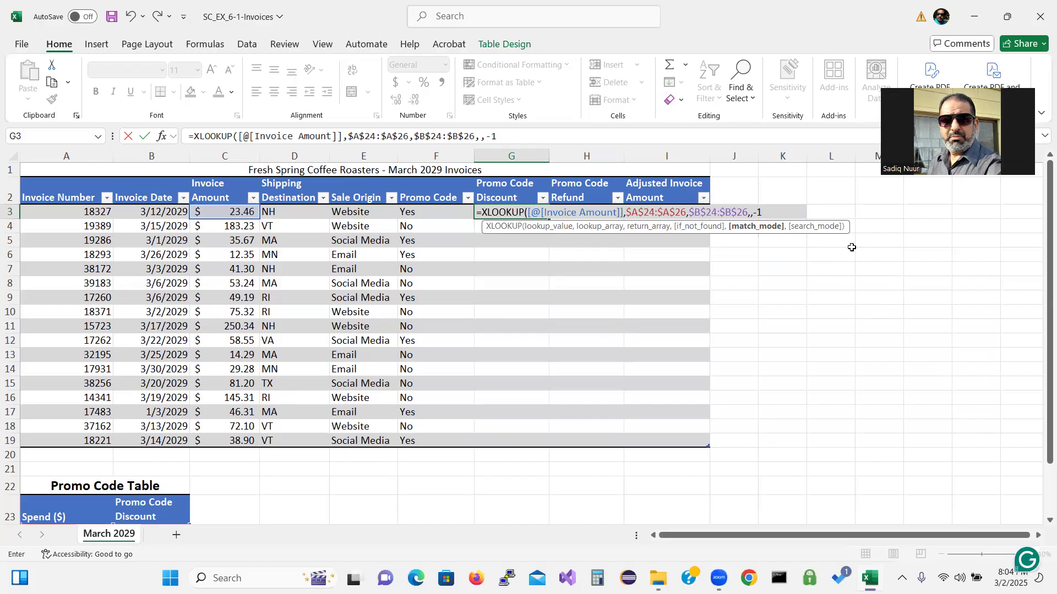
{"action": "type", "text": ")"}
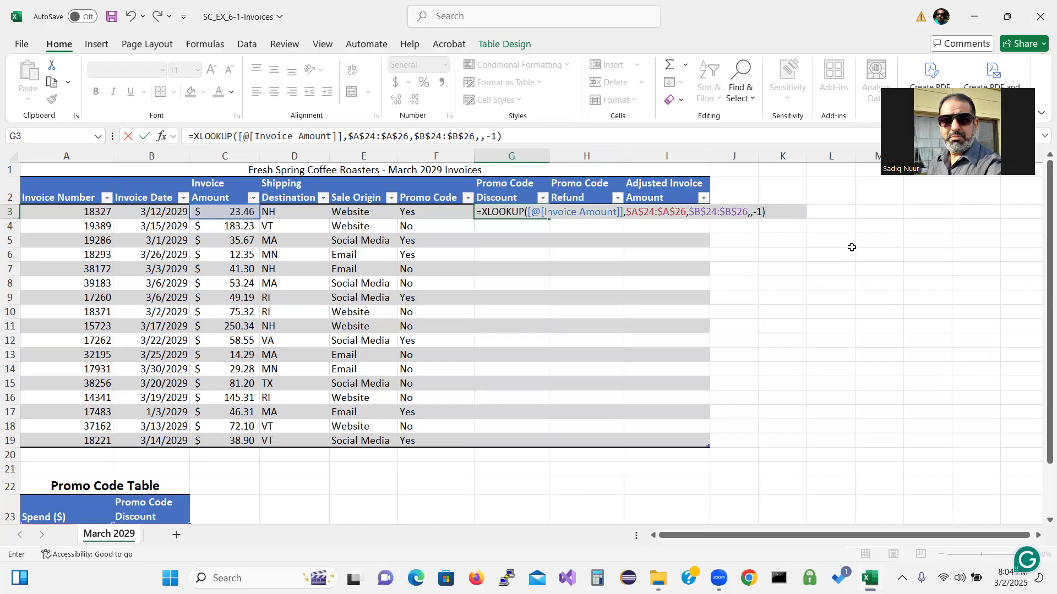
{"action": "key", "text": "Return"}
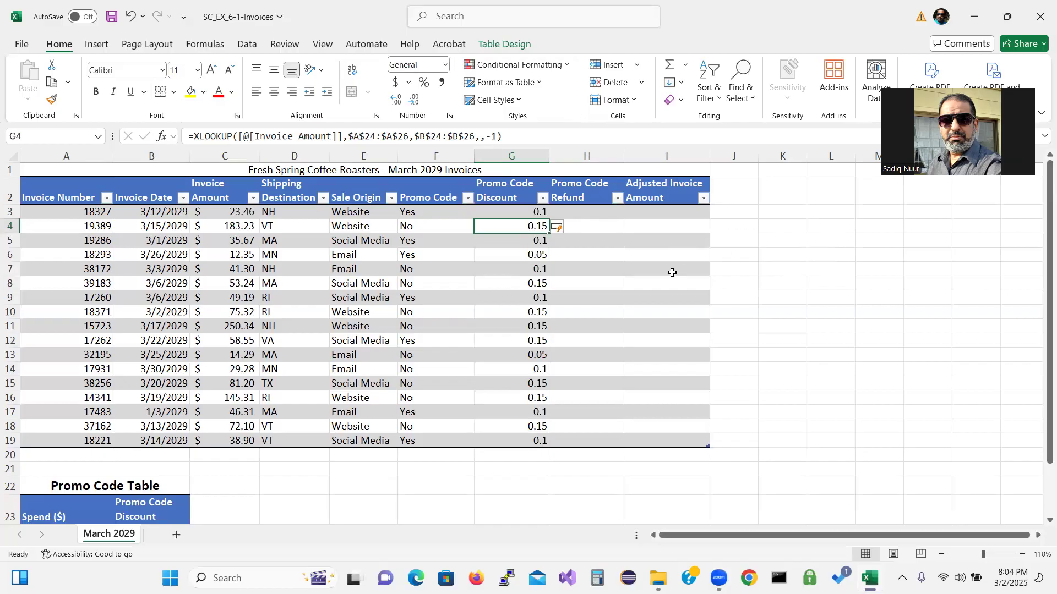
Step: Format the Promo Code Discount values in G3:G19 as percentages
{"action": "left_click", "coordinate": [499, 211]}
{"action": "left_click_drag", "start_coordinate": [499, 212], "coordinate": [526, 441]}
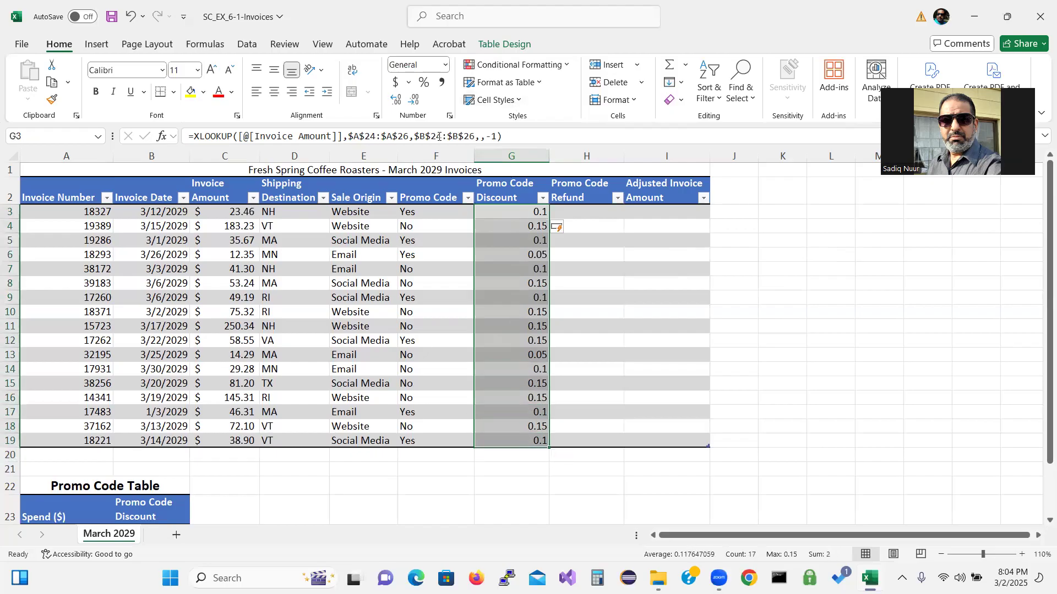
{"action": "left_click", "coordinate": [424, 82]}
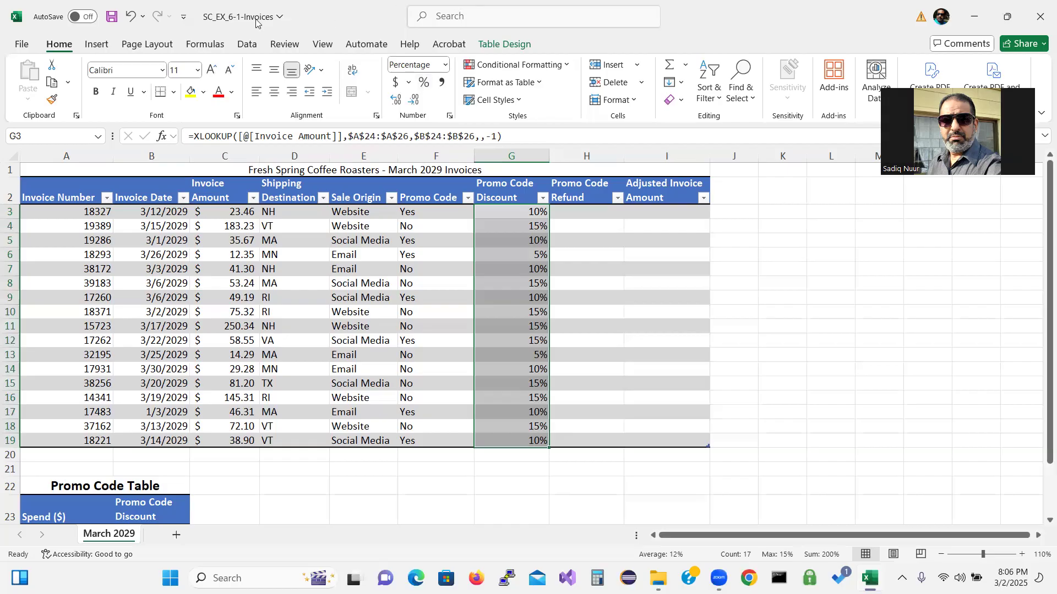
{"action": "left_click", "coordinate": [603, 221]}
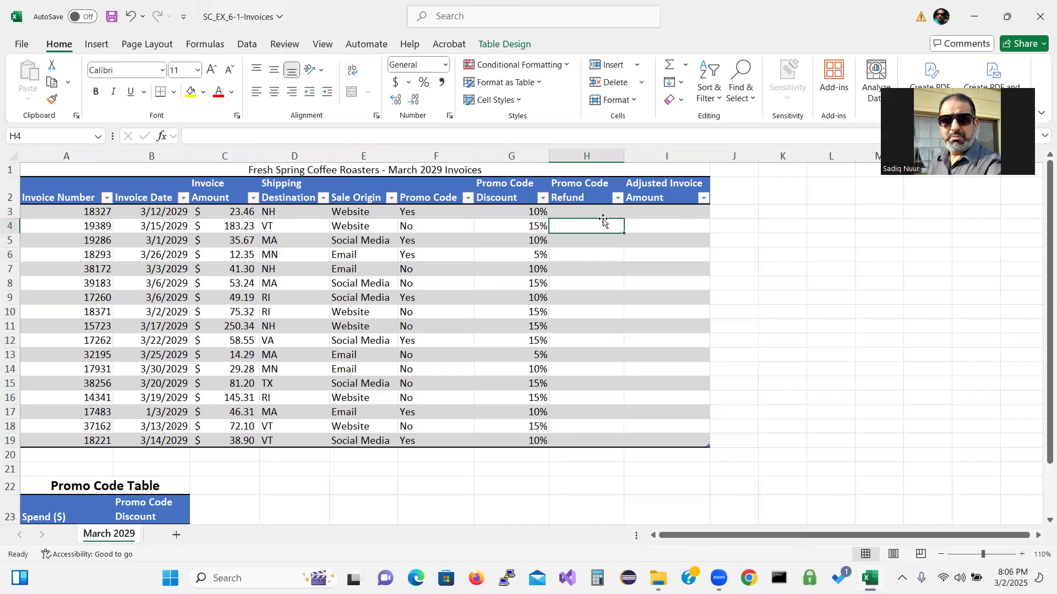
{"action": "left_click", "coordinate": [603, 213]}
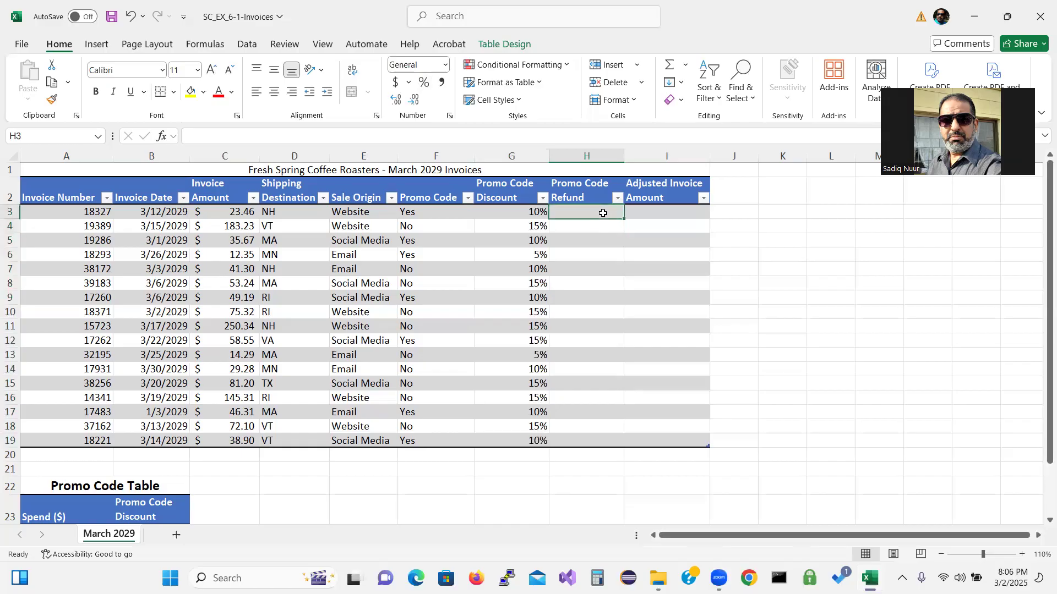
{"action": "type", "text": "=if"}
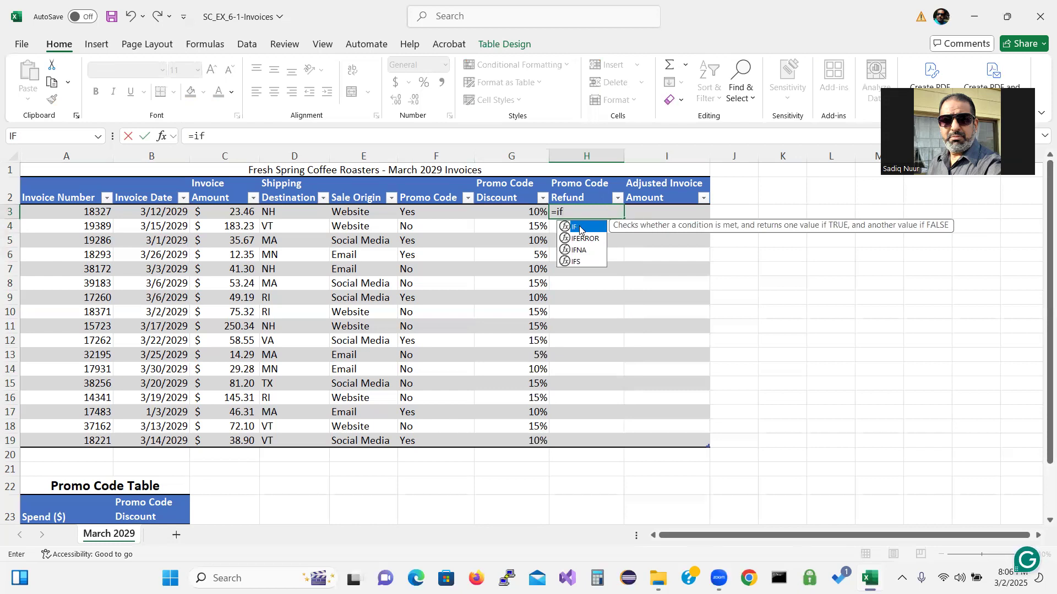
{"action": "double_click", "coordinate": [580, 227]}
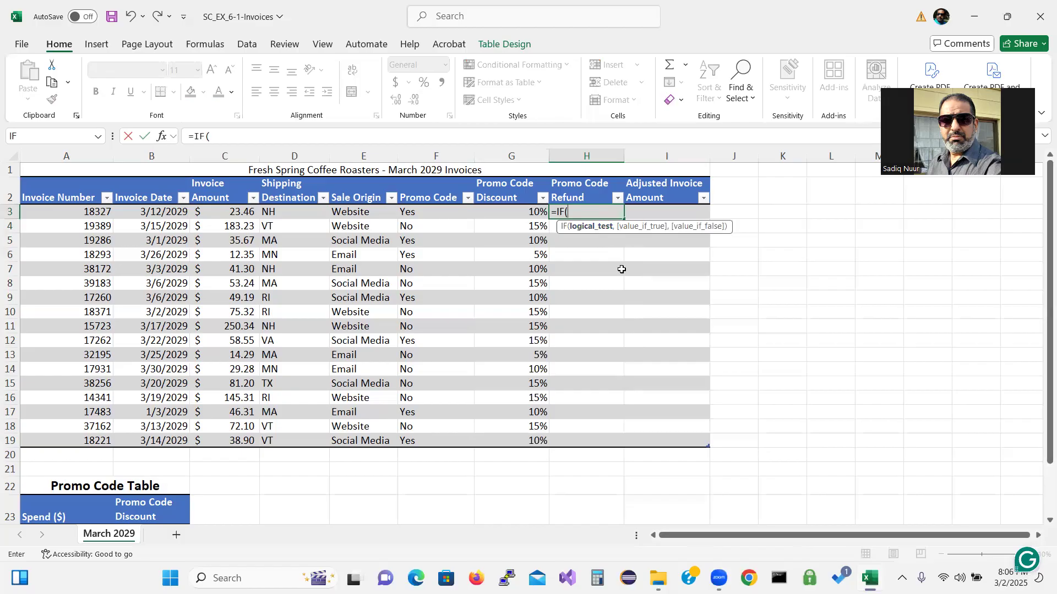
{"action": "type", "text": "["}
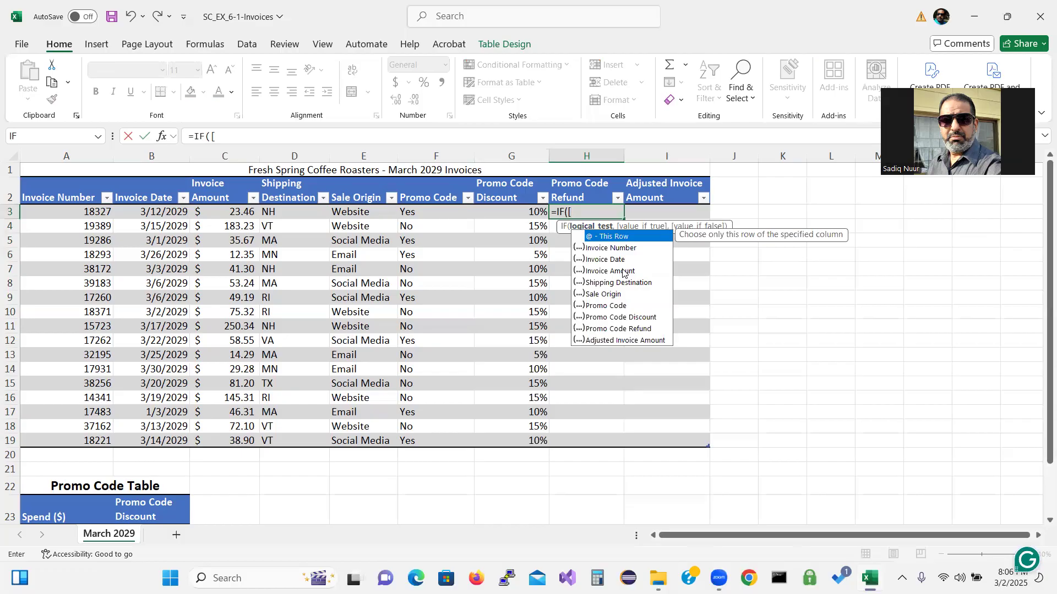
{"action": "left_click", "coordinate": [232, 213]}
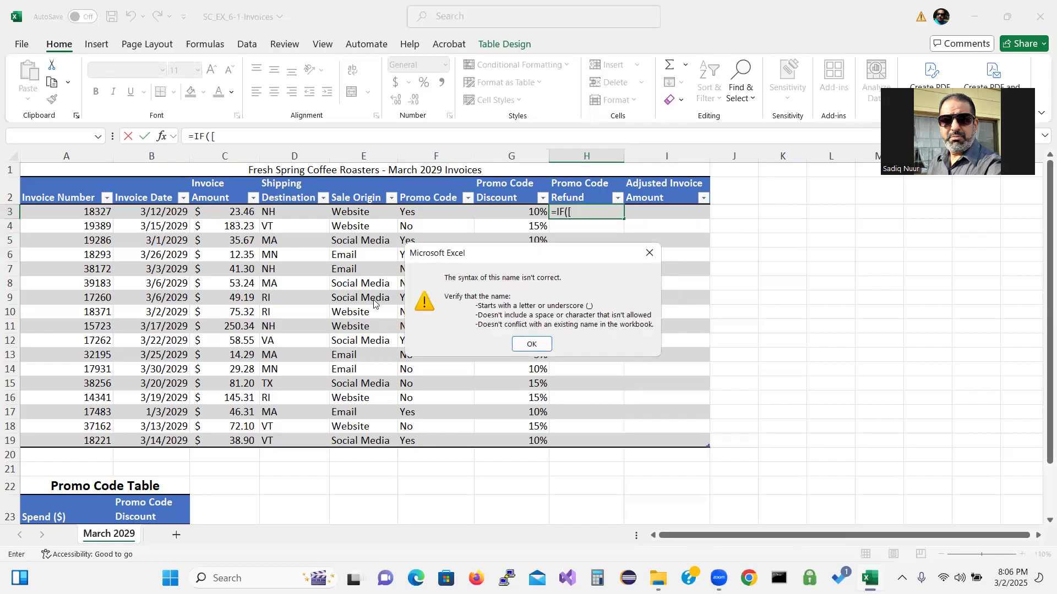
{"action": "left_click", "coordinate": [531, 345]}
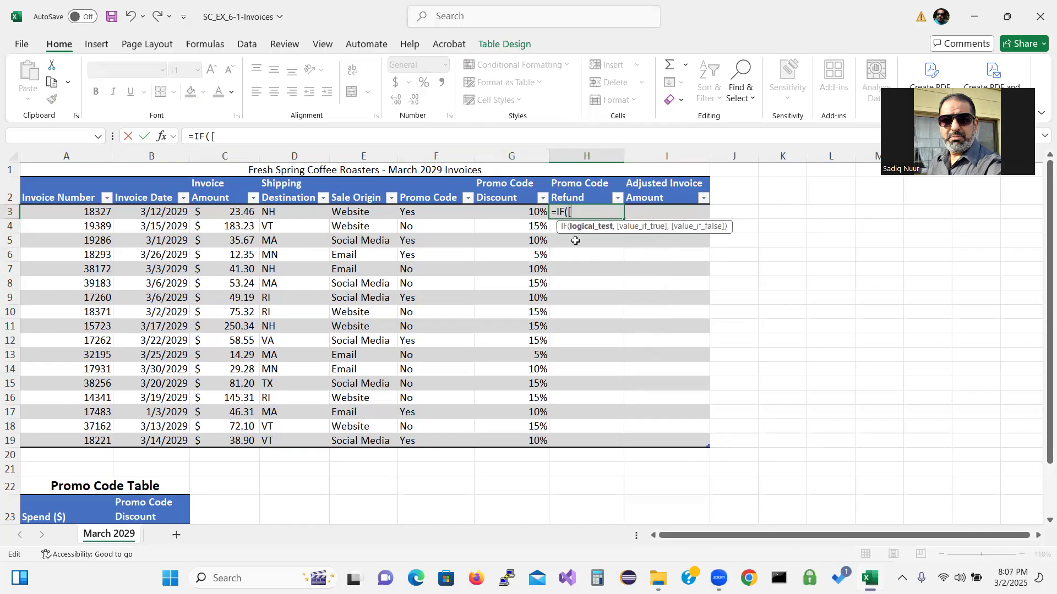
{"action": "left_click", "coordinate": [239, 217]}
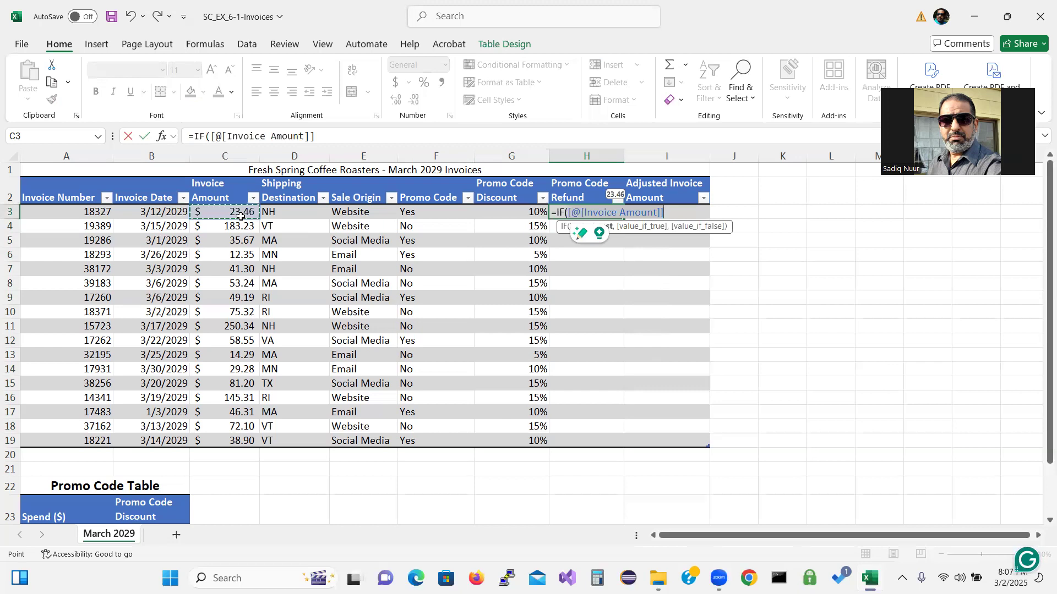
{"action": "type", "text": "=\"Yes"}
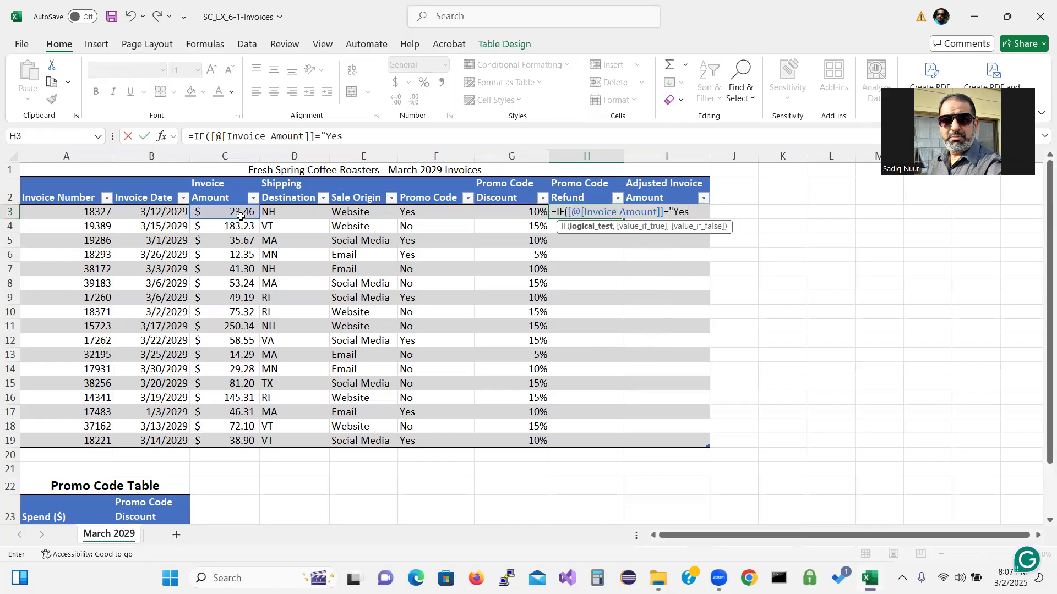
{"action": "type", "text": "\""}
{"action": "left_click", "coordinate": [554, 214]}
{"action": "key", "text": "shift+End"}
{"action": "key", "text": "Delete"}
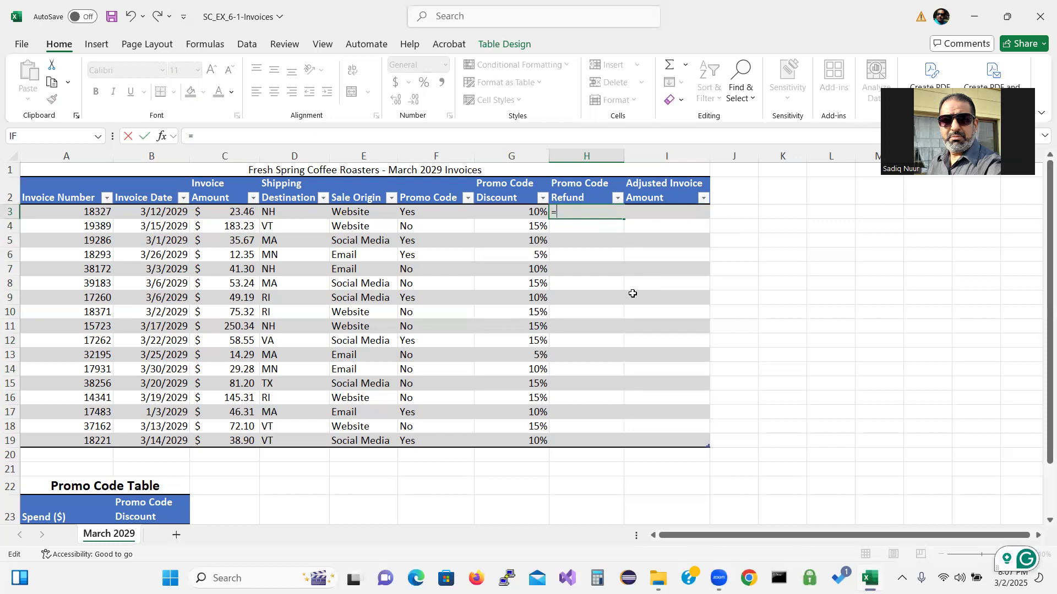
Step: Begin the Promo Code Refund formula in H3 with an IF function testing whether this row's Promo Code equals "Yes"
{"action": "type", "text": "if"}
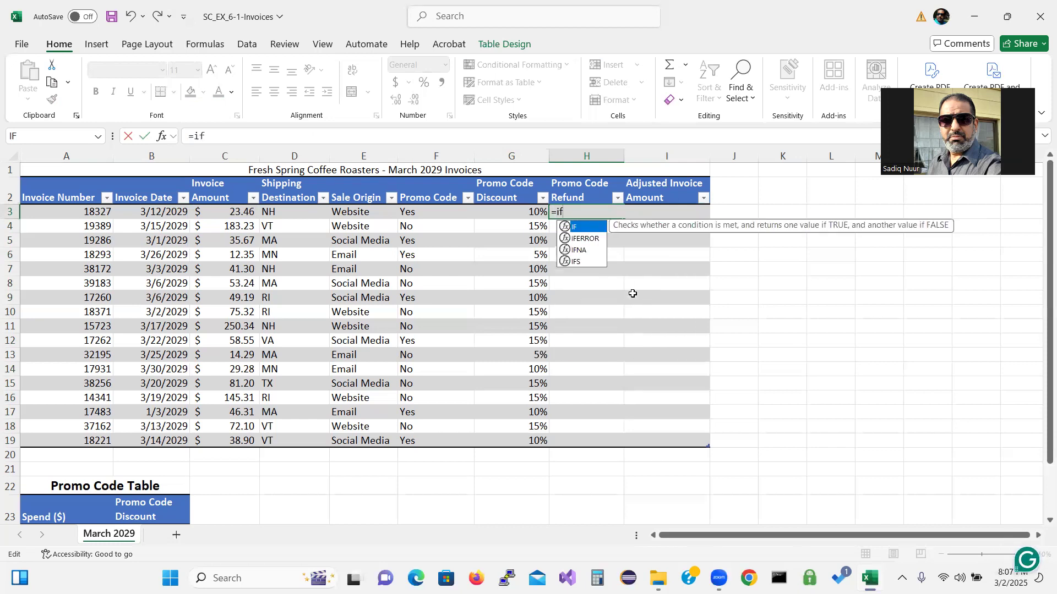
{"action": "double_click", "coordinate": [589, 230]}
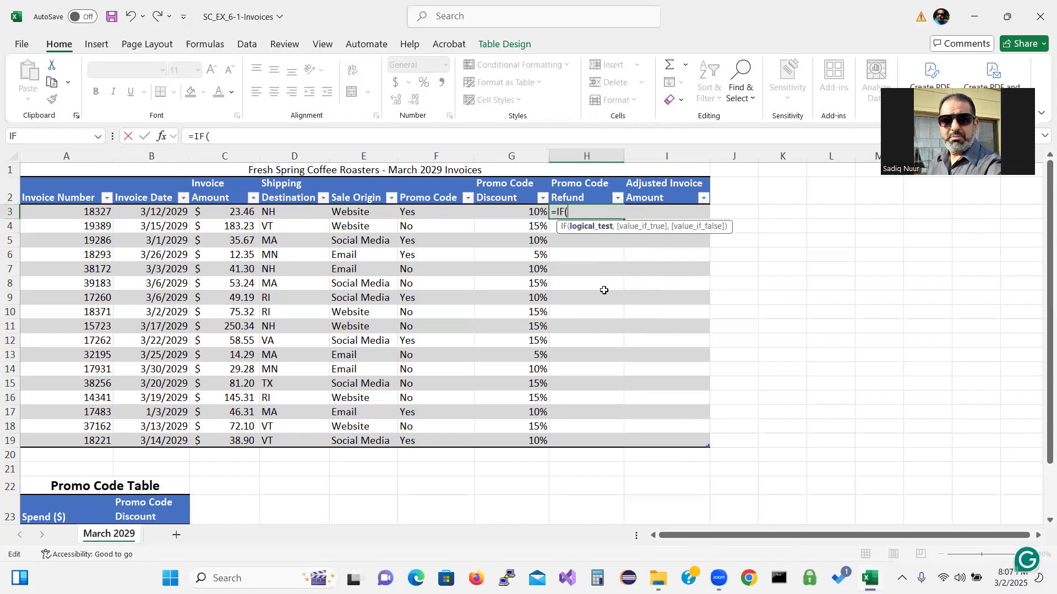
{"action": "type", "text": "["}
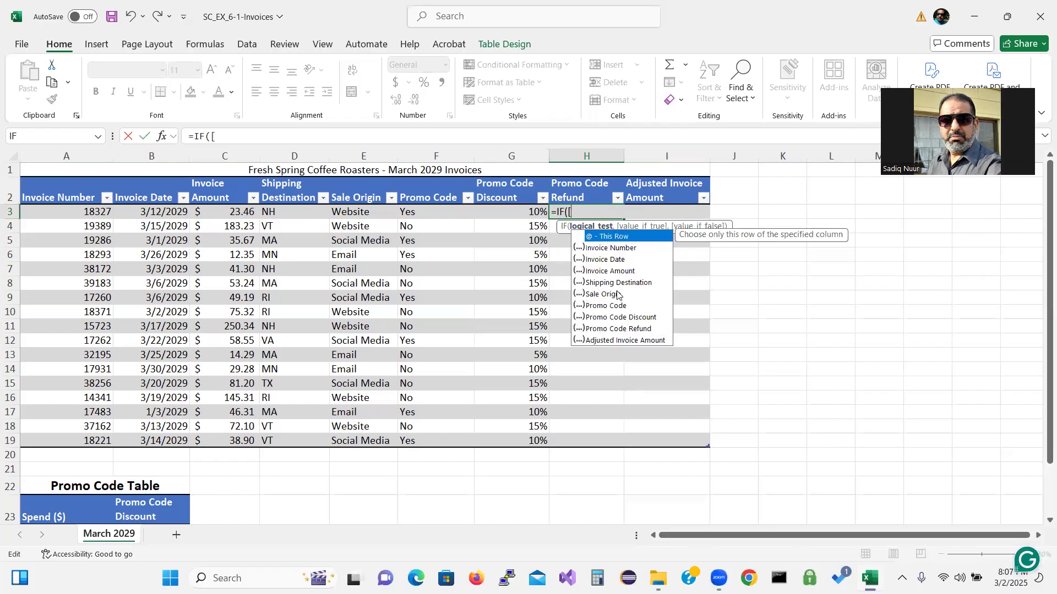
{"action": "double_click", "coordinate": [605, 236]}
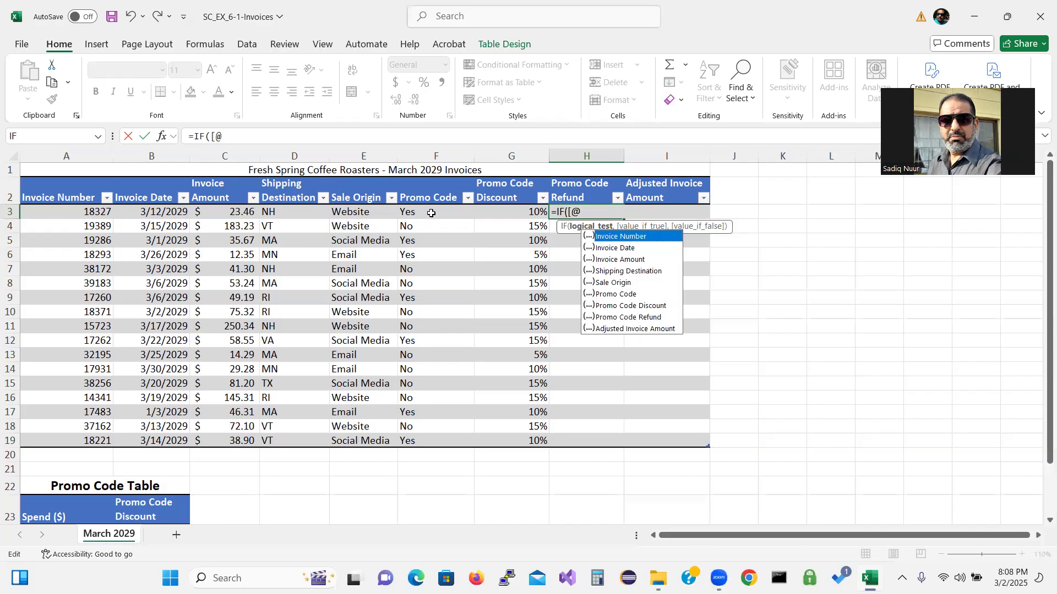
{"action": "double_click", "coordinate": [619, 295]}
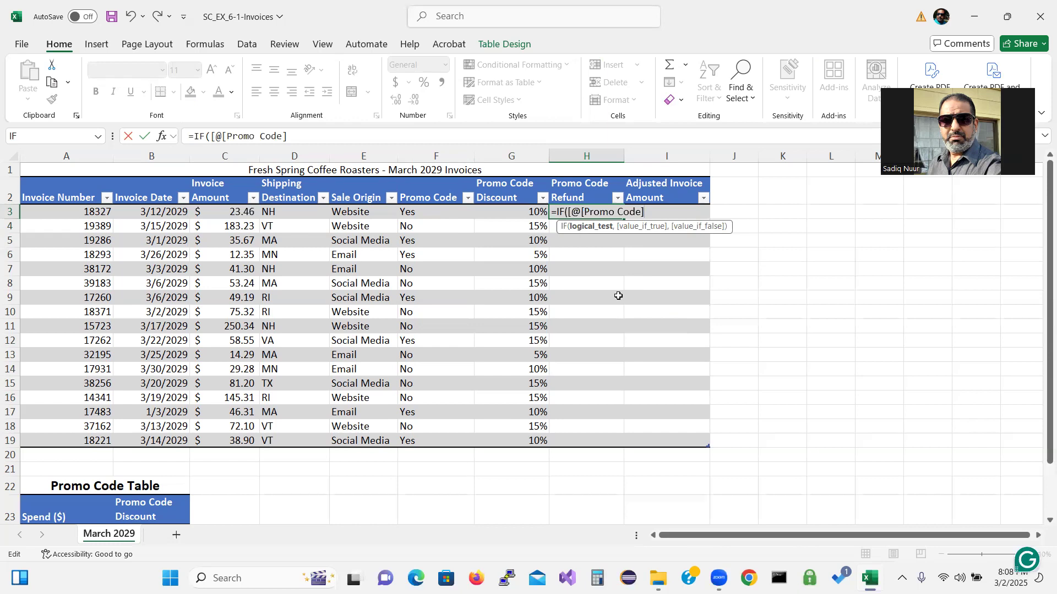
{"action": "type", "text": "=\"Yes\""}
Step: Begin the value_if_true argument with this row's Invoice Amount and a multiplication sign, closing the brackets of both column references
{"action": "type", "text": "["}
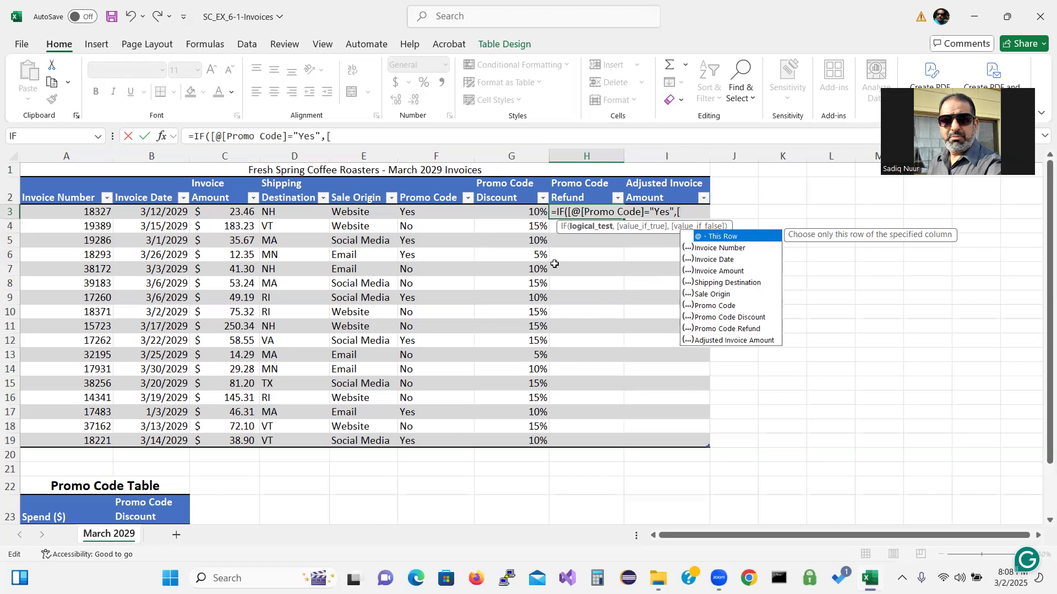
{"action": "double_click", "coordinate": [718, 238]}
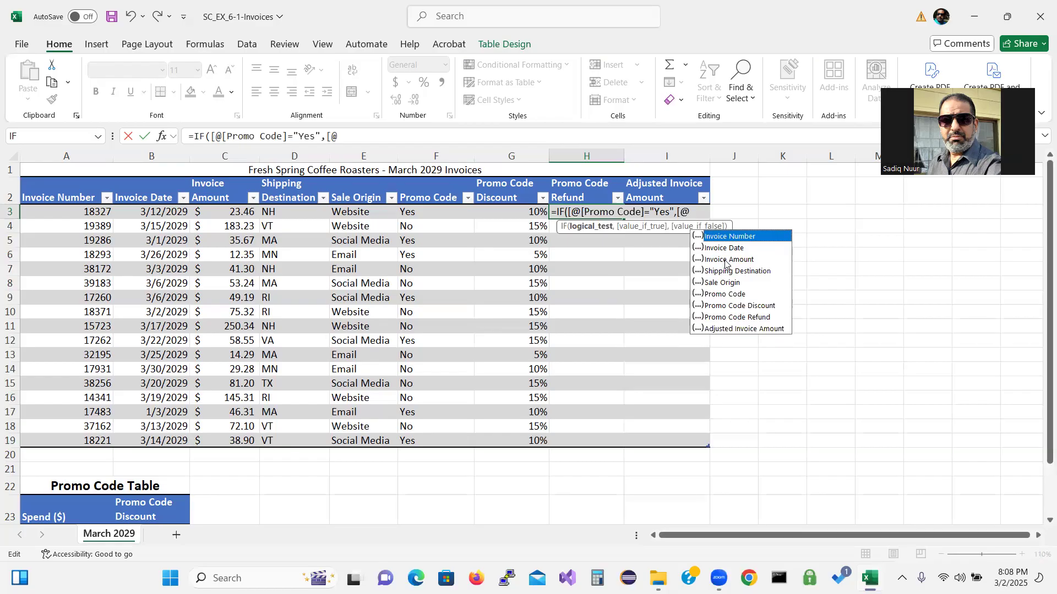
{"action": "double_click", "coordinate": [728, 260]}
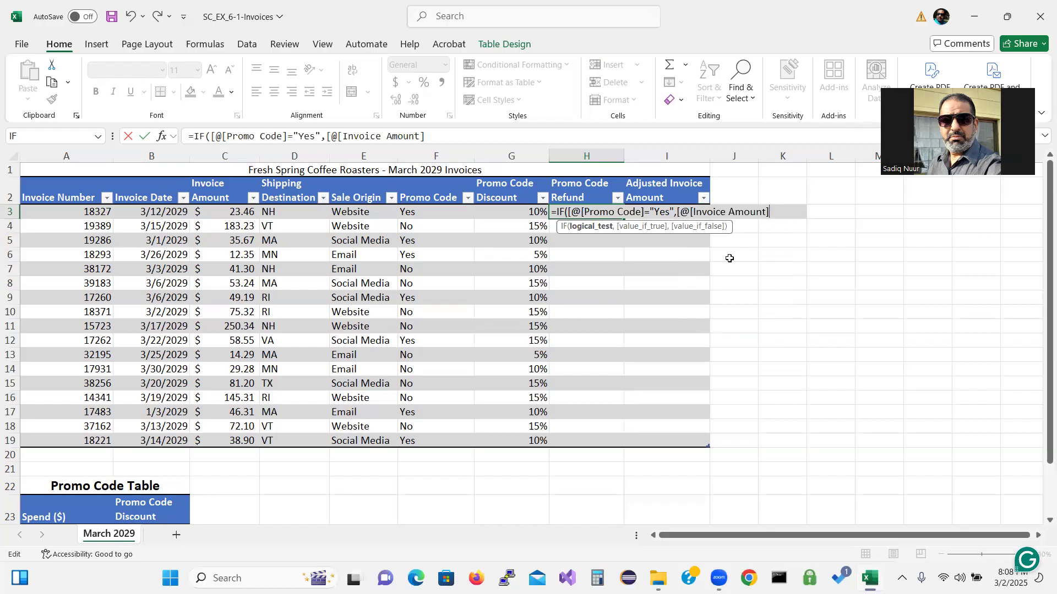
{"action": "type", "text": "*"}
{"action": "left_click", "coordinate": [645, 212]}
{"action": "type", "text": "]*"}
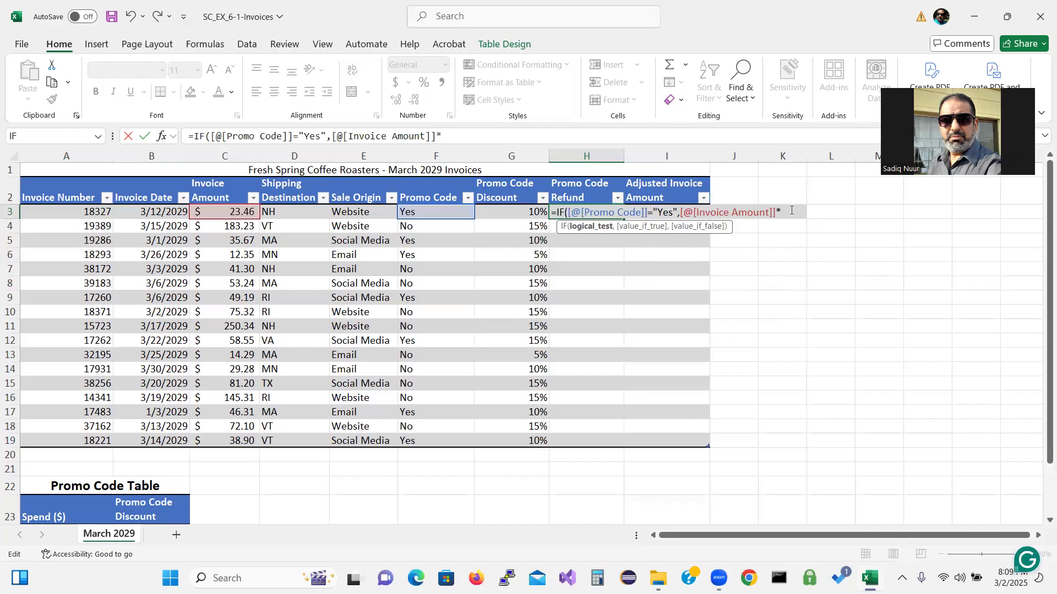
Step: Multiply the Invoice Amount by this row's Promo Code Discount, using the structured reference [@[Promo Code Discount]]
{"action": "type", "text": "["}
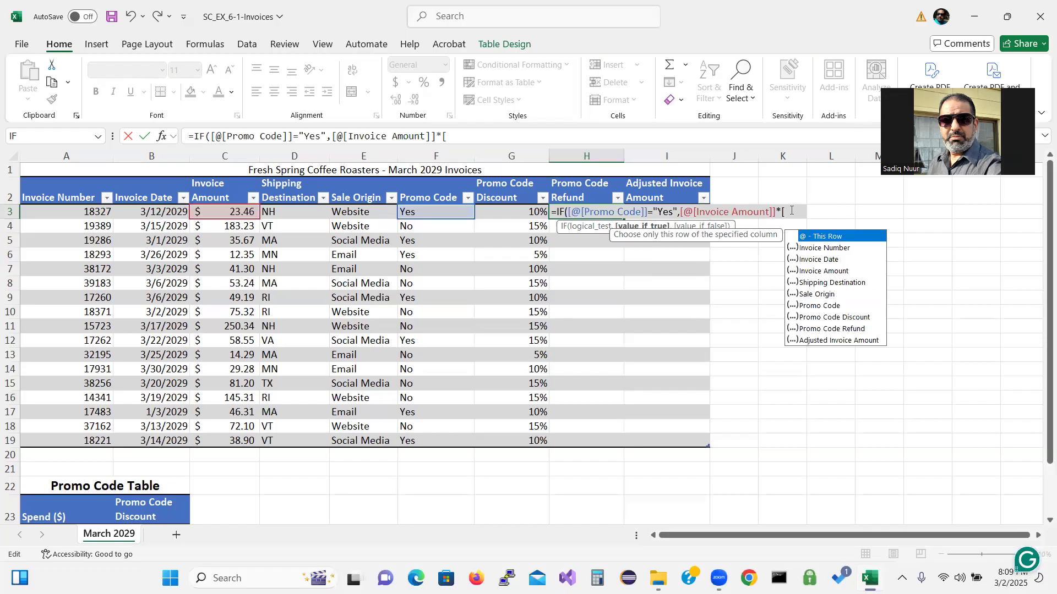
{"action": "left_click", "coordinate": [835, 241]}
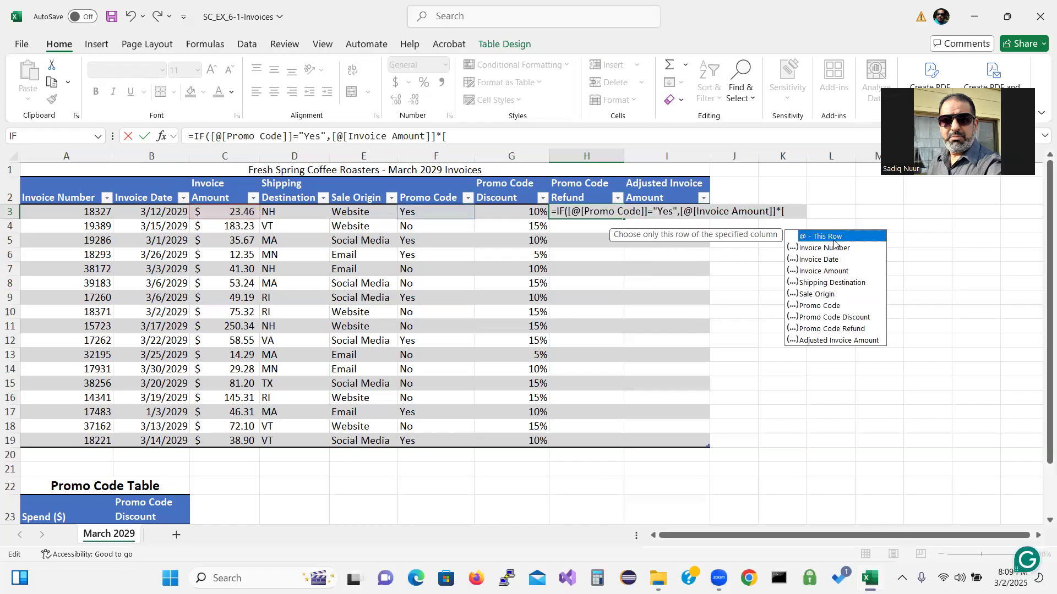
{"action": "double_click", "coordinate": [835, 241]}
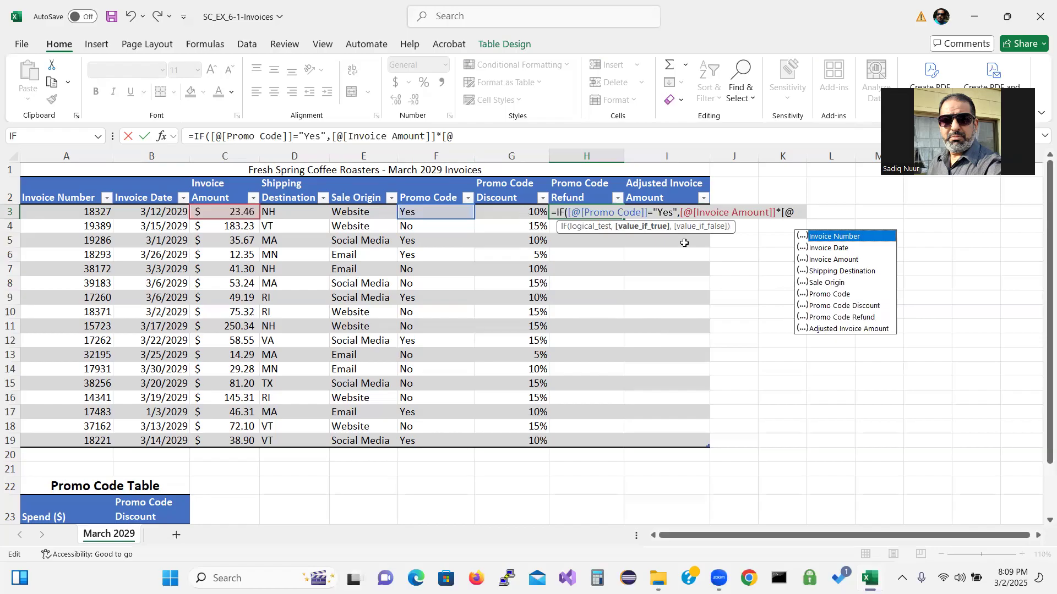
{"action": "double_click", "coordinate": [832, 306]}
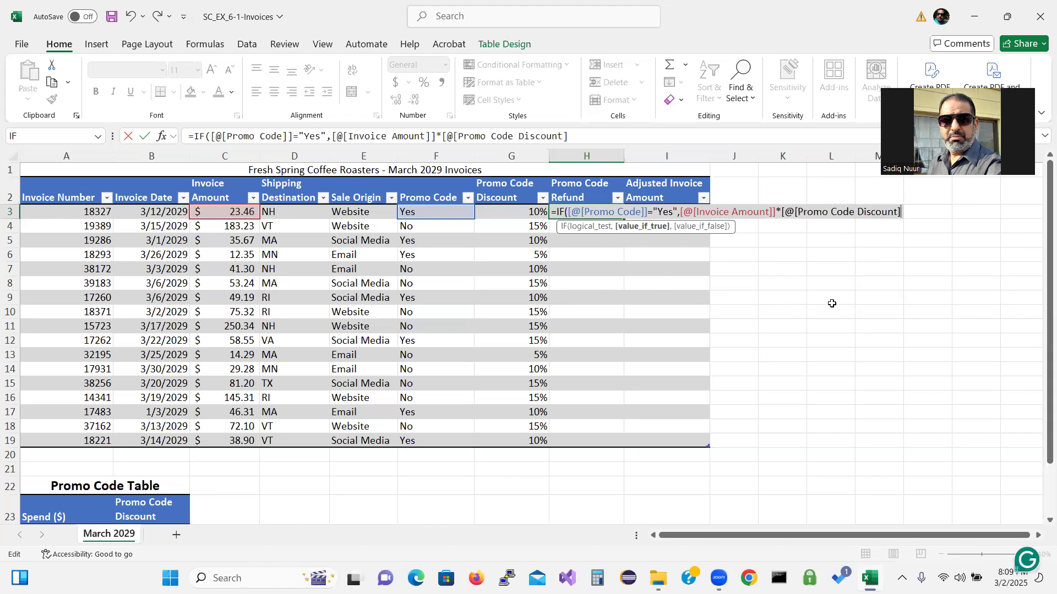
{"action": "type", "text": "]"}
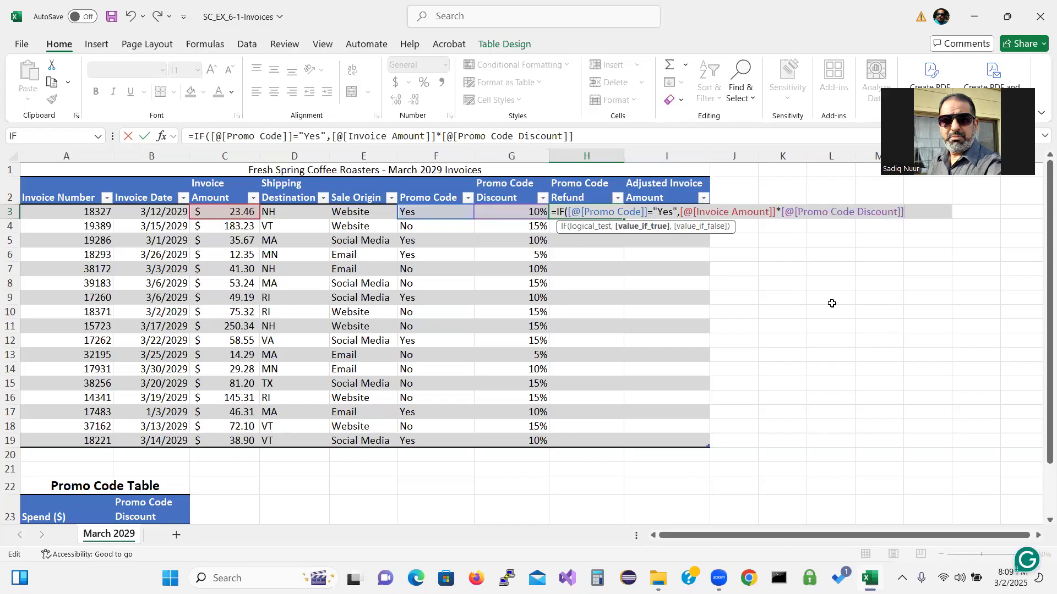
Step: Set the IF function's value_if_false to 0 and complete the Promo Code Refund formula
{"action": "type", "text": ","}
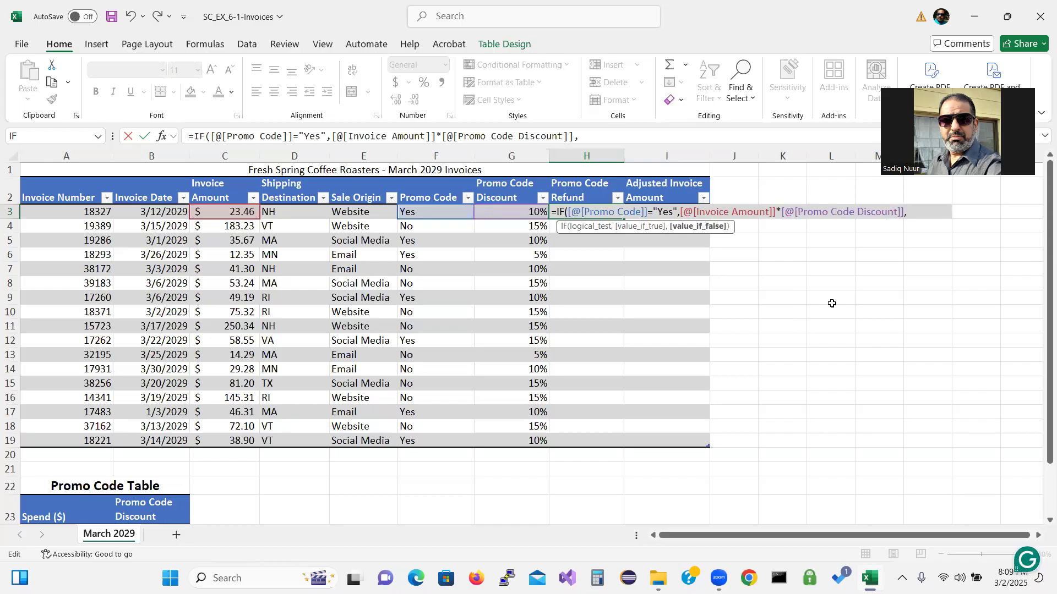
{"action": "type", "text": "0)"}
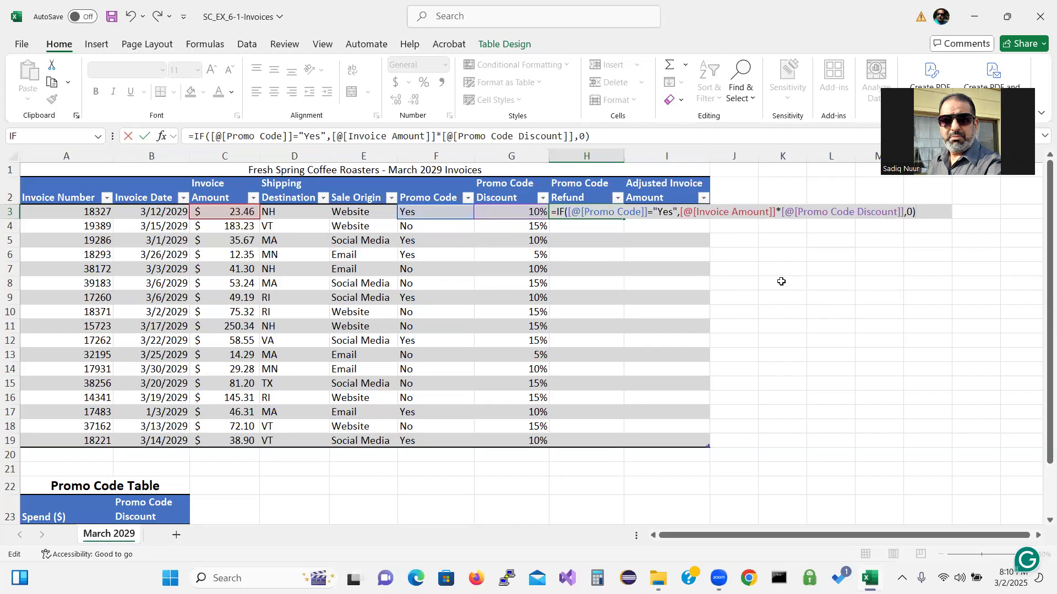
{"action": "key", "text": "Return"}
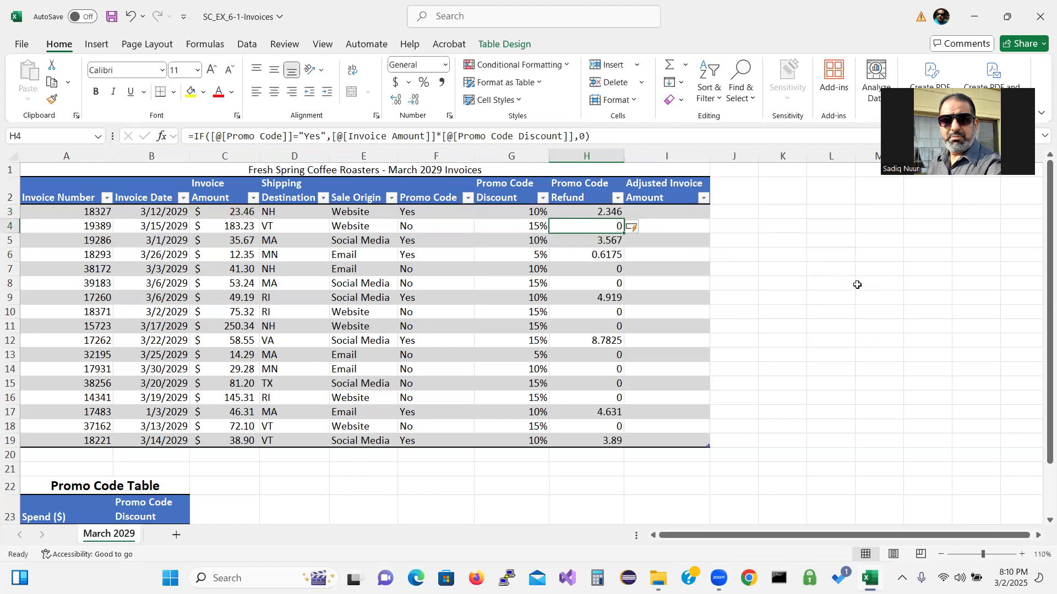
Step: Format the Promo Code Refund values in H3:H19 with the Accounting number format
{"action": "left_click", "coordinate": [583, 212]}
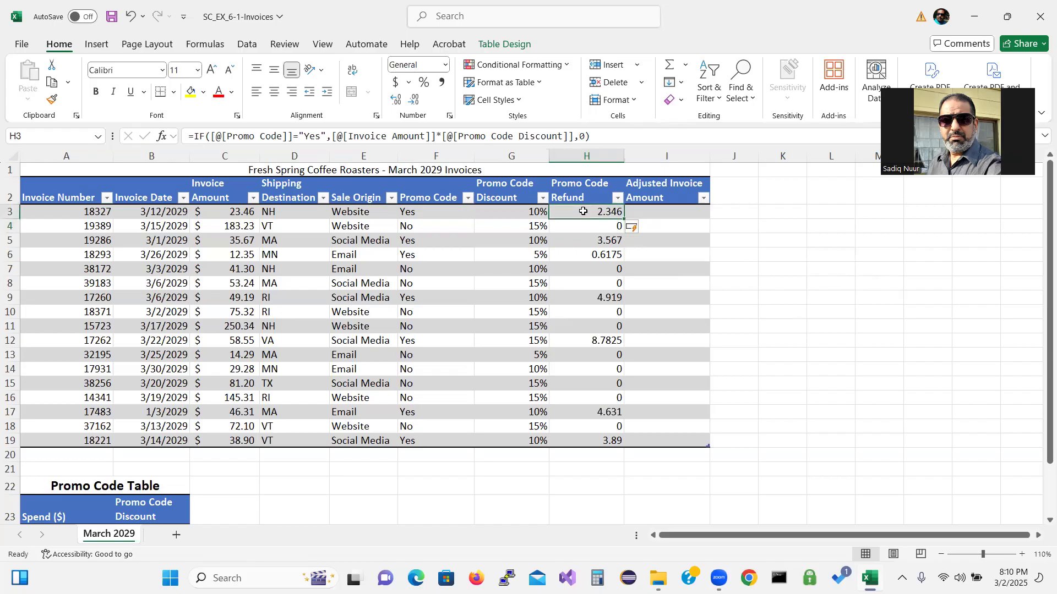
{"action": "left_click_drag", "start_coordinate": [582, 213], "coordinate": [585, 437]}
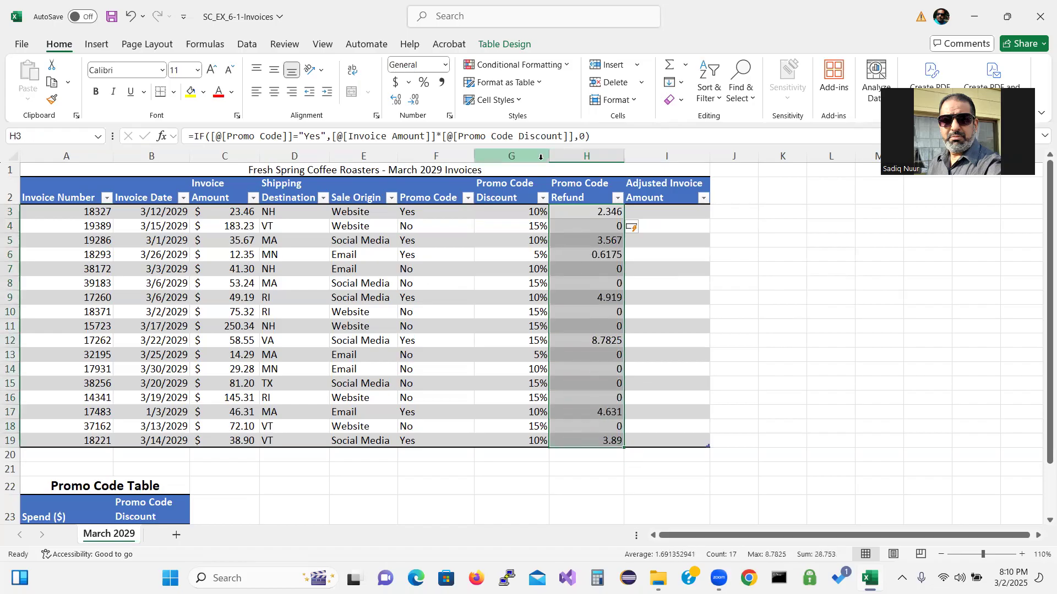
{"action": "left_click", "coordinate": [394, 83]}
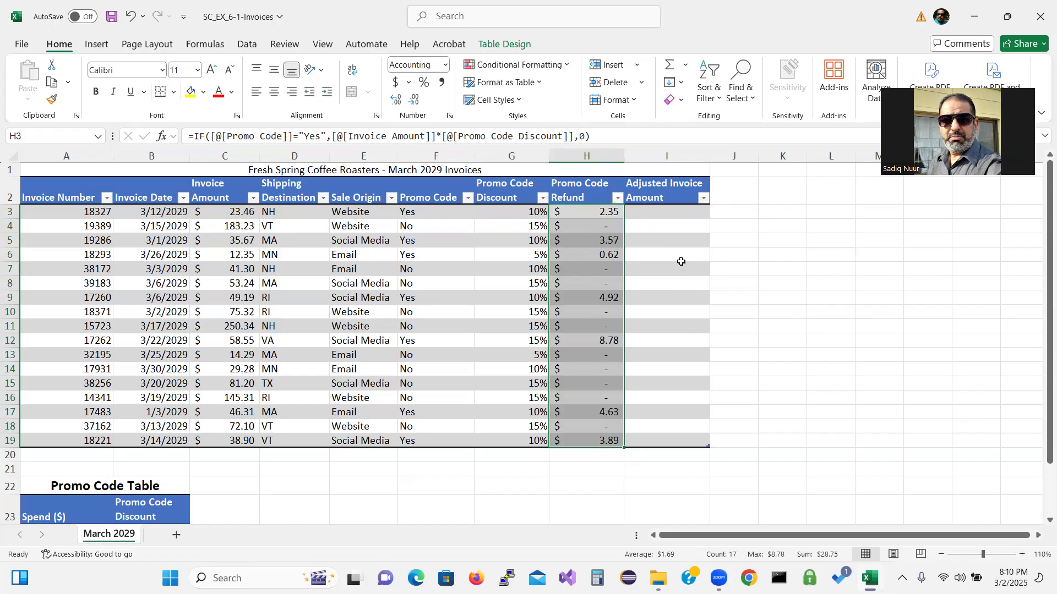
Step: Apply the Accounting number format to cell I3 in the Adjusted Invoice Amount column
{"action": "right_click", "coordinate": [673, 215]}
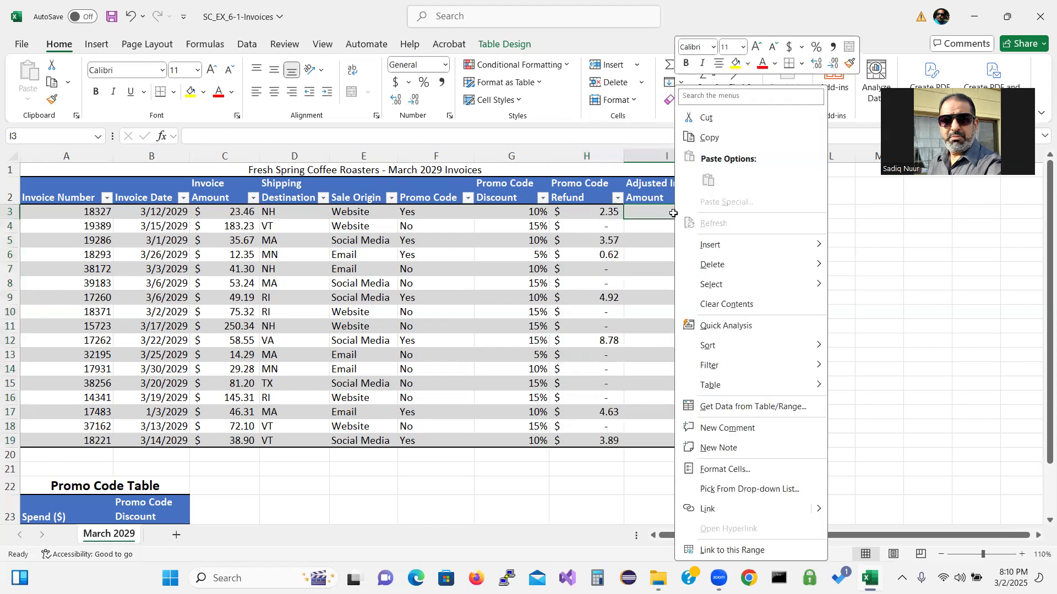
{"action": "left_click", "coordinate": [673, 213]}
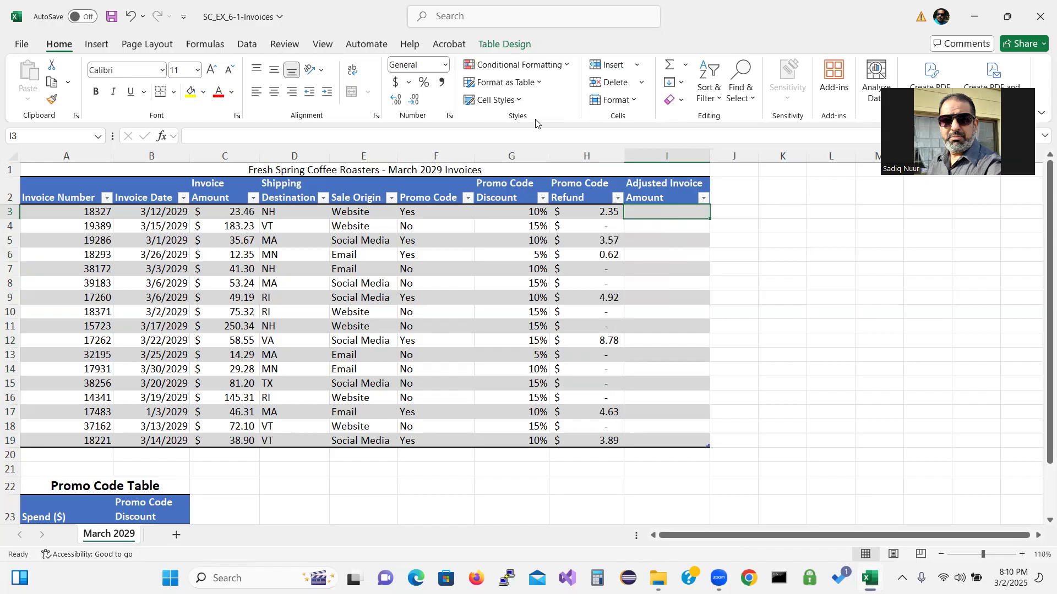
{"action": "left_click", "coordinate": [446, 66]}
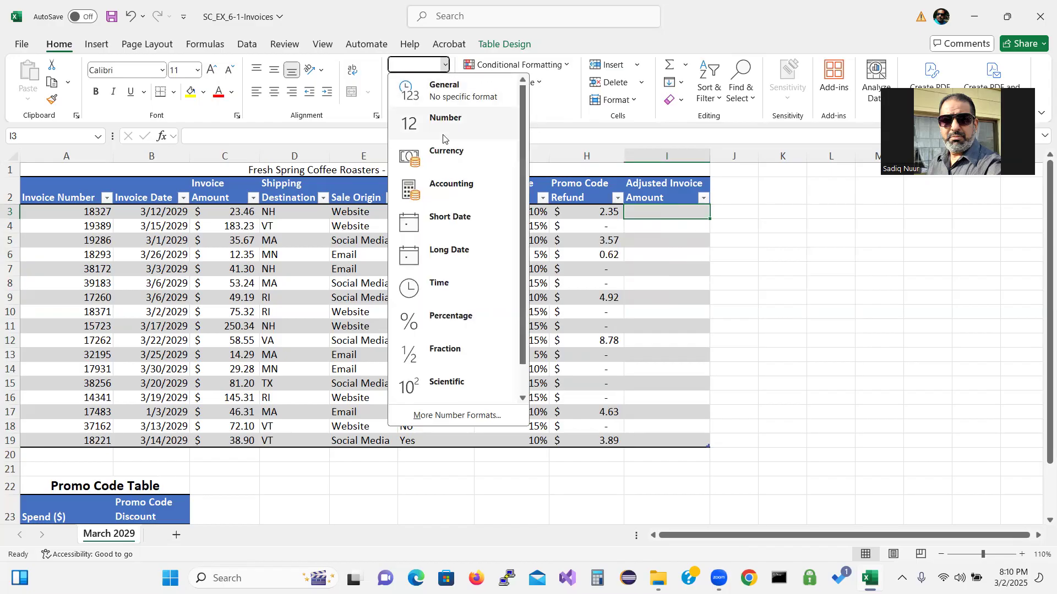
{"action": "left_click", "coordinate": [444, 187]}
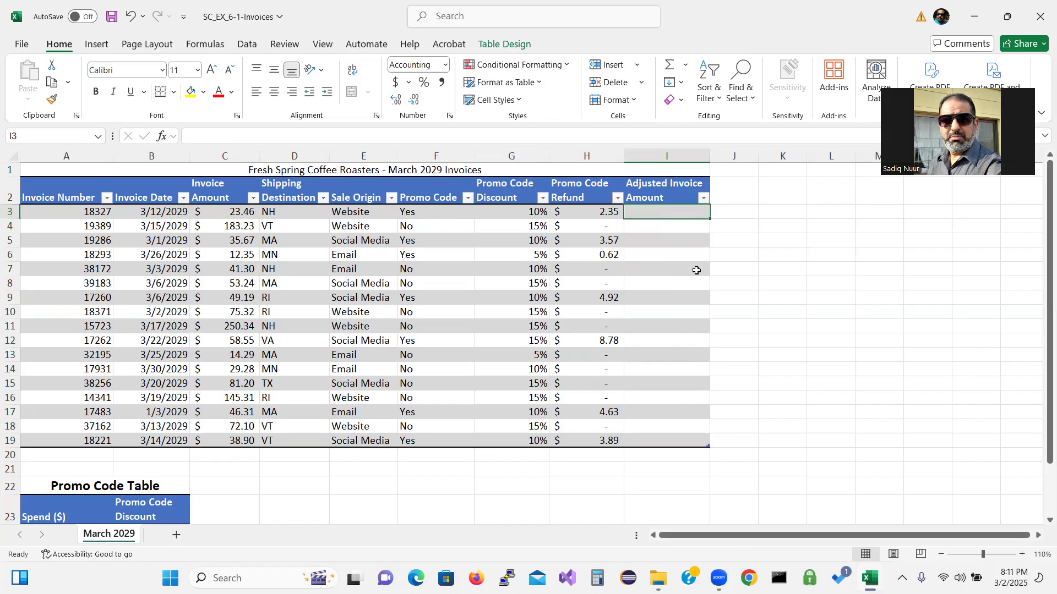
Step: Start the Adjusted Invoice Amount formula in I3 with this row's Invoice Amount, using the structured reference [@[Invoice Amount]]
{"action": "type", "text": "="}
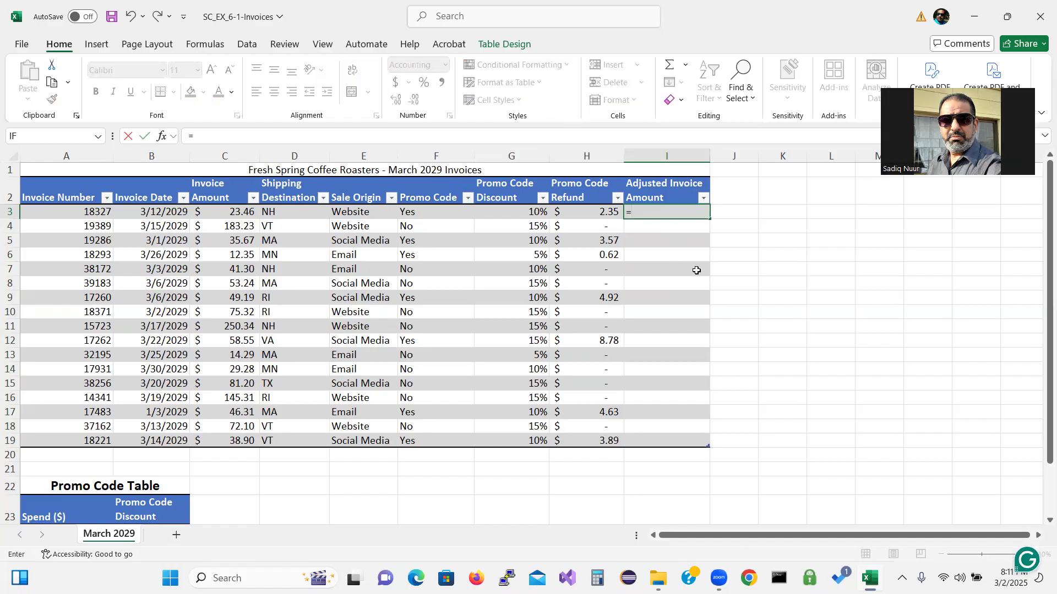
{"action": "type", "text": "["}
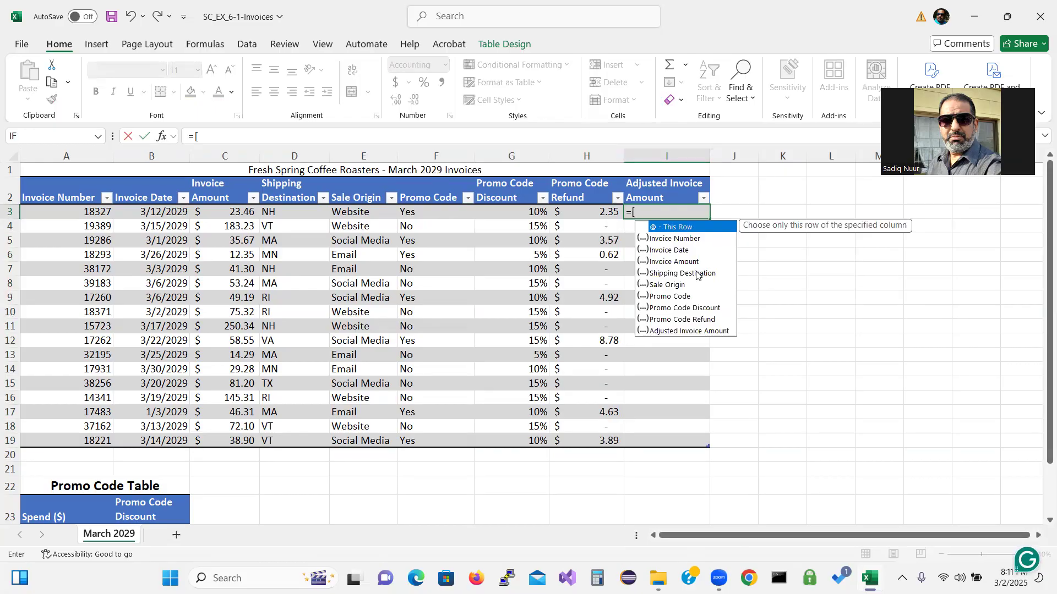
{"action": "left_click", "coordinate": [235, 213]}
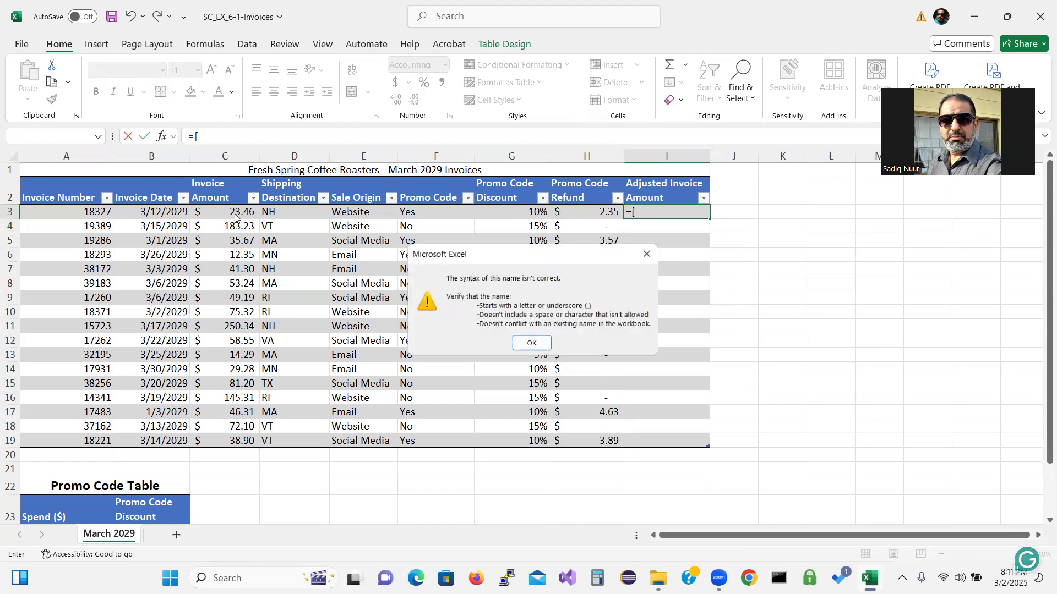
{"action": "left_click", "coordinate": [526, 345]}
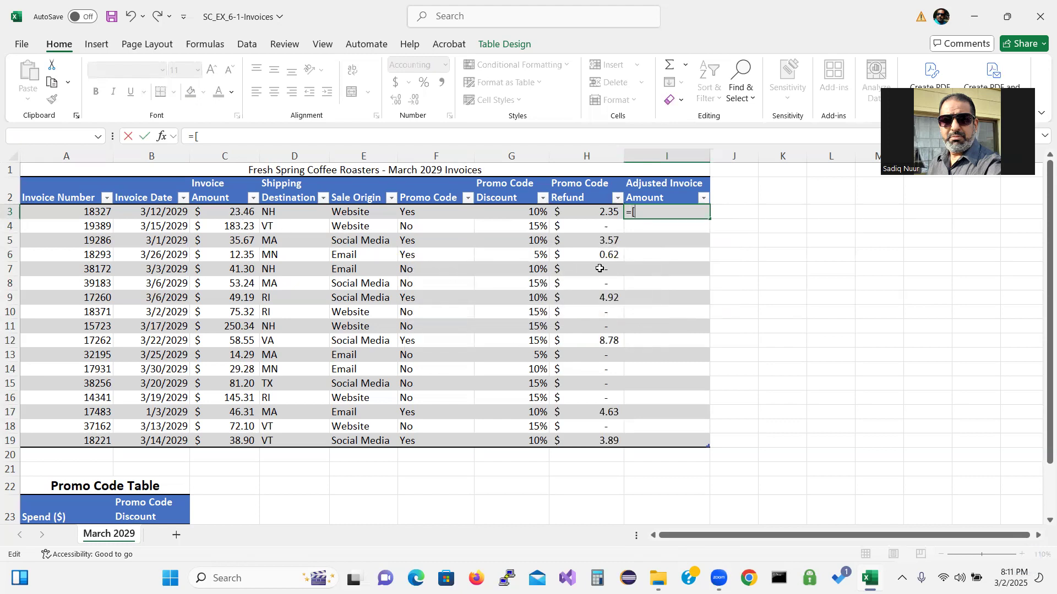
{"action": "left_click", "coordinate": [230, 213]}
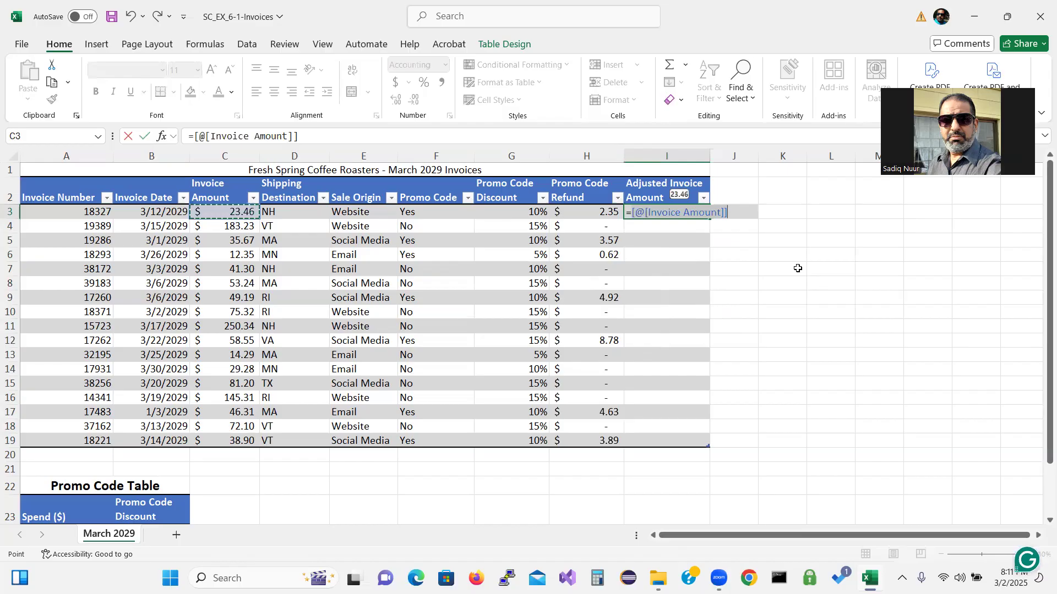
Step: Subtract this row's [@[Promo Code Refund]] to complete the Adjusted Invoice Amount formula, and review the formula in I3
{"action": "type", "text": "-"}
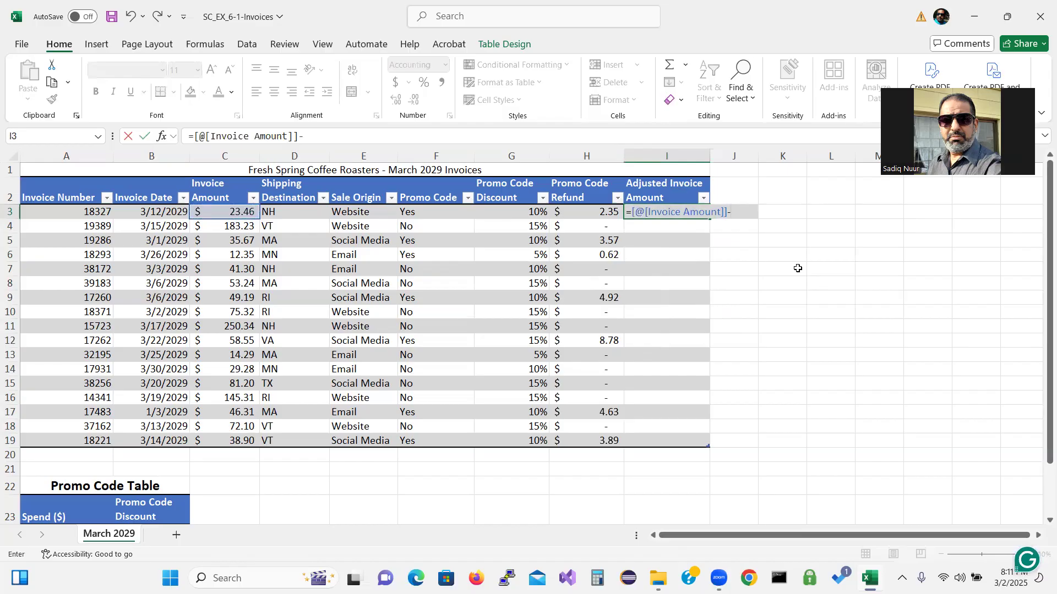
{"action": "type", "text": "["}
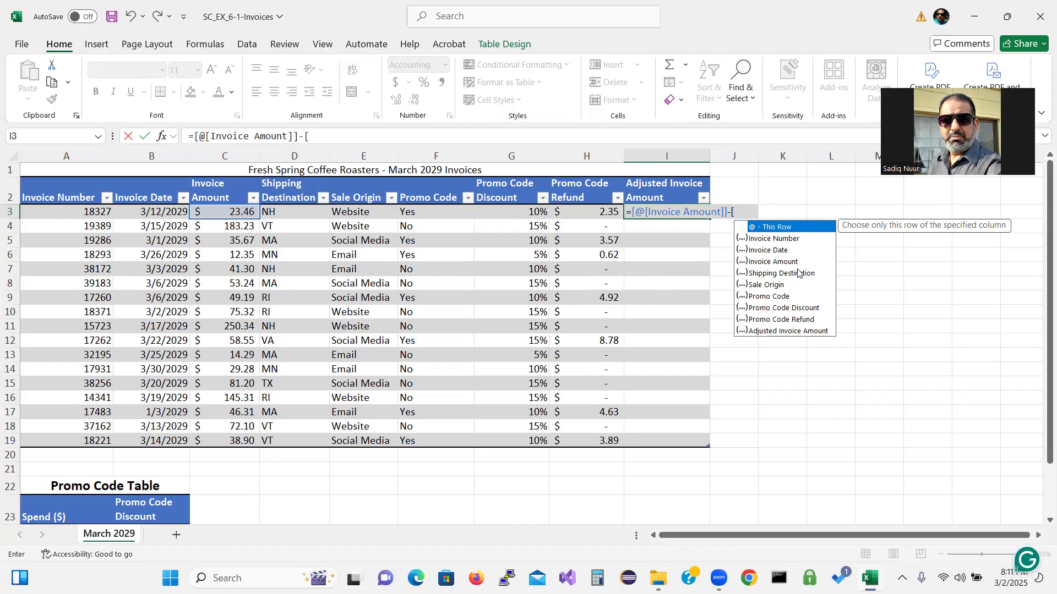
{"action": "left_click", "coordinate": [594, 215]}
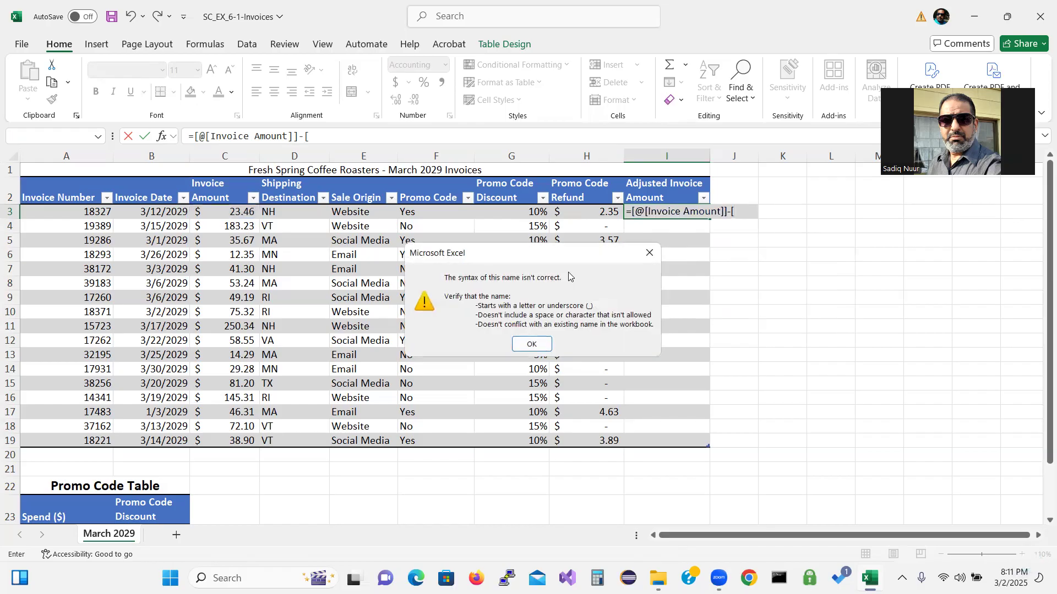
{"action": "left_click", "coordinate": [546, 343]}
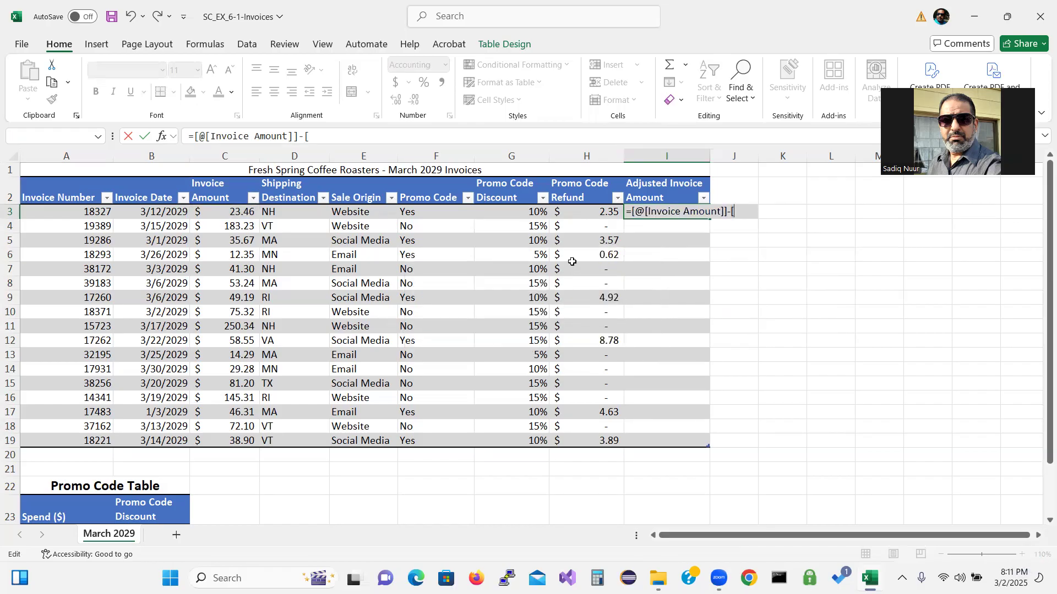
{"action": "left_click", "coordinate": [598, 214]}
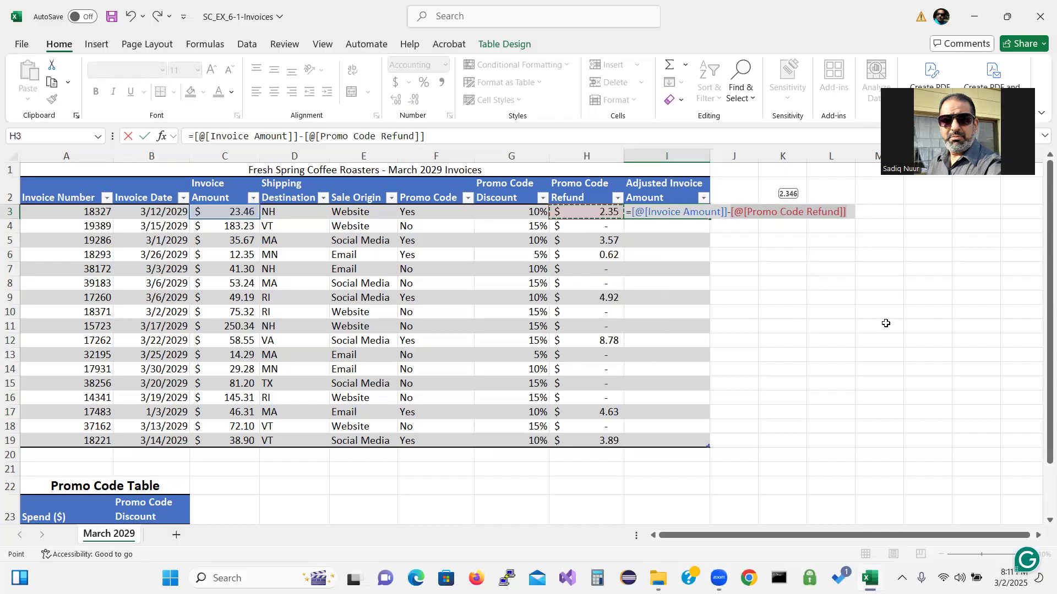
{"action": "key", "text": "Return"}
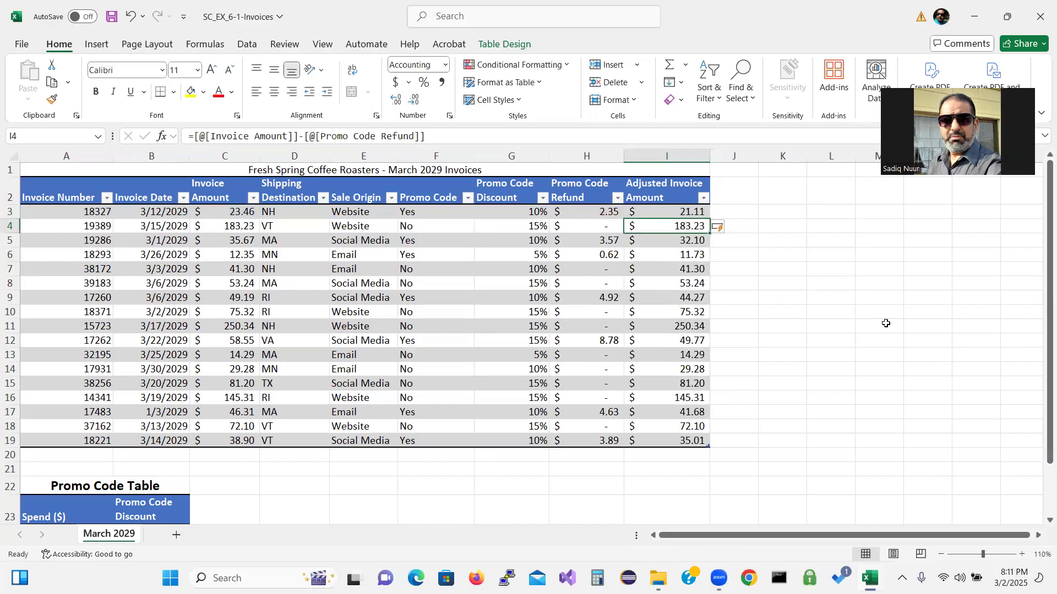
{"action": "left_click", "coordinate": [676, 213]}
{"action": "double_click", "coordinate": [675, 213]}
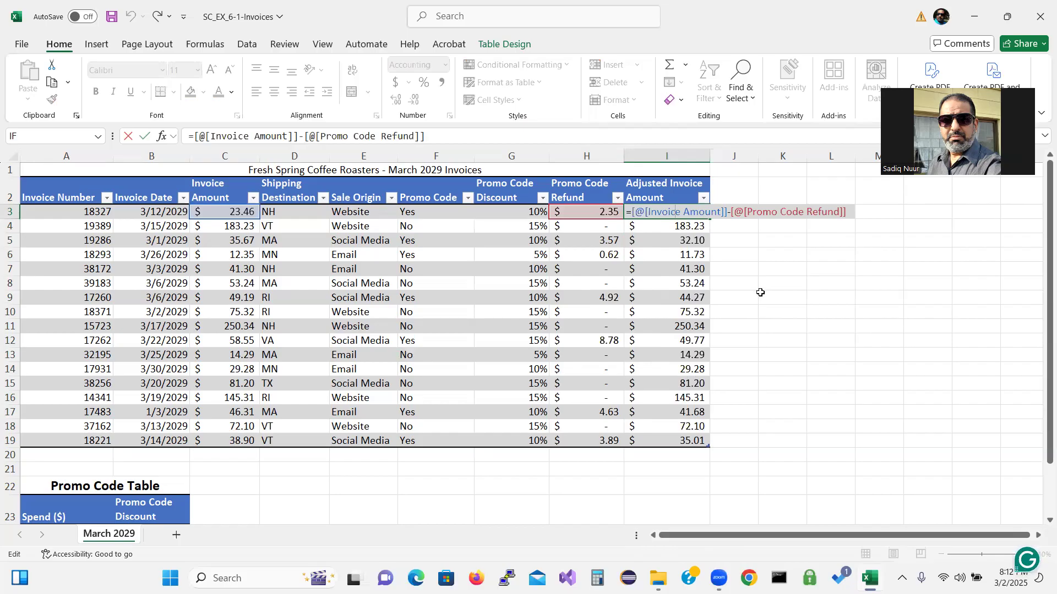
{"action": "key", "text": "Return"}
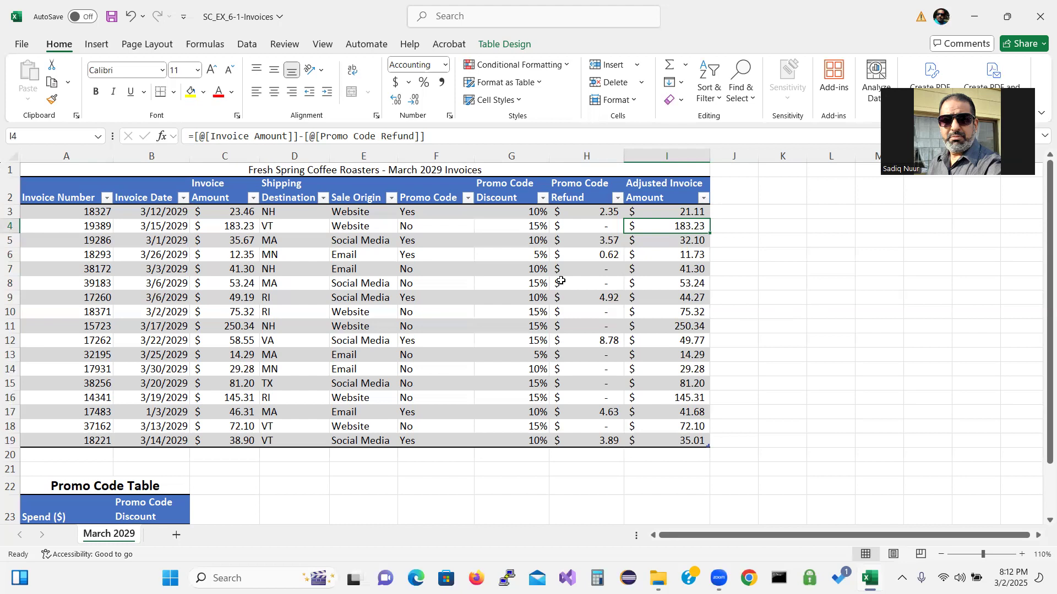
Step: Start a new conditional formatting rule for Promo Code Refund cells H3:H19, using Icon Sets with red, yellow and green circles
{"action": "left_click", "coordinate": [597, 211]}
{"action": "right_click", "coordinate": [596, 211]}
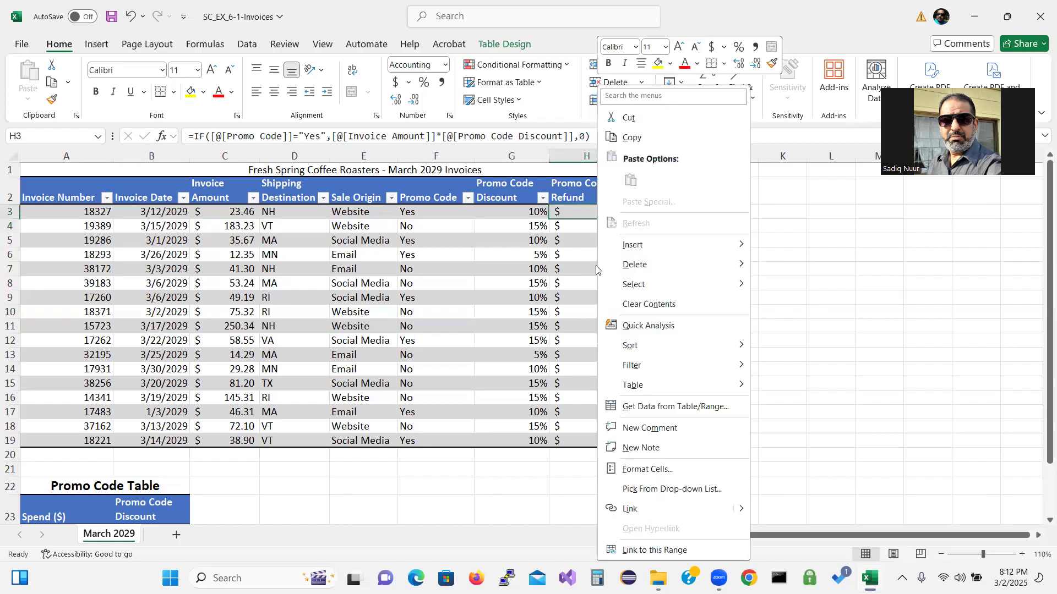
{"action": "key", "text": "Escape"}
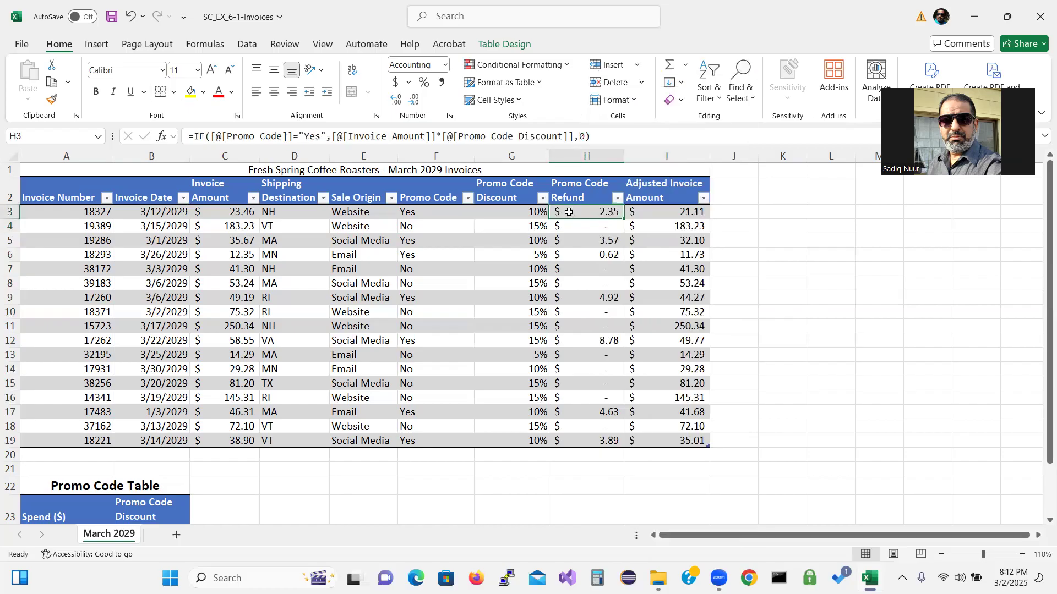
{"action": "left_click_drag", "start_coordinate": [593, 212], "coordinate": [615, 441]}
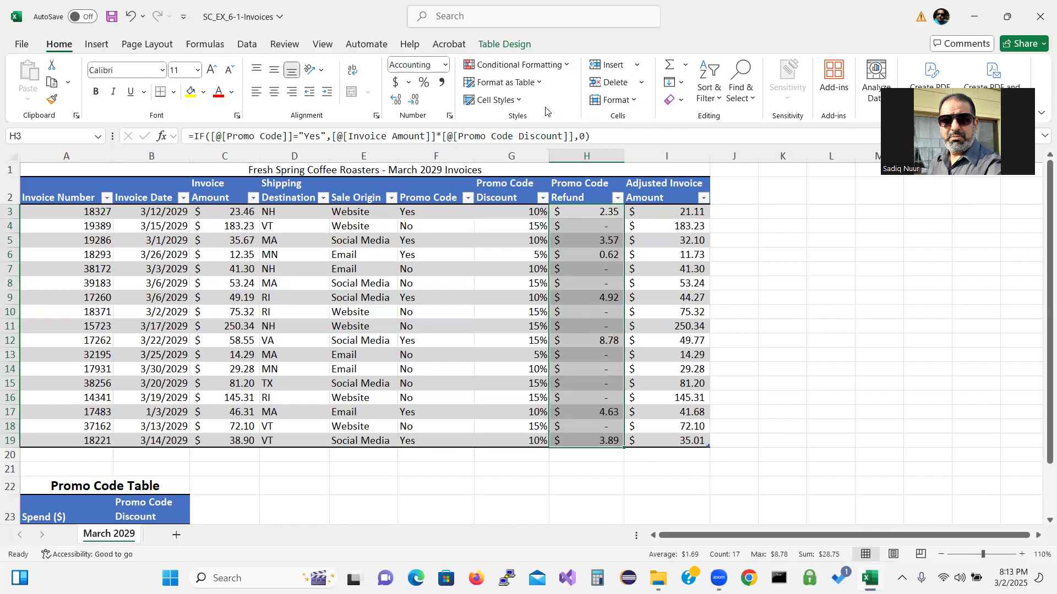
{"action": "key", "text": "ctrl+q"}
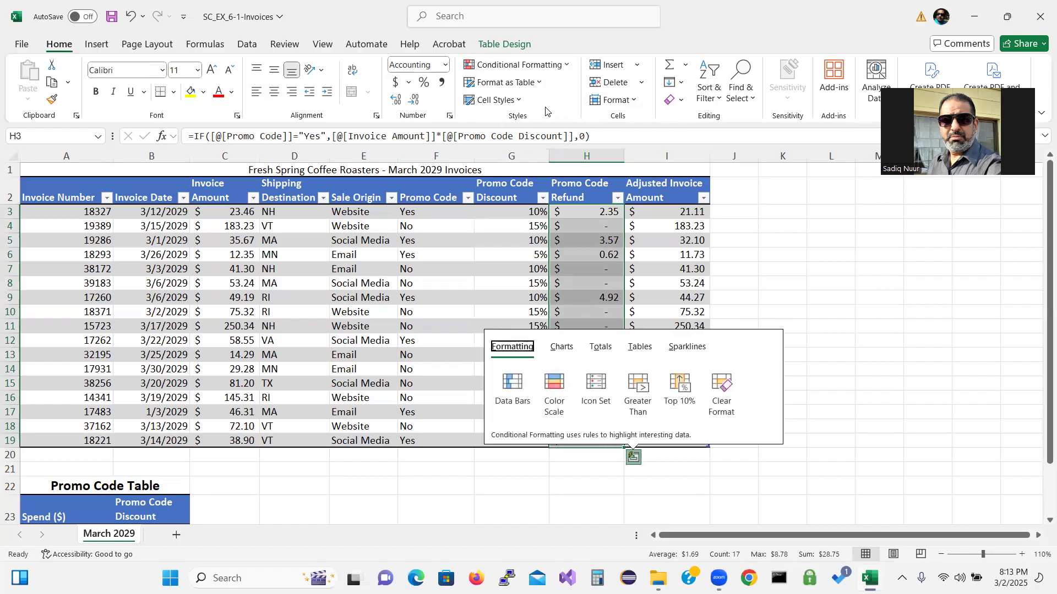
{"action": "left_click", "coordinate": [513, 67]}
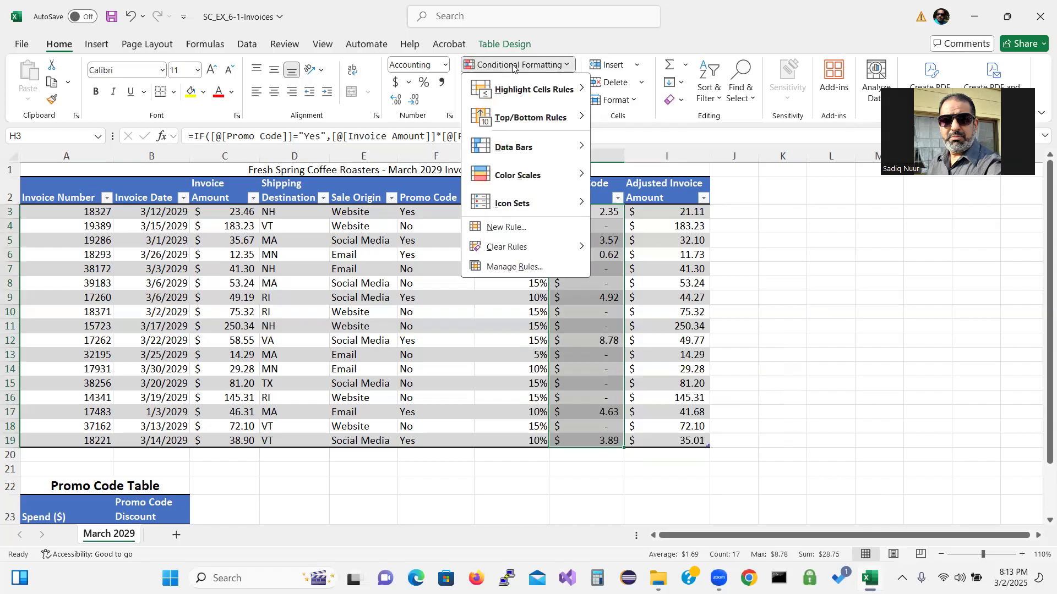
{"action": "left_click", "coordinate": [512, 231]}
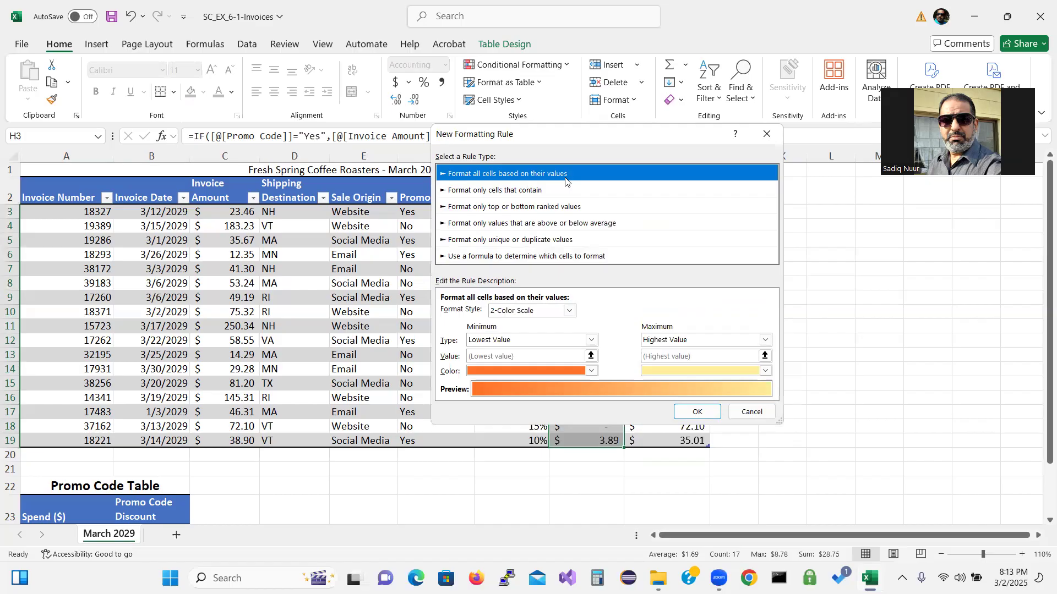
{"action": "left_click", "coordinate": [569, 312]}
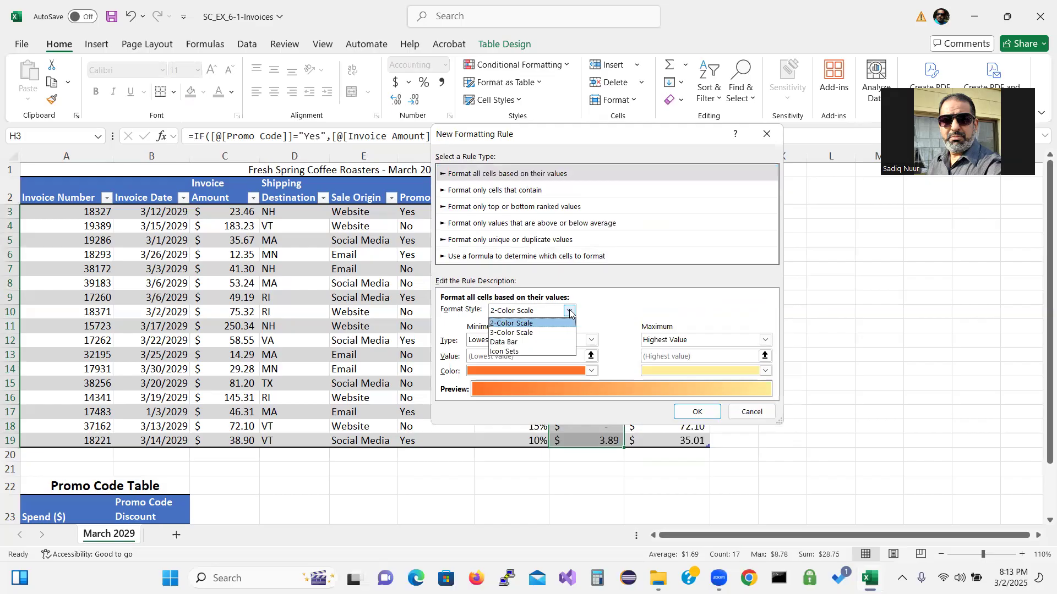
{"action": "left_click", "coordinate": [542, 351]}
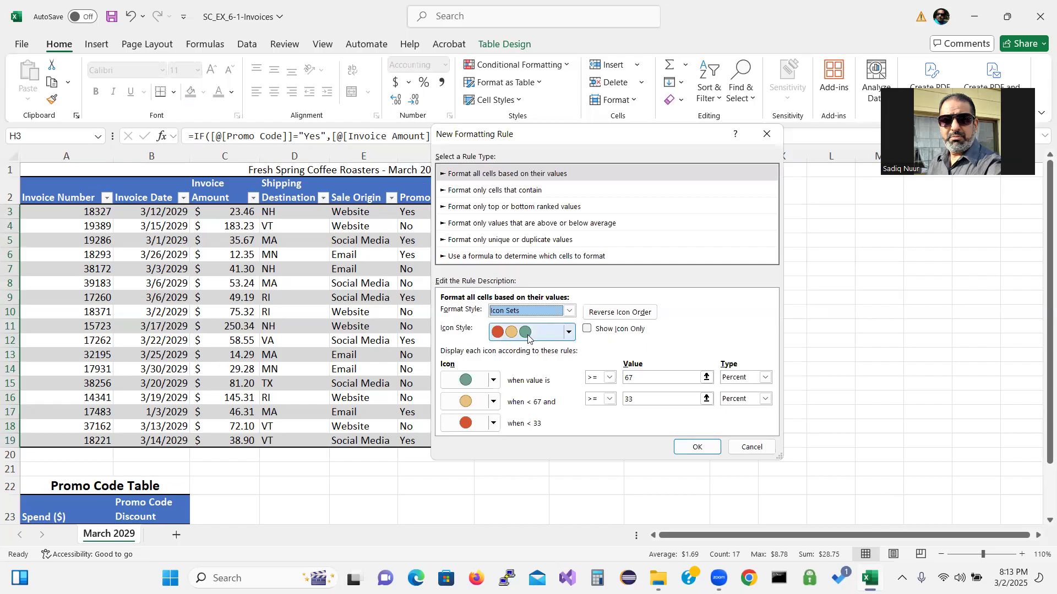
{"action": "left_click", "coordinate": [569, 332]}
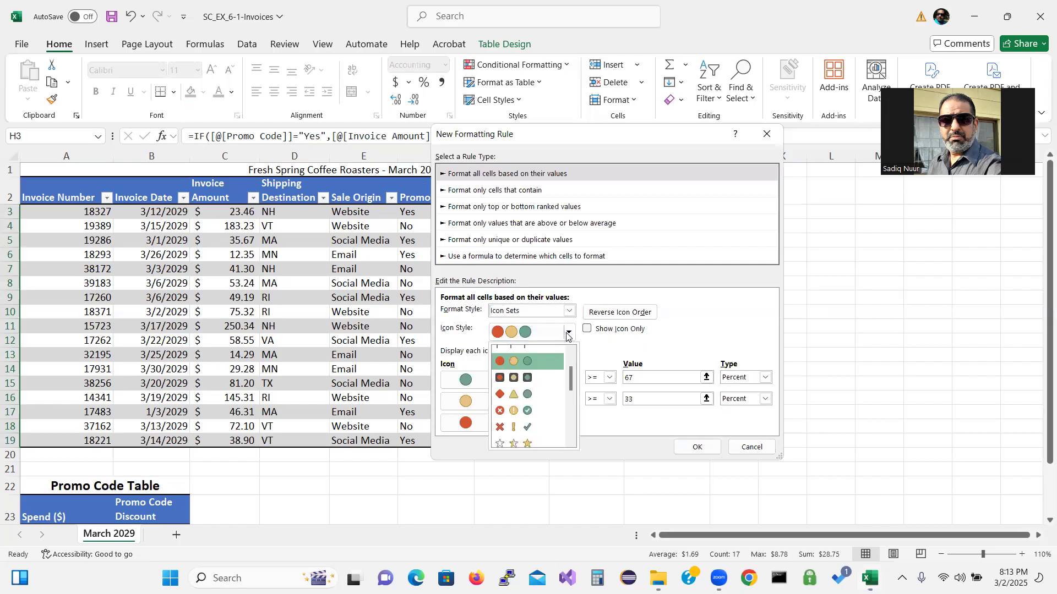
{"action": "left_click", "coordinate": [534, 367]}
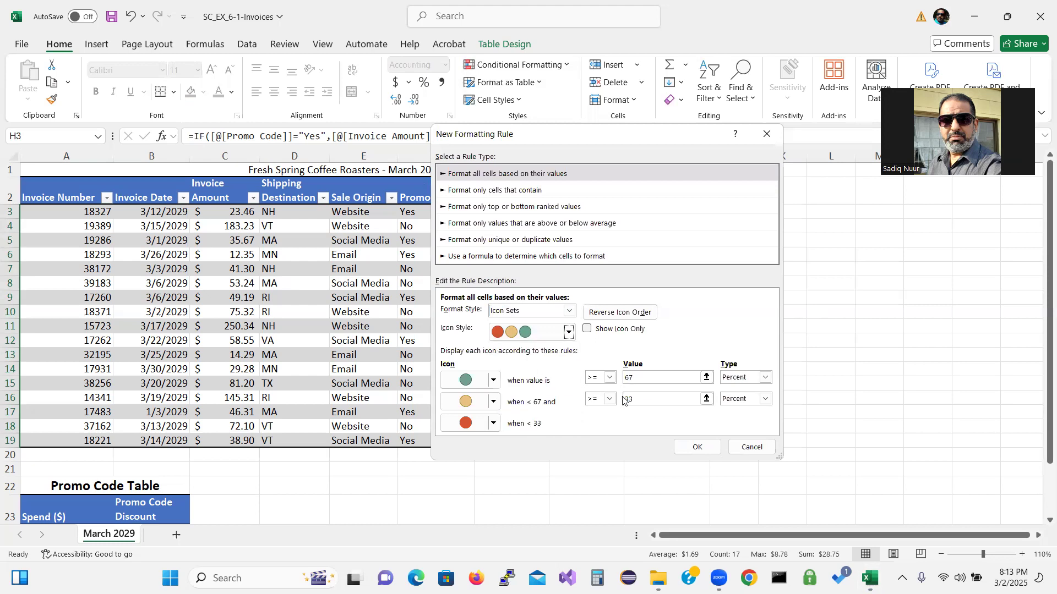
Step: Set the green icon's rule to type Number with a value greater than or equal to 5
{"action": "left_click", "coordinate": [764, 377]}
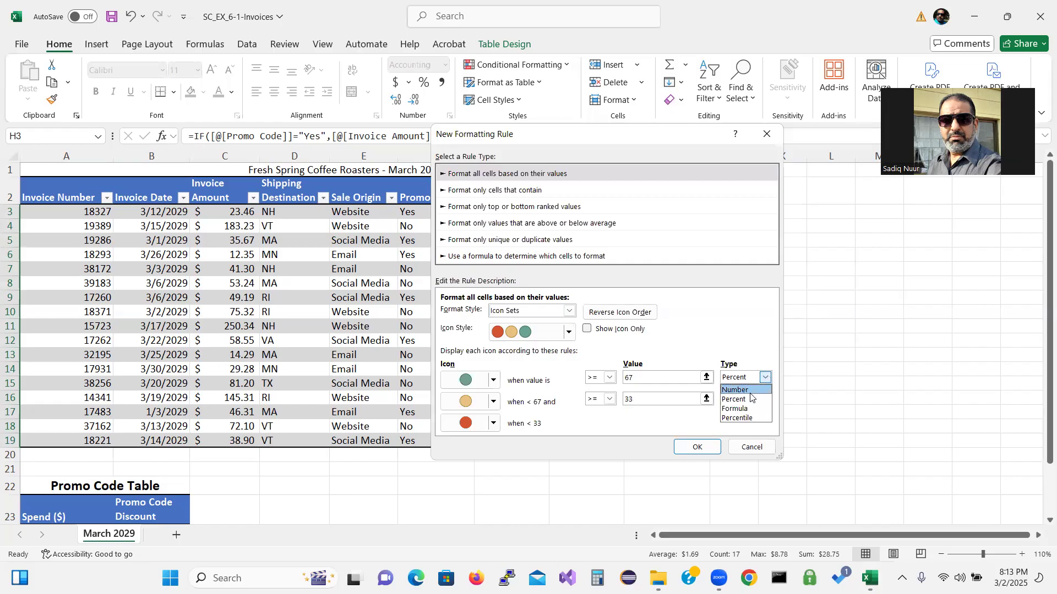
{"action": "left_click", "coordinate": [750, 392]}
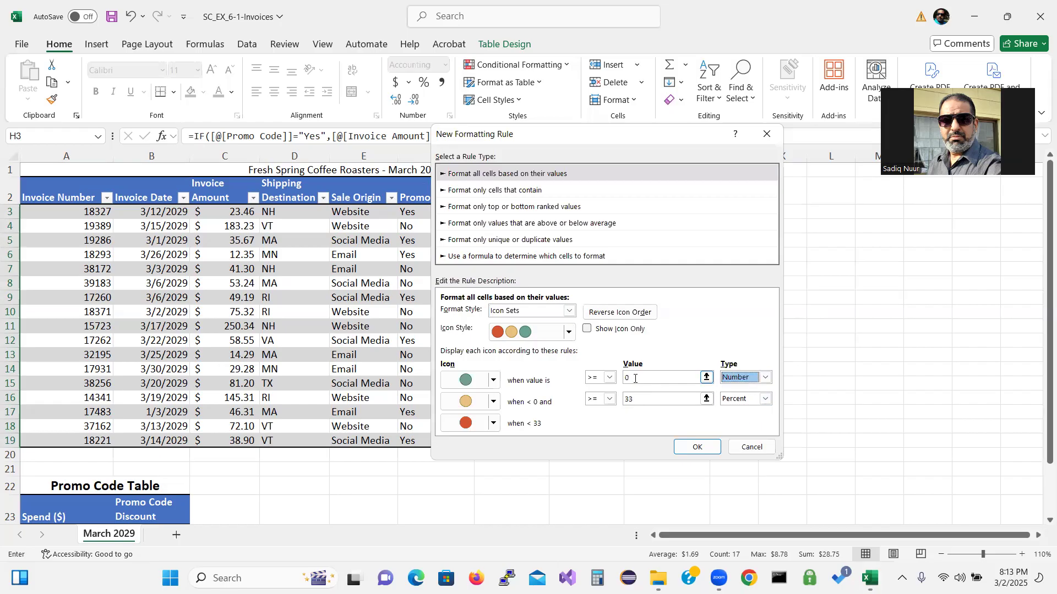
{"action": "key", "text": "shift+Tab"}
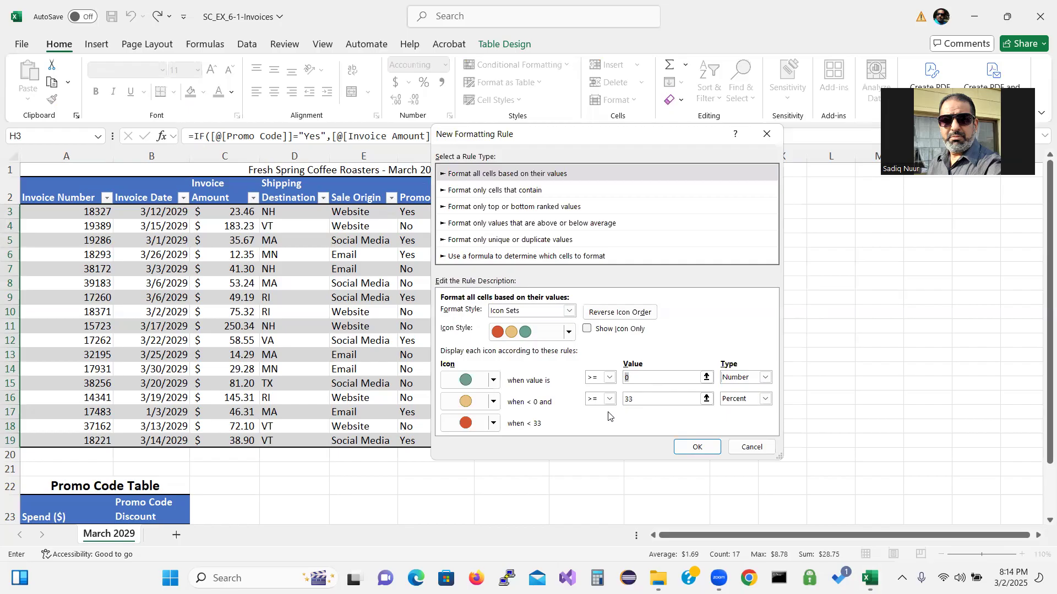
{"action": "type", "text": "5"}
Step: Set the yellow icon's rule to type Number with a value greater than 0, and apply the formatting rule
{"action": "left_click", "coordinate": [764, 401]}
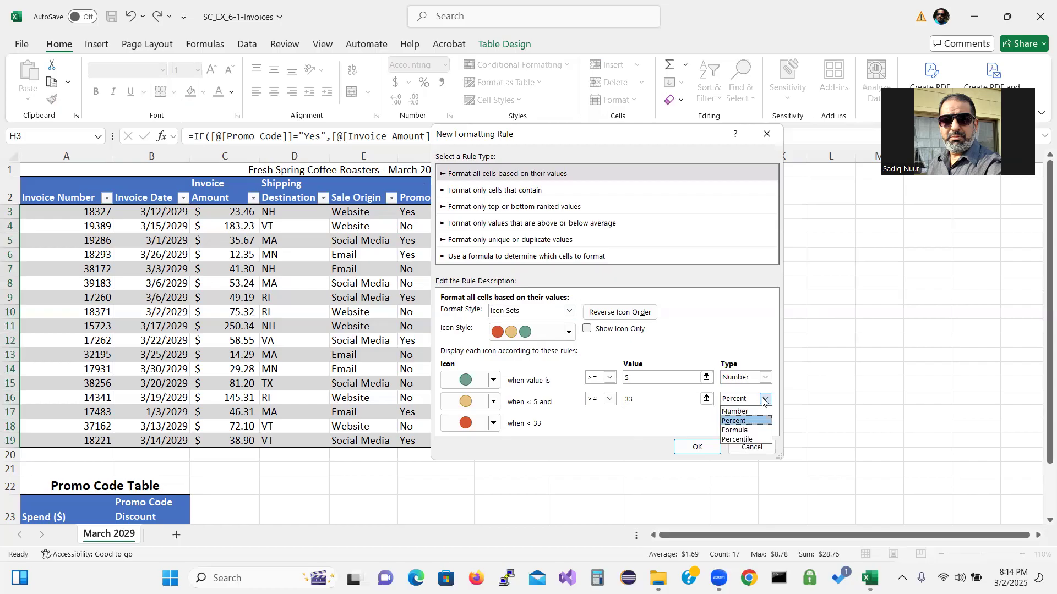
{"action": "left_click", "coordinate": [751, 408]}
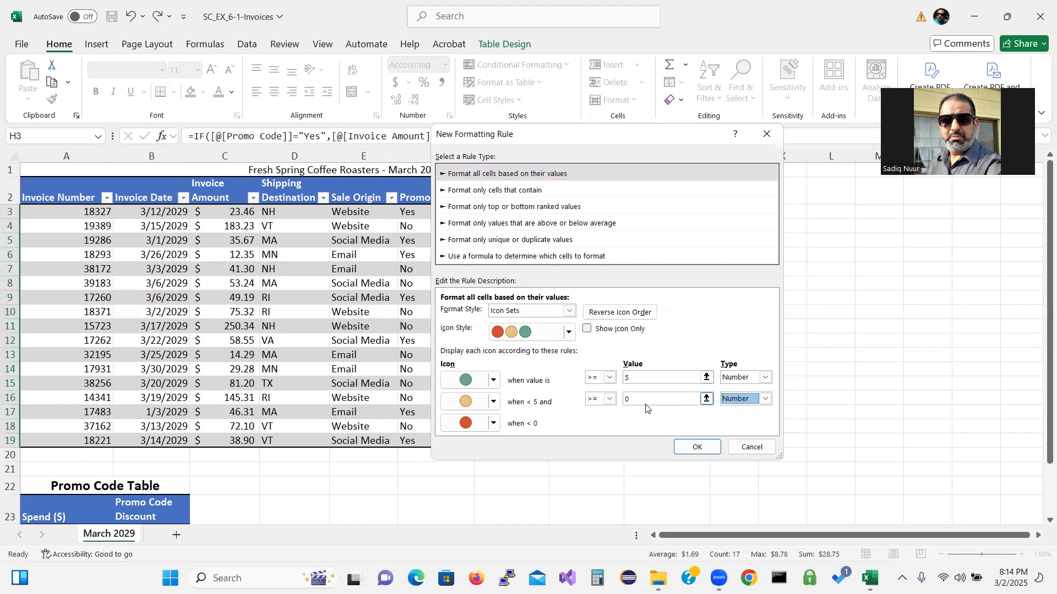
{"action": "left_click", "coordinate": [609, 399]}
{"action": "left_click", "coordinate": [602, 421]}
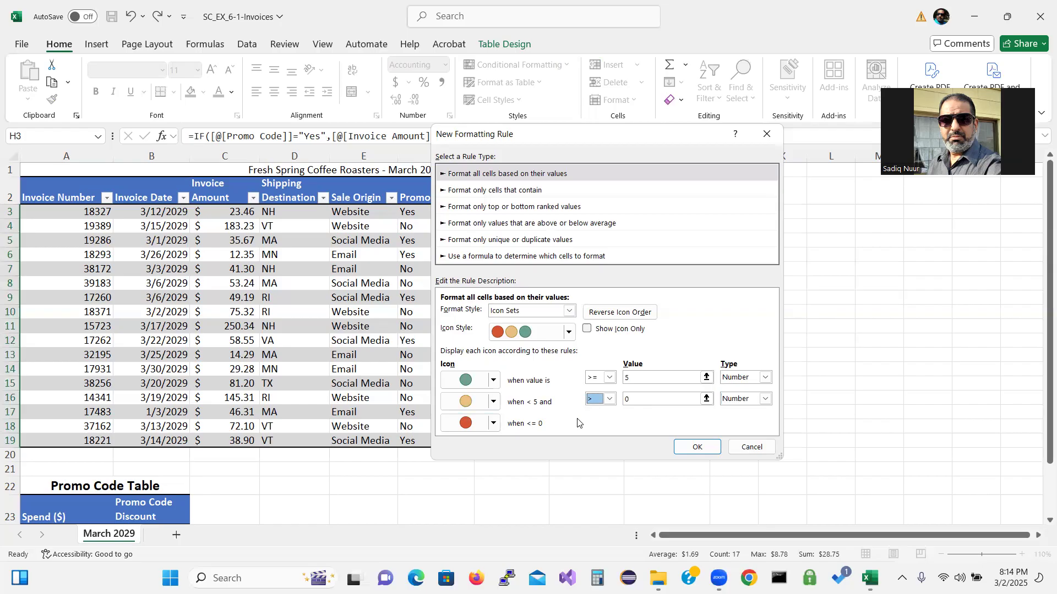
{"action": "left_click", "coordinate": [688, 446]}
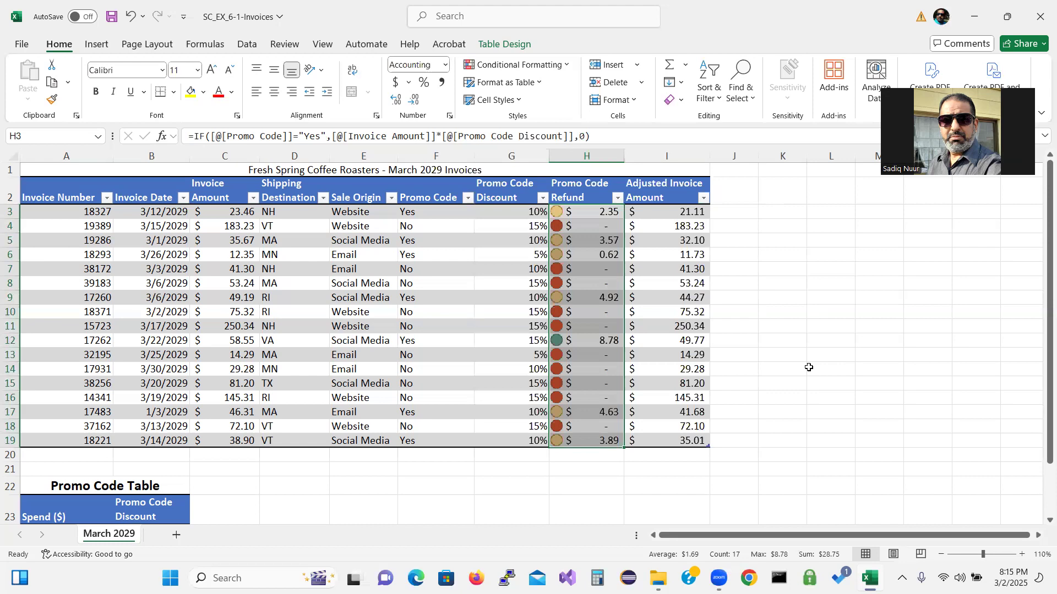
{"action": "left_click", "coordinate": [537, 70]}
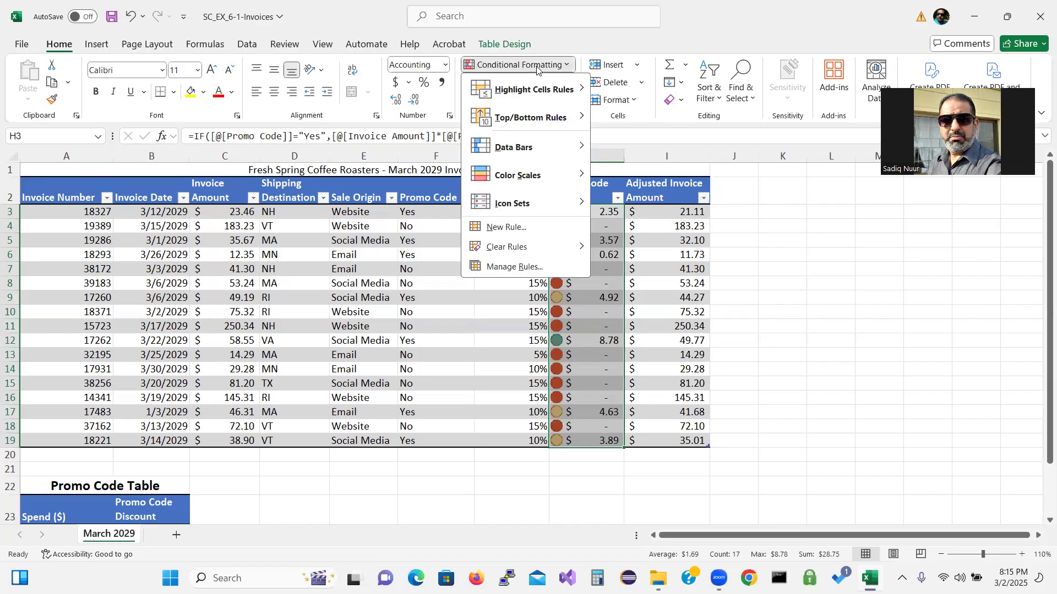
{"action": "left_click", "coordinate": [532, 230]}
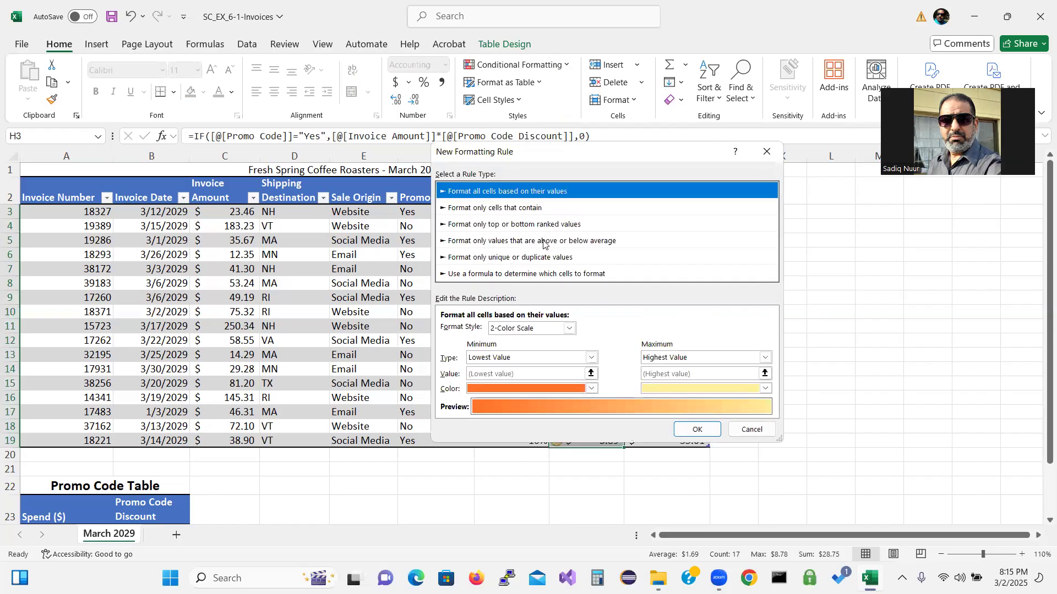
{"action": "left_click", "coordinate": [539, 259]}
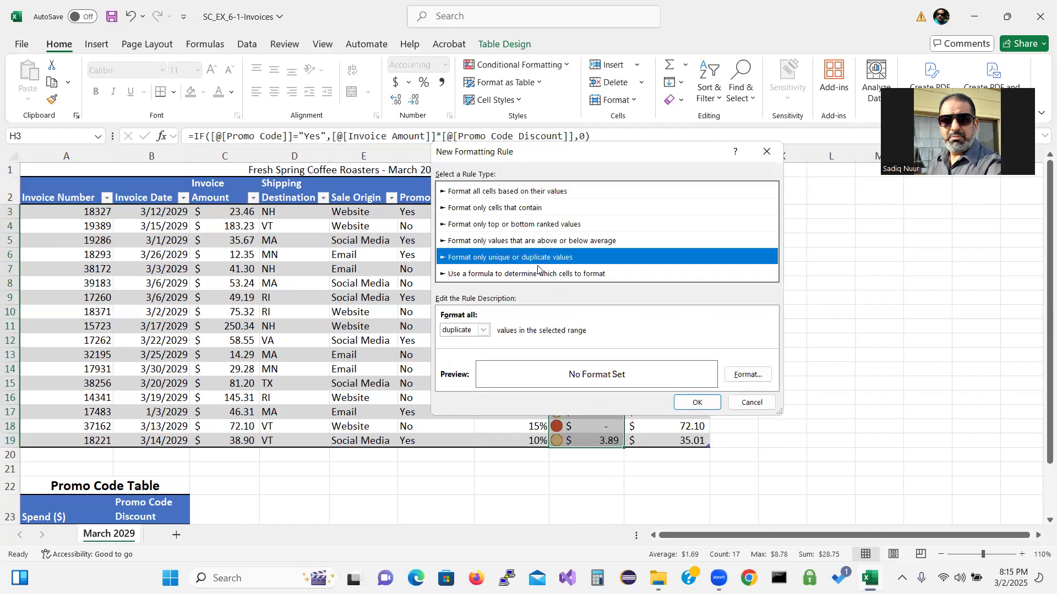
{"action": "left_click", "coordinate": [752, 404]}
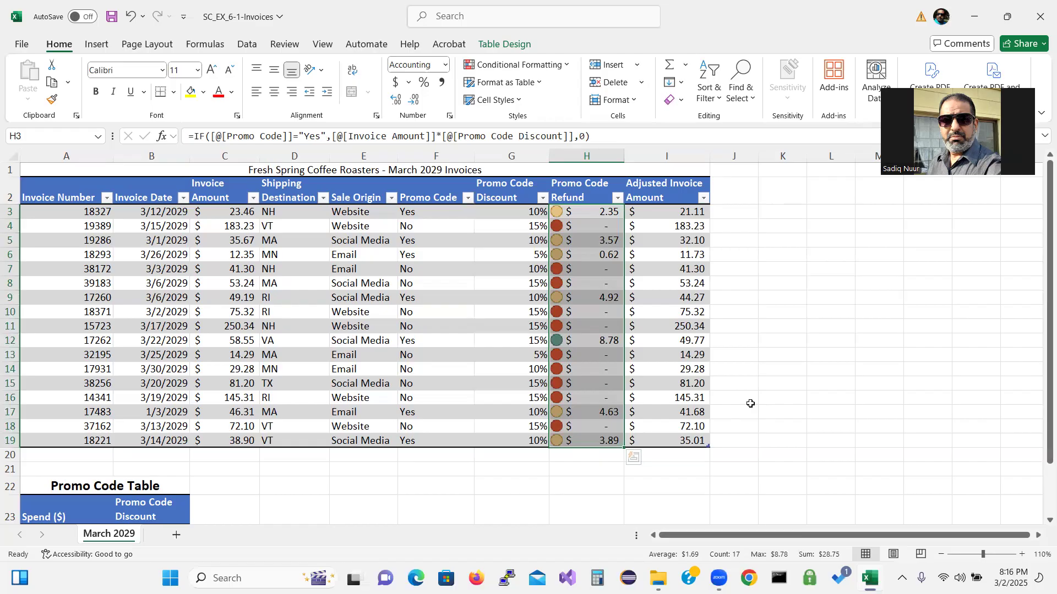
{"action": "left_click", "coordinate": [496, 226]}
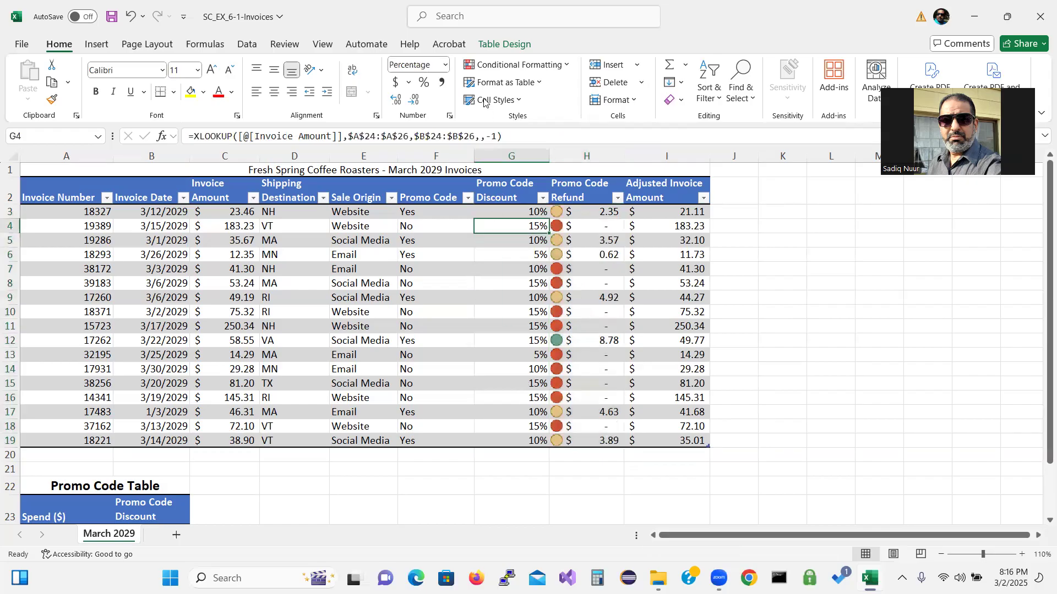
Step: Add a Total Row to the Invoices table and total the Promo Code Refund column with Sum in H20
{"action": "left_click", "coordinate": [492, 48]}
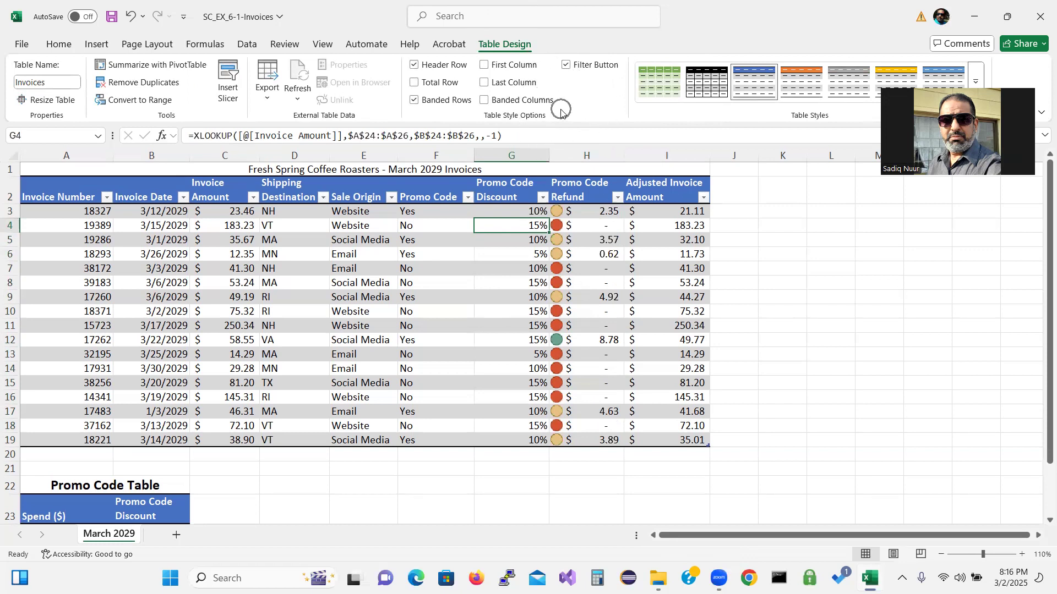
{"action": "left_click", "coordinate": [414, 83]}
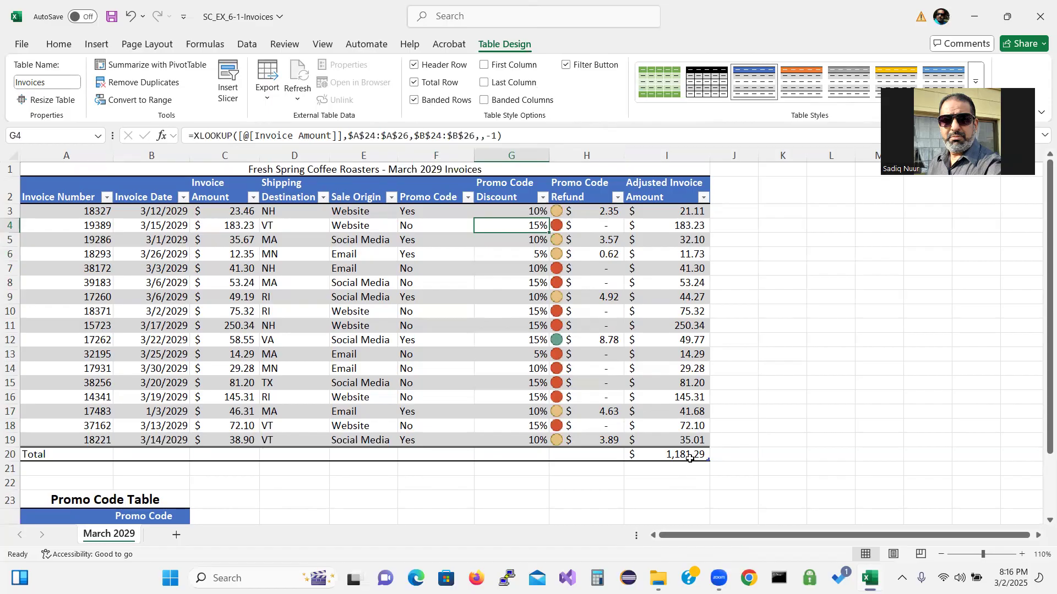
{"action": "left_click", "coordinate": [599, 458]}
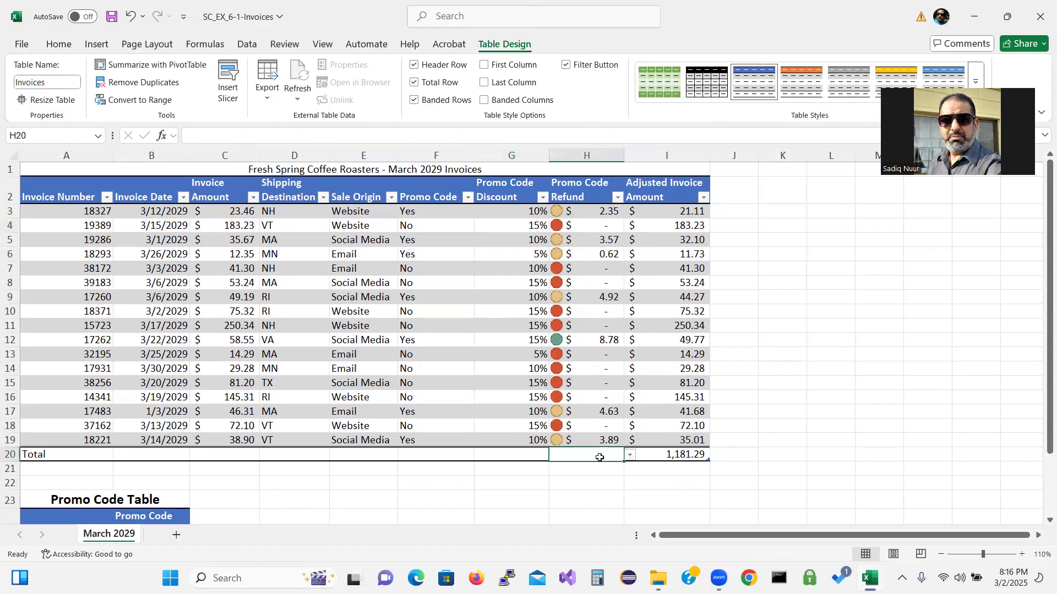
{"action": "left_click", "coordinate": [629, 457]}
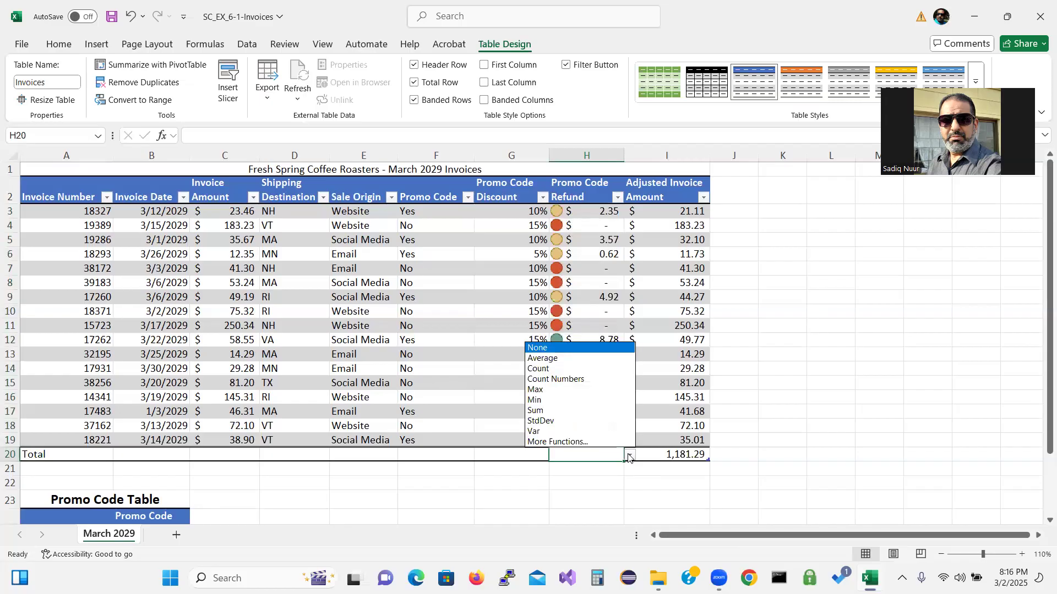
{"action": "left_click", "coordinate": [591, 411]}
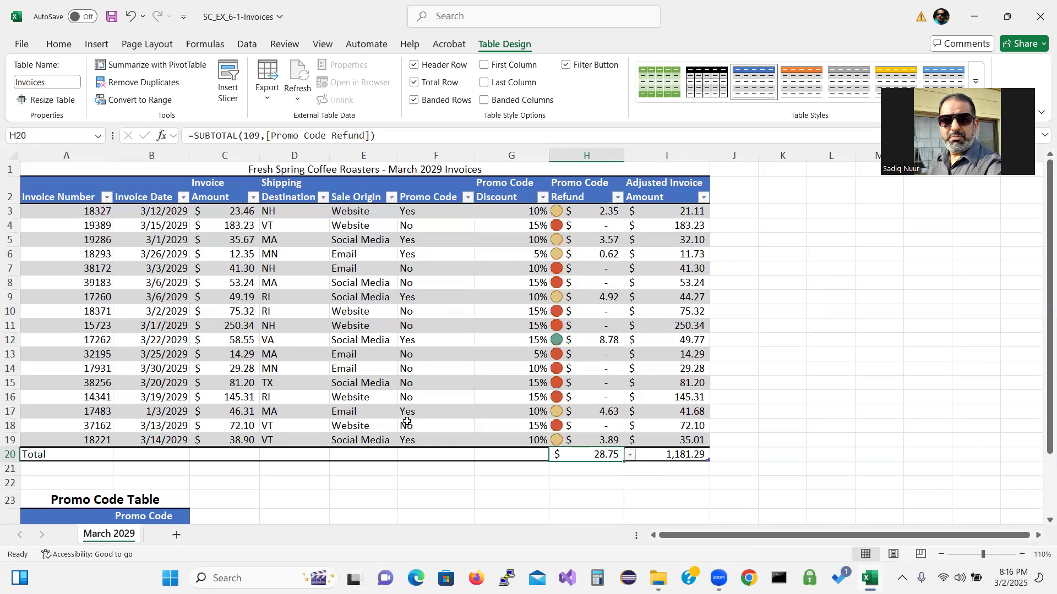
Step: Total the Invoice Amount column with the Sum function in the table's total row, cell C20
{"action": "left_click", "coordinate": [235, 454]}
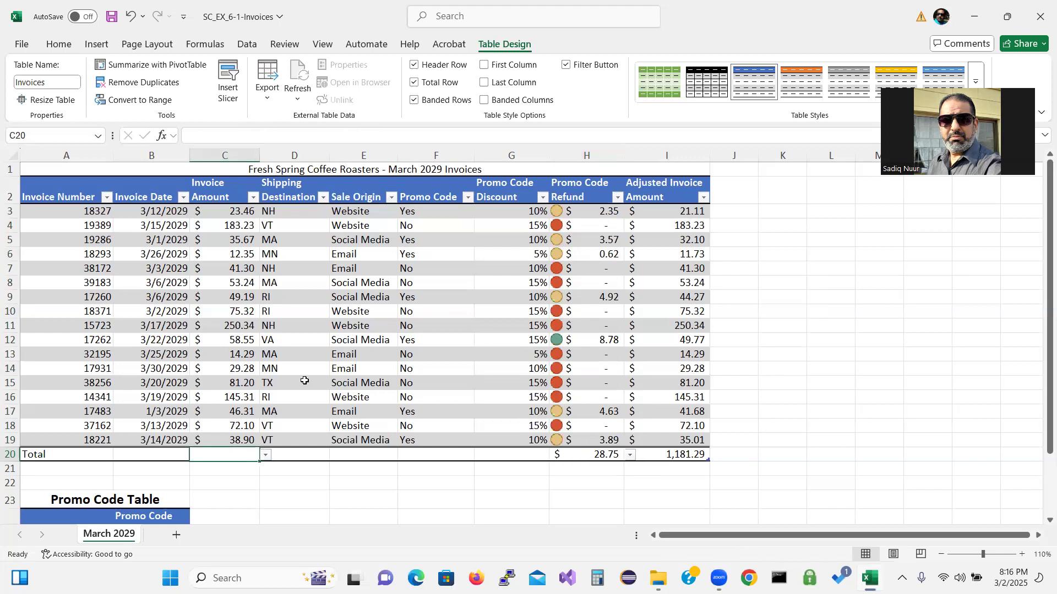
{"action": "left_click", "coordinate": [266, 455]}
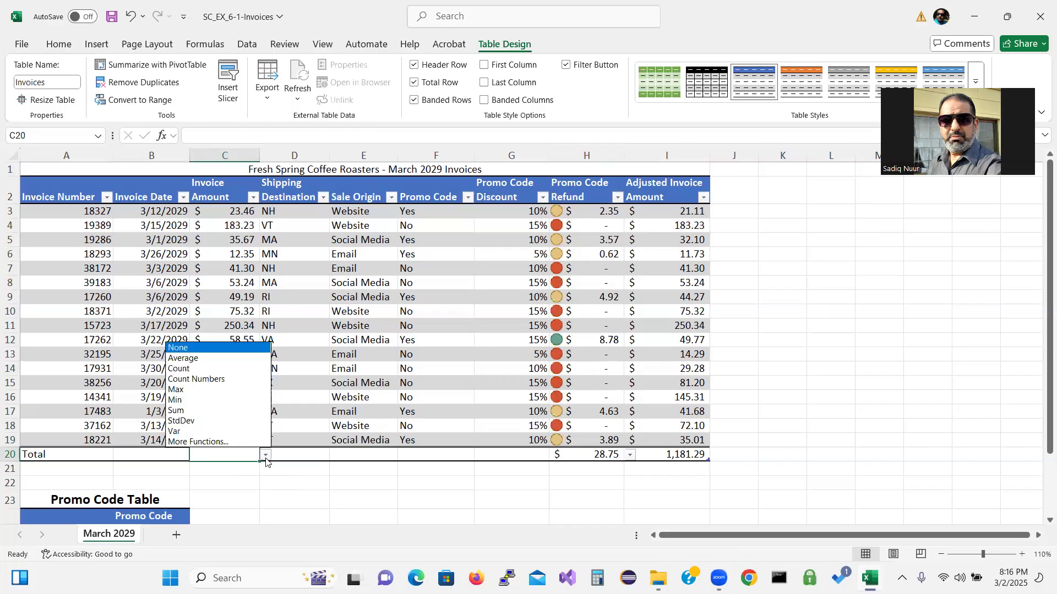
{"action": "left_click", "coordinate": [233, 411]}
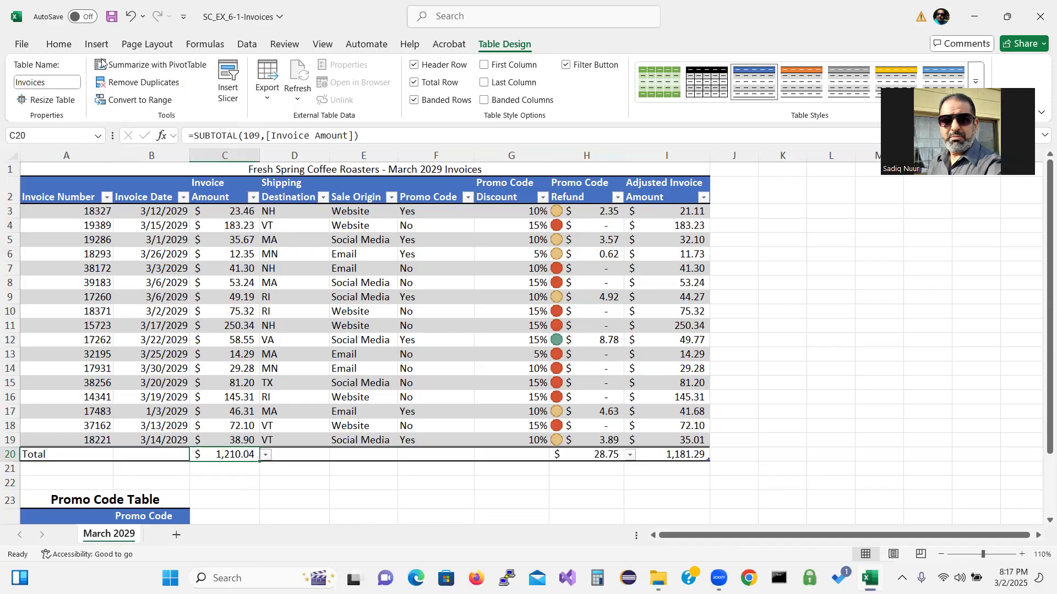
Step: Save the workbook and set its print orientation to landscape
{"action": "left_click", "coordinate": [110, 20]}
{"action": "left_click", "coordinate": [21, 47]}
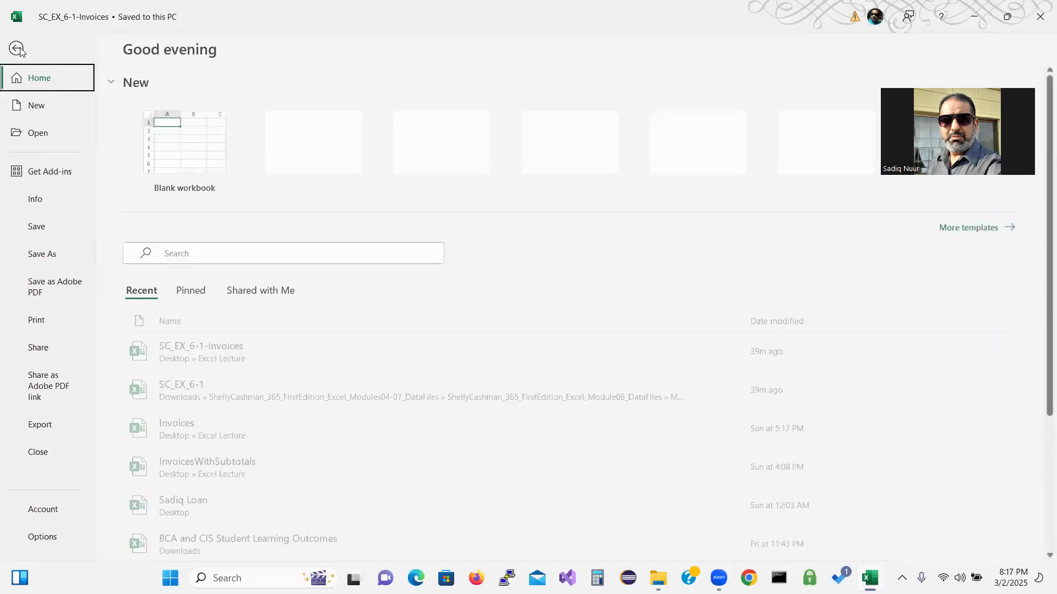
{"action": "left_click", "coordinate": [41, 325]}
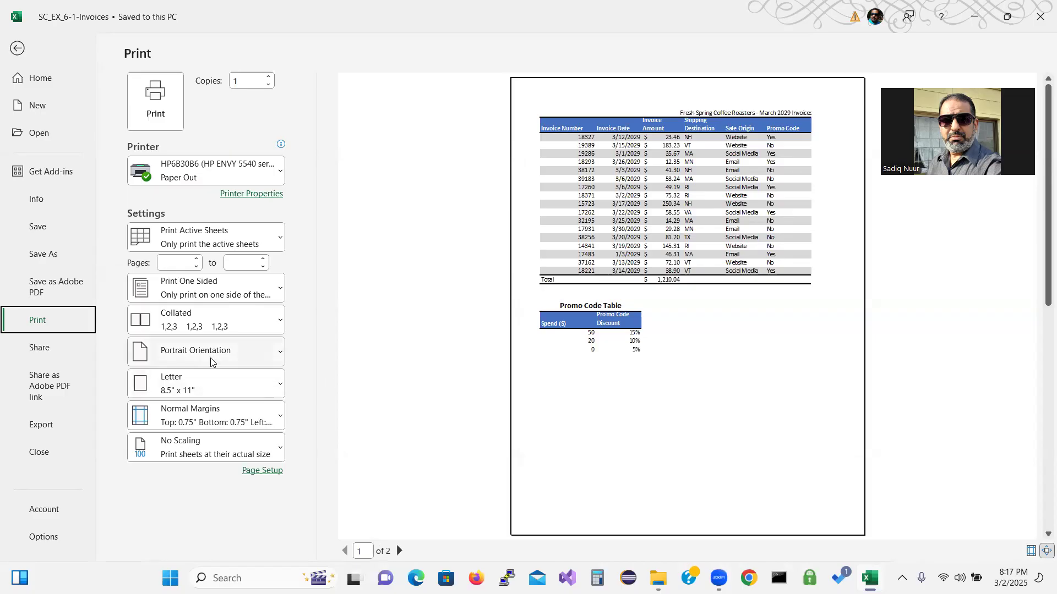
{"action": "left_click", "coordinate": [248, 359]}
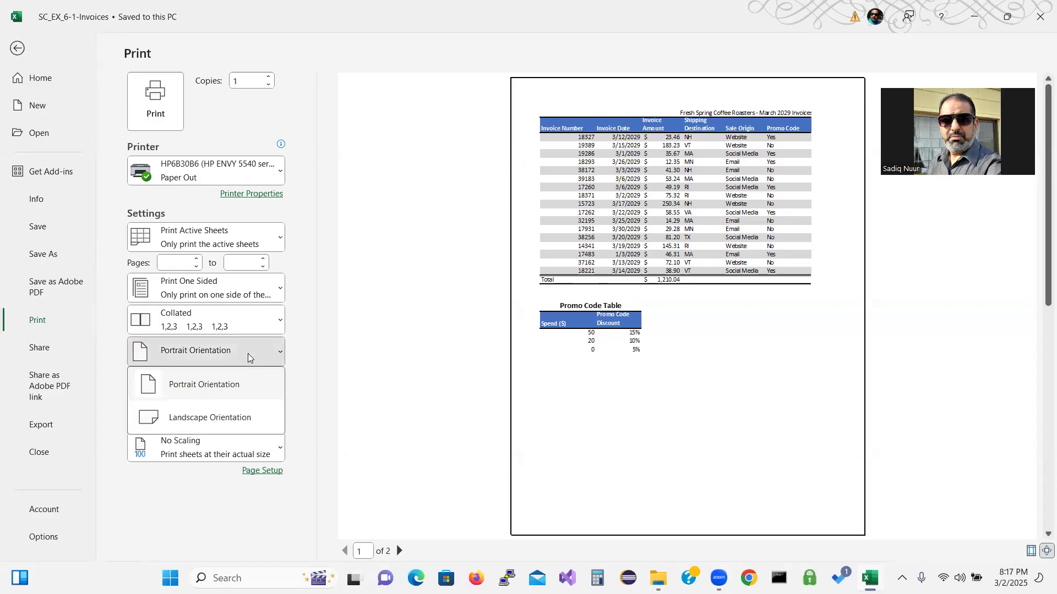
{"action": "left_click", "coordinate": [234, 420]}
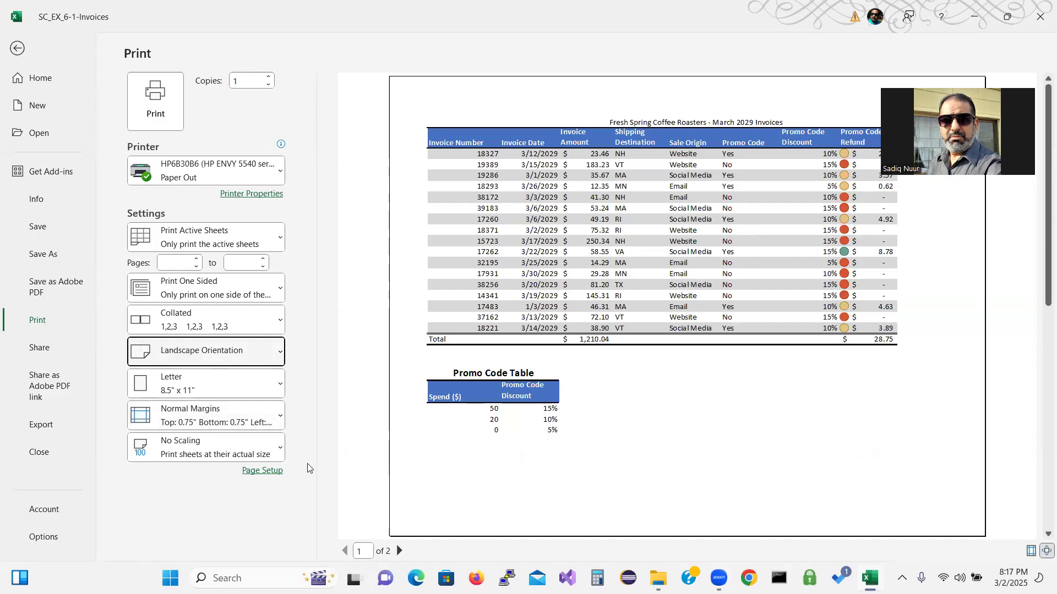
Step: Scale the printout to fit the sheet on one page and save the workbook
{"action": "left_click", "coordinate": [239, 456]}
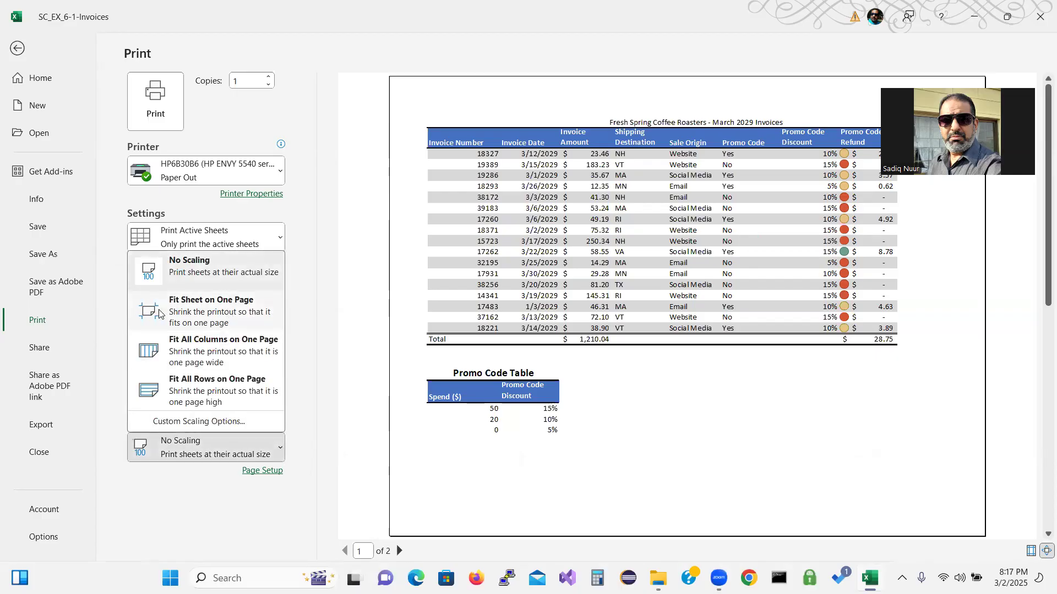
{"action": "left_click", "coordinate": [237, 309]}
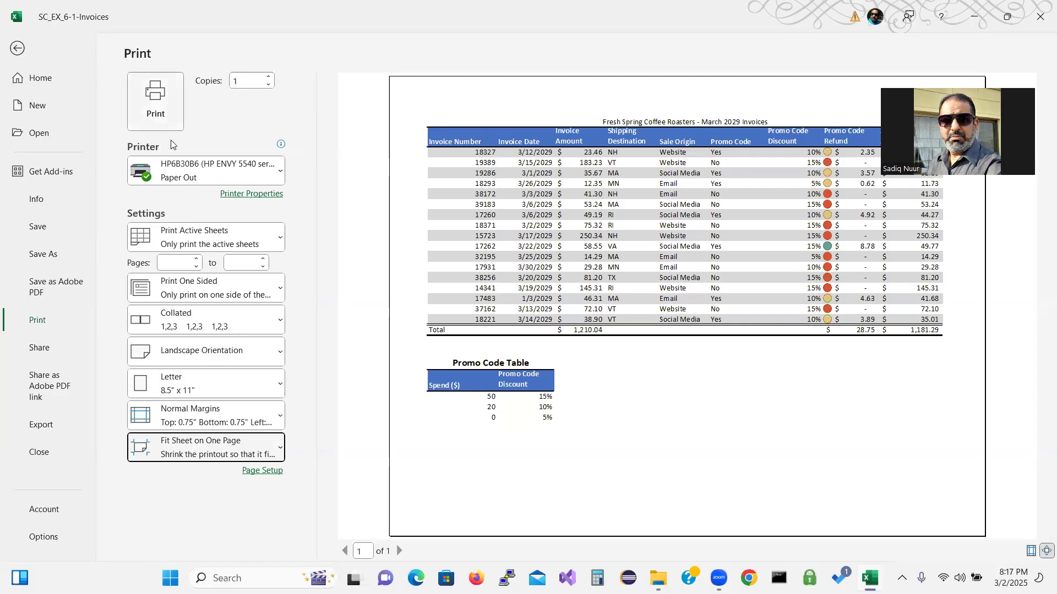
{"action": "left_click", "coordinate": [15, 48]}
{"action": "left_click", "coordinate": [115, 17]}
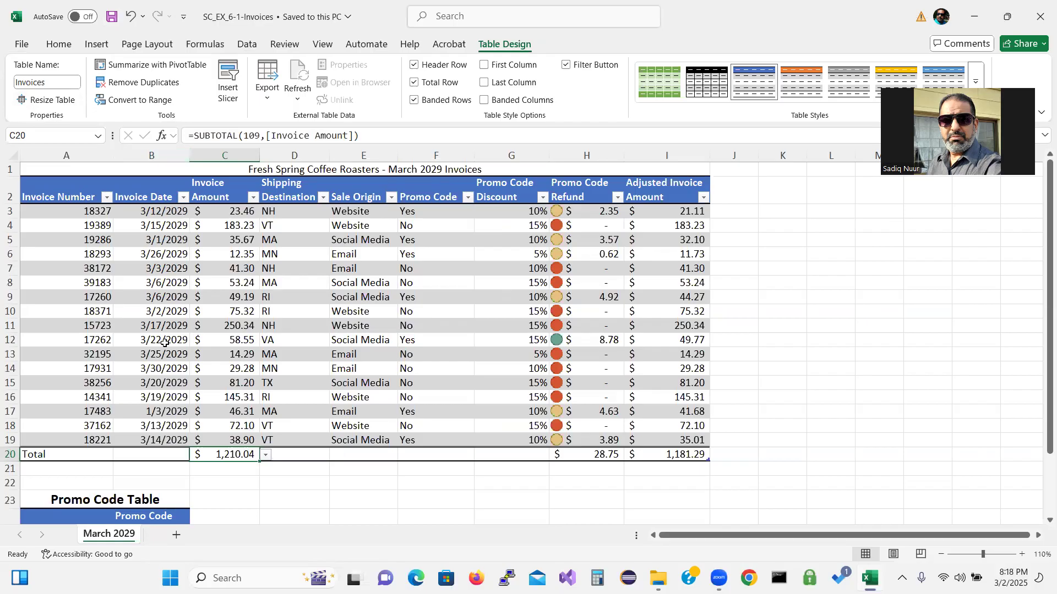
Step: Sort the invoices table by Invoice Date from oldest to newest
{"action": "left_click", "coordinate": [156, 212]}
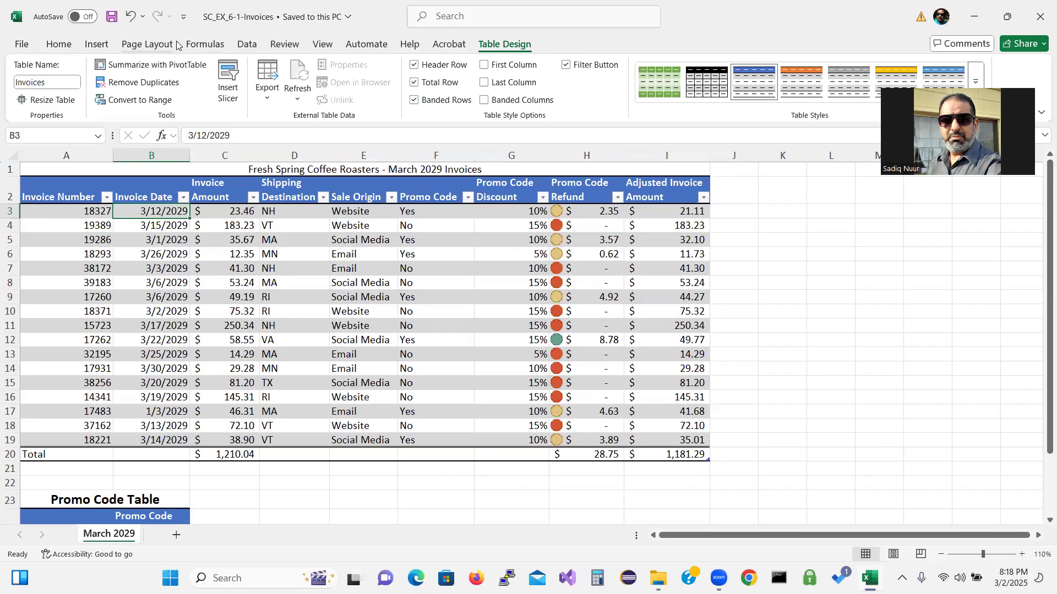
{"action": "left_click", "coordinate": [65, 46]}
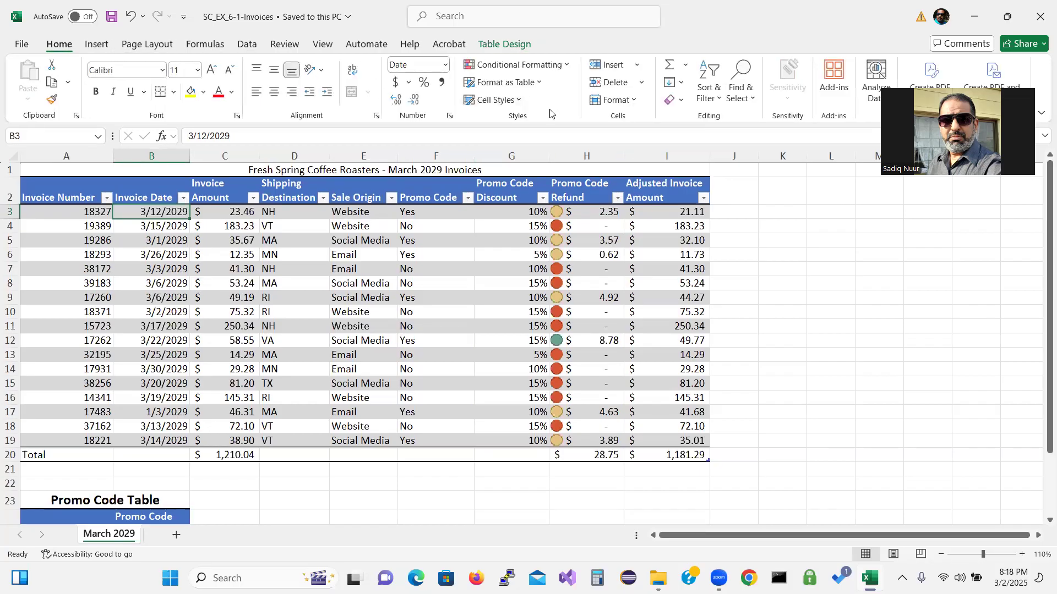
{"action": "left_click", "coordinate": [726, 114]}
{"action": "left_click", "coordinate": [720, 99]}
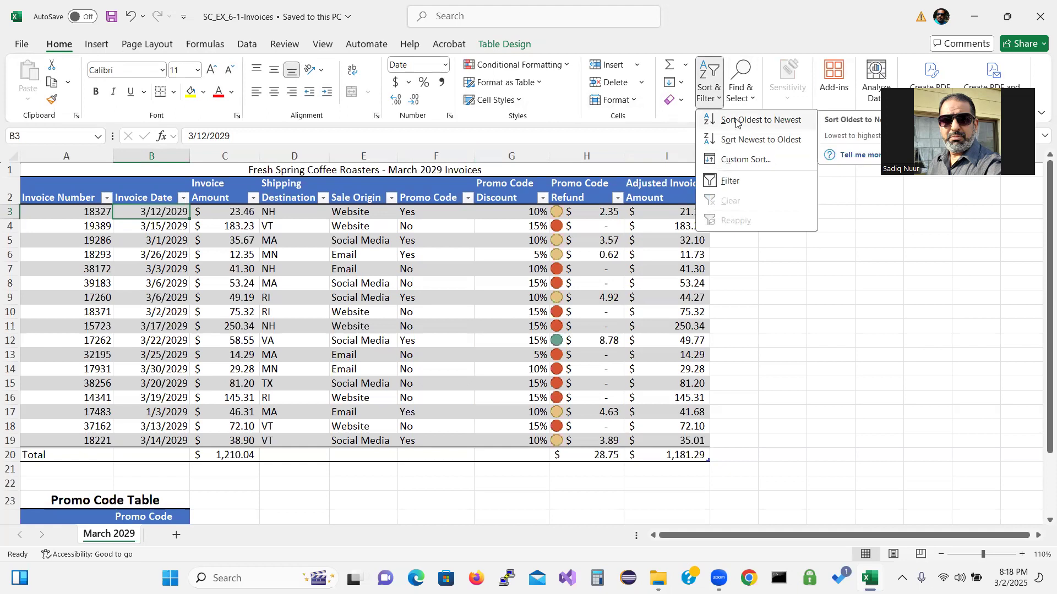
{"action": "left_click", "coordinate": [770, 120]}
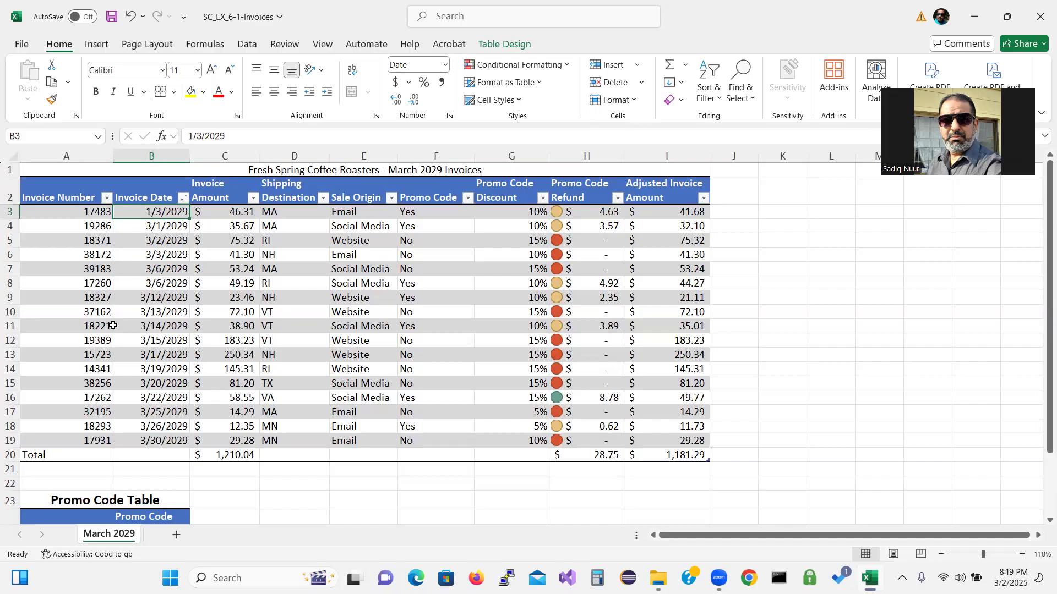
Step: Sort the invoices table by Invoice Amount from largest to smallest
{"action": "left_click", "coordinate": [233, 213]}
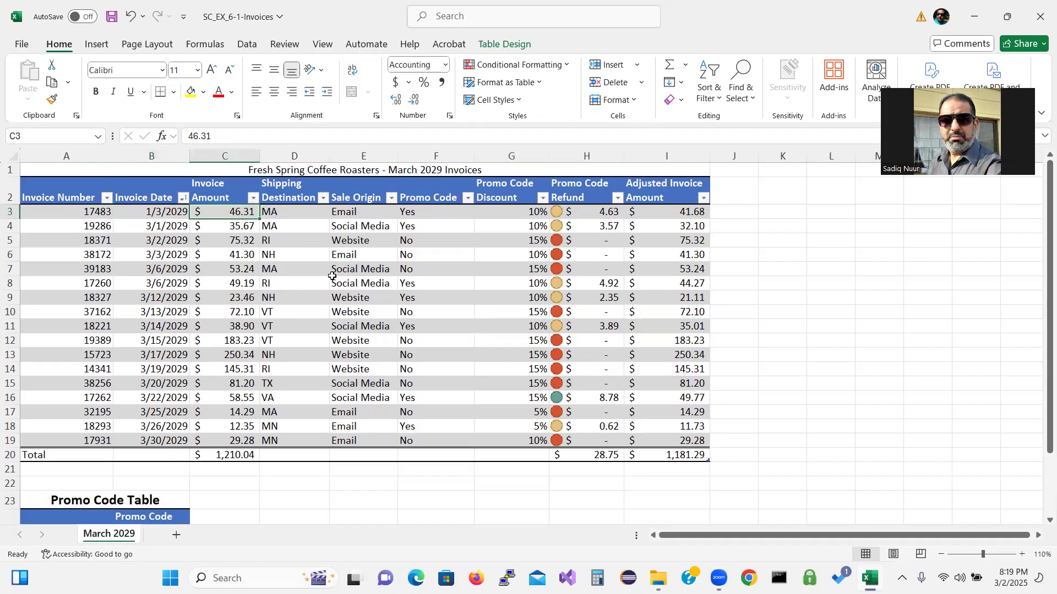
{"action": "left_click", "coordinate": [247, 45]}
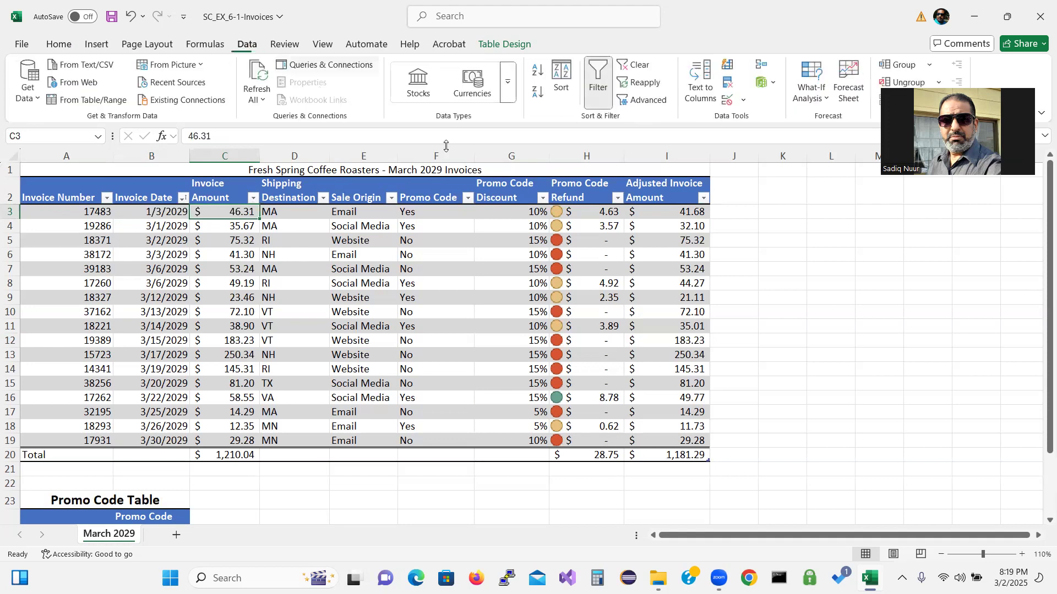
{"action": "left_click", "coordinate": [538, 93]}
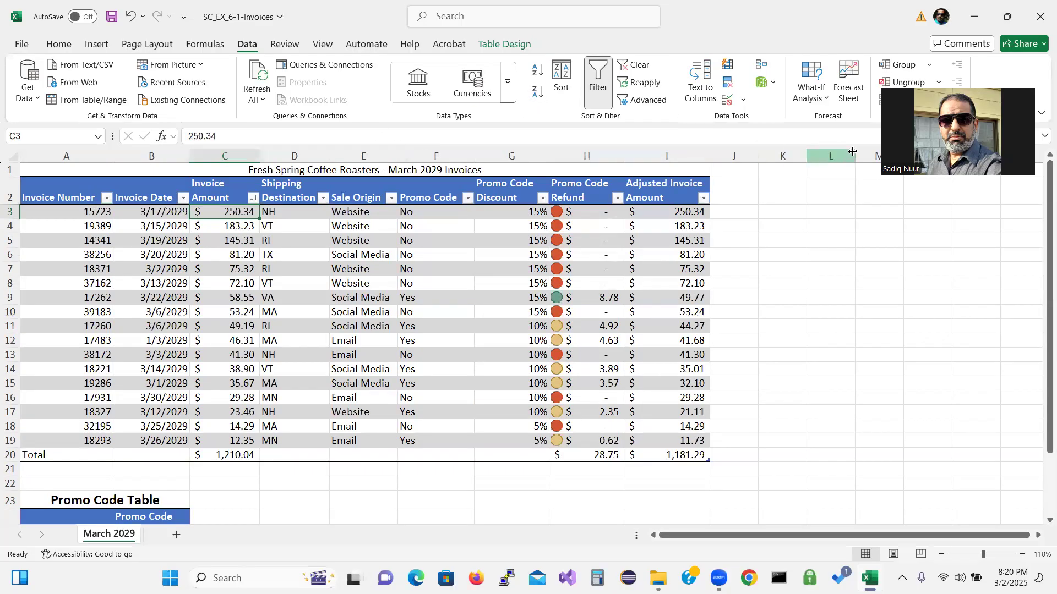
Step: Start a custom sort of the invoices table with Sale Origin as the first level, ordered A to Z
{"action": "left_click", "coordinate": [66, 47]}
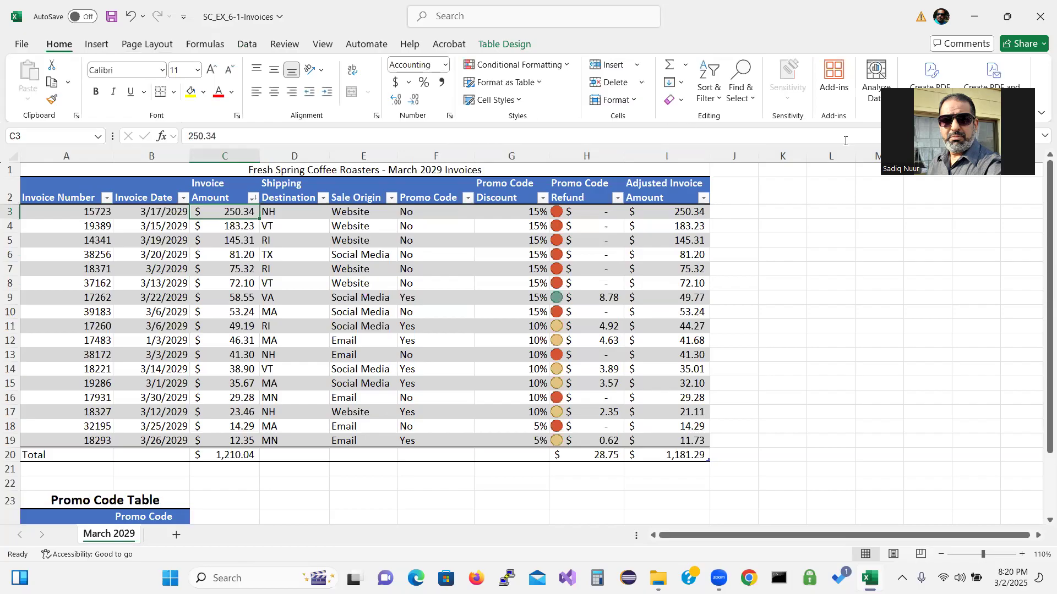
{"action": "left_click", "coordinate": [719, 103]}
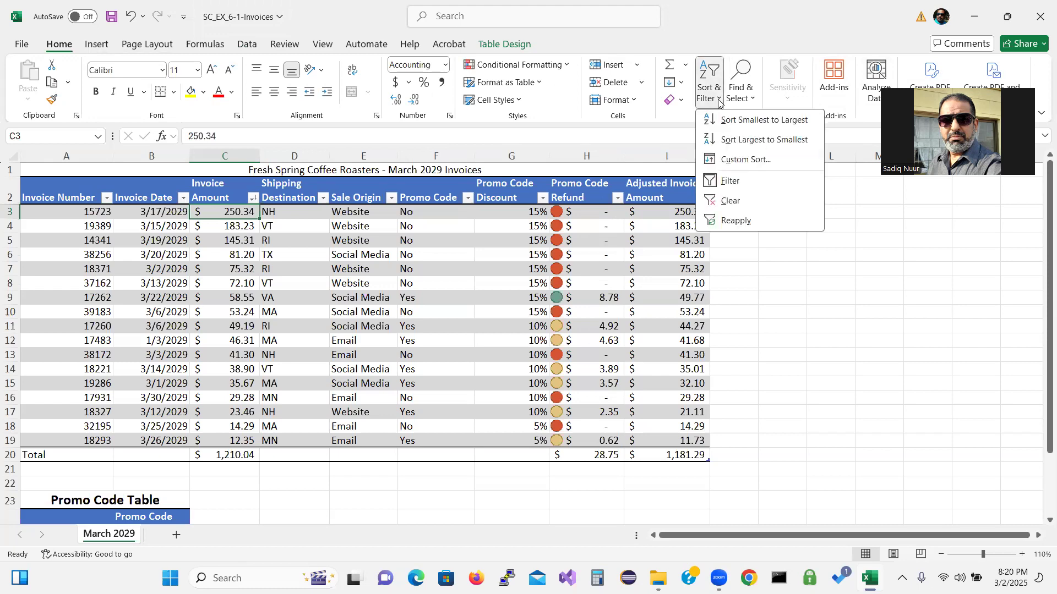
{"action": "left_click", "coordinate": [742, 160]}
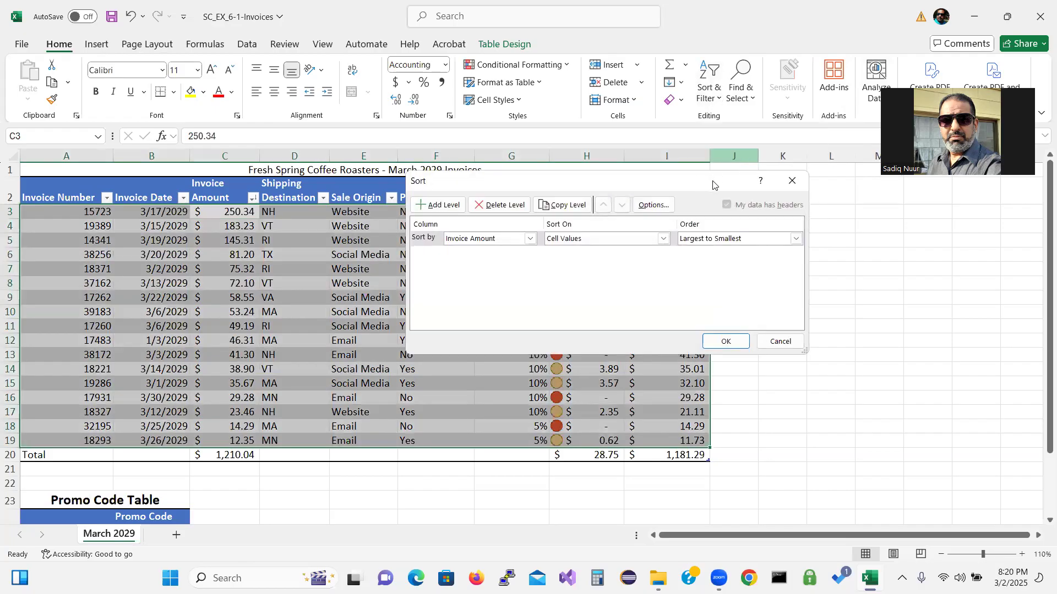
{"action": "left_click_drag", "start_coordinate": [713, 185], "coordinate": [845, 221]}
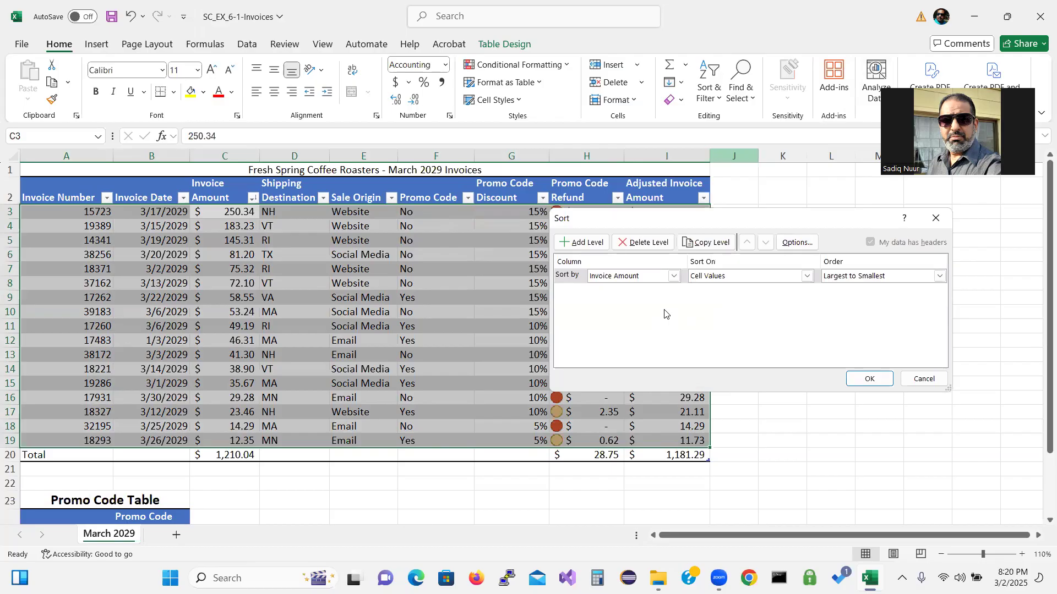
{"action": "left_click", "coordinate": [673, 276]}
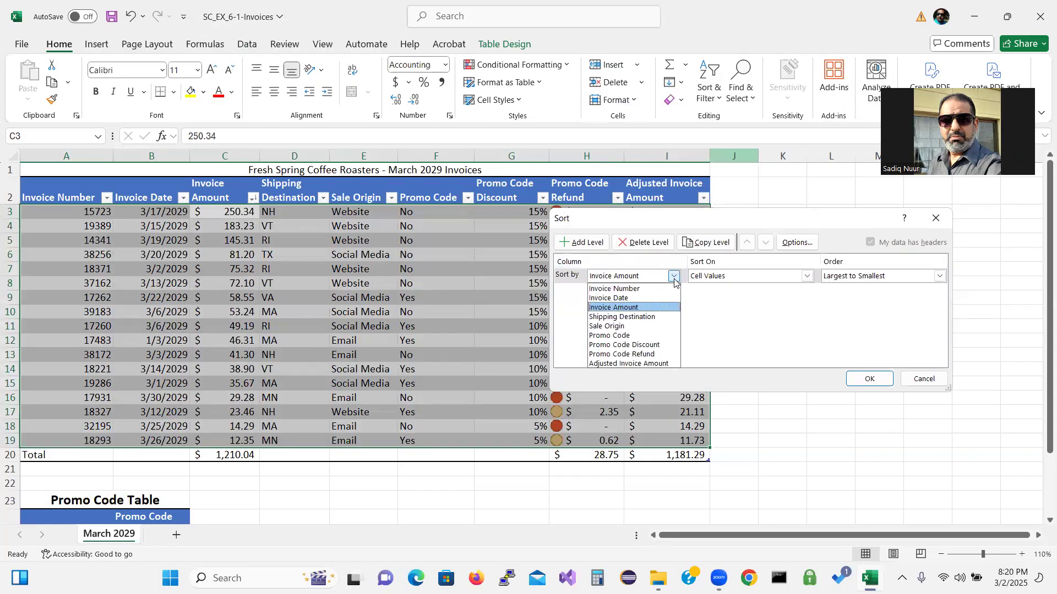
{"action": "left_click", "coordinate": [648, 327]}
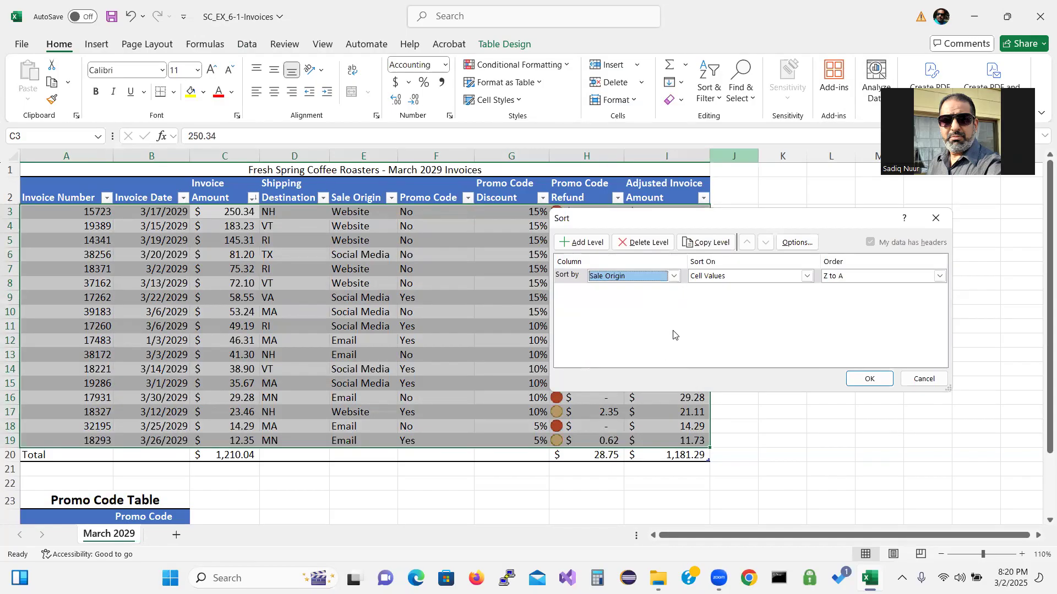
{"action": "left_click", "coordinate": [890, 277]}
{"action": "left_click", "coordinate": [877, 288]}
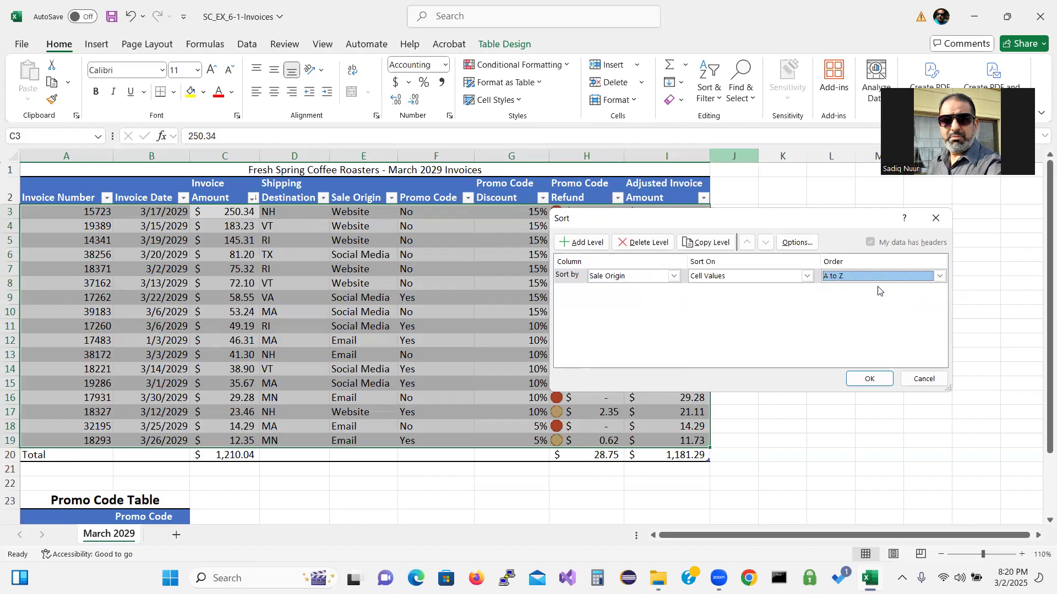
Step: Add a second sort level on Shipping Destination, ordered A to Z
{"action": "left_click", "coordinate": [580, 244]}
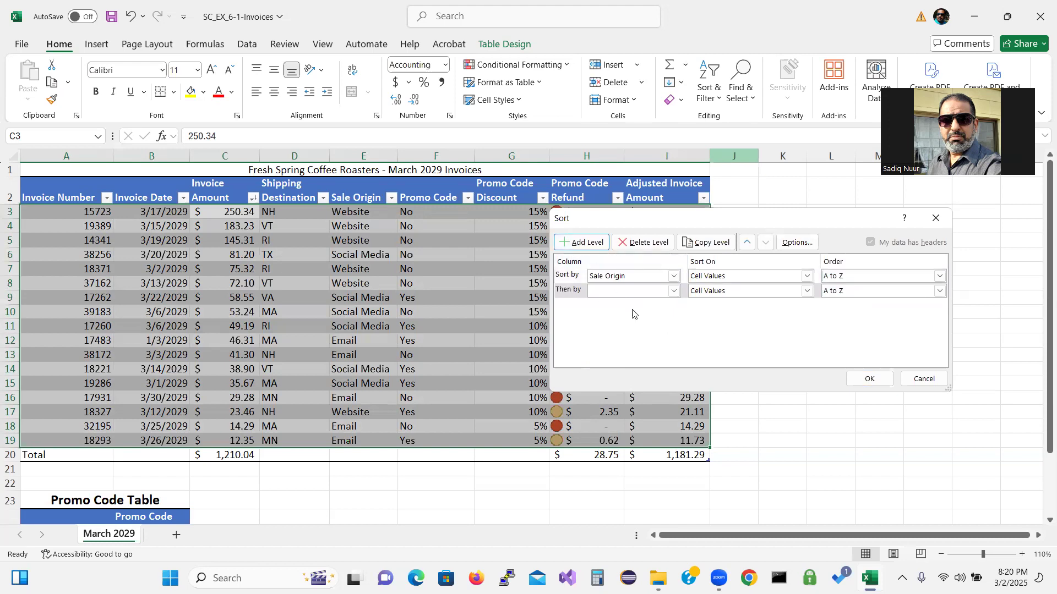
{"action": "left_click", "coordinate": [674, 292]}
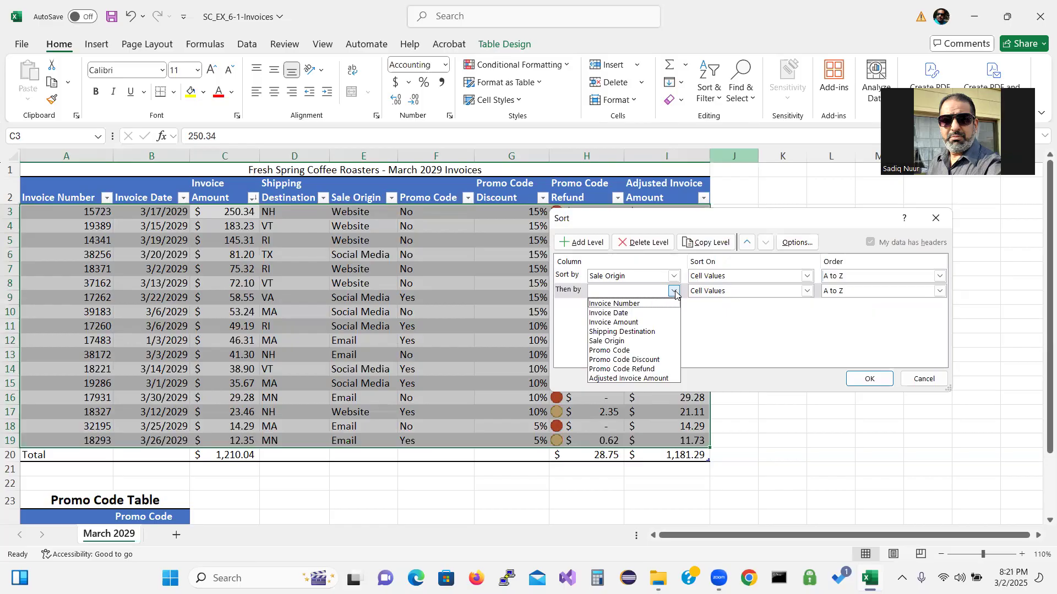
{"action": "left_click", "coordinate": [655, 332]}
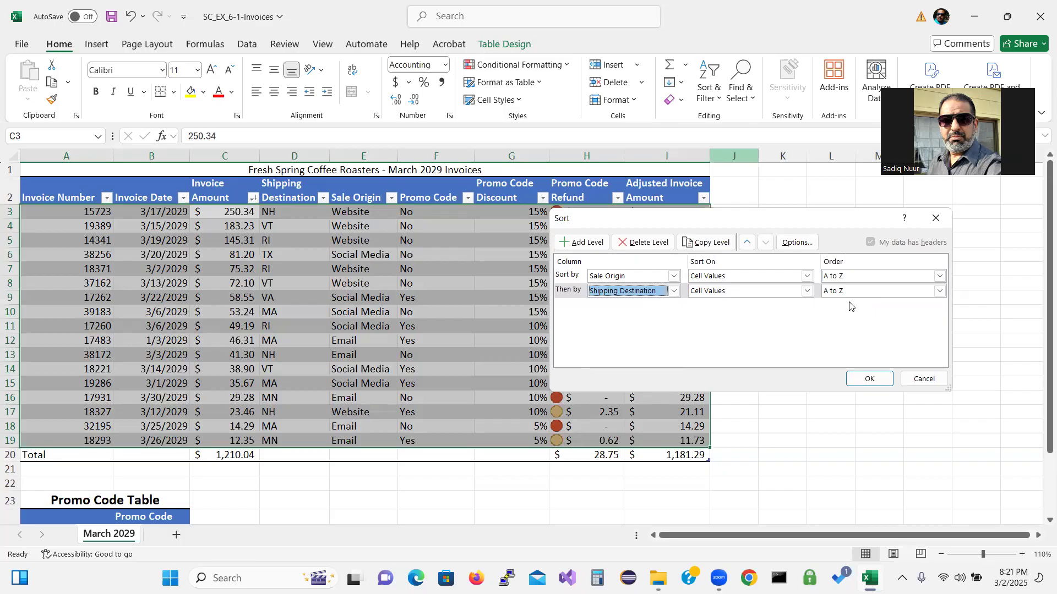
Step: Add a third sort level on Promo Code Discount, ordered largest to smallest, and apply the custom sort
{"action": "left_click", "coordinate": [583, 244]}
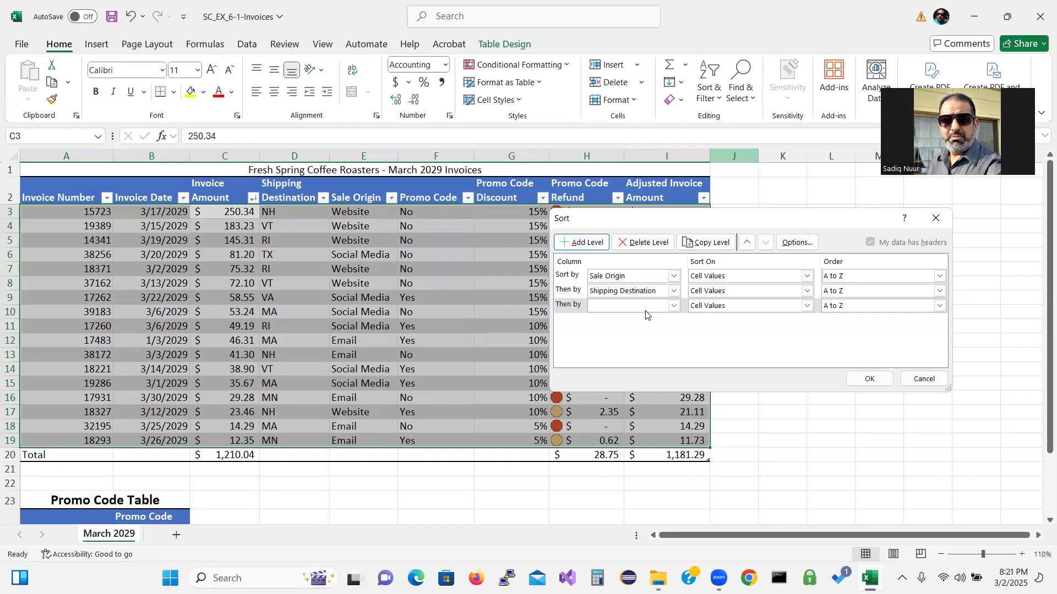
{"action": "left_click", "coordinate": [673, 306]}
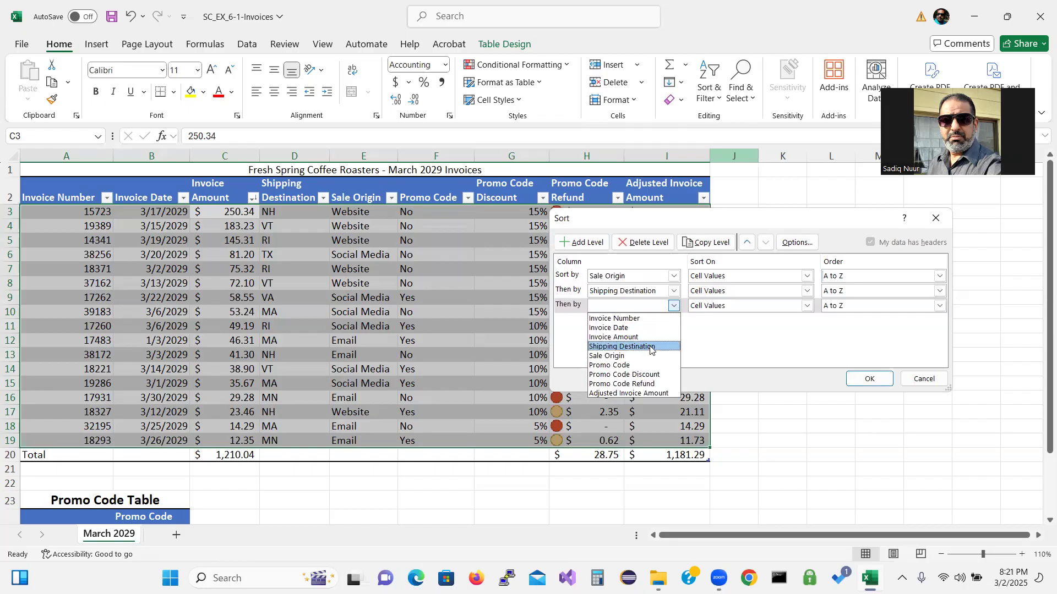
{"action": "left_click", "coordinate": [650, 375]}
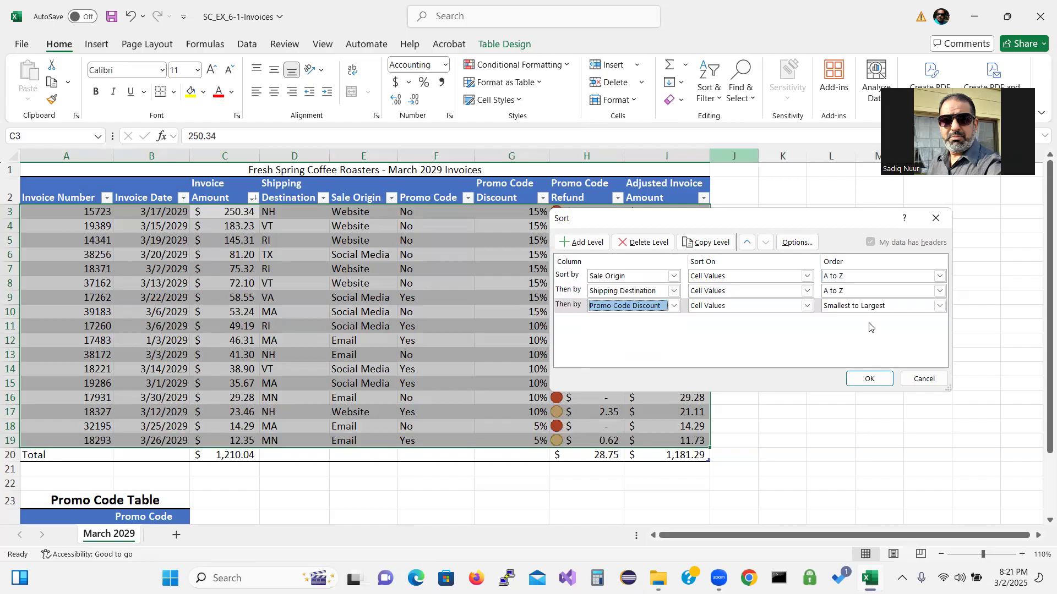
{"action": "left_click", "coordinate": [940, 306]}
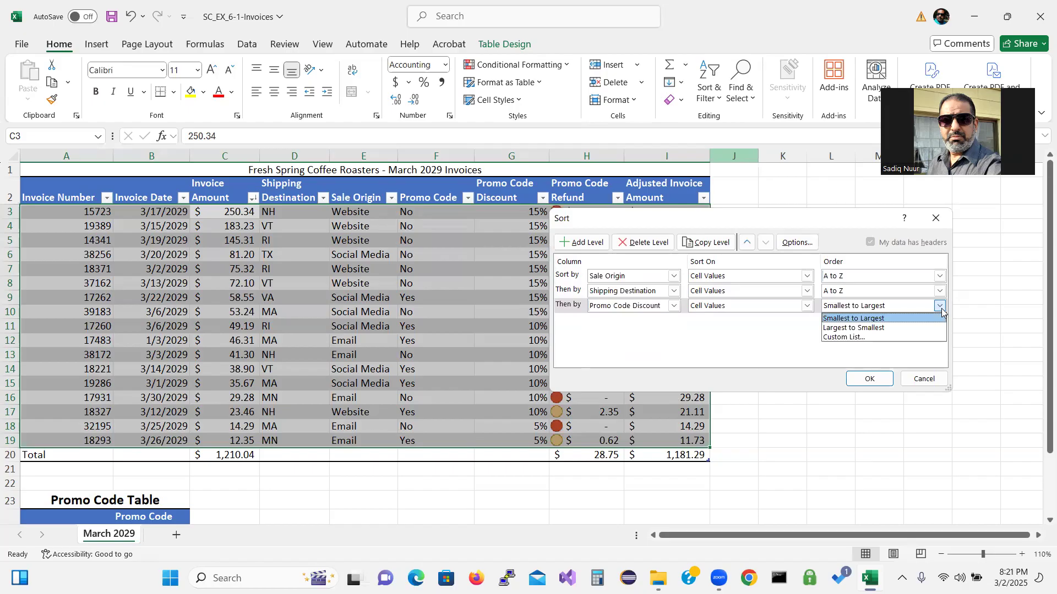
{"action": "left_click", "coordinate": [910, 325]}
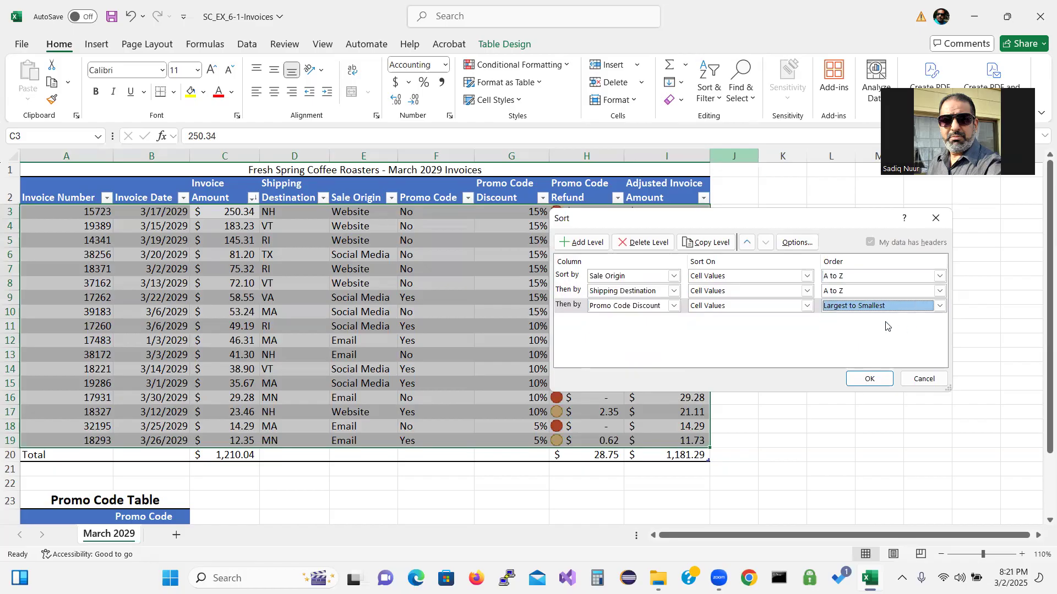
{"action": "left_click", "coordinate": [868, 379]}
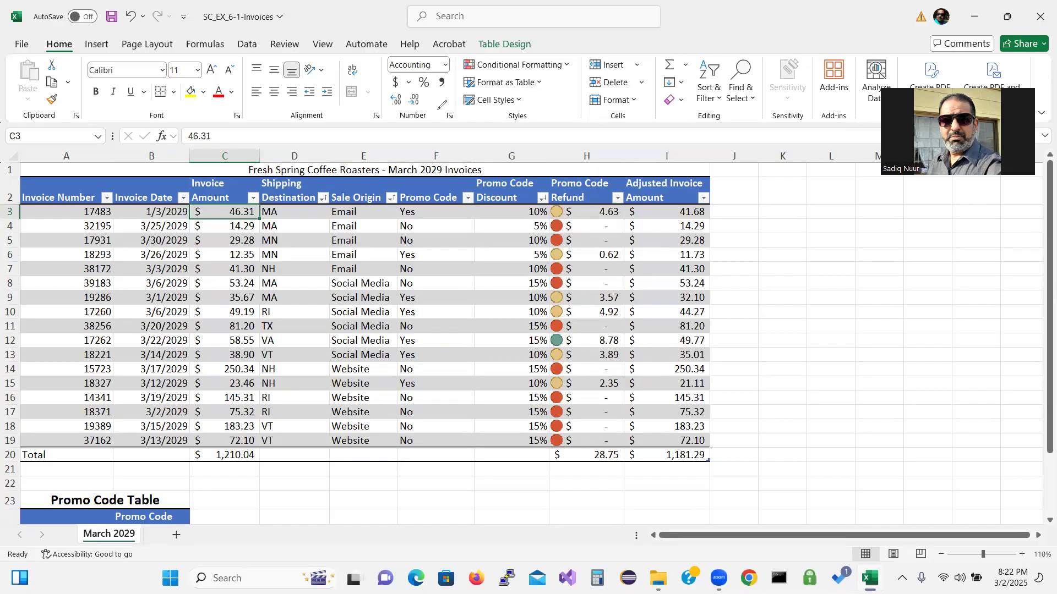
{"action": "left_click", "coordinate": [265, 180]}
{"action": "mouse_move", "coordinate": [251, 186]}
{"action": "left_mouse_down"}
{"action": "mouse_move", "coordinate": [240, 208]}
{"action": "mouse_move", "coordinate": [283, 204]}
{"action": "mouse_move", "coordinate": [280, 180]}
{"action": "mouse_move", "coordinate": [256, 179]}
{"action": "left_mouse_up"}
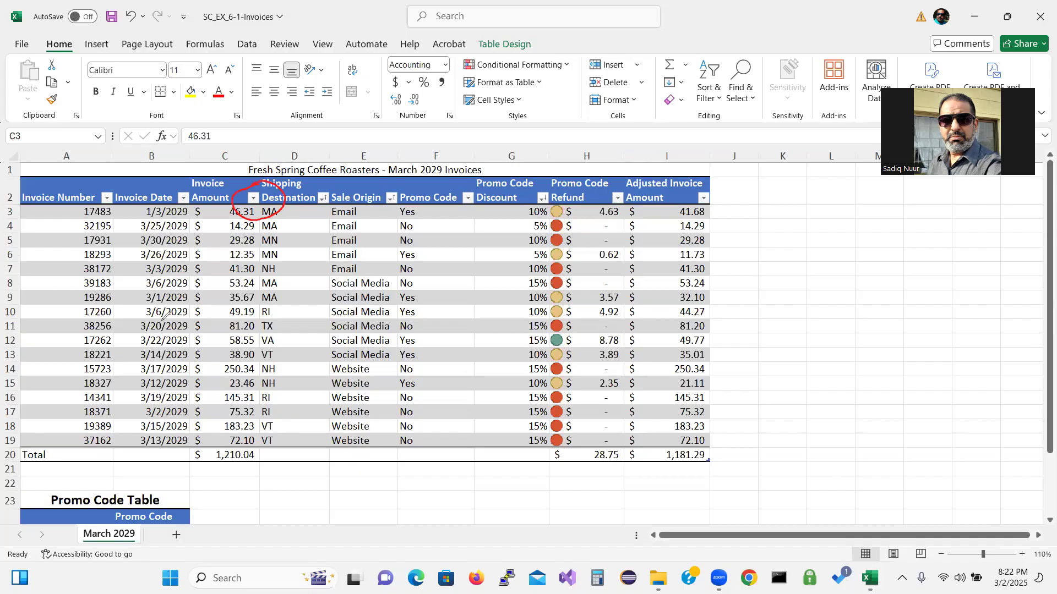
{"action": "left_click", "coordinate": [6, 395]}
Step: Sort the table by Invoice Amount from smallest to largest using that column's AutoFilter
{"action": "left_click", "coordinate": [251, 200]}
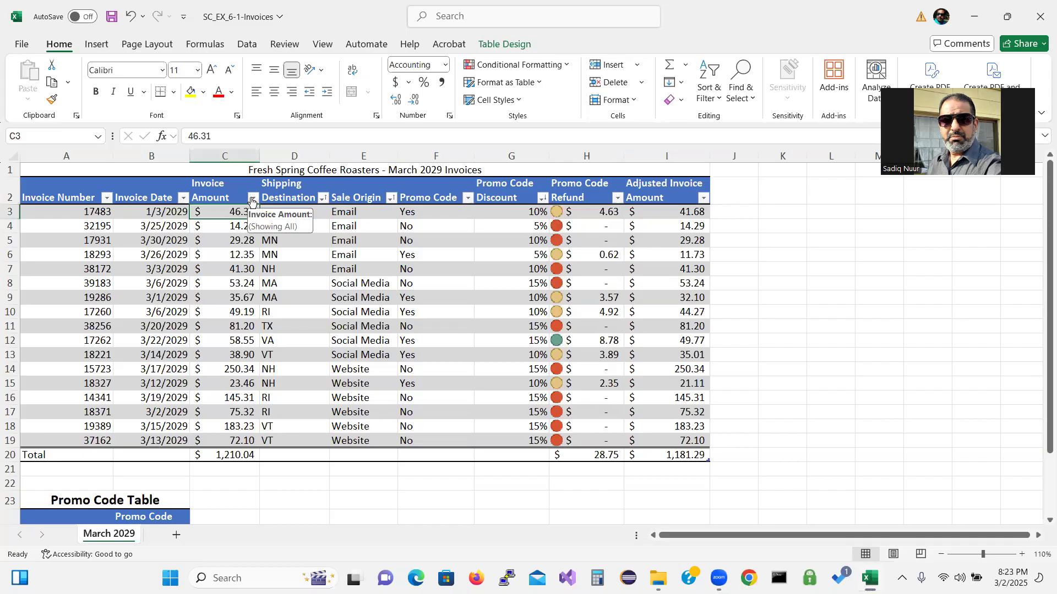
{"action": "left_click", "coordinate": [252, 200]}
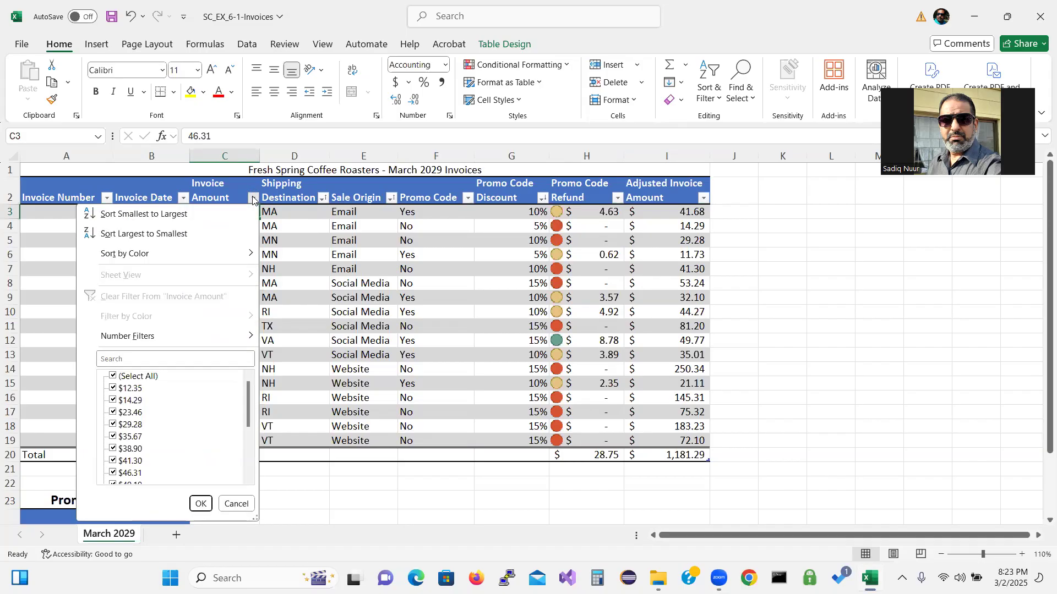
{"action": "left_click", "coordinate": [183, 215]}
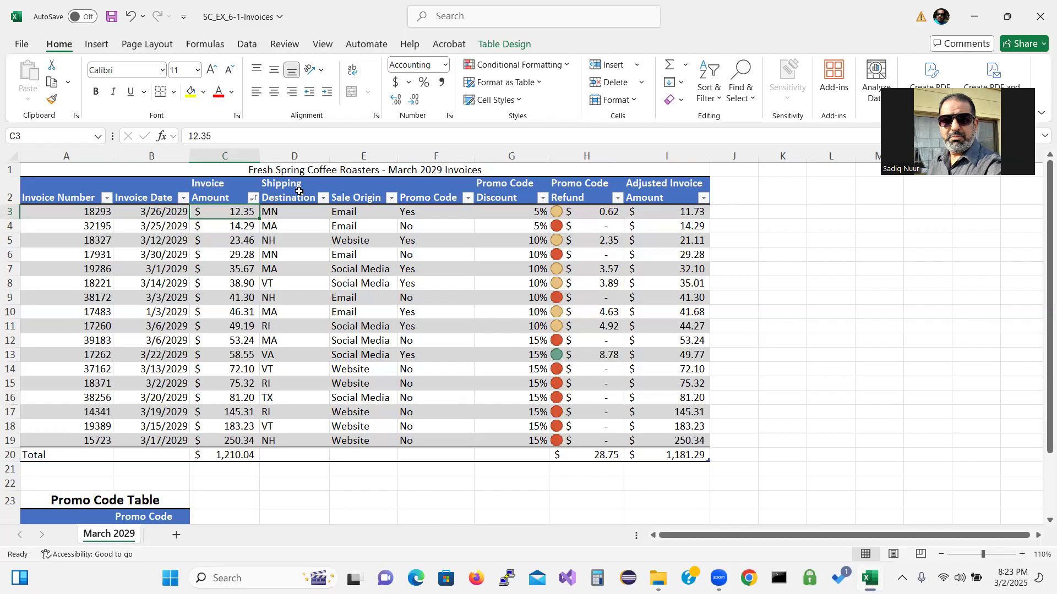
Step: Filter the Shipping Destination column to exclude the TX invoices
{"action": "left_click", "coordinate": [324, 198]}
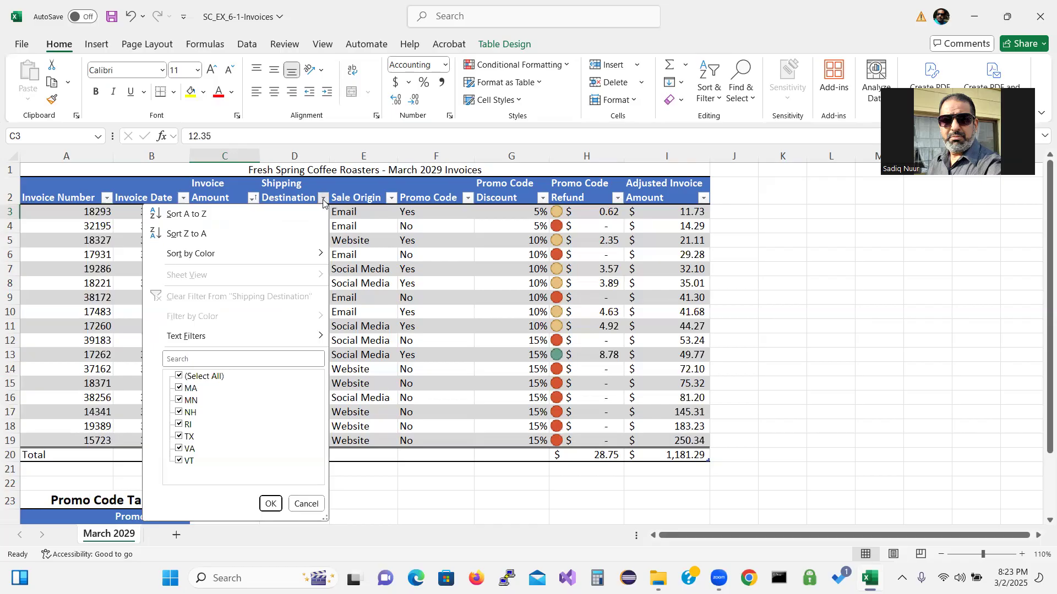
{"action": "left_click", "coordinate": [179, 437]}
{"action": "left_click", "coordinate": [271, 504]}
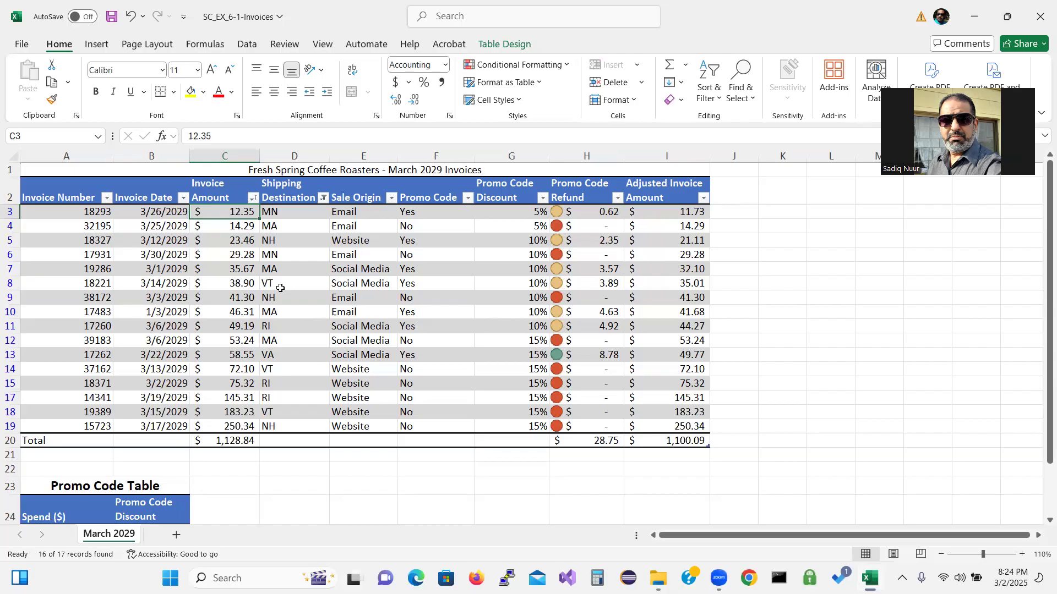
Step: Filter the Sale Origin column to show only Social Media, excluding Email and Website
{"action": "left_click", "coordinate": [392, 199]}
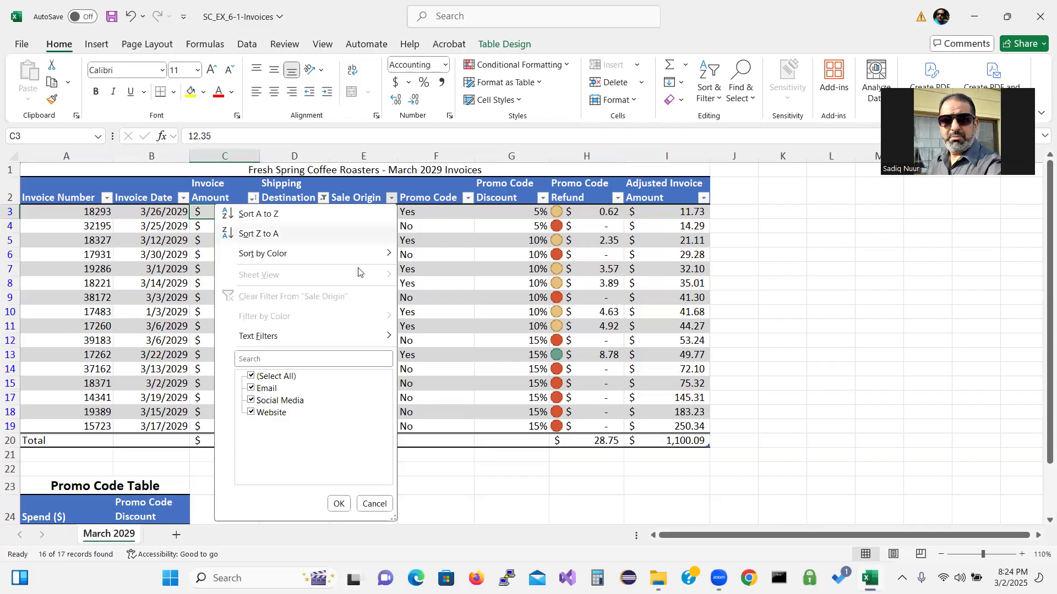
{"action": "left_click", "coordinate": [252, 413]}
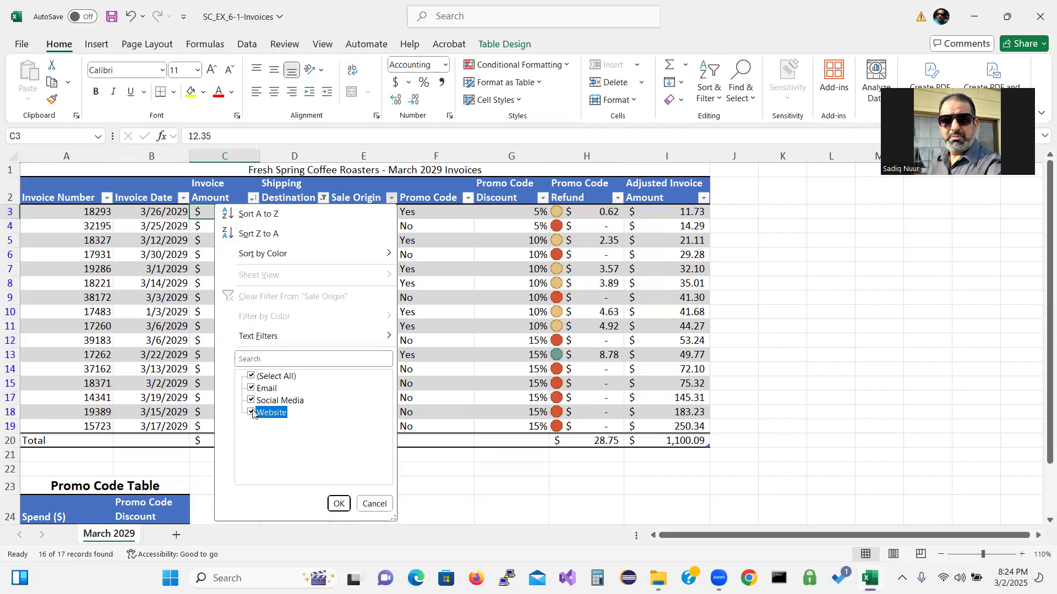
{"action": "left_click", "coordinate": [252, 388]}
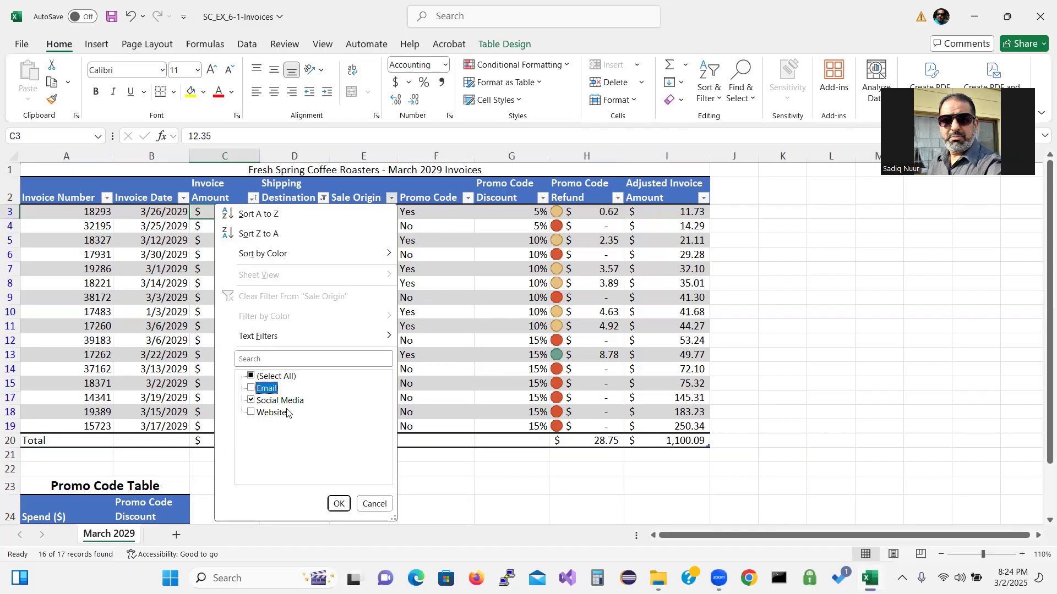
{"action": "left_click", "coordinate": [337, 503]}
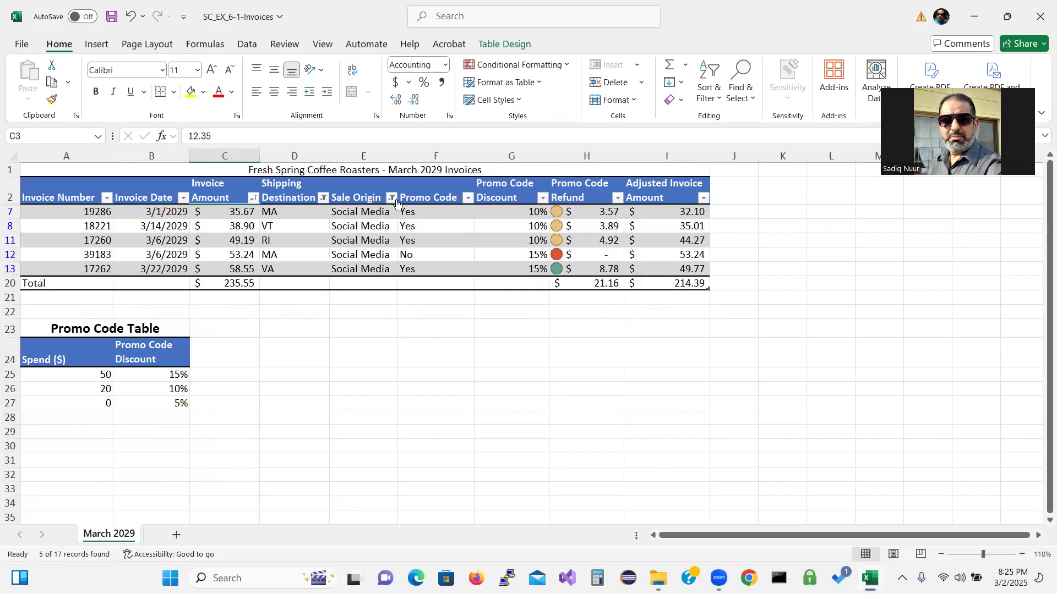
Step: Review the Shipping Destination filter without changing it, and clear all filters from the invoices table
{"action": "left_click", "coordinate": [323, 199]}
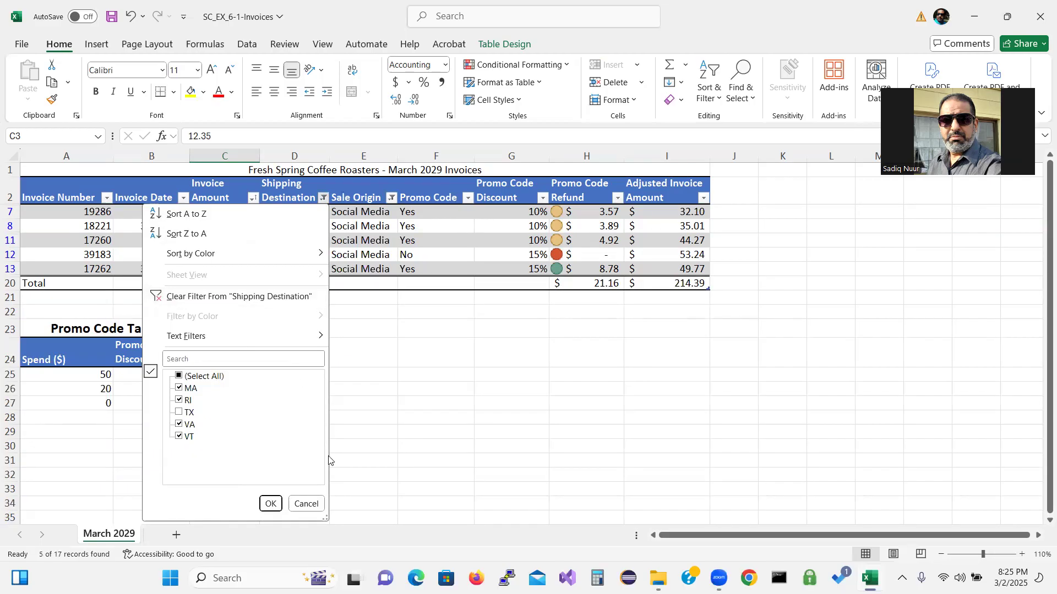
{"action": "left_click", "coordinate": [306, 504]}
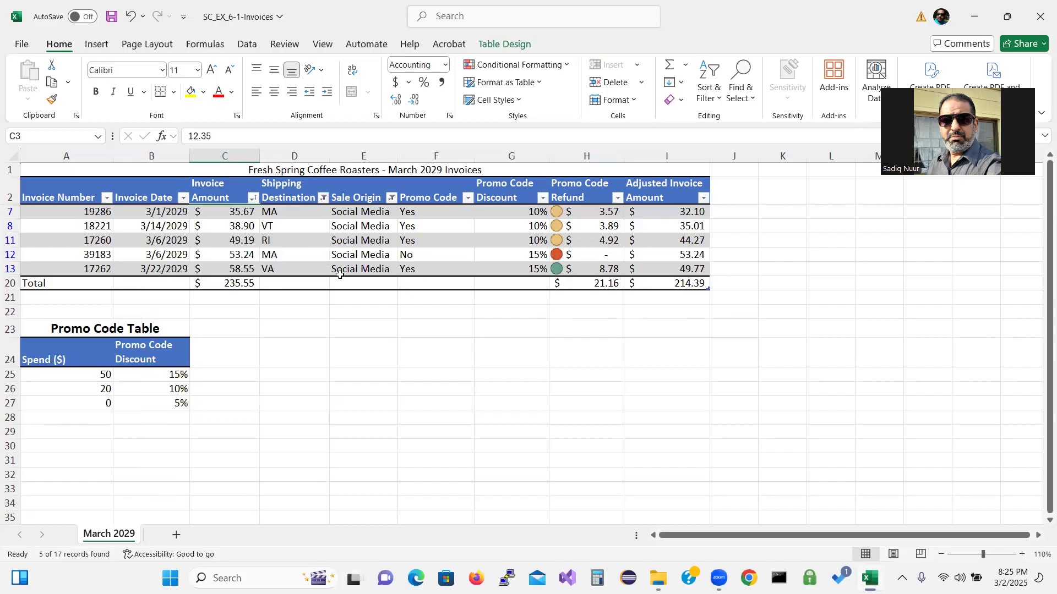
{"action": "left_click", "coordinate": [246, 45]}
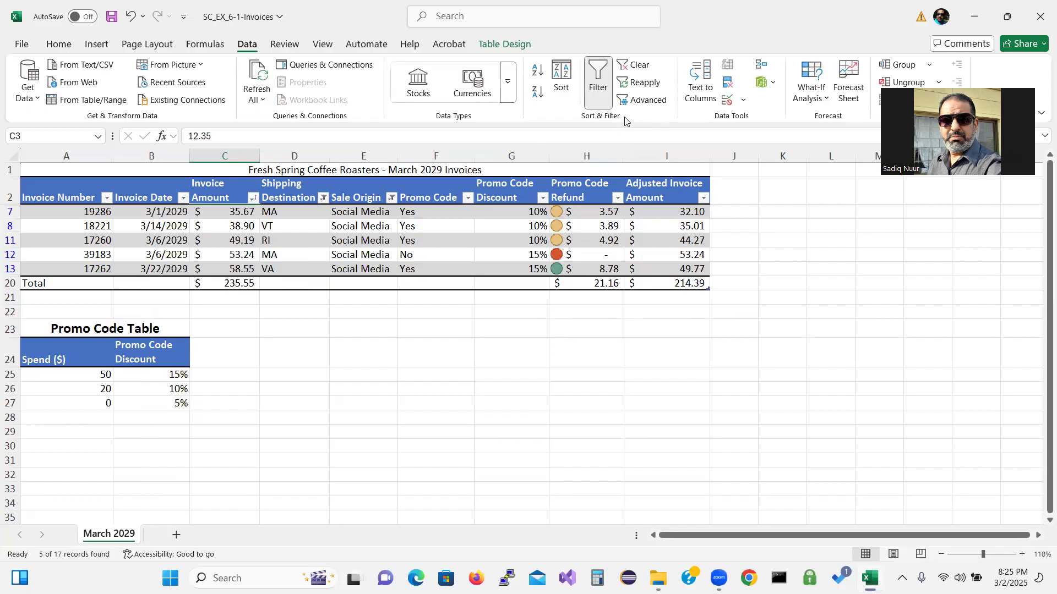
{"action": "left_click", "coordinate": [632, 67]}
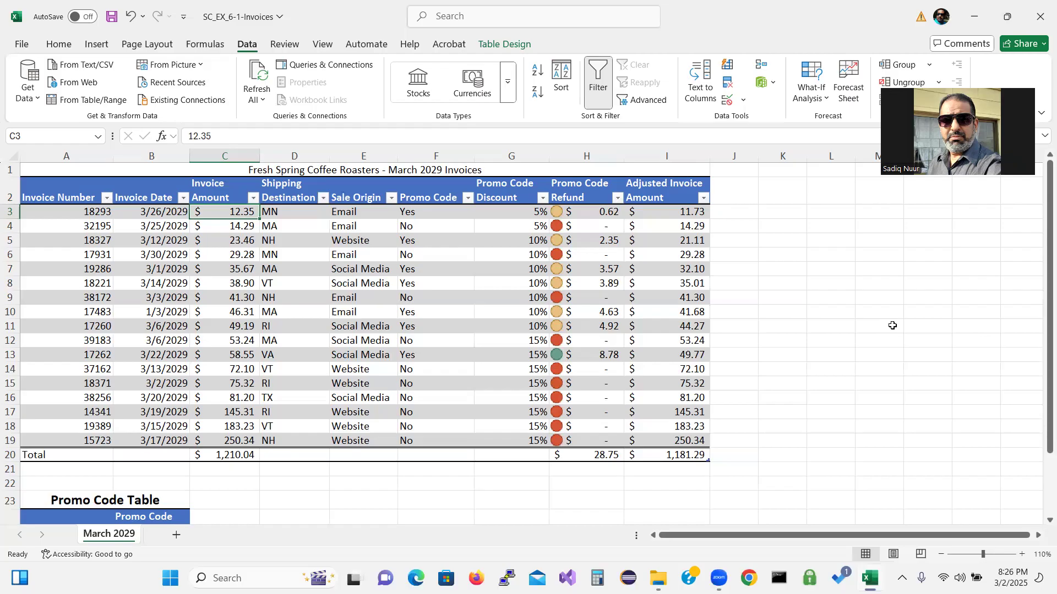
Step: Filter the Invoice Date column by searching for 22, and clear that filter again
{"action": "left_click", "coordinate": [156, 211]}
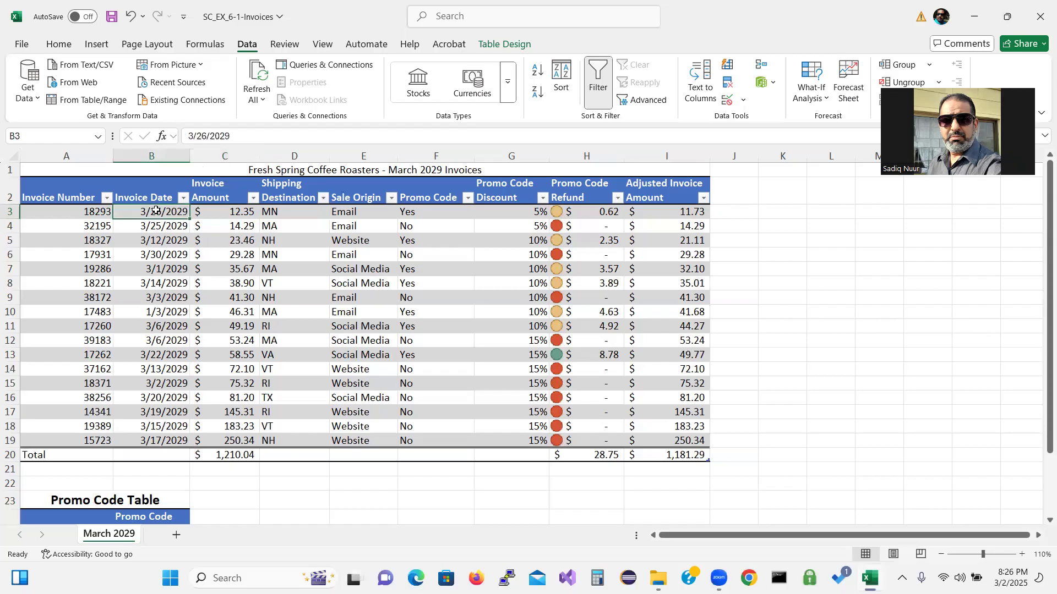
{"action": "left_click", "coordinate": [184, 198]}
{"action": "left_click", "coordinate": [92, 363]}
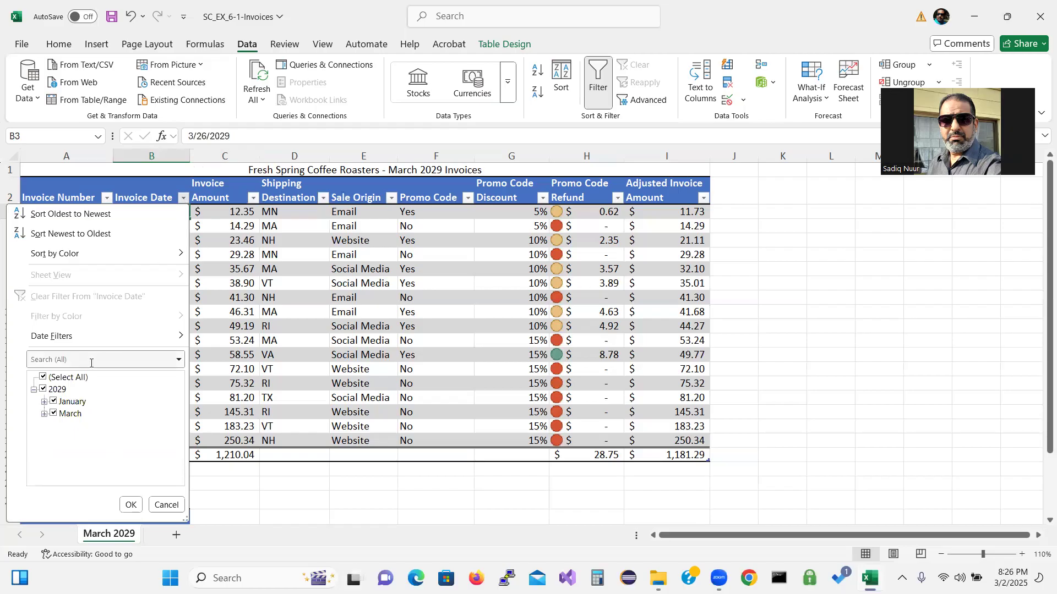
{"action": "left_click", "coordinate": [82, 361]}
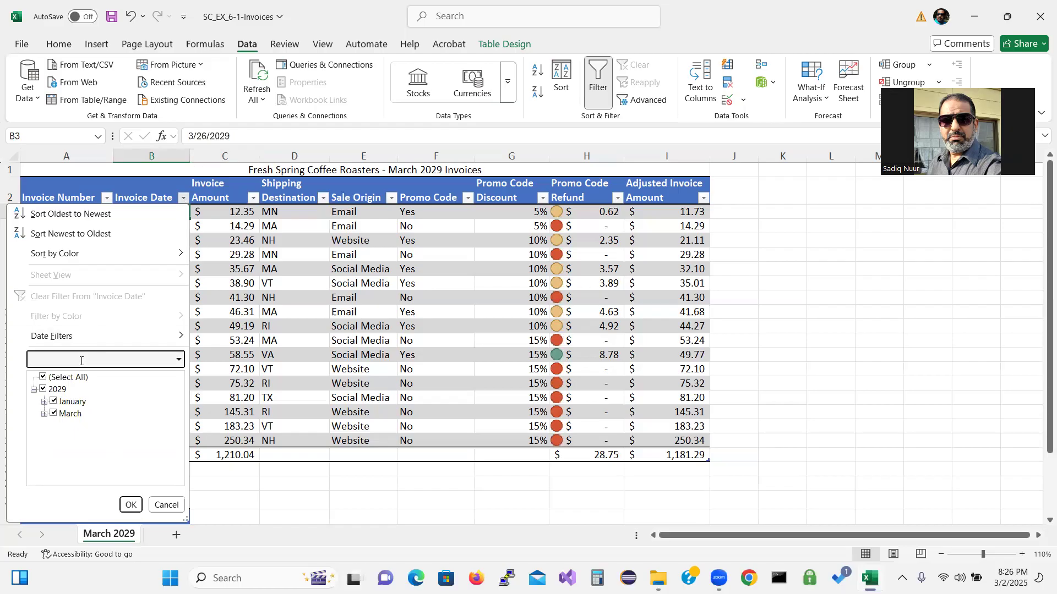
{"action": "type", "text": "22"}
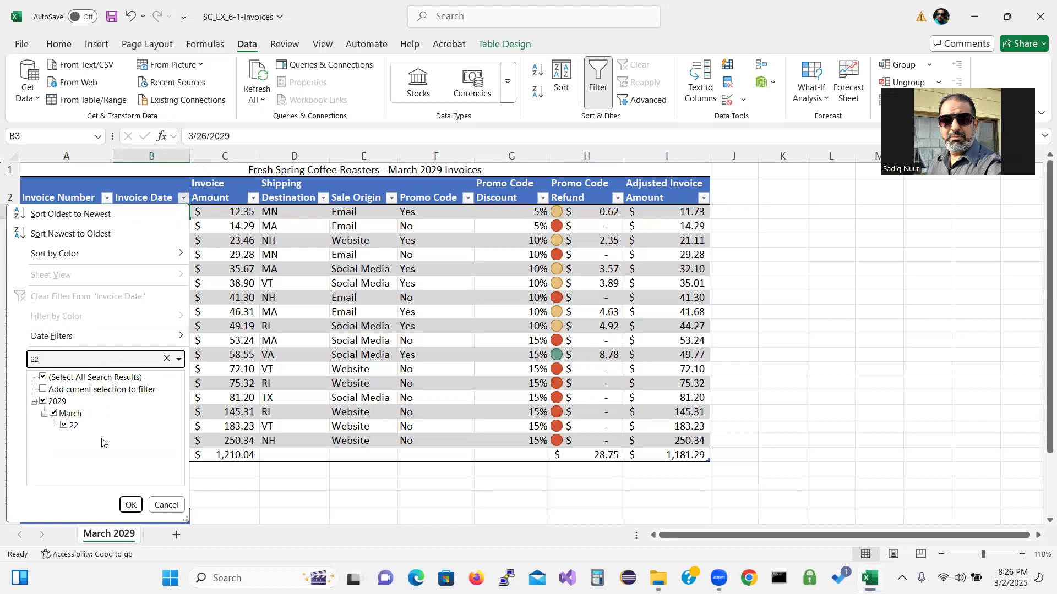
{"action": "left_click", "coordinate": [130, 505]}
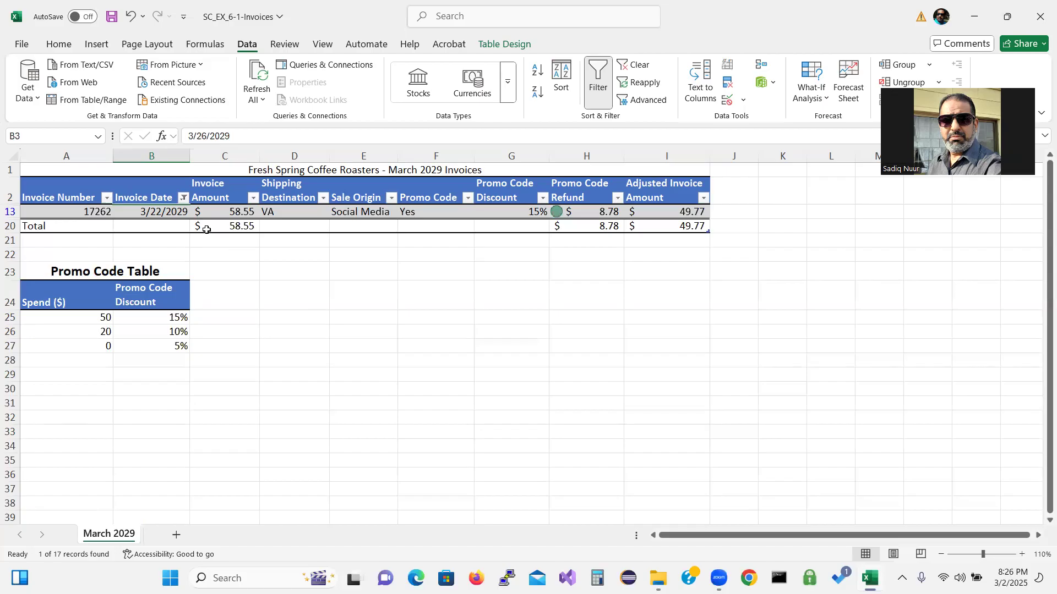
{"action": "left_click", "coordinate": [184, 199]}
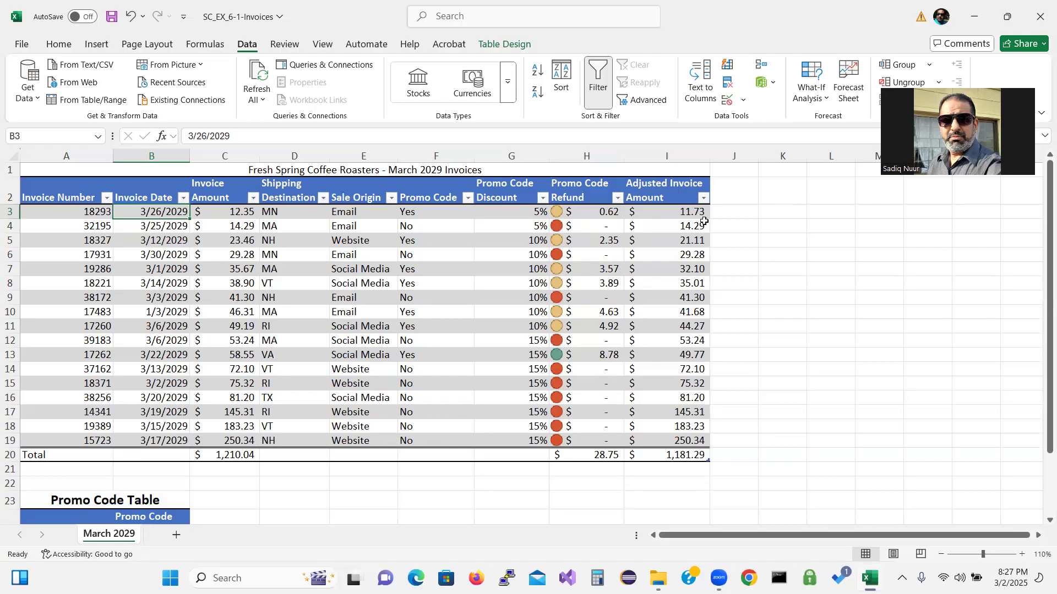
Step: Start a custom AutoFilter on Adjusted Invoice Amount with the first condition is greater than or equal to 10
{"action": "left_click", "coordinate": [704, 202]}
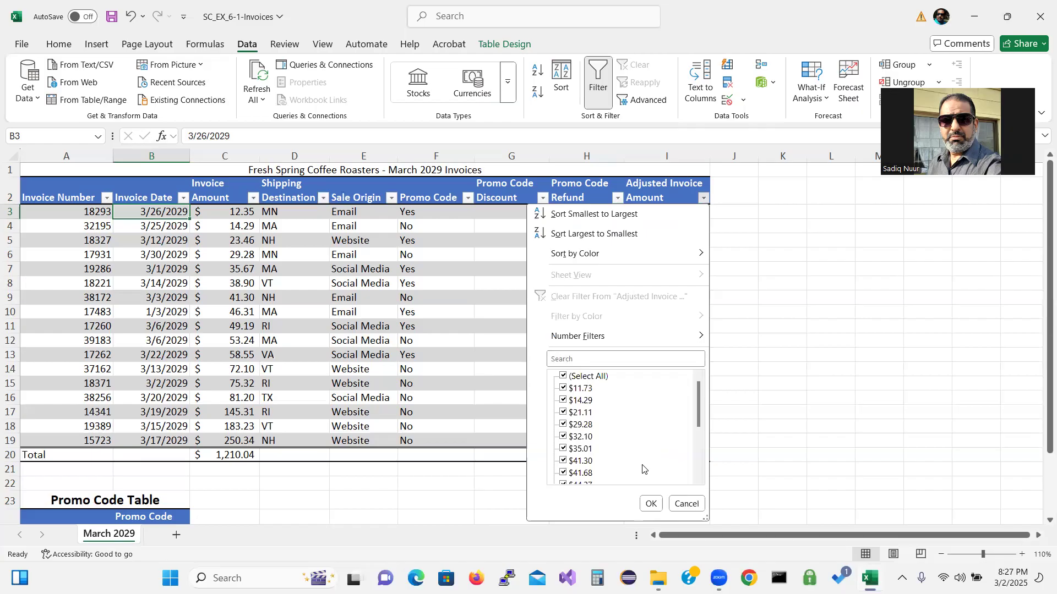
{"action": "left_click_drag", "start_coordinate": [699, 408], "coordinate": [698, 465]}
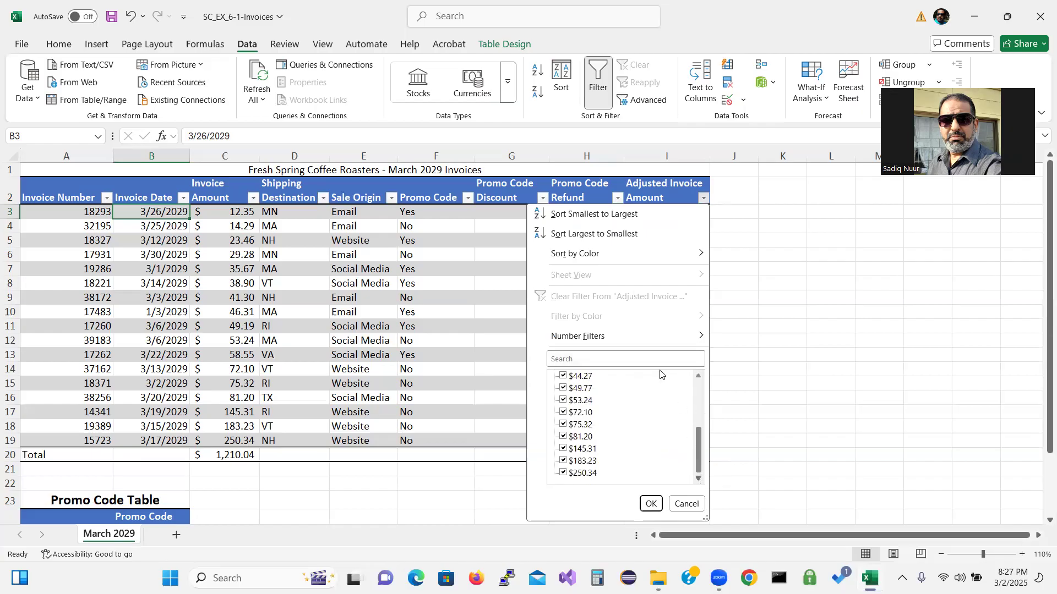
{"action": "mouse_move", "coordinate": [644, 346]}
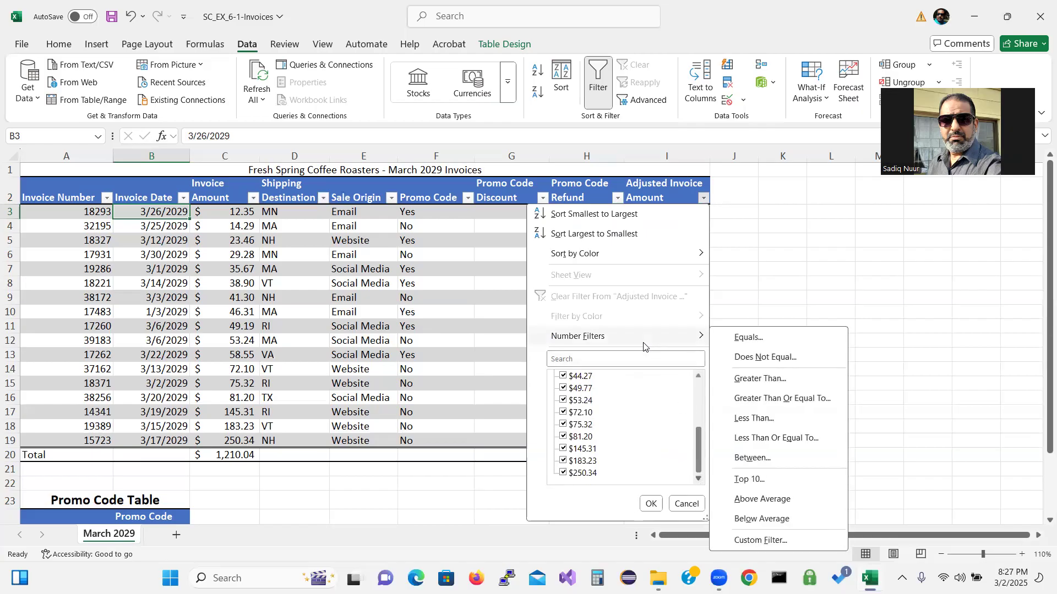
{"action": "left_click", "coordinate": [762, 541]}
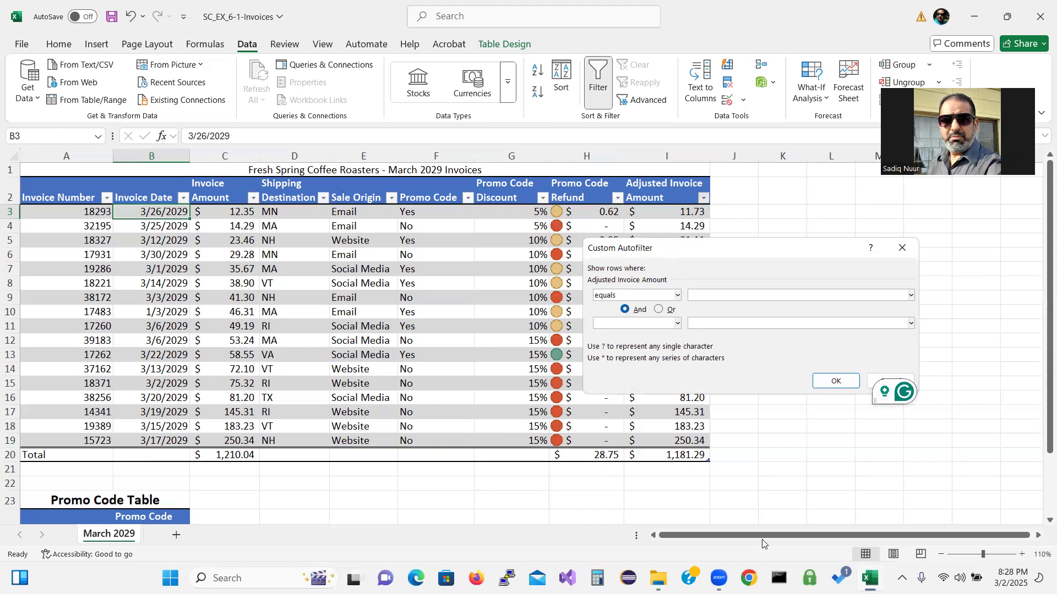
{"action": "left_click", "coordinate": [677, 295]}
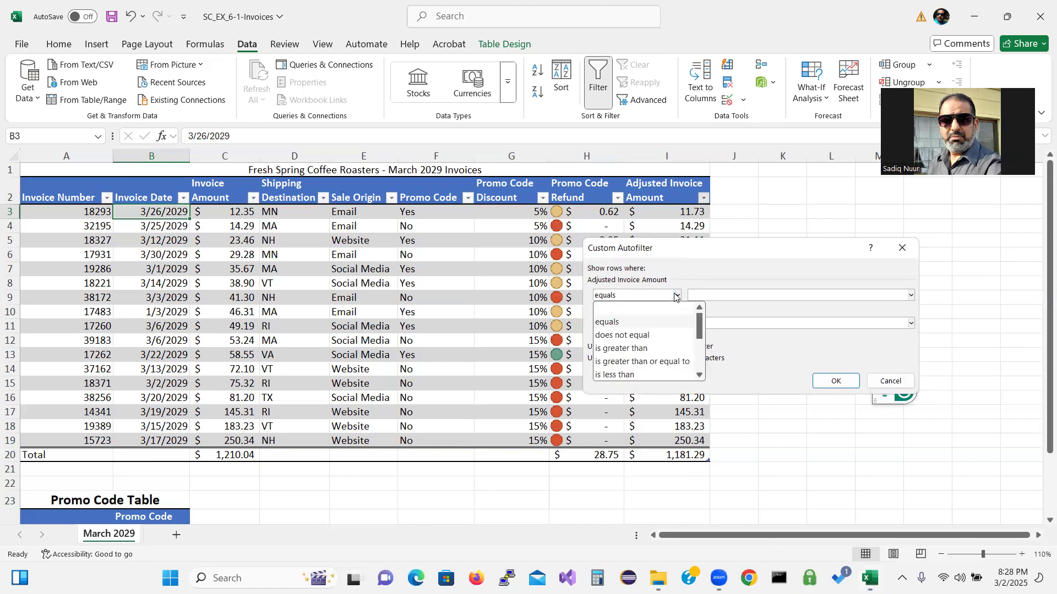
{"action": "left_click", "coordinate": [664, 362]}
{"action": "left_click", "coordinate": [721, 294]}
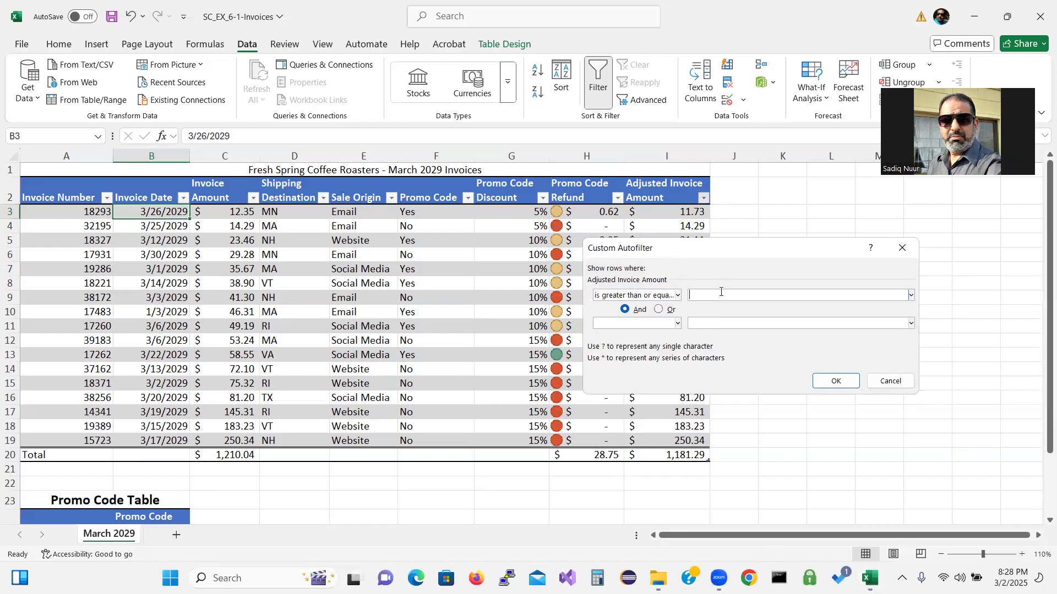
{"action": "type", "text": "10"}
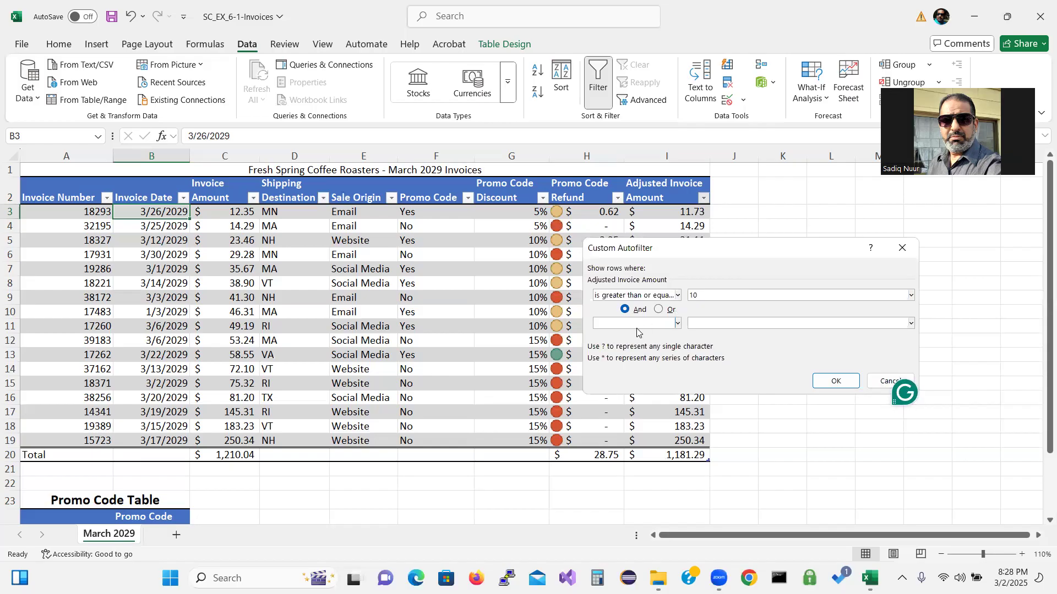
Step: Add the second condition is less than or equal to 45, joined with And, and apply the custom AutoFilter
{"action": "left_click", "coordinate": [679, 325]}
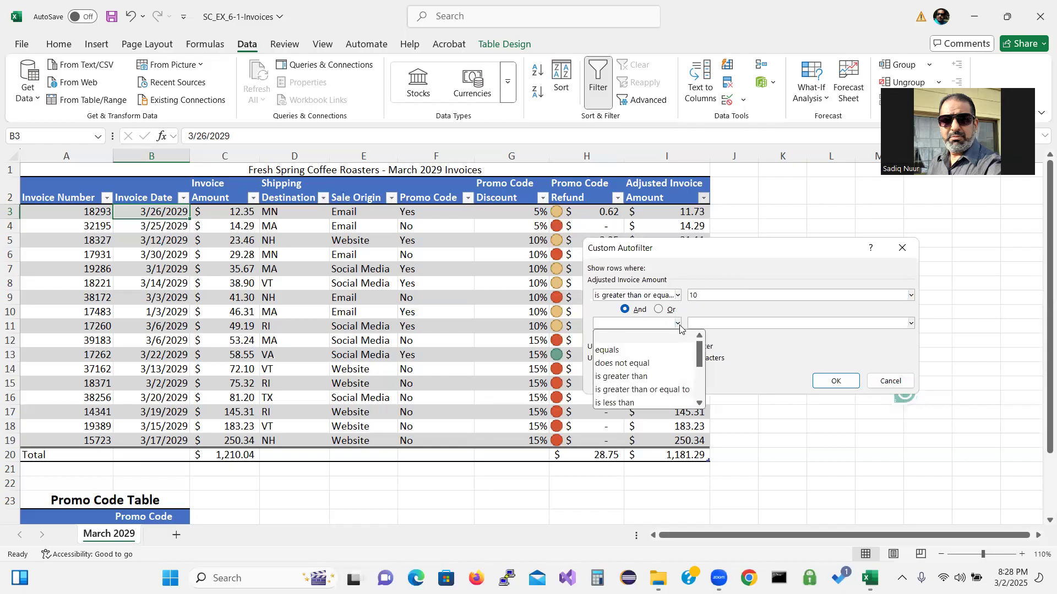
{"action": "left_click_drag", "start_coordinate": [699, 364], "coordinate": [699, 380]}
{"action": "left_click", "coordinate": [677, 363]}
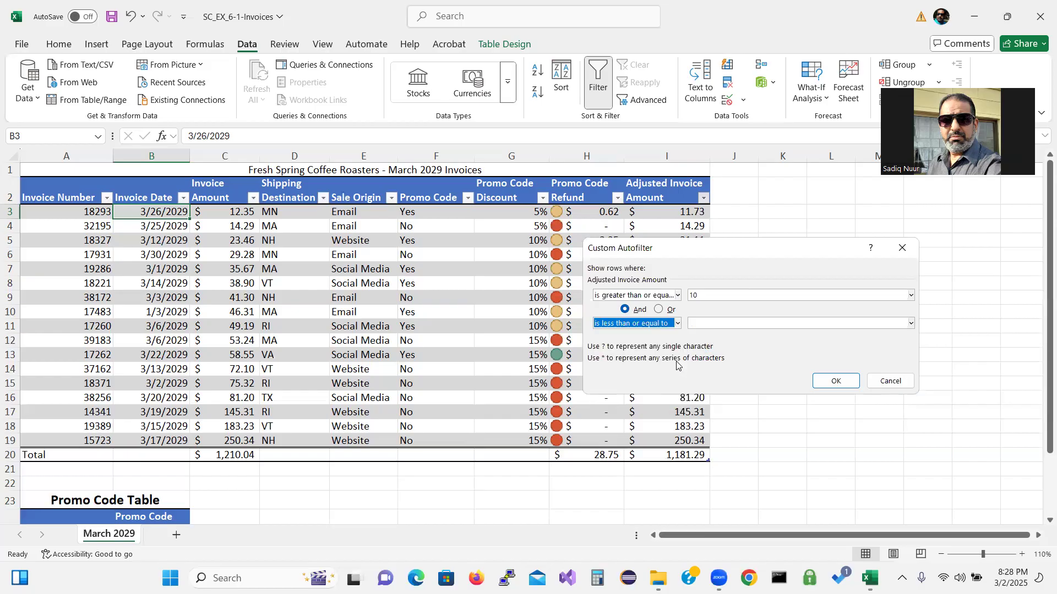
{"action": "left_click", "coordinate": [733, 323]}
{"action": "type", "text": "45"}
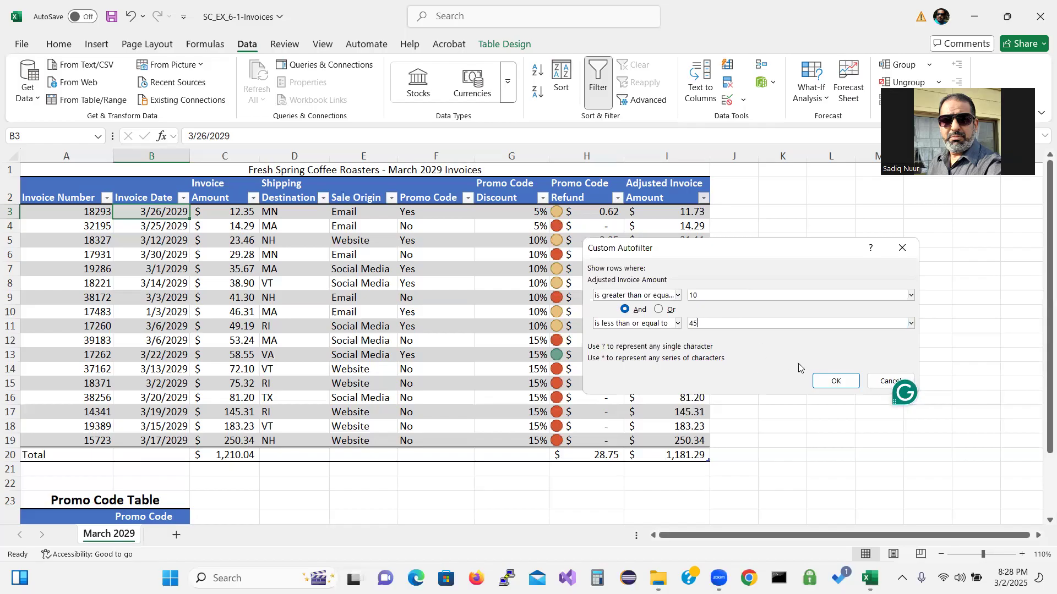
{"action": "left_click", "coordinate": [833, 382]}
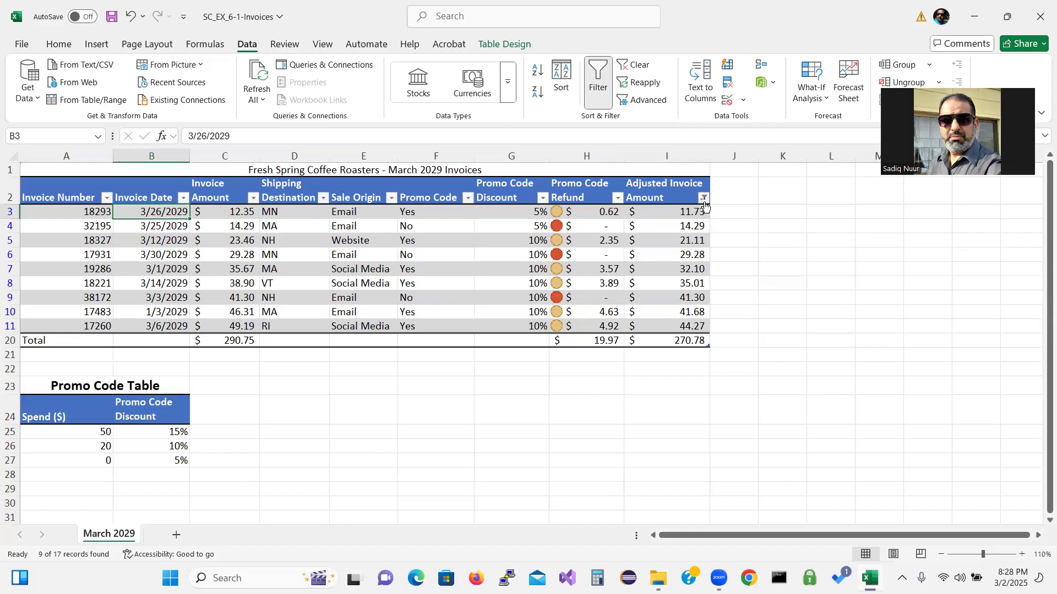
Step: Clear the filter from the Adjusted Invoice Amount column
{"action": "mouse_move", "coordinate": [705, 206]}
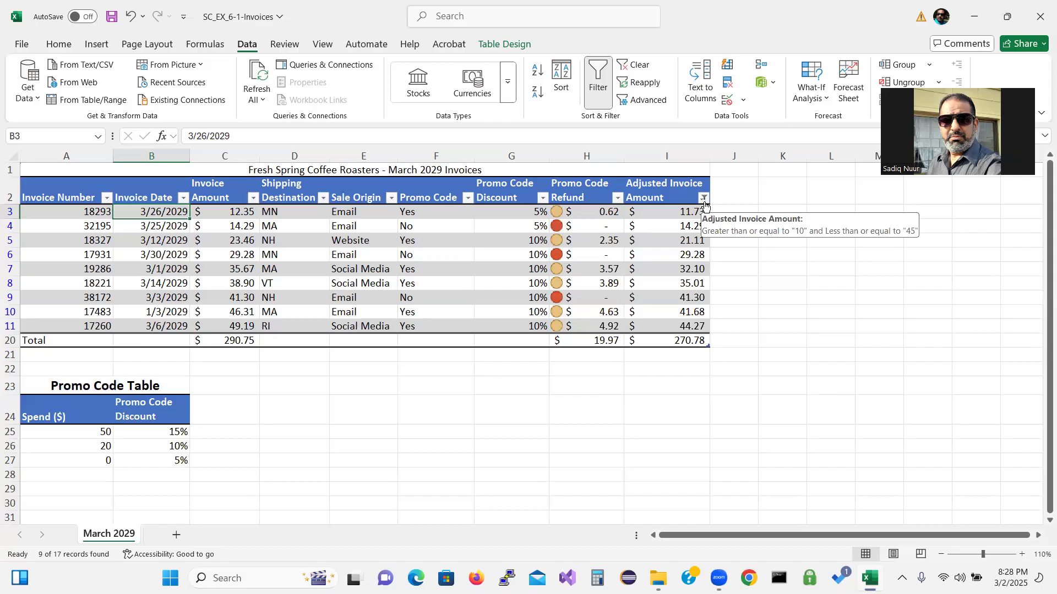
{"action": "left_click", "coordinate": [705, 201]}
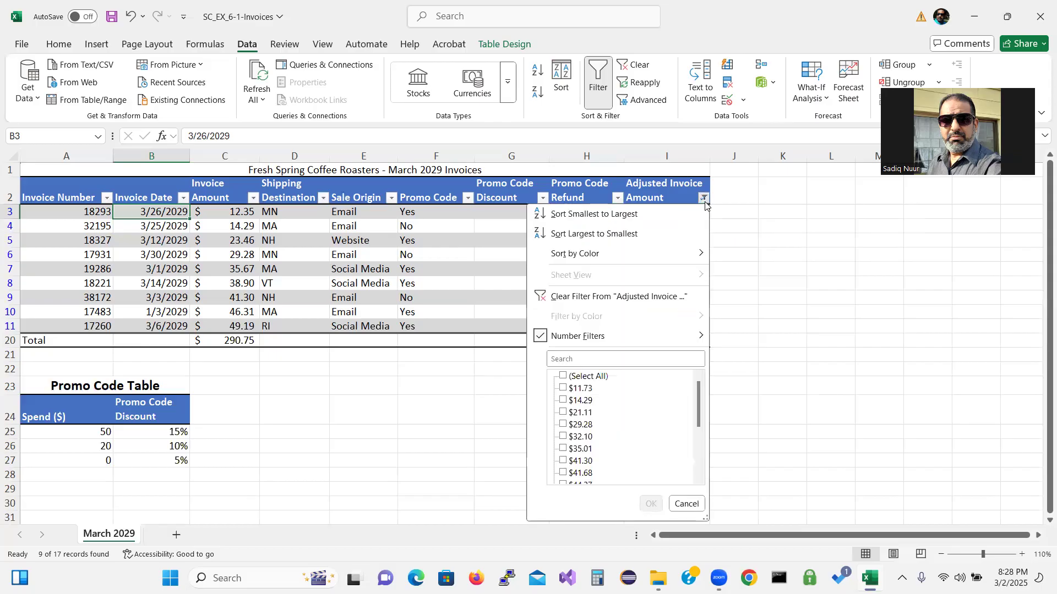
{"action": "left_click", "coordinate": [643, 298]}
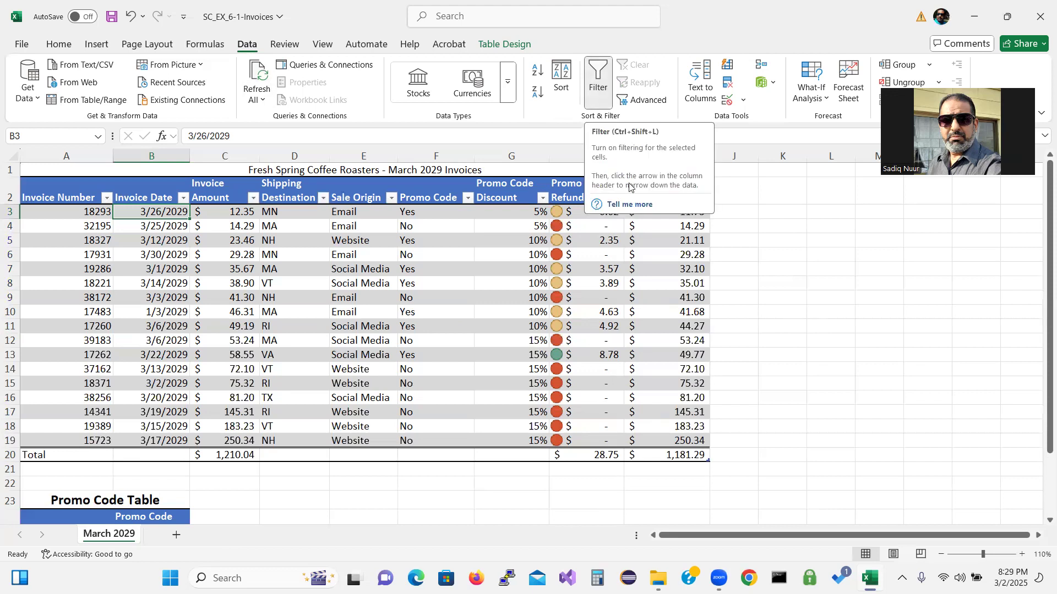
Step: Turn off AutoFilter for the invoices table and save the workbook
{"action": "left_click", "coordinate": [594, 82]}
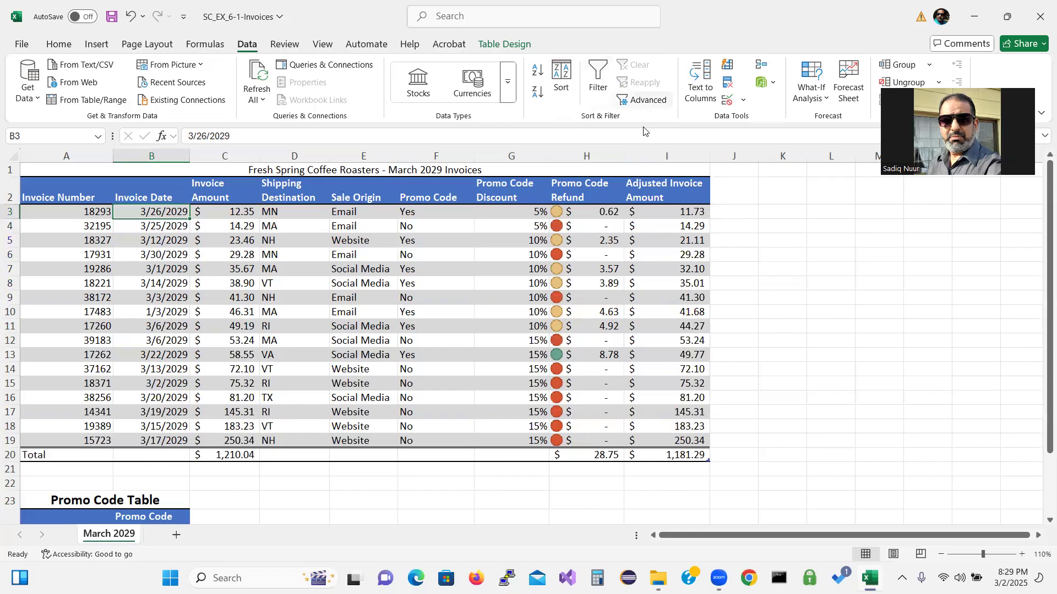
{"action": "left_click", "coordinate": [602, 70]}
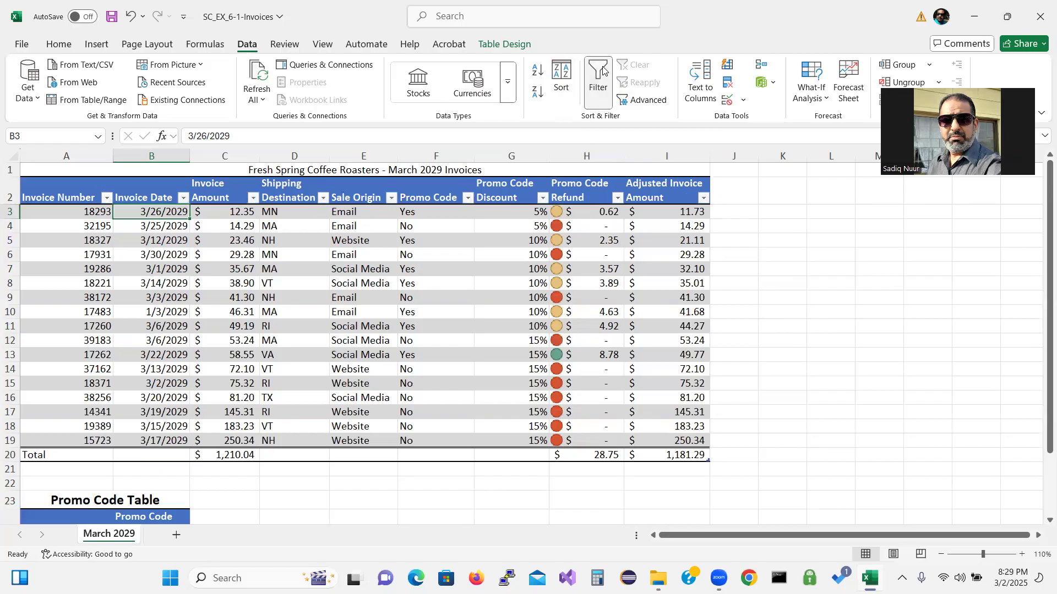
{"action": "left_click", "coordinate": [602, 70]}
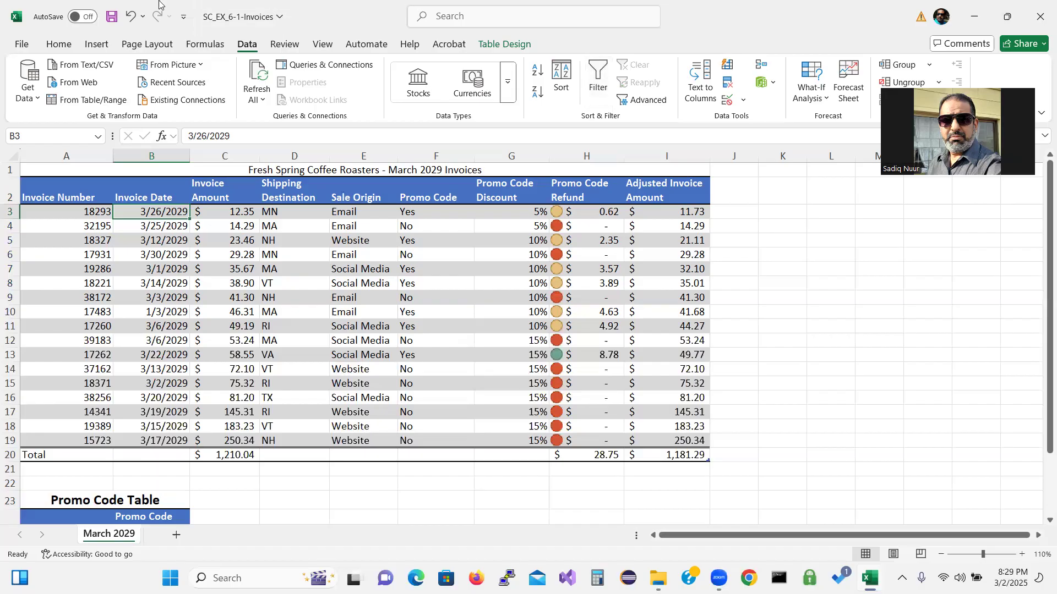
{"action": "left_click", "coordinate": [113, 18]}
Step: Insert eight blank rows above the Fresh Spring Coffee Roasters title, which is in row 1
{"action": "left_click", "coordinate": [9, 170]}
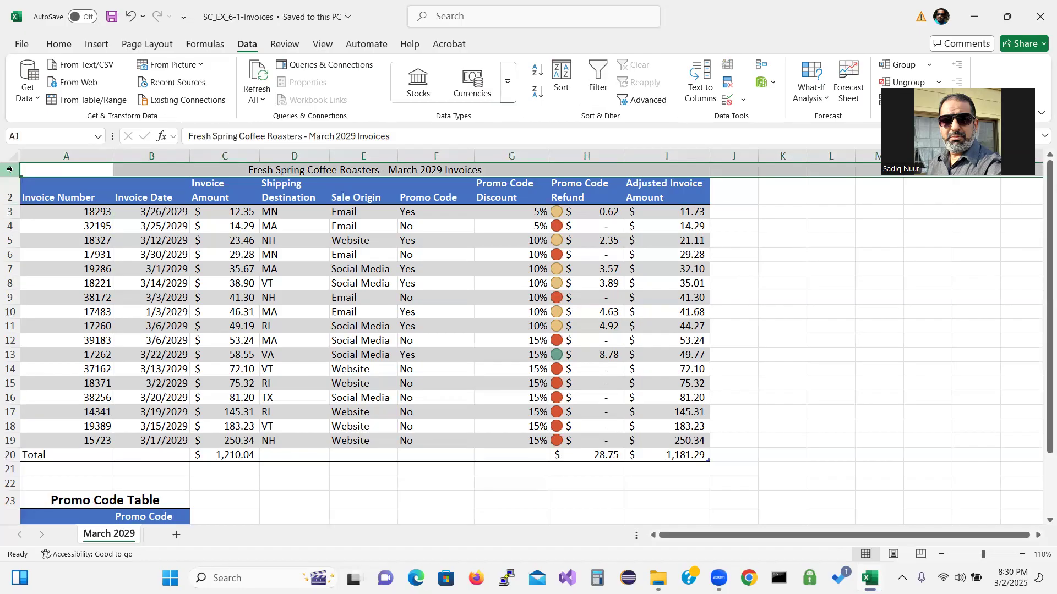
{"action": "right_click", "coordinate": [9, 169]}
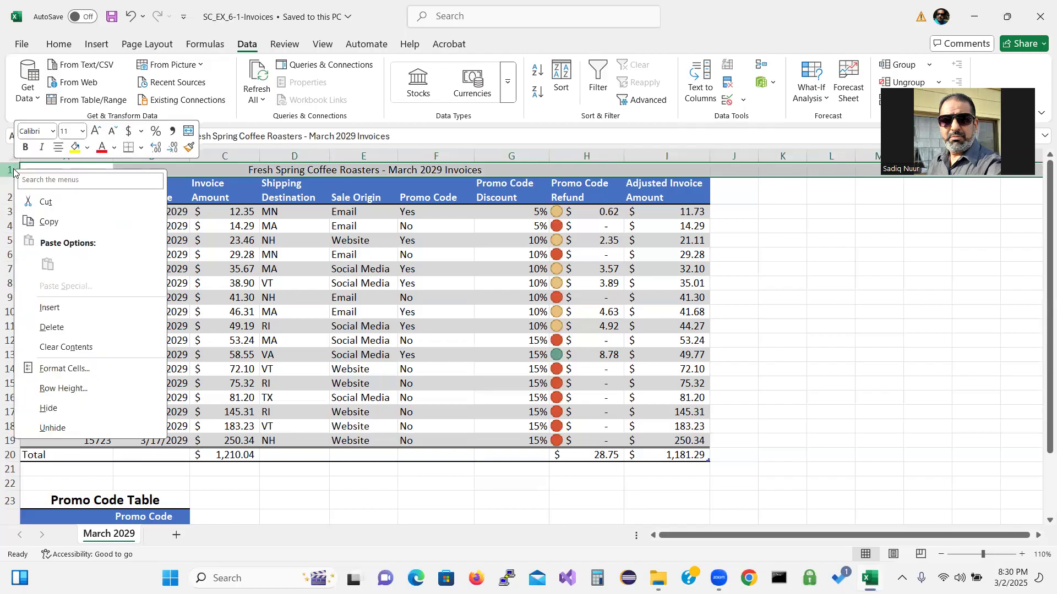
{"action": "left_click", "coordinate": [49, 308]}
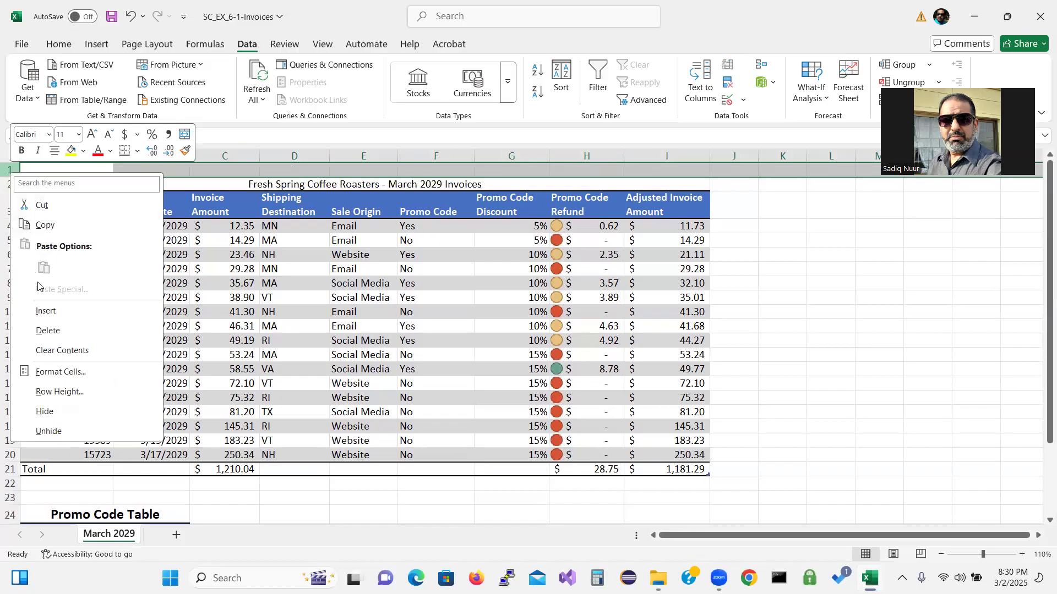
{"action": "left_click", "coordinate": [45, 311]}
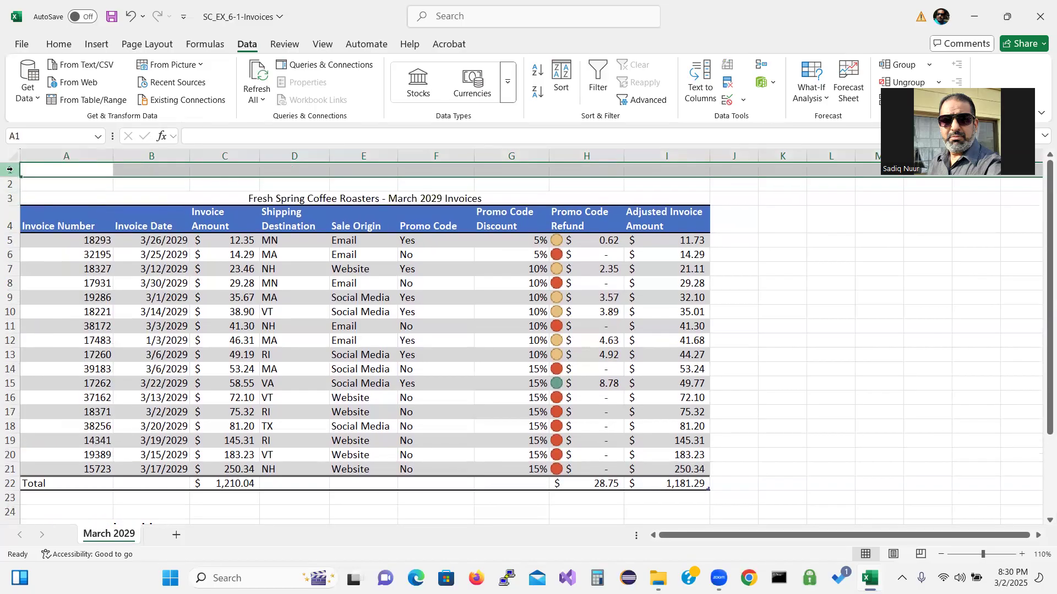
{"action": "right_click", "coordinate": [11, 170]}
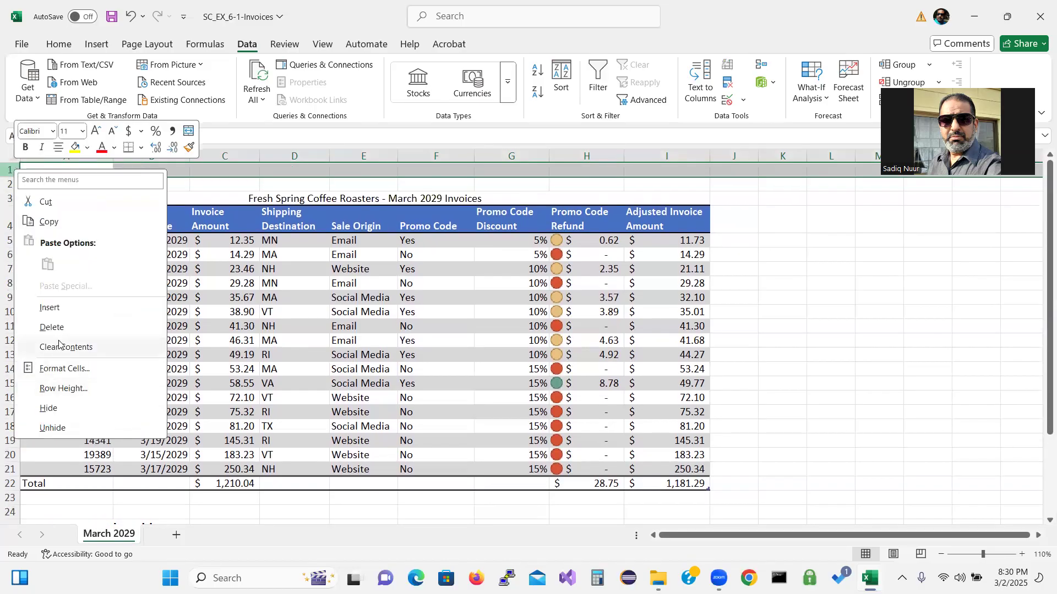
{"action": "left_click", "coordinate": [64, 311]}
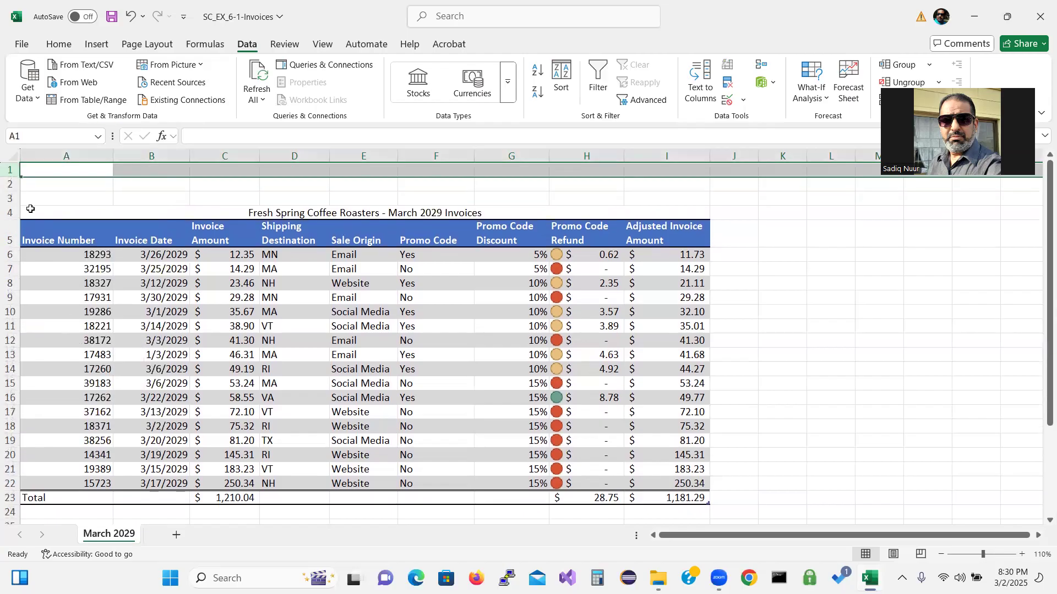
{"action": "right_click", "coordinate": [11, 170]}
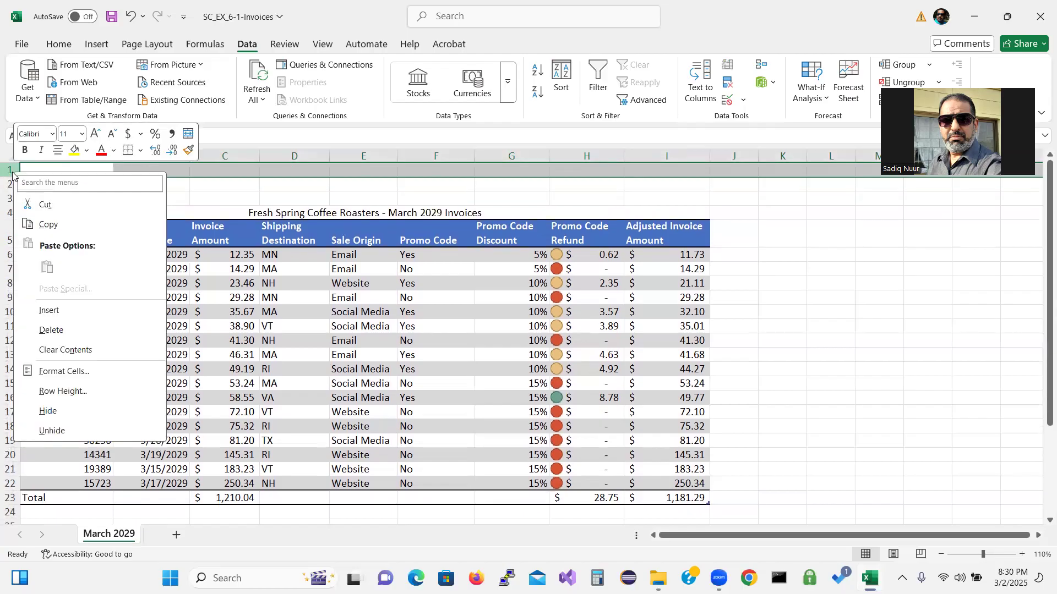
{"action": "left_click", "coordinate": [44, 310]}
{"action": "right_click", "coordinate": [9, 170]}
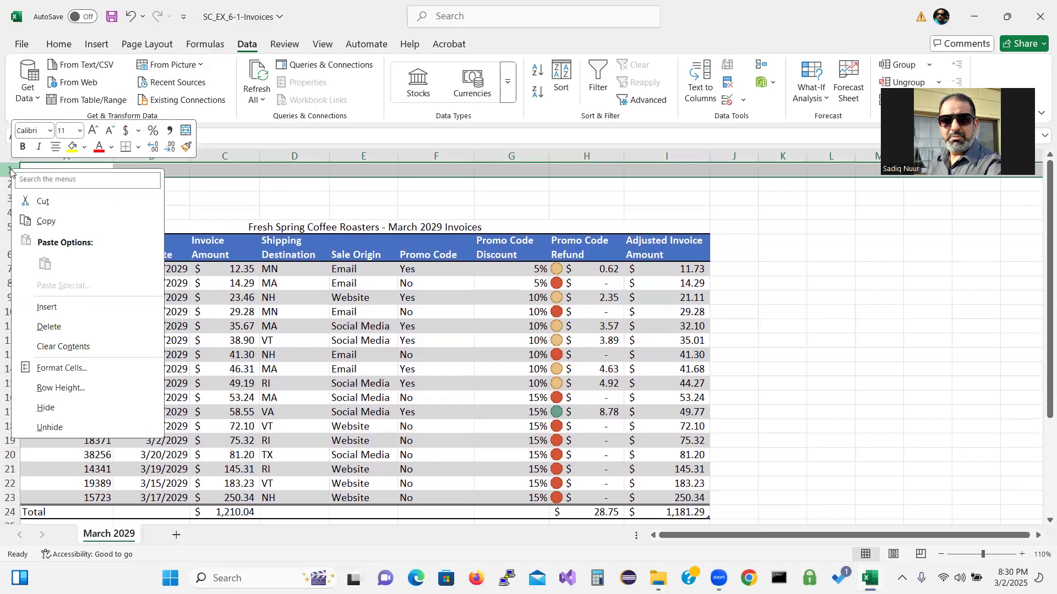
{"action": "left_click", "coordinate": [45, 310]}
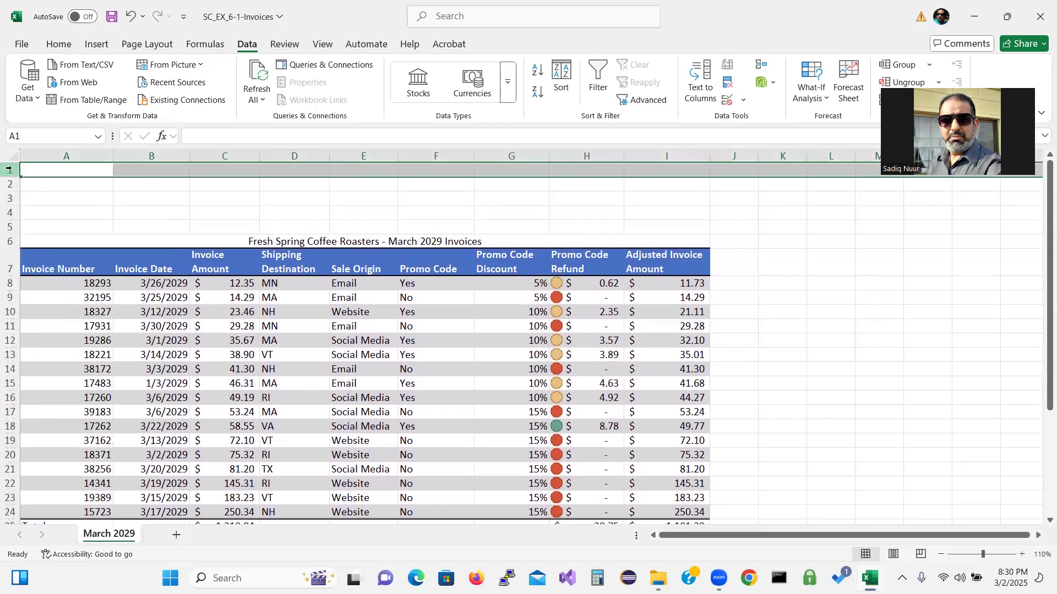
{"action": "right_click", "coordinate": [9, 170]}
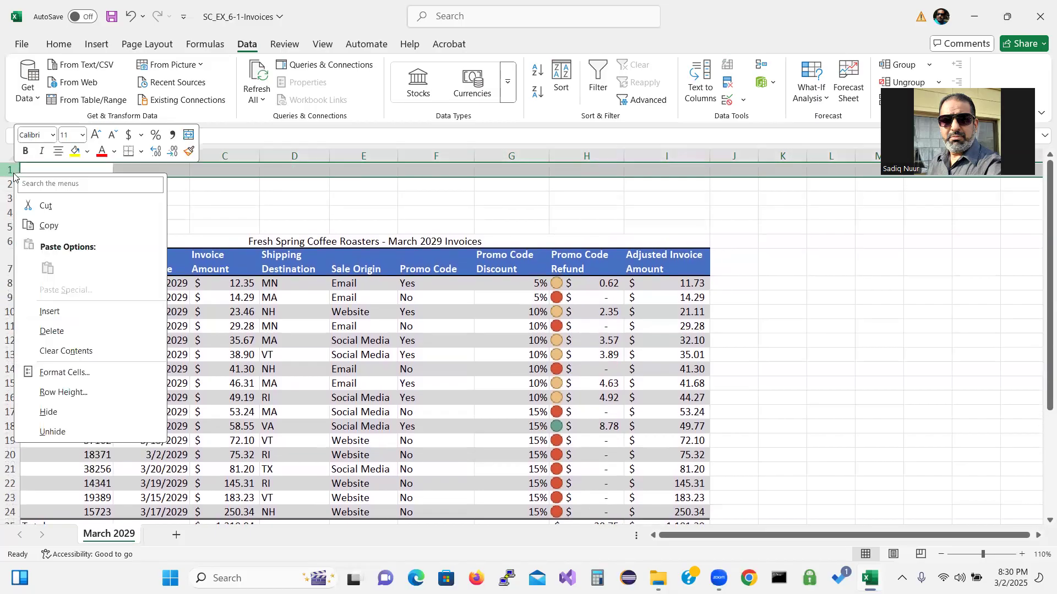
{"action": "left_click", "coordinate": [50, 312]}
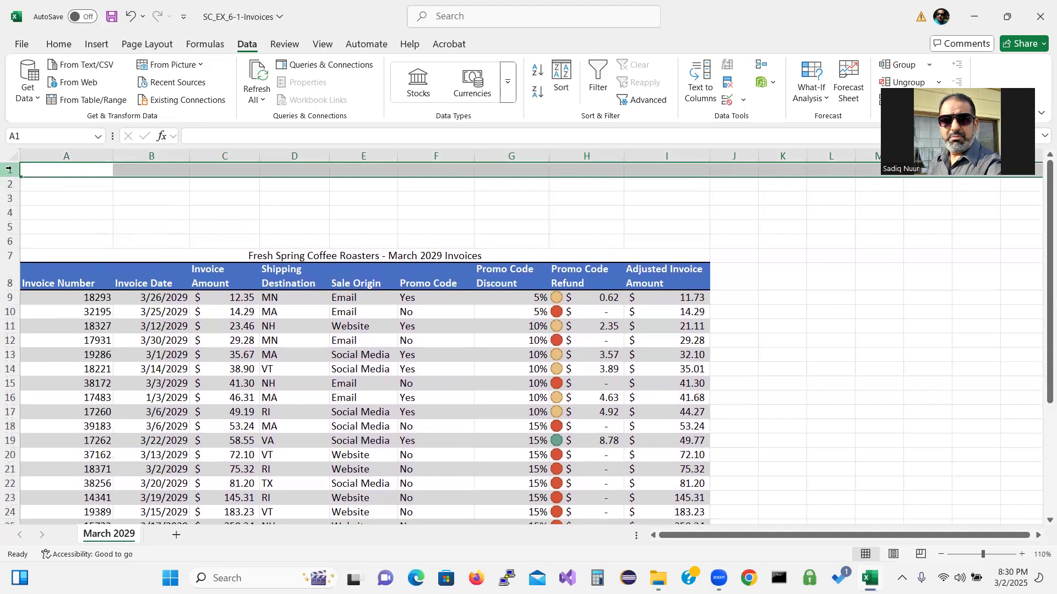
{"action": "right_click", "coordinate": [8, 170]}
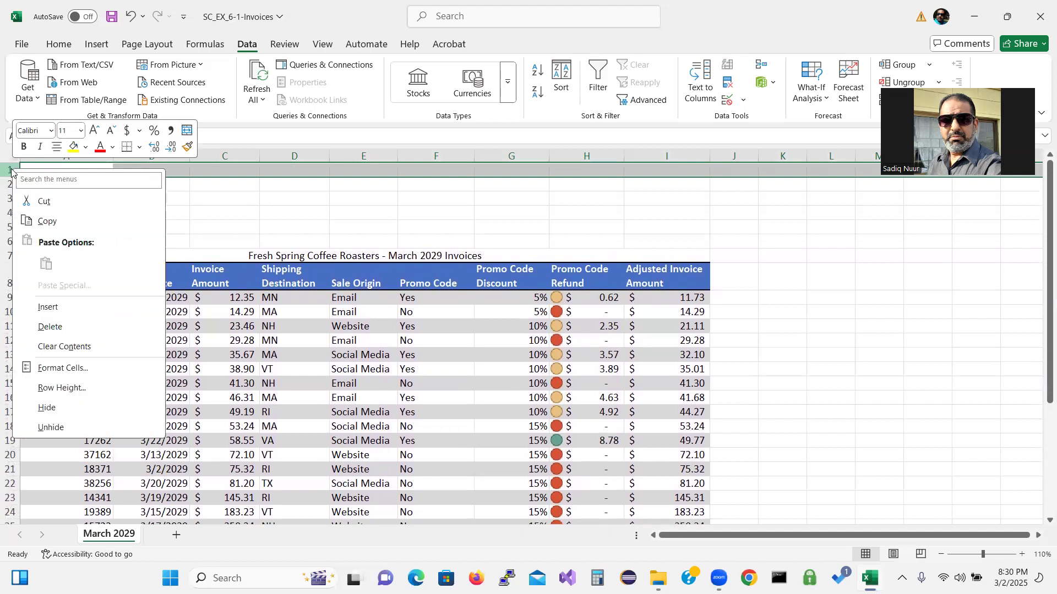
{"action": "left_click", "coordinate": [49, 309]}
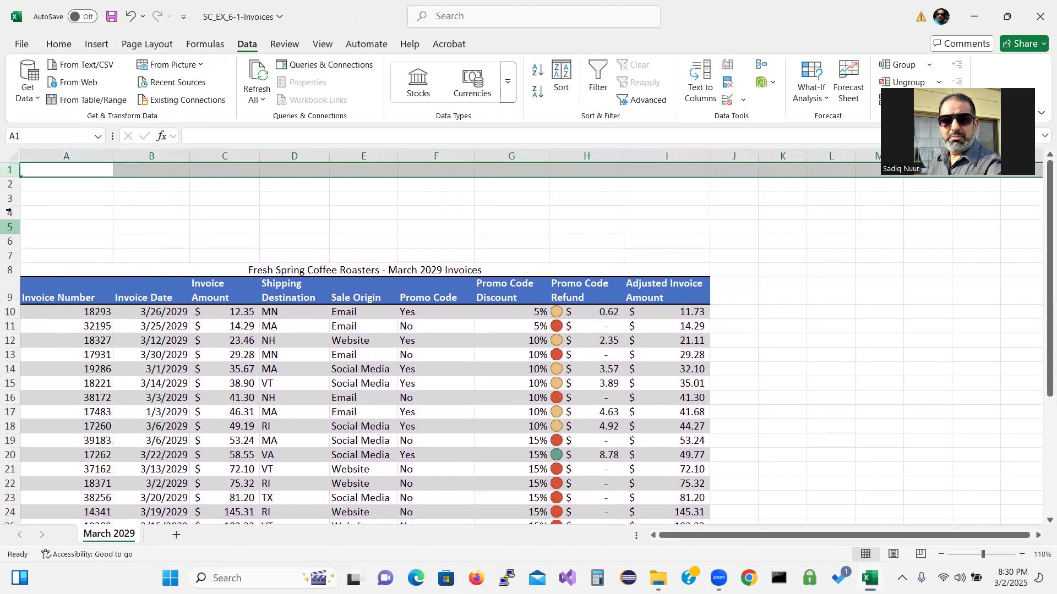
{"action": "right_click", "coordinate": [8, 170]}
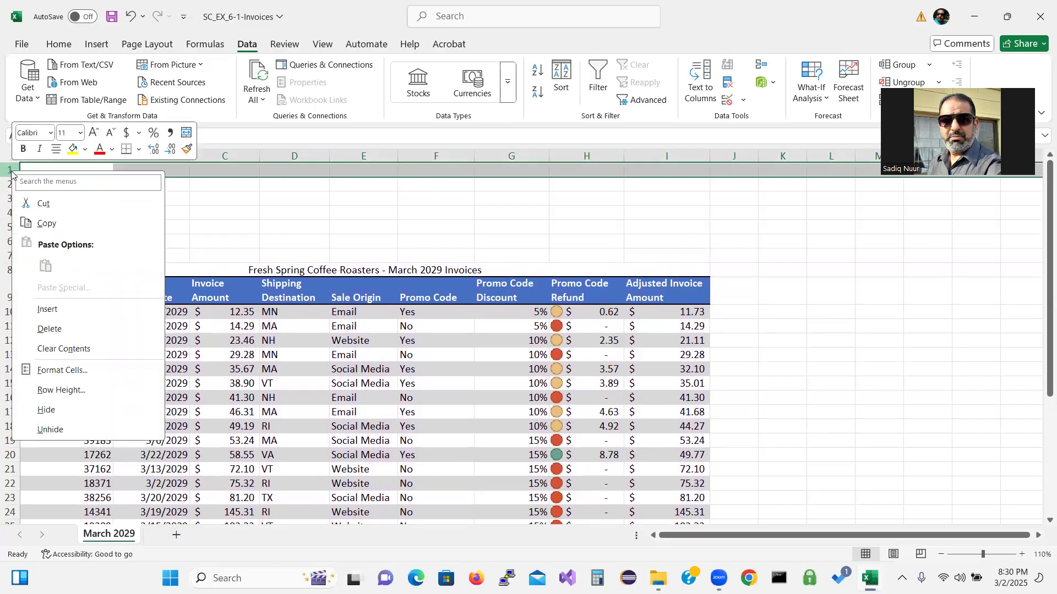
{"action": "left_click", "coordinate": [43, 309]}
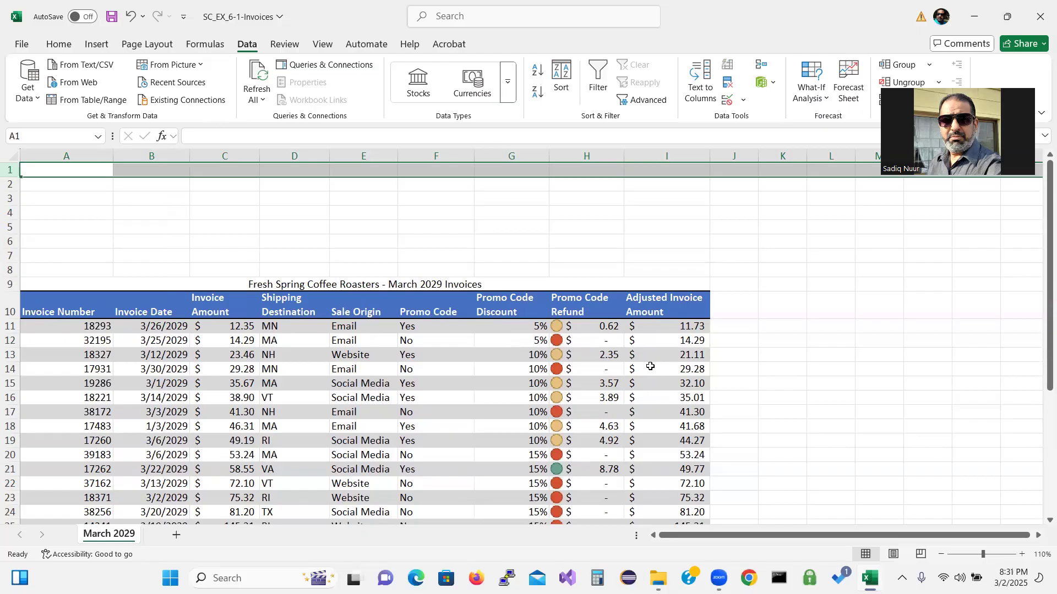
Step: Copy the invoices title and column headings in A9:I10 and paste them at cell A1
{"action": "left_click", "coordinate": [143, 284]}
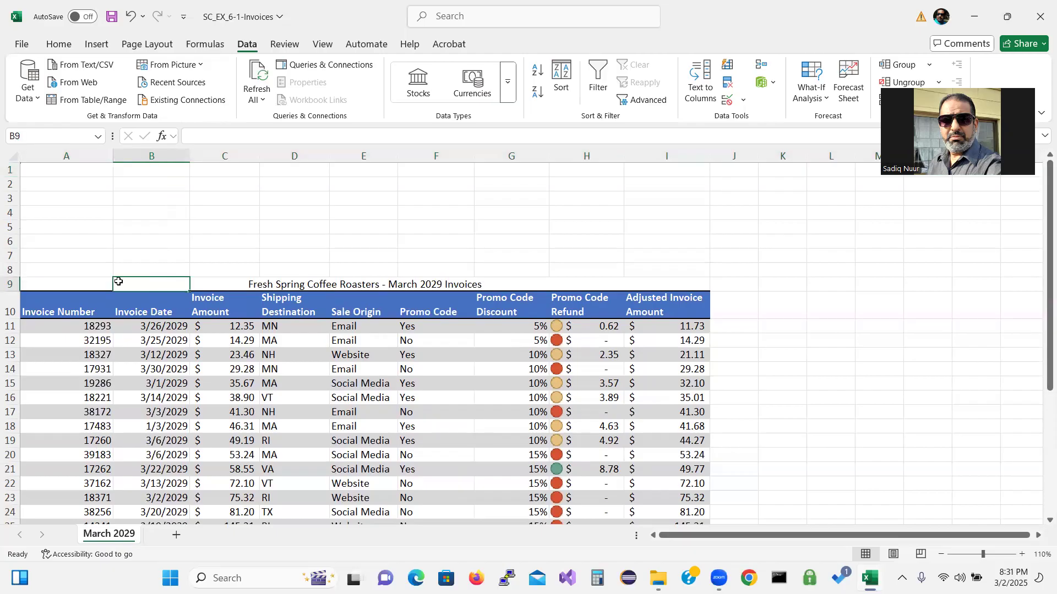
{"action": "left_click", "coordinate": [90, 281]}
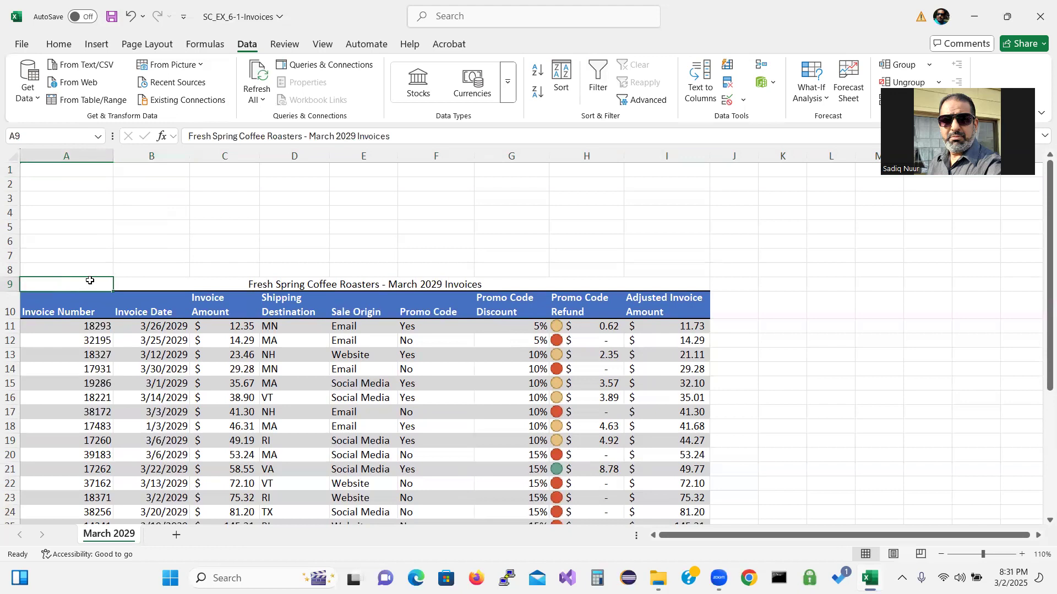
{"action": "left_click_drag", "start_coordinate": [90, 282], "coordinate": [656, 313]}
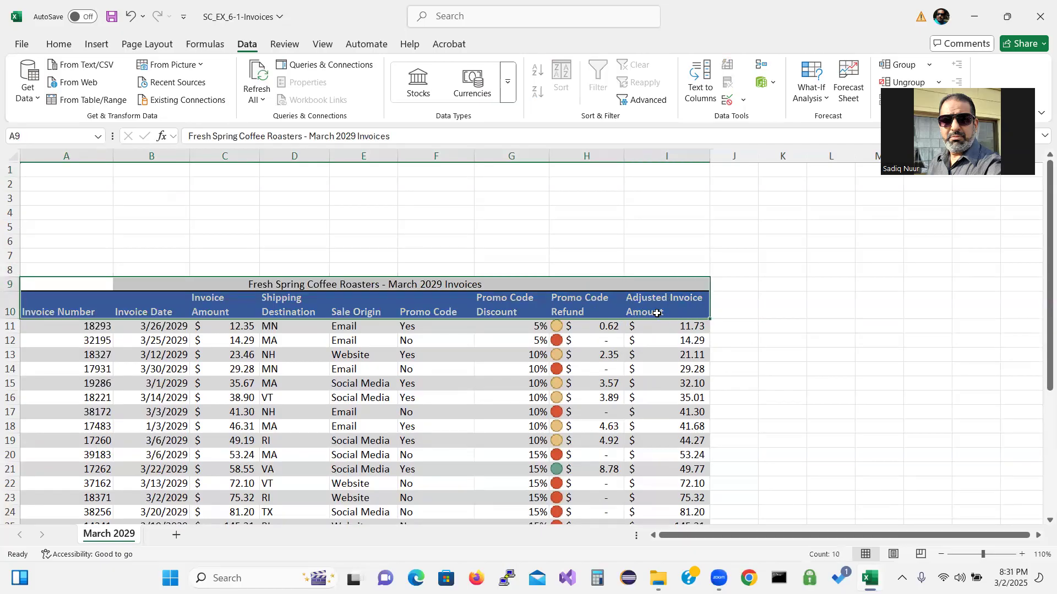
{"action": "left_click", "coordinate": [59, 44]}
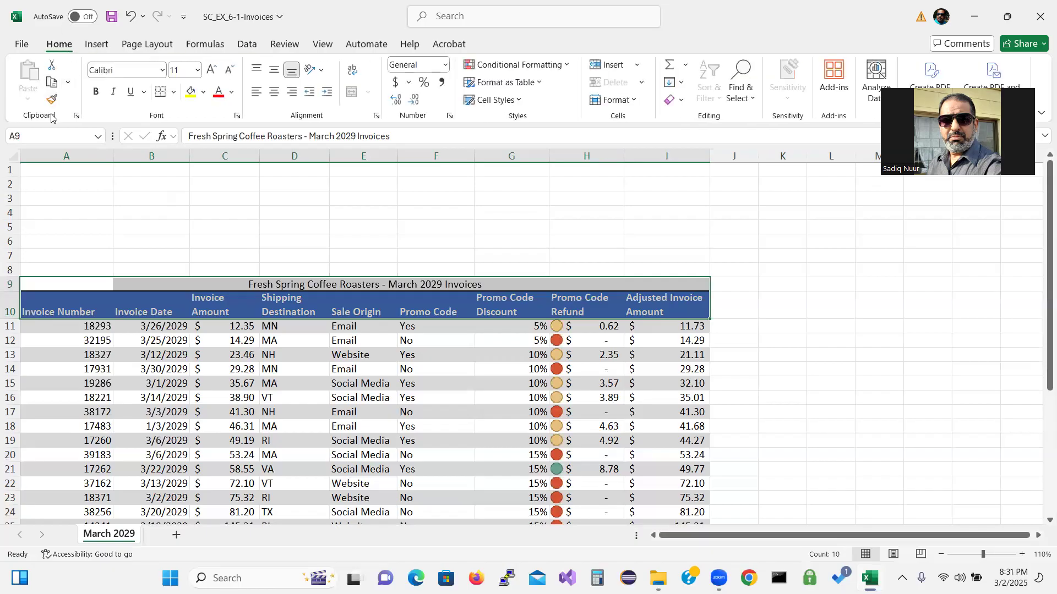
{"action": "left_click", "coordinate": [50, 82]}
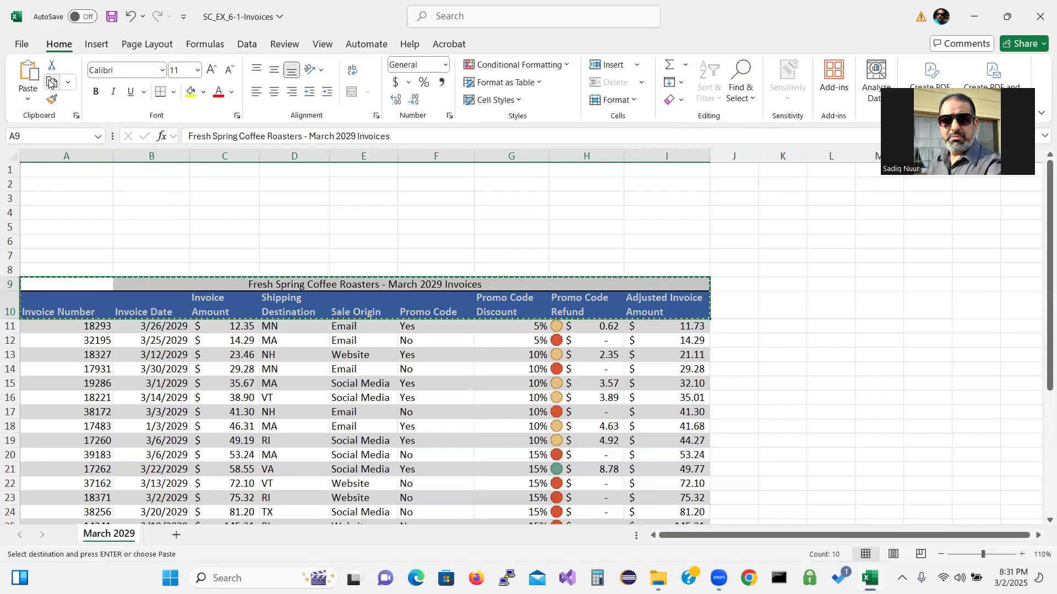
{"action": "left_click", "coordinate": [51, 169]}
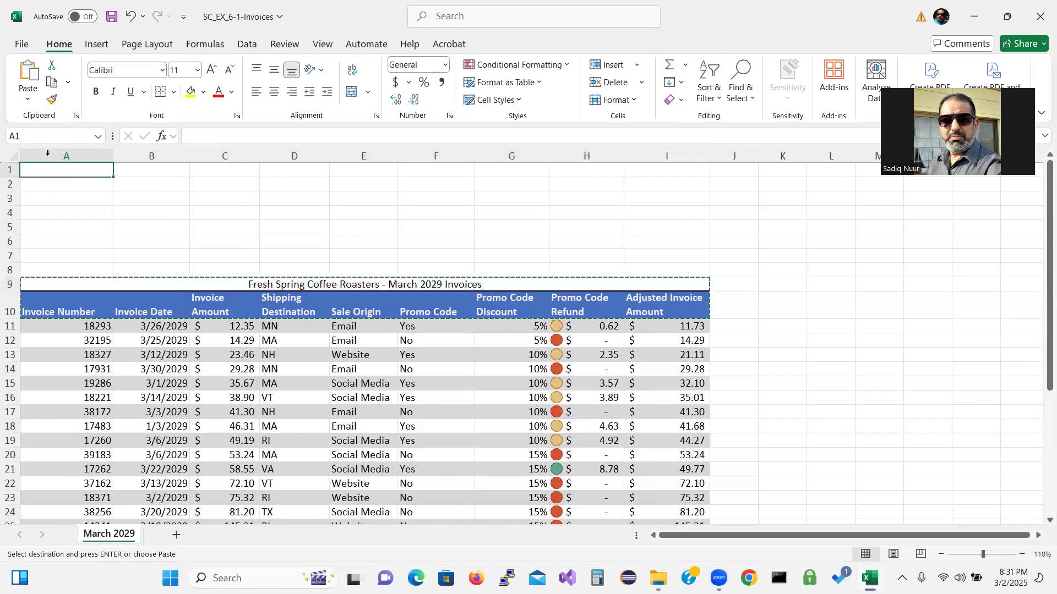
{"action": "left_click", "coordinate": [25, 69]}
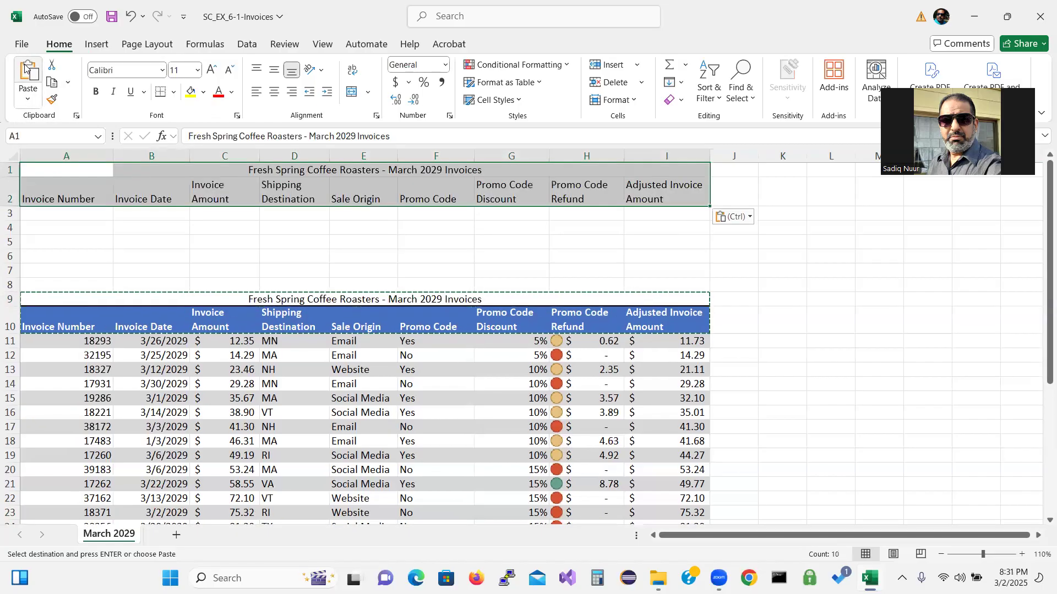
{"action": "left_click", "coordinate": [136, 246]}
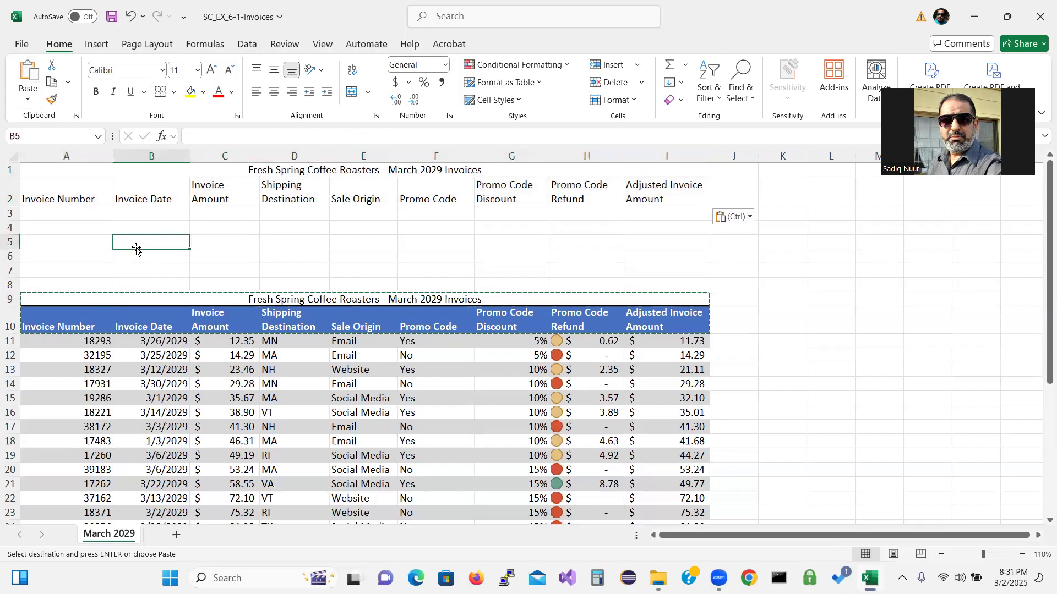
{"action": "key", "text": "Escape"}
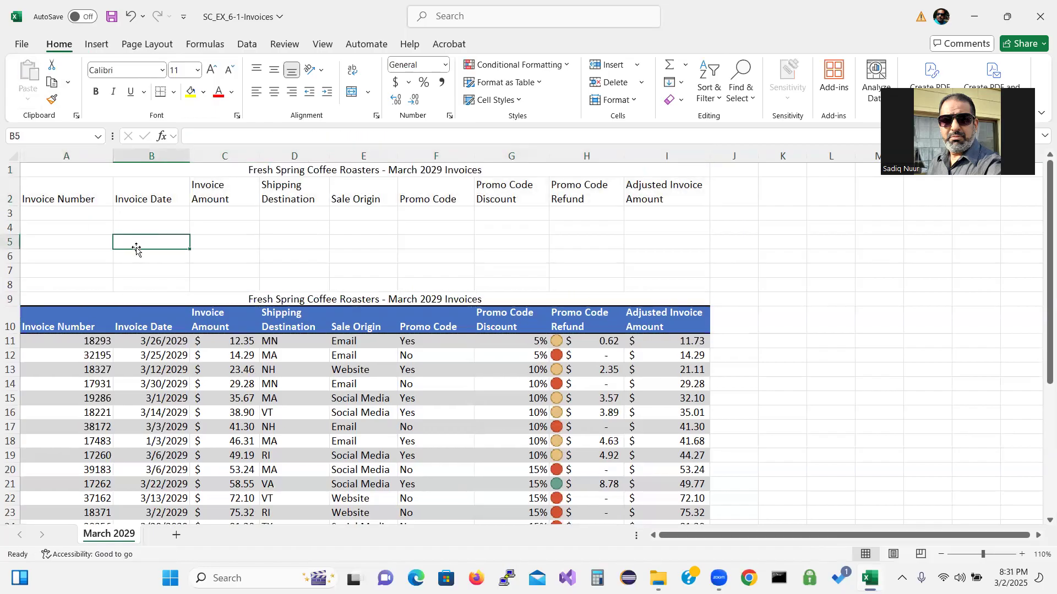
Step: Copy the formatting of the table headings in A10:I10 onto the pasted headings in A2:I2 with Format Painter
{"action": "left_click_drag", "start_coordinate": [52, 326], "coordinate": [635, 321]}
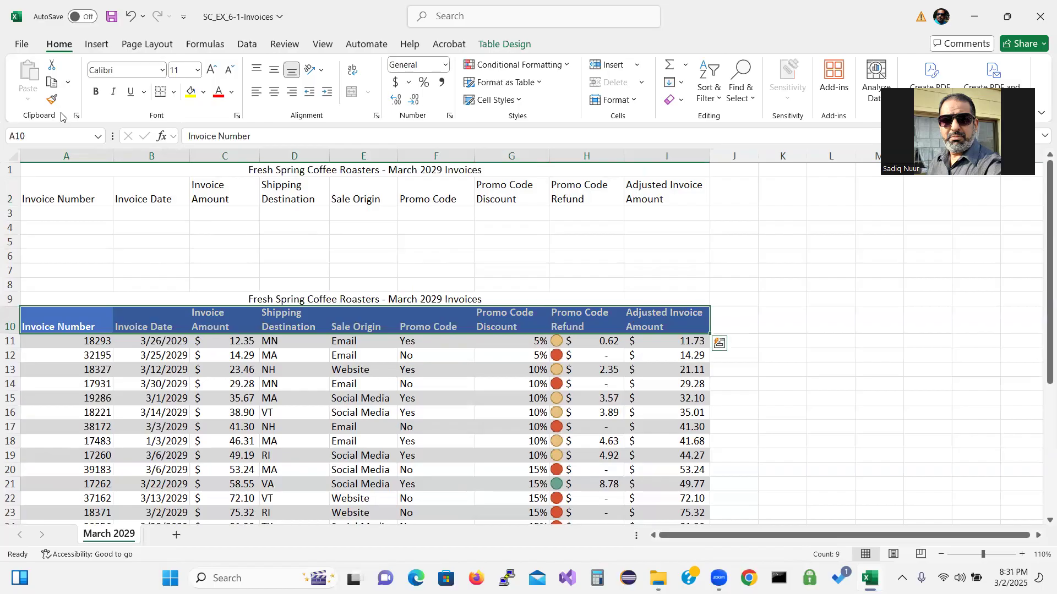
{"action": "left_click", "coordinate": [51, 101]}
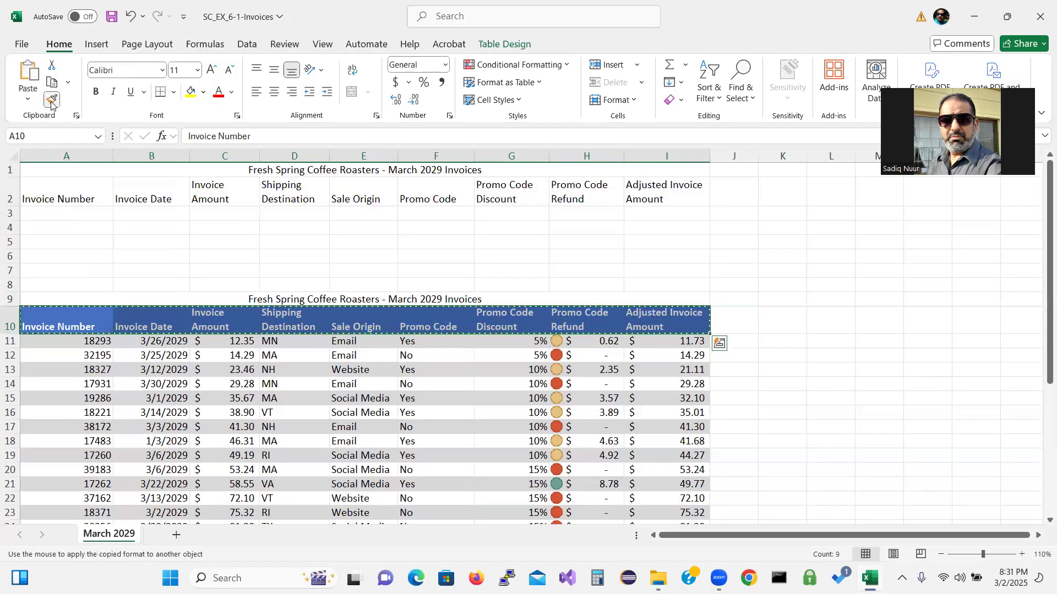
{"action": "mouse_move", "coordinate": [47, 187]}
{"action": "left_mouse_down"}
{"action": "mouse_move", "coordinate": [384, 202]}
{"action": "mouse_move", "coordinate": [644, 190]}
{"action": "left_mouse_up"}
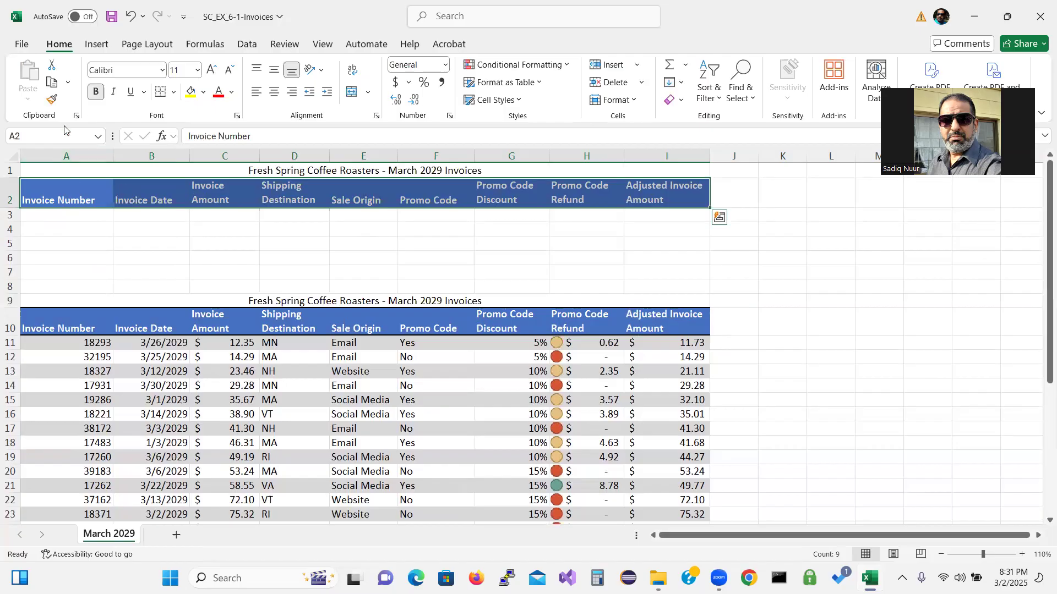
{"action": "left_click", "coordinate": [168, 270]}
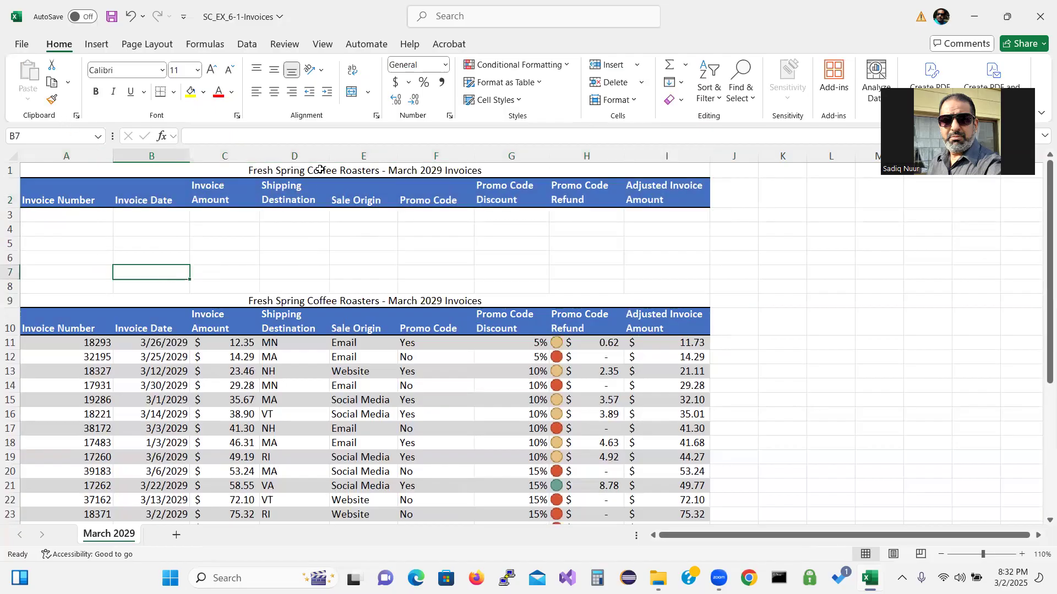
Step: Replace the title text in cell A1 with "Criteria Range"
{"action": "left_click", "coordinate": [177, 173]}
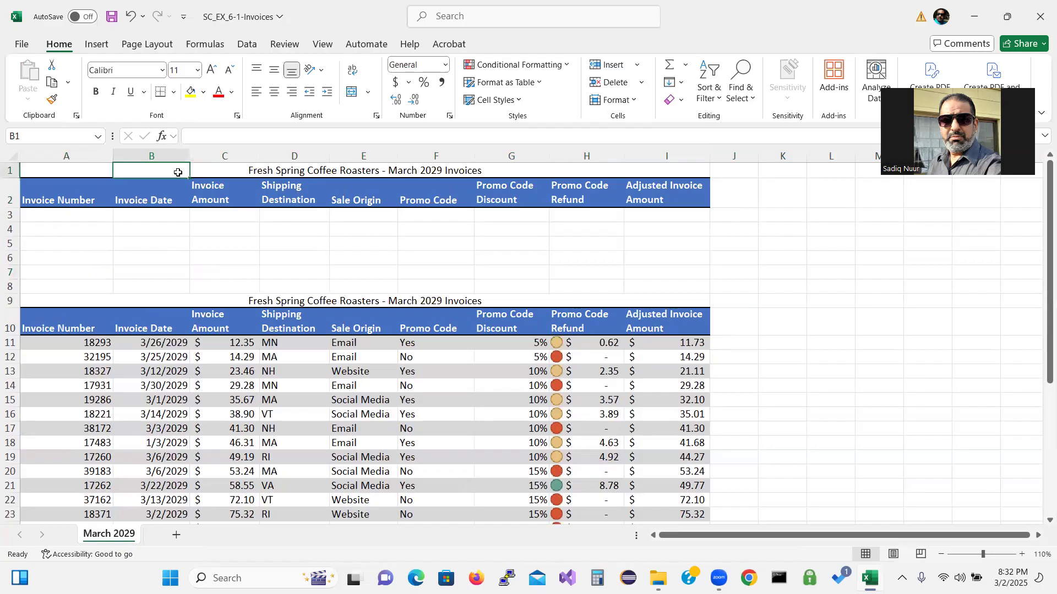
{"action": "left_click", "coordinate": [93, 167]}
{"action": "left_click_drag", "start_coordinate": [380, 136], "coordinate": [123, 146]}
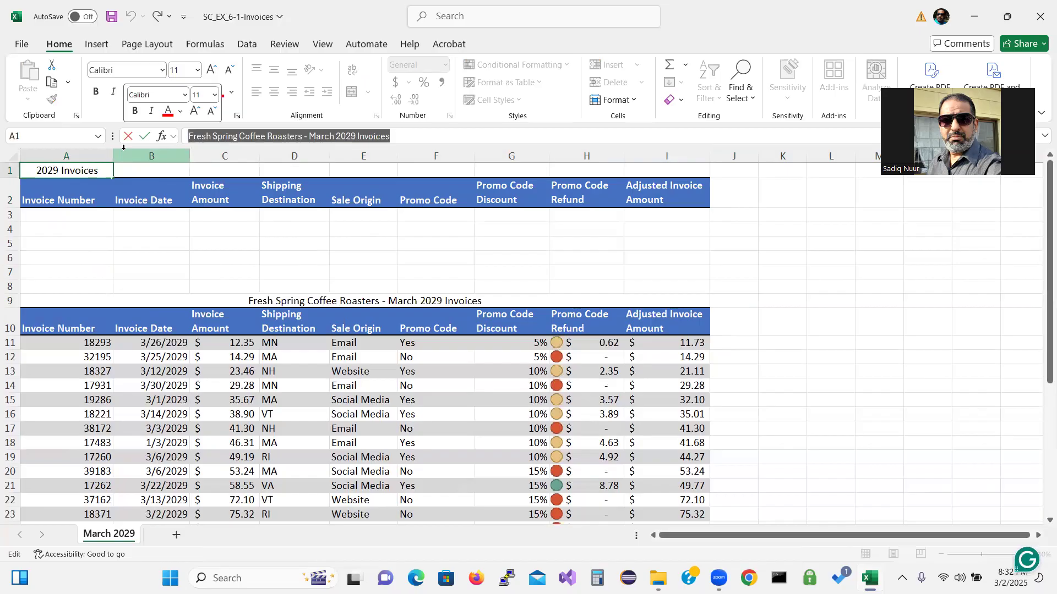
{"action": "type", "text": "Cr"}
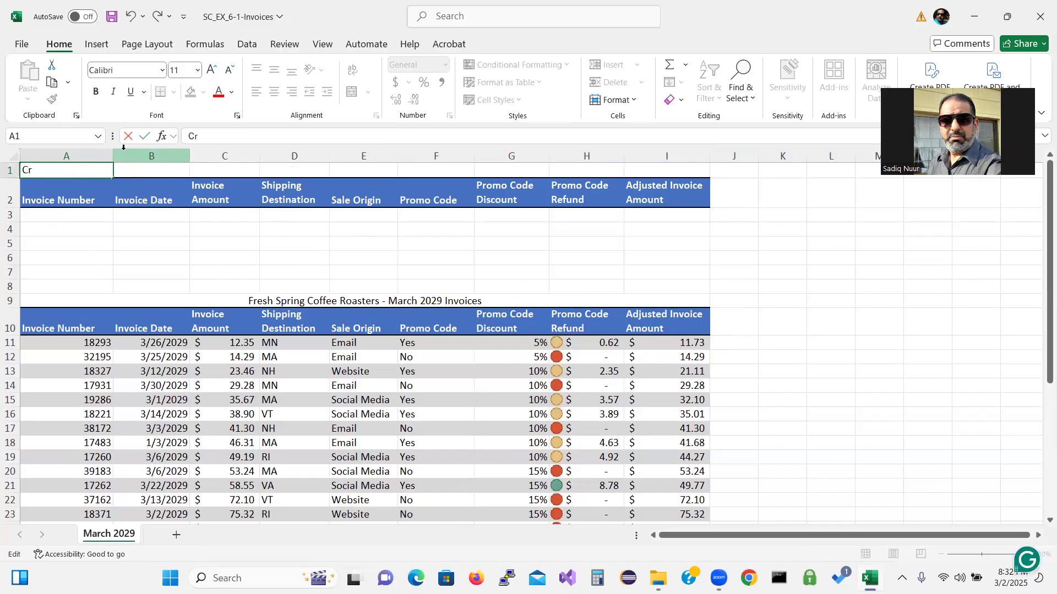
{"action": "type", "text": "iteria Range"}
{"action": "key", "text": "Return"}
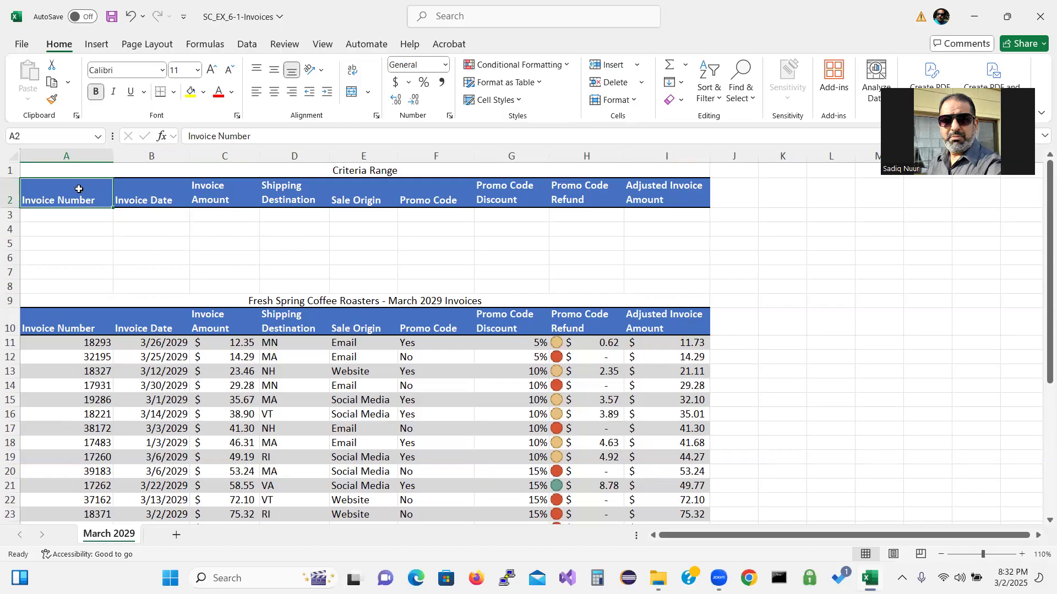
{"action": "left_click_drag", "start_coordinate": [79, 189], "coordinate": [648, 212]}
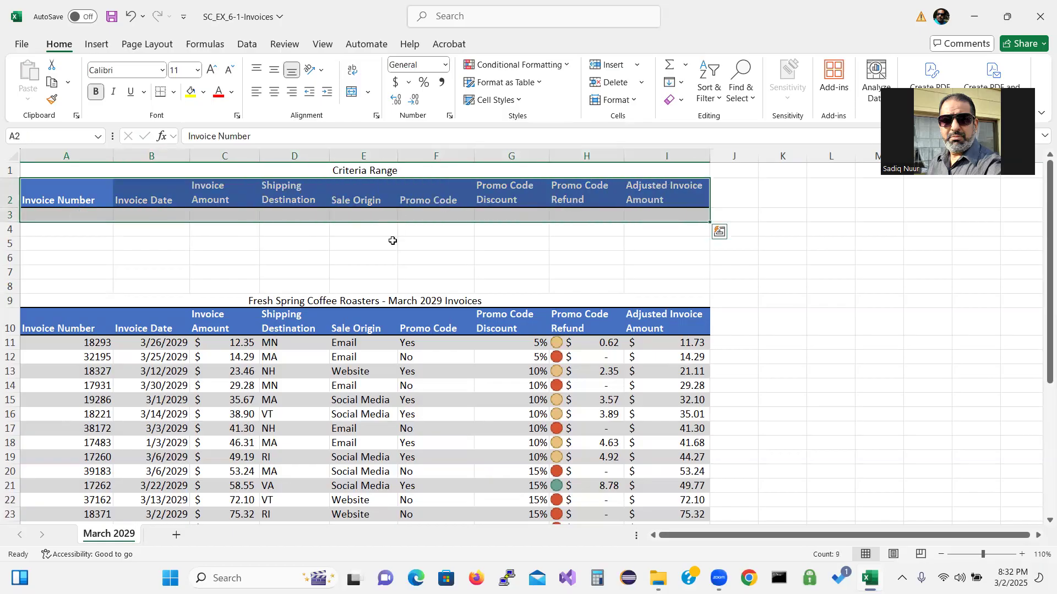
{"action": "left_click", "coordinate": [48, 138]}
{"action": "type", "text": "C8"}
{"action": "key", "text": "Return"}
{"action": "left_click", "coordinate": [203, 282]}
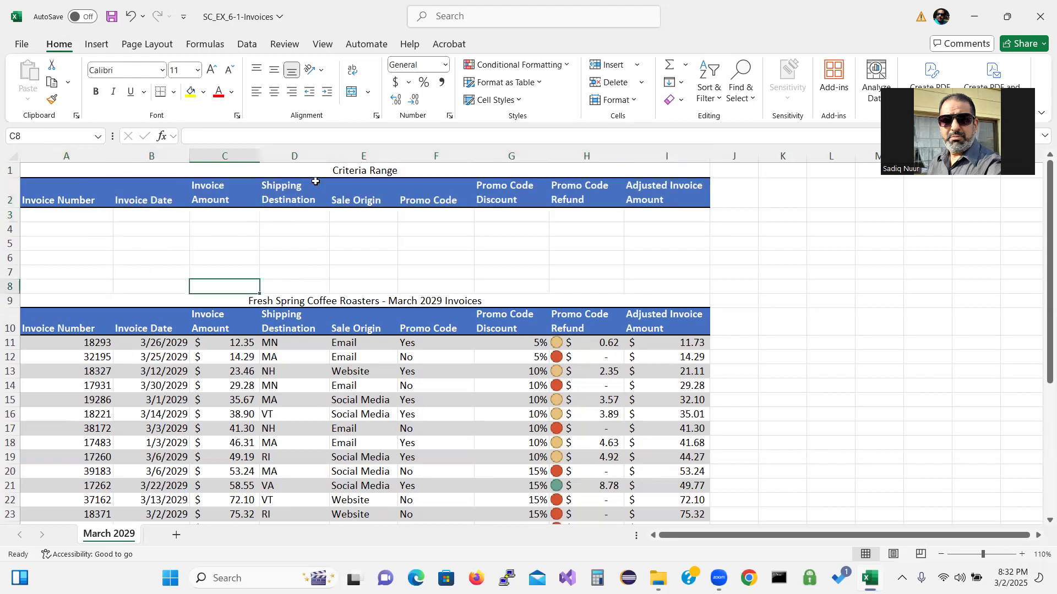
{"action": "left_click", "coordinate": [330, 172]}
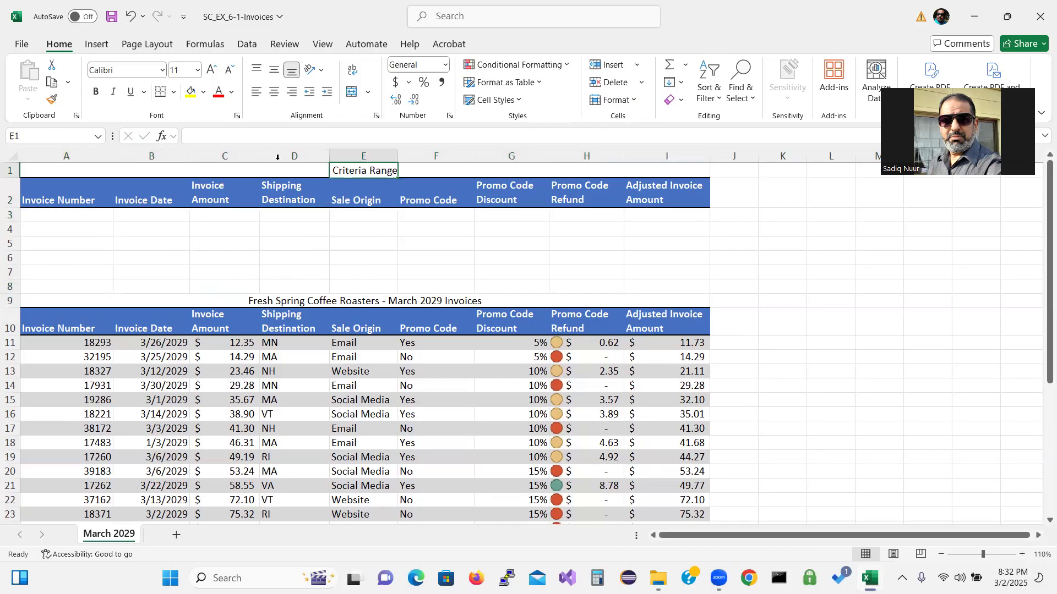
Step: Make the "Criteria Range" title in cell A1 bold
{"action": "left_click", "coordinate": [27, 170]}
{"action": "left_click", "coordinate": [96, 92]}
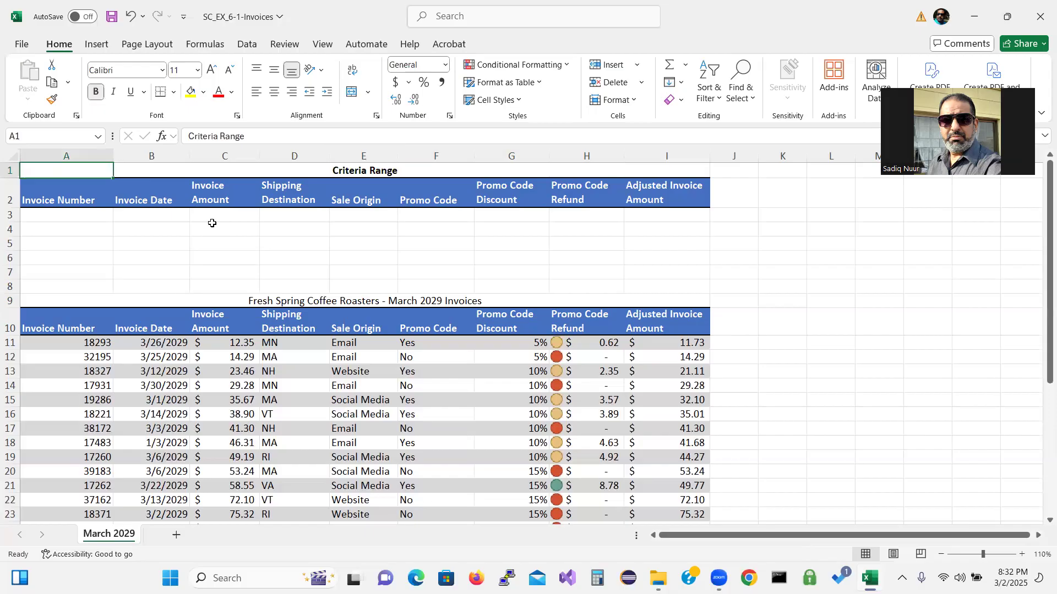
{"action": "left_click", "coordinate": [246, 254]}
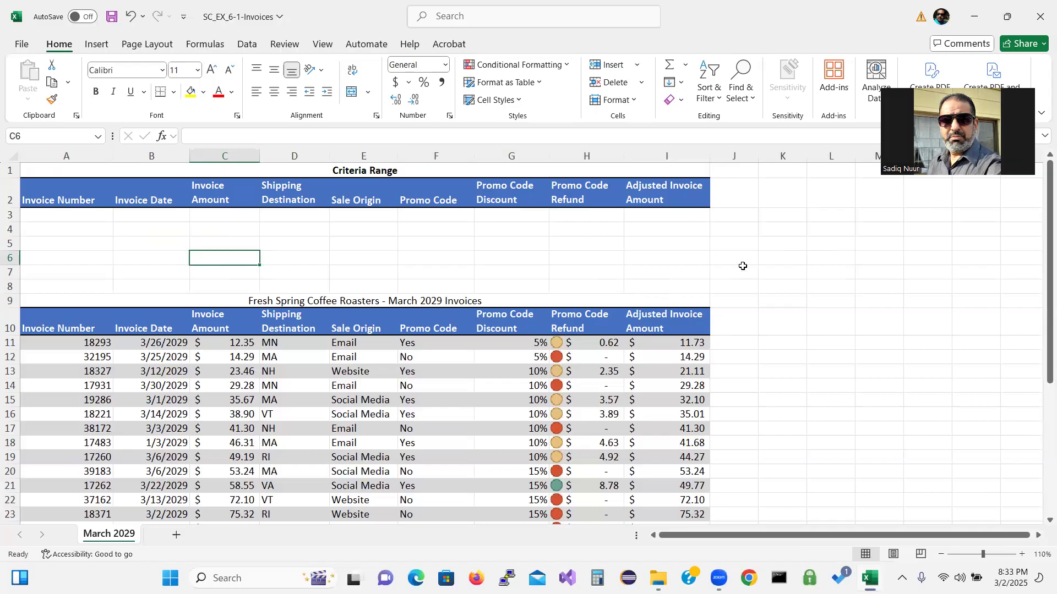
Step: Enter Social Media under Sale Origin in E3 and >25 under Adjusted Invoice Amount in I3 of the criteria range
{"action": "left_click", "coordinate": [368, 216]}
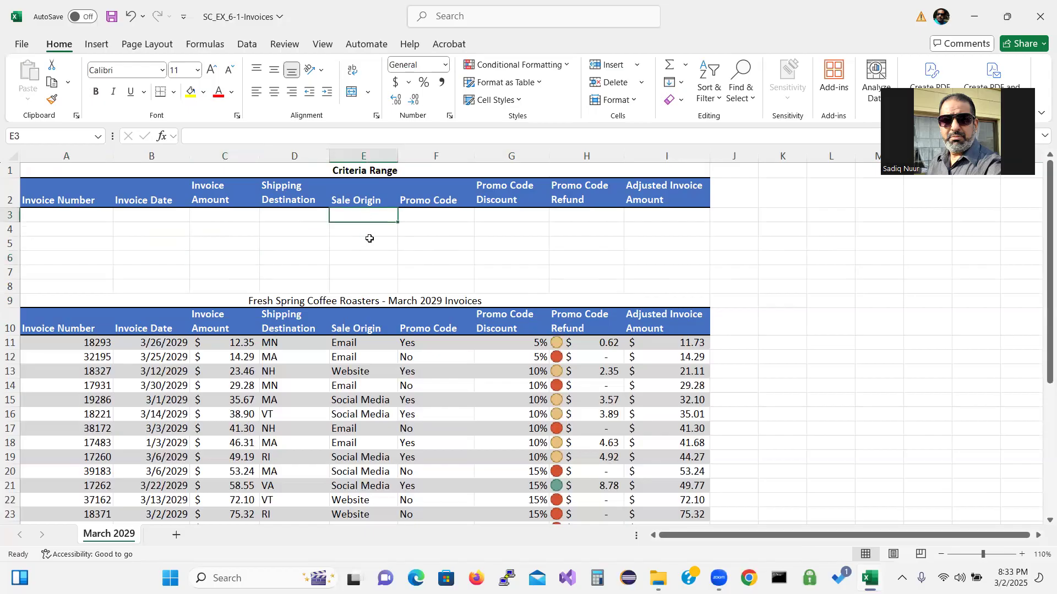
{"action": "type", "text": "Soc"}
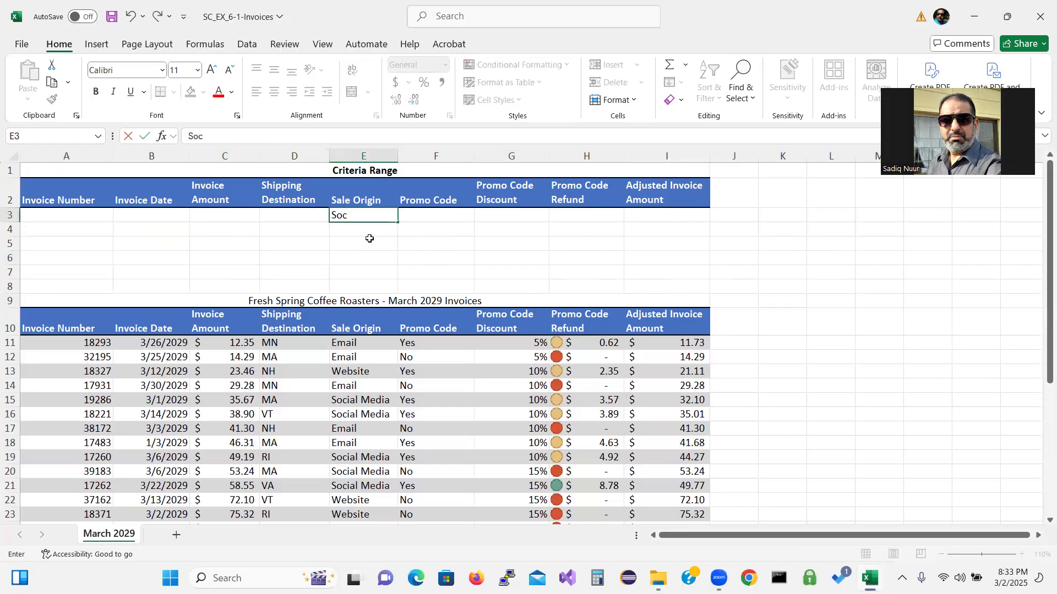
{"action": "type", "text": "ial Media"}
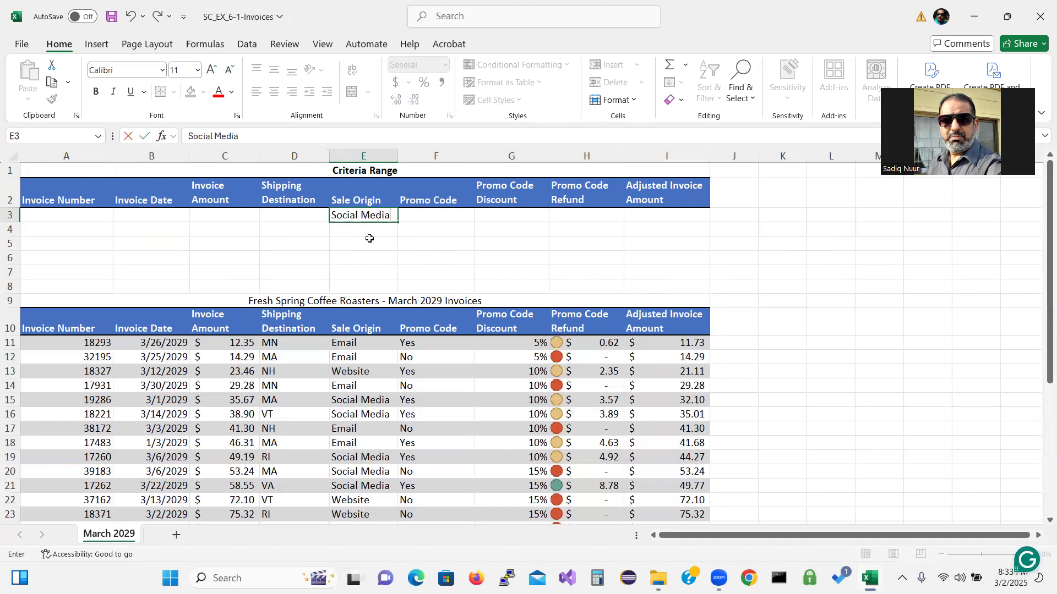
{"action": "key", "text": "Return"}
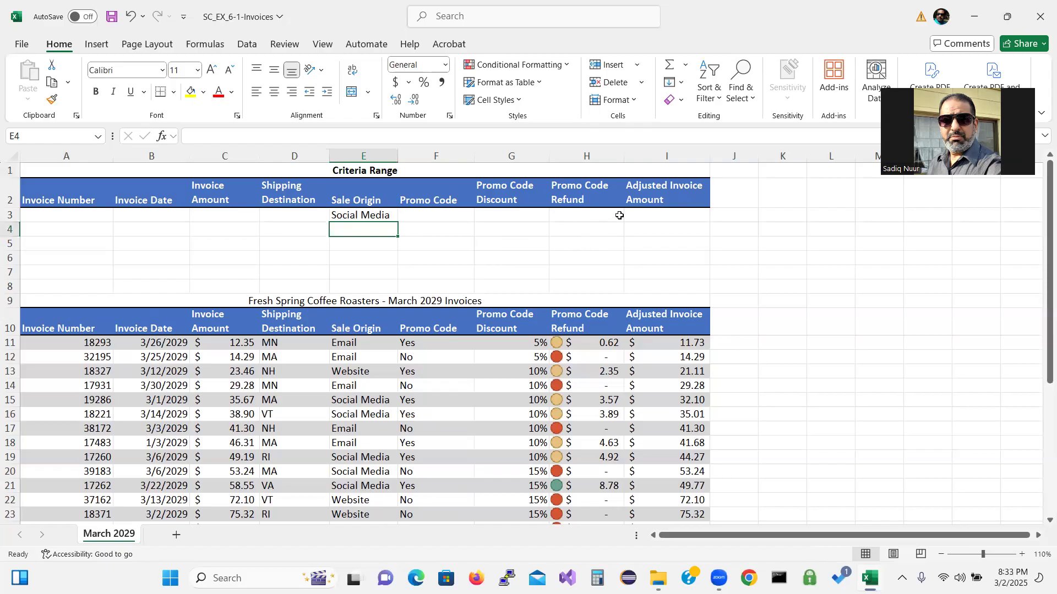
{"action": "left_click", "coordinate": [654, 215]}
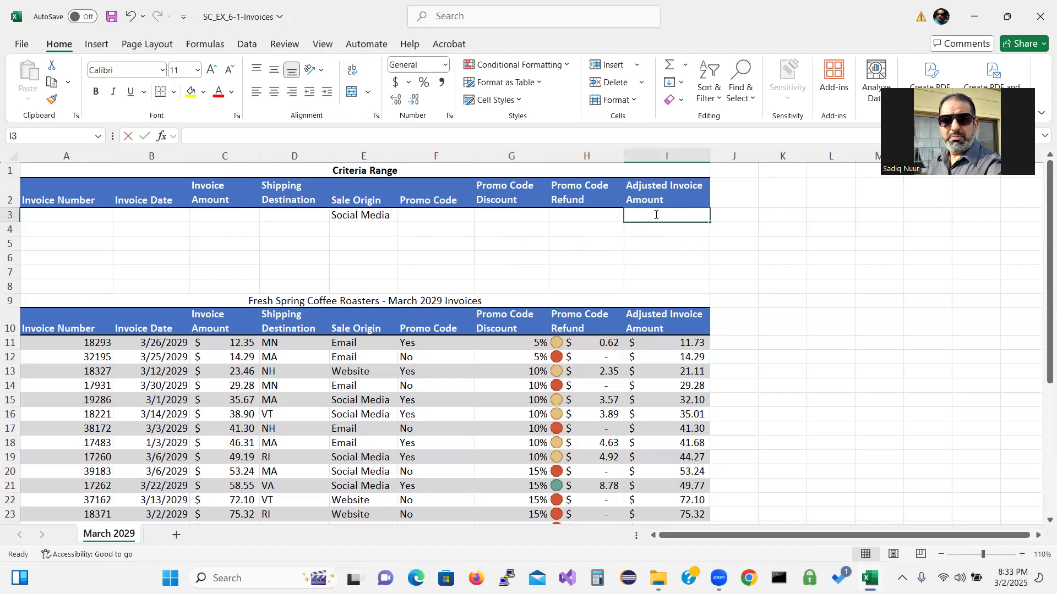
{"action": "type", "text": ">"}
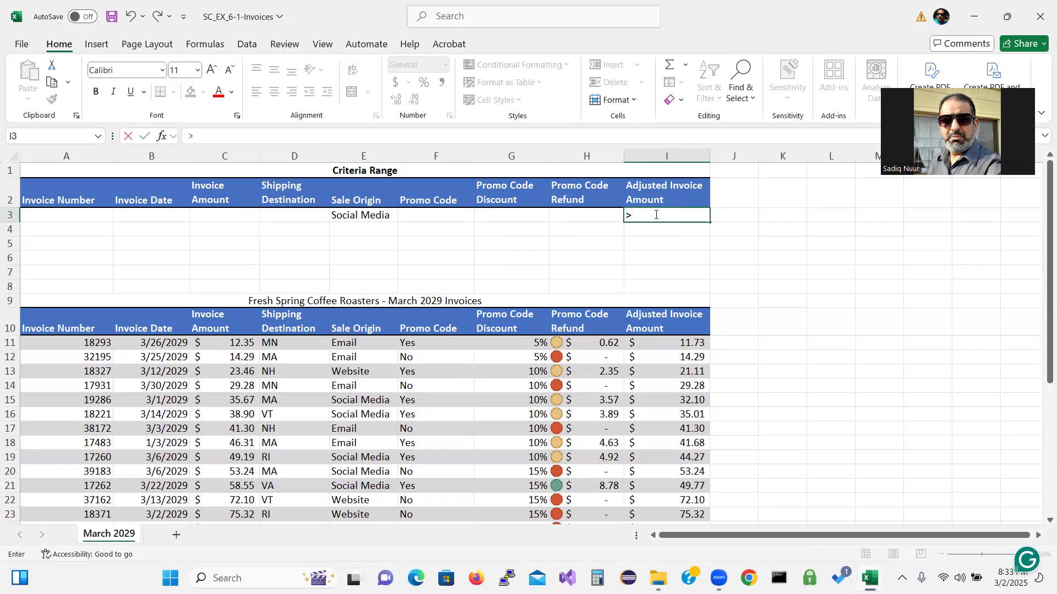
{"action": "type", "text": "25"}
{"action": "key", "text": "ctrl+Return"}
{"action": "key", "text": "Return"}
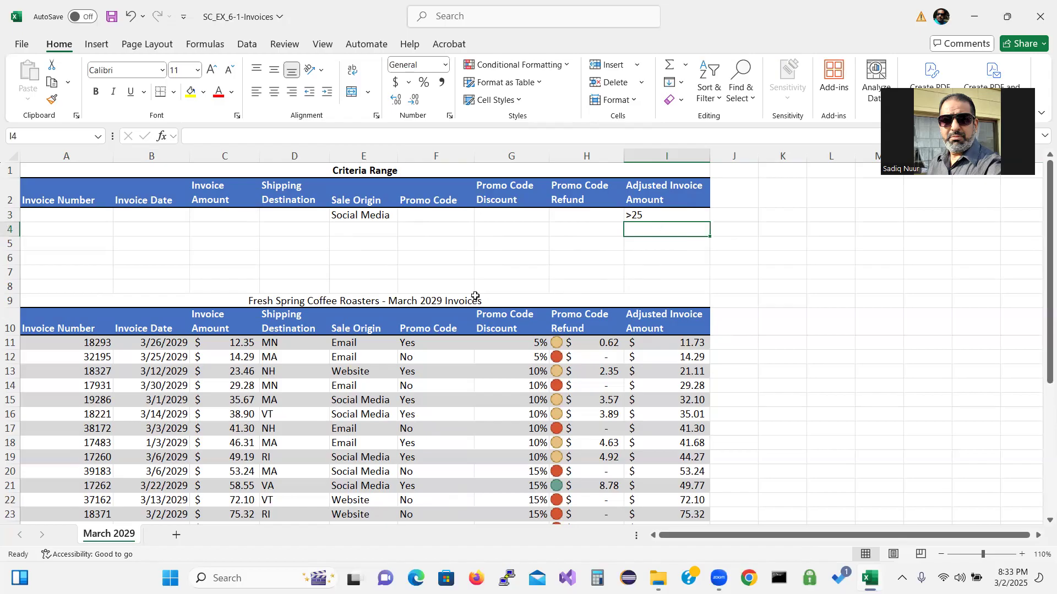
Step: Apply an in-place Advanced Filter to the invoices with list range $A$10:$I$27 and criteria range $A$2:$I$3
{"action": "left_click", "coordinate": [233, 356]}
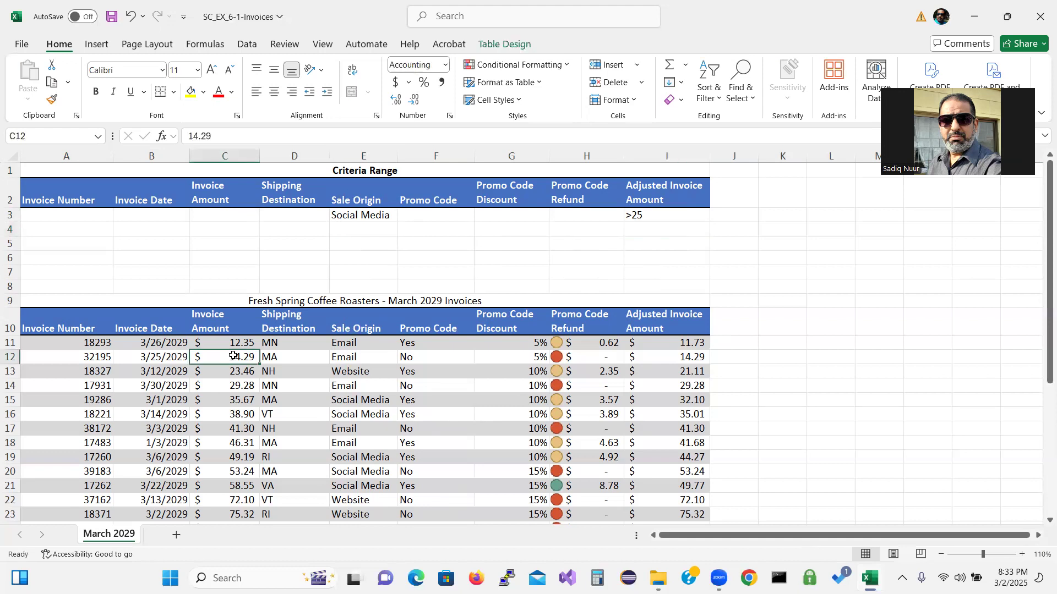
{"action": "left_click", "coordinate": [247, 45]}
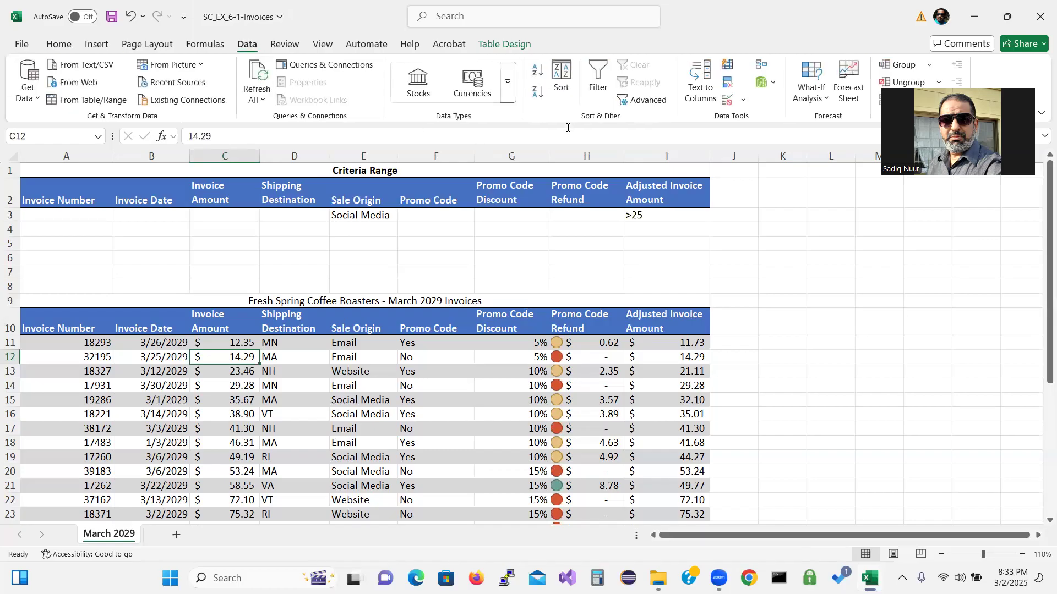
{"action": "left_click", "coordinate": [622, 113]}
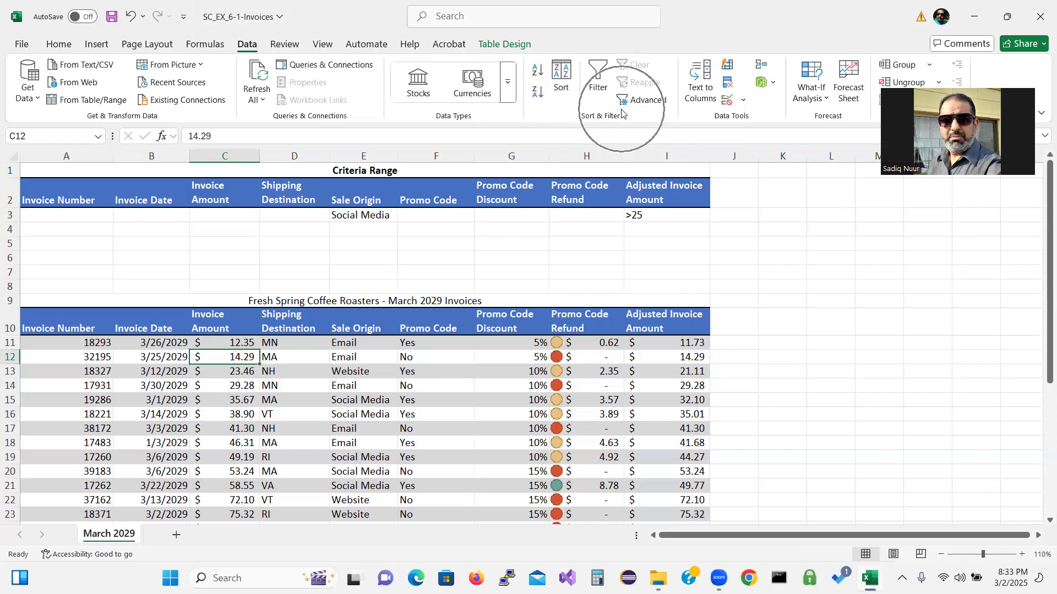
{"action": "left_click", "coordinate": [648, 100]}
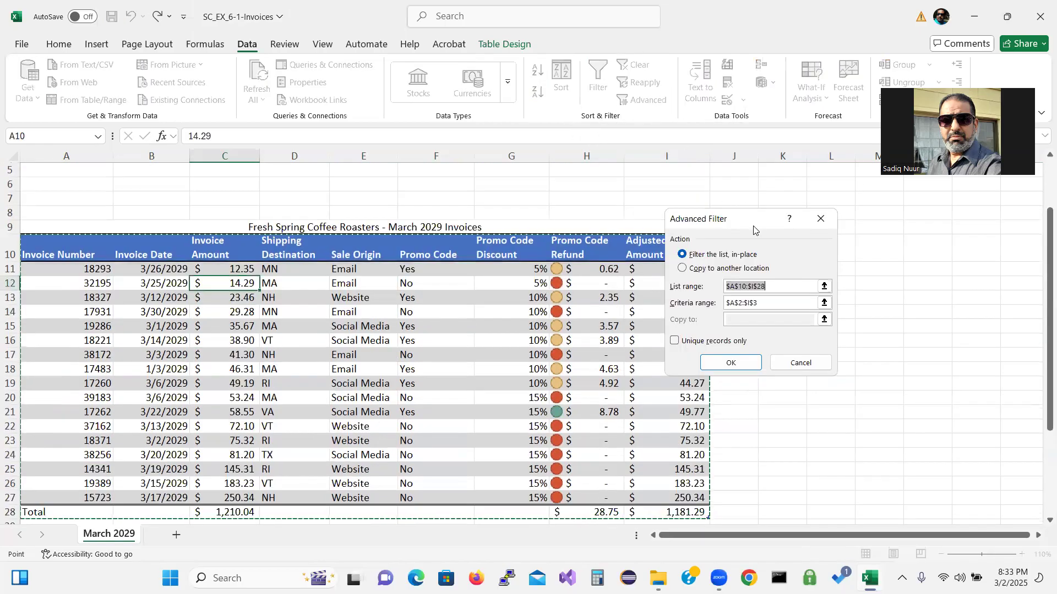
{"action": "left_click_drag", "start_coordinate": [754, 230], "coordinate": [831, 215]}
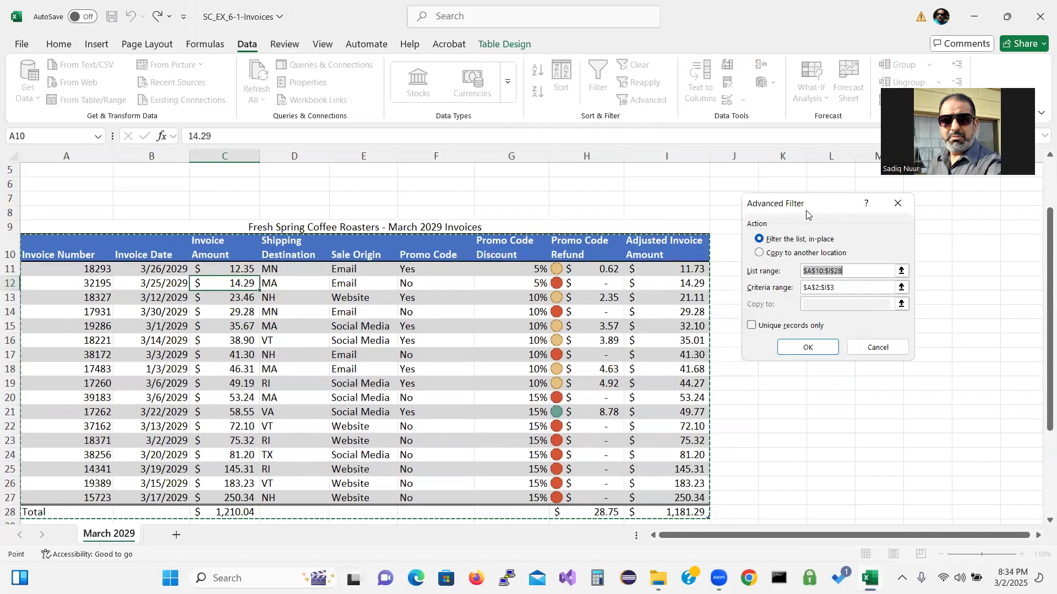
{"action": "left_click", "coordinate": [823, 287]}
{"action": "left_click", "coordinate": [850, 273]}
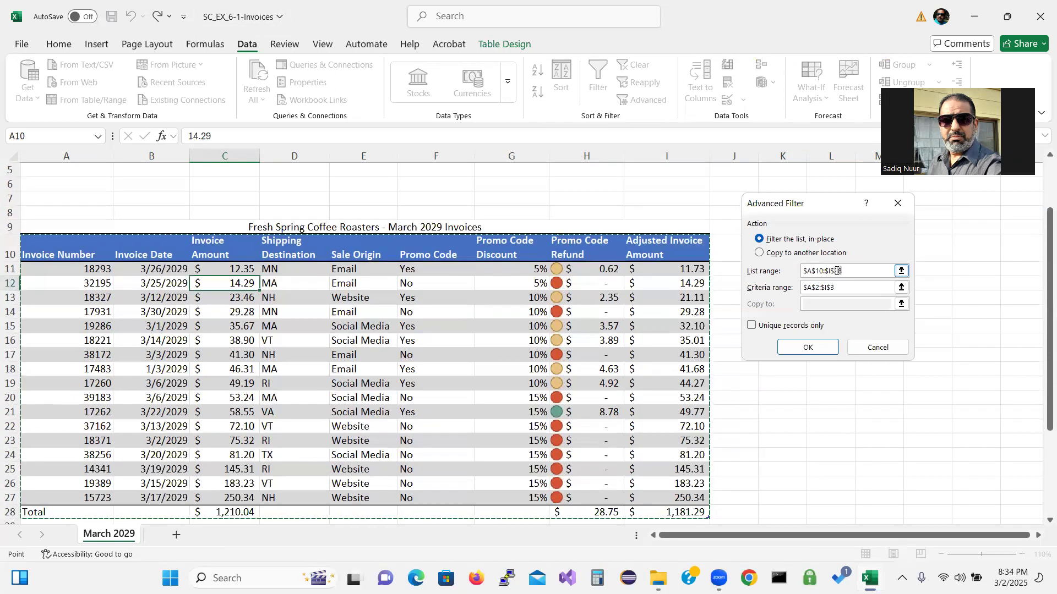
{"action": "left_click", "coordinate": [838, 272]}
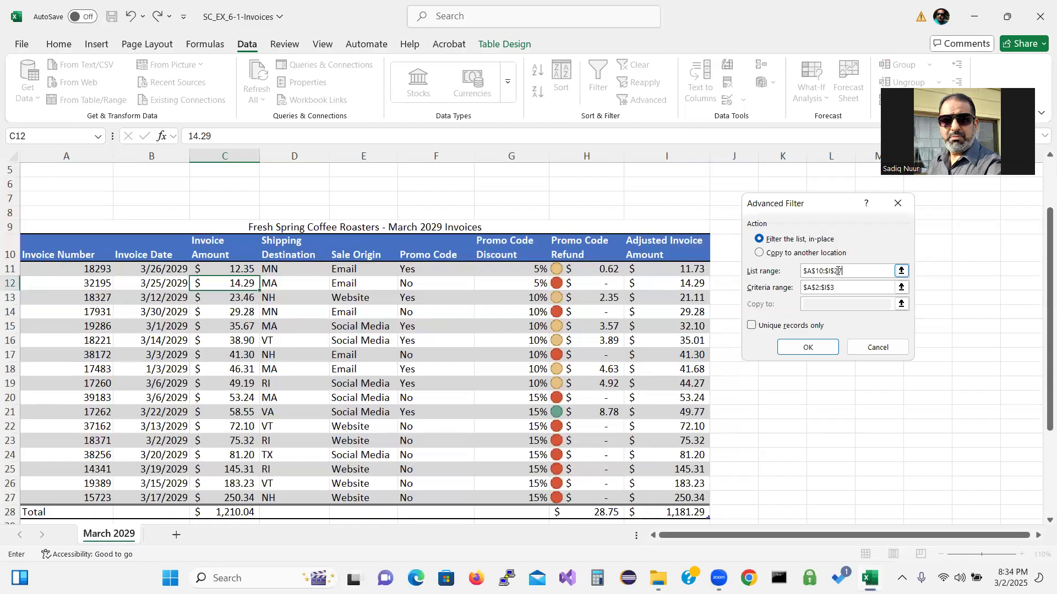
{"action": "left_click", "coordinate": [842, 288]}
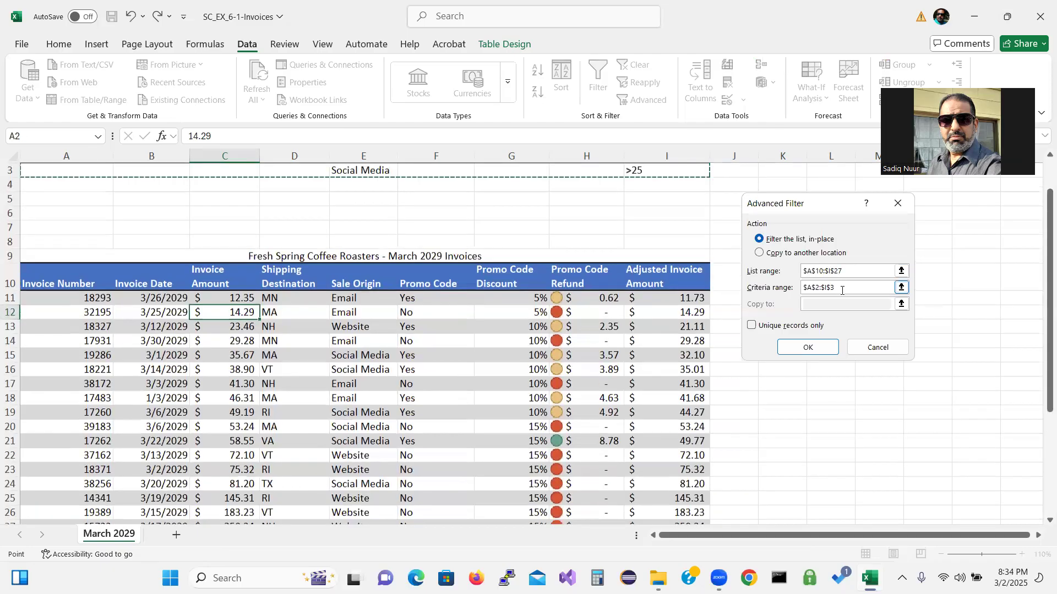
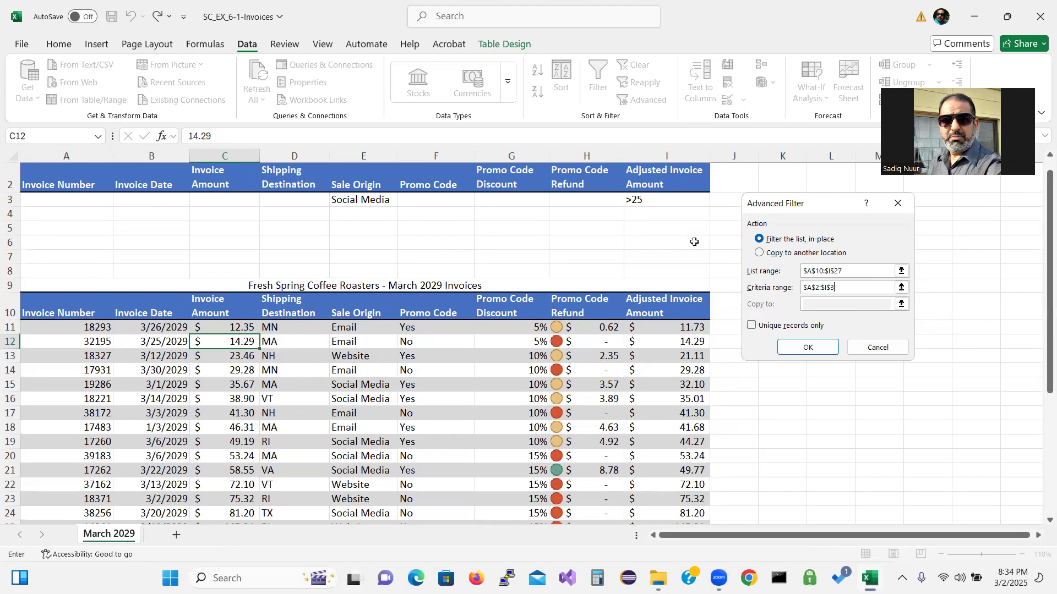
{"action": "left_click", "coordinate": [805, 348]}
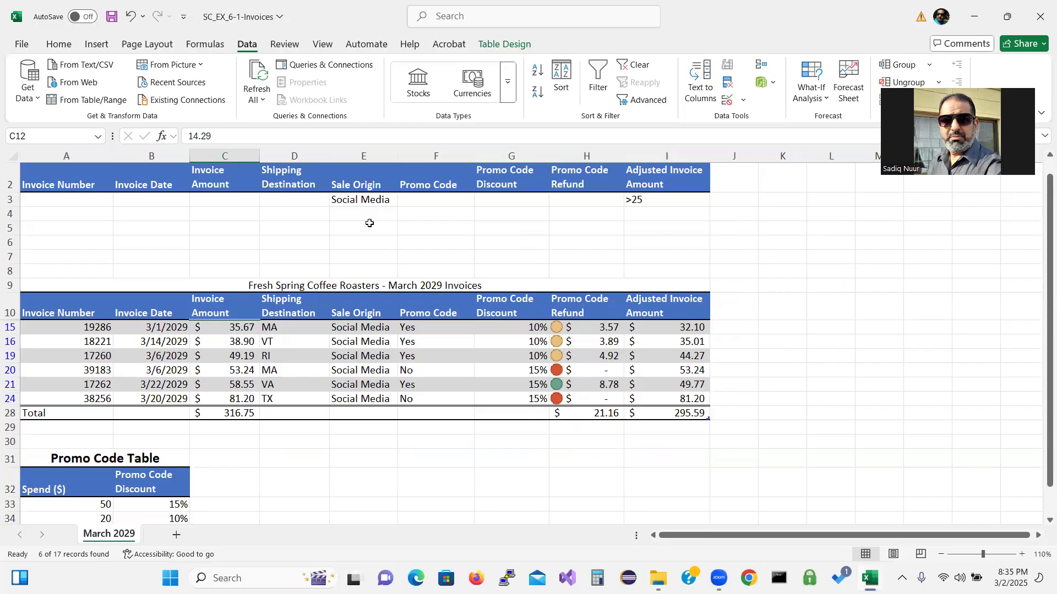
Step: Clear the Sale Origin criterion in E3 and the Adjusted Invoice Amount criterion in I3
{"action": "left_click", "coordinate": [355, 201]}
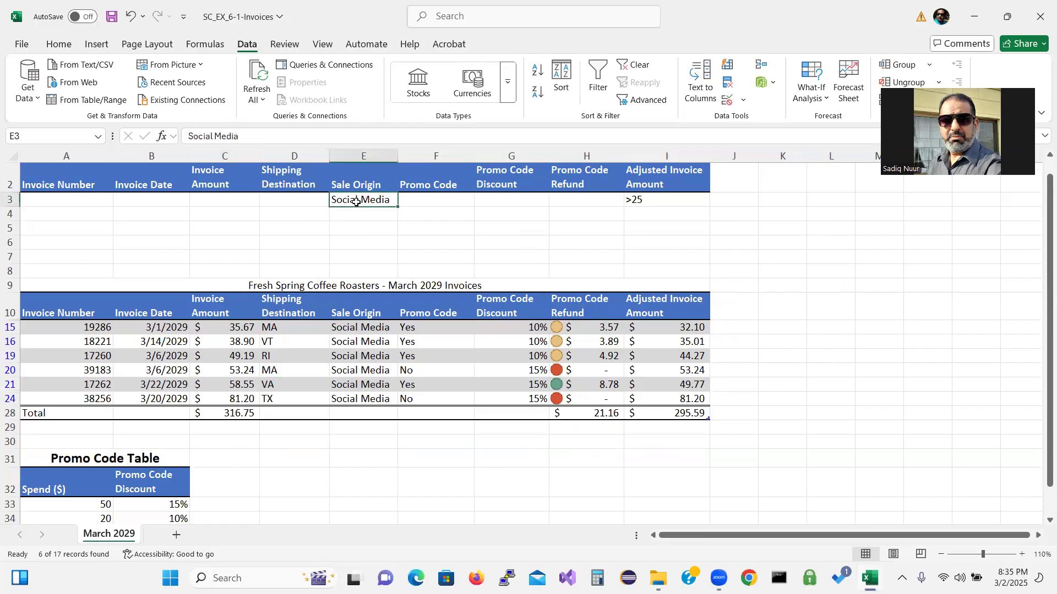
{"action": "key", "text": "Delete"}
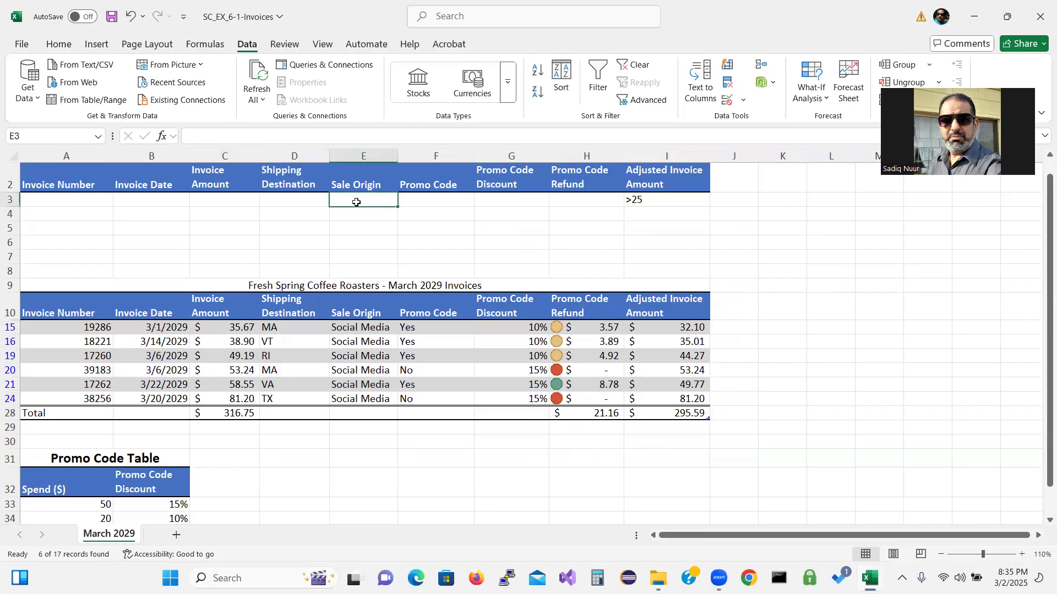
{"action": "left_click", "coordinate": [655, 202]}
{"action": "key", "text": "Delete"}
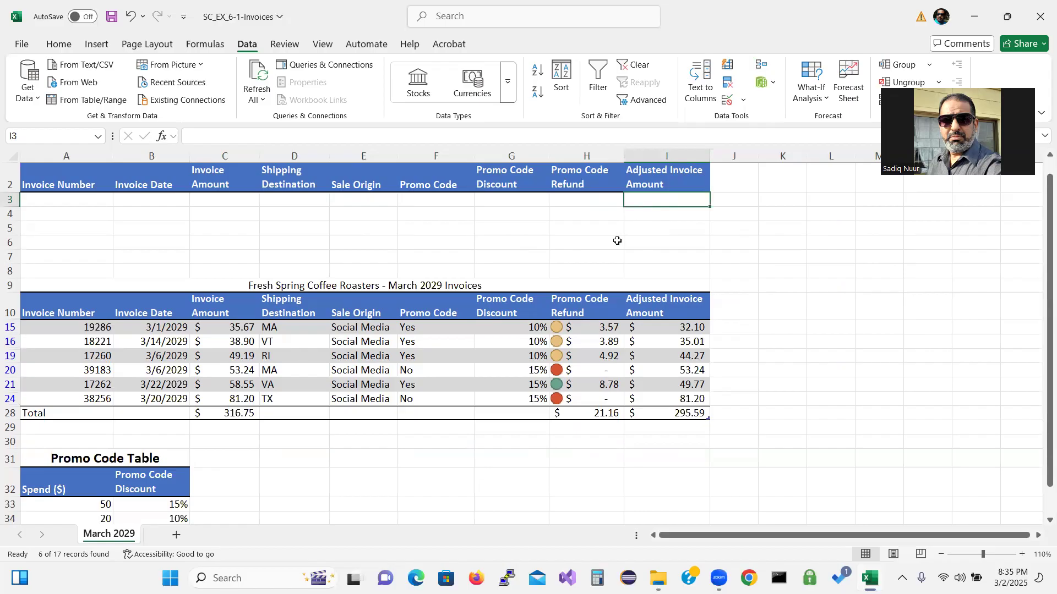
Step: Enter VA as the Shipping Destination criterion in cell D3
{"action": "left_click", "coordinate": [290, 200]}
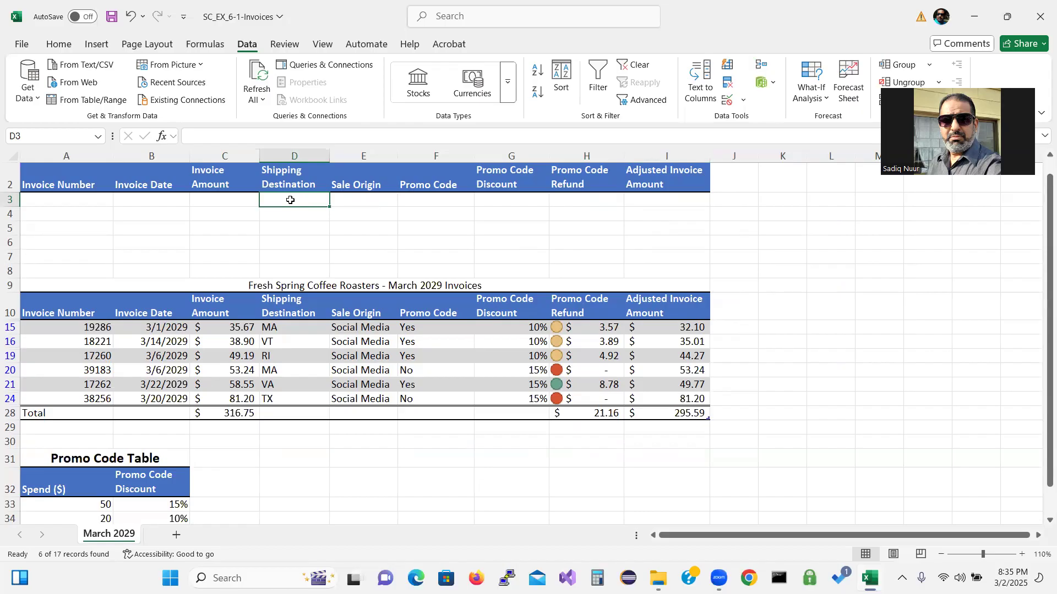
{"action": "type", "text": "VA"}
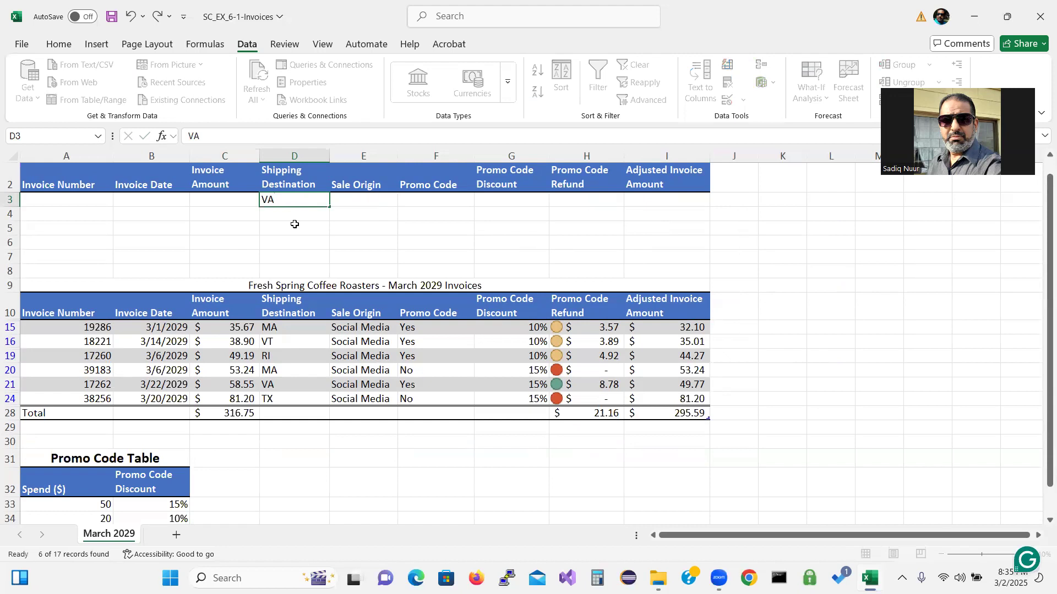
{"action": "left_click", "coordinate": [295, 224]}
{"action": "left_click", "coordinate": [295, 198]}
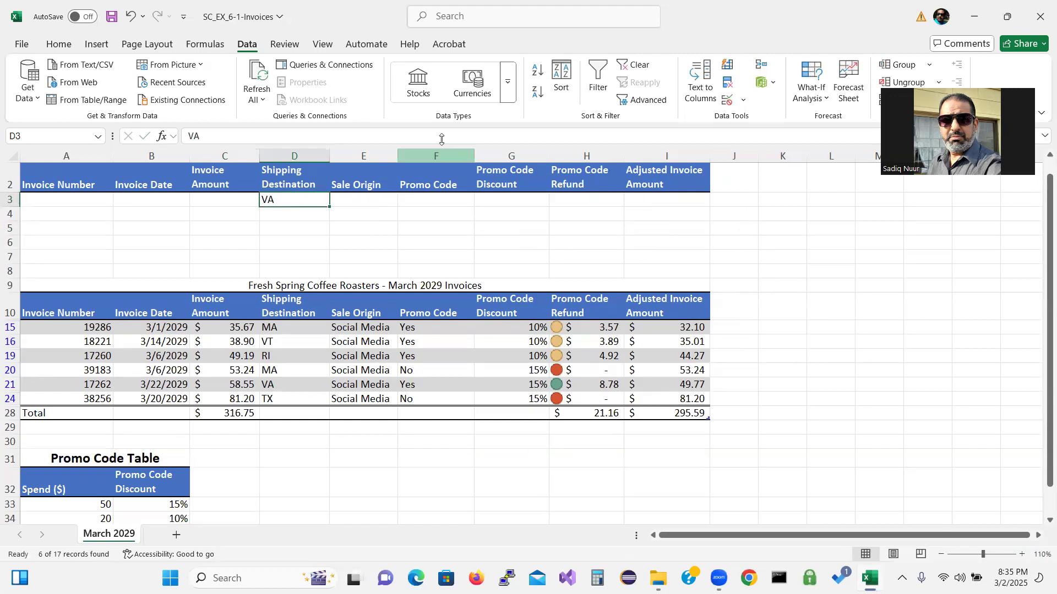
{"action": "left_click", "coordinate": [366, 228]}
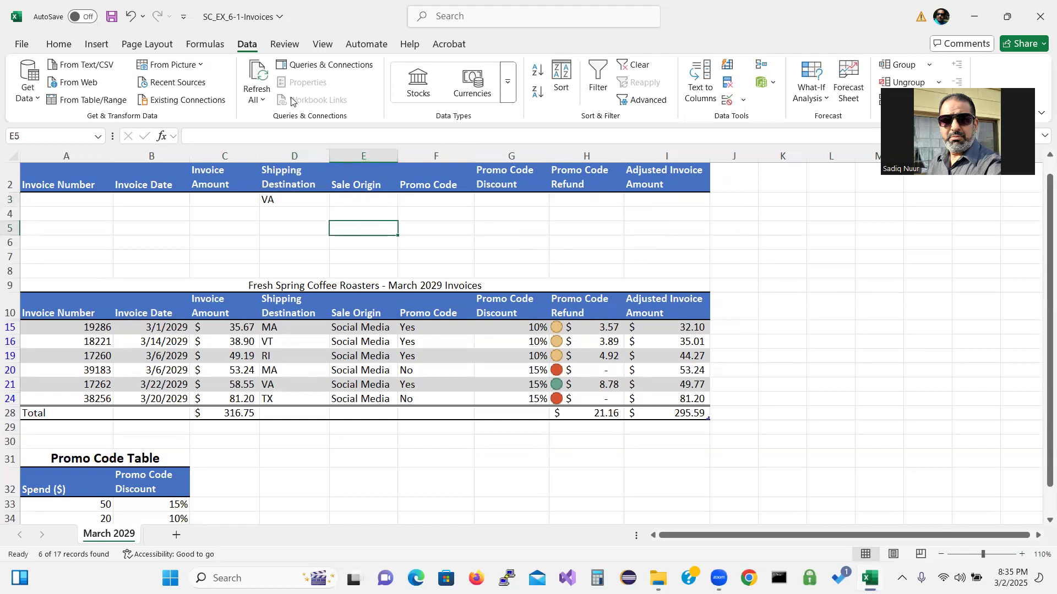
Step: Run the in-place Advanced Filter on the invoices again, keeping list range $A$10:$I$27 and criteria range $A$2:$I$3
{"action": "left_click", "coordinate": [283, 329]}
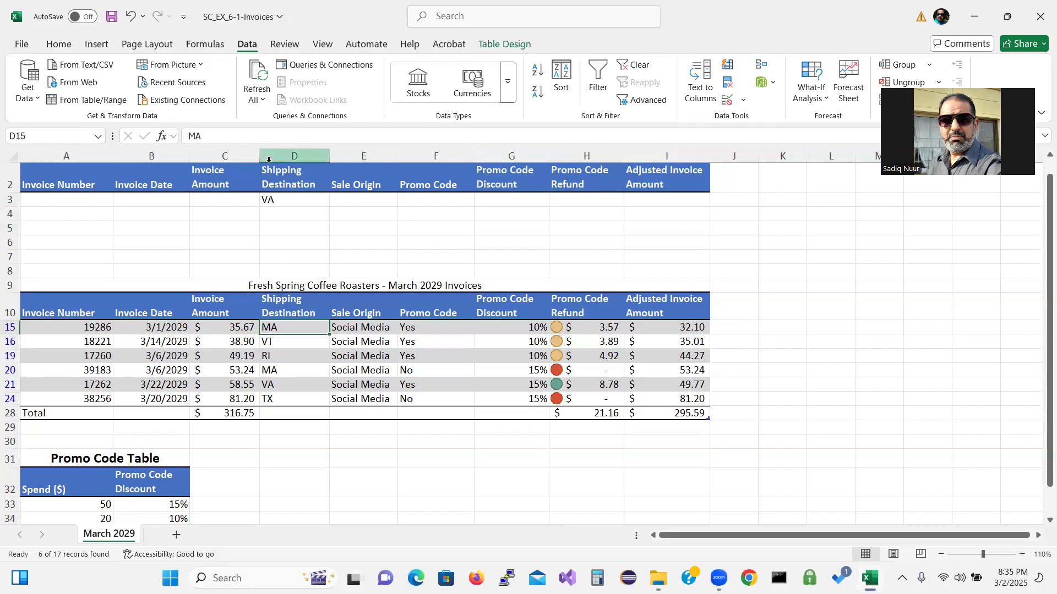
{"action": "left_click", "coordinate": [649, 101]}
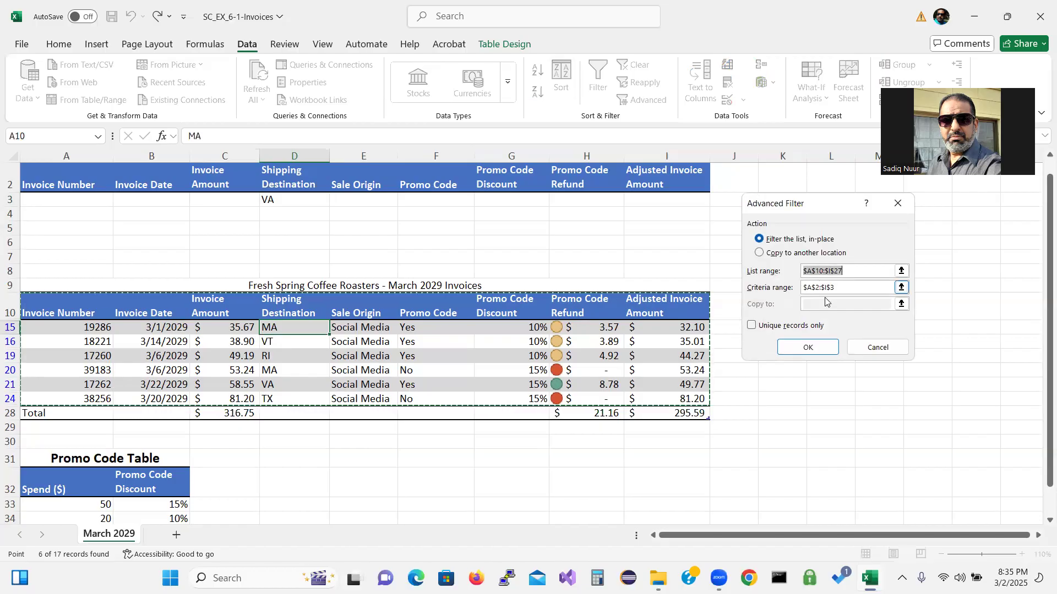
{"action": "left_click", "coordinate": [805, 348]}
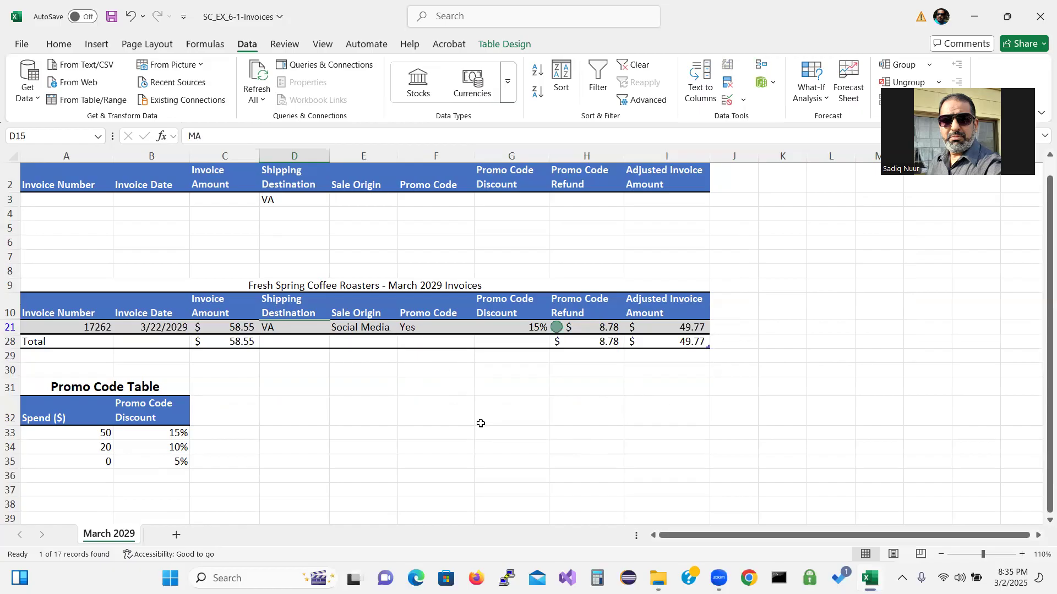
Step: Clear the VA criterion in D3 and enter Social Media under Sale Origin in E3 and >25 under Adjusted Invoice Amount in I3
{"action": "left_click", "coordinate": [284, 199]}
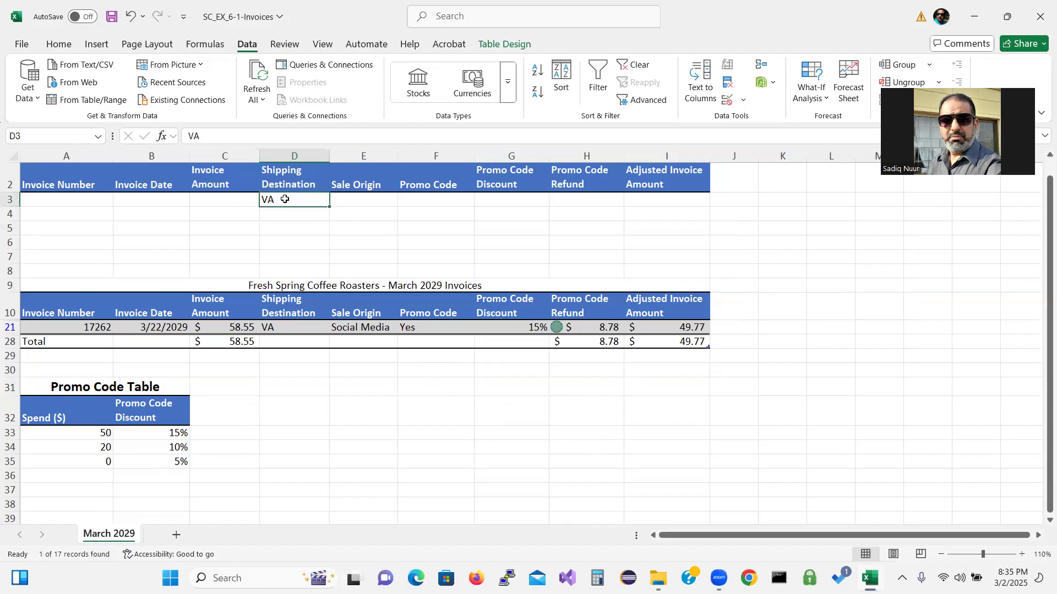
{"action": "key", "text": "BackSpace"}
{"action": "left_click", "coordinate": [369, 197]}
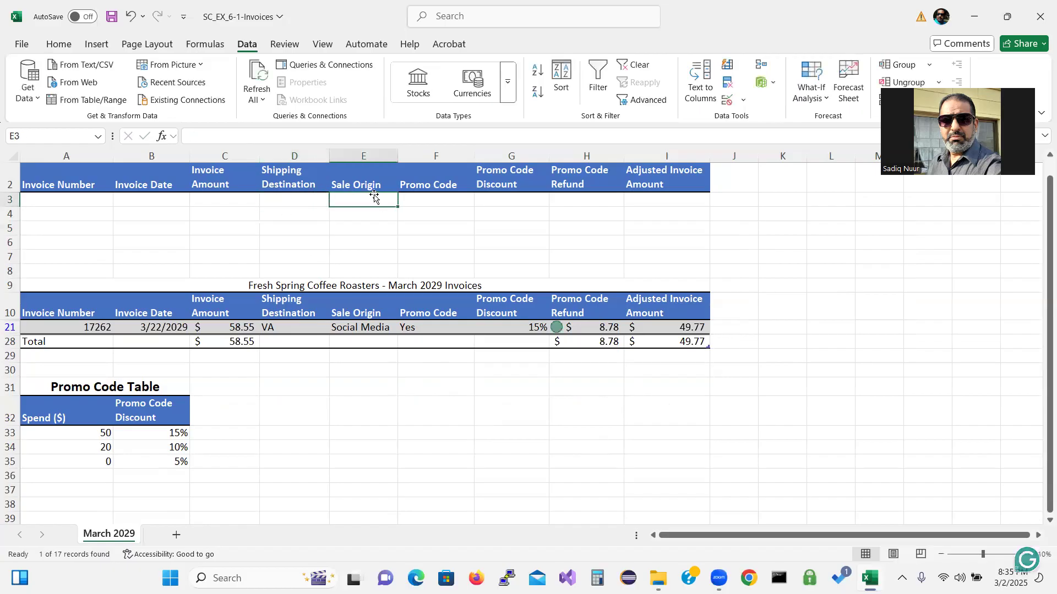
{"action": "type", "text": "Social"}
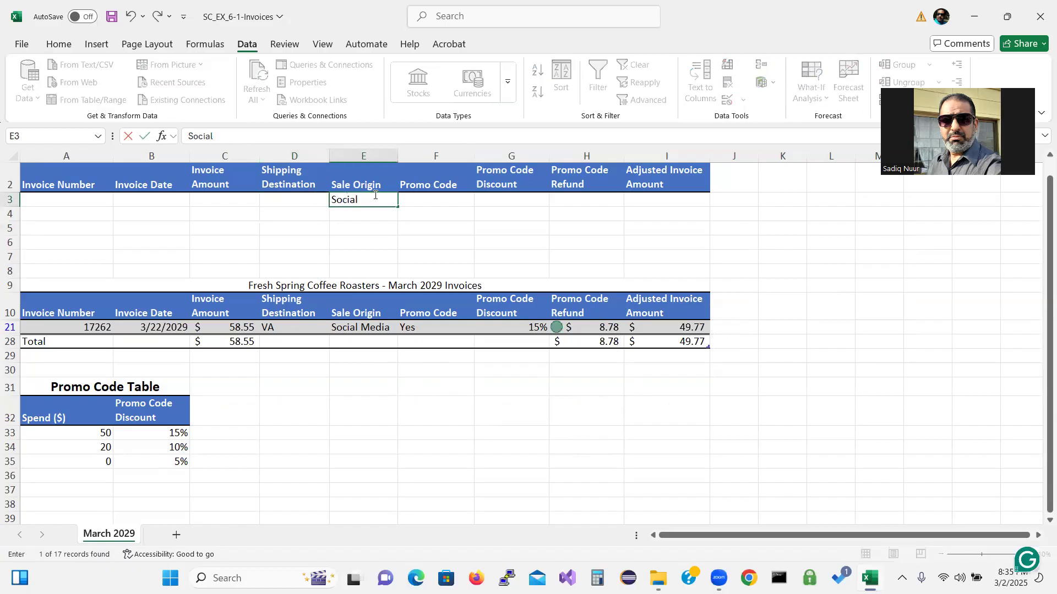
{"action": "type", "text": " Media"}
{"action": "left_click", "coordinate": [642, 199]}
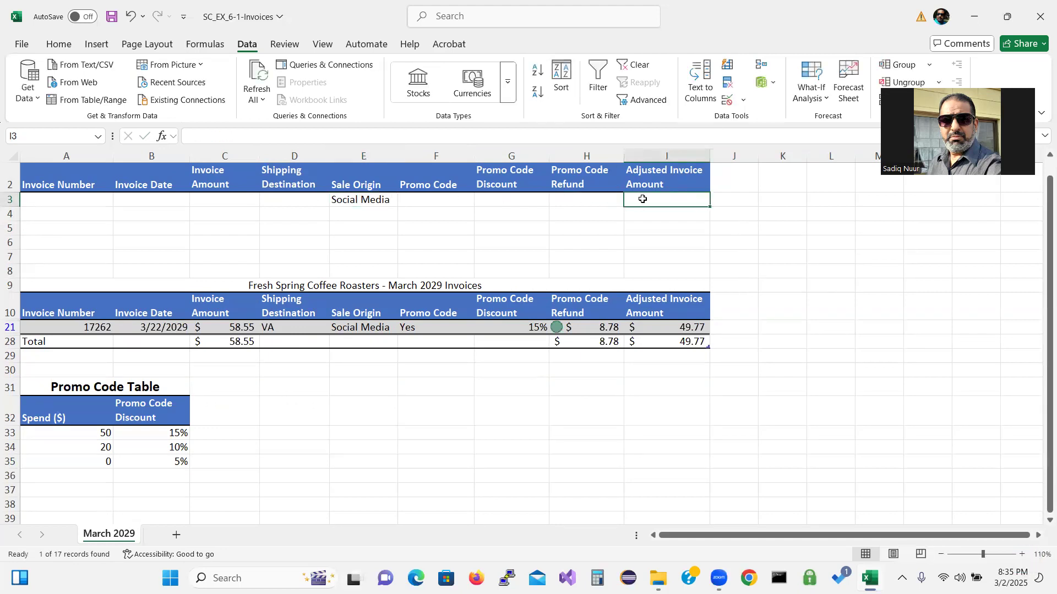
{"action": "type", "text": ">25"}
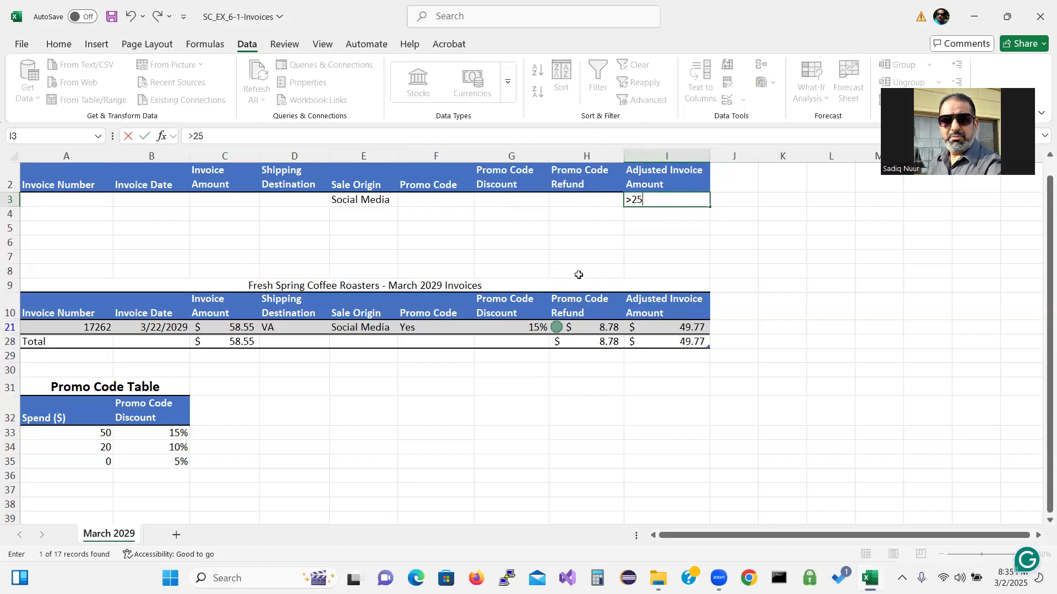
{"action": "key", "text": "Return"}
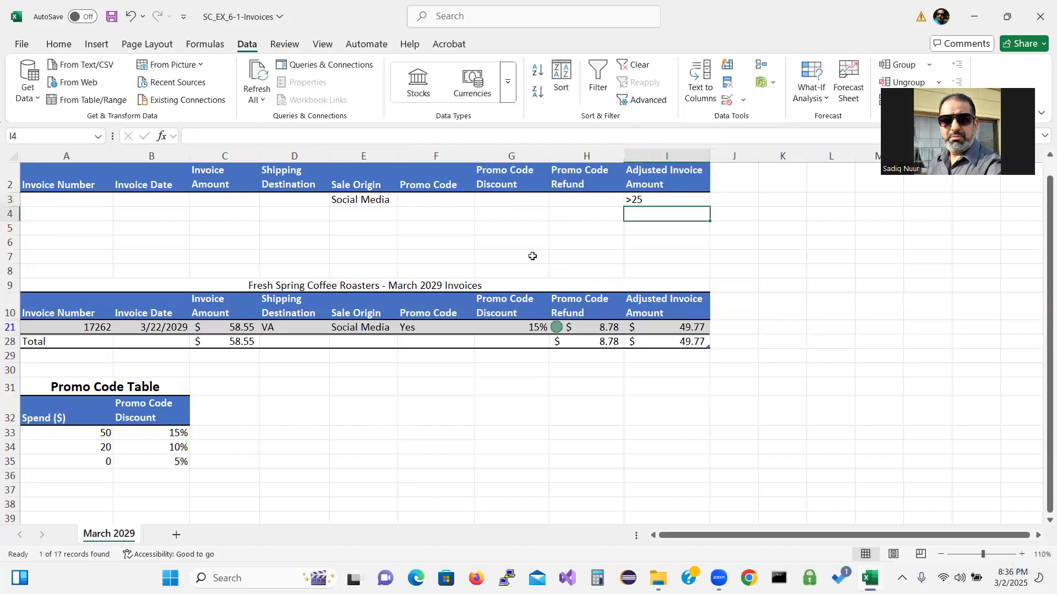
Step: Run the in-place Advanced Filter for Social Media sales above 25, keeping list range $A$10:$I$27 and criteria range $A$2:$I$3
{"action": "left_click", "coordinate": [643, 99]}
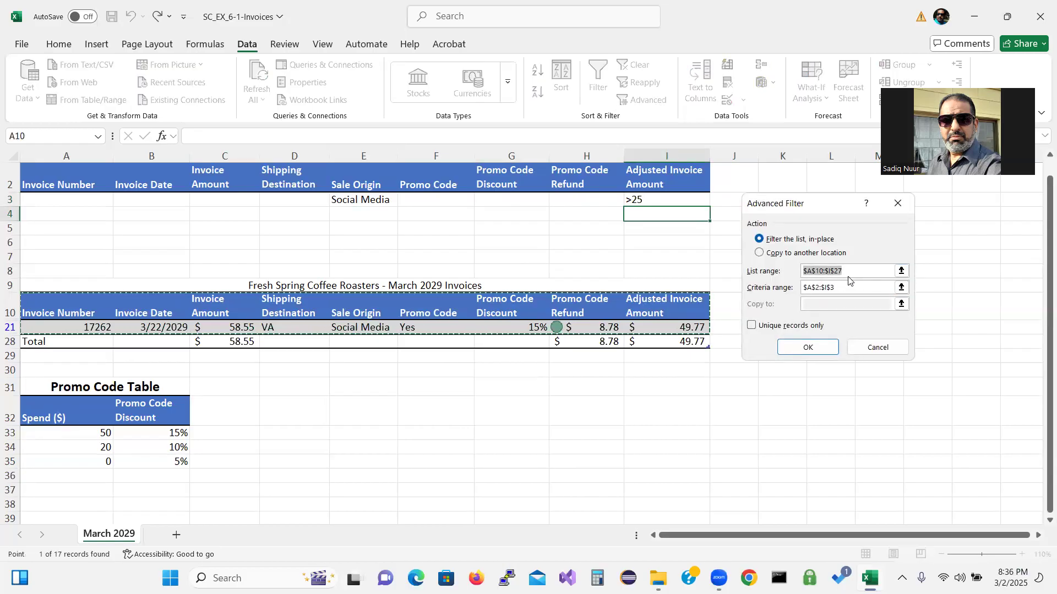
{"action": "left_click", "coordinate": [812, 347]}
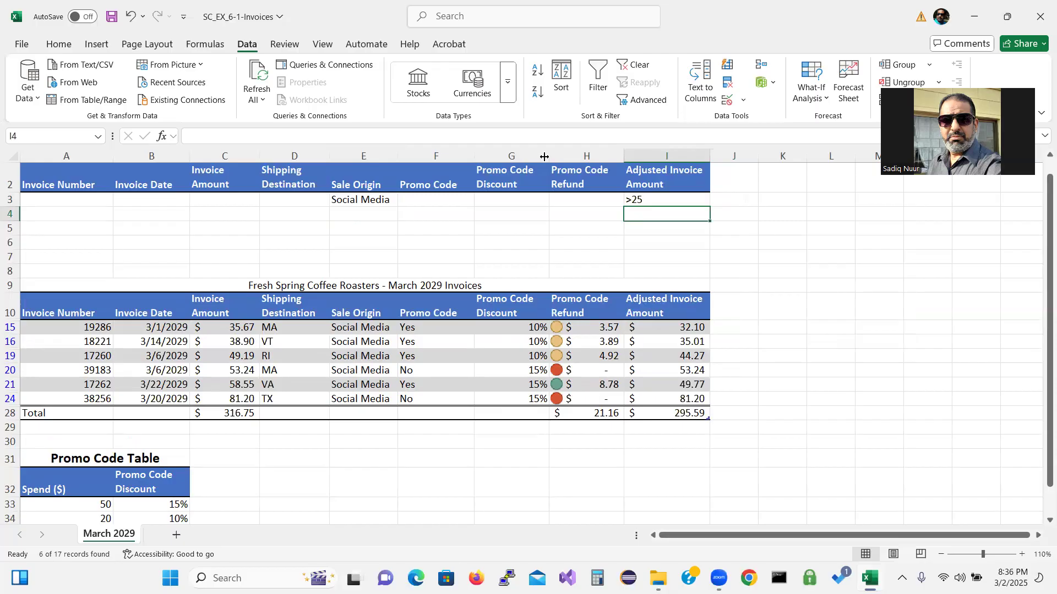
{"action": "left_click", "coordinate": [584, 119]}
{"action": "mouse_move", "coordinate": [325, 315]}
{"action": "left_mouse_down"}
{"action": "mouse_move", "coordinate": [326, 390]}
{"action": "mouse_move", "coordinate": [358, 407]}
{"action": "mouse_move", "coordinate": [410, 363]}
{"action": "mouse_move", "coordinate": [374, 300]}
{"action": "mouse_move", "coordinate": [353, 207]}
{"action": "mouse_move", "coordinate": [346, 223]}
{"action": "mouse_move", "coordinate": [366, 223]}
{"action": "left_mouse_up"}
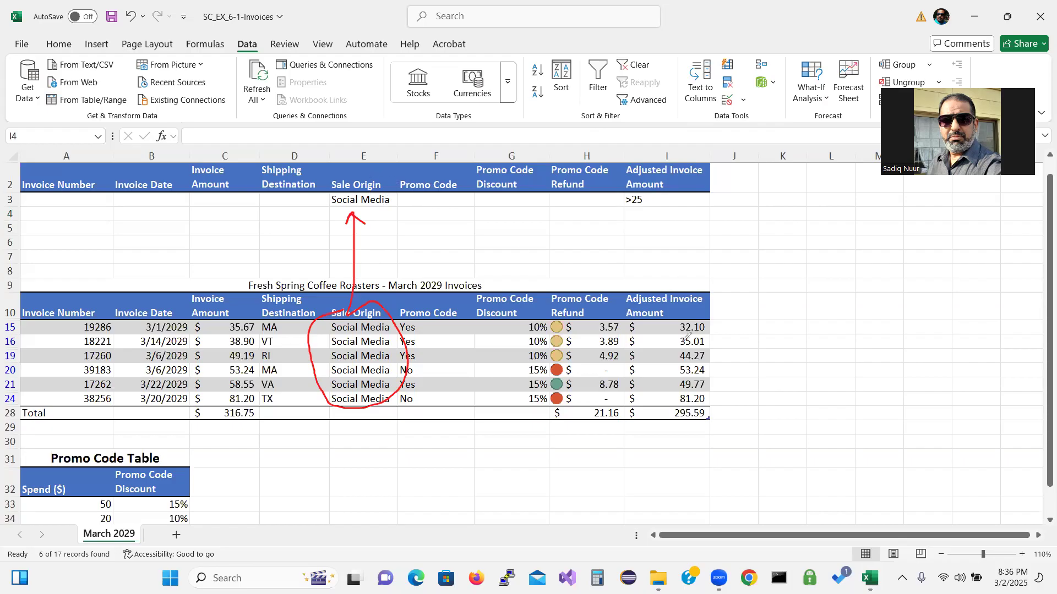
{"action": "mouse_move", "coordinate": [665, 337]}
{"action": "left_mouse_down"}
{"action": "mouse_move", "coordinate": [643, 219]}
{"action": "mouse_move", "coordinate": [634, 218]}
{"action": "mouse_move", "coordinate": [652, 214]}
{"action": "left_mouse_up"}
{"action": "mouse_move", "coordinate": [664, 330]}
{"action": "left_mouse_down"}
{"action": "mouse_move", "coordinate": [666, 312]}
{"action": "mouse_move", "coordinate": [723, 304]}
{"action": "mouse_move", "coordinate": [755, 402]}
{"action": "mouse_move", "coordinate": [688, 484]}
{"action": "mouse_move", "coordinate": [634, 388]}
{"action": "mouse_move", "coordinate": [662, 322]}
{"action": "left_mouse_up"}
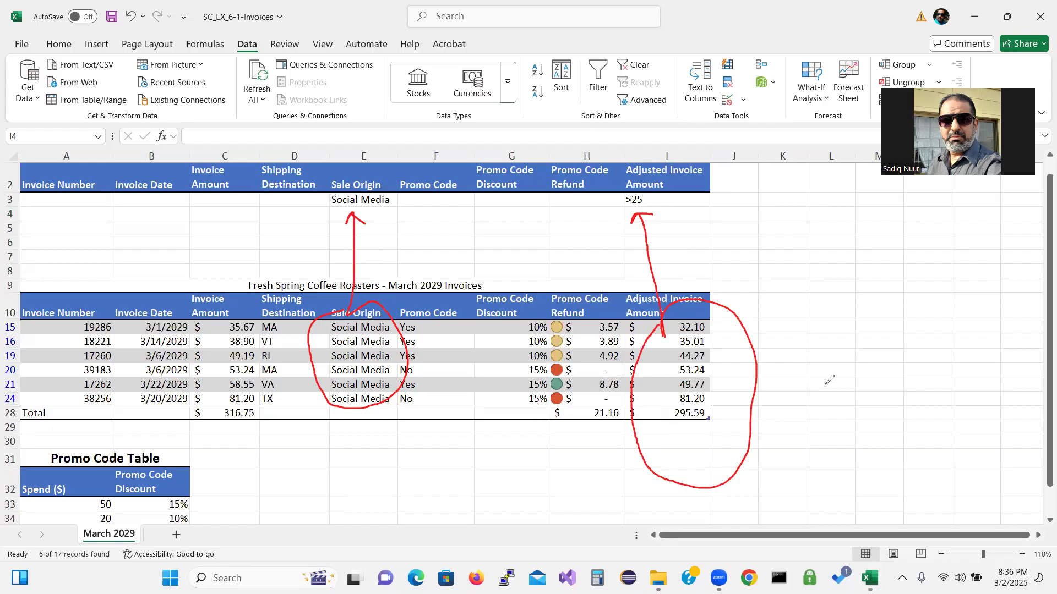
{"action": "left_click", "coordinate": [5, 371]}
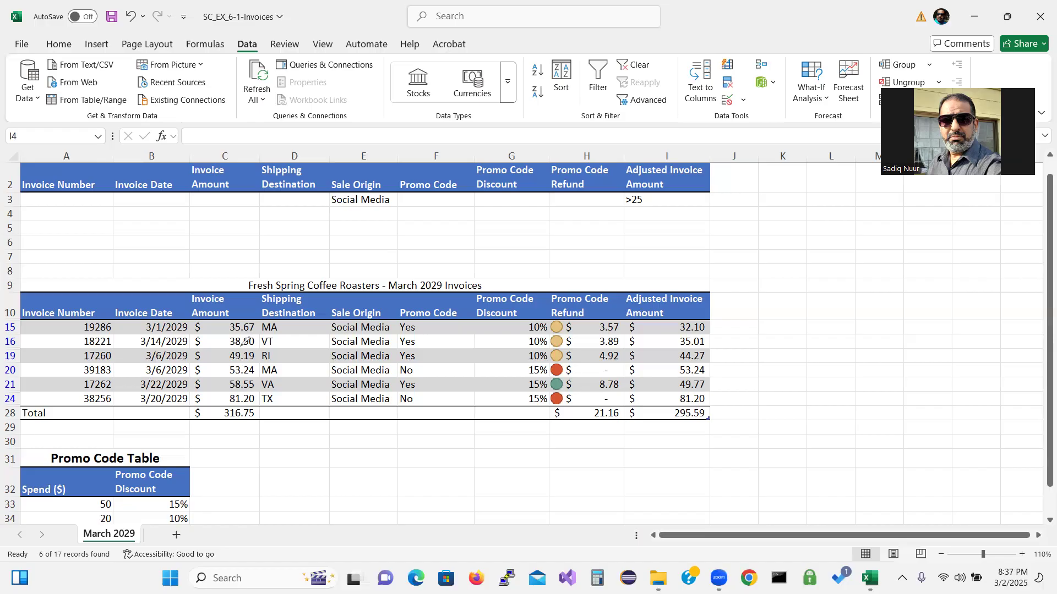
Step: Clear the filter from the invoices table and copy the Criteria Range title and column headings in A1:I2
{"action": "left_click", "coordinate": [637, 64]}
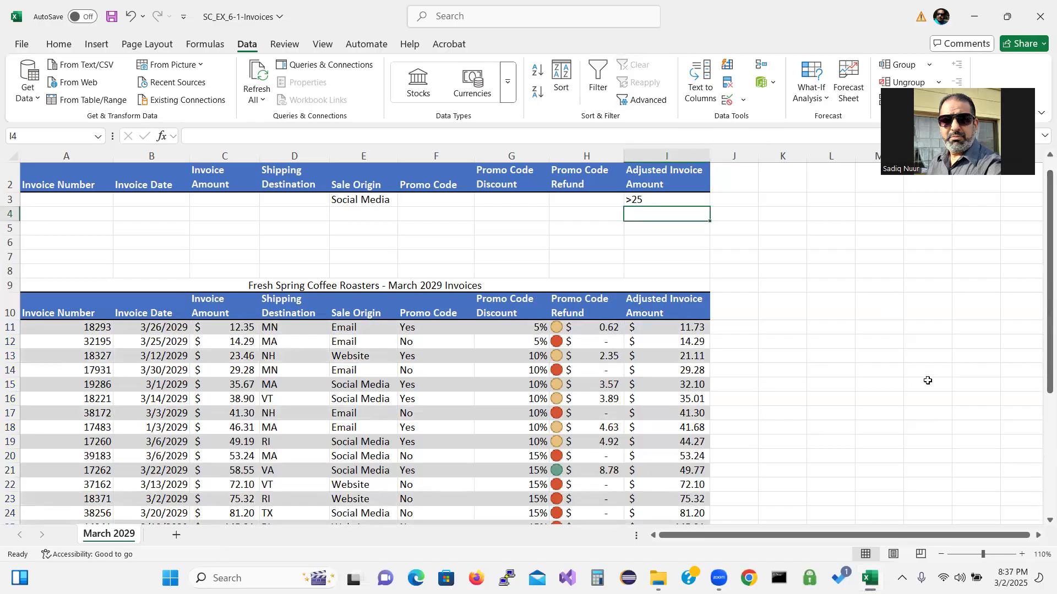
{"action": "scroll", "coordinate": [1040, 378], "scroll_direction": "up", "scroll_amount": 1}
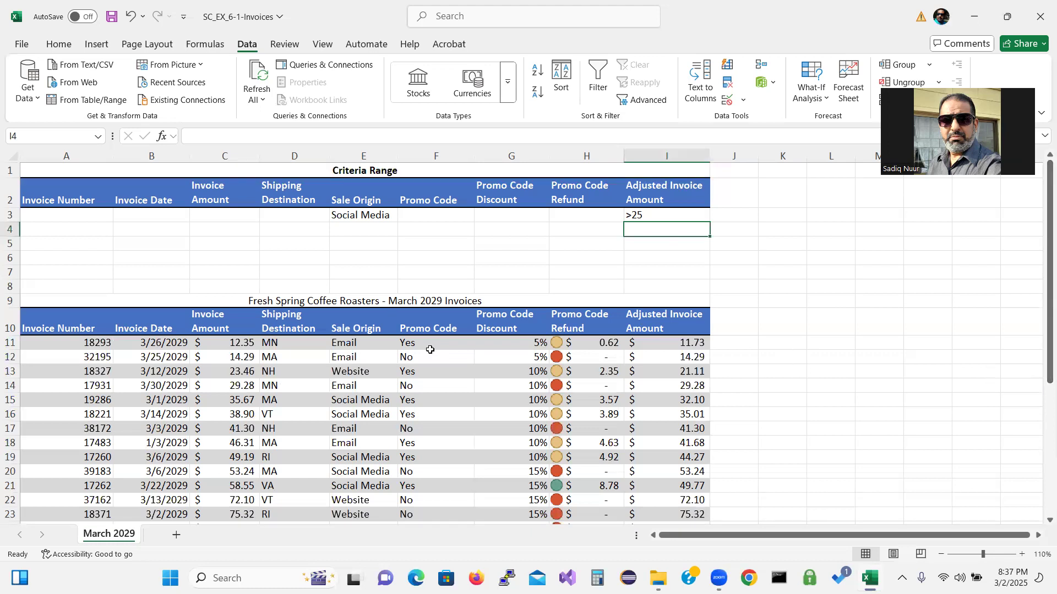
{"action": "left_click", "coordinate": [119, 171]}
{"action": "left_click_drag", "start_coordinate": [95, 171], "coordinate": [643, 179]}
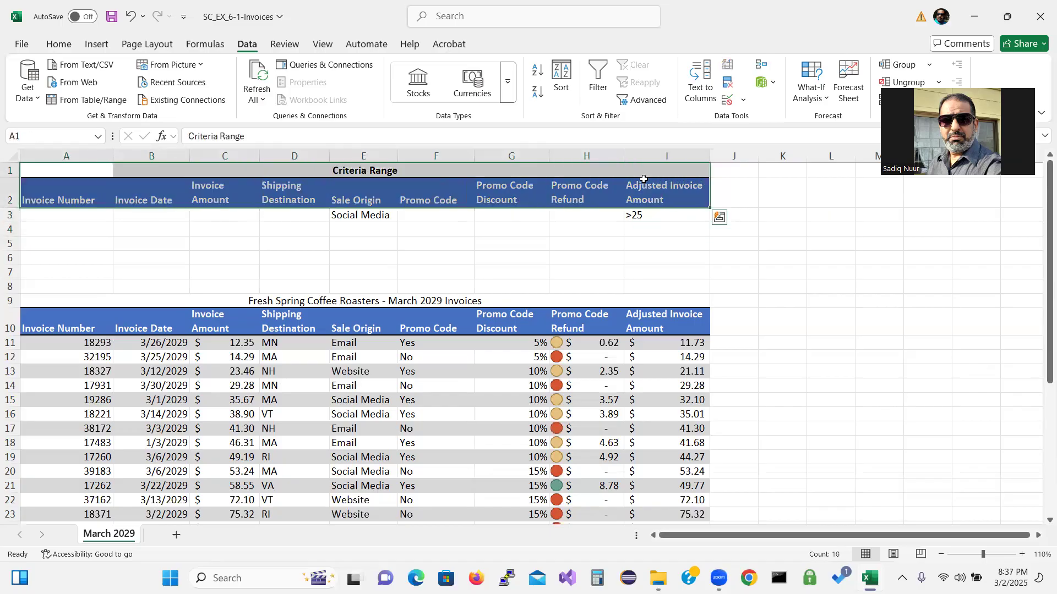
{"action": "key", "text": "ctrl+c"}
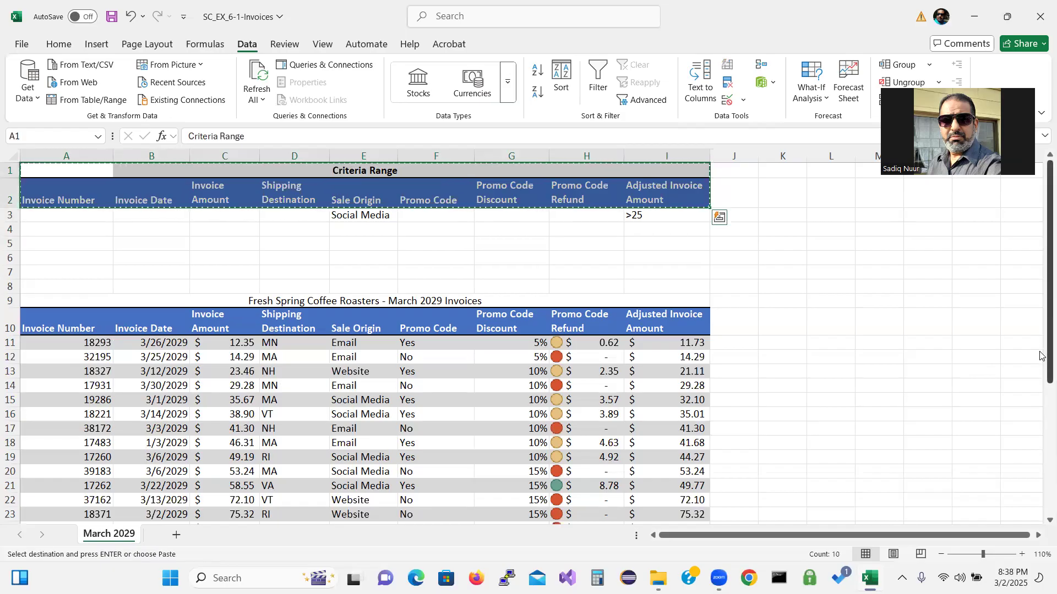
{"action": "left_click_drag", "start_coordinate": [1043, 377], "coordinate": [1042, 504]}
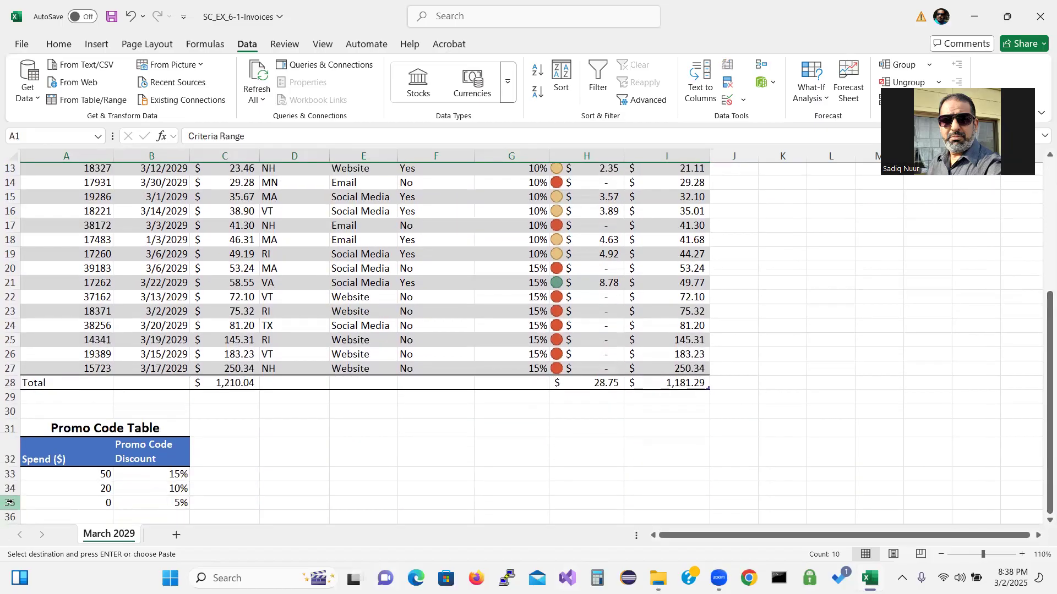
{"action": "left_click", "coordinate": [43, 517]}
{"action": "key", "text": "Return"}
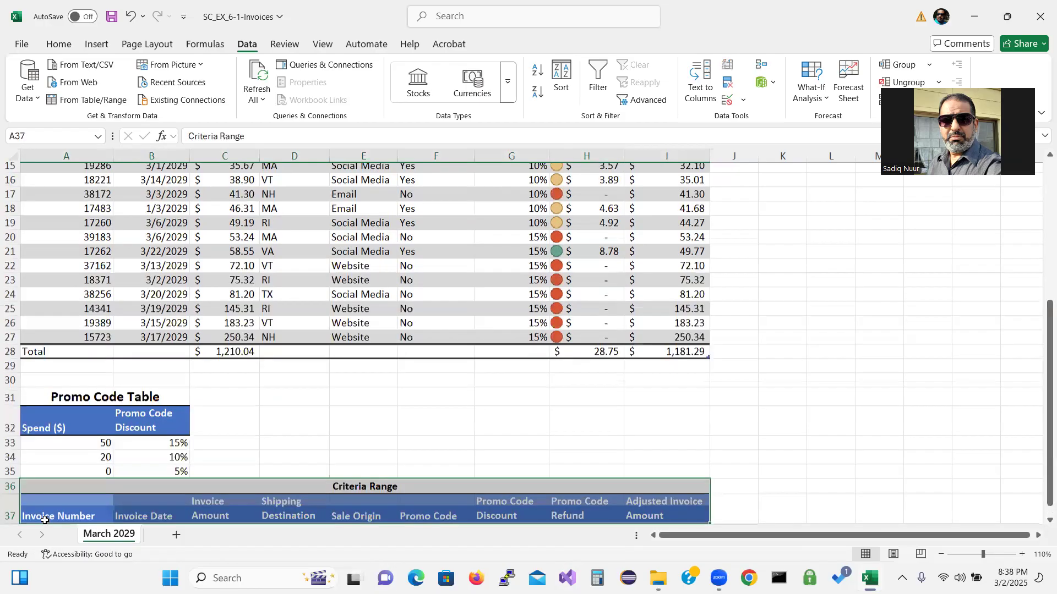
{"action": "key", "text": "Return"}
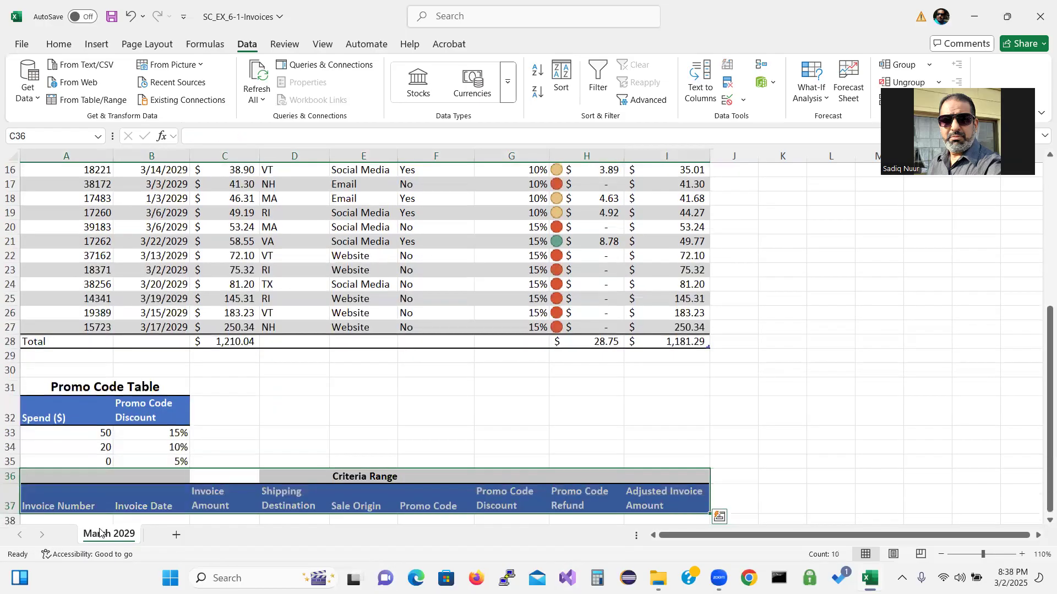
{"action": "key", "text": "ctrl+z"}
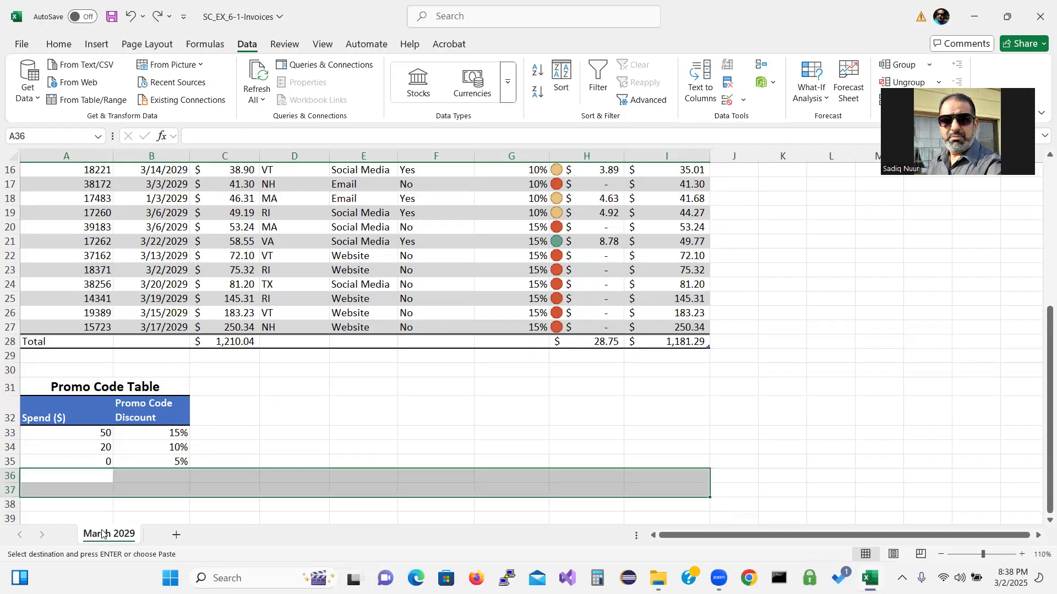
Step: Paste the copied title and column headings below the Promo Code Table, starting at cell A38
{"action": "left_click", "coordinate": [57, 508]}
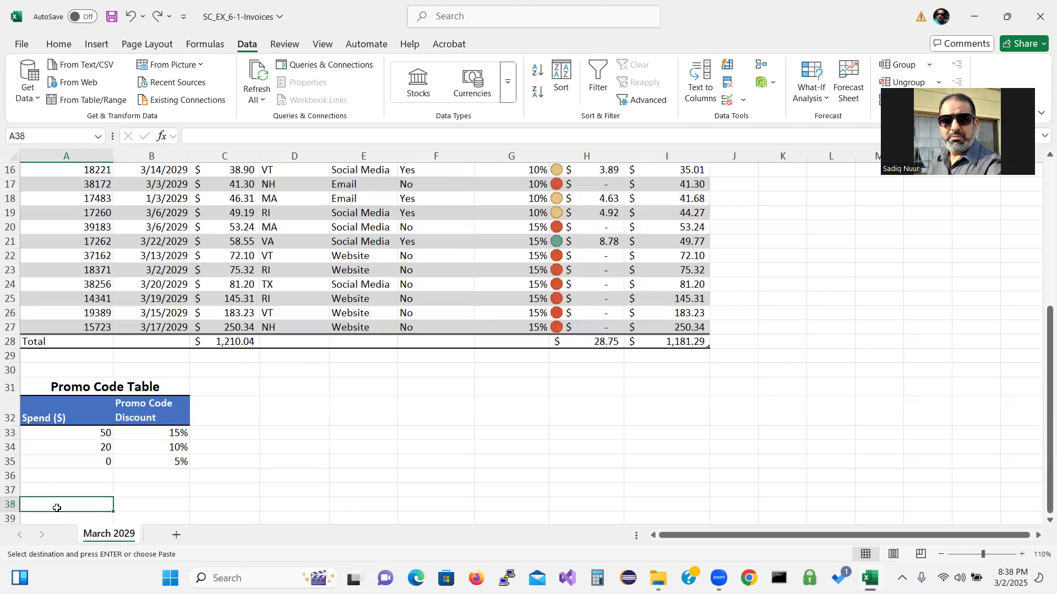
{"action": "mouse_move", "coordinate": [1039, 410]}
{"action": "left_mouse_down"}
{"action": "mouse_move", "coordinate": [1040, 253]}
{"action": "mouse_move", "coordinate": [1040, 400]}
{"action": "left_mouse_up"}
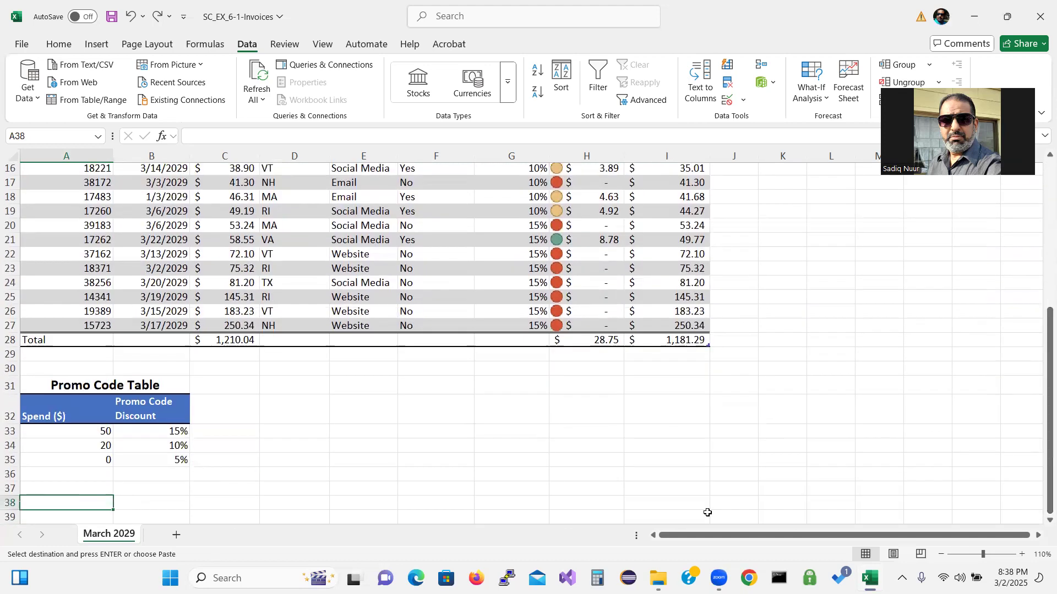
{"action": "left_click", "coordinate": [58, 44]}
{"action": "left_click", "coordinate": [28, 72]}
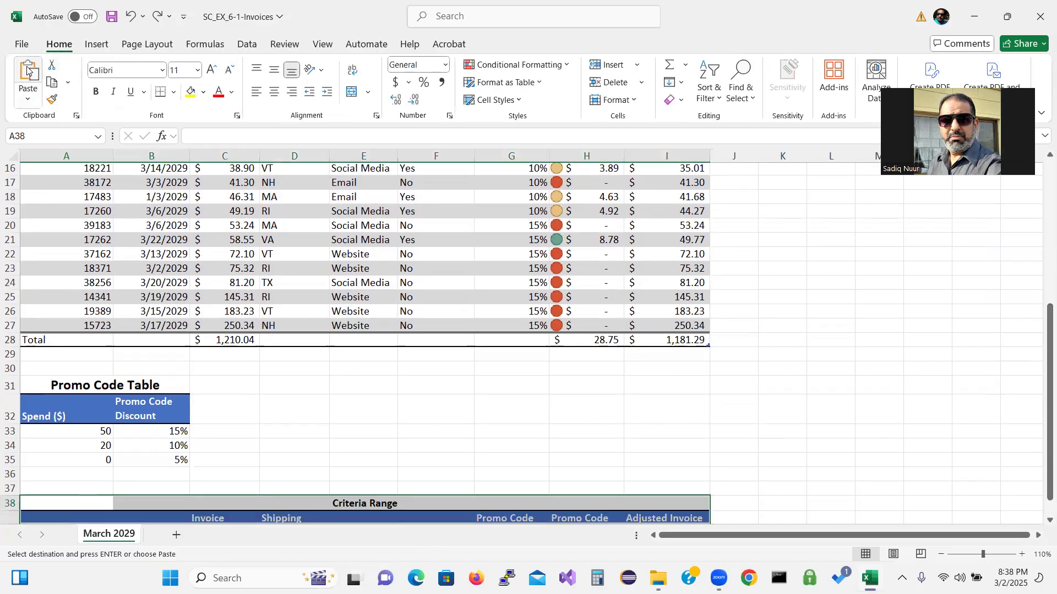
{"action": "left_click", "coordinate": [534, 468]}
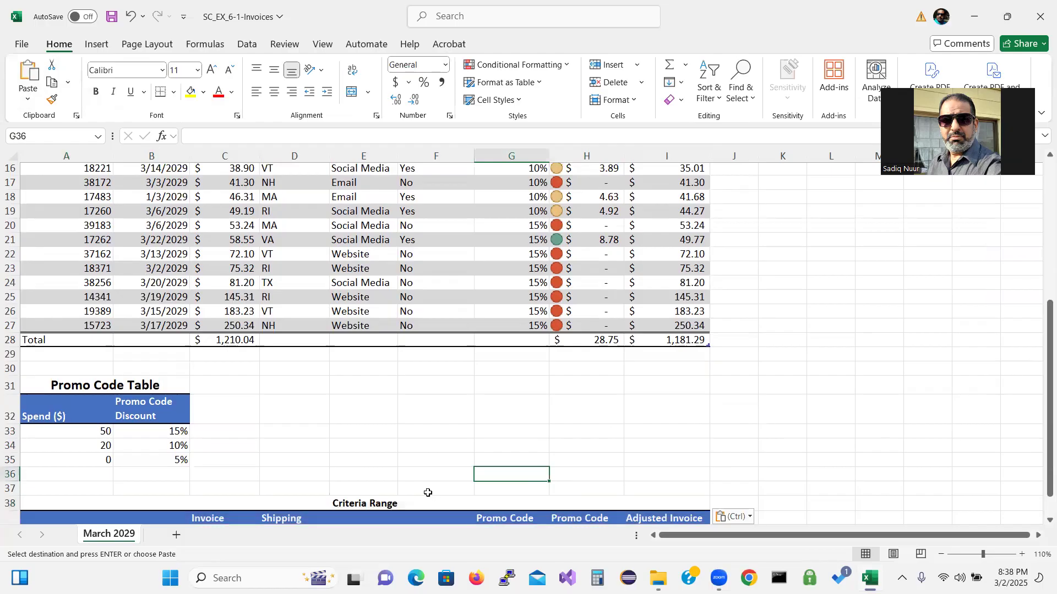
Step: Change the pasted title in A38 to Extract Range
{"action": "left_click", "coordinate": [367, 509]}
{"action": "left_click", "coordinate": [80, 503]}
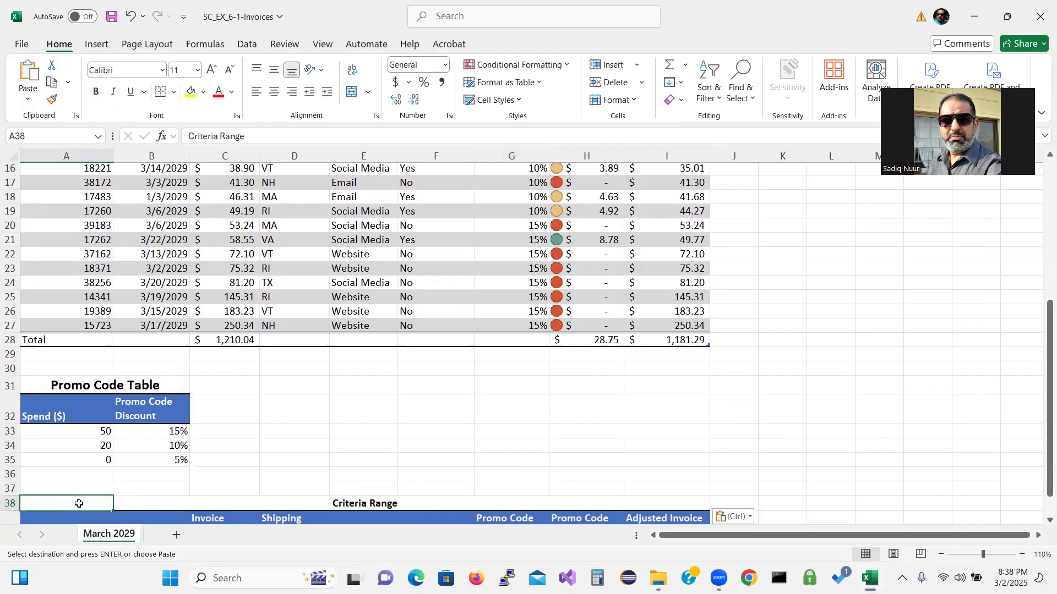
{"action": "left_click_drag", "start_coordinate": [245, 136], "coordinate": [166, 141]}
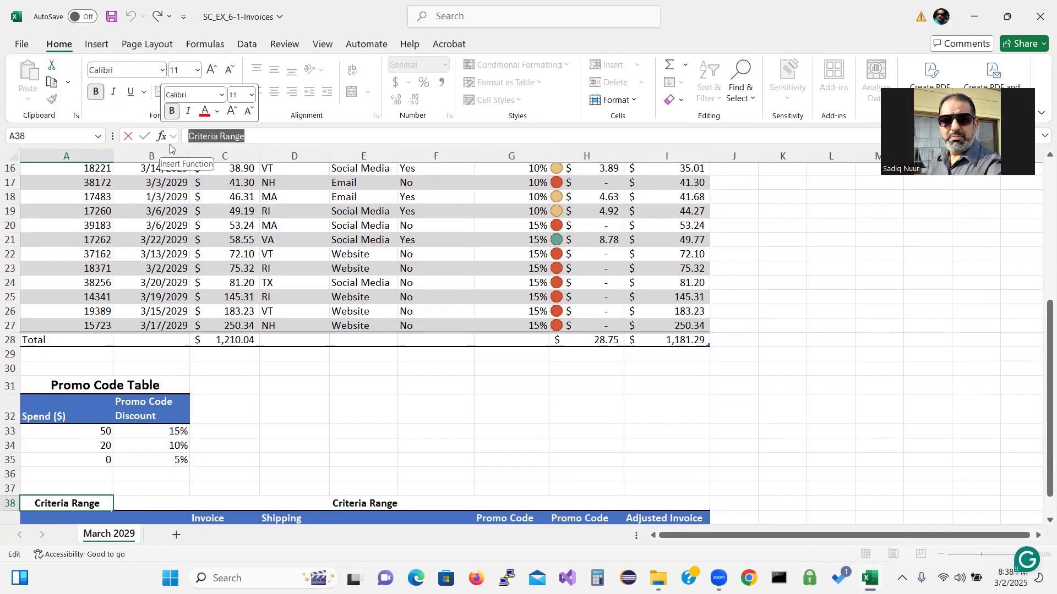
{"action": "left_click", "coordinate": [200, 135]}
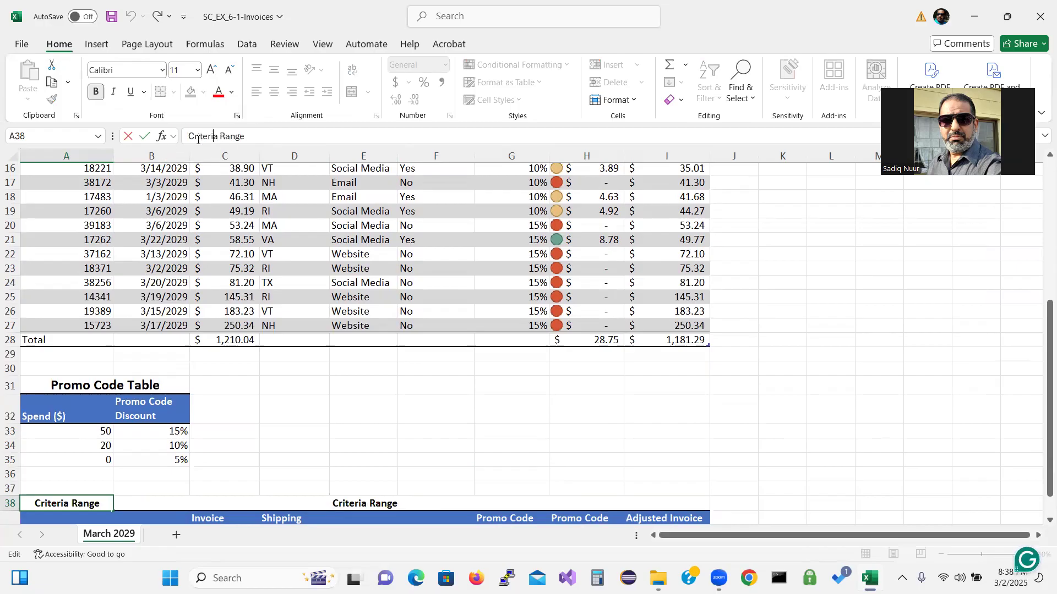
{"action": "double_click", "coordinate": [201, 136]}
{"action": "type", "text": "Extr"}
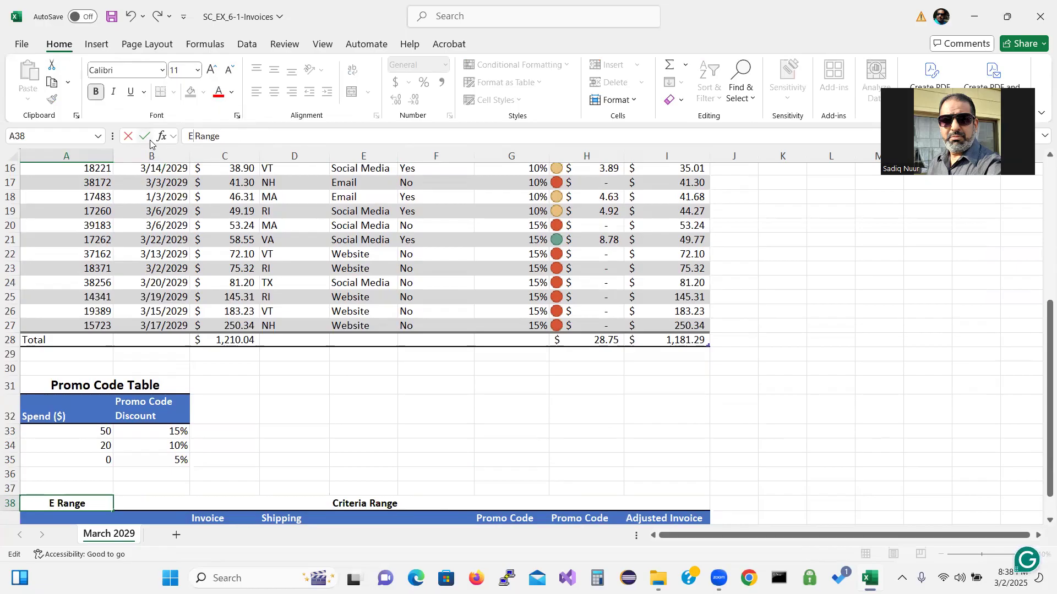
{"action": "type", "text": "act"}
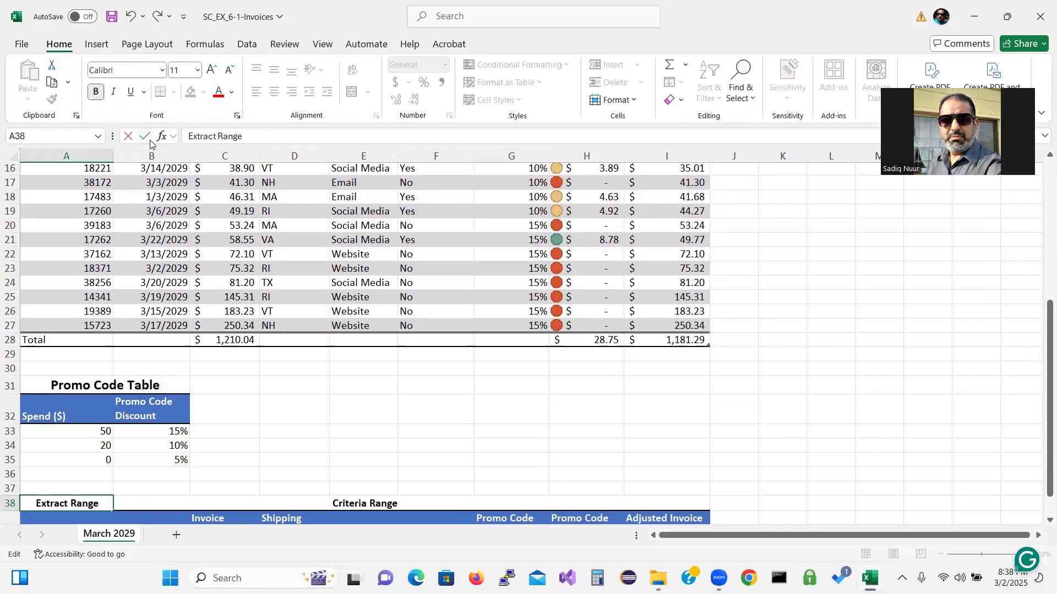
{"action": "key", "text": "Return"}
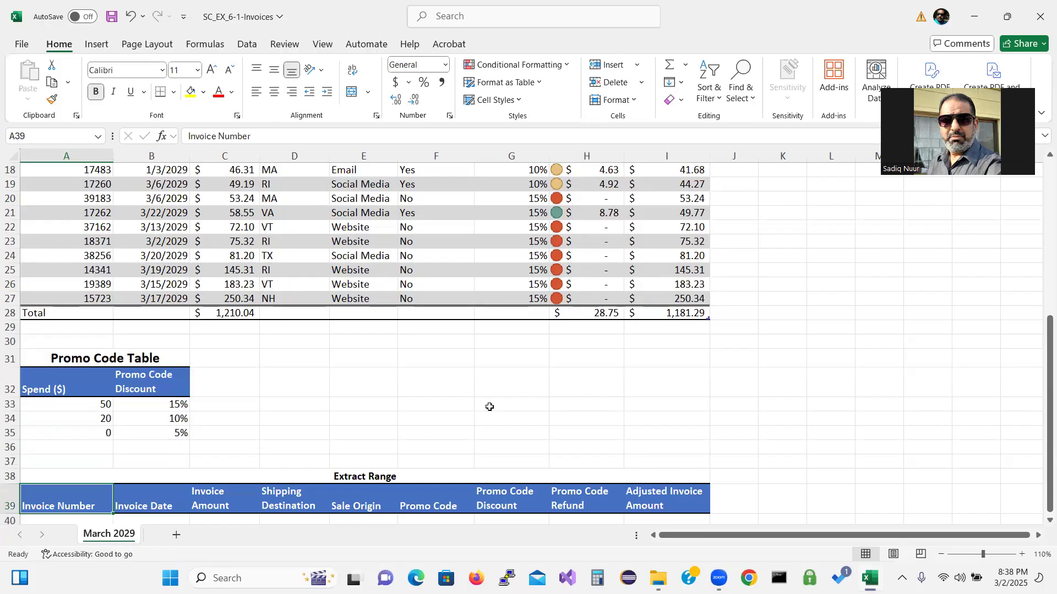
Step: Name the range A39:I58, from the pasted headings down through the empty rows, Extract
{"action": "left_click", "coordinate": [88, 521]}
{"action": "left_click", "coordinate": [69, 504]}
{"action": "left_click_drag", "start_coordinate": [60, 502], "coordinate": [649, 377]}
{"action": "left_click_drag", "start_coordinate": [1041, 447], "coordinate": [1041, 363]}
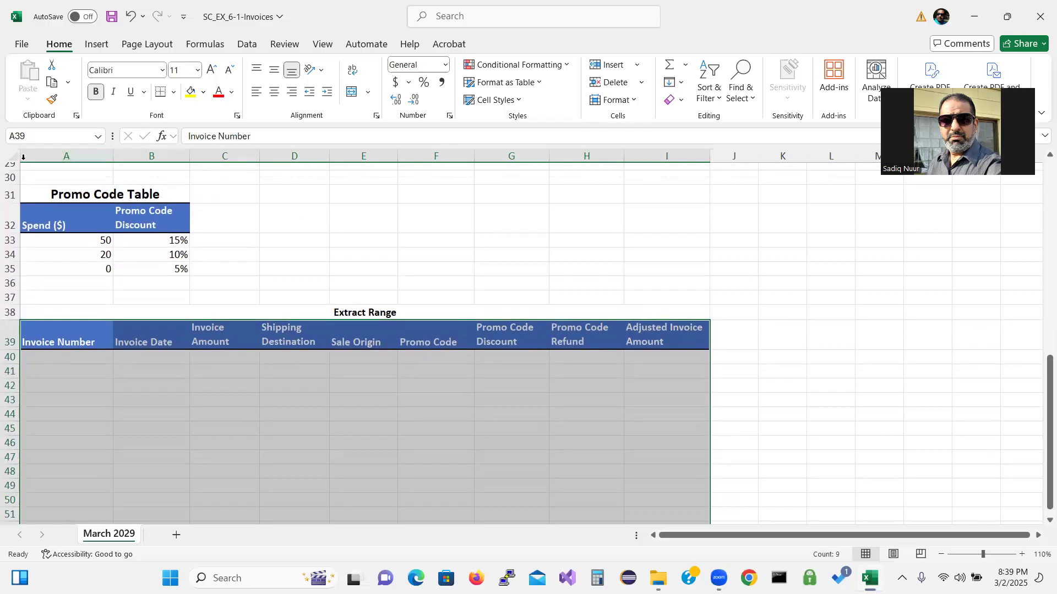
{"action": "left_click", "coordinate": [28, 135]}
{"action": "type", "text": "Extract"}
{"action": "key", "text": "Return"}
{"action": "left_click", "coordinate": [796, 295]}
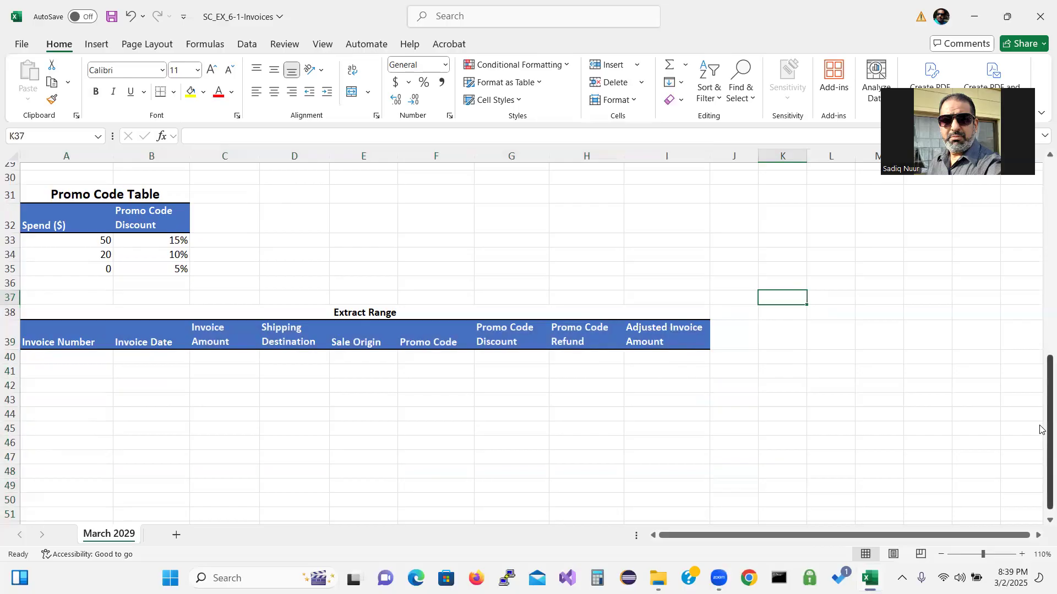
{"action": "left_click_drag", "start_coordinate": [1041, 435], "coordinate": [1044, 251]}
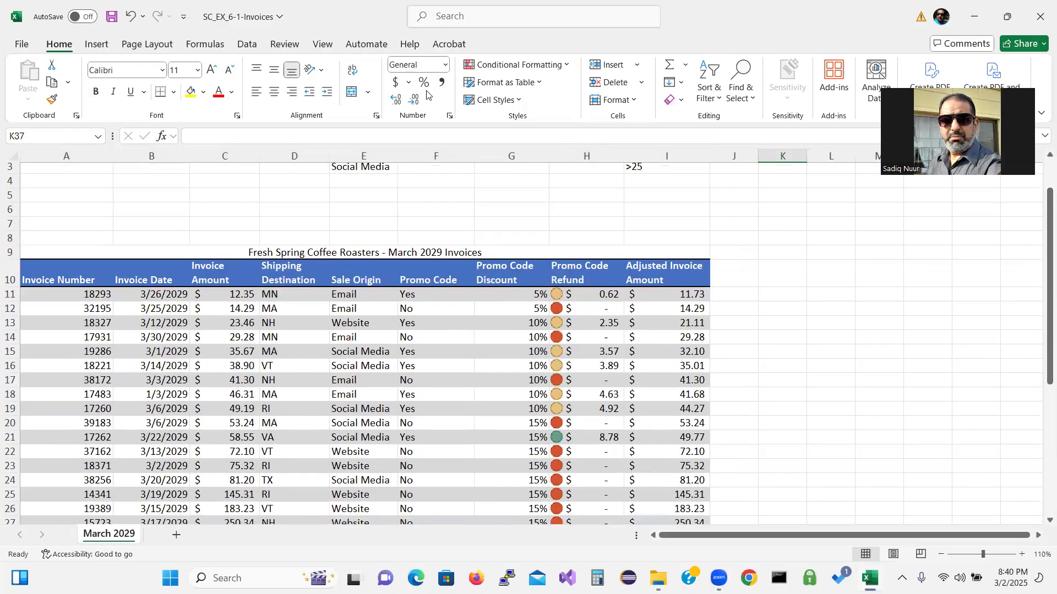
{"action": "left_click", "coordinate": [247, 44]}
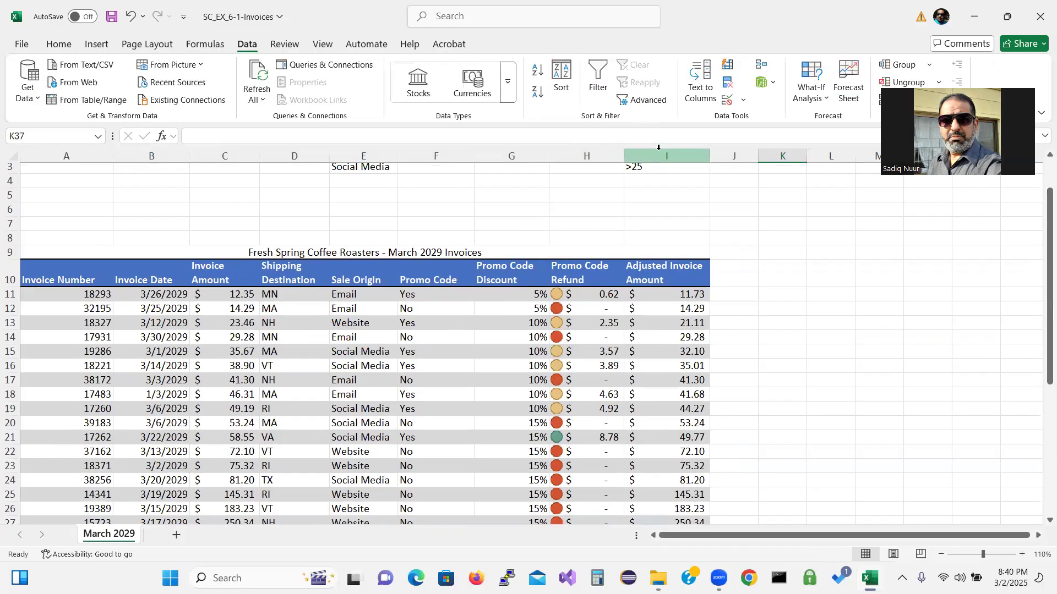
{"action": "left_click", "coordinate": [652, 104]}
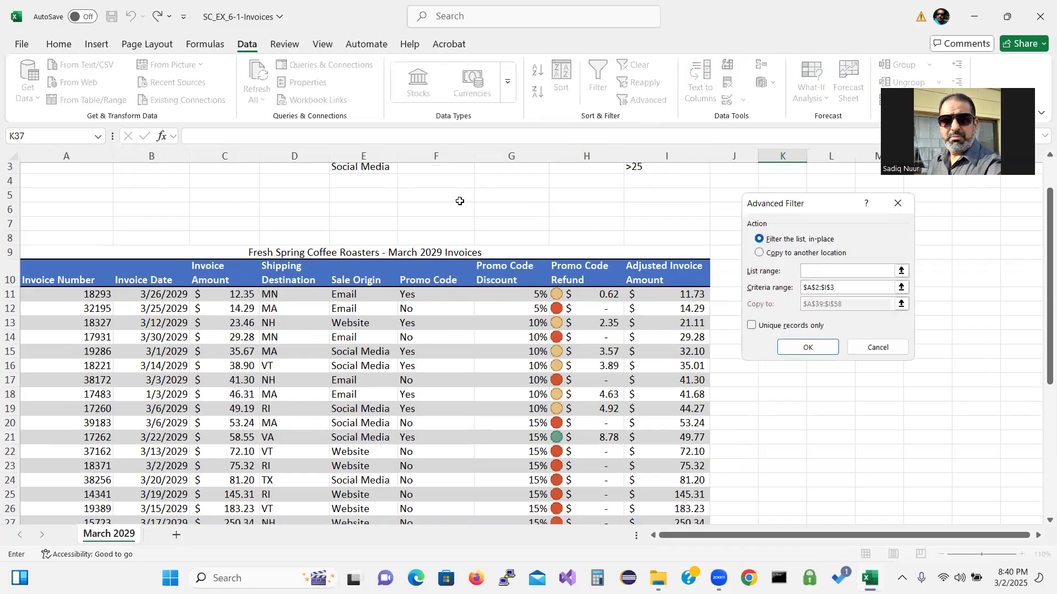
{"action": "left_click_drag", "start_coordinate": [1040, 243], "coordinate": [1040, 225]}
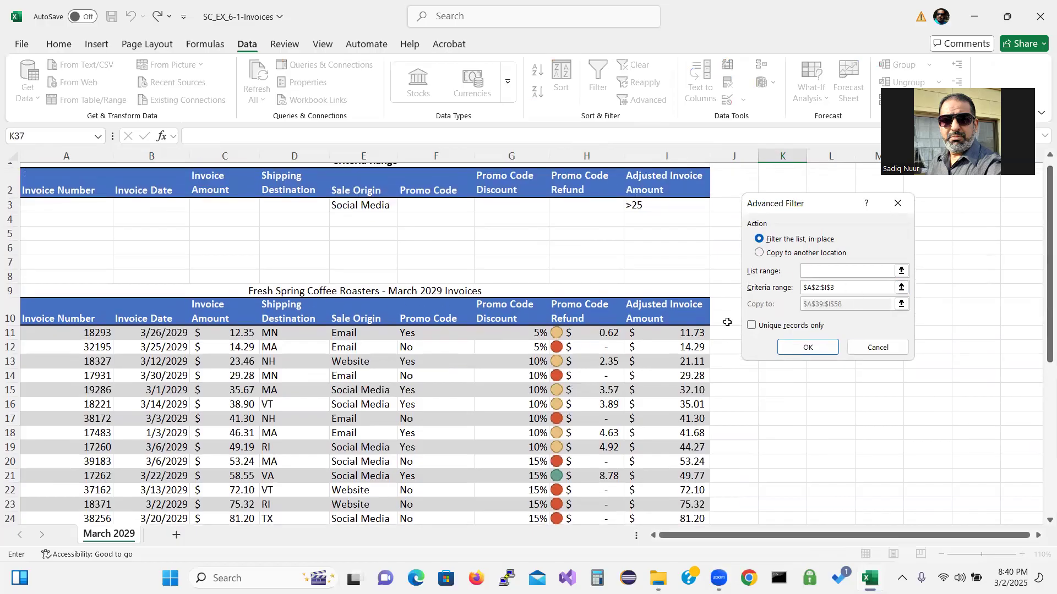
{"action": "left_click", "coordinate": [320, 350]}
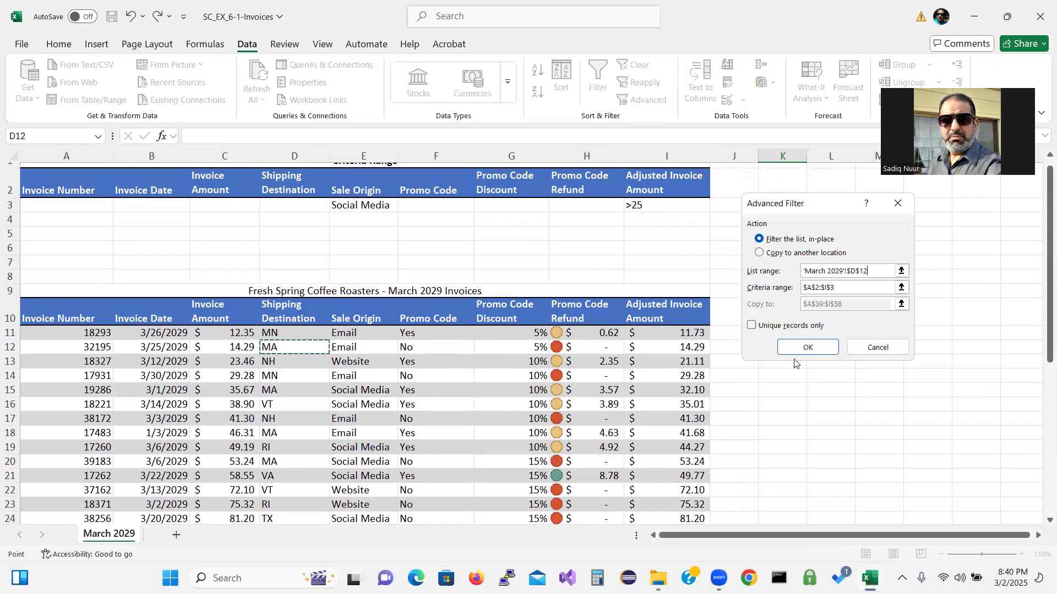
{"action": "left_click", "coordinate": [878, 348]}
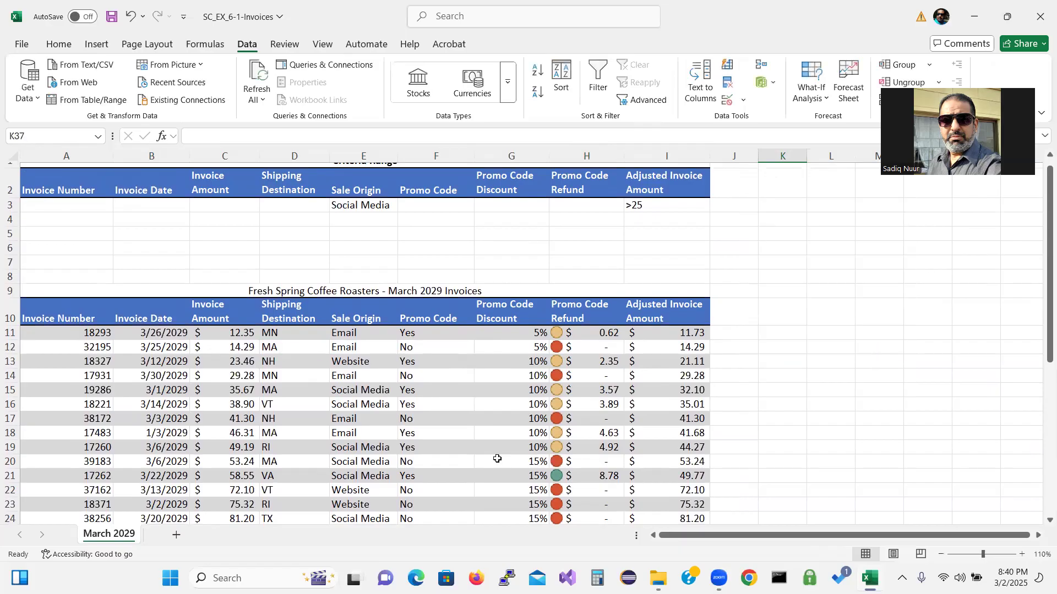
Step: Open Advanced Filter for the invoices table, set its list range to A10:I27, and check the criteria range A2:I3
{"action": "left_click", "coordinate": [307, 337]}
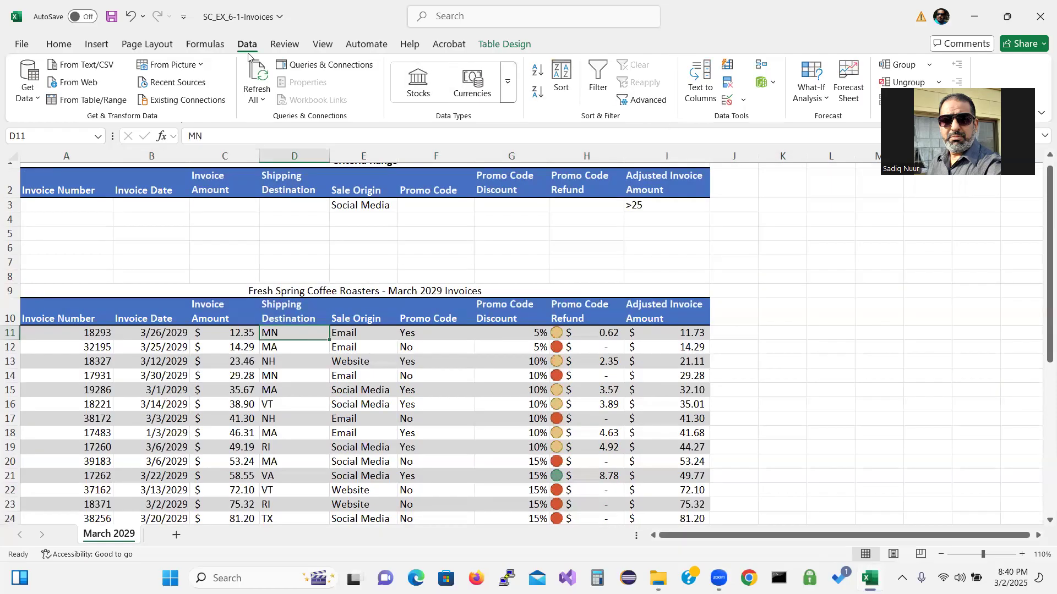
{"action": "left_click", "coordinate": [644, 100]}
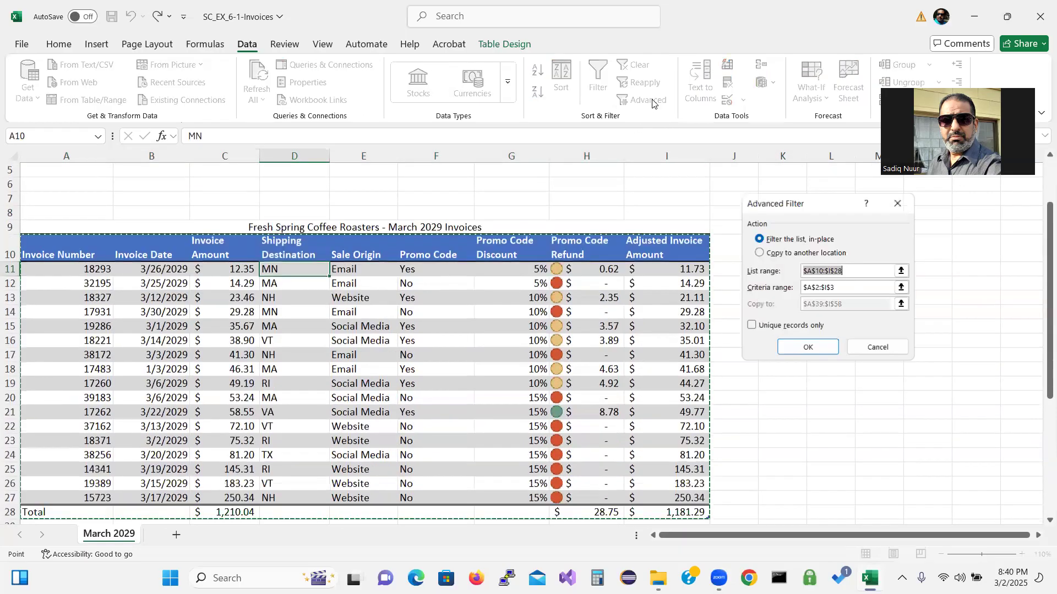
{"action": "left_click", "coordinate": [841, 271]}
{"action": "key", "text": "BackSpace"}
{"action": "type", "text": "7"}
{"action": "left_click", "coordinate": [844, 287]}
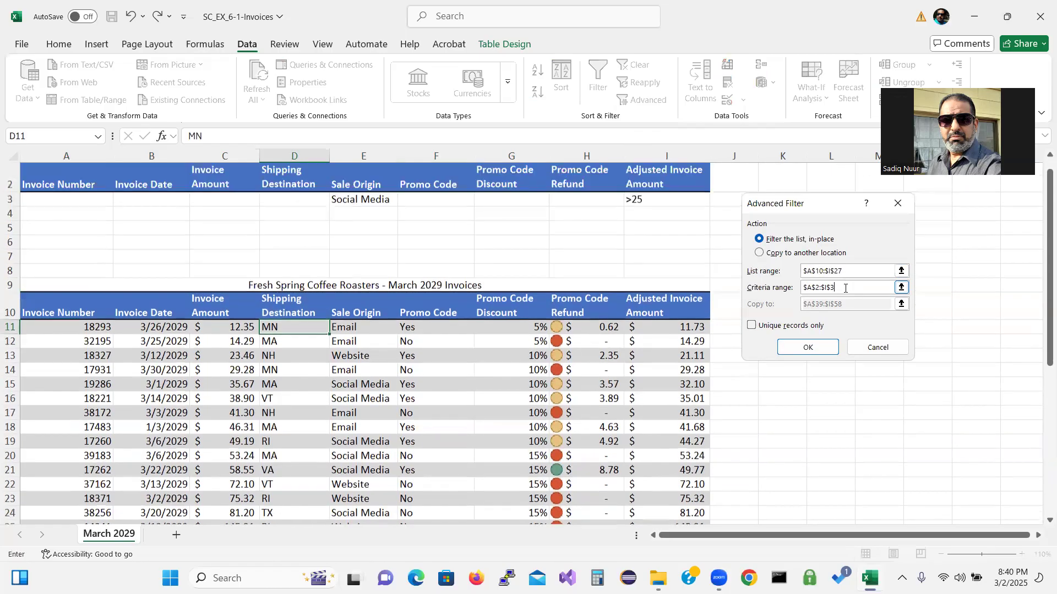
{"action": "left_click", "coordinate": [849, 276]}
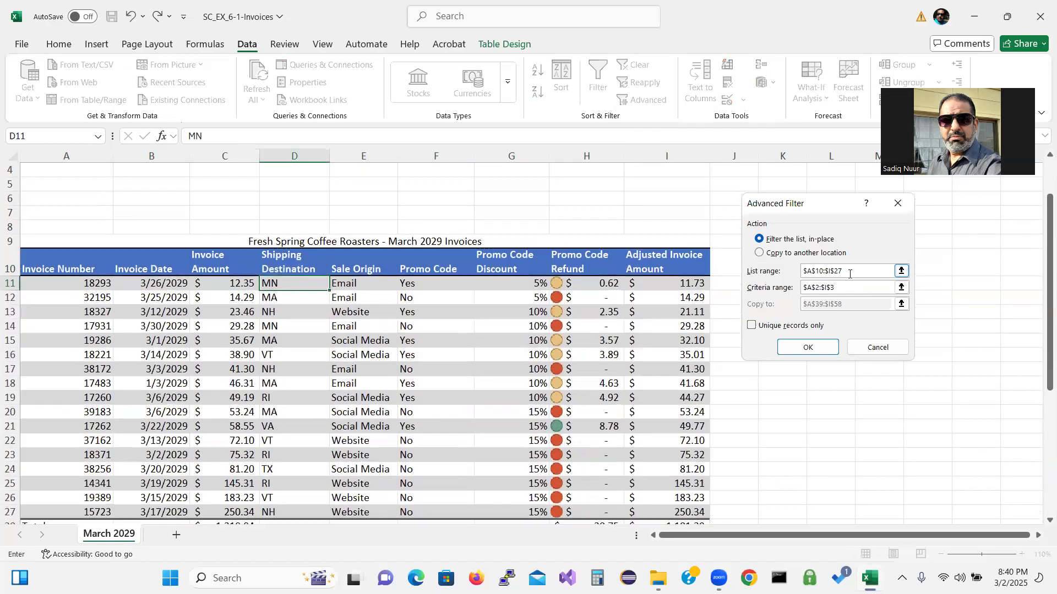
{"action": "left_click", "coordinate": [842, 287]}
{"action": "left_click", "coordinate": [842, 287]}
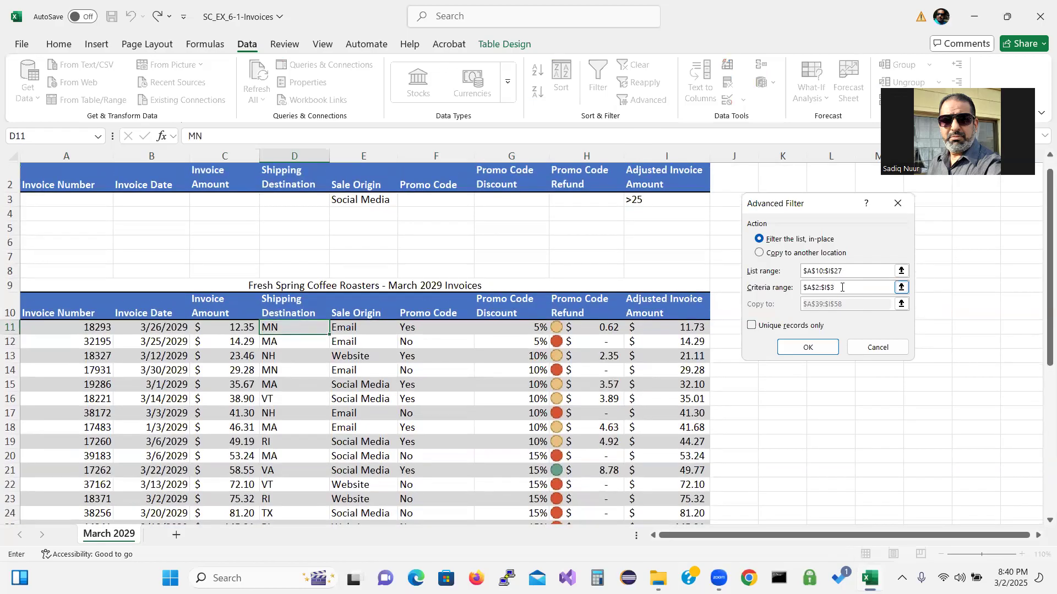
Step: Copy the filtered invoices to another location, A39:I58, and review the records in the Extract Range
{"action": "left_click", "coordinate": [759, 254]}
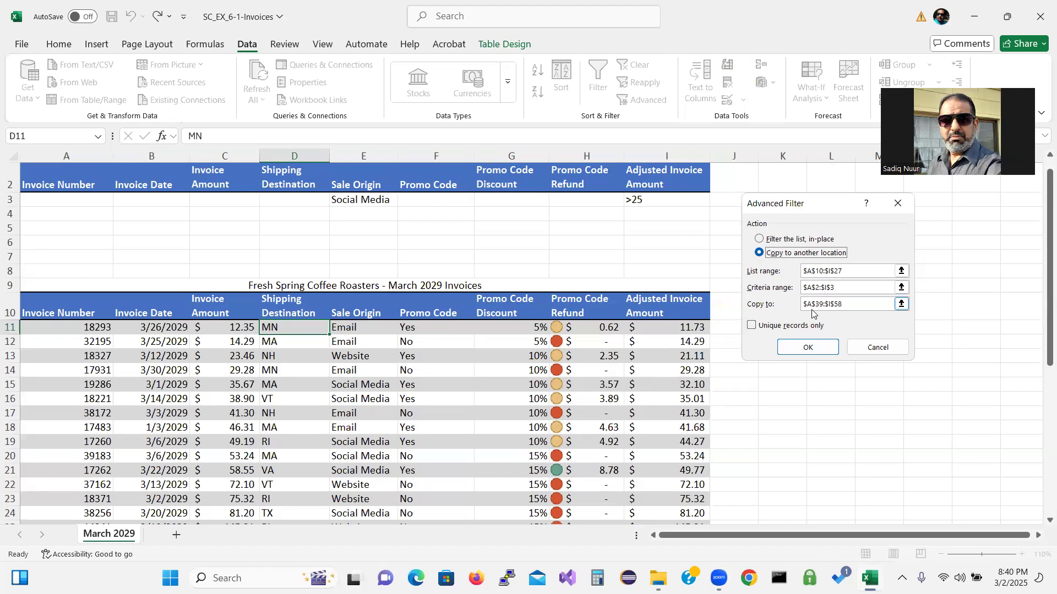
{"action": "left_click", "coordinate": [822, 344]}
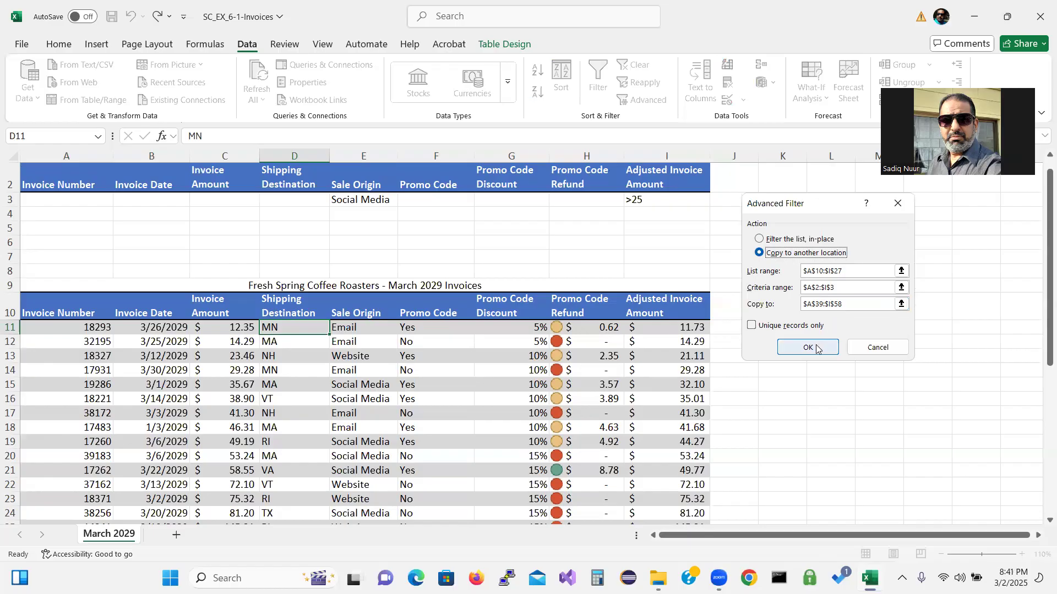
{"action": "left_click_drag", "start_coordinate": [1040, 305], "coordinate": [1041, 356]}
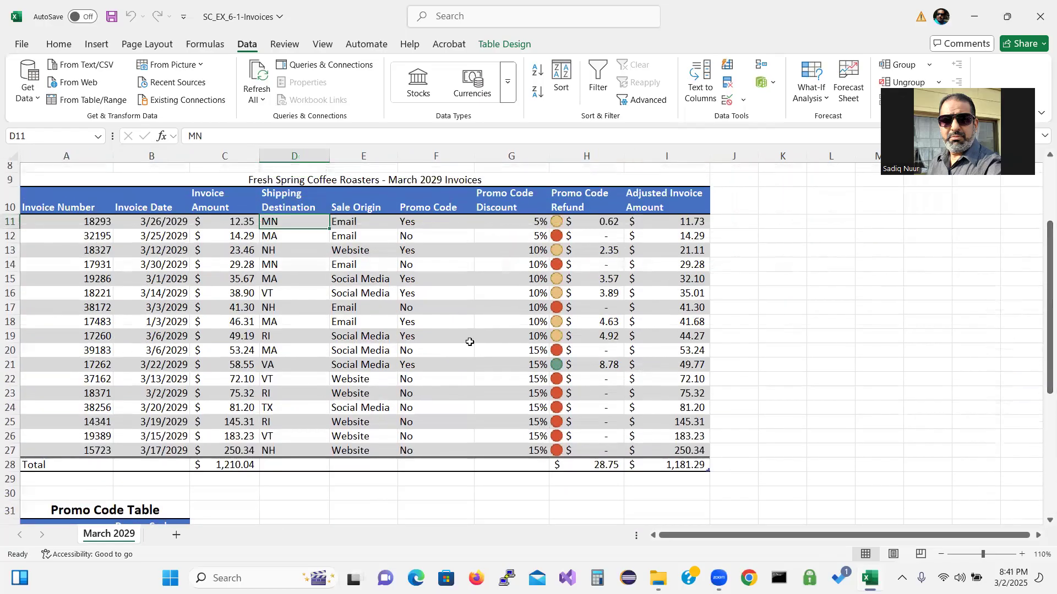
{"action": "left_click_drag", "start_coordinate": [1041, 361], "coordinate": [1042, 505]}
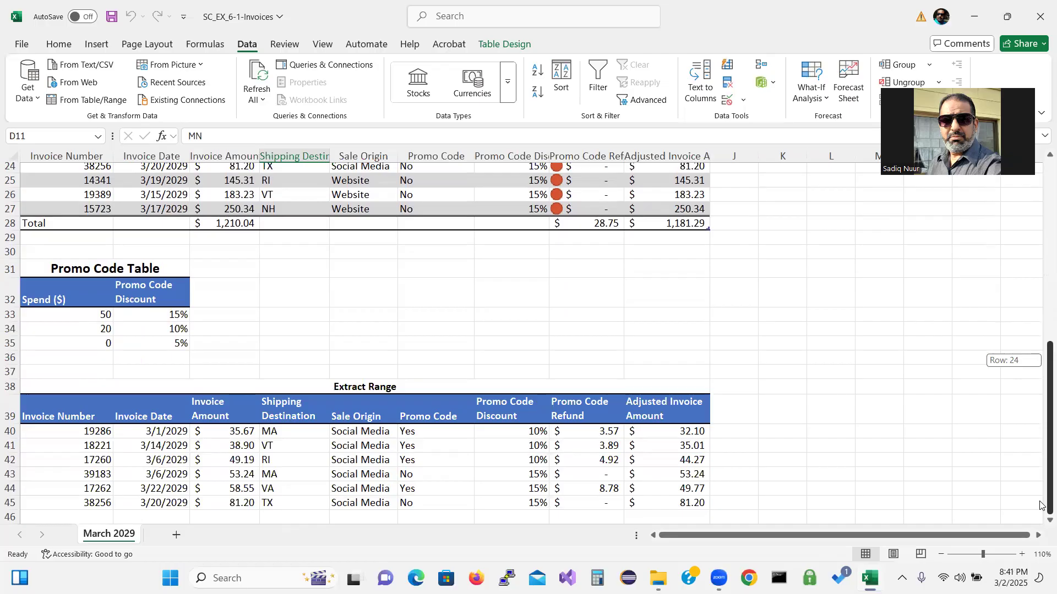
Step: Clear the criteria in I3 and E3, and enter VT as the Shipping Destination criterion in D3
{"action": "left_click_drag", "start_coordinate": [1041, 506], "coordinate": [1041, 330]}
{"action": "left_click", "coordinate": [650, 218]}
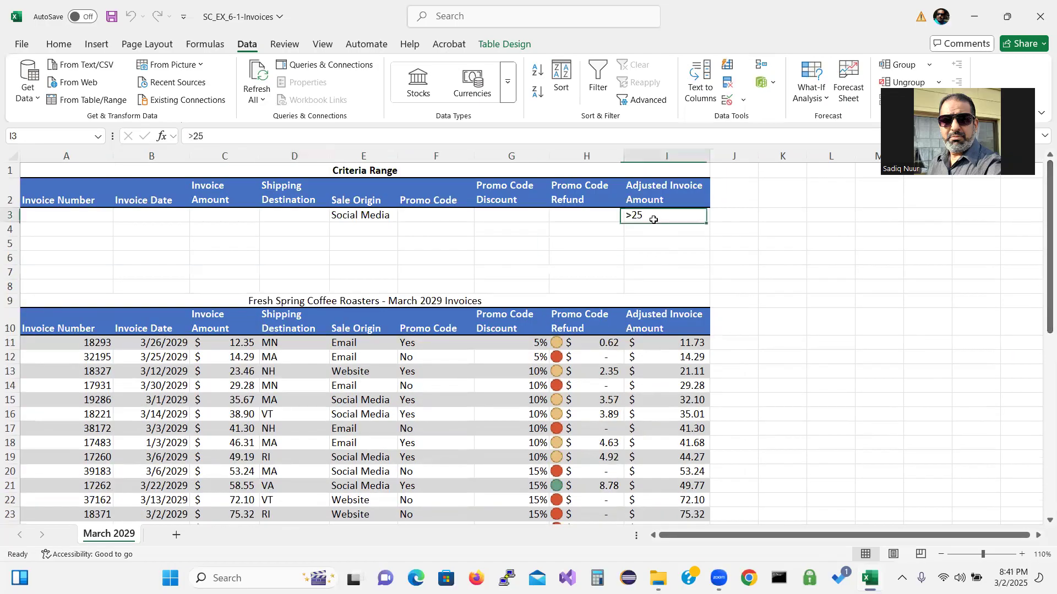
{"action": "key", "text": "BackSpace"}
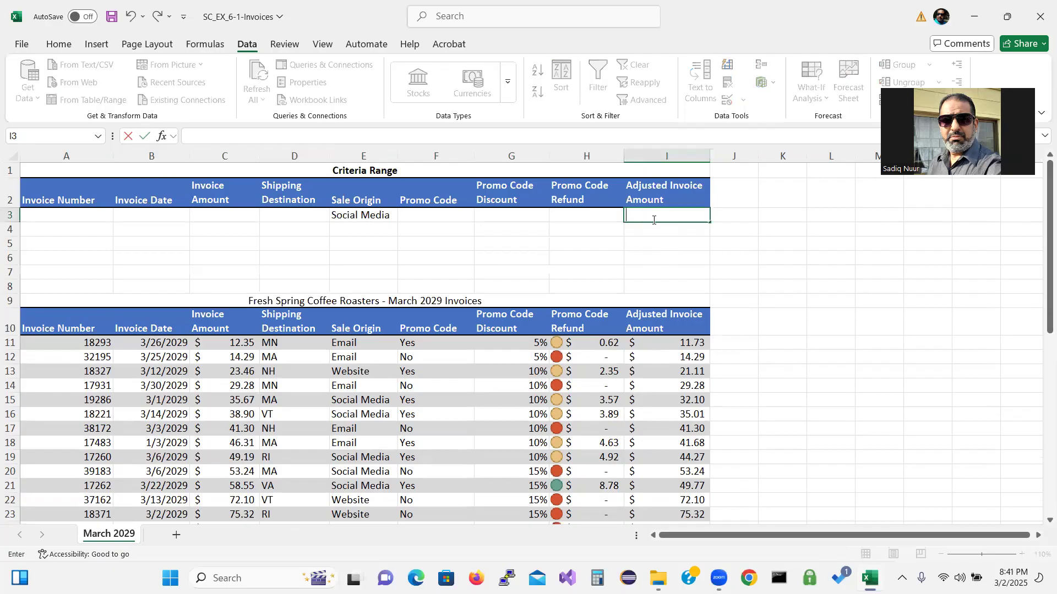
{"action": "left_click", "coordinate": [378, 216]}
{"action": "key", "text": "BackSpace"}
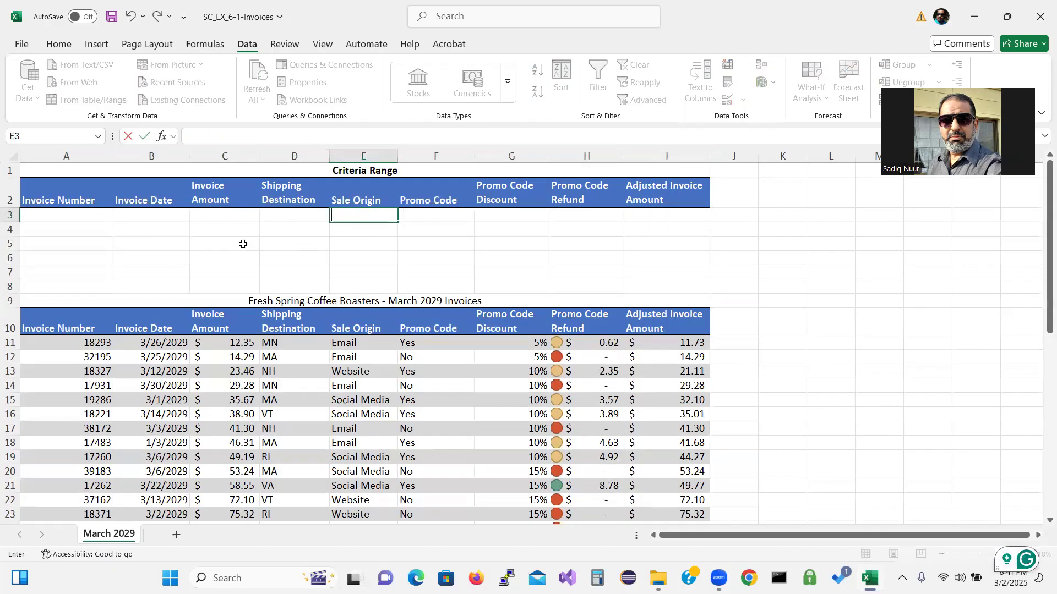
{"action": "left_click", "coordinate": [280, 212]}
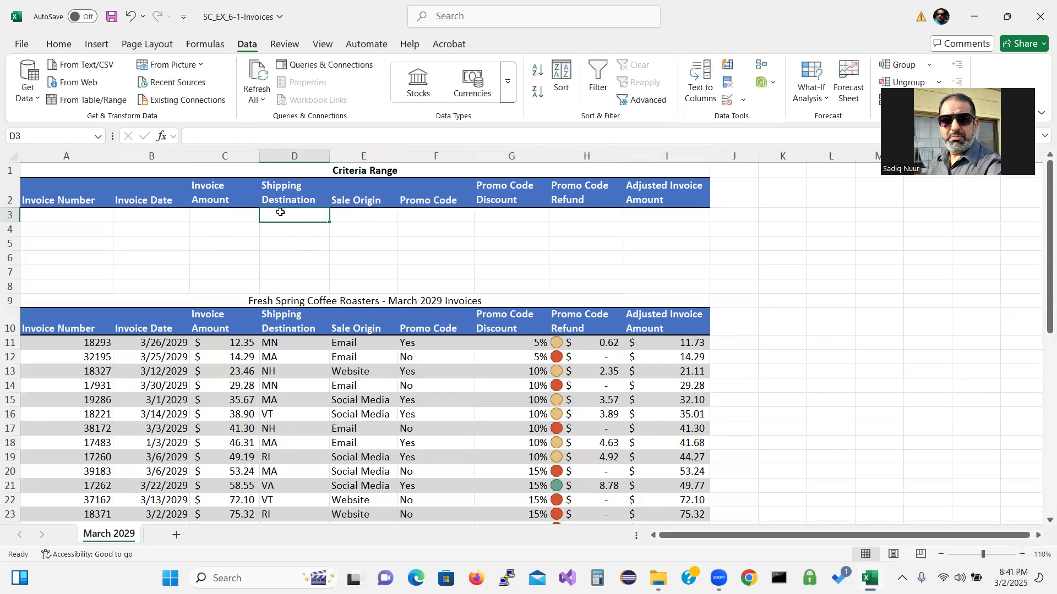
{"action": "type", "text": "VT"}
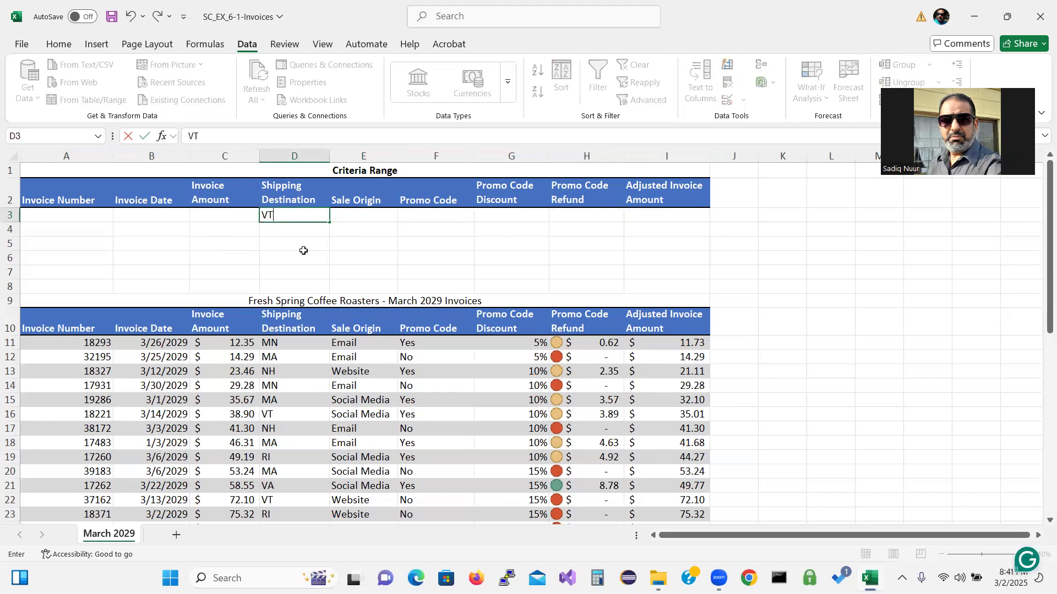
{"action": "left_click", "coordinate": [303, 250]}
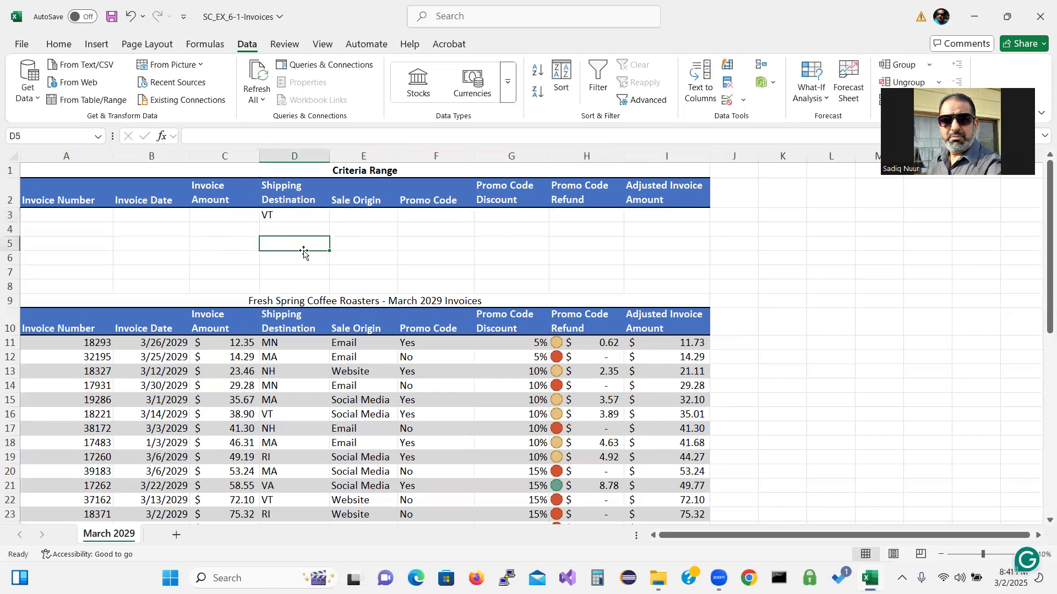
Step: Run Advanced Filter to copy the VT invoices to A39:I58, and check the Shipping Destination column there
{"action": "left_click", "coordinate": [657, 100]}
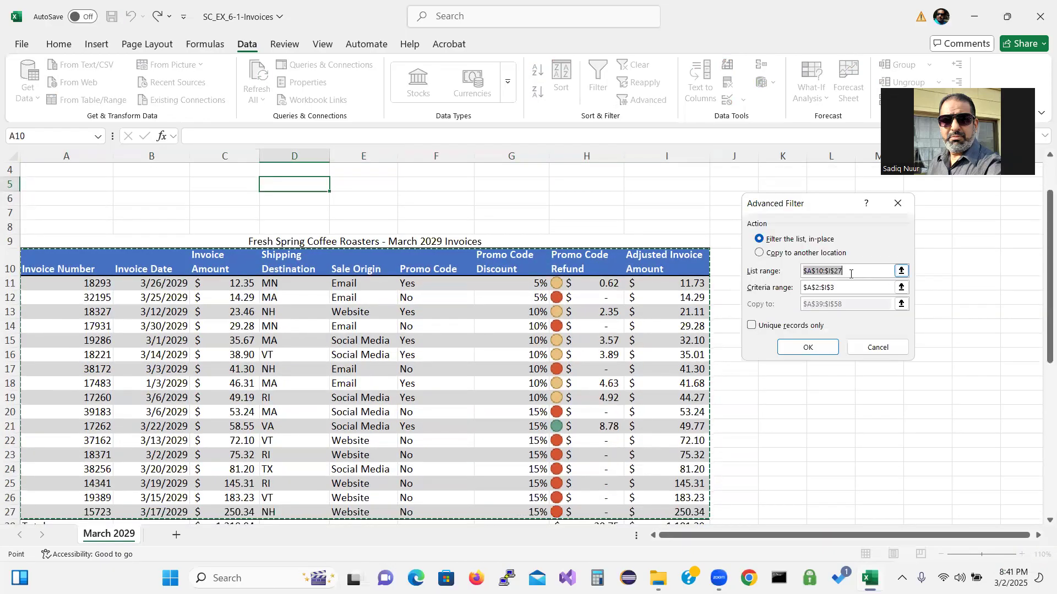
{"action": "left_click", "coordinate": [773, 254]}
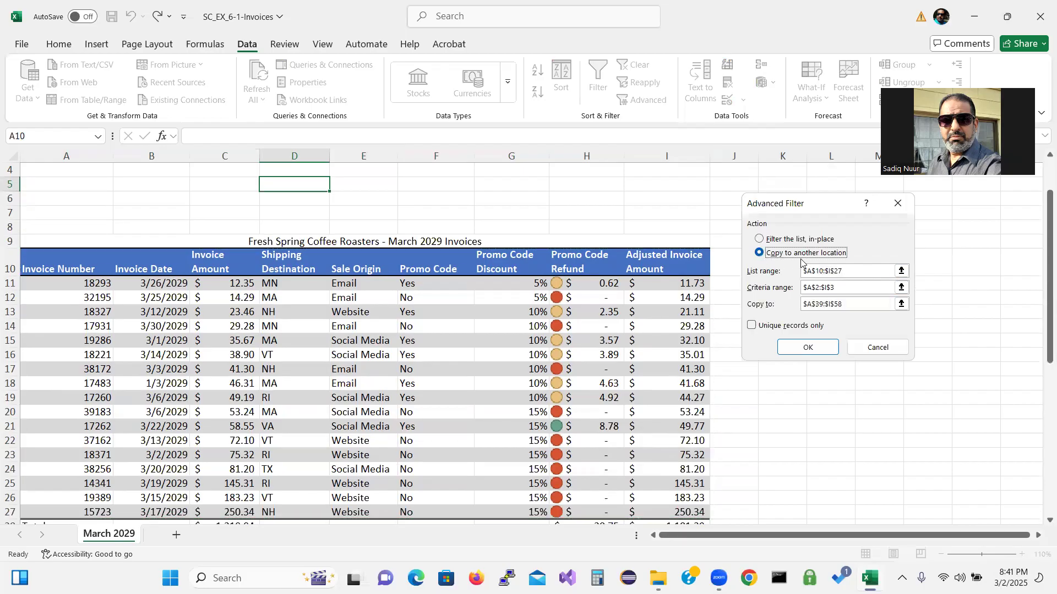
{"action": "left_click", "coordinate": [806, 347]}
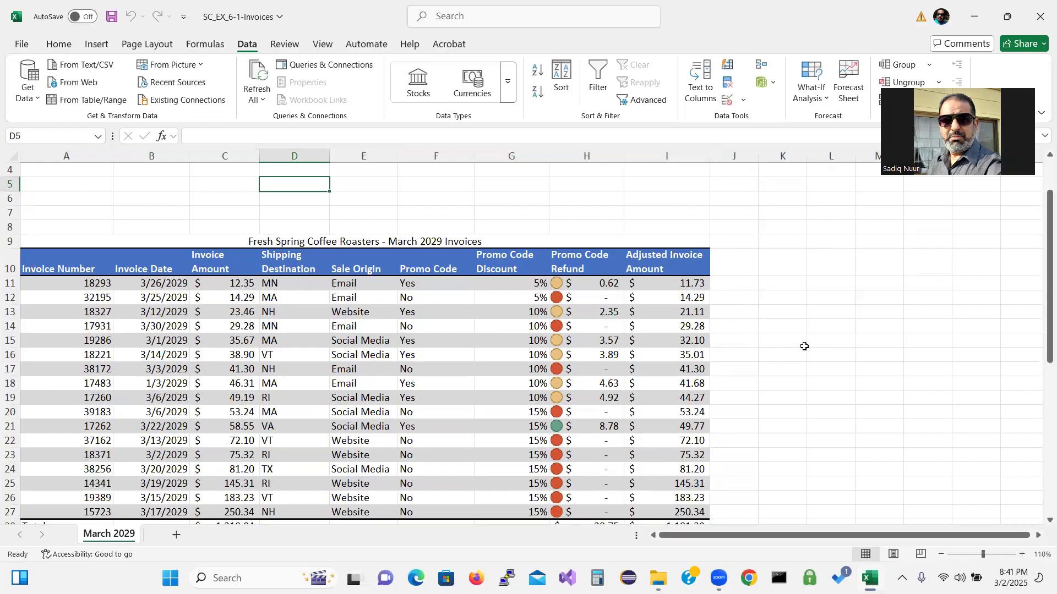
{"action": "left_click_drag", "start_coordinate": [1043, 306], "coordinate": [1042, 472]}
{"action": "left_click_drag", "start_coordinate": [292, 433], "coordinate": [295, 475]}
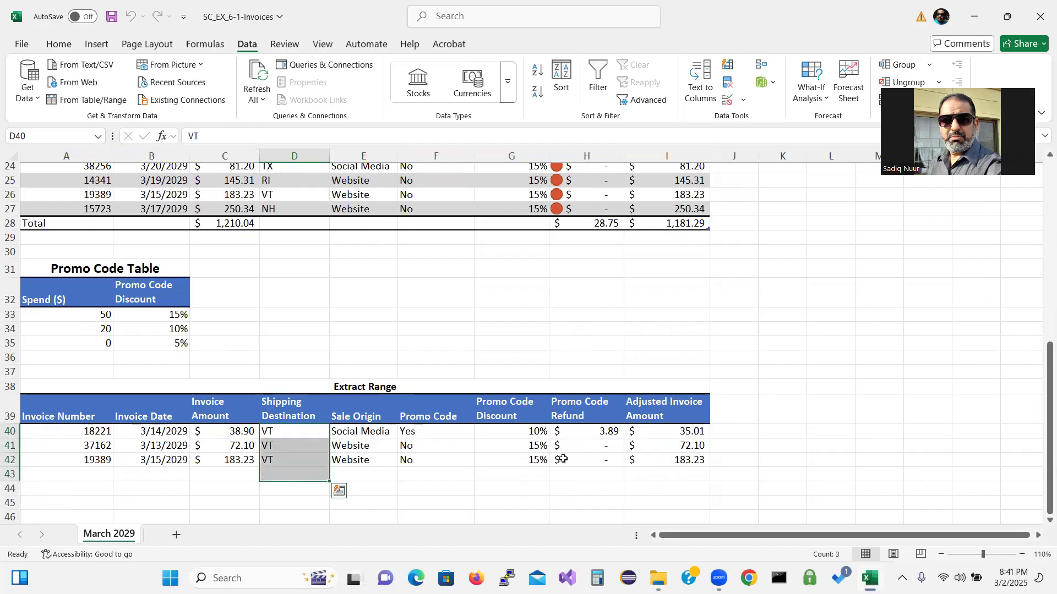
Step: Clear the criterion in D3, and enter Social Media in E3 and >25 in I3 of the Criteria Range
{"action": "left_click_drag", "start_coordinate": [1040, 436], "coordinate": [1040, 230]}
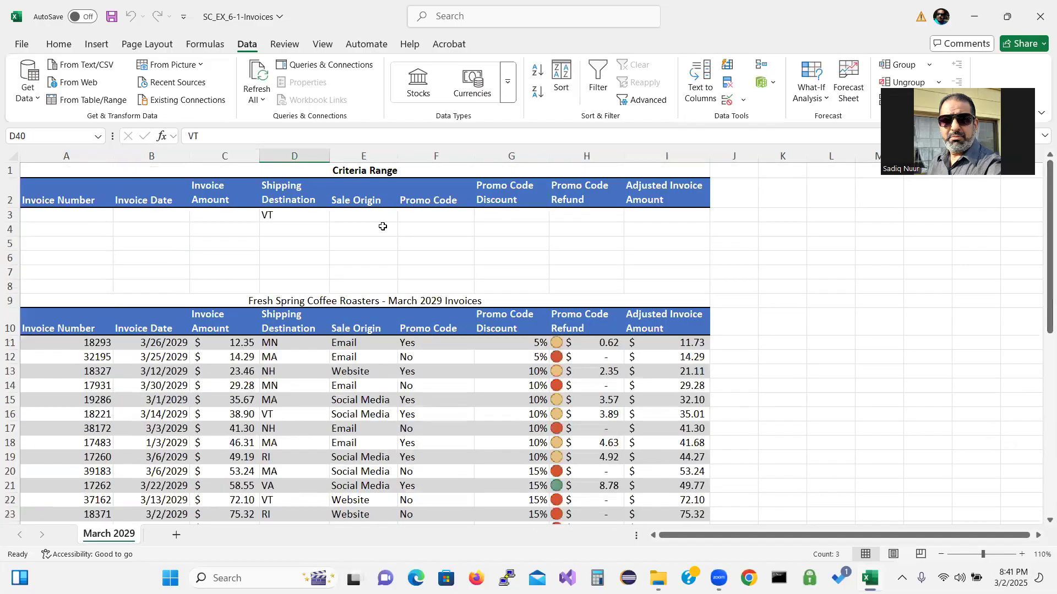
{"action": "left_click", "coordinate": [295, 213]}
{"action": "key", "text": "Delete"}
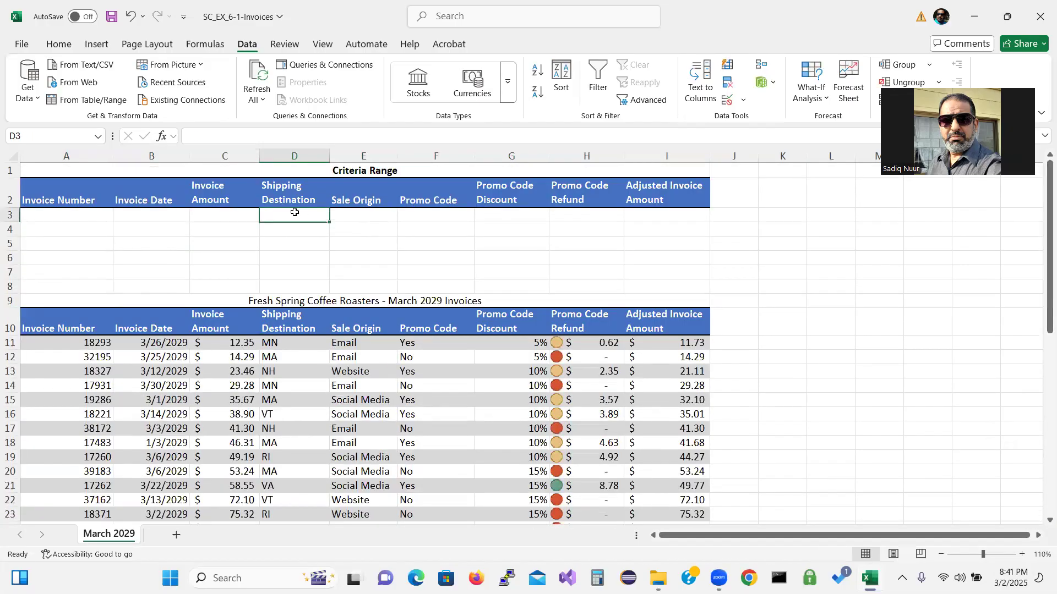
{"action": "left_click", "coordinate": [376, 218]}
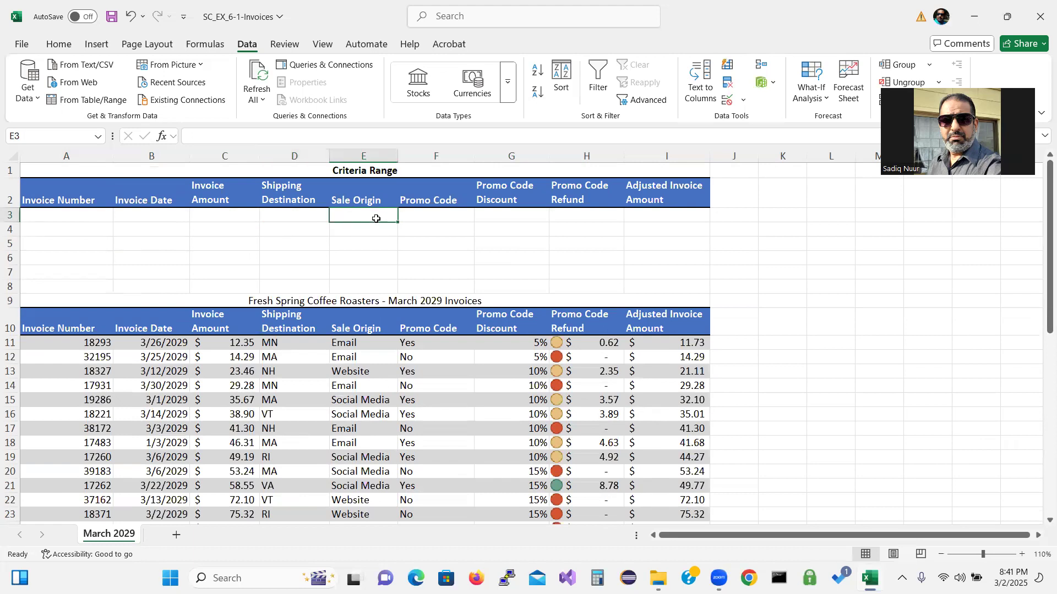
{"action": "type", "text": "Social "}
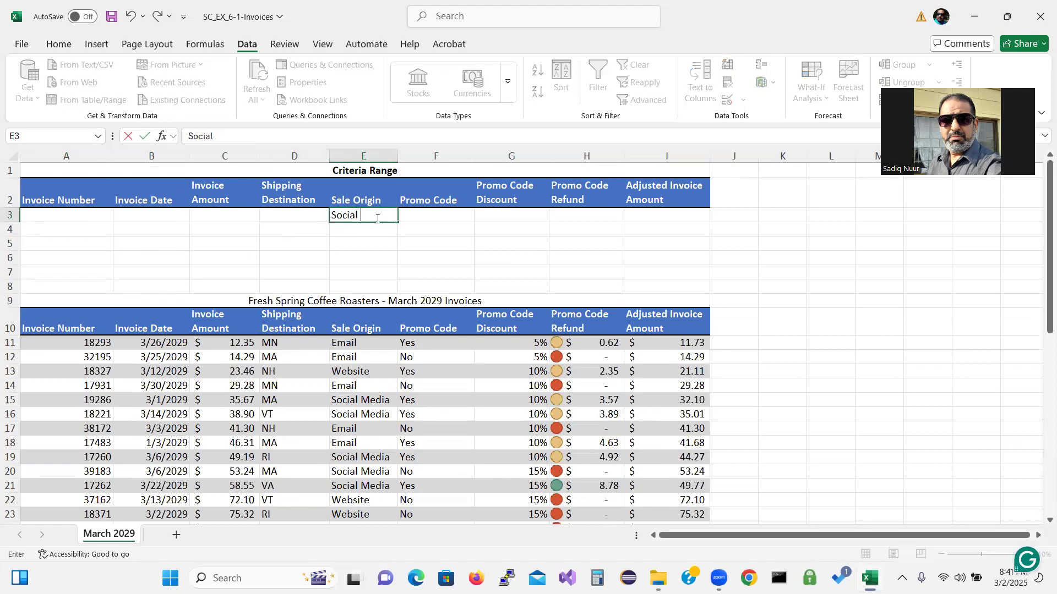
{"action": "type", "text": "Media"}
{"action": "left_click", "coordinate": [653, 214]}
{"action": "type", "text": ">25"}
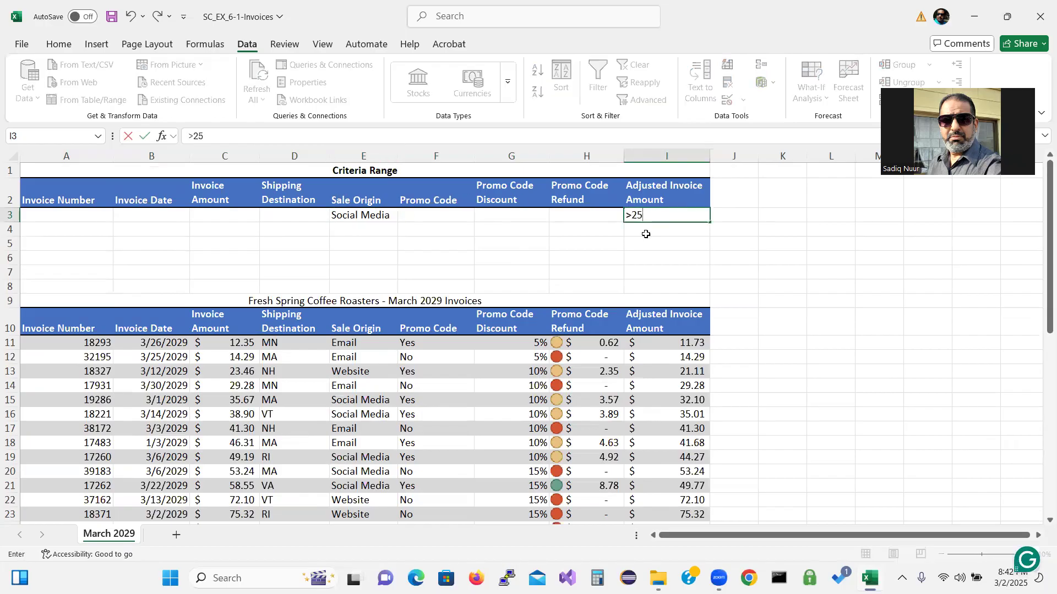
{"action": "left_click", "coordinate": [558, 254]}
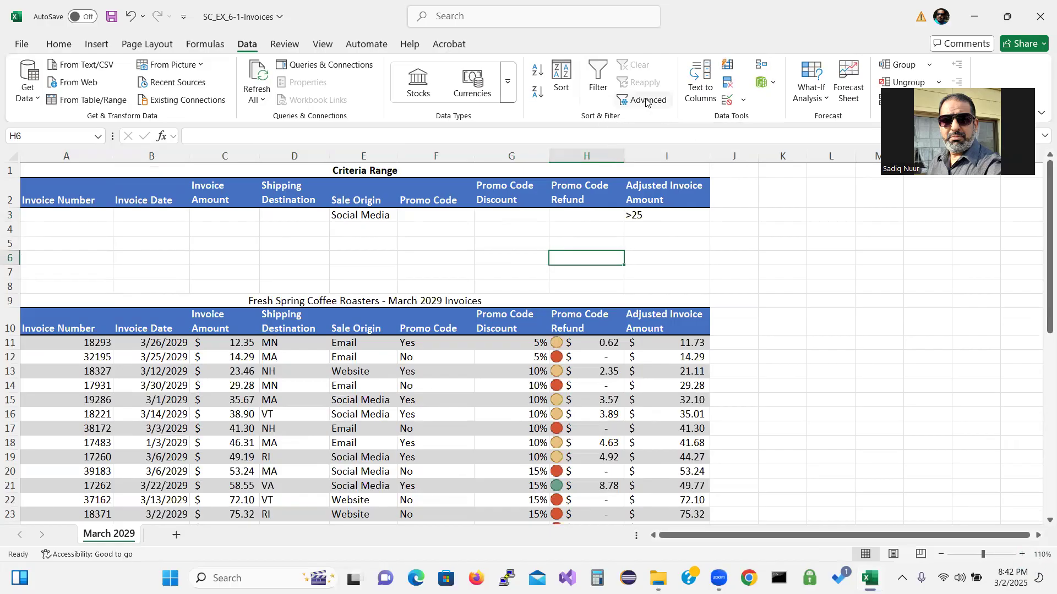
Step: Run Advanced Filter to copy the Social Media invoices over 25 to A39:I58, and review the extracted records
{"action": "left_click", "coordinate": [643, 100]}
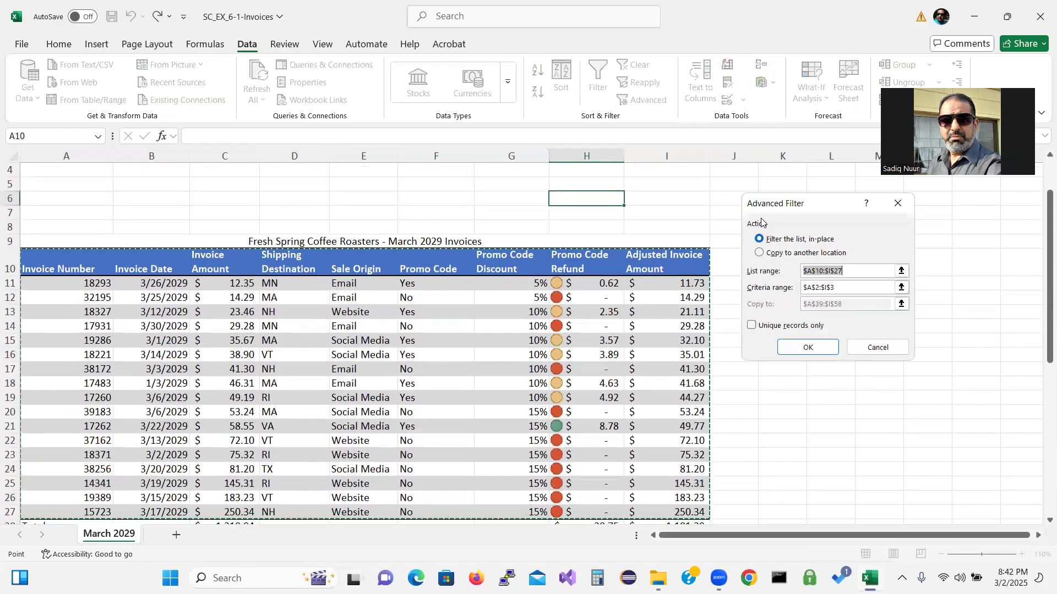
{"action": "left_click", "coordinate": [760, 253]}
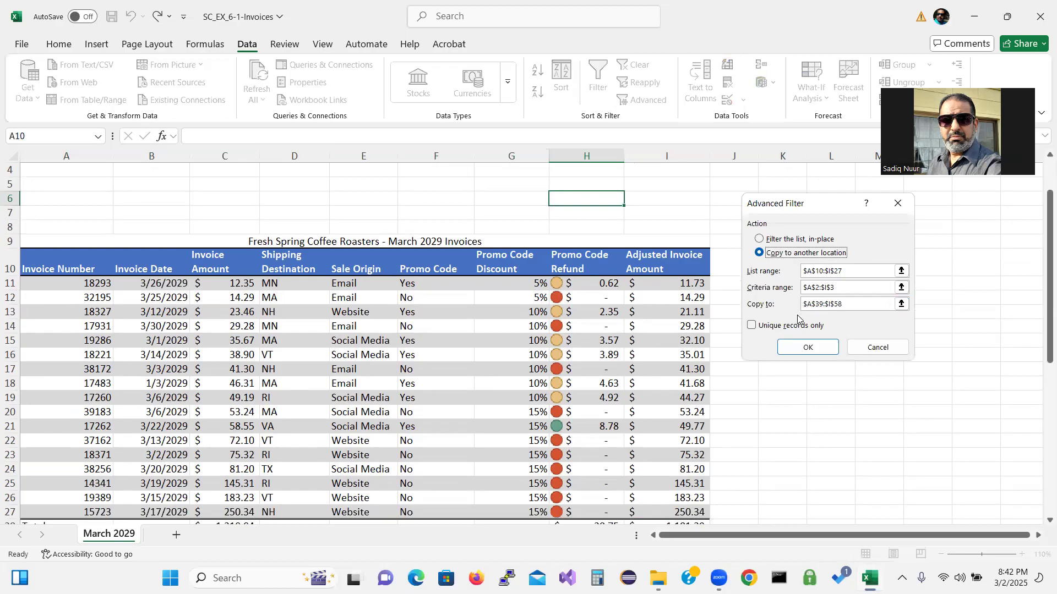
{"action": "left_click", "coordinate": [759, 240]}
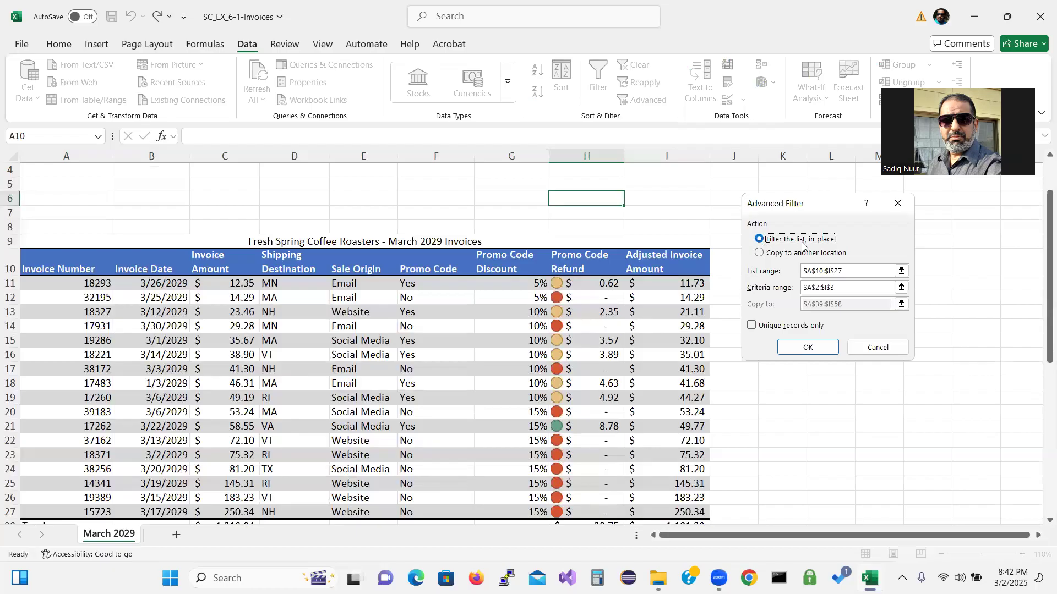
{"action": "left_click", "coordinate": [761, 253]}
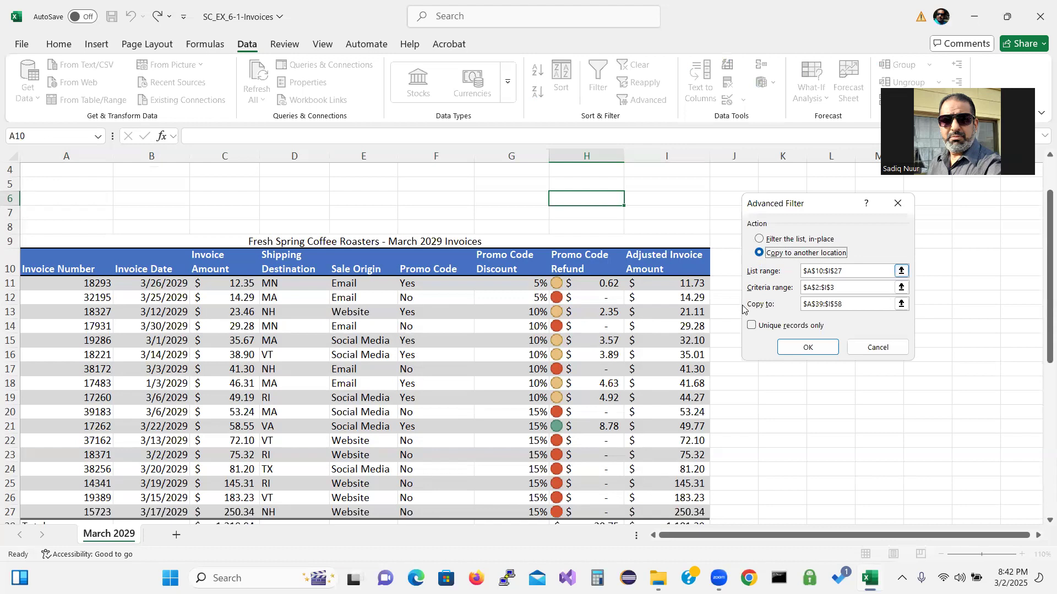
{"action": "left_click", "coordinate": [796, 347]}
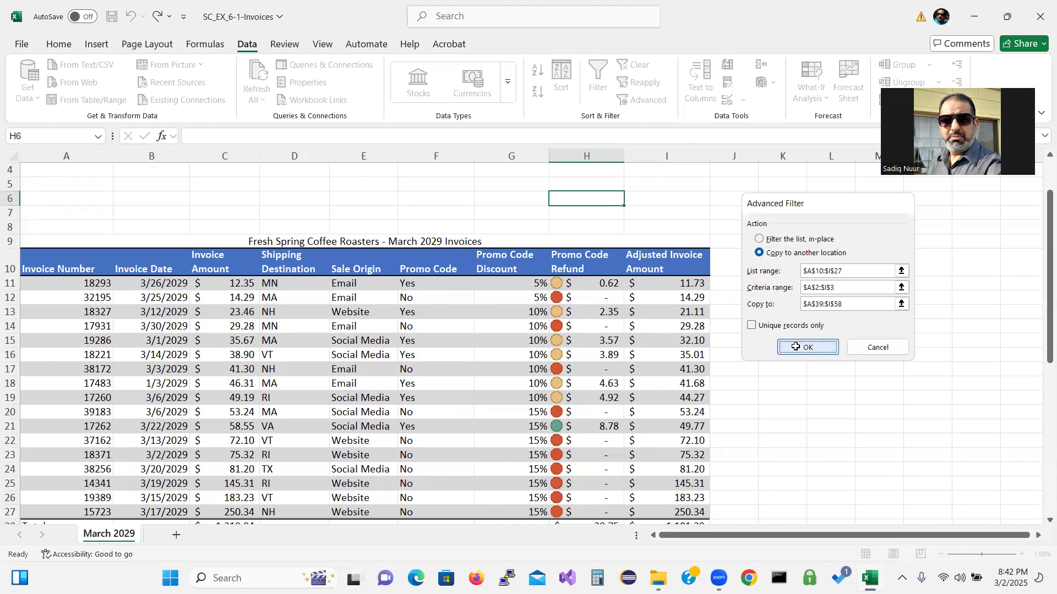
{"action": "left_click_drag", "start_coordinate": [1042, 286], "coordinate": [1041, 480]}
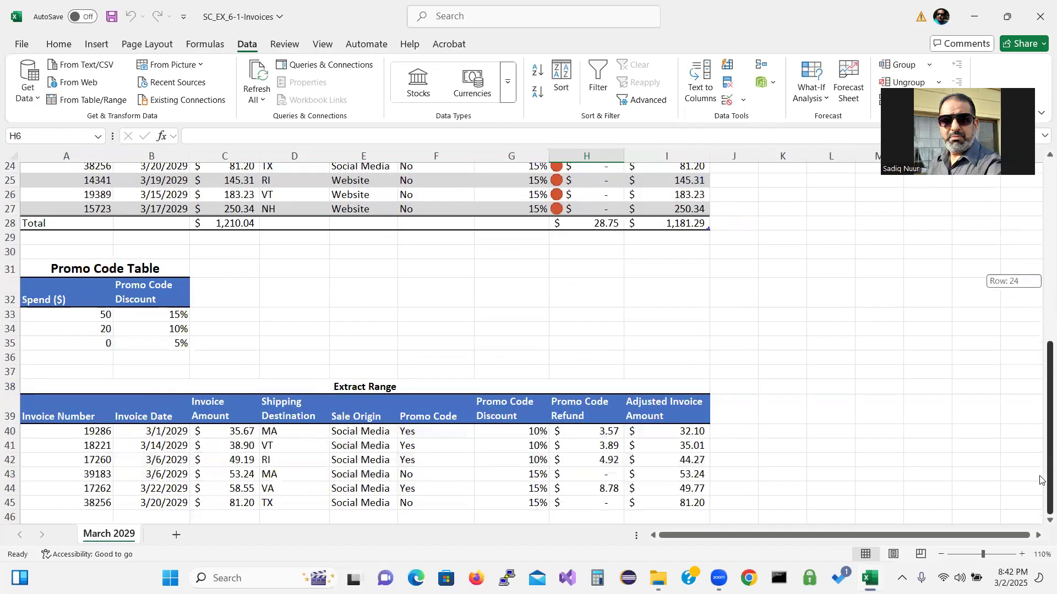
{"action": "left_click_drag", "start_coordinate": [1041, 480], "coordinate": [1042, 243]}
Step: Set the width of columns L through N to 16.00
{"action": "left_click", "coordinate": [914, 228]}
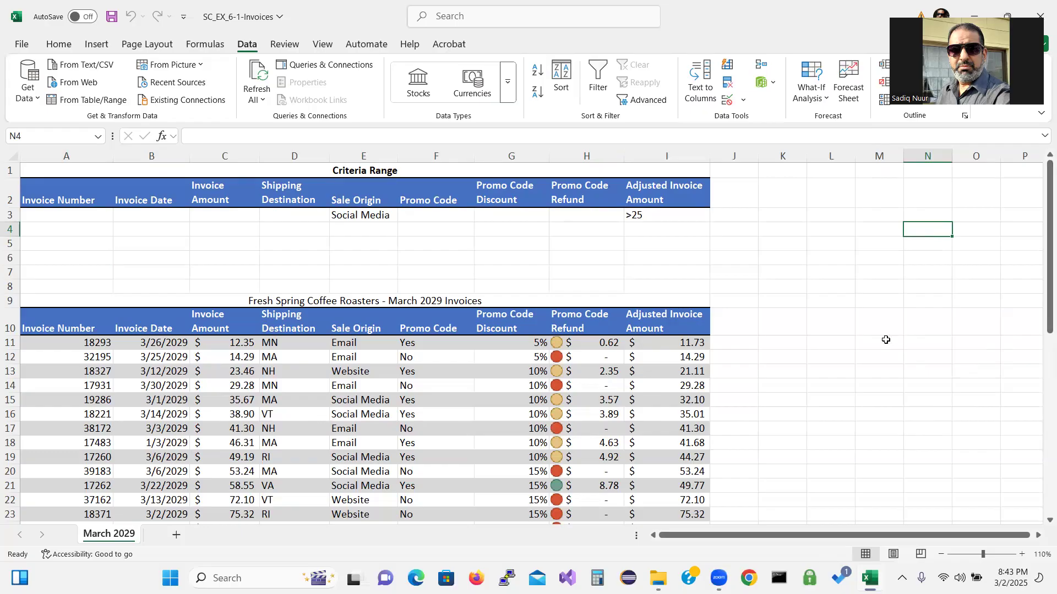
{"action": "left_click", "coordinate": [829, 156]}
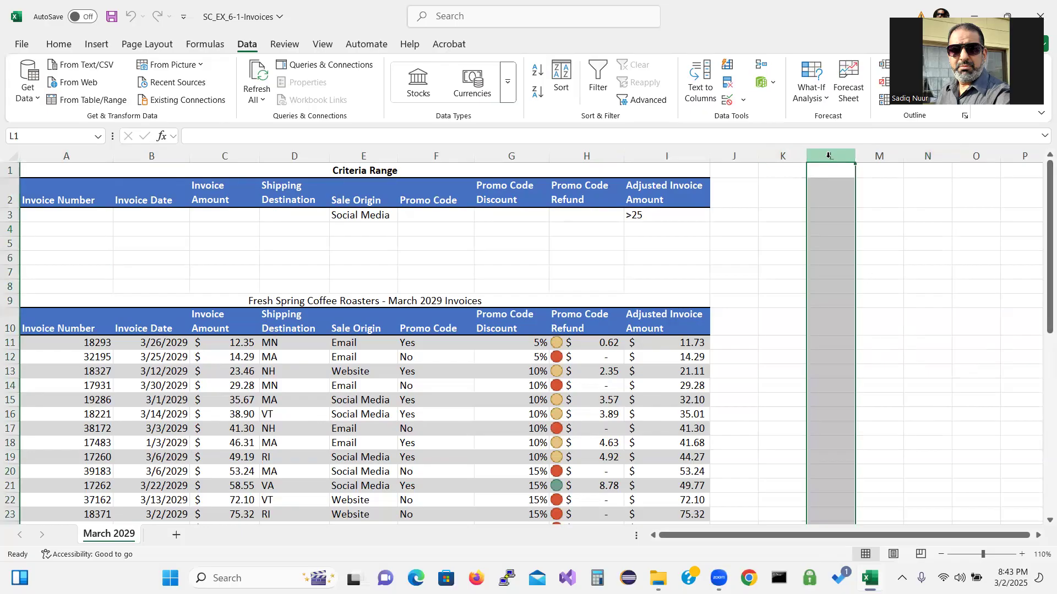
{"action": "left_click", "coordinate": [934, 157]}
{"action": "right_click", "coordinate": [934, 160]}
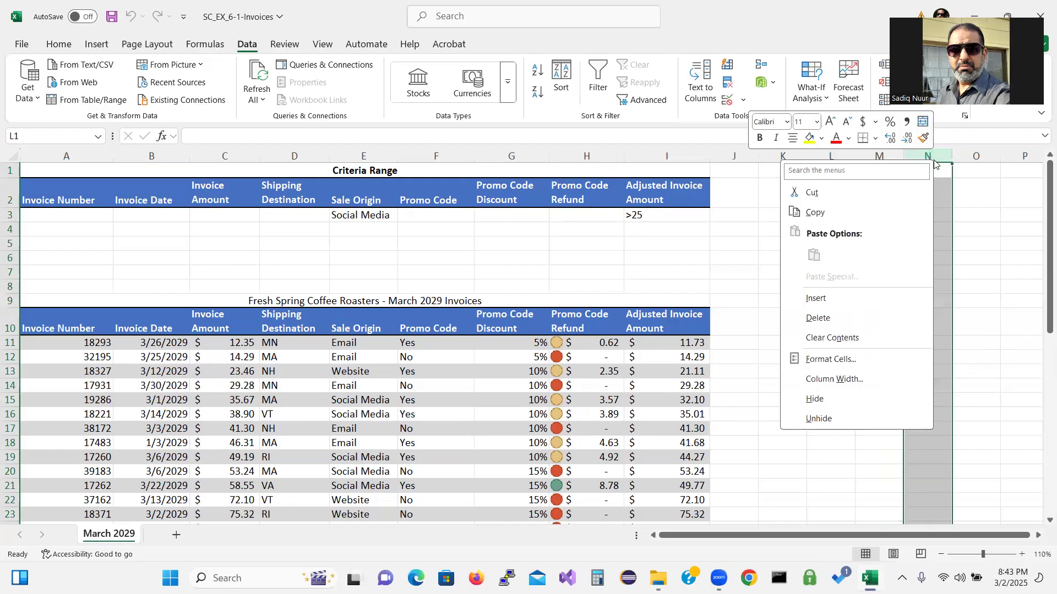
{"action": "left_click", "coordinate": [830, 158]}
{"action": "left_click", "coordinate": [830, 156]}
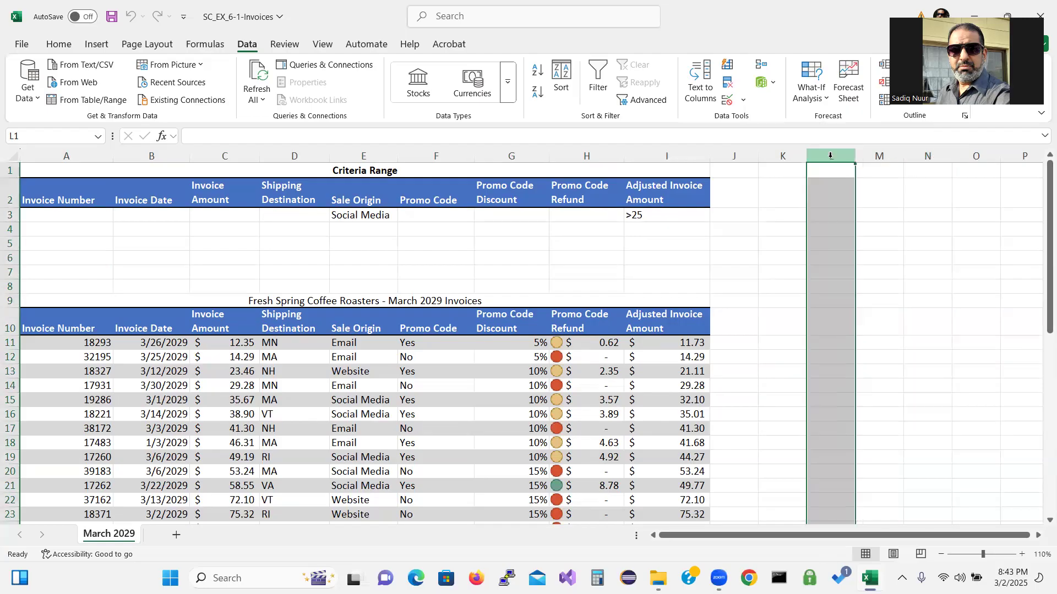
{"action": "left_click", "coordinate": [932, 154], "text": "shift"}
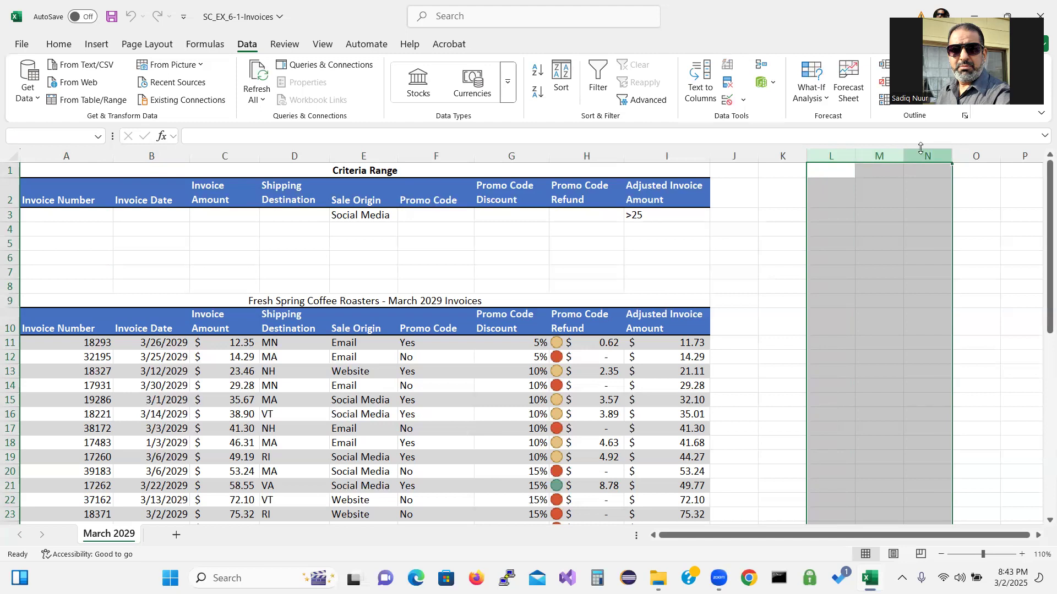
{"action": "left_click_drag", "start_coordinate": [855, 158], "coordinate": [900, 160]}
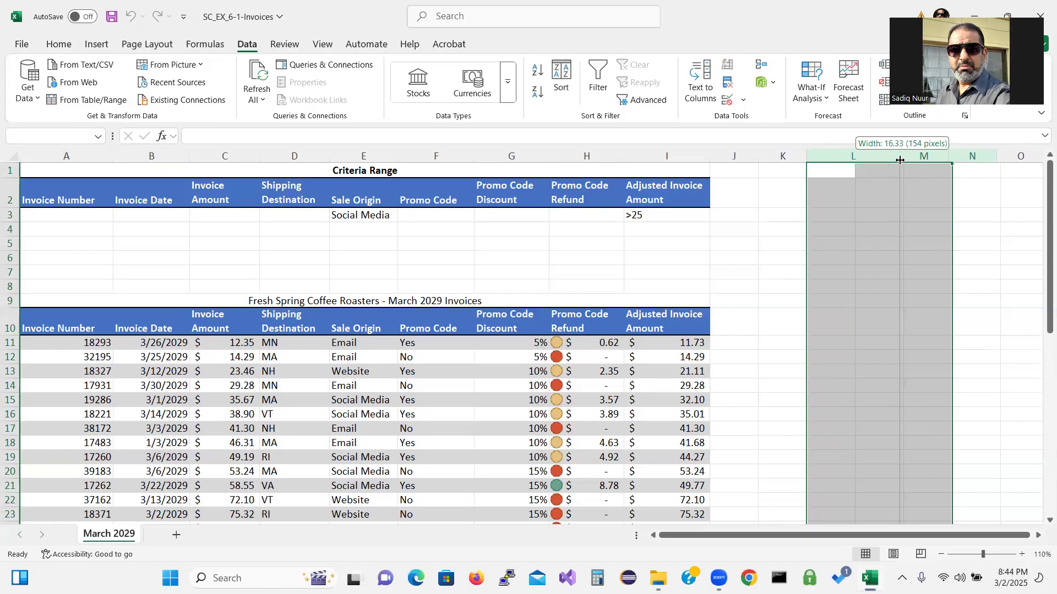
{"action": "left_click_drag", "start_coordinate": [900, 160], "coordinate": [898, 161]}
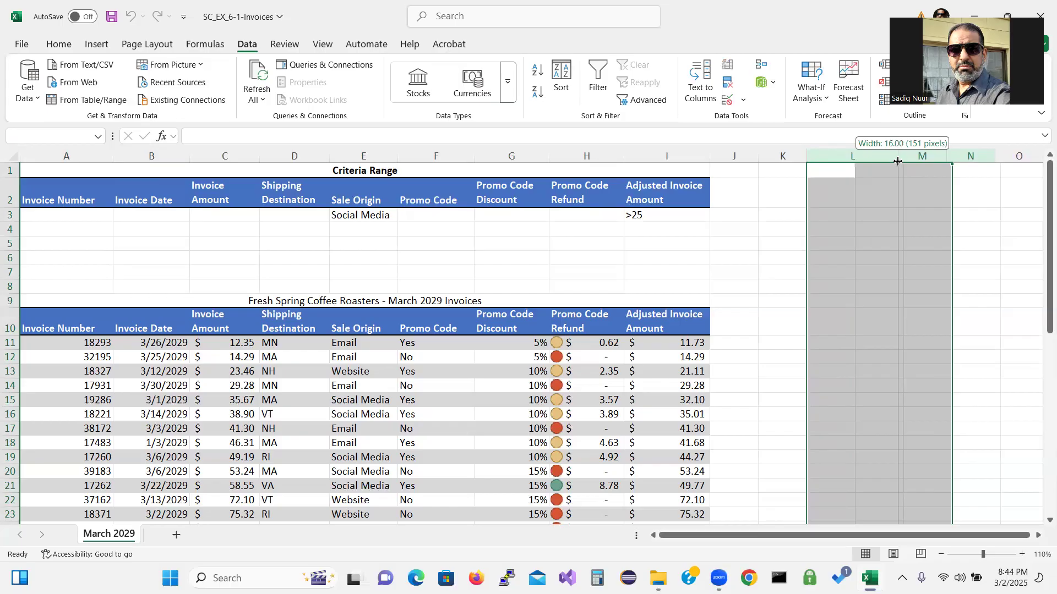
{"action": "left_click_drag", "start_coordinate": [898, 161], "coordinate": [898, 161]}
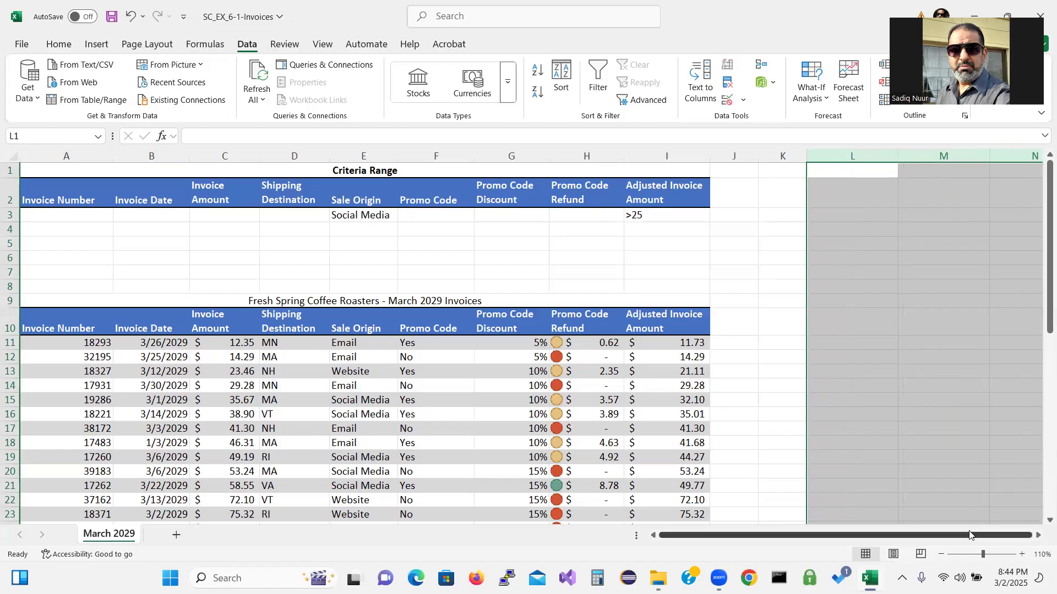
{"action": "left_click", "coordinate": [901, 345]}
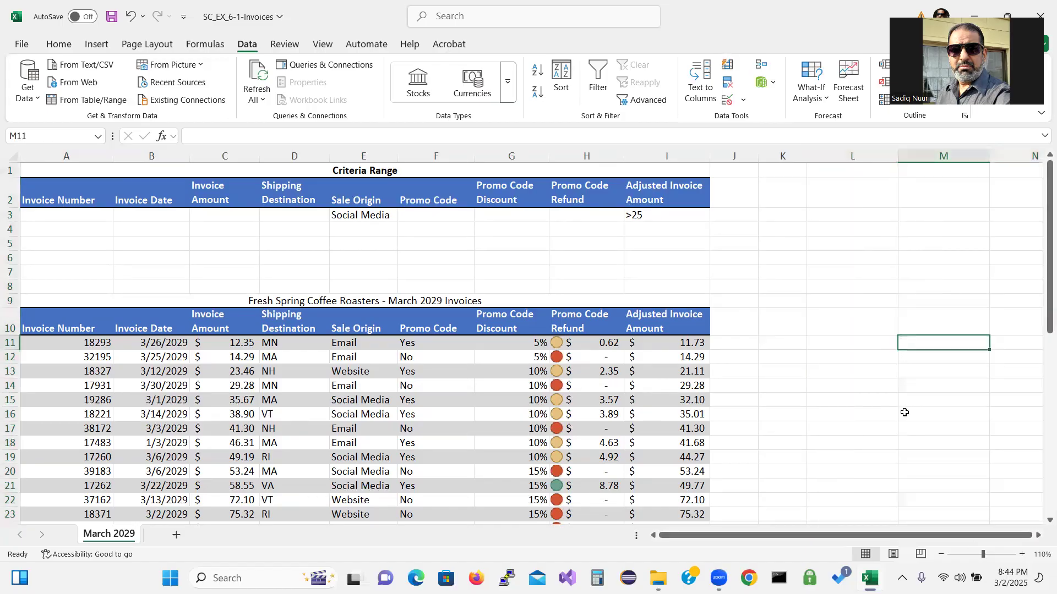
Step: Enter the heading Output Area in cell L1
{"action": "left_click", "coordinate": [970, 182]}
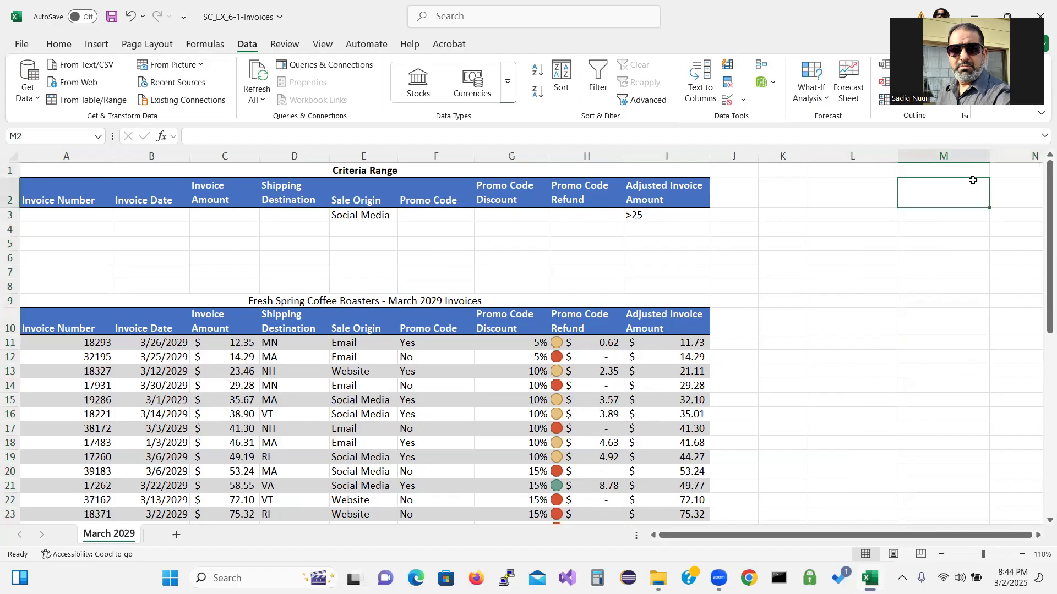
{"action": "key", "text": "Right"}
{"action": "key", "text": "Right"}
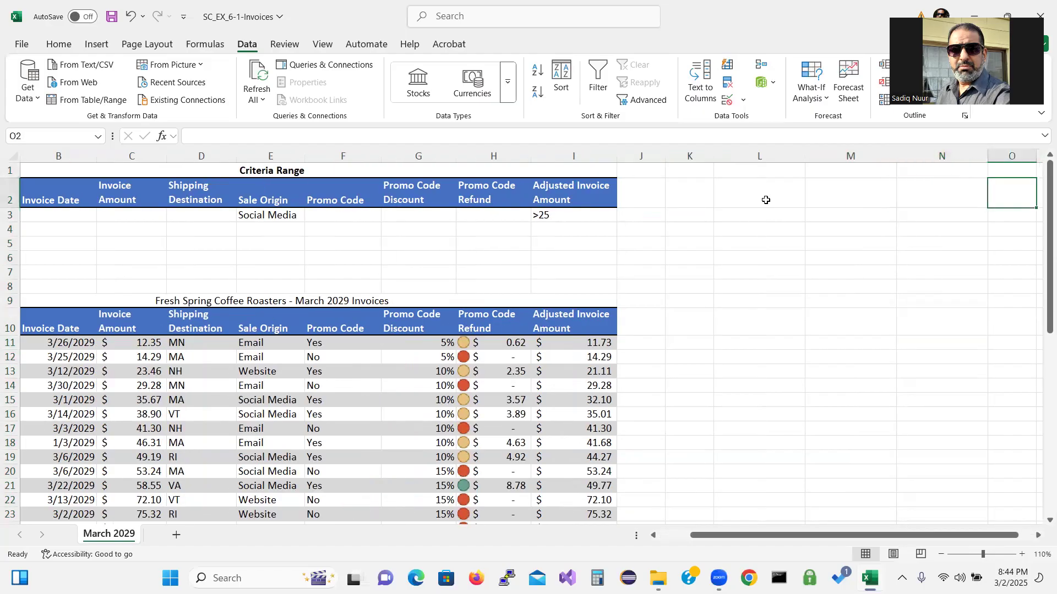
{"action": "left_click", "coordinate": [1049, 247]}
{"action": "left_click", "coordinate": [767, 171]}
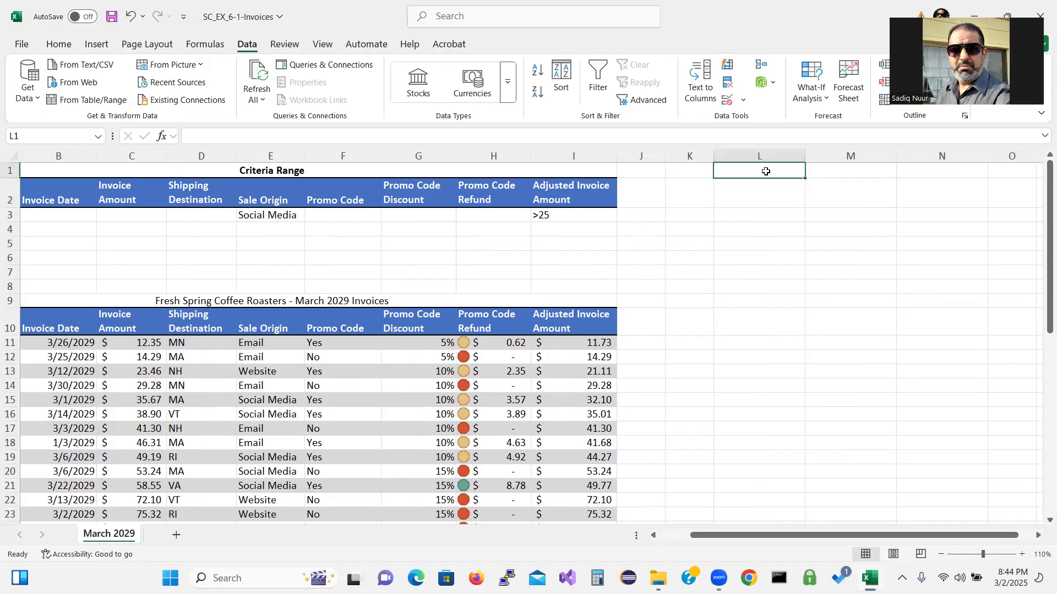
{"action": "type", "text": "Outp"}
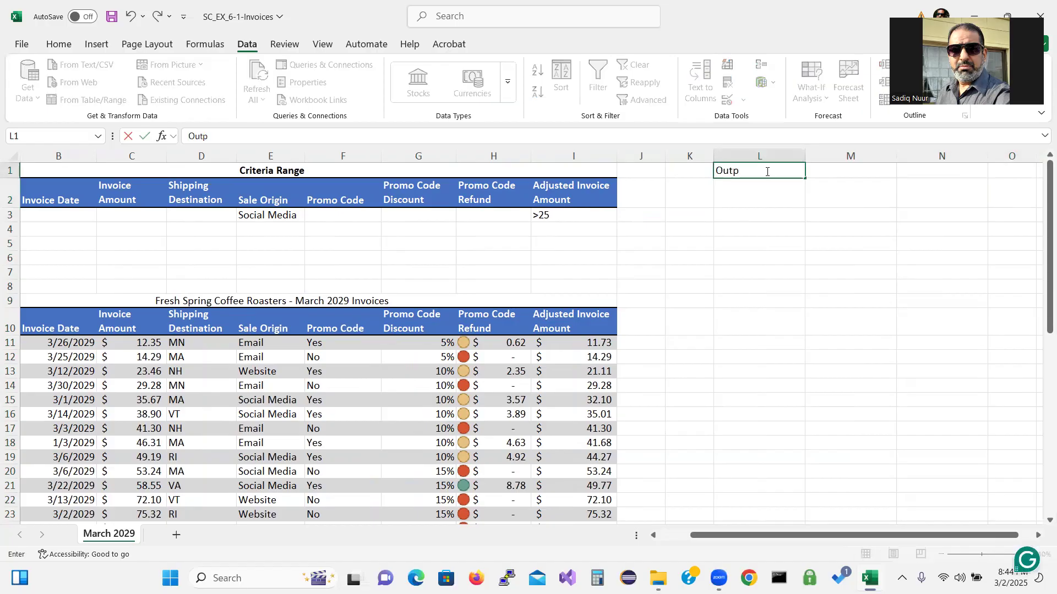
{"action": "type", "text": "ut A"}
{"action": "type", "text": "rea"}
{"action": "key", "text": "Return"}
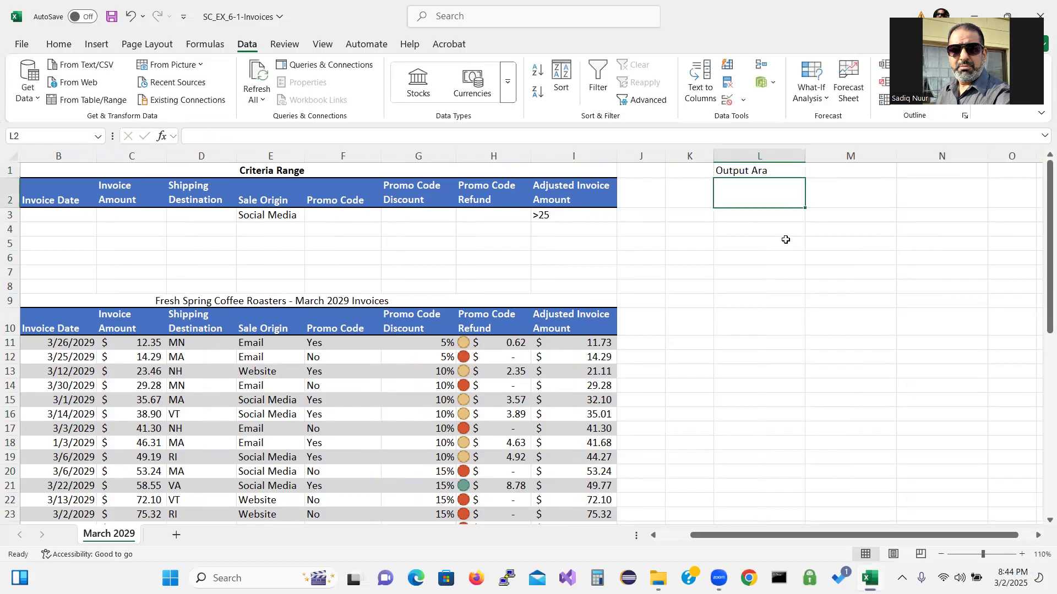
{"action": "double_click", "coordinate": [771, 173]}
{"action": "key", "text": "BackSpace"}
{"action": "type", "text": "ea"}
{"action": "key", "text": "Return"}
Step: Format the Output Area heading in L1 as bold at font size 20
{"action": "left_click", "coordinate": [768, 172]}
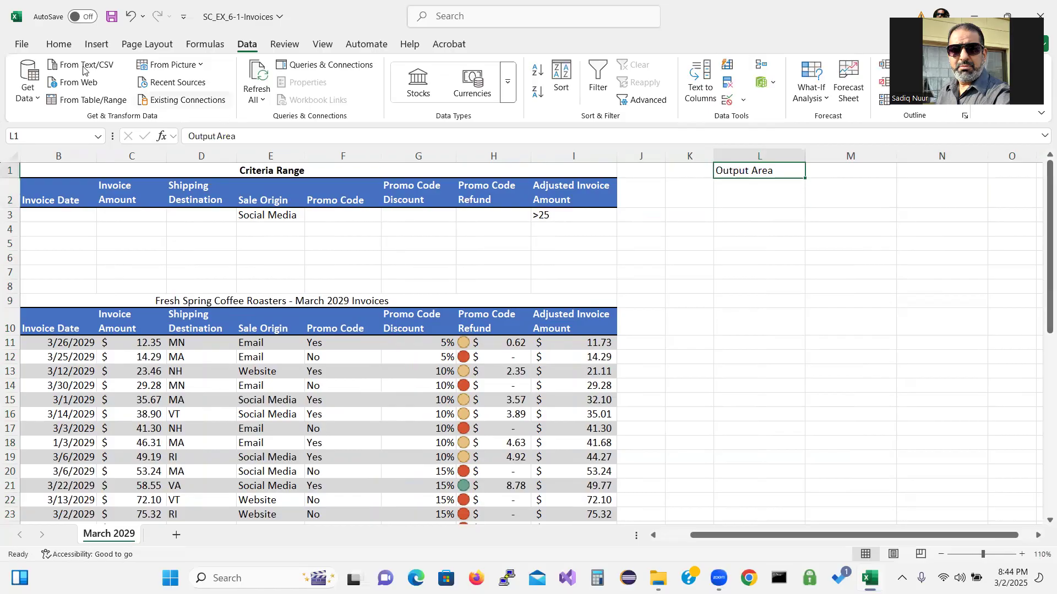
{"action": "left_click", "coordinate": [59, 44]}
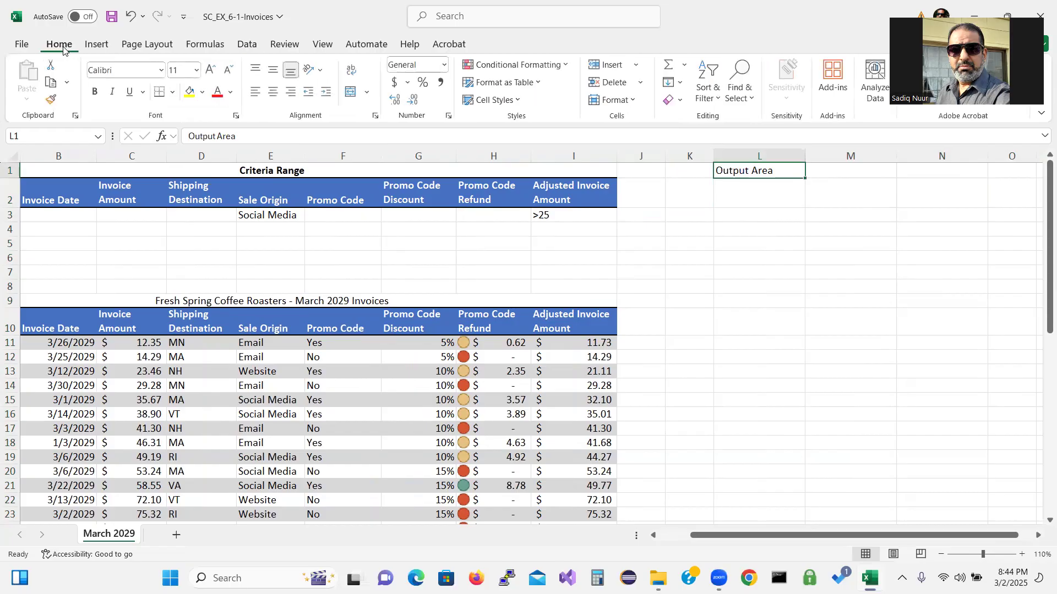
{"action": "left_click", "coordinate": [197, 70]}
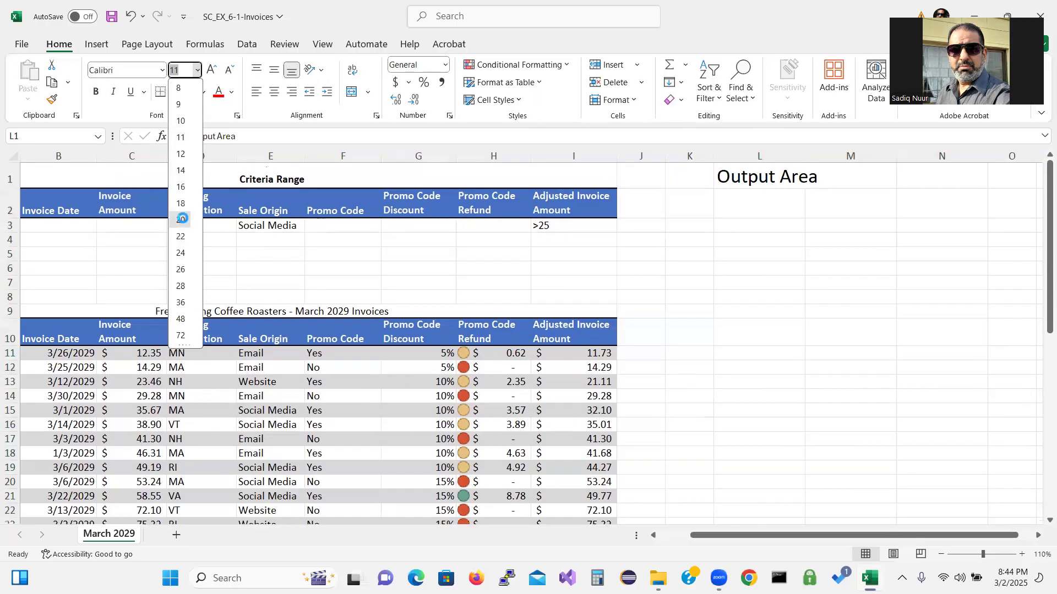
{"action": "left_click", "coordinate": [182, 218]}
{"action": "left_click", "coordinate": [98, 92]}
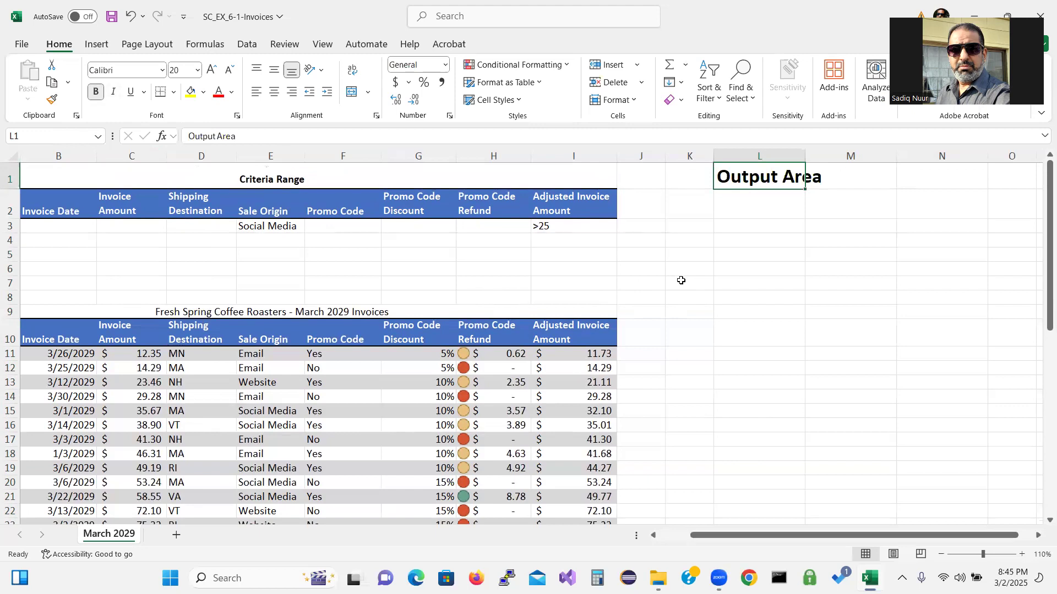
Step: Align the Output Area heading horizontally over L1:N1 with Center Across Selection, without merging the cells
{"action": "left_click_drag", "start_coordinate": [759, 175], "coordinate": [925, 167]}
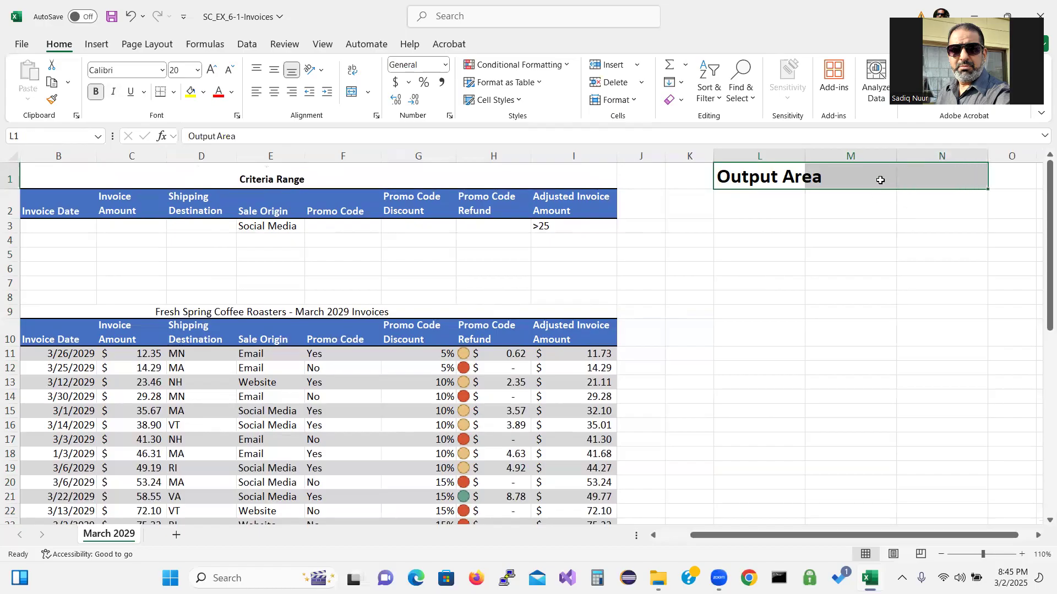
{"action": "right_click", "coordinate": [881, 180]}
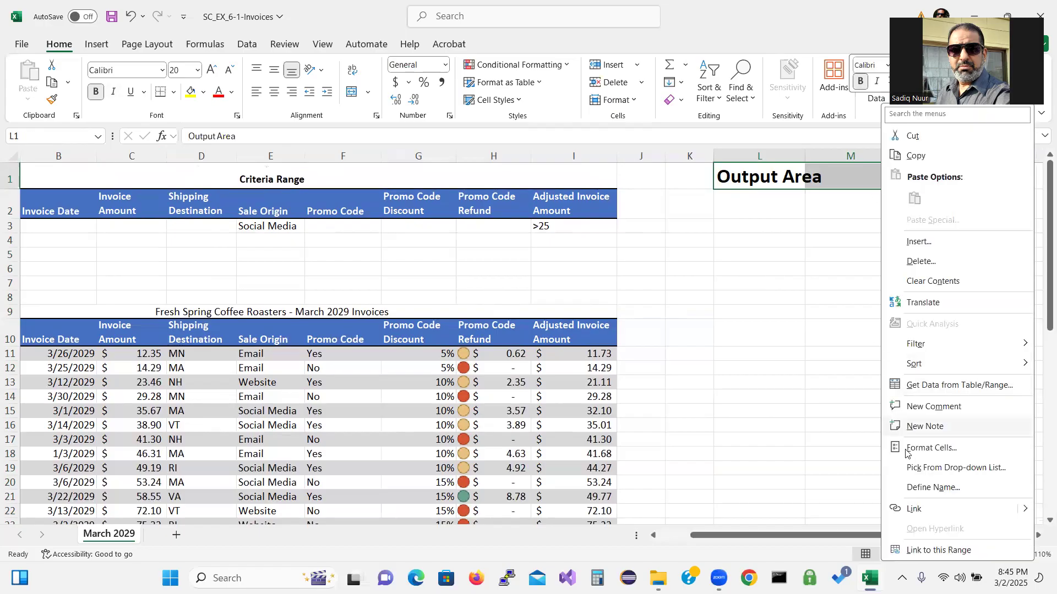
{"action": "left_click", "coordinate": [934, 448]}
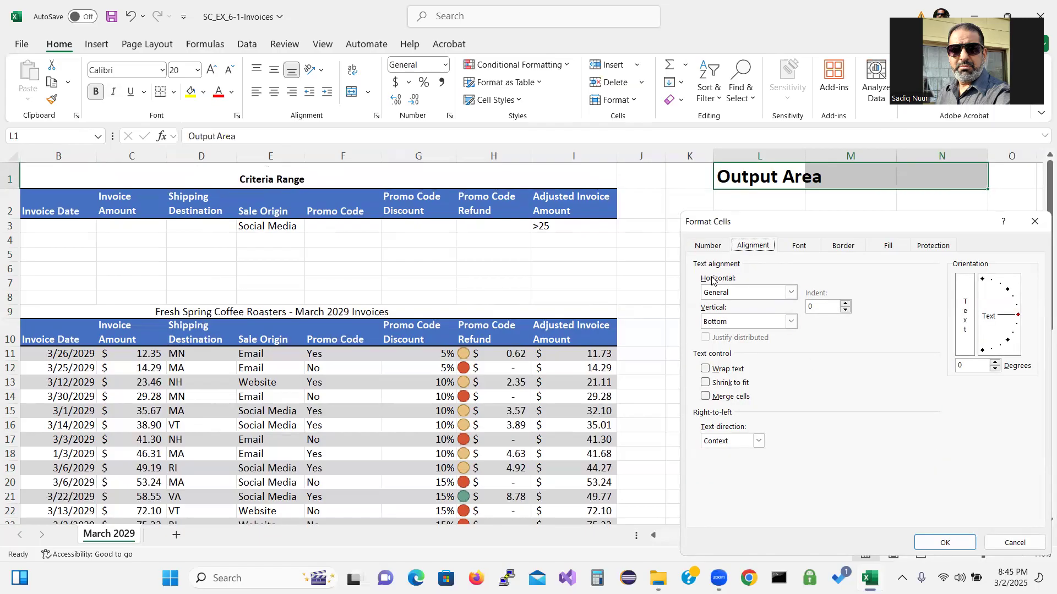
{"action": "left_click", "coordinate": [791, 292]}
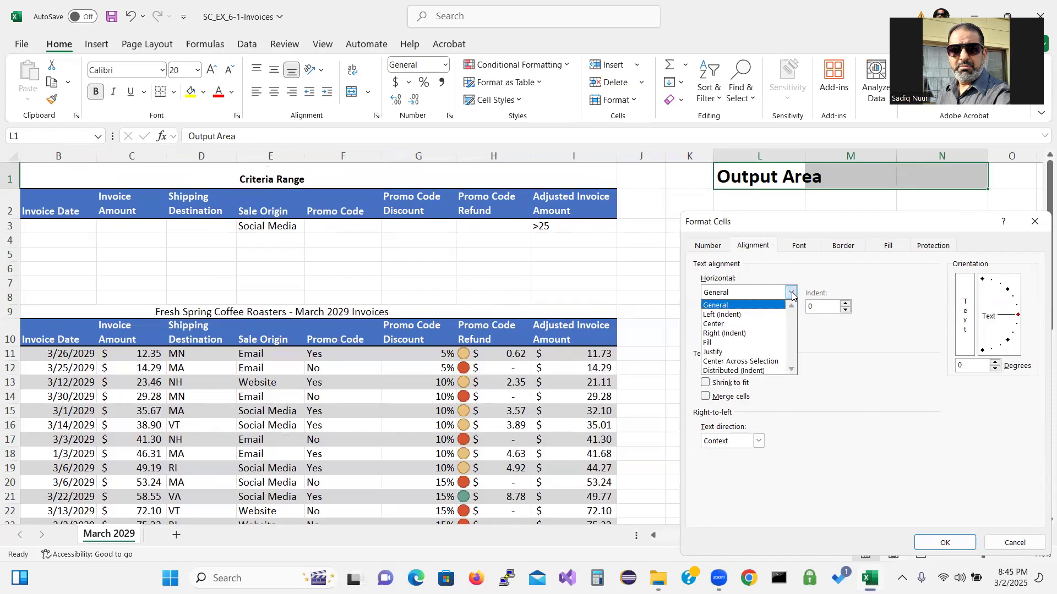
{"action": "left_click", "coordinate": [772, 362]}
{"action": "left_click", "coordinate": [945, 544]}
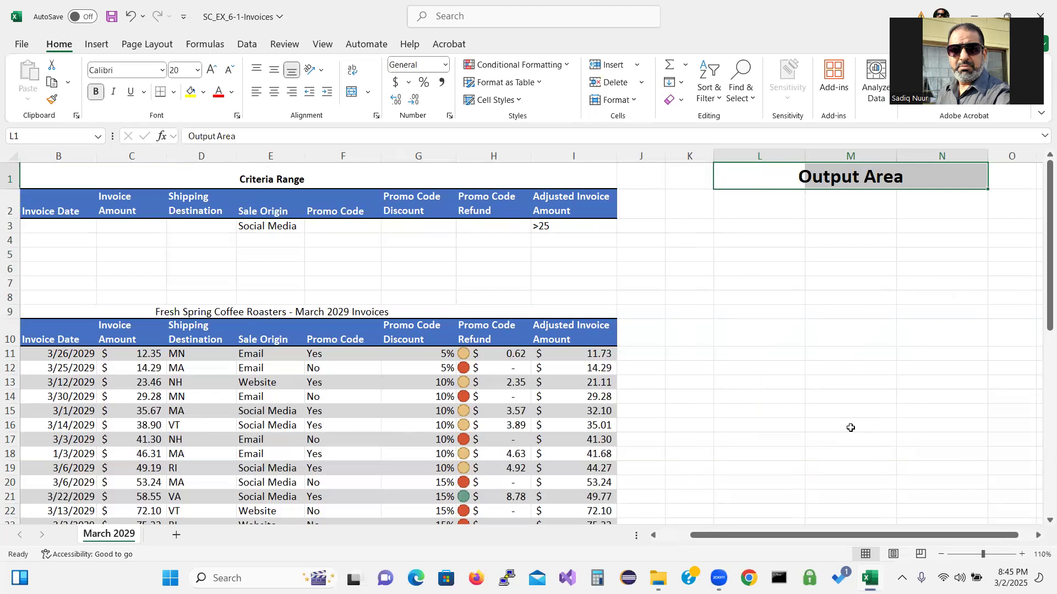
Step: Enter the label "15% Promo Code Used:" in cell L2
{"action": "left_click", "coordinate": [766, 216]}
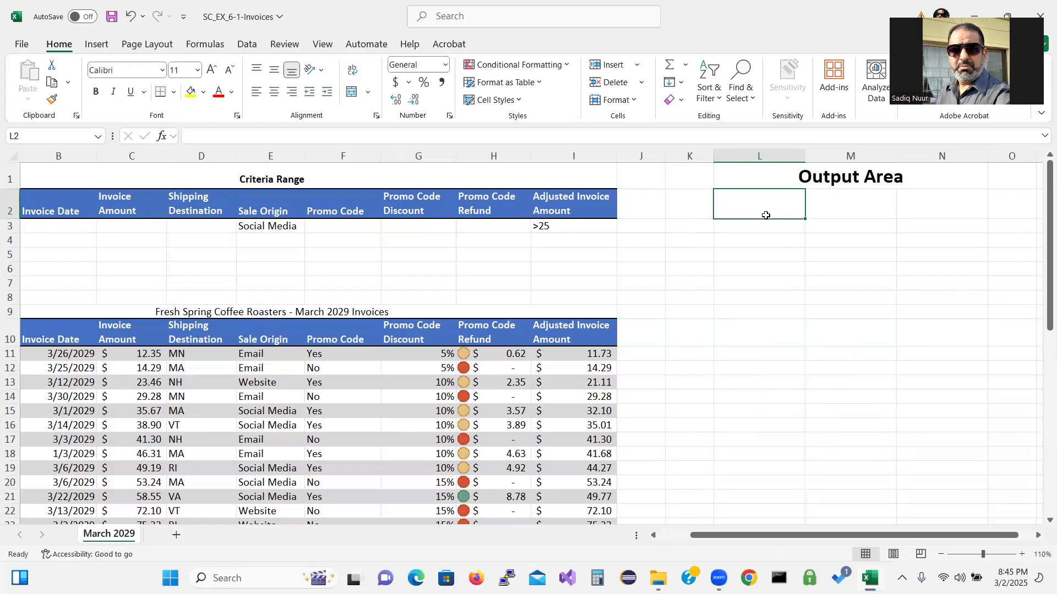
{"action": "type", "text": "15%"}
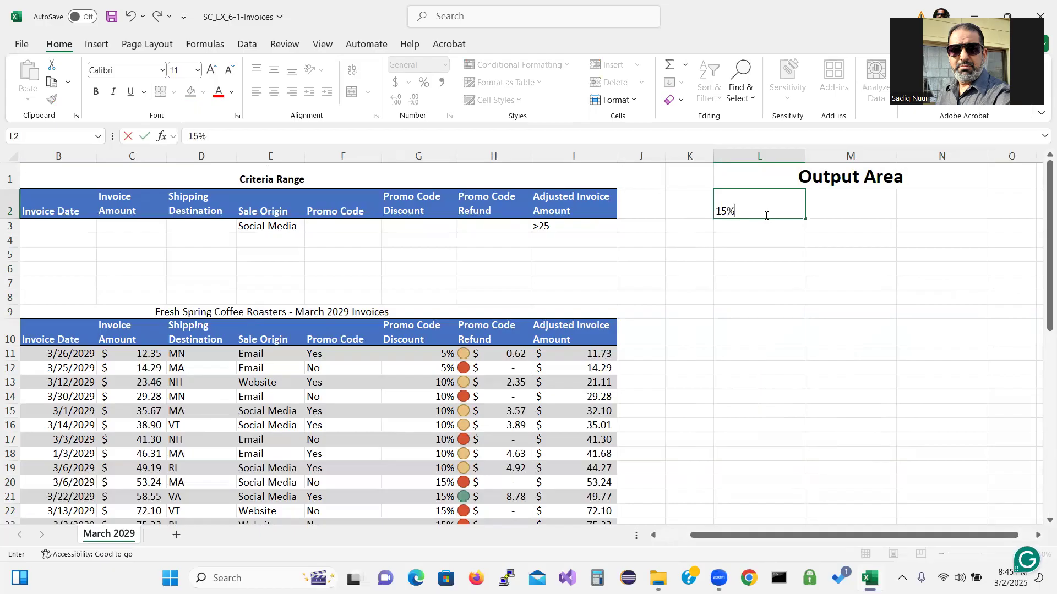
{"action": "type", "text": " Promo Code Usws"}
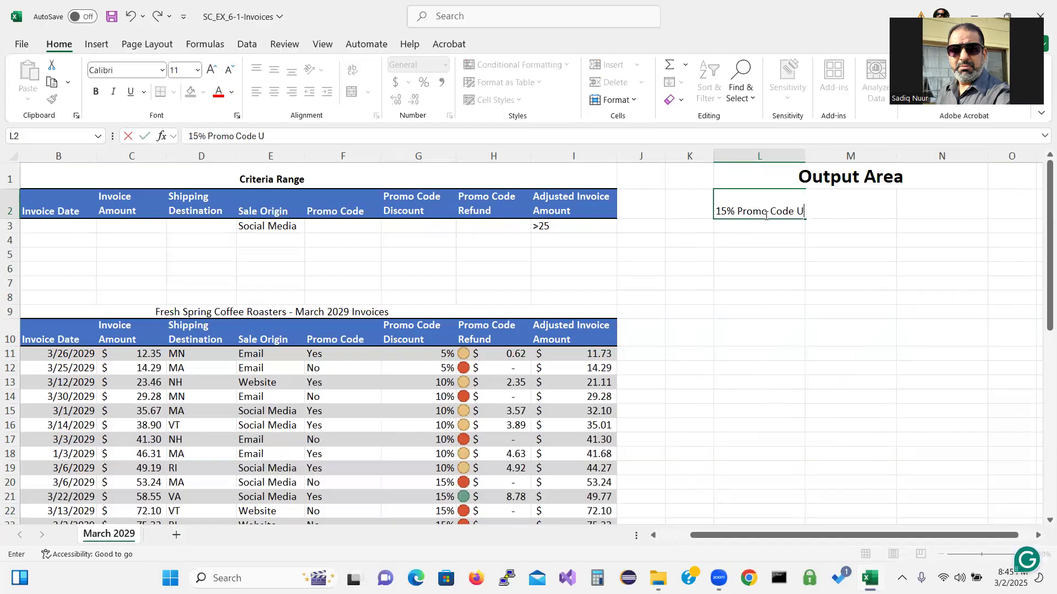
{"action": "key", "text": "BackSpace"}
{"action": "key", "text": "BackSpace"}
{"action": "type", "text": "ed:"}
{"action": "key", "text": "Return"}
Step: Clear the formats from the label cell L2, keeping its text
{"action": "left_click", "coordinate": [780, 209]}
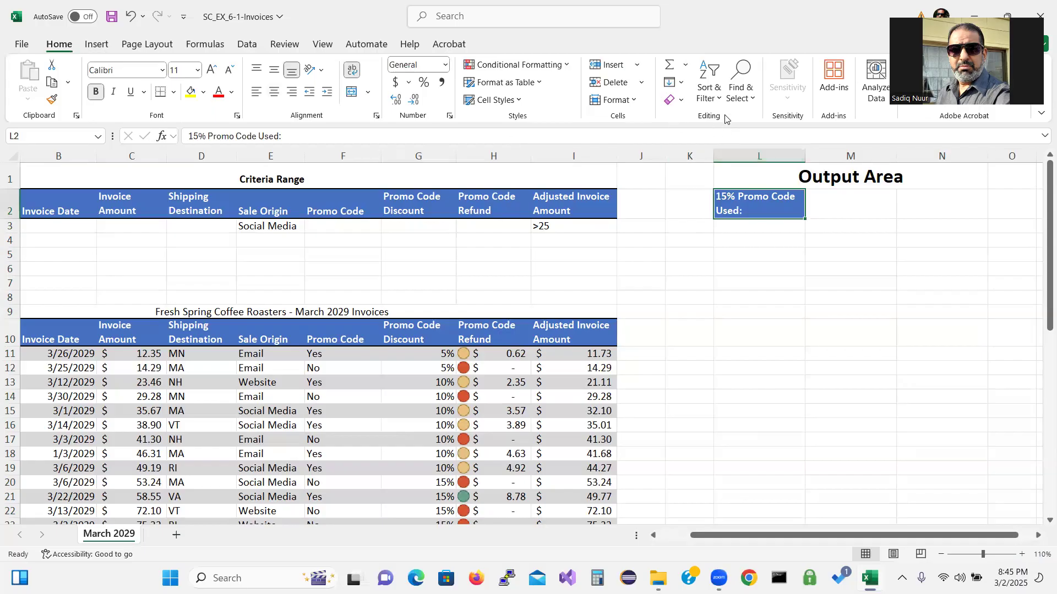
{"action": "left_click", "coordinate": [682, 101]}
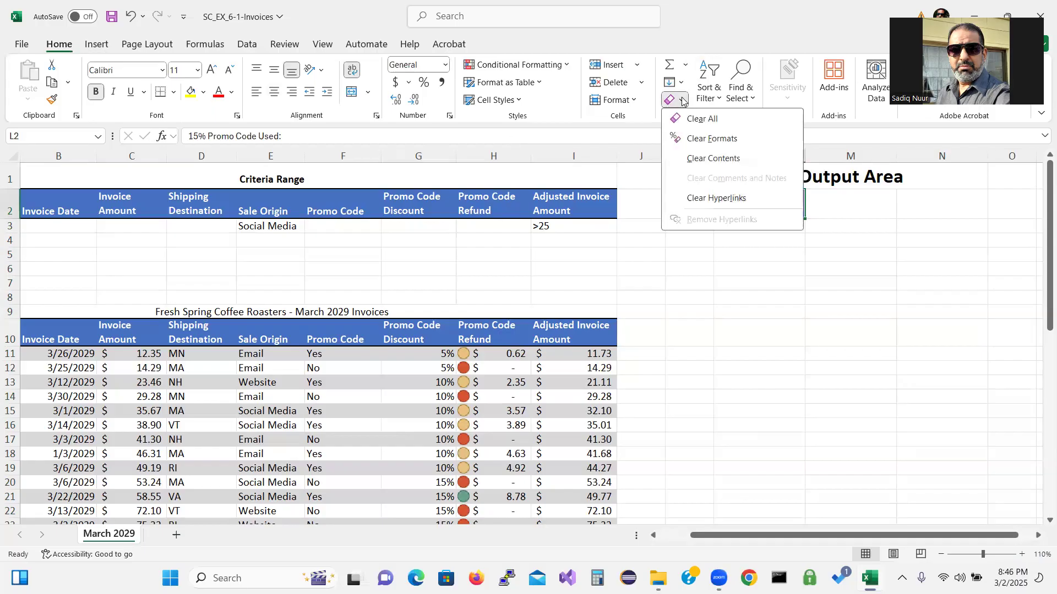
{"action": "left_click", "coordinate": [702, 140]}
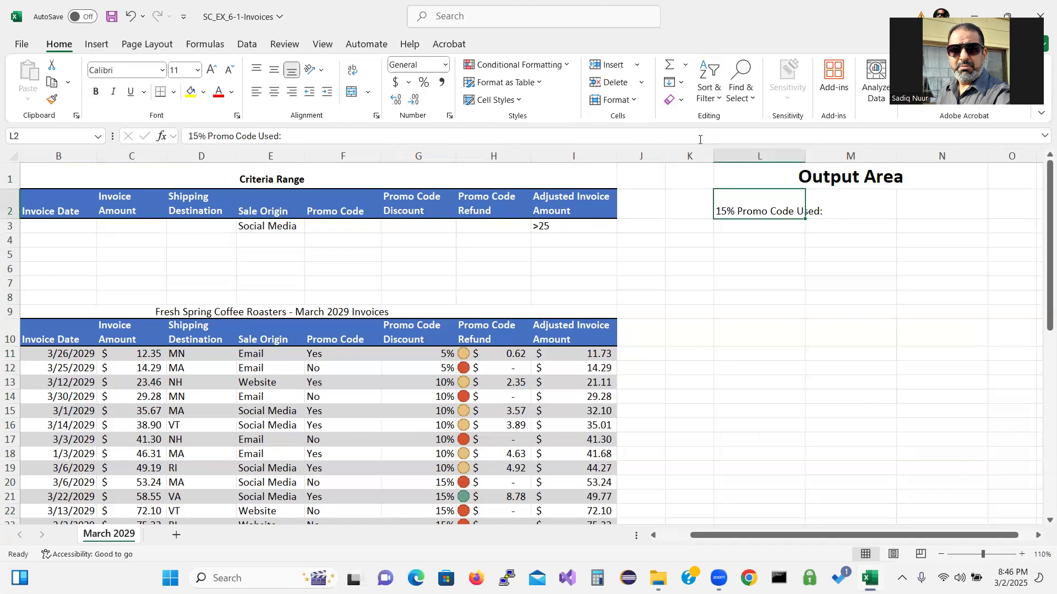
Step: Enter the label "Avg. Adjusted Social Media Sales:" in cell L3
{"action": "left_click", "coordinate": [748, 224]}
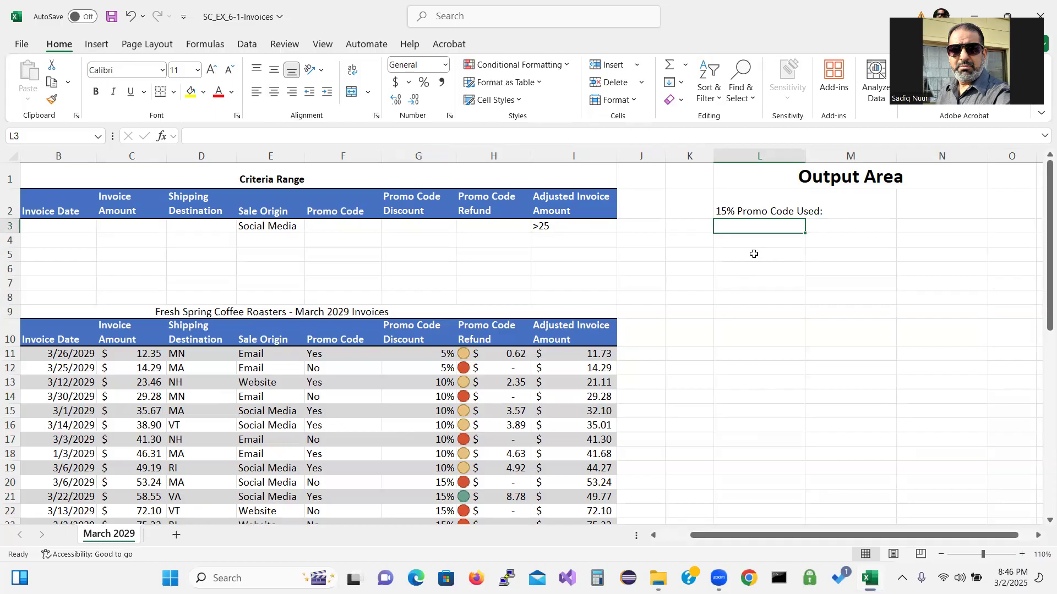
{"action": "type", "text": "Avg"}
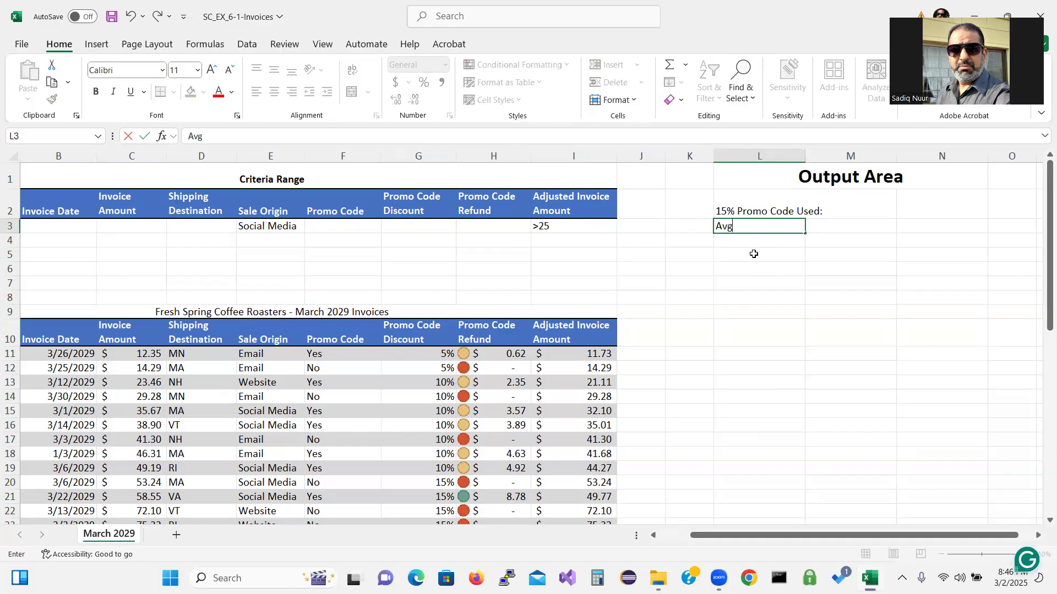
{"action": "type", "text": ". Adjusted Social"}
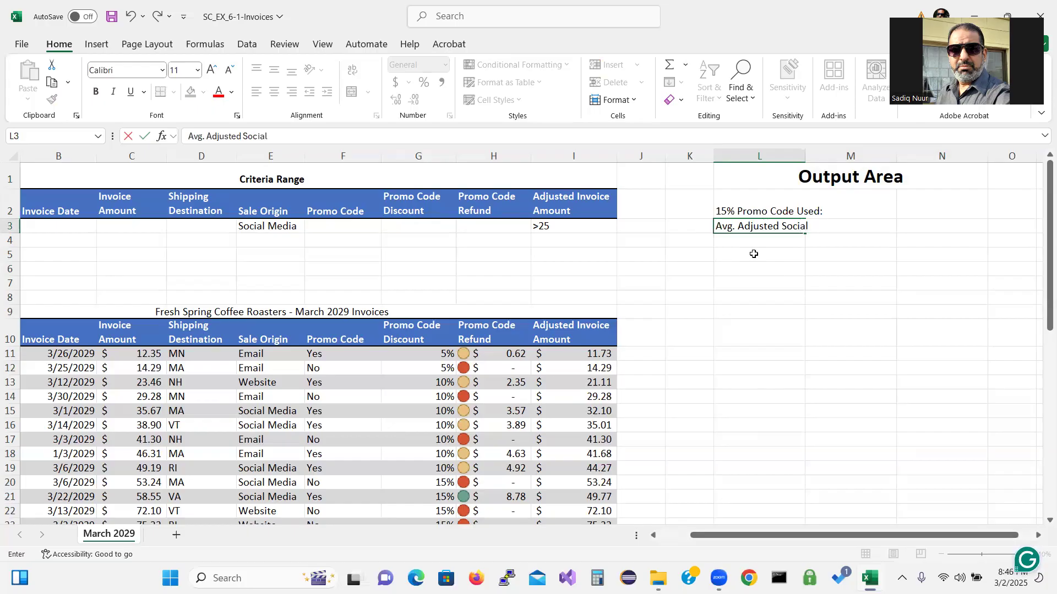
{"action": "type", "text": " Med"}
{"action": "type", "text": "ia"}
{"action": "type", "text": " Sal"}
{"action": "type", "text": "e"}
{"action": "key", "text": "BackSpace"}
{"action": "type", "text": "les"}
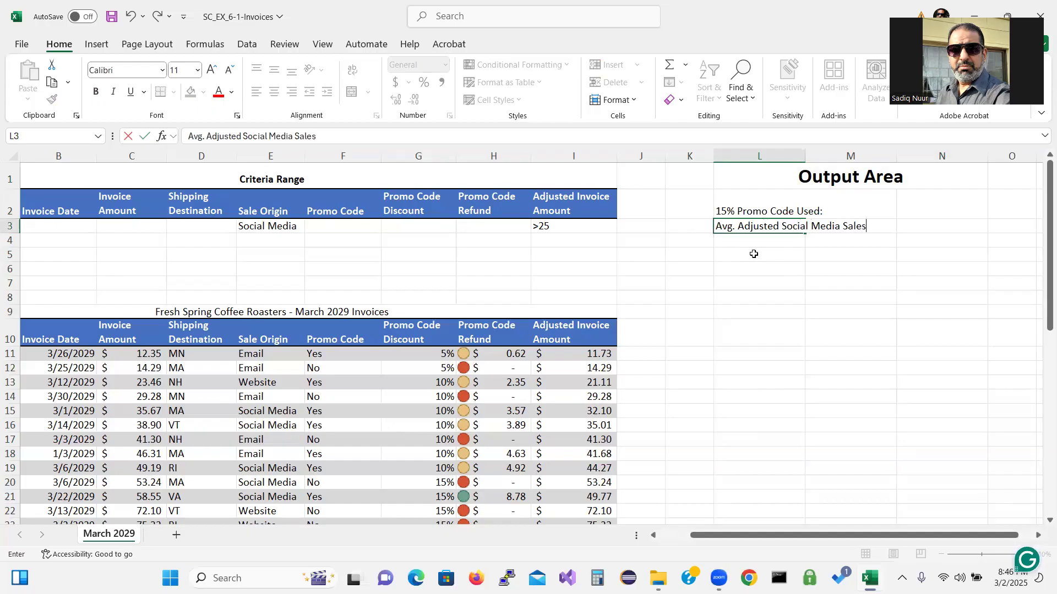
{"action": "key", "text": "Return"}
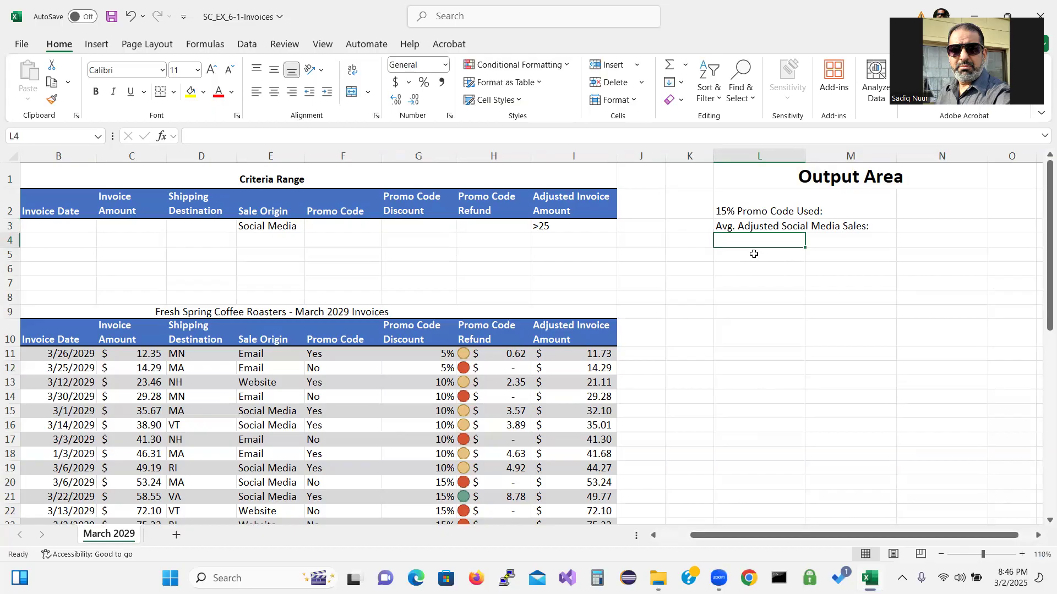
Step: Enter the label "Avg. Adjusted Email Sales:" in cell L4 of the Output Area
{"action": "type", "text": "Avg"}
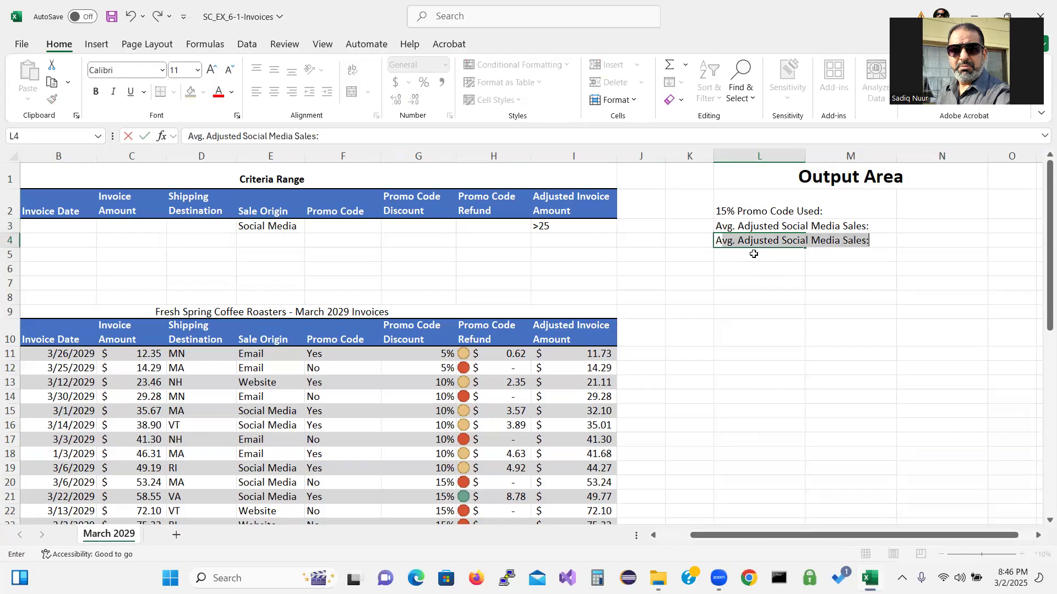
{"action": "type", "text": ". "}
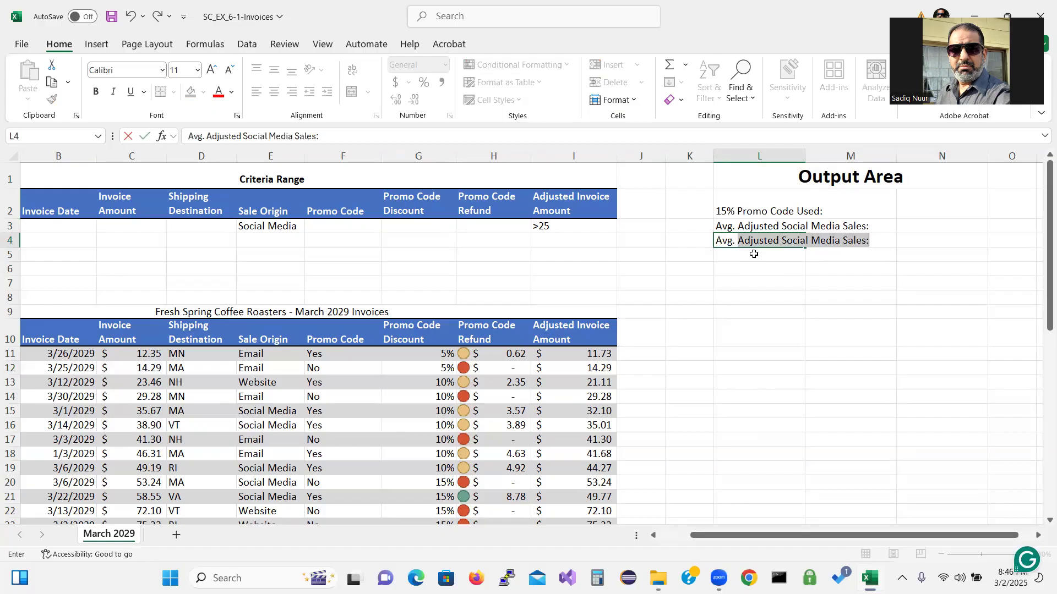
{"action": "type", "text": "Adjusted"}
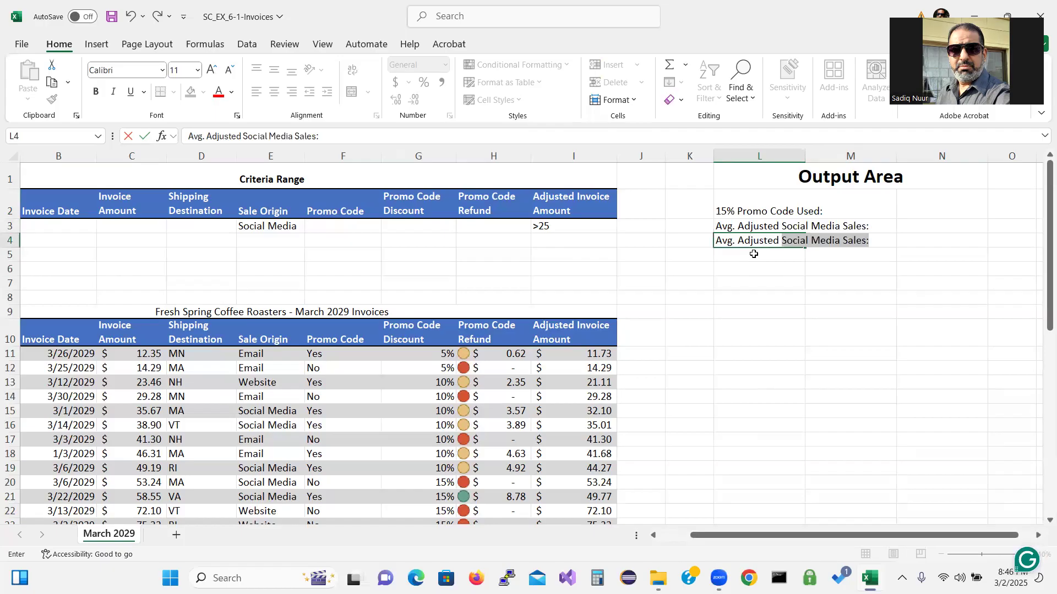
{"action": "type", "text": " Em"}
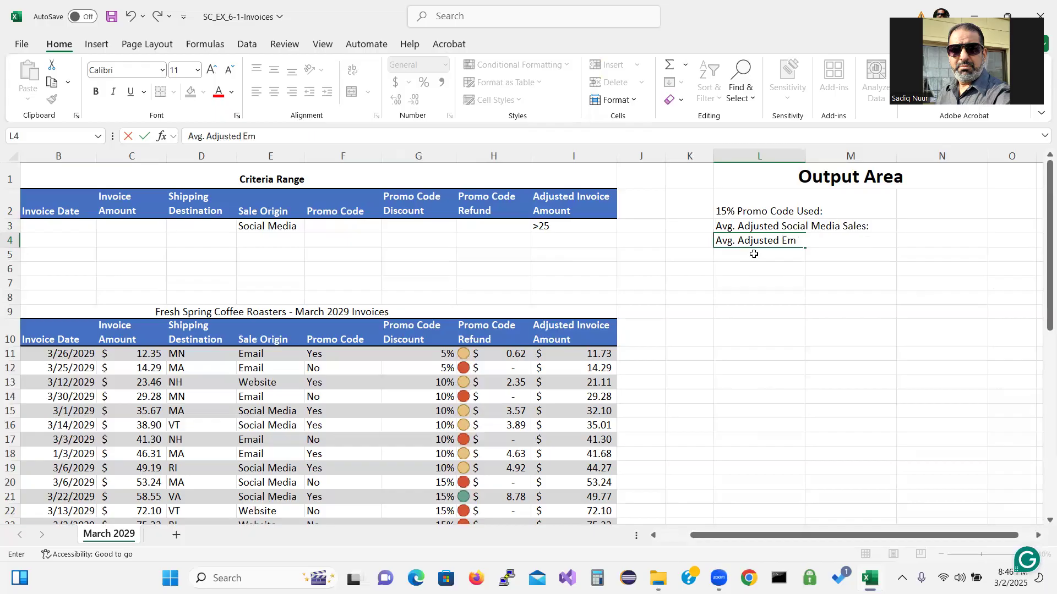
{"action": "type", "text": "ail Sales"}
{"action": "type", "text": ":"}
{"action": "key", "text": "Return"}
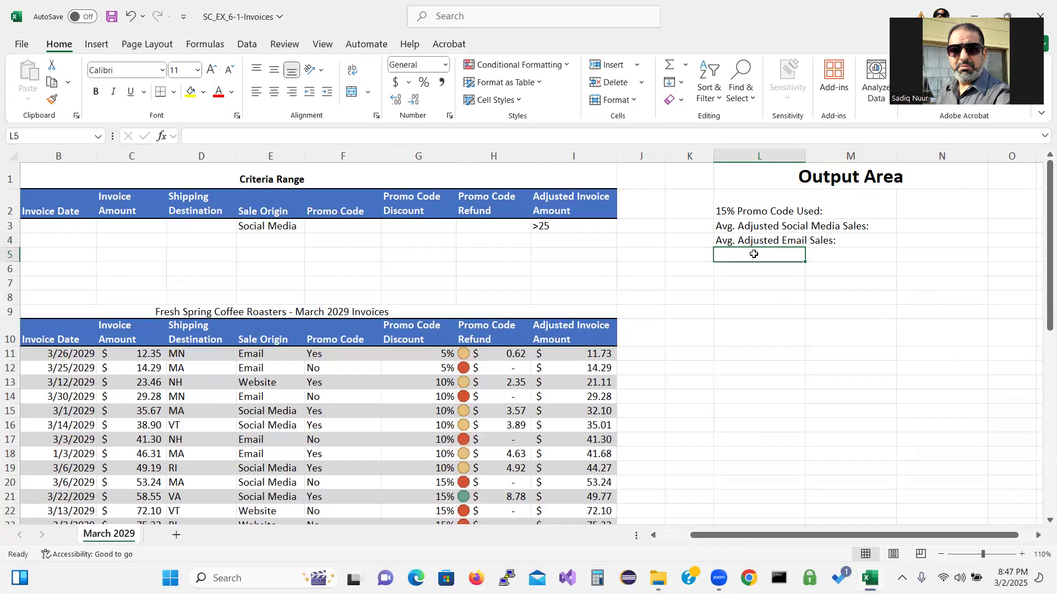
Step: Enter the label "Avg. Adjusted Website Sales:" in cell L5
{"action": "type", "text": "Avg"}
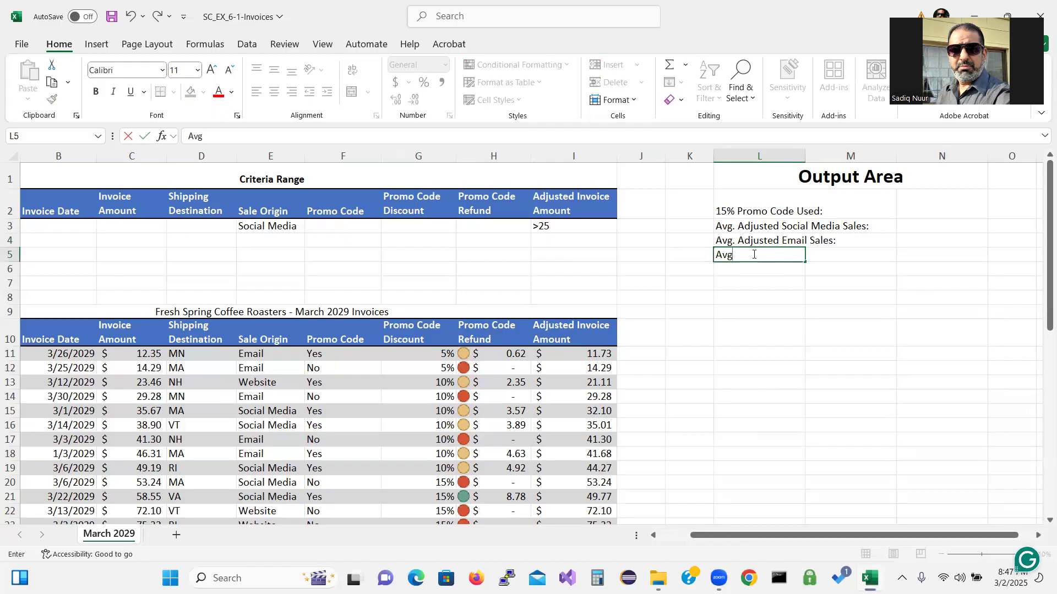
{"action": "type", "text": ". Adjusted"}
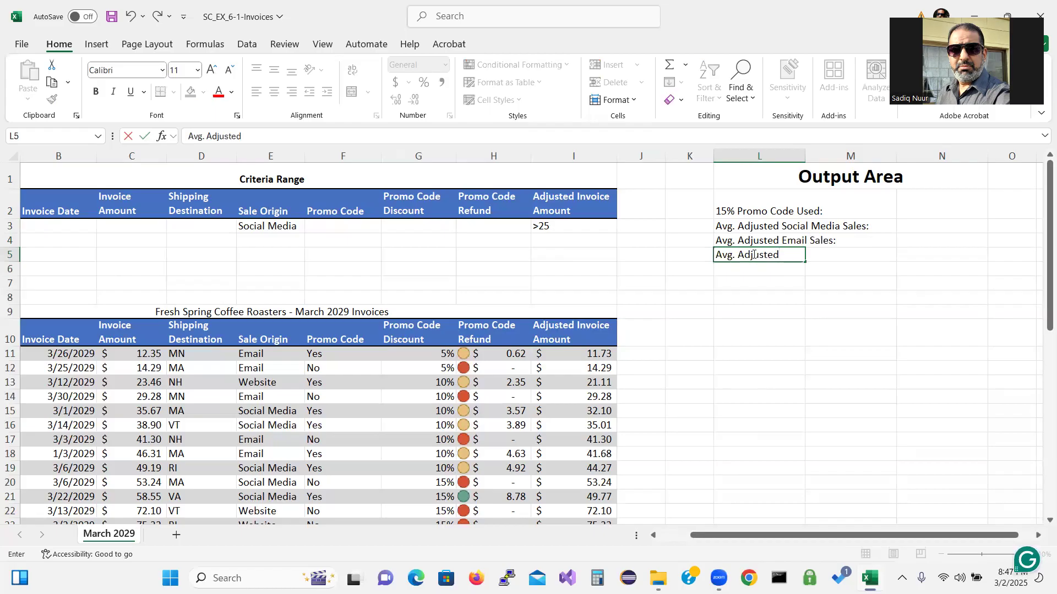
{"action": "type", "text": " Website"}
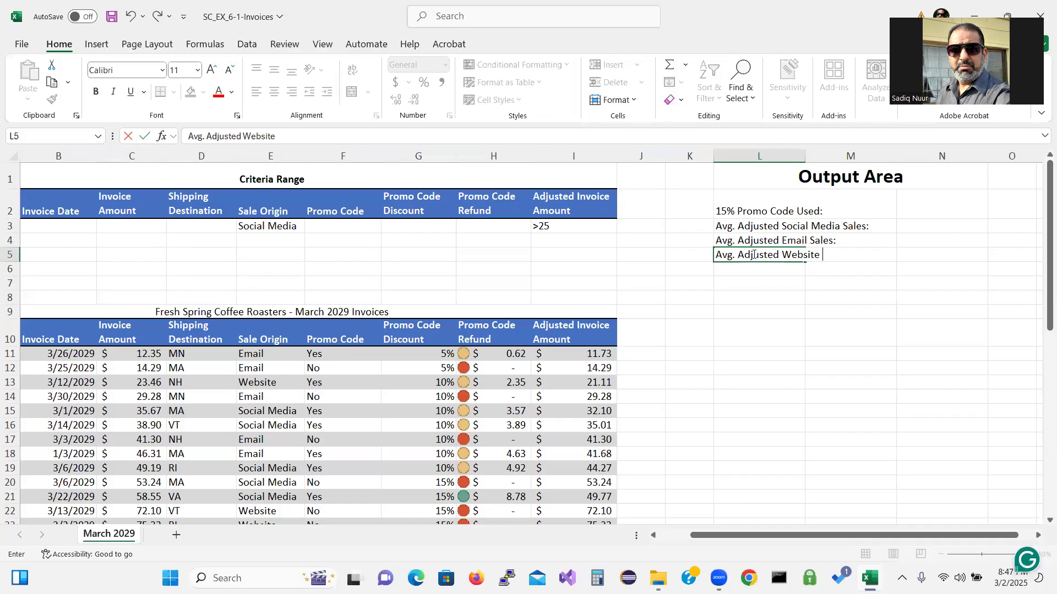
{"action": "type", "text": " Sales:"}
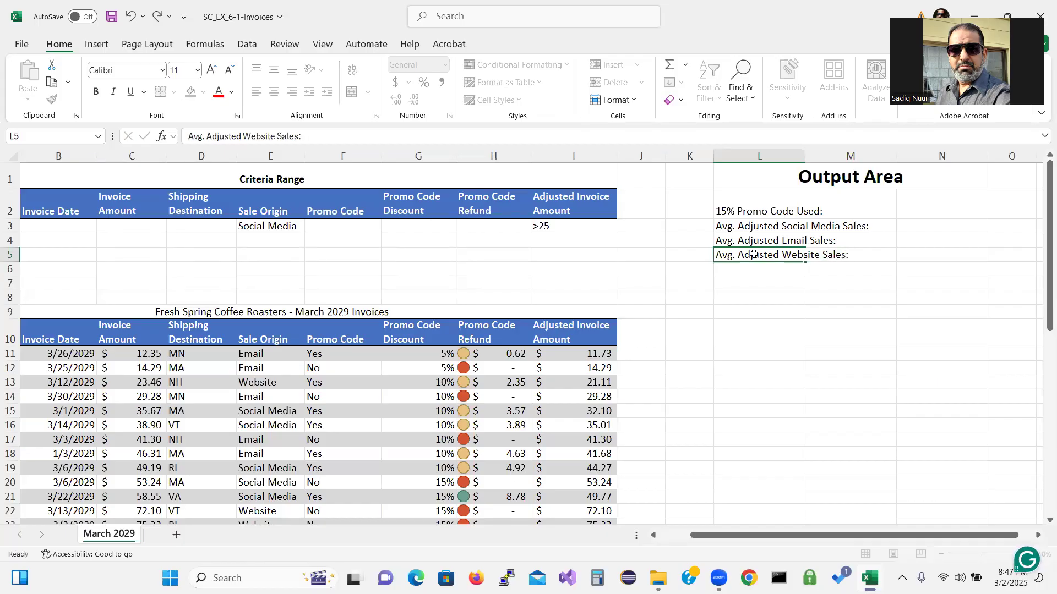
{"action": "key", "text": "Return"}
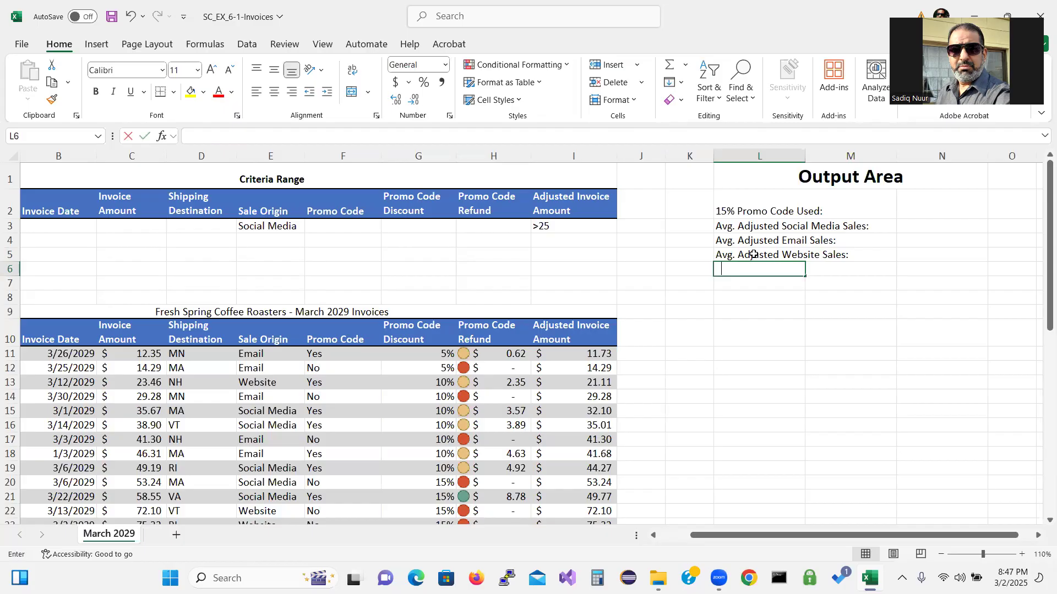
Step: Enter the labels "Total MA Orders:" in cell L6 and "Count of Email Sales:" in cell L7
{"action": "type", "text": "Total"}
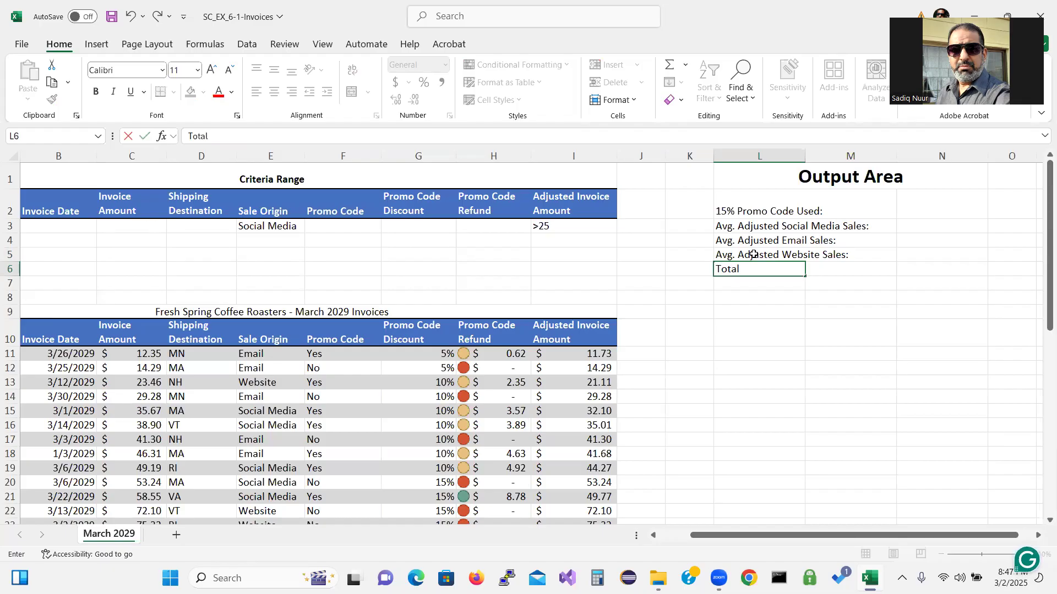
{"action": "type", "text": " MA Orders:"}
{"action": "key", "text": "Return"}
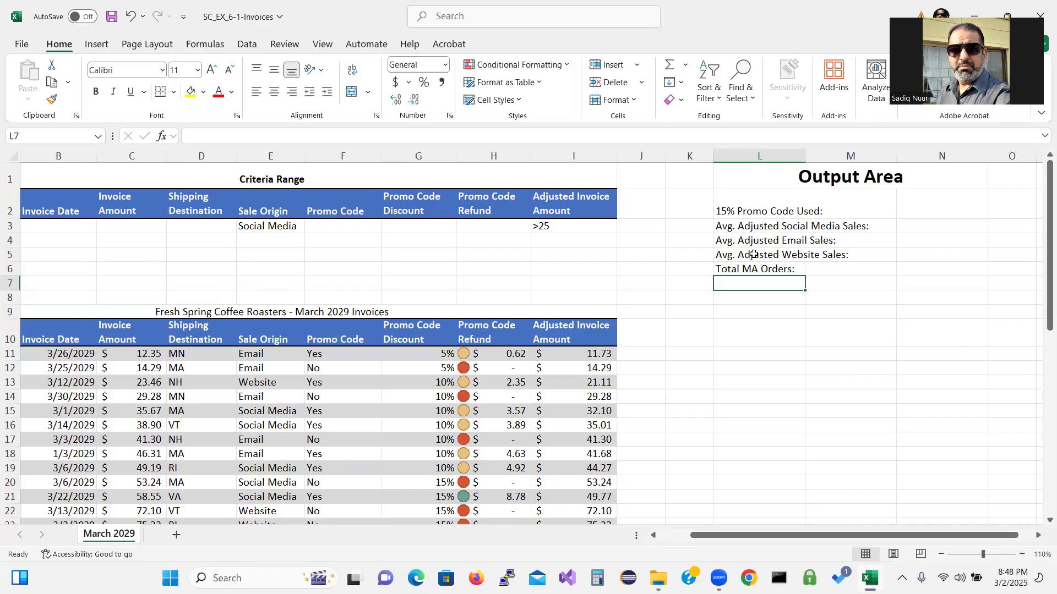
{"action": "type", "text": "Coun"}
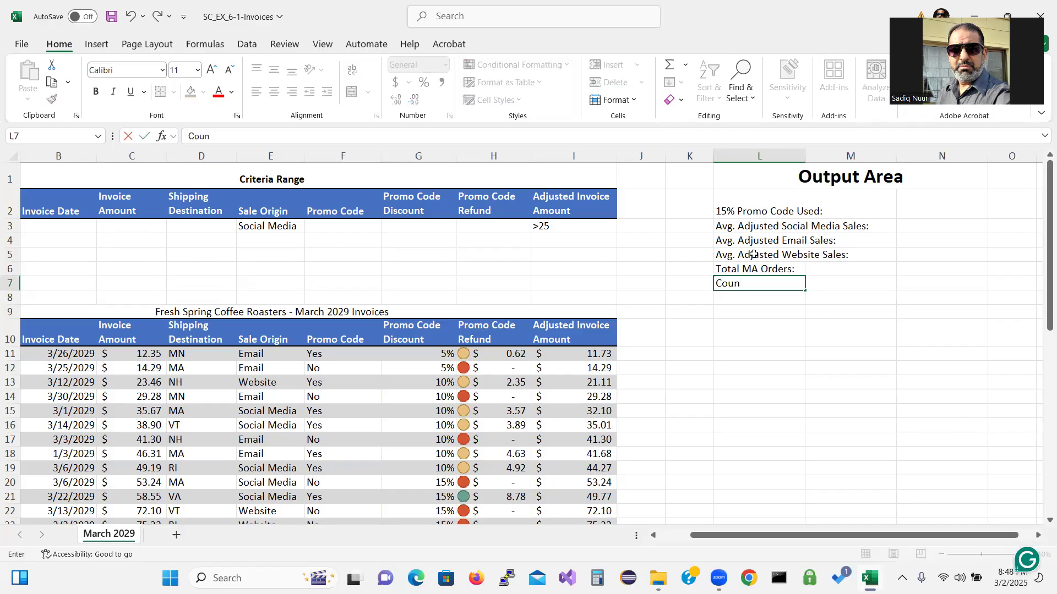
{"action": "type", "text": "t of Email Sal"}
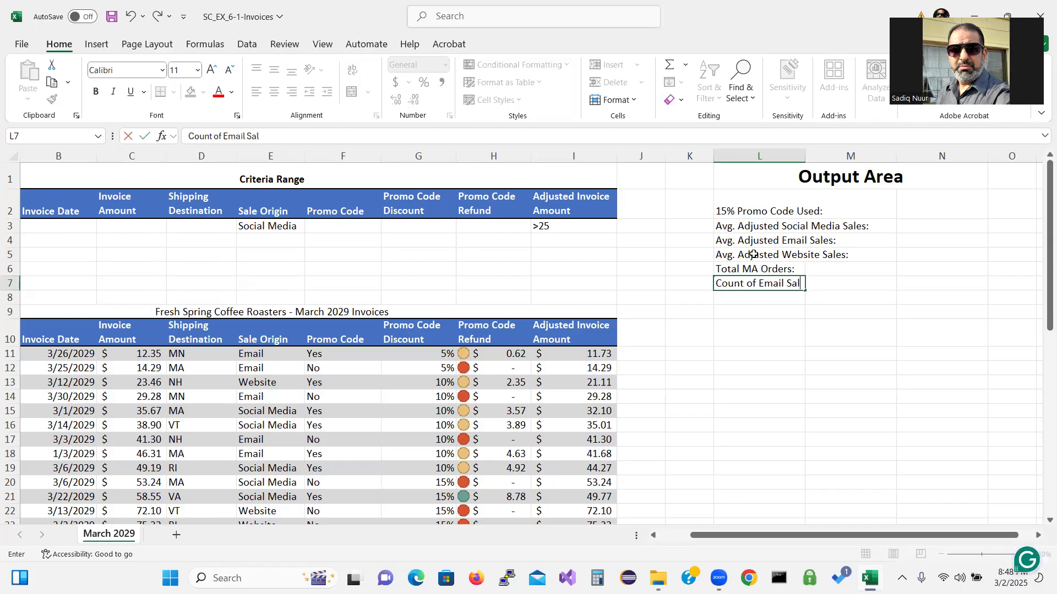
{"action": "type", "text": "es:"}
{"action": "key", "text": "Return"}
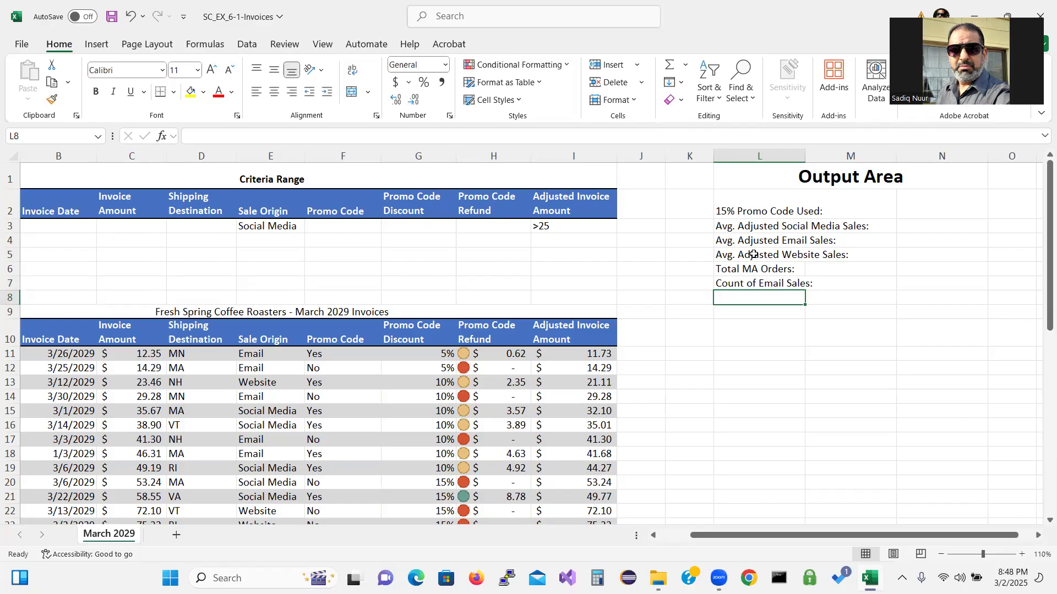
Step: Enter the labels "Locator" in cell L8 and "Enter Invoice Number:" in cell L9
{"action": "type", "text": "Locator"}
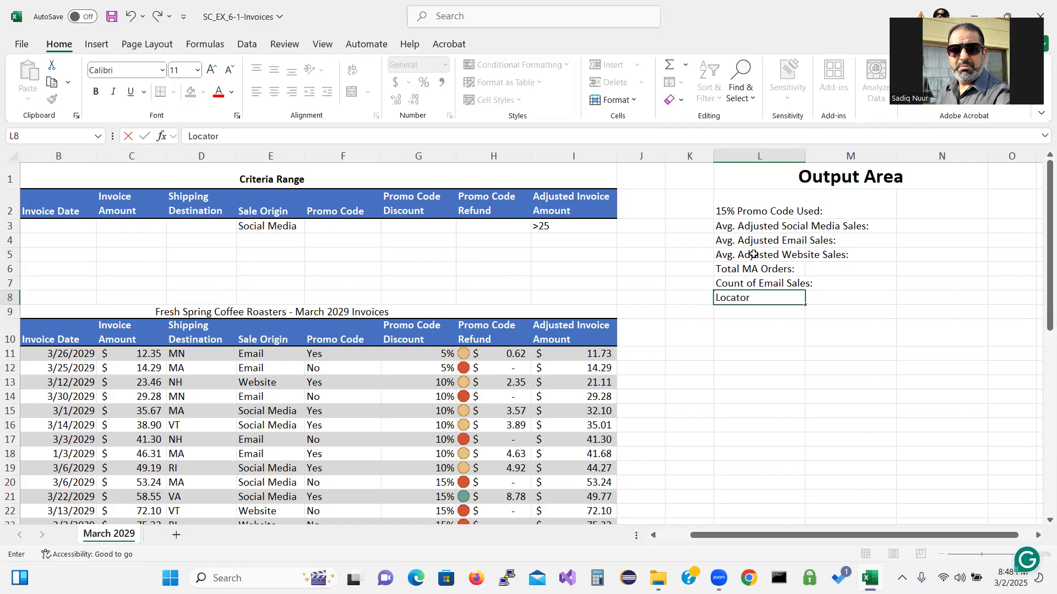
{"action": "key", "text": "Return"}
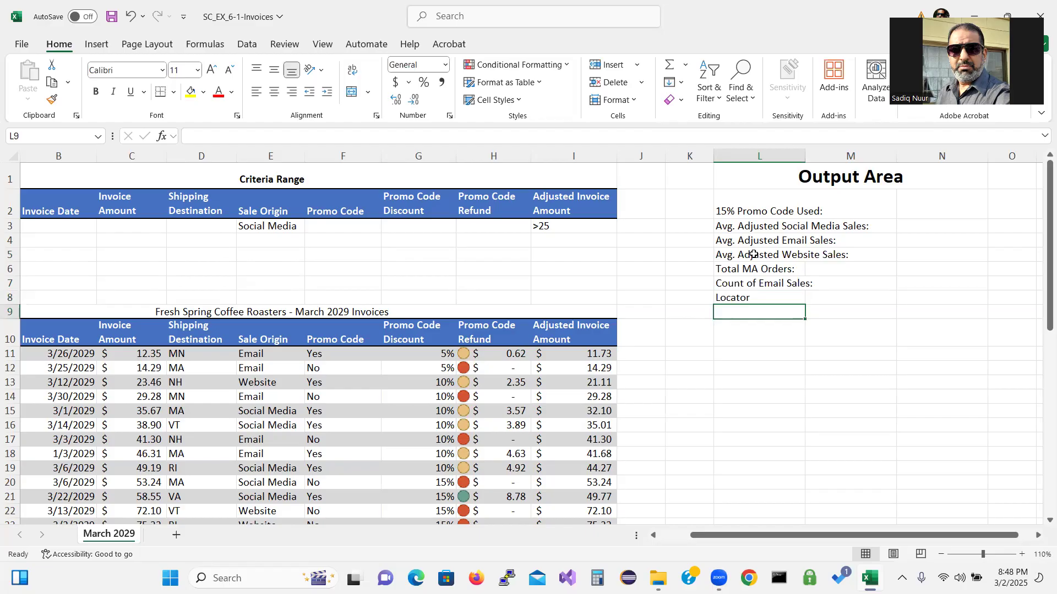
{"action": "type", "text": "Enter"}
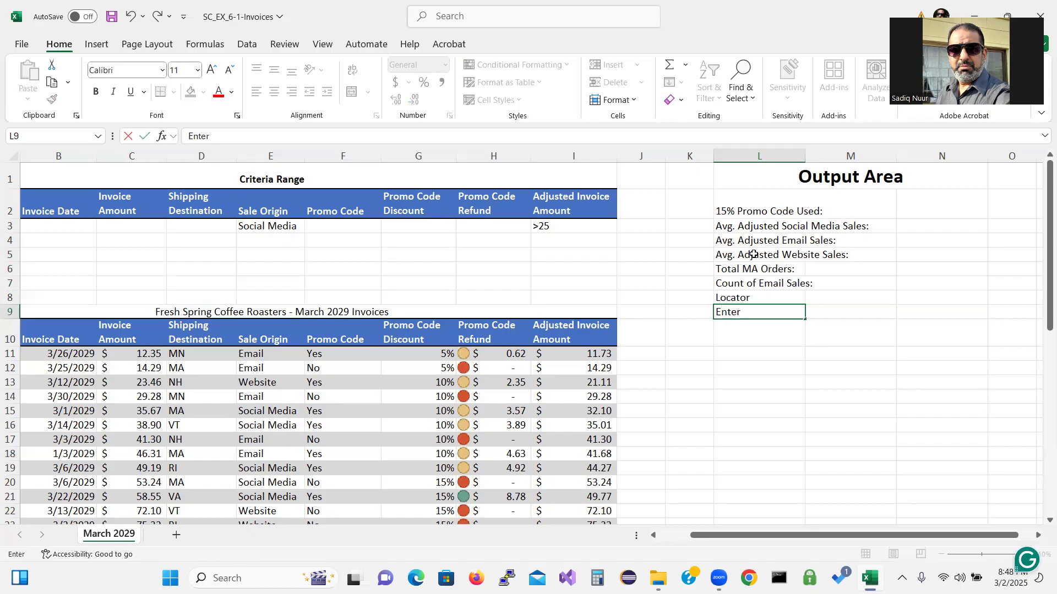
{"action": "type", "text": " Invoice Numbe"}
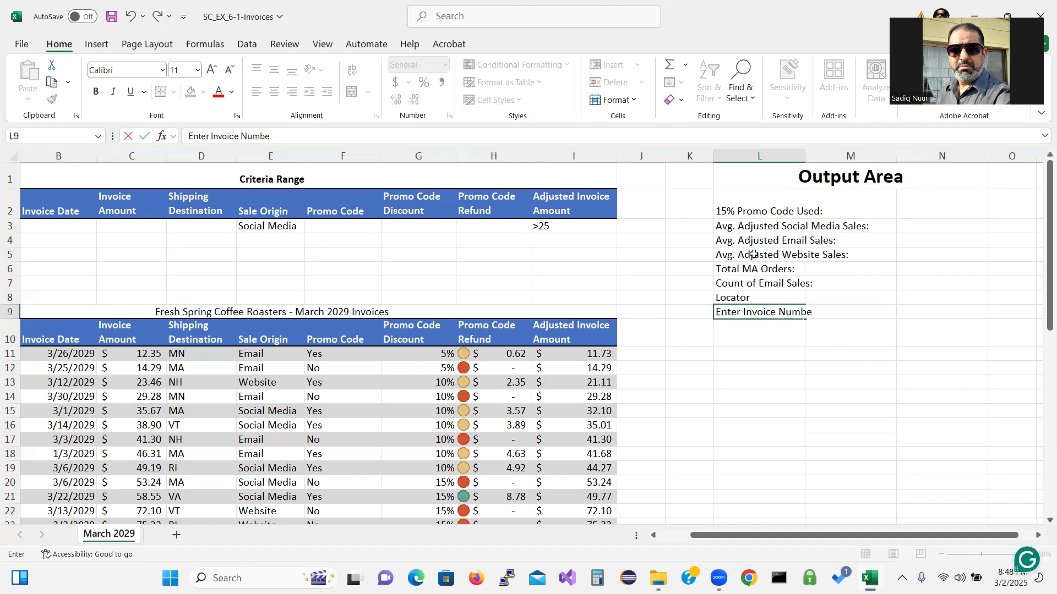
{"action": "type", "text": "r:"}
{"action": "key", "text": "Return"}
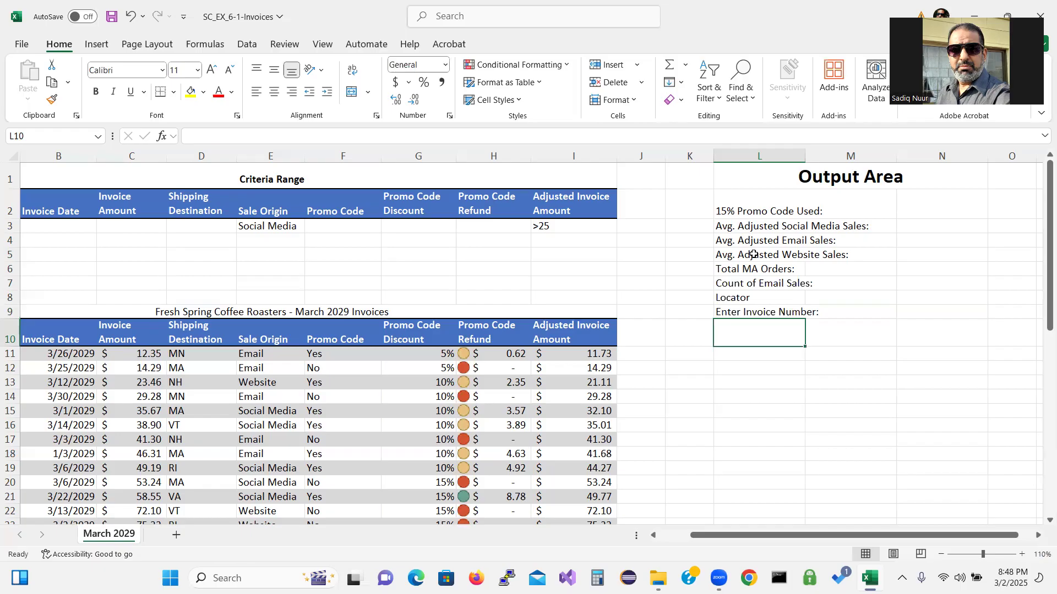
Step: Enter the label "Sale Origin of Invoices:" in cell L10
{"action": "type", "text": "Sa"}
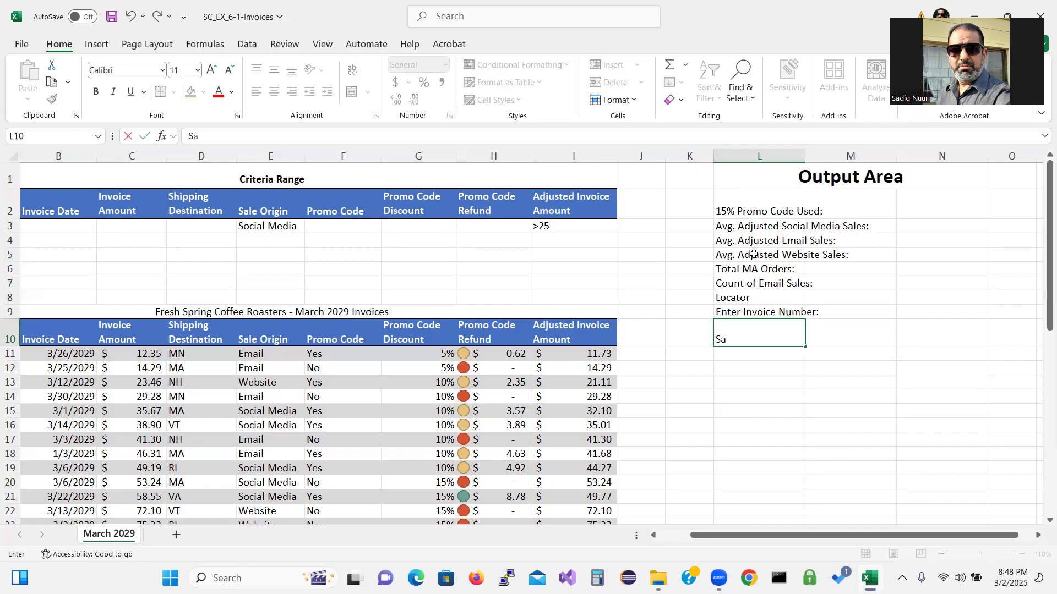
{"action": "type", "text": "le"}
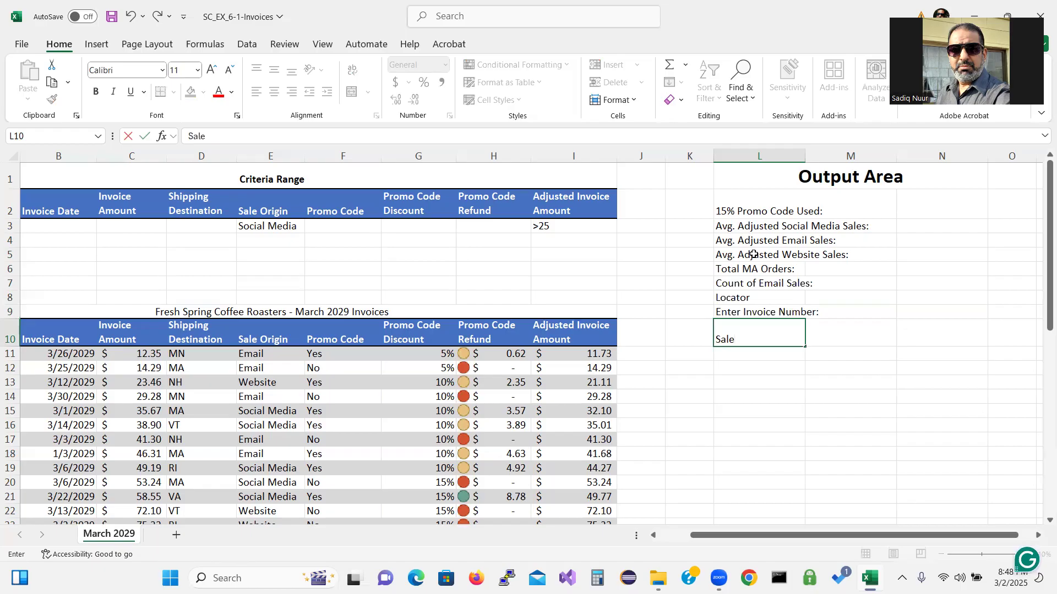
{"action": "type", "text": " Origin of Invoices:"}
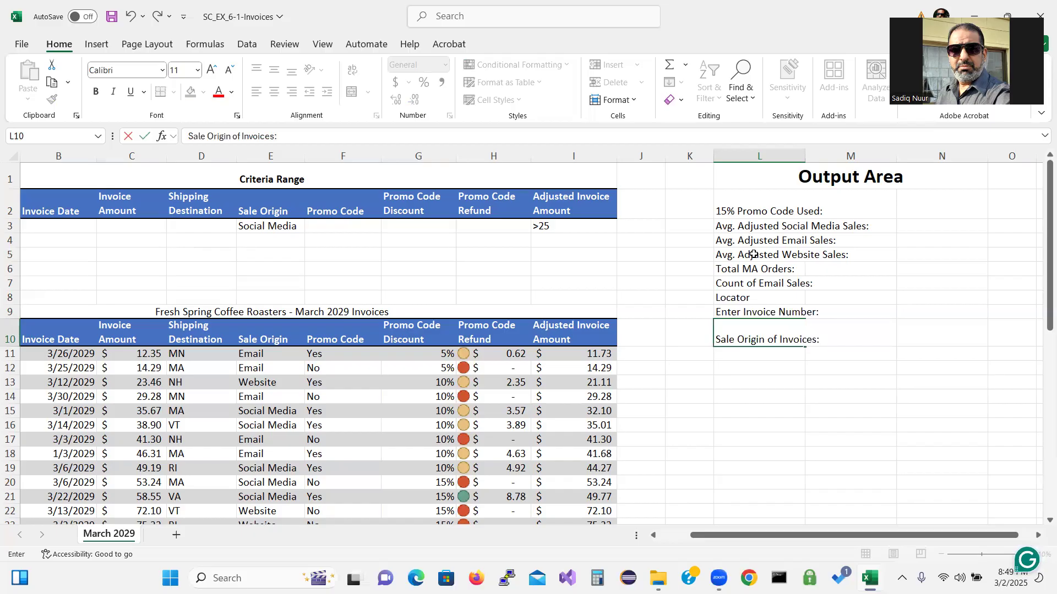
{"action": "key", "text": "Return"}
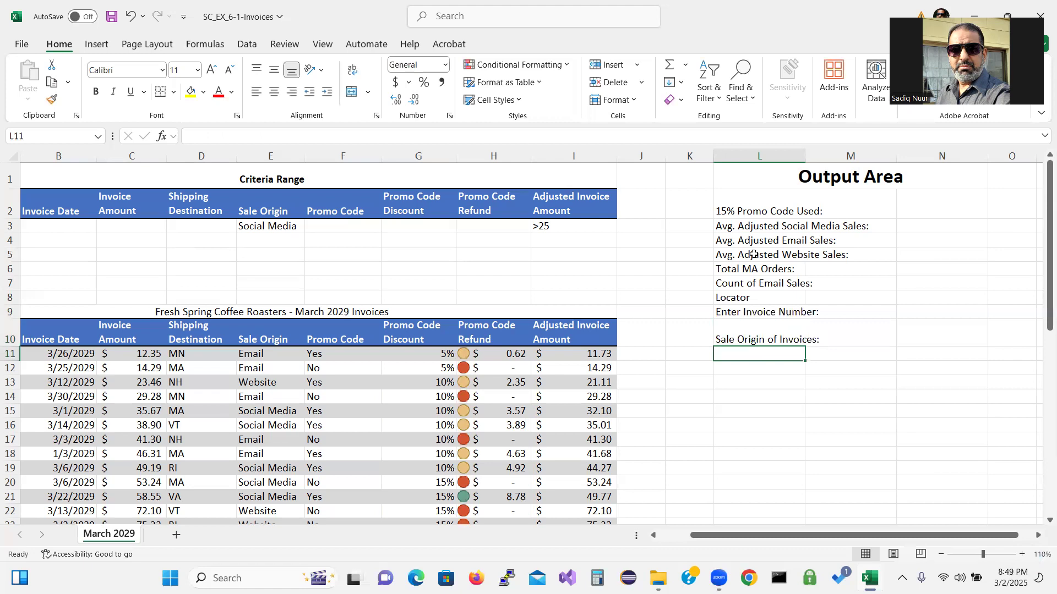
Step: Enter the label "Sale Origin Criteria" in cell L11, overriding the suggested autocomplete text
{"action": "type", "text": "Sa"}
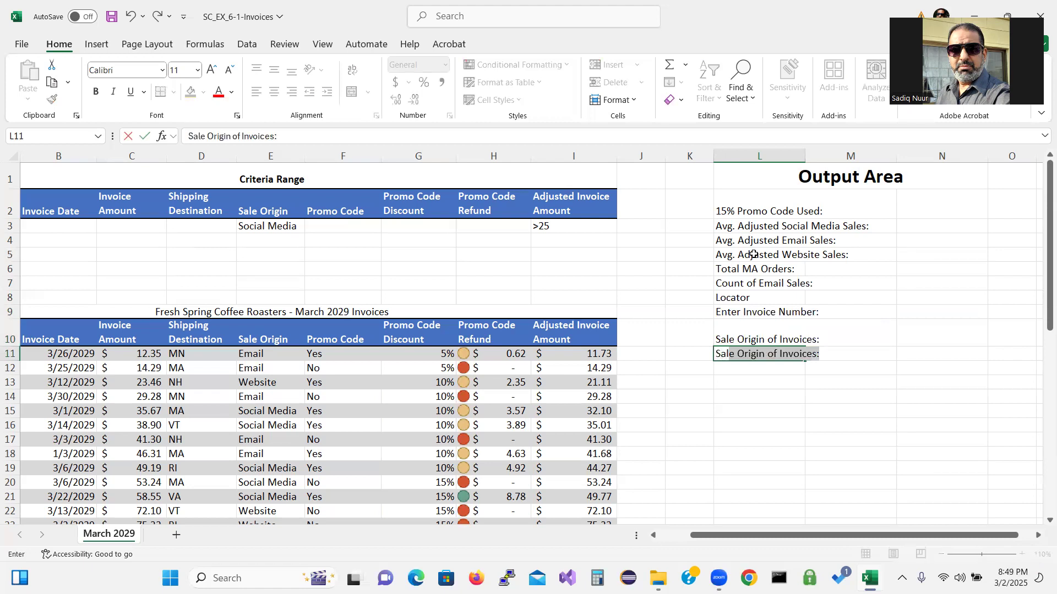
{"action": "type", "text": "le"}
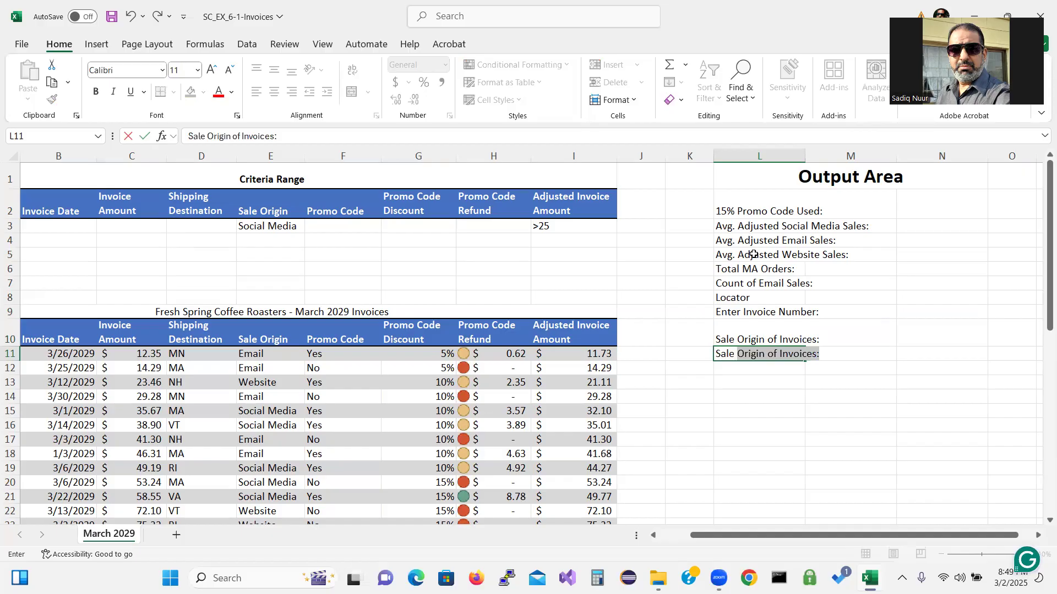
{"action": "type", "text": " Ot"}
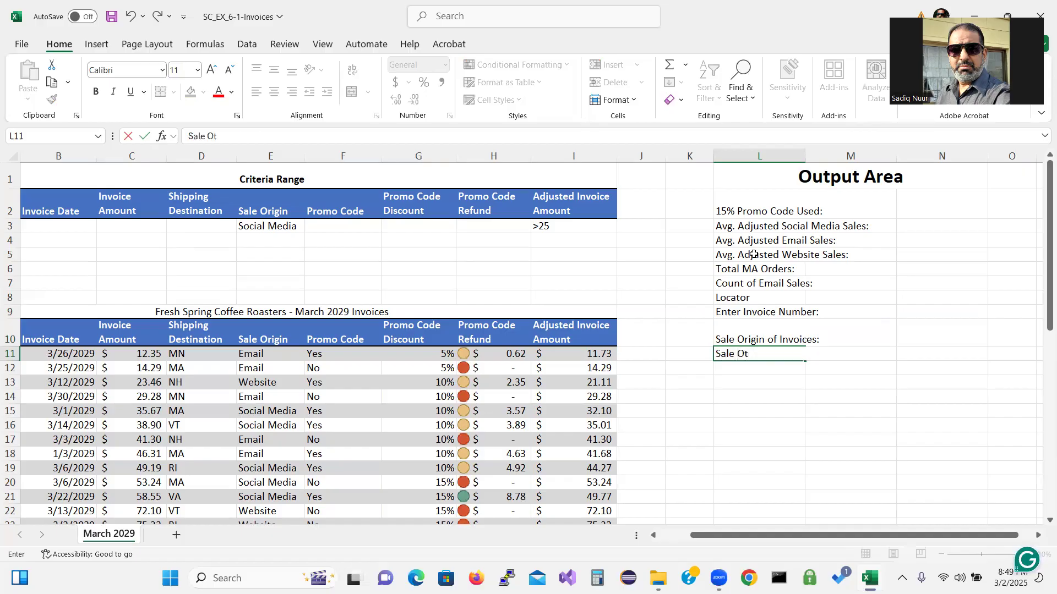
{"action": "type", "text": "rigi"}
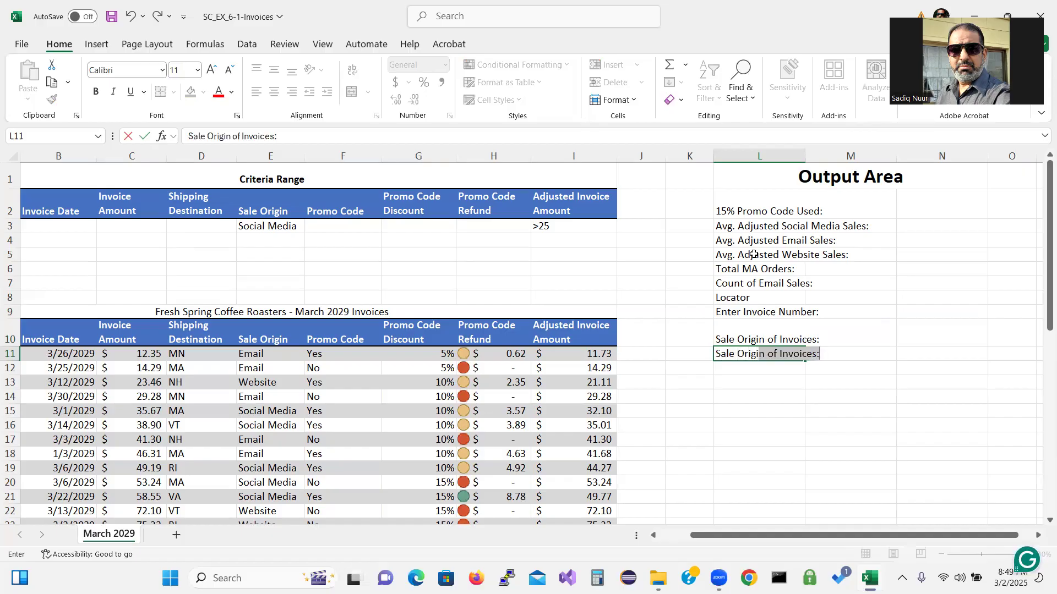
{"action": "type", "text": "n Cri"}
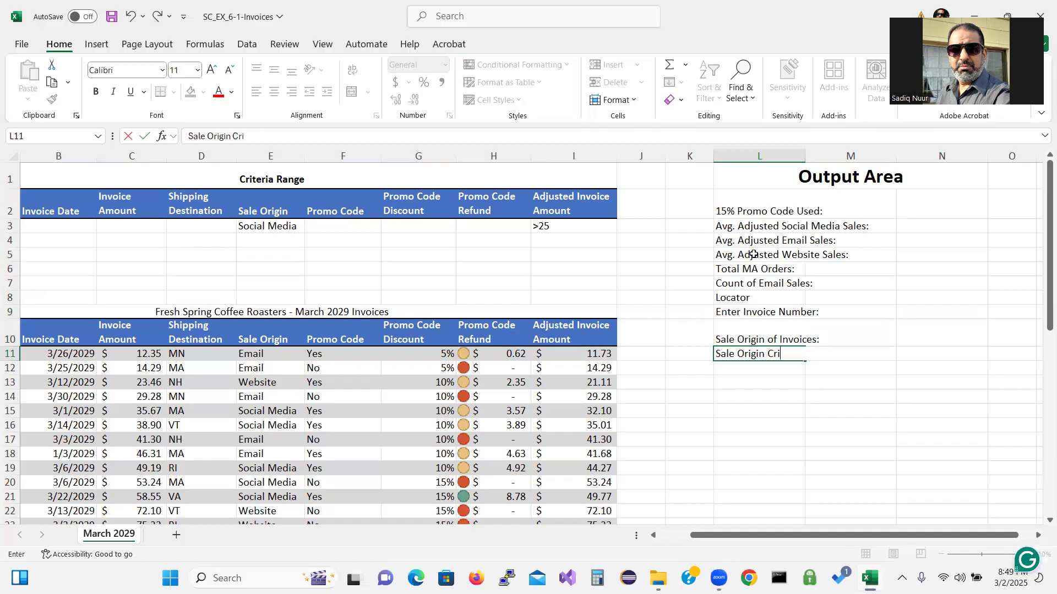
{"action": "type", "text": "teria"}
{"action": "key", "text": "Return"}
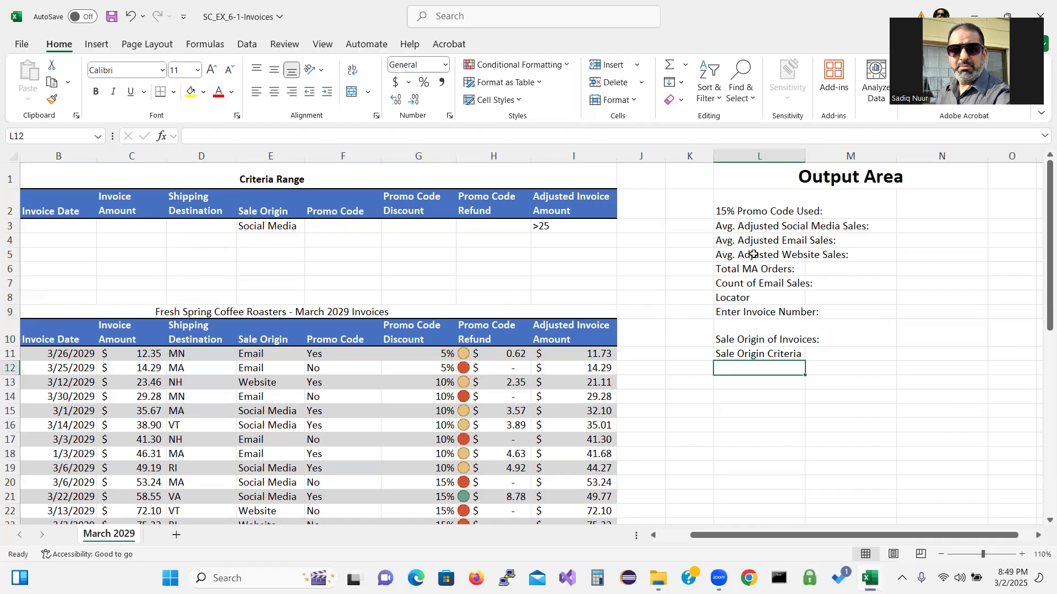
Step: Enter the criteria heading "Sale Origin" in cell L12, below the "Sale Origin Criteria" label
{"action": "type", "text": "Sa;"}
{"action": "key", "text": "BackSpace"}
{"action": "key", "text": "BackSpace"}
{"action": "type", "text": "le"}
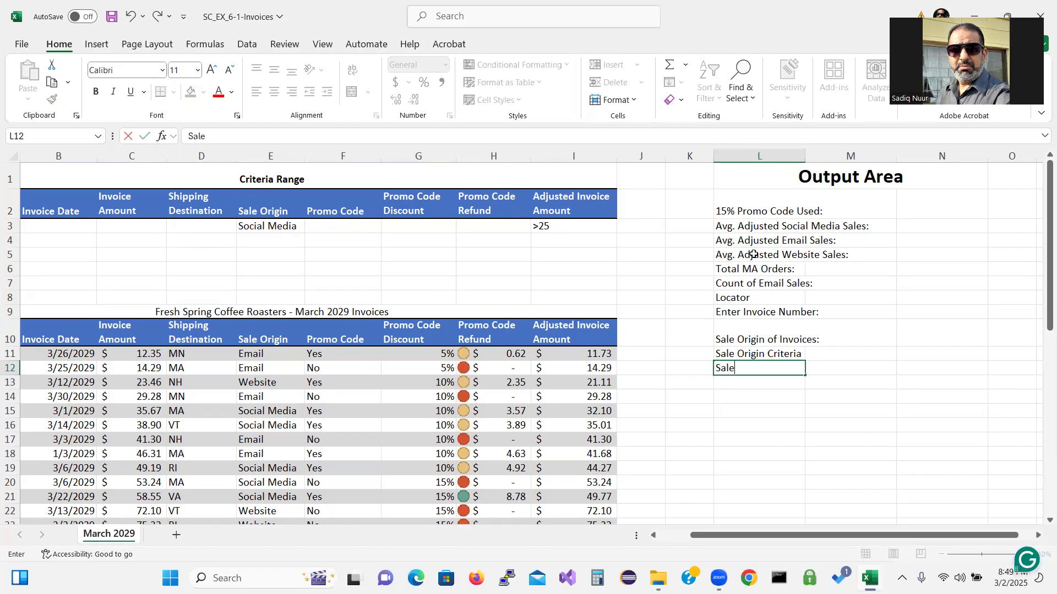
{"action": "type", "text": " P"}
{"action": "key", "text": "BackSpace"}
{"action": "type", "text": "Origin"}
{"action": "key", "text": "Tab"}
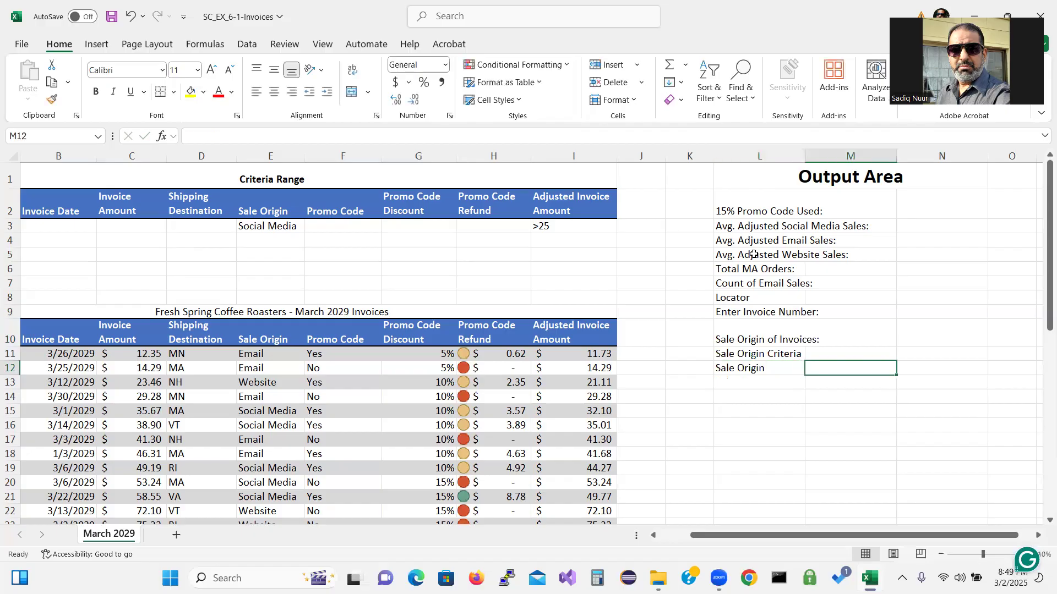
Step: Enter the same heading "Sale Origin" in cells M12 and N12
{"action": "type", "text": "Sale"}
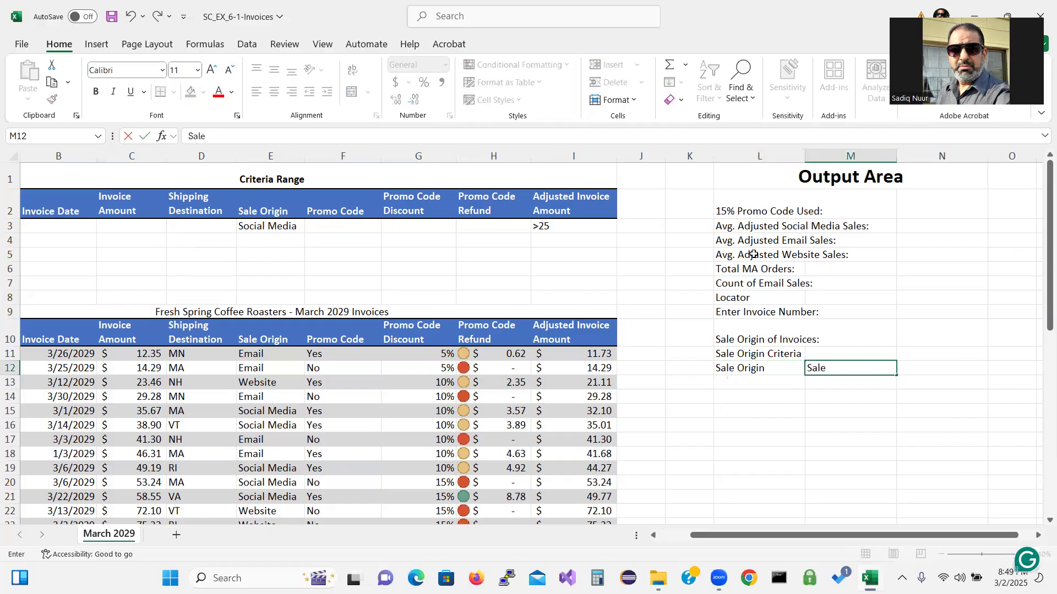
{"action": "type", "text": " Origin"}
{"action": "key", "text": "Tab"}
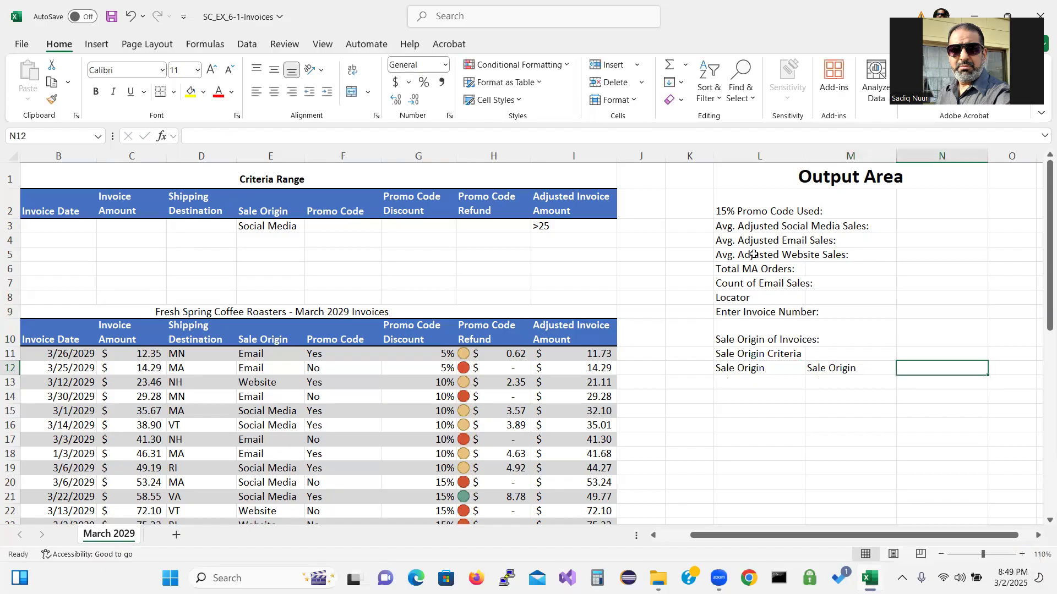
{"action": "type", "text": "Sale"}
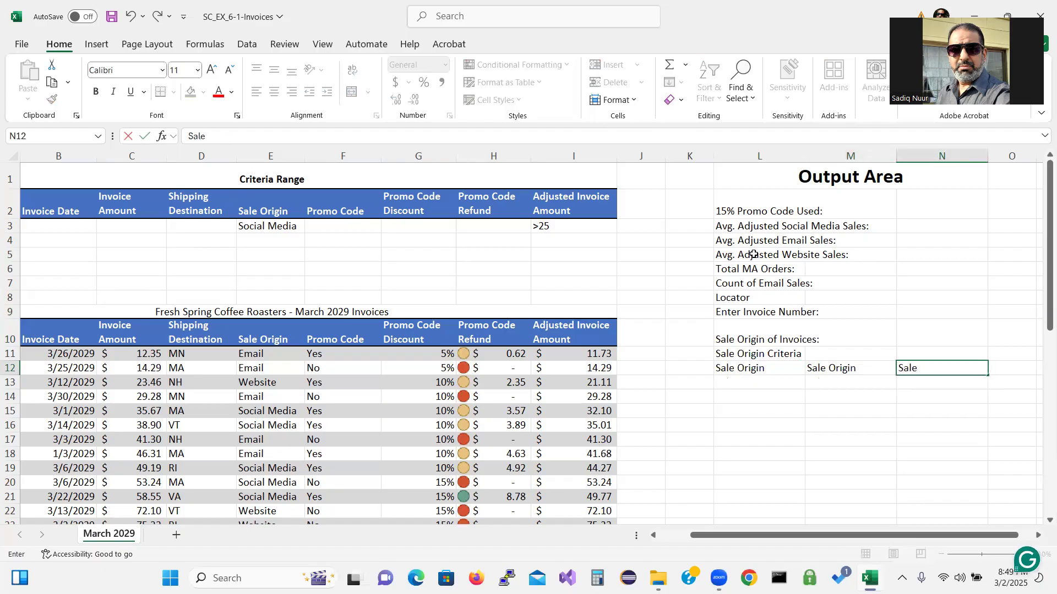
{"action": "type", "text": " Origin"}
{"action": "key", "text": "Return"}
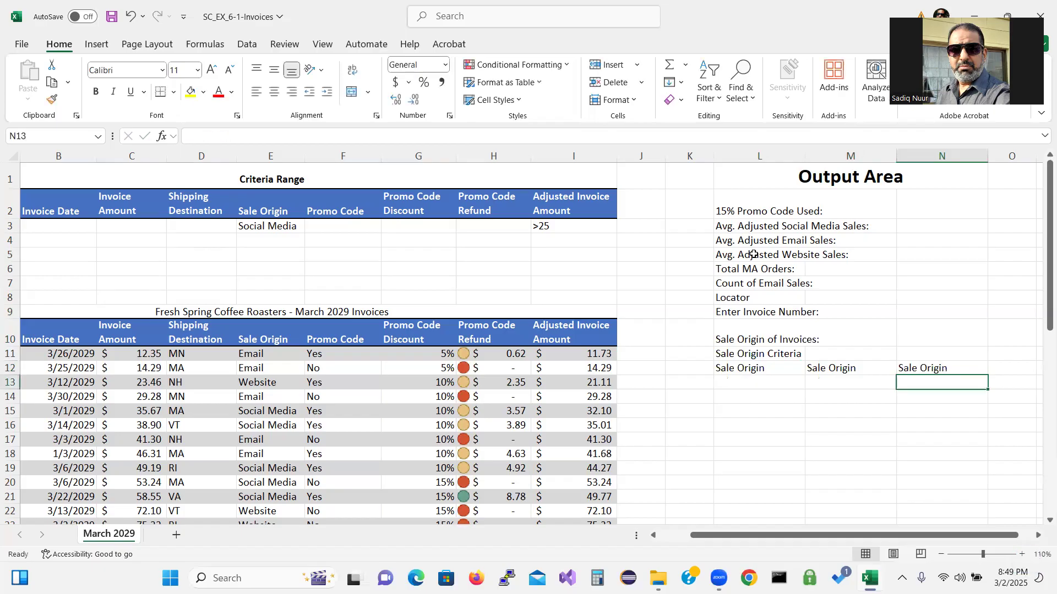
Step: Fill in the criteria values under the headings: "Website" in N13, "Social Media" in M13 and "Email" in L13
{"action": "type", "text": "Websi"}
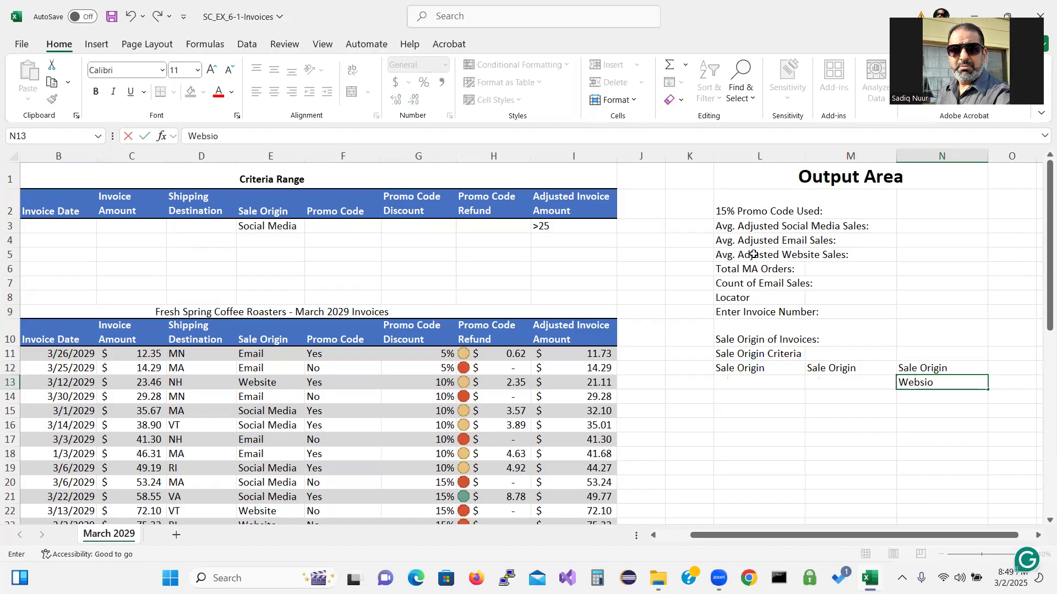
{"action": "type", "text": "te"}
{"action": "key", "text": "Left"}
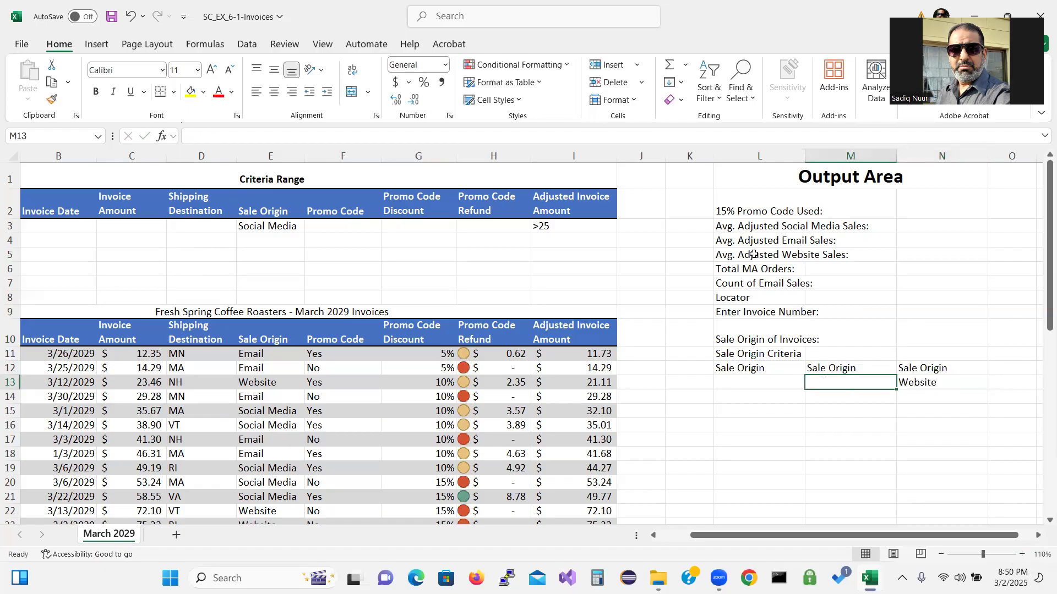
{"action": "type", "text": "Social Media"}
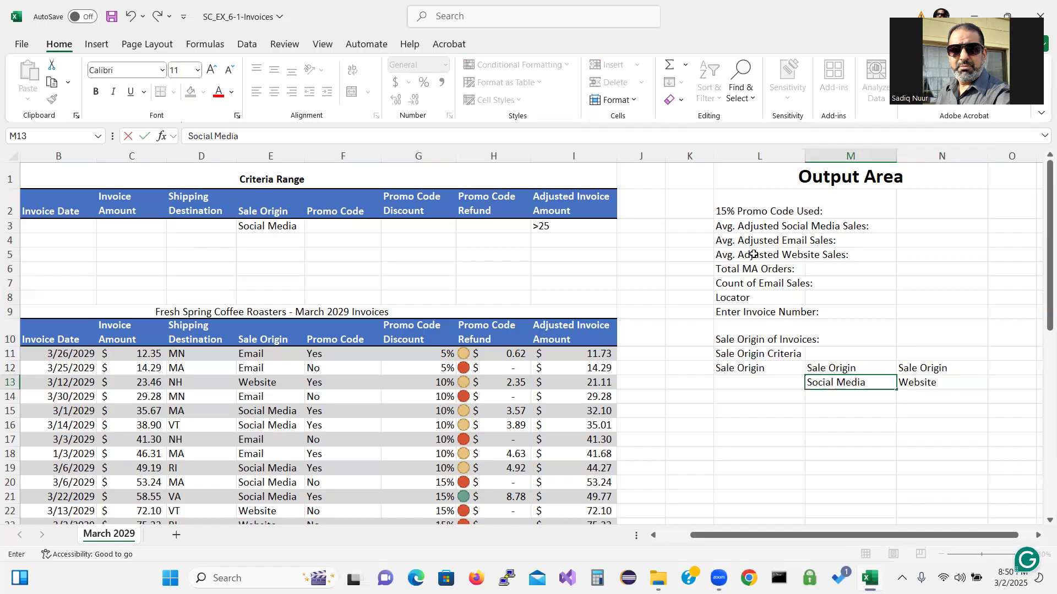
{"action": "key", "text": "Left"}
{"action": "type", "text": "Email"}
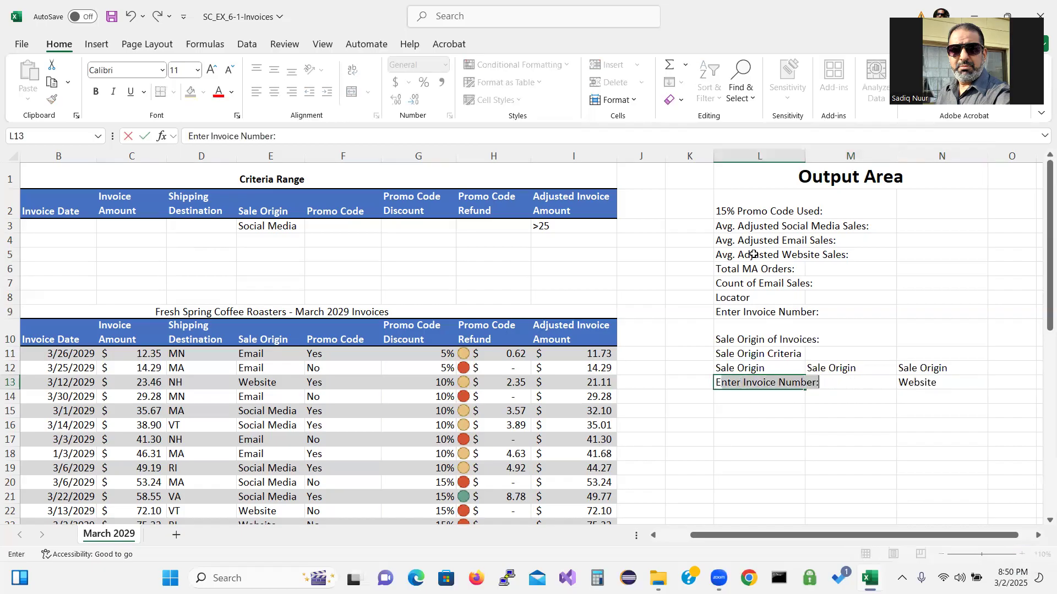
{"action": "key", "text": "Return"}
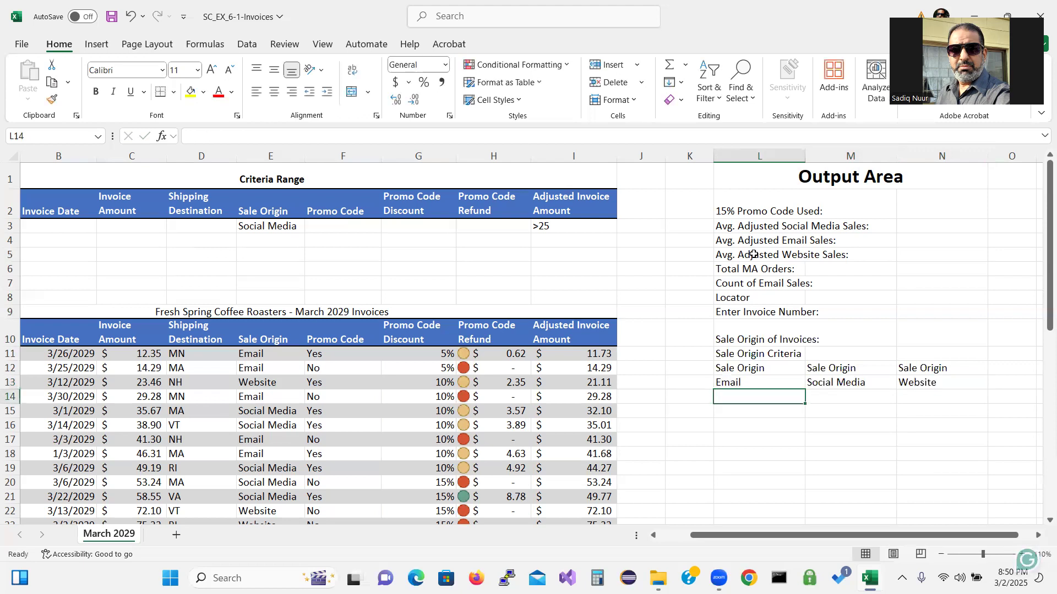
Step: Select the range L11:N11 containing the "Sale Origin Criteria" label
{"action": "left_click_drag", "start_coordinate": [753, 356], "coordinate": [912, 359]}
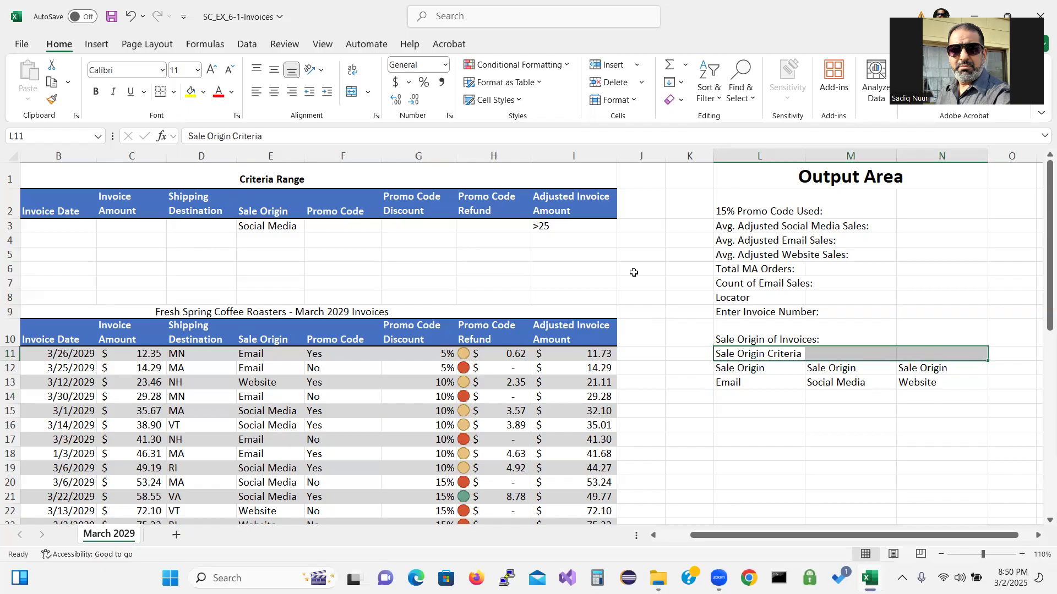
Step: Make the "Sale Origin Criteria" heading bold and center it across L11:N11 with Center Across Selection
{"action": "left_click", "coordinate": [97, 93]}
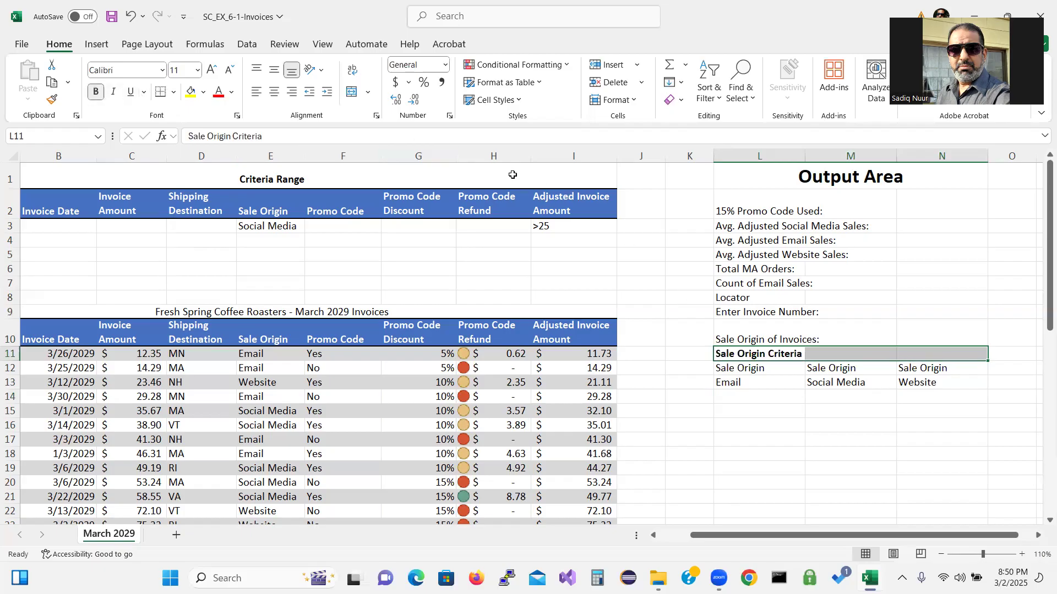
{"action": "left_click", "coordinate": [375, 117]}
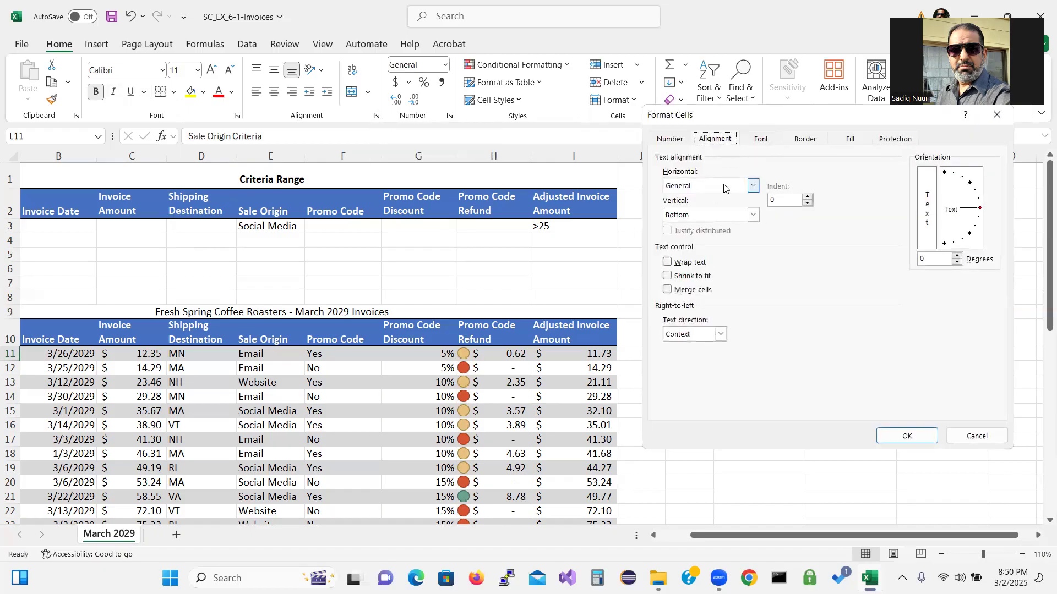
{"action": "left_click", "coordinate": [752, 186]}
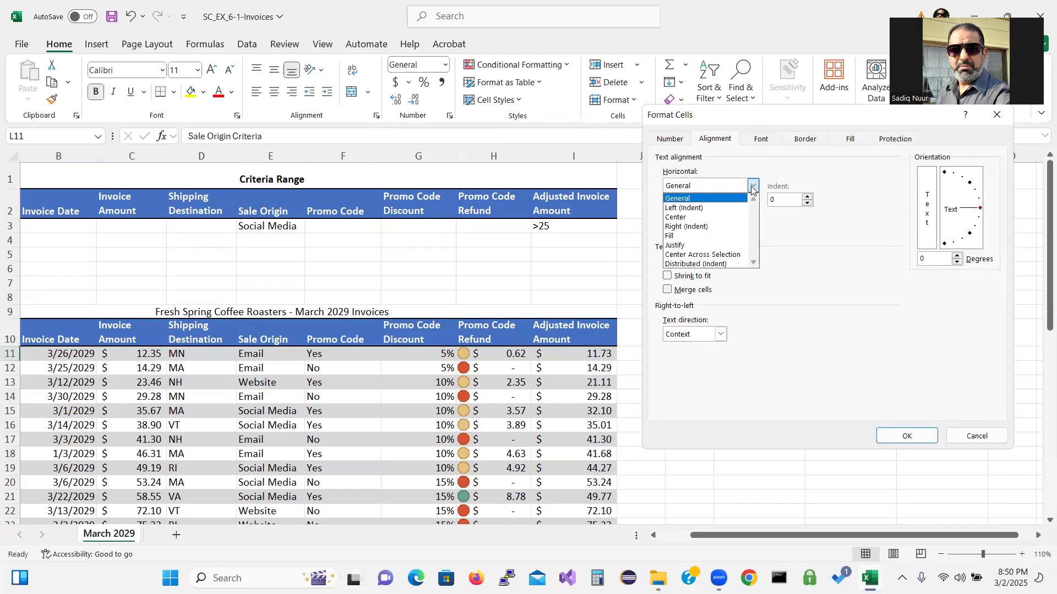
{"action": "left_click", "coordinate": [733, 255]}
{"action": "left_click", "coordinate": [908, 436]}
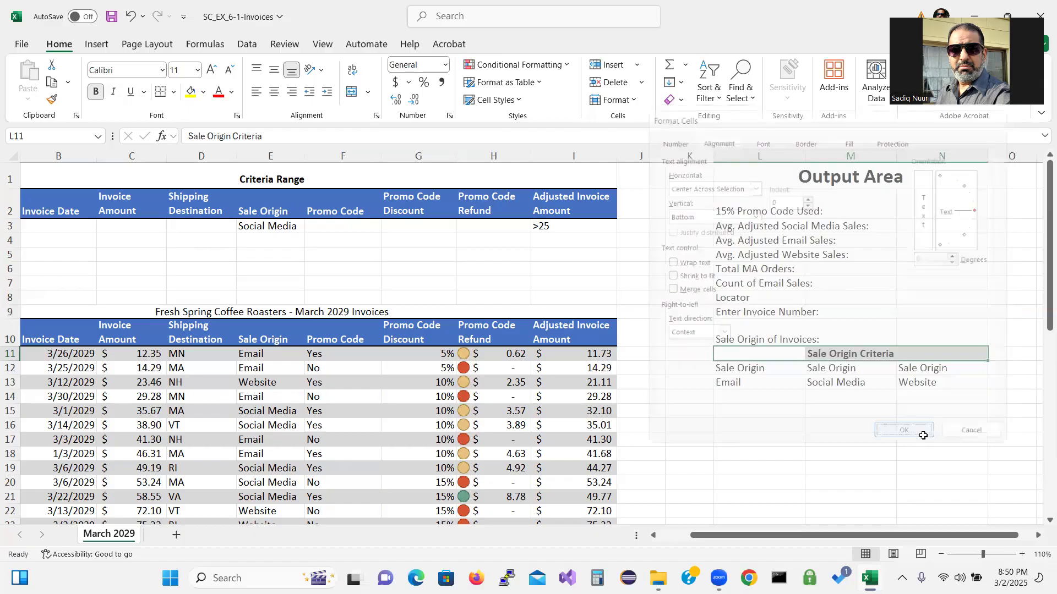
Step: Center the "Locator" heading across L8:N8 with Center Across Selection and make it bold
{"action": "left_click_drag", "start_coordinate": [729, 296], "coordinate": [941, 292]}
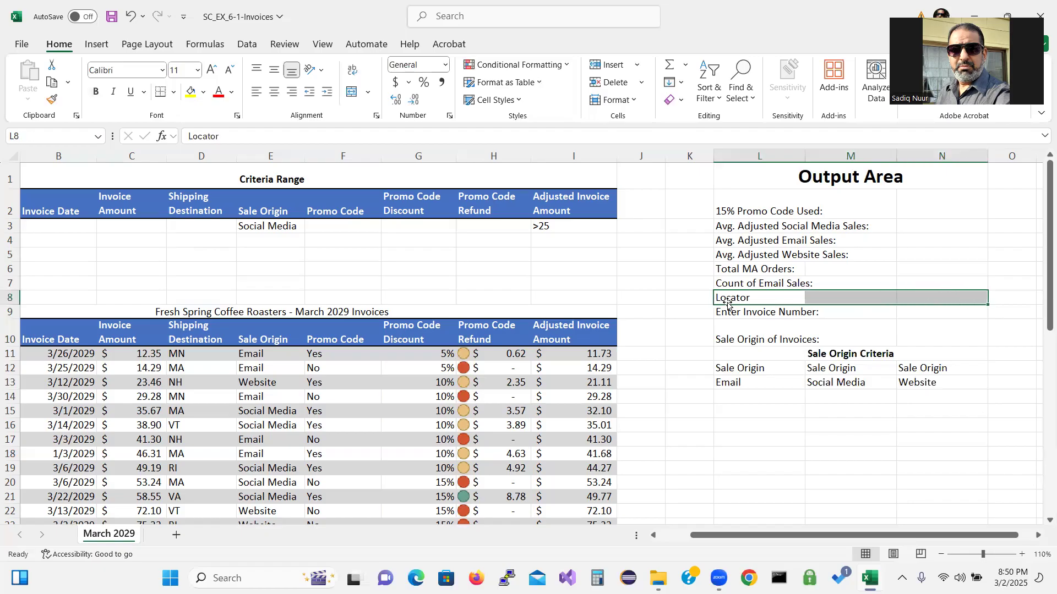
{"action": "left_click", "coordinate": [376, 116]}
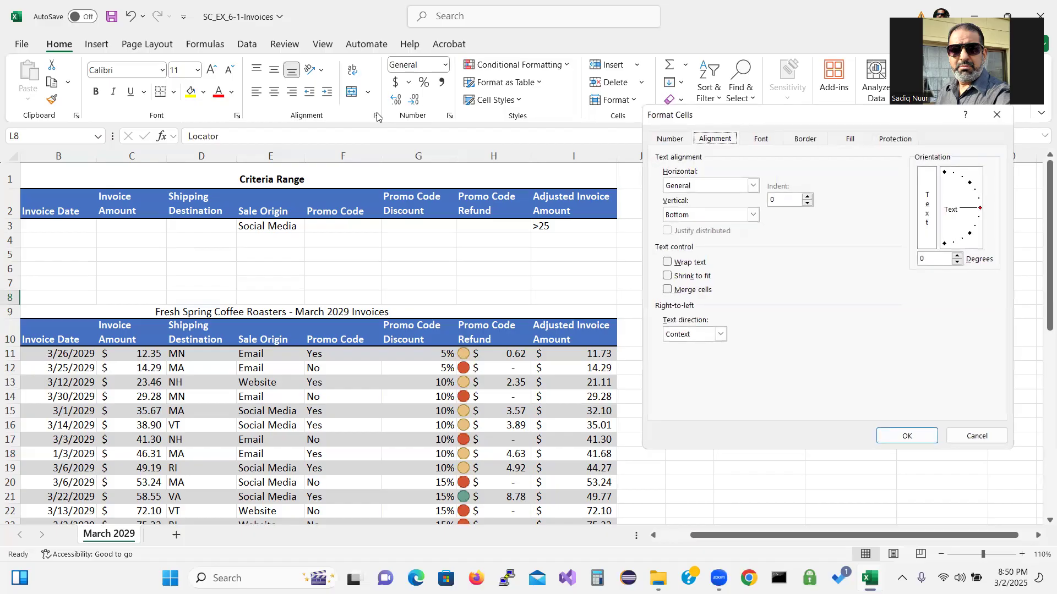
{"action": "left_click", "coordinate": [752, 186]}
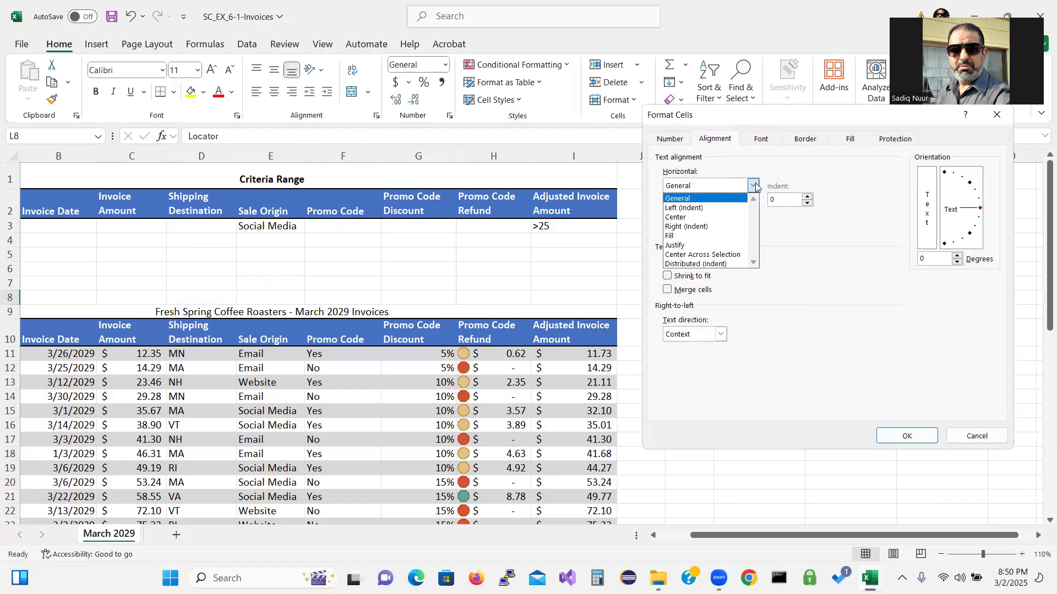
{"action": "left_click", "coordinate": [732, 255]}
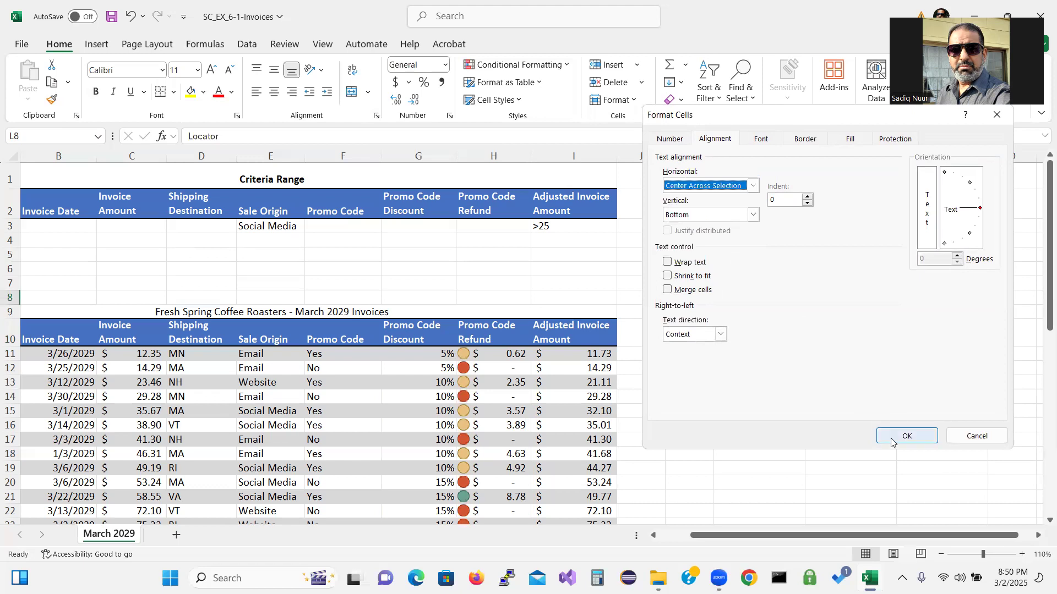
{"action": "left_click", "coordinate": [907, 436]}
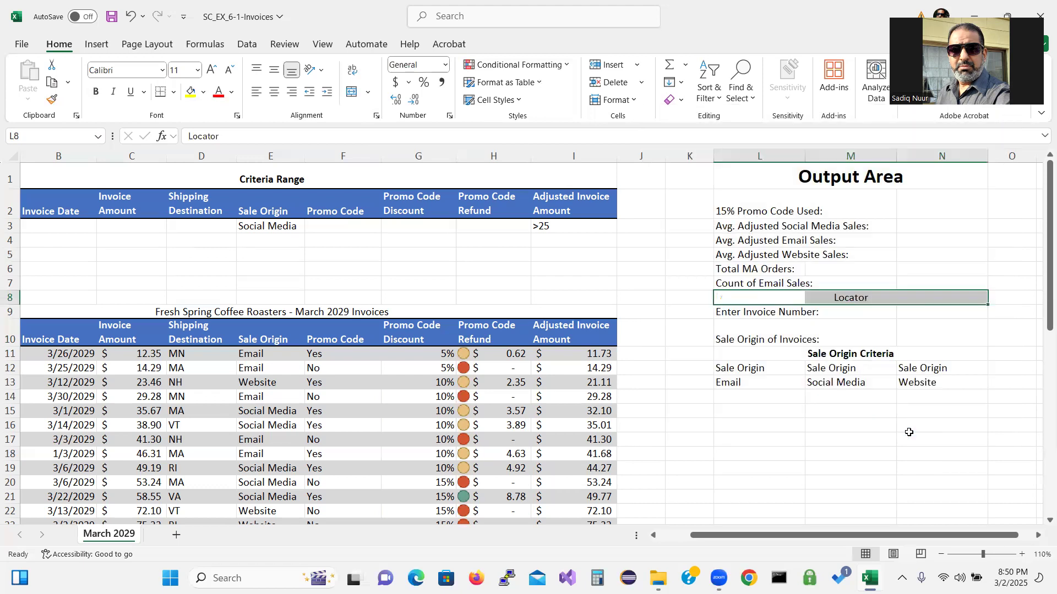
{"action": "left_click", "coordinate": [99, 93]}
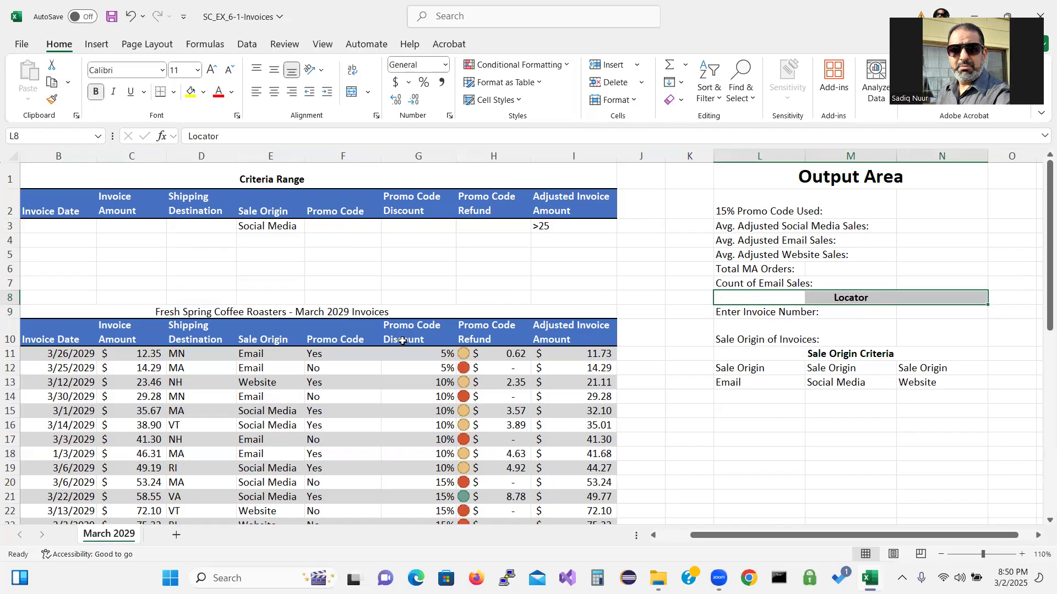
{"action": "left_click", "coordinate": [721, 471]}
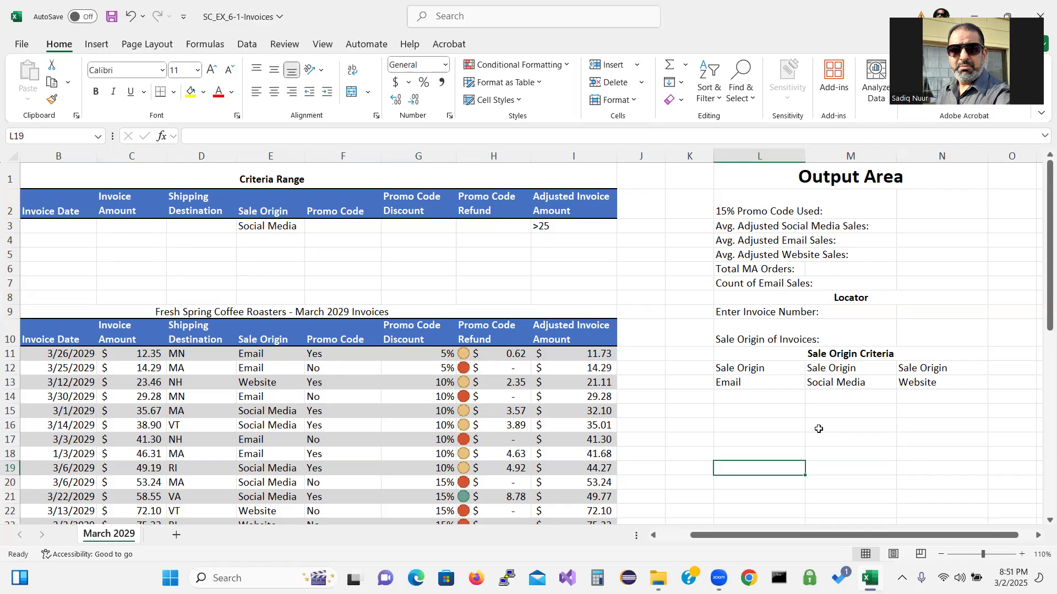
Step: Start a DCOUNT formula in N2 for 15% Promo Code Used, with the Invoices headers and data from Invoice Date to Adjusted Invoice Amount as database
{"action": "left_click", "coordinate": [935, 205]}
{"action": "right_click", "coordinate": [935, 206]}
{"action": "left_click", "coordinate": [935, 205]}
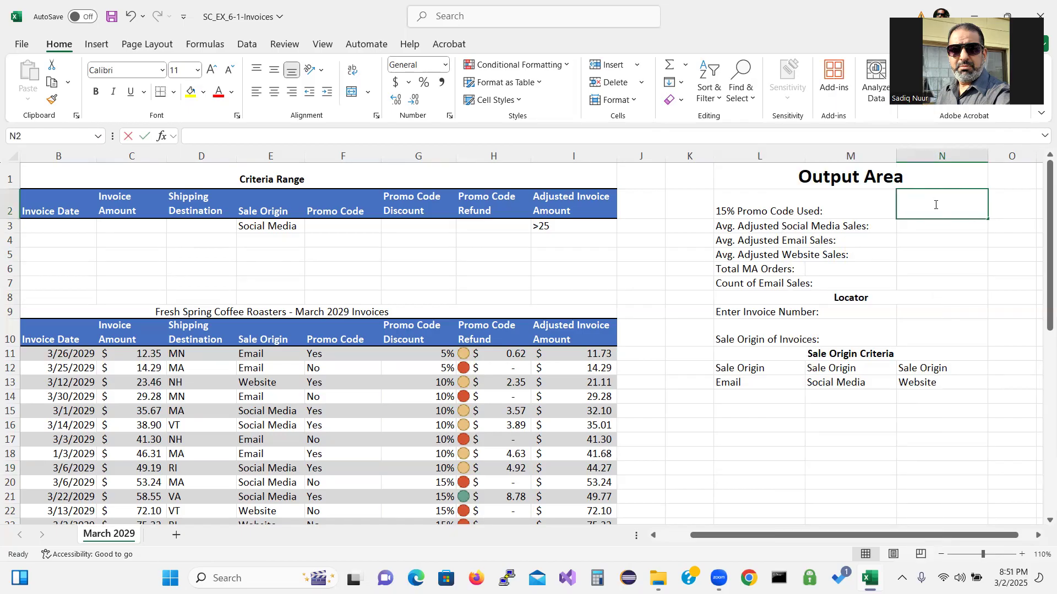
{"action": "type", "text": "=d"}
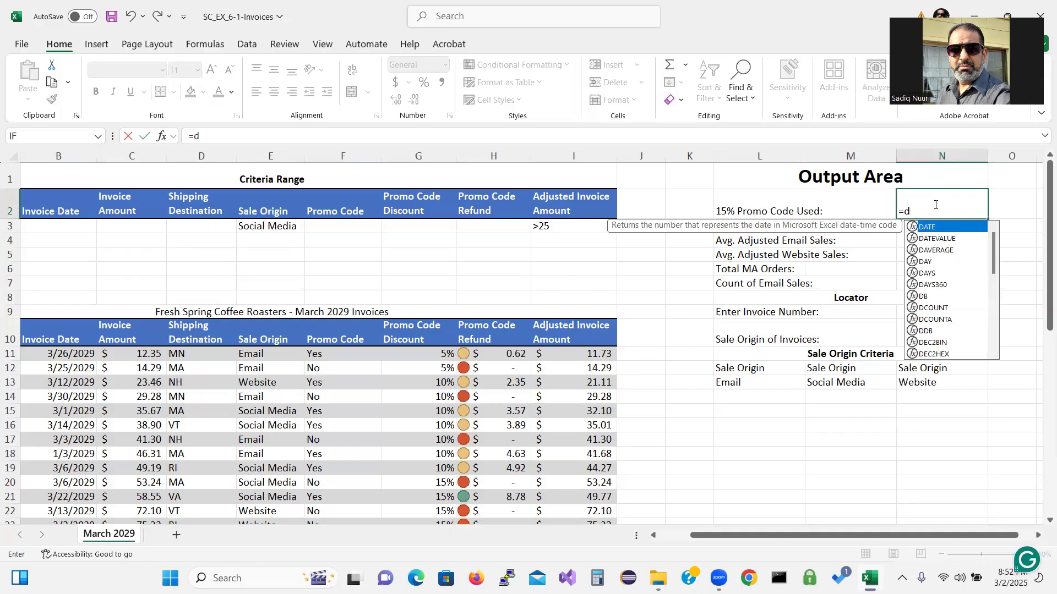
{"action": "type", "text": "c"}
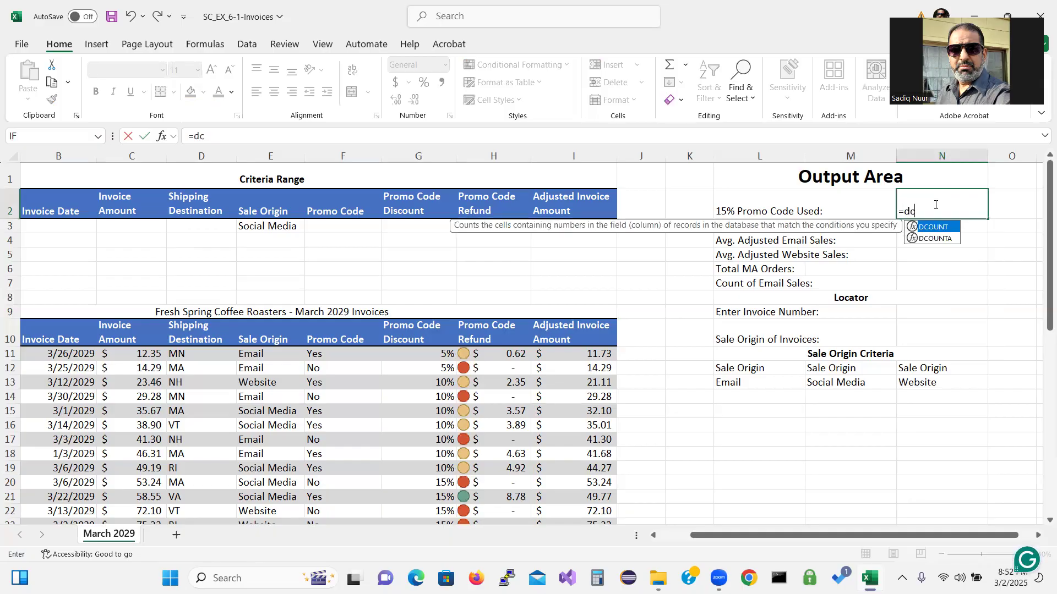
{"action": "double_click", "coordinate": [940, 232]}
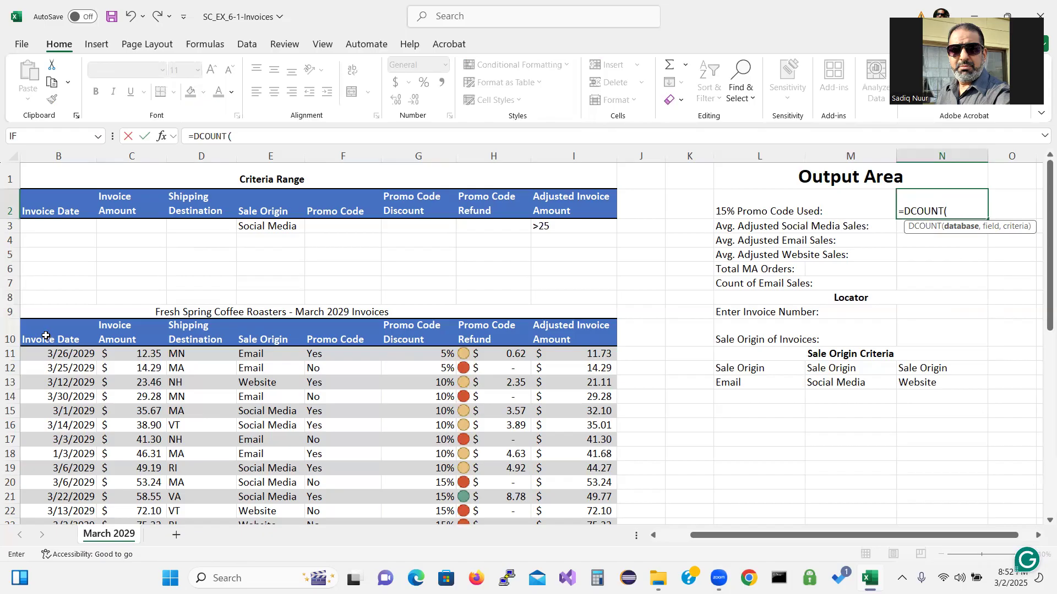
{"action": "left_click_drag", "start_coordinate": [45, 336], "coordinate": [571, 480]}
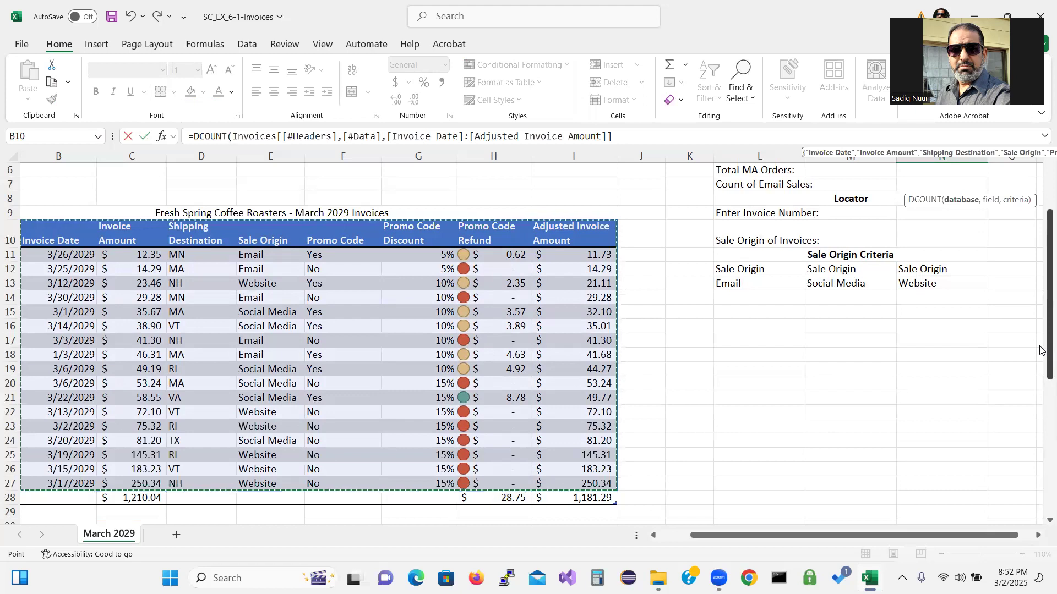
{"action": "scroll", "coordinate": [1040, 260], "scroll_direction": "up", "scroll_amount": 2}
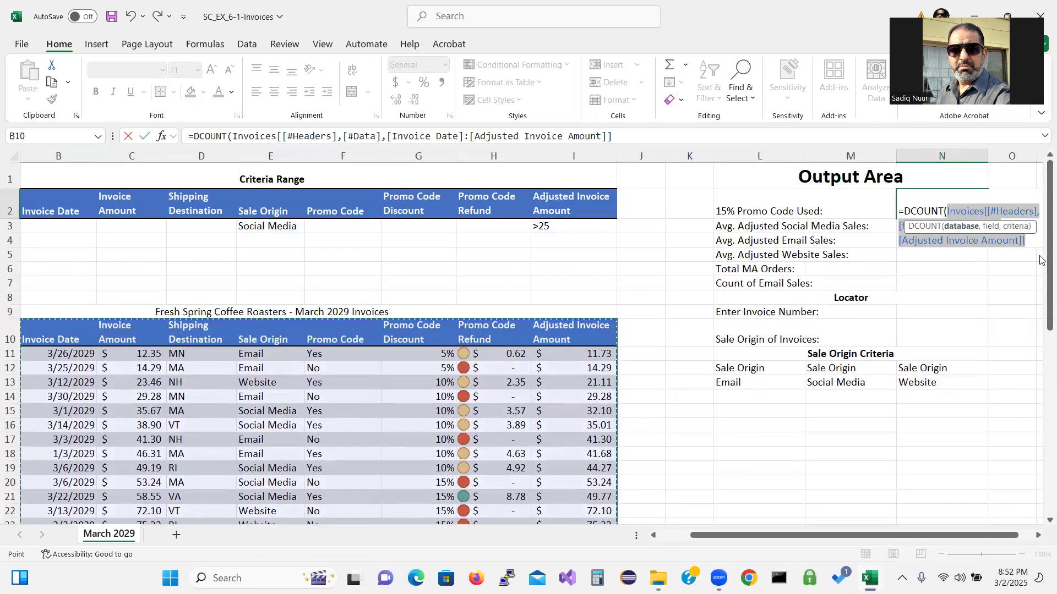
Step: Complete the DCOUNT formula in N2 with "Promo Code Discount" as the field and B32:B33 of the Promo Code Table as criteria
{"action": "type", "text": ","}
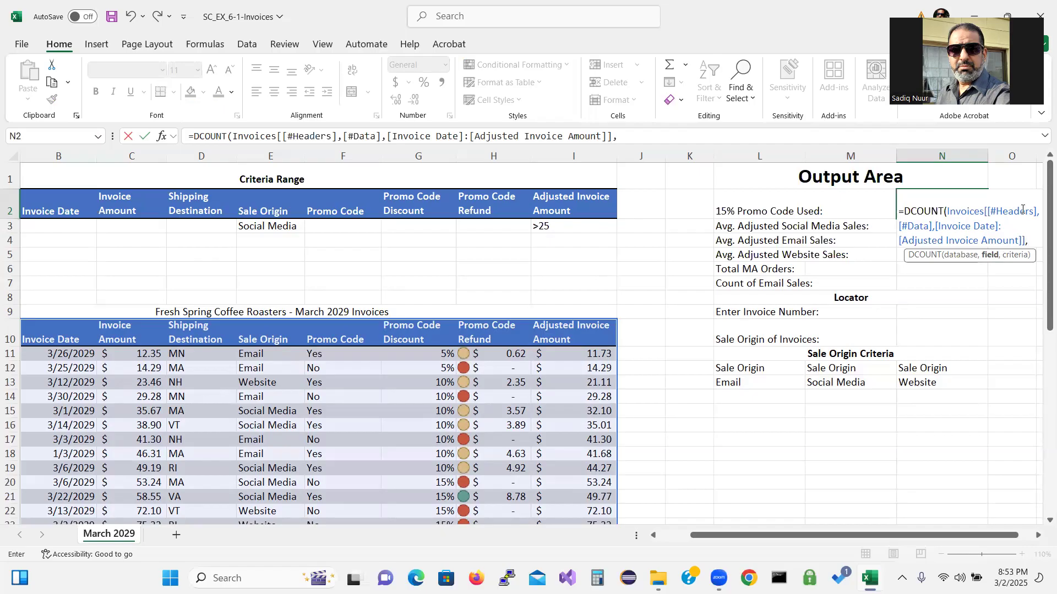
{"action": "type", "text": "\"Promo Code Discount\""}
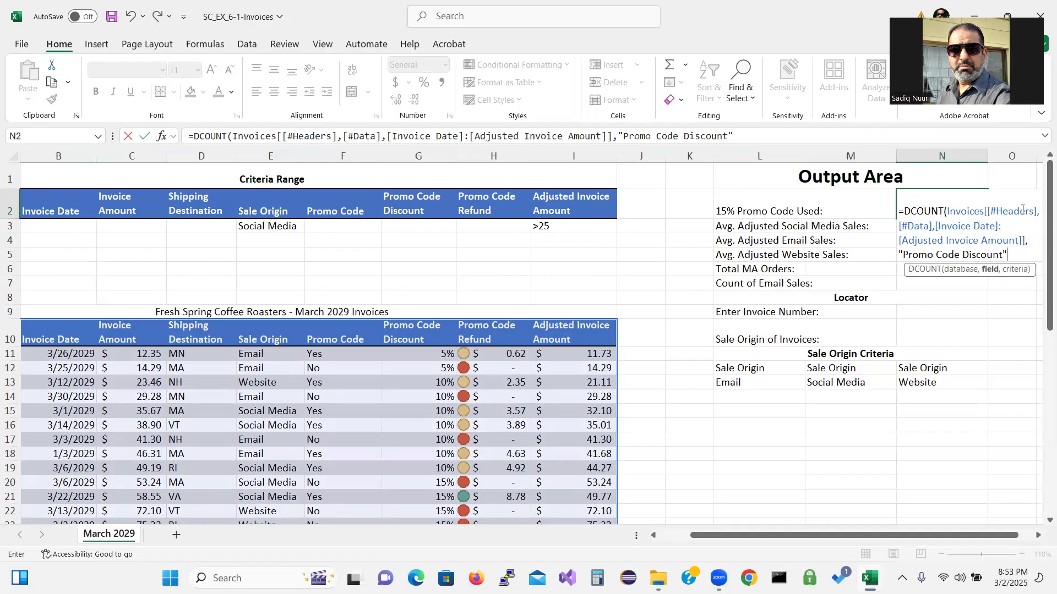
{"action": "type", "text": ","}
{"action": "left_click_drag", "start_coordinate": [1044, 319], "coordinate": [936, 435]}
{"action": "left_click_drag", "start_coordinate": [826, 535], "coordinate": [792, 538]}
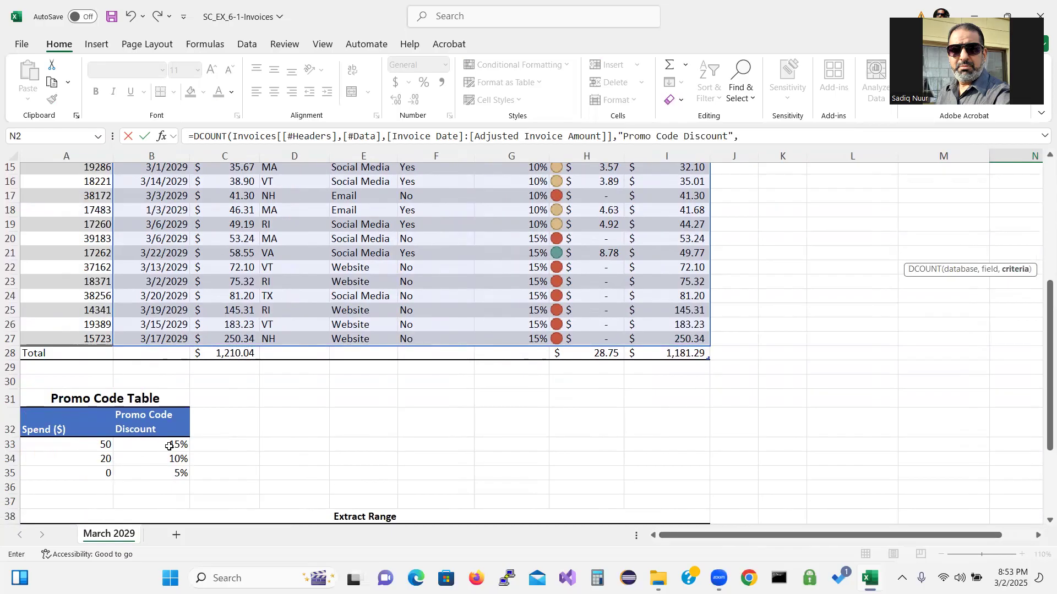
{"action": "left_click_drag", "start_coordinate": [170, 432], "coordinate": [169, 451]}
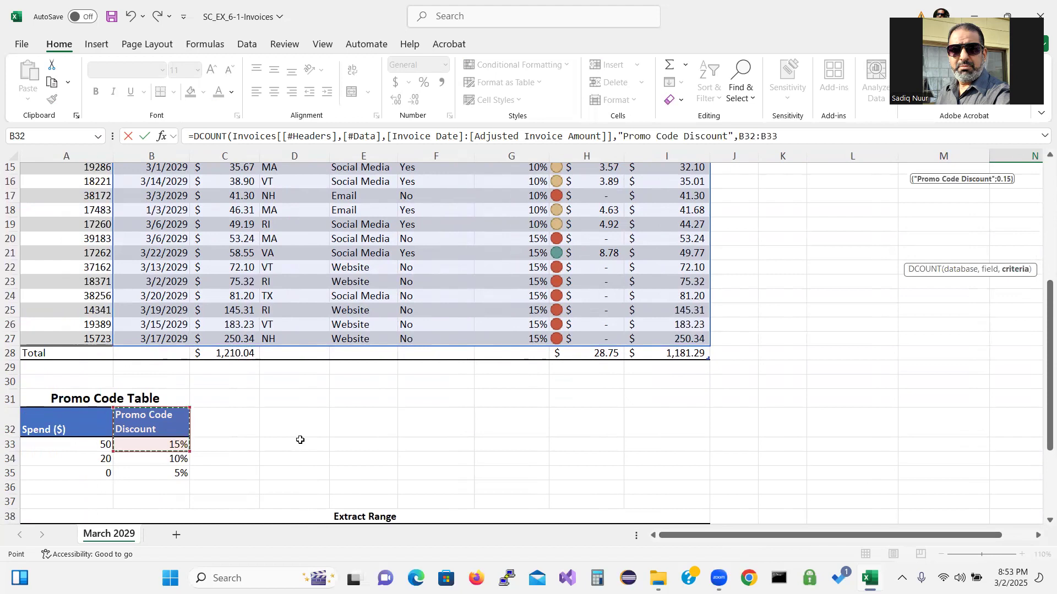
{"action": "left_click_drag", "start_coordinate": [1049, 396], "coordinate": [1049, 279]}
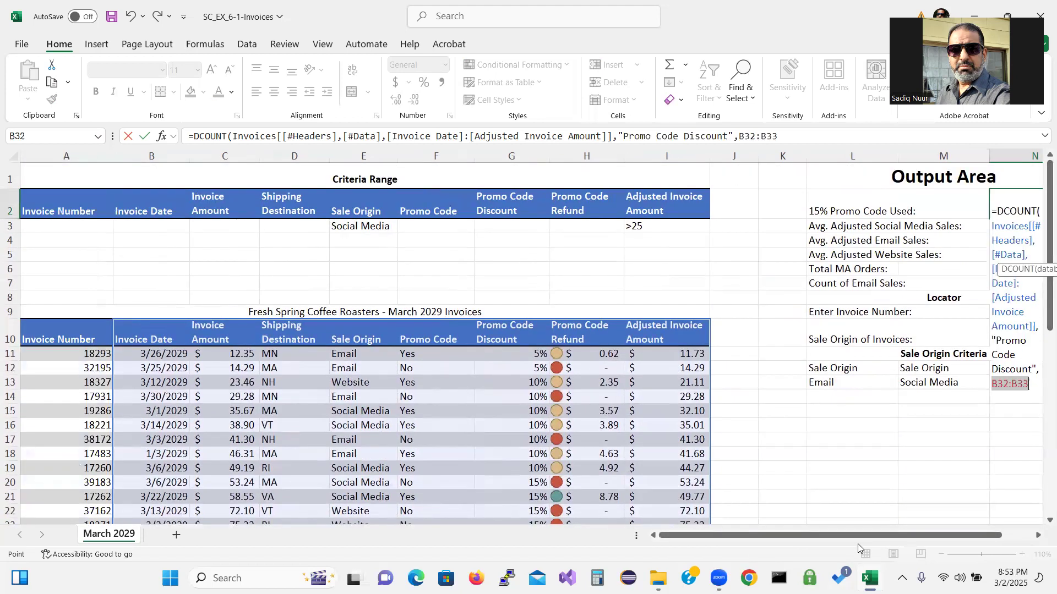
{"action": "left_click_drag", "start_coordinate": [889, 535], "coordinate": [945, 527]}
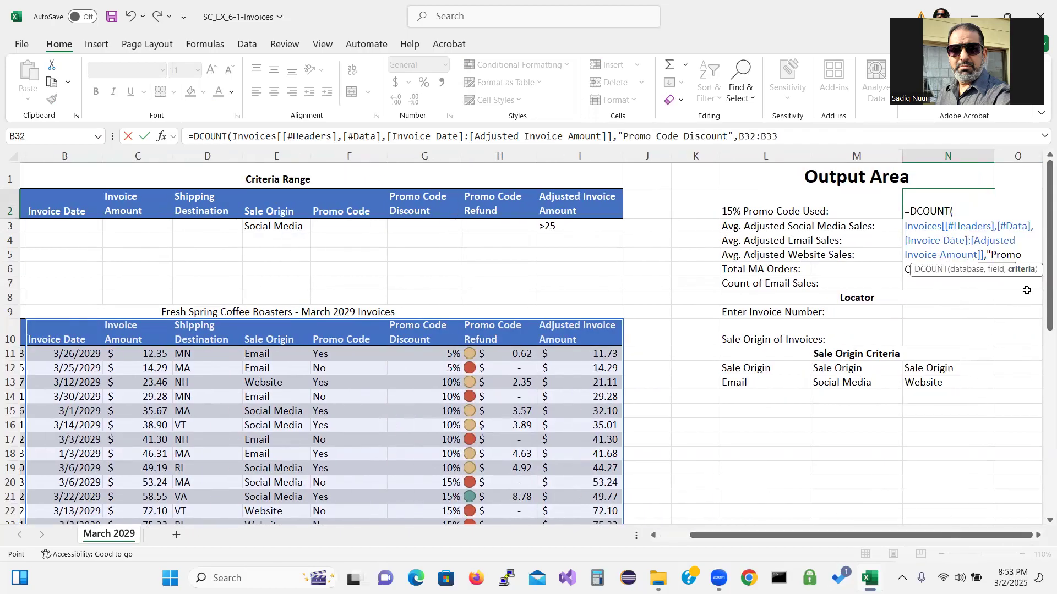
{"action": "type", "text": ")"}
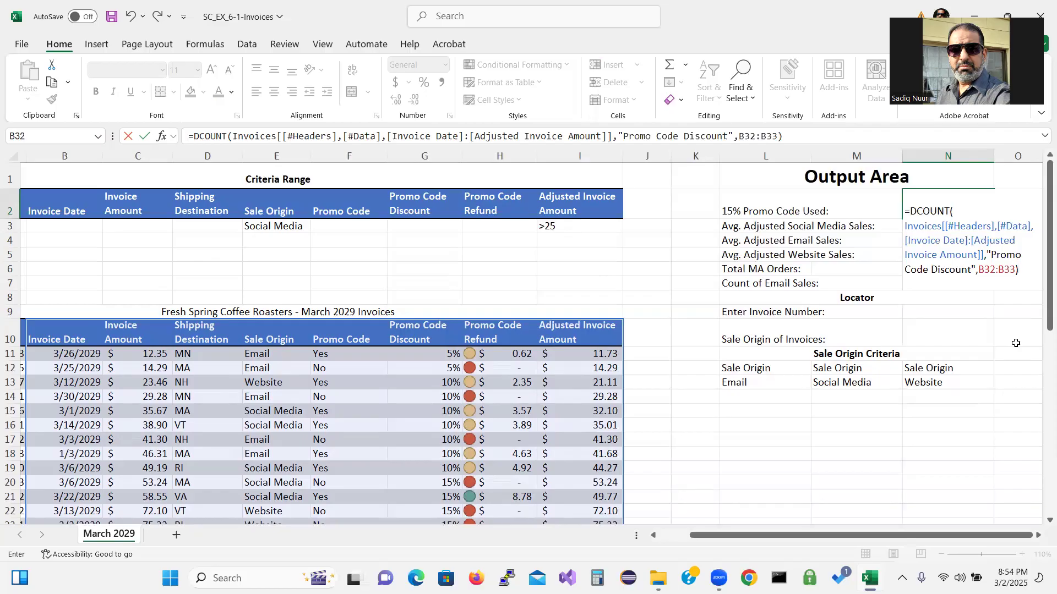
{"action": "key", "text": "Return"}
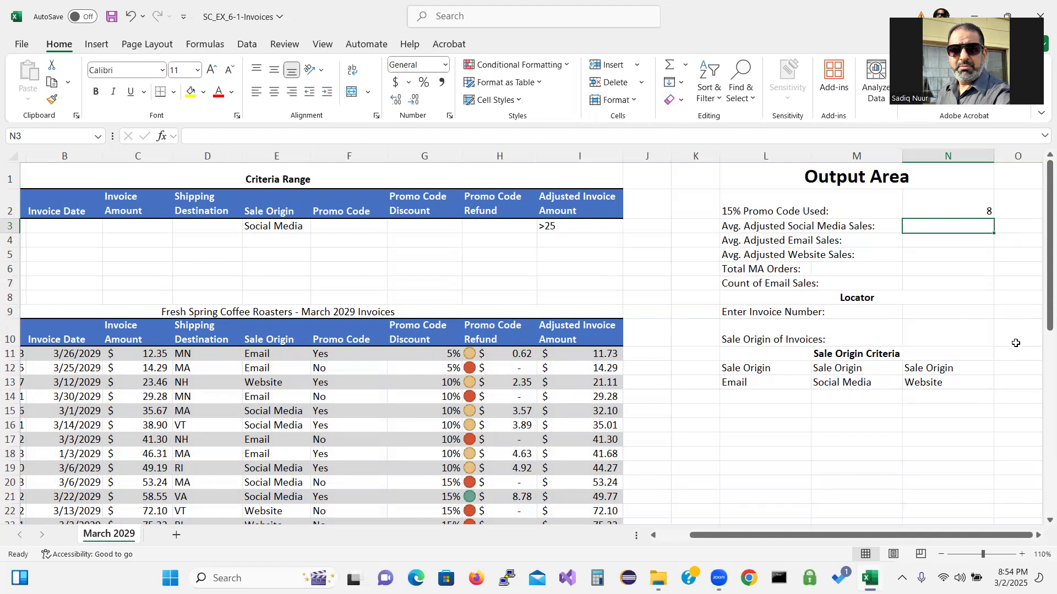
Step: Start a DAVERAGE formula in N3 for Avg. Adjusted Social Media Sales, using the whole Invoices table's headers and data as database
{"action": "type", "text": "="}
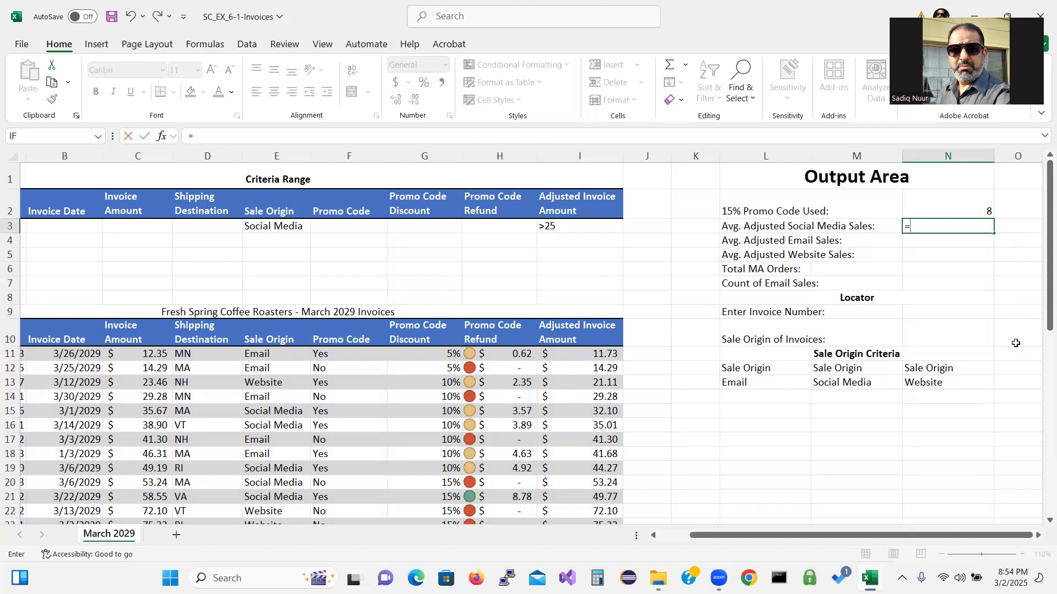
{"action": "type", "text": "s"}
{"action": "key", "text": "BackSpace"}
{"action": "type", "text": "da"}
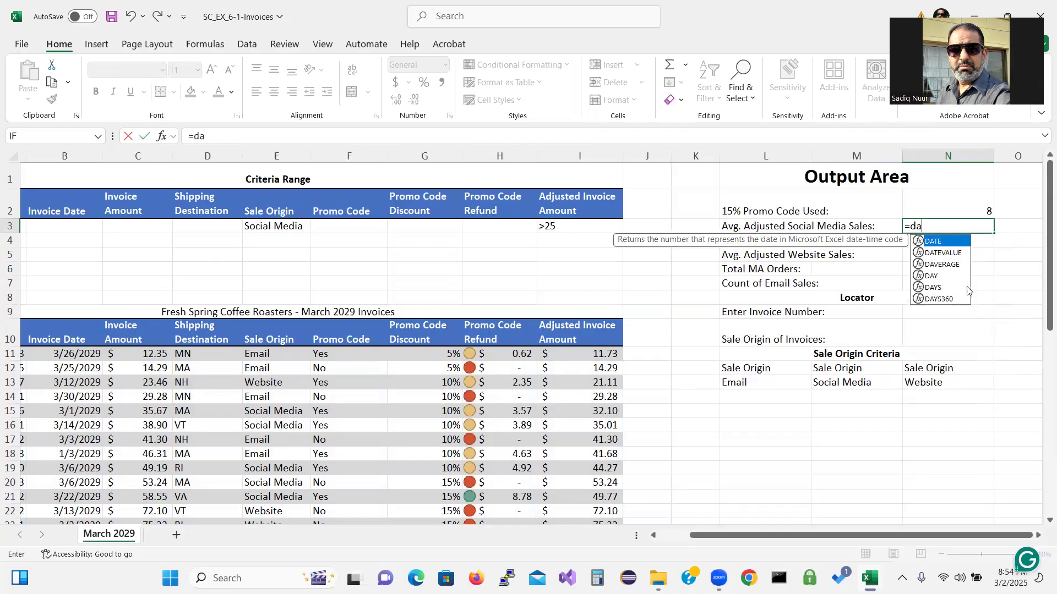
{"action": "double_click", "coordinate": [942, 265]}
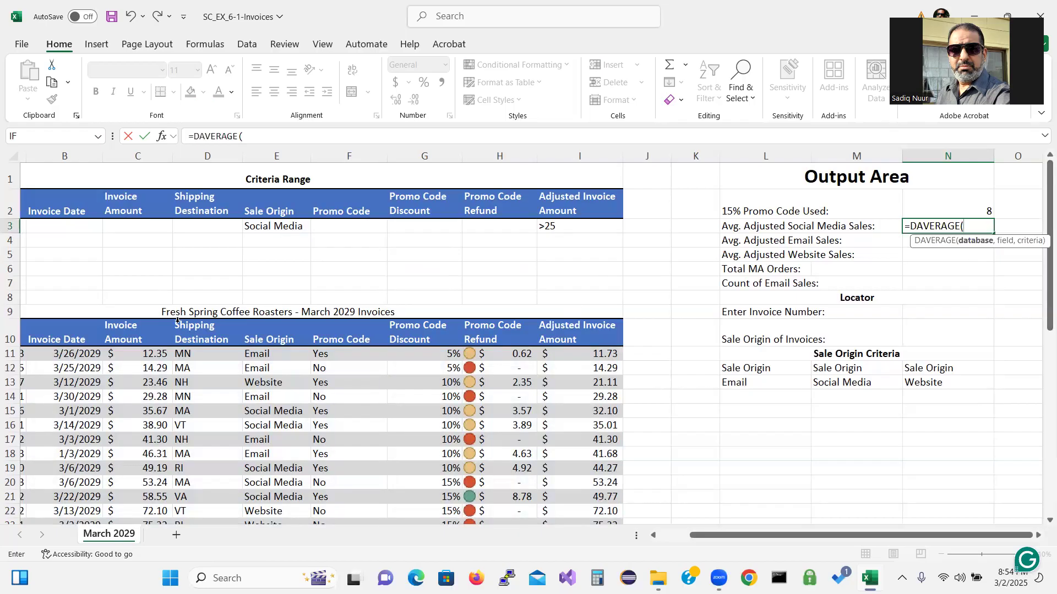
{"action": "left_click_drag", "start_coordinate": [787, 535], "coordinate": [756, 535]}
{"action": "left_click_drag", "start_coordinate": [49, 333], "coordinate": [677, 498]}
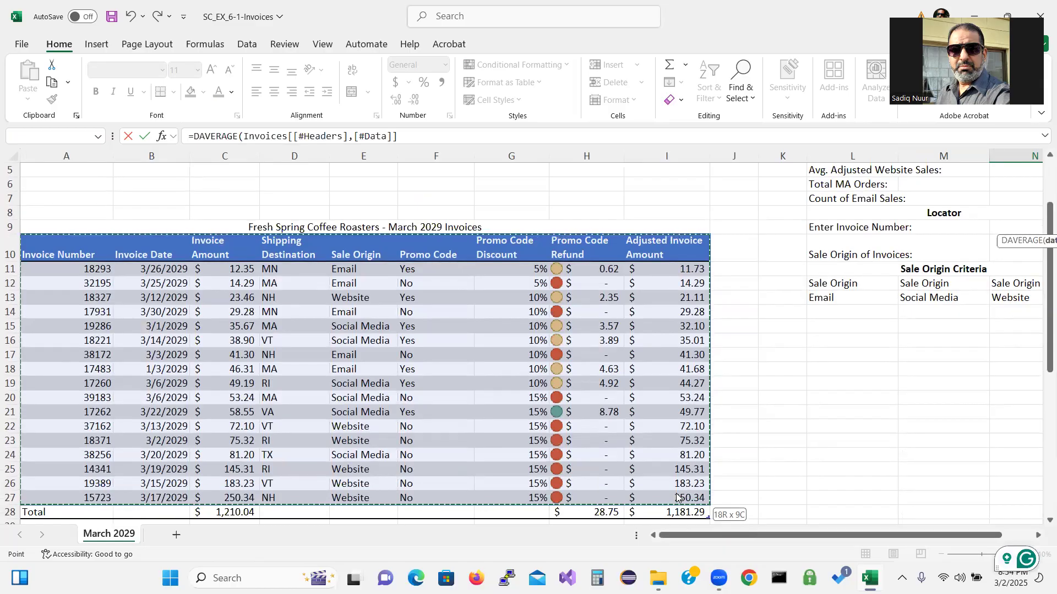
{"action": "left_click_drag", "start_coordinate": [938, 537], "coordinate": [969, 536]}
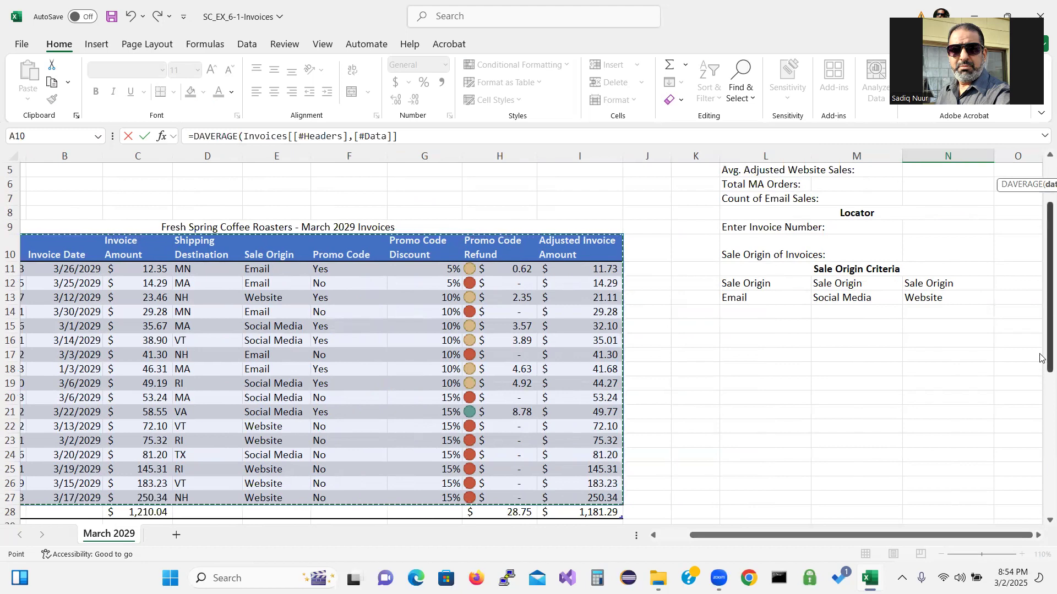
{"action": "scroll", "coordinate": [1040, 269], "scroll_direction": "up", "scroll_amount": 2}
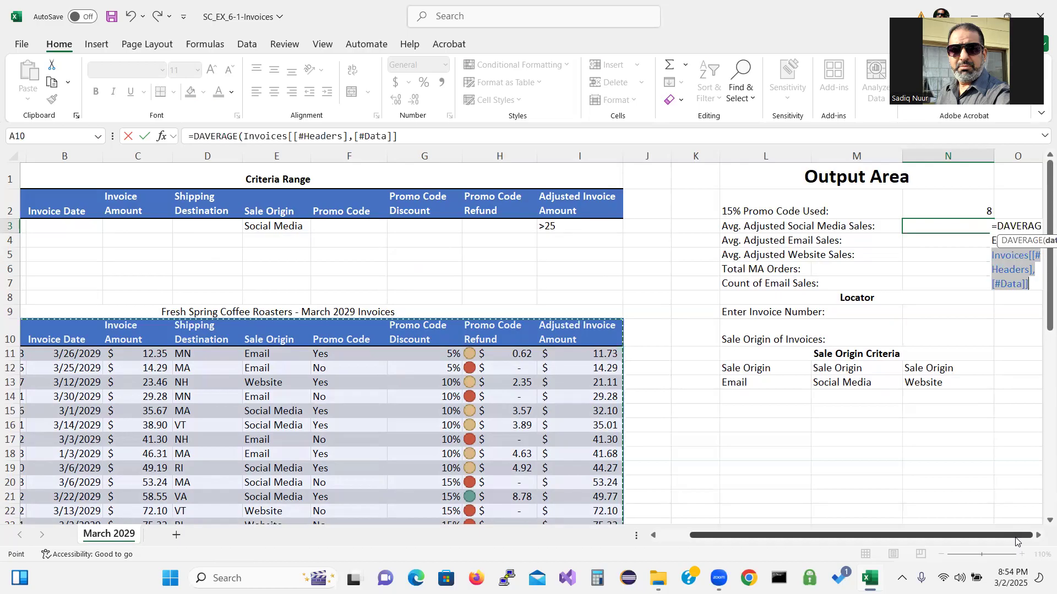
{"action": "type", "text": ","}
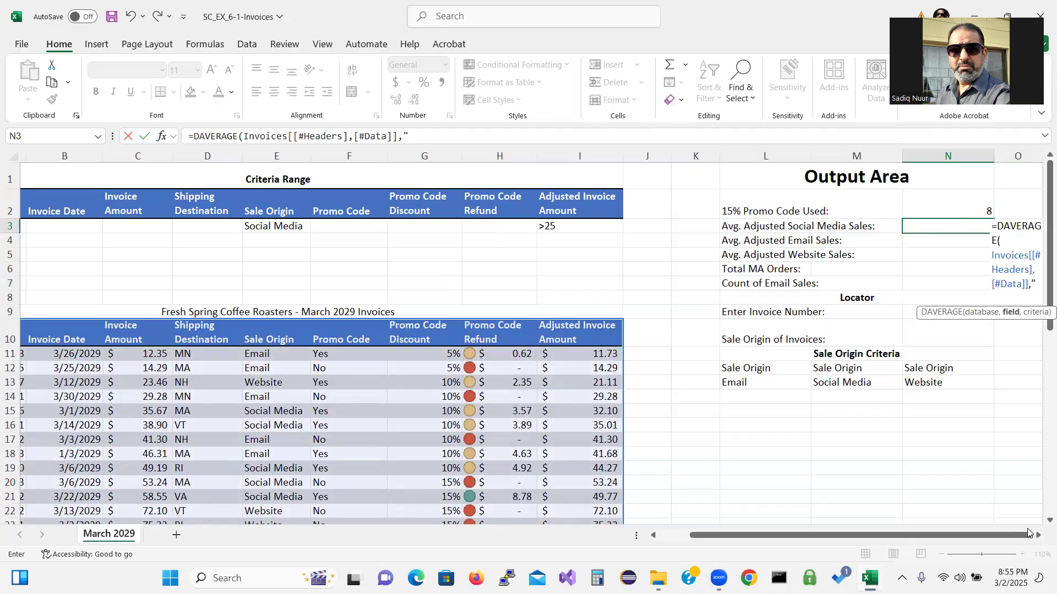
{"action": "type", "text": "Adjusted "}
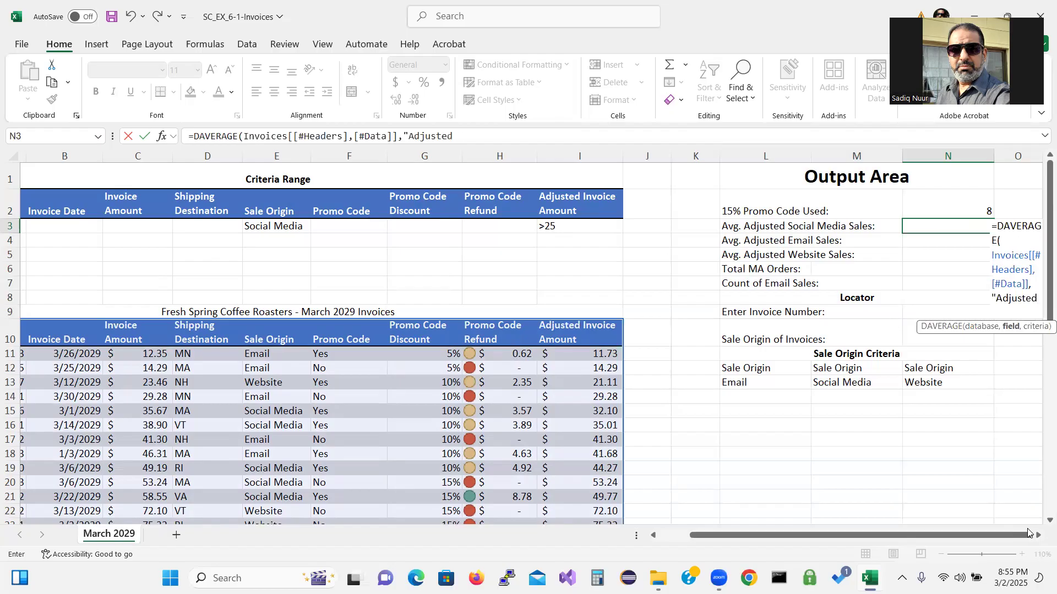
{"action": "type", "text": "Invoice Amount"}
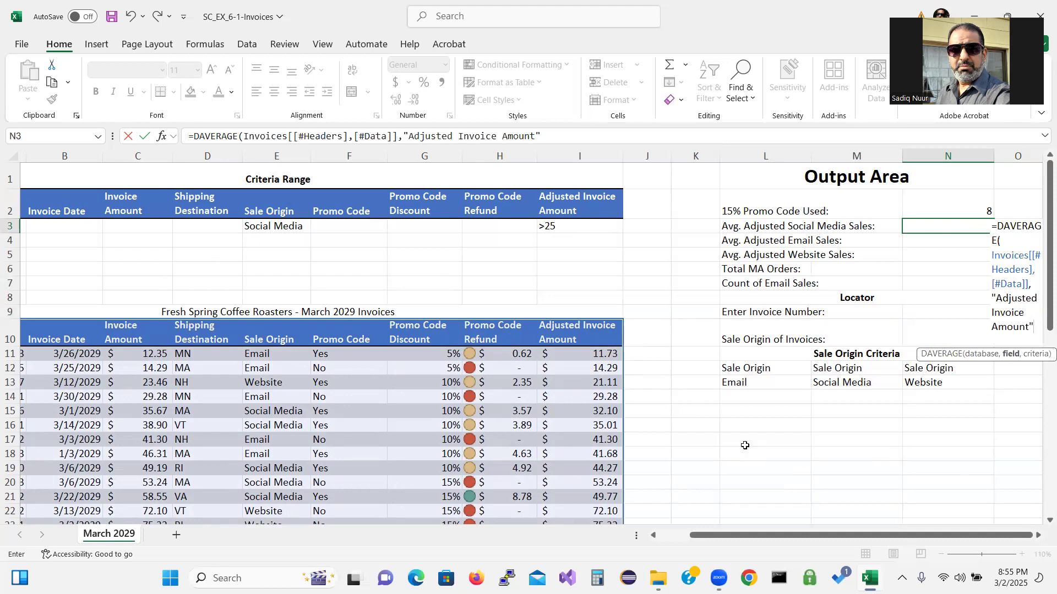
{"action": "type", "text": ","}
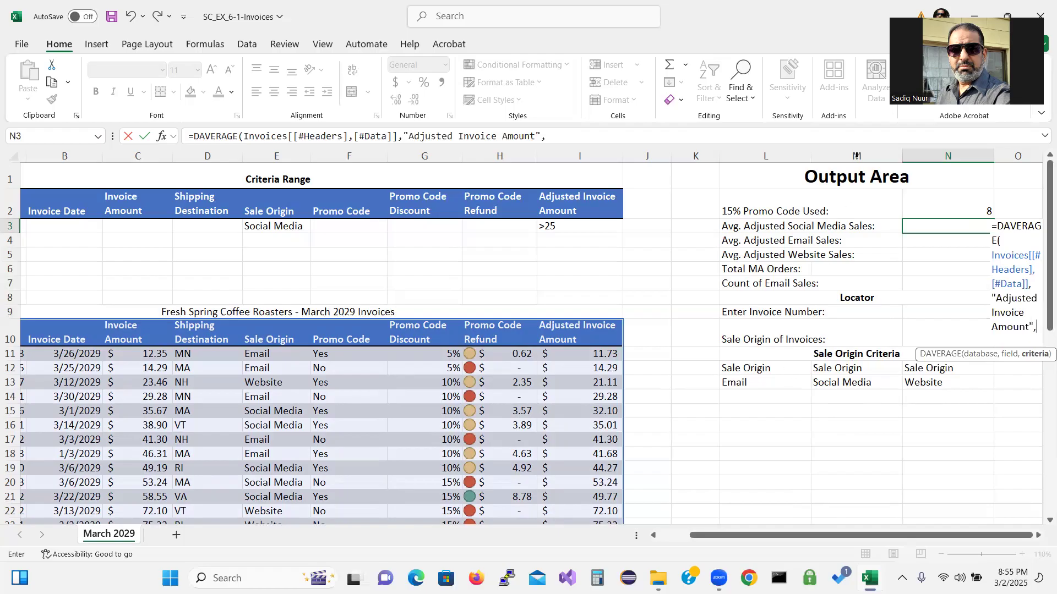
{"action": "left_click", "coordinate": [850, 367]}
{"action": "key", "text": "Left"}
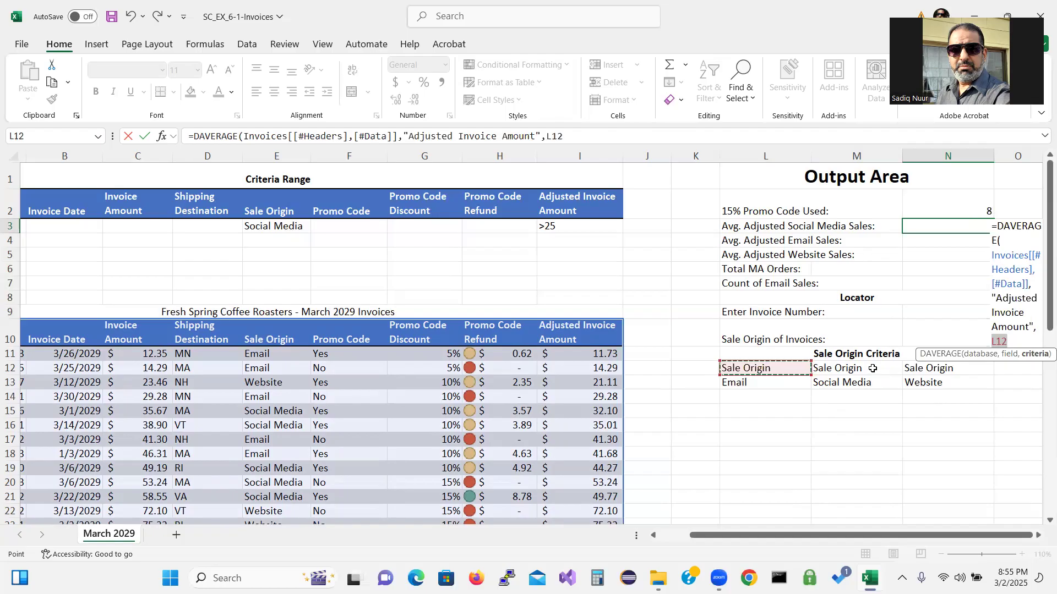
{"action": "key", "text": "Escape"}
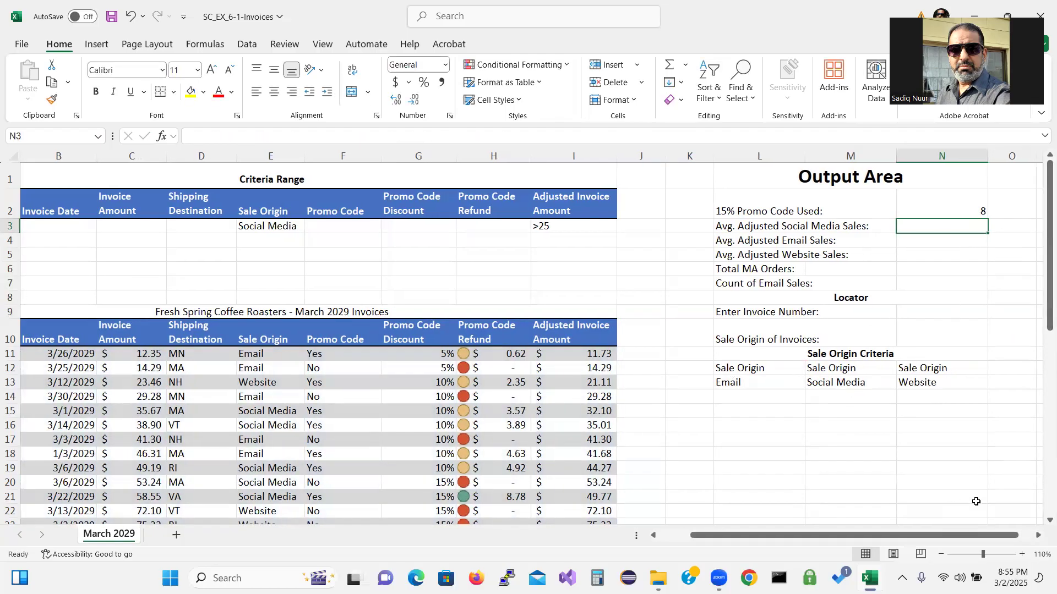
Step: Start the DAVERAGE formula for Avg. Adjusted Social Media Sales again in N3, with the Invoices table's headers and data as the database
{"action": "key", "text": "Right"}
{"action": "key", "text": "Right"}
{"action": "key", "text": "Right"}
{"action": "key", "text": "Right"}
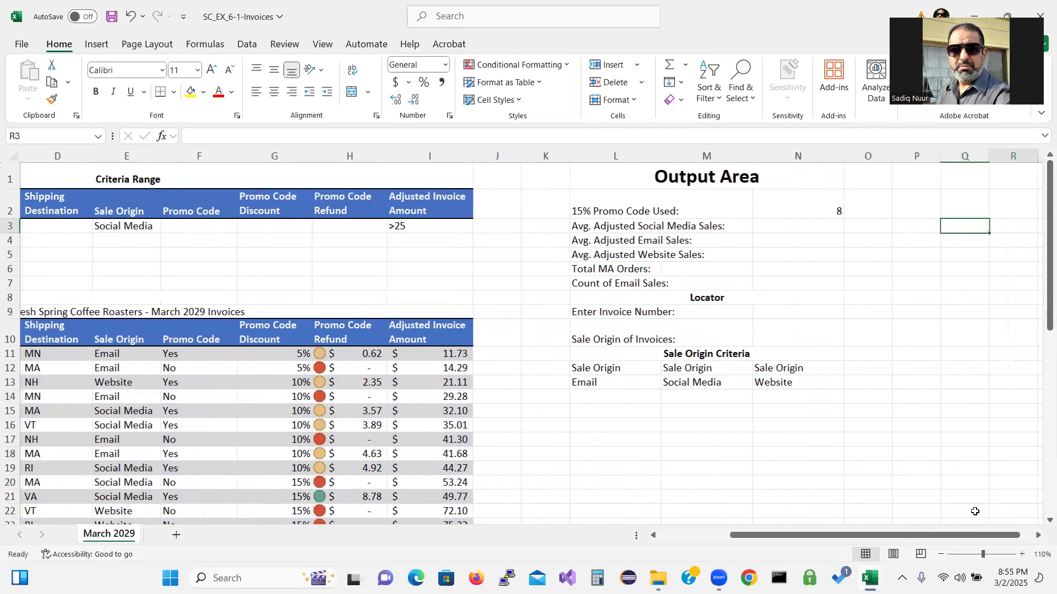
{"action": "left_click", "coordinate": [825, 231]}
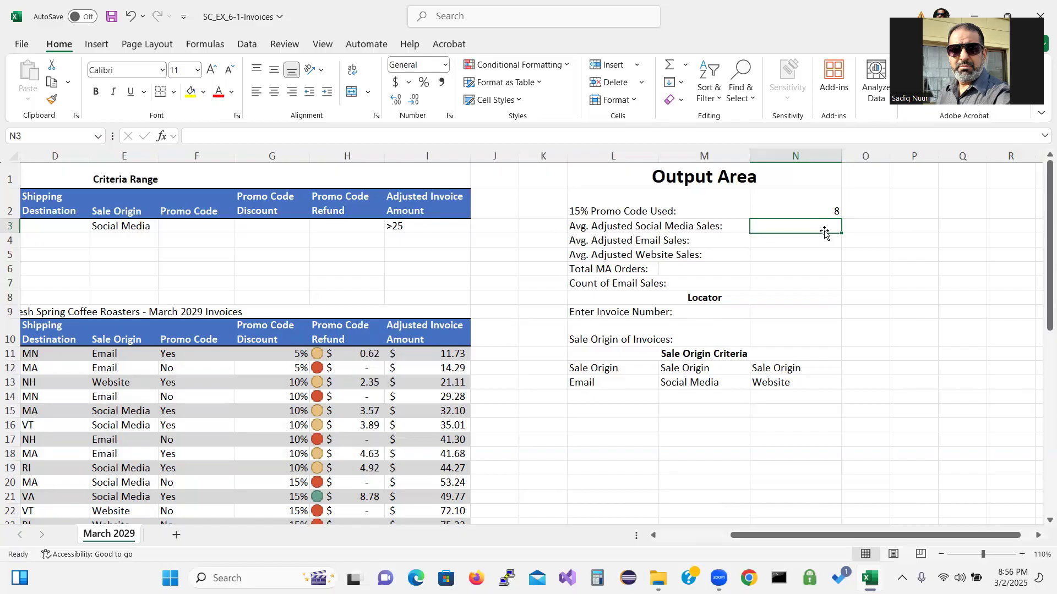
{"action": "type", "text": "=da"}
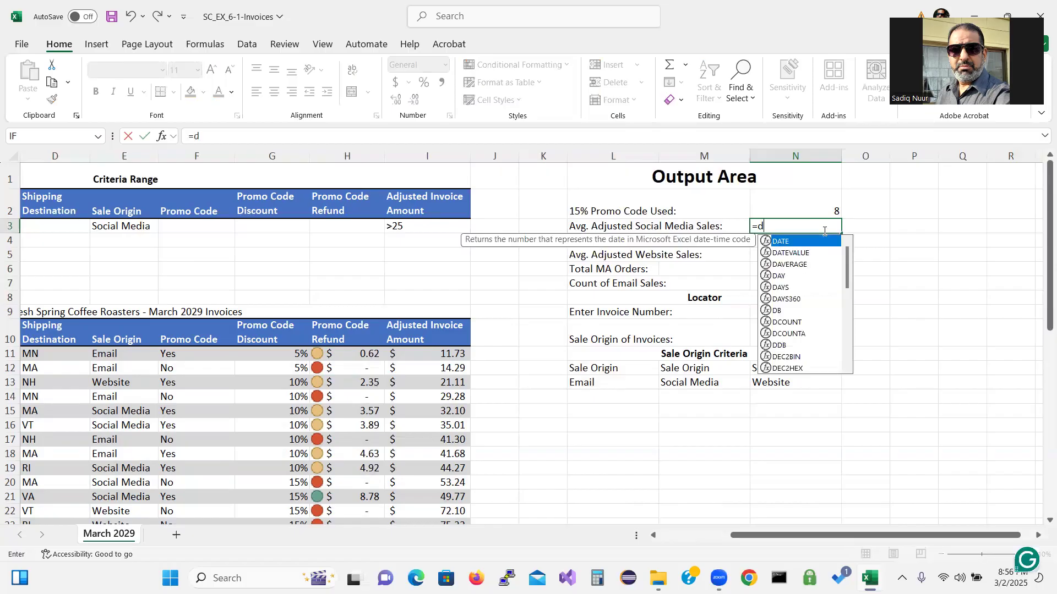
{"action": "double_click", "coordinate": [796, 266]}
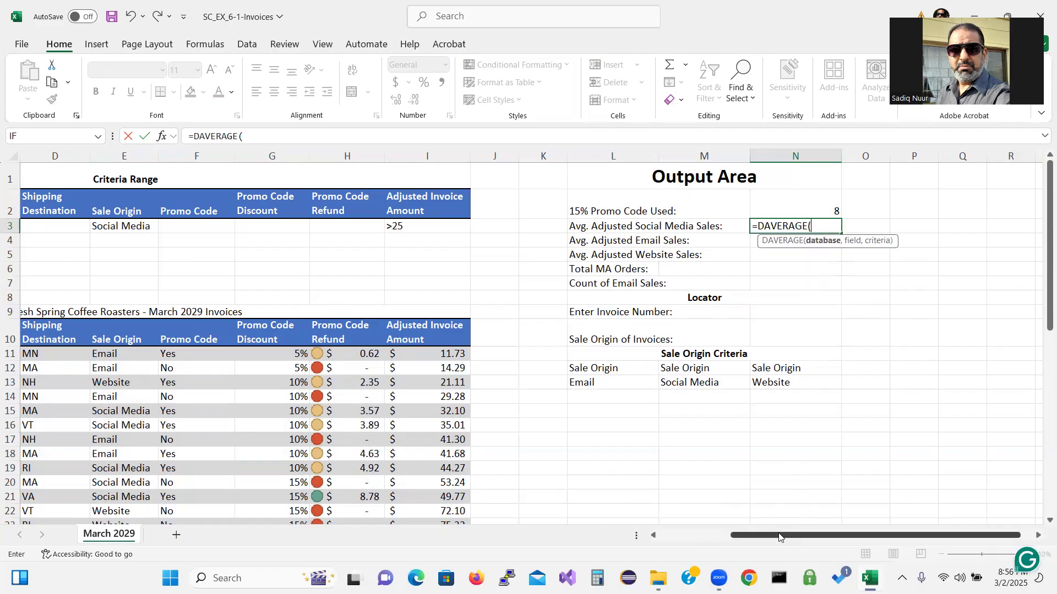
{"action": "left_click_drag", "start_coordinate": [779, 537], "coordinate": [707, 537]}
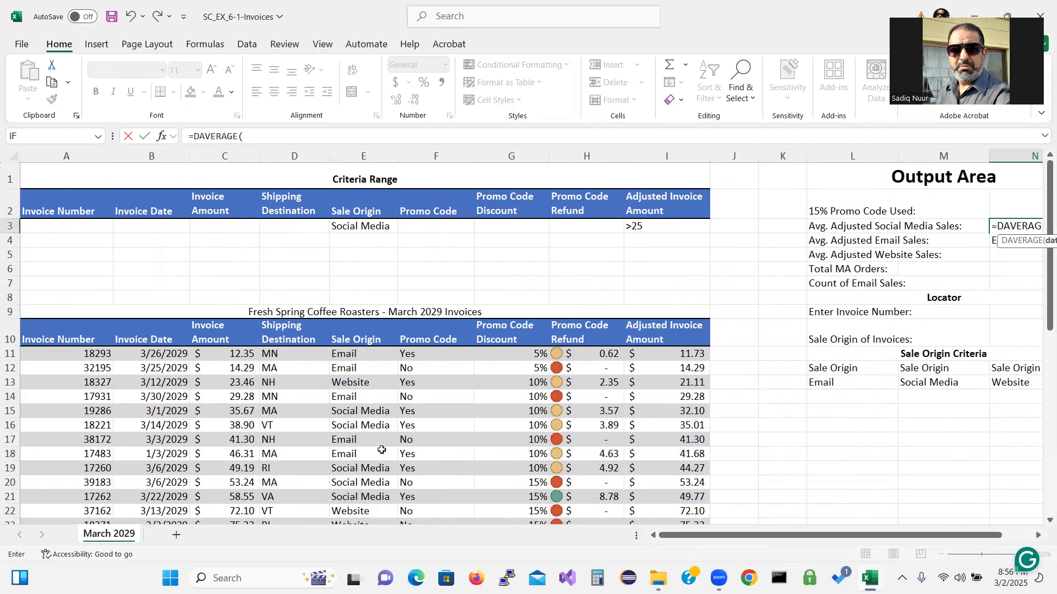
{"action": "left_click_drag", "start_coordinate": [59, 334], "coordinate": [656, 513]}
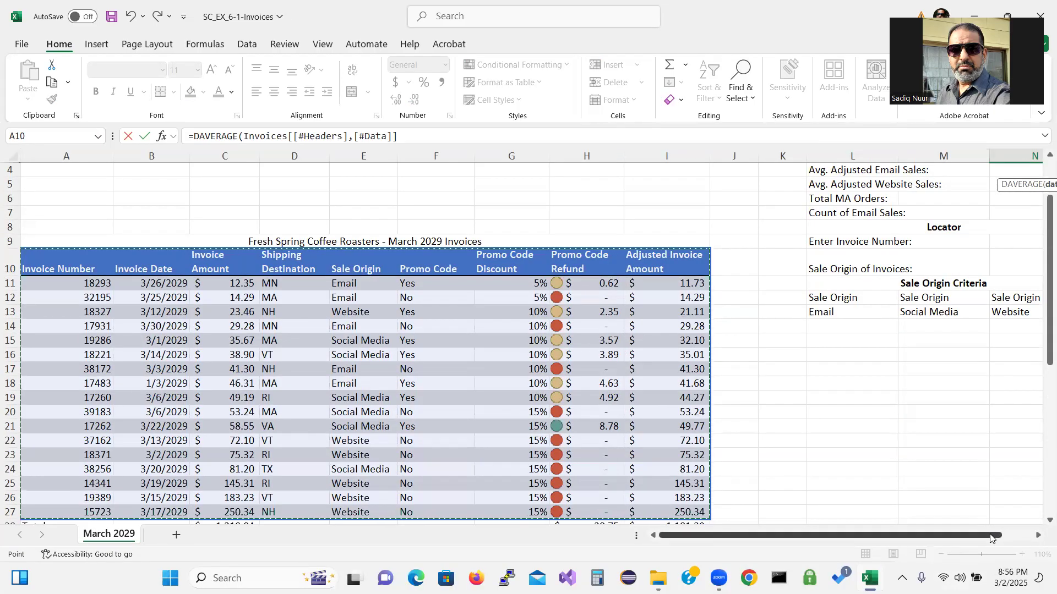
{"action": "left_click_drag", "start_coordinate": [991, 534], "coordinate": [1022, 534]}
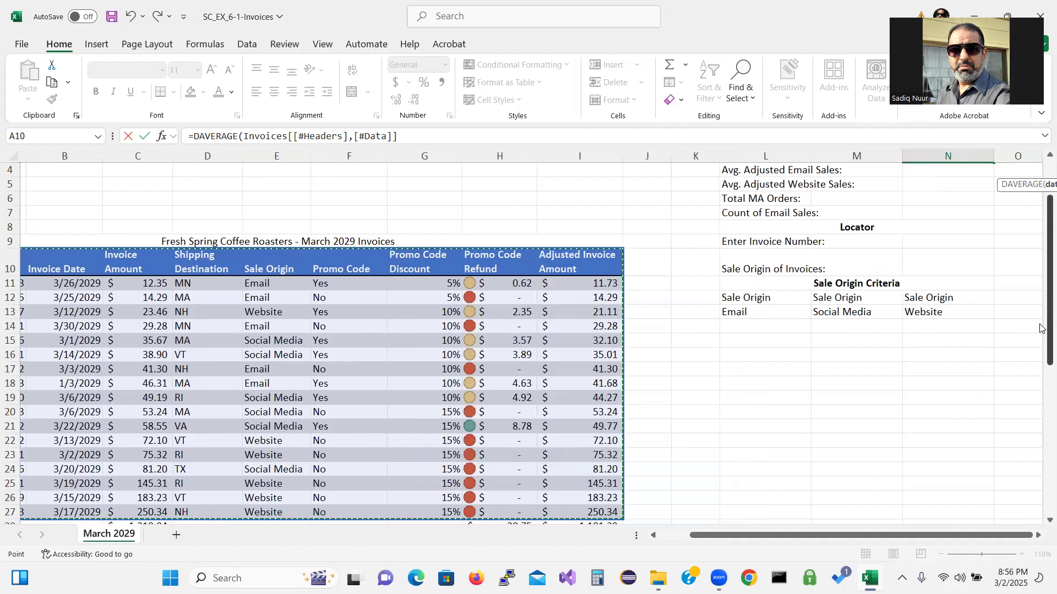
{"action": "scroll", "coordinate": [1040, 333], "scroll_direction": "up", "scroll_amount": 1}
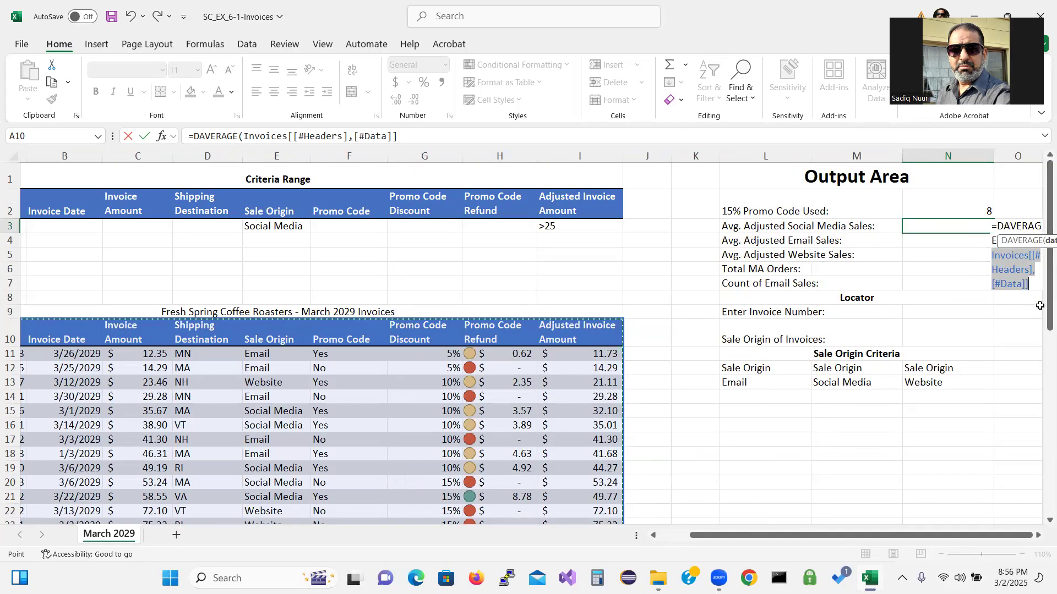
Step: Add "Adjusted Invoice Amount" as the field argument of the DAVERAGE formula in N3
{"action": "type", "text": ","}
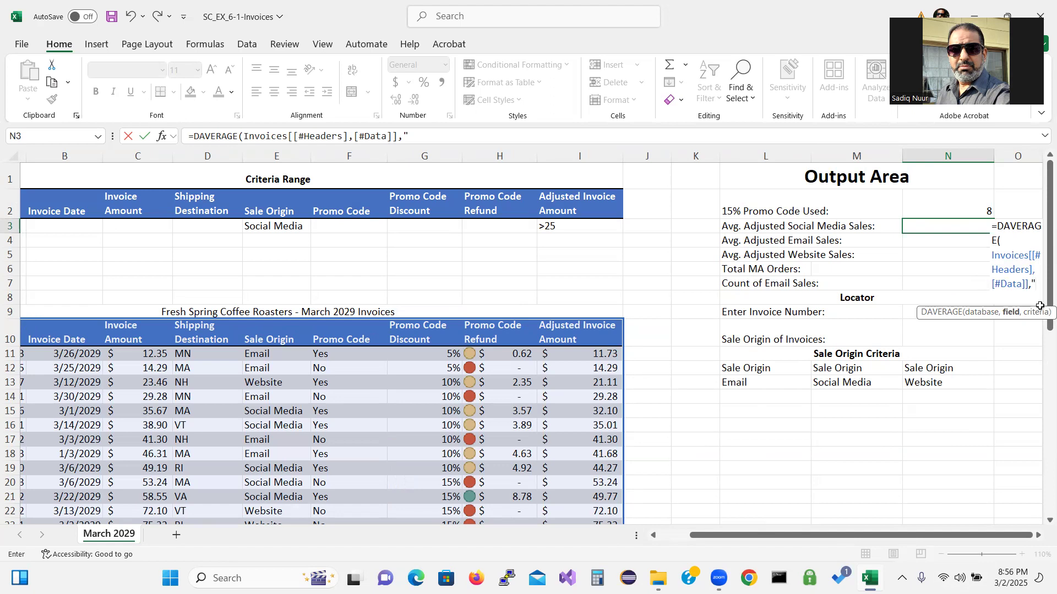
{"action": "type", "text": "Adj"}
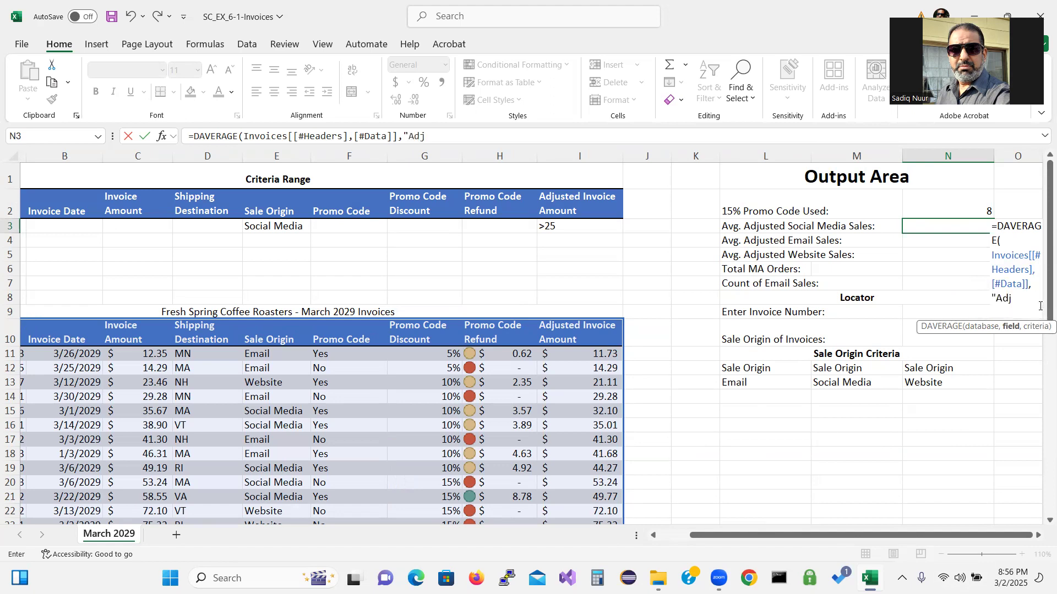
{"action": "type", "text": "usted"}
{"action": "type", "text": " Invoice Amoun"}
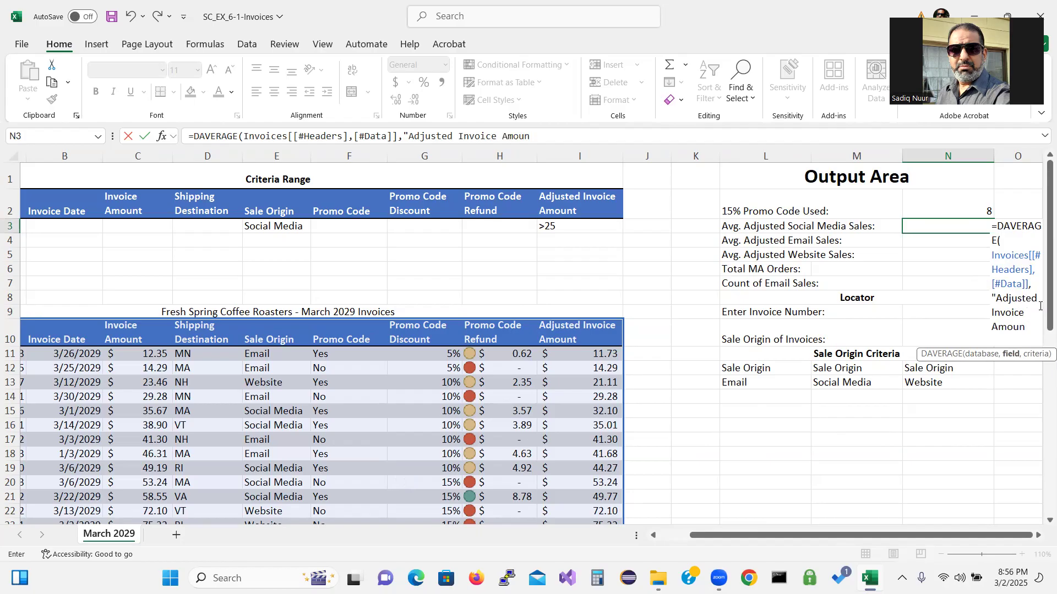
{"action": "type", "text": "t\","}
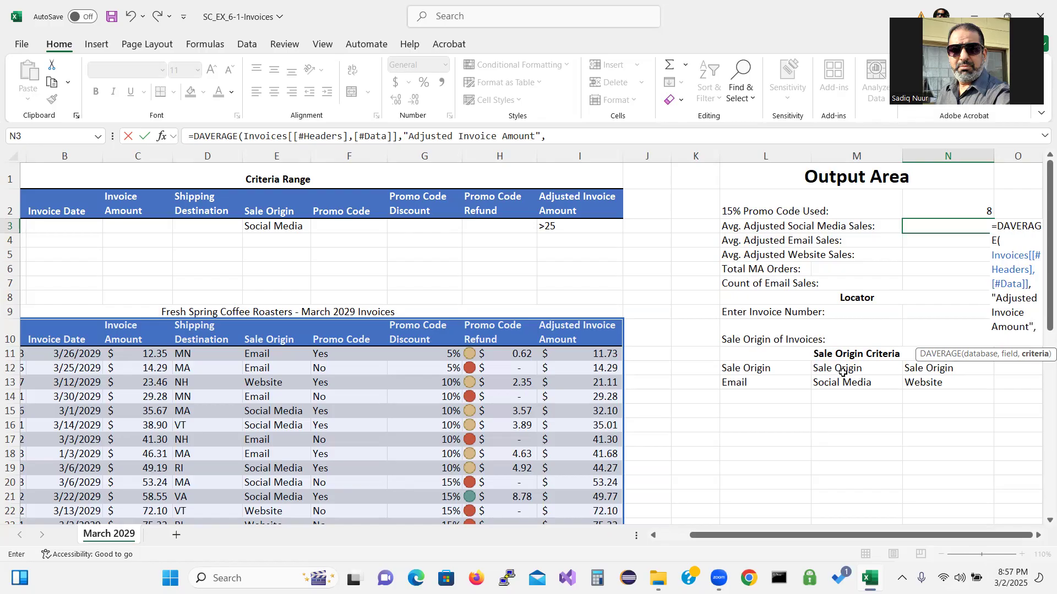
Step: Try to pick the Social Media criteria cells M12:M13 on the sheet as the criteria argument of the DAVERAGE formula
{"action": "left_click", "coordinate": [842, 369]}
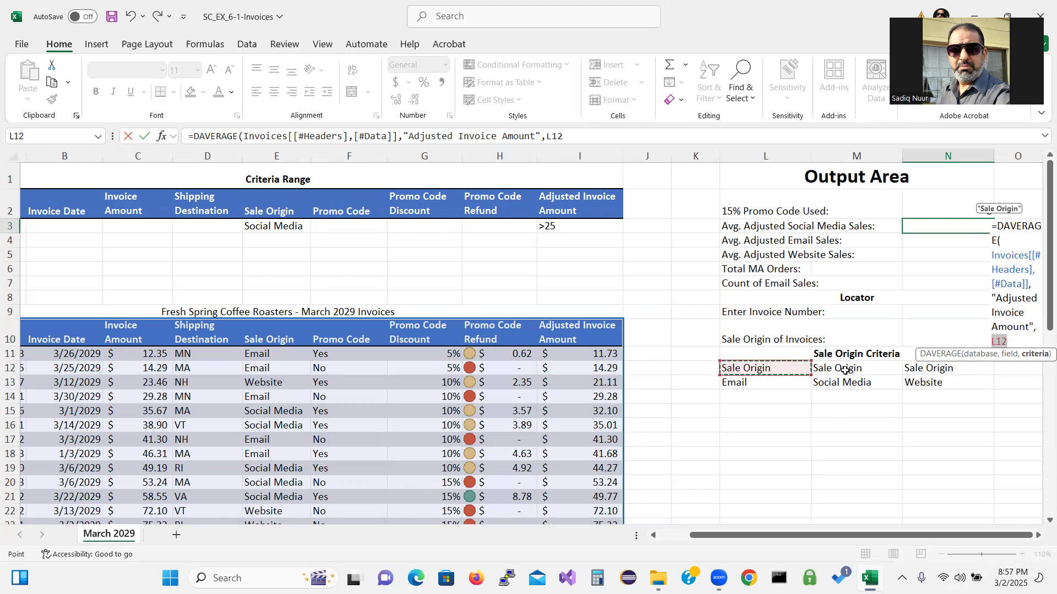
{"action": "left_click_drag", "start_coordinate": [853, 371], "coordinate": [854, 381]}
{"action": "key", "text": "Down"}
{"action": "key", "text": "Down"}
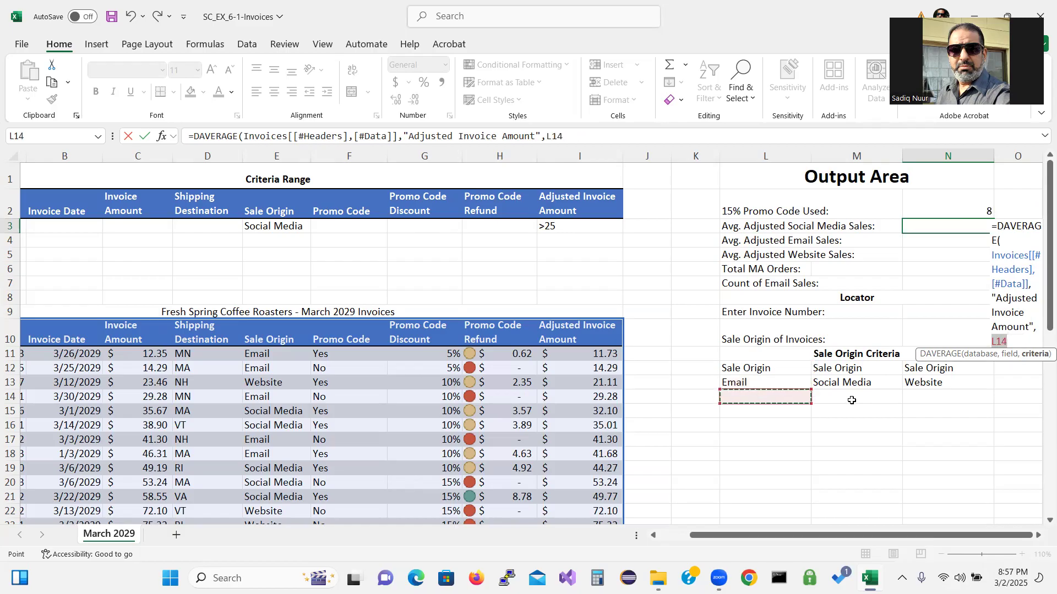
{"action": "key", "text": "Up"}
{"action": "key", "text": "Up"}
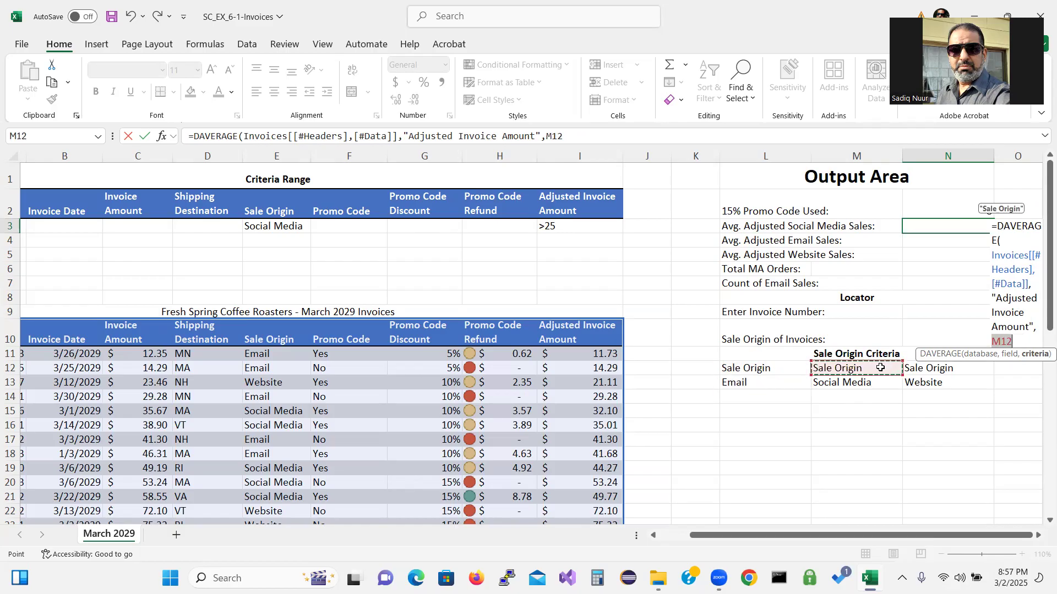
{"action": "key", "text": "shift+Down"}
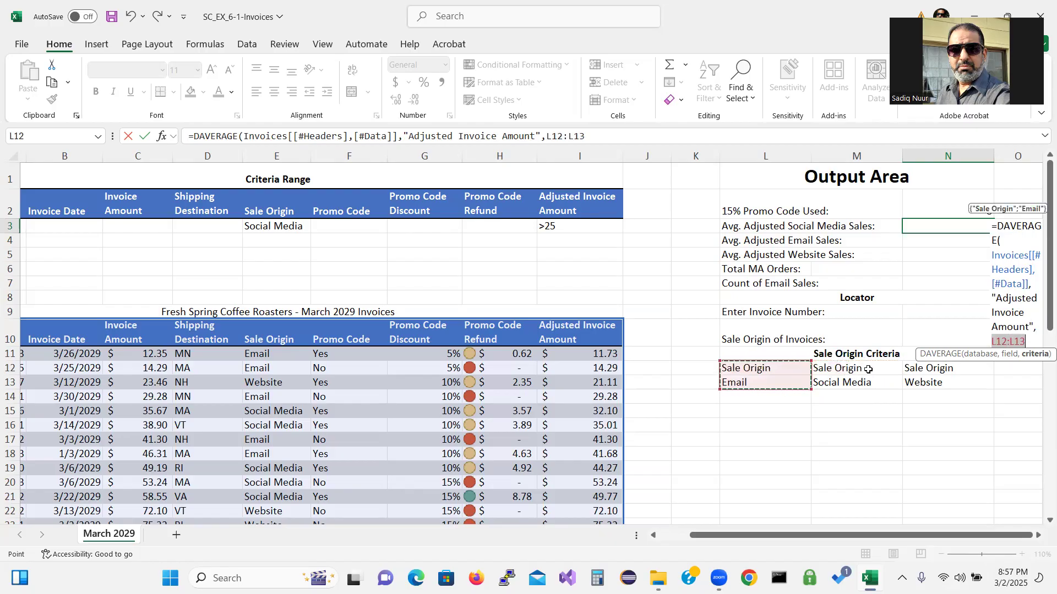
{"action": "left_click", "coordinate": [868, 369]}
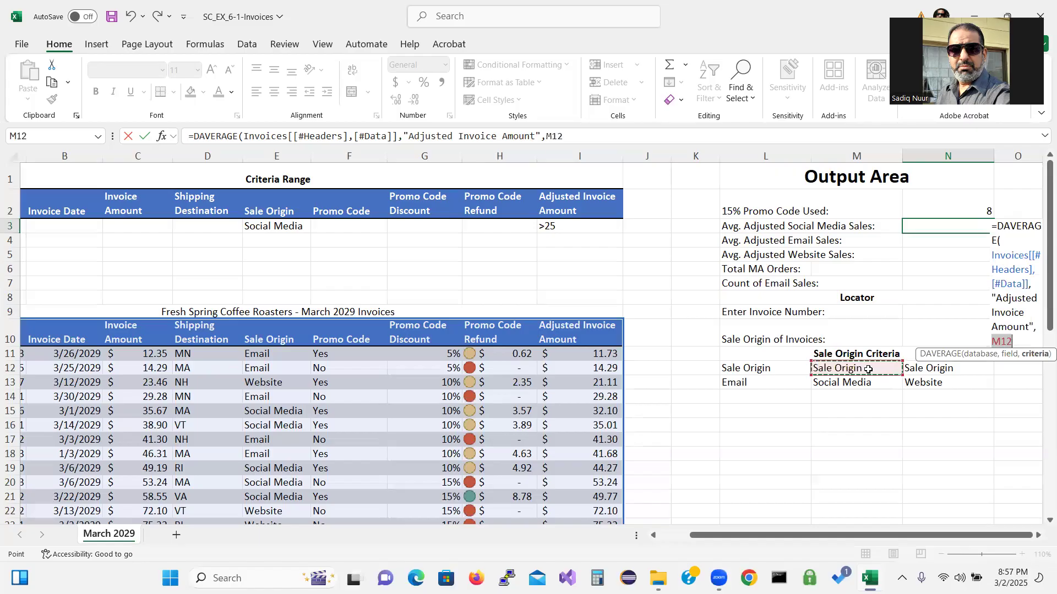
{"action": "key", "text": "shift+Left"}
{"action": "key", "text": "Down"}
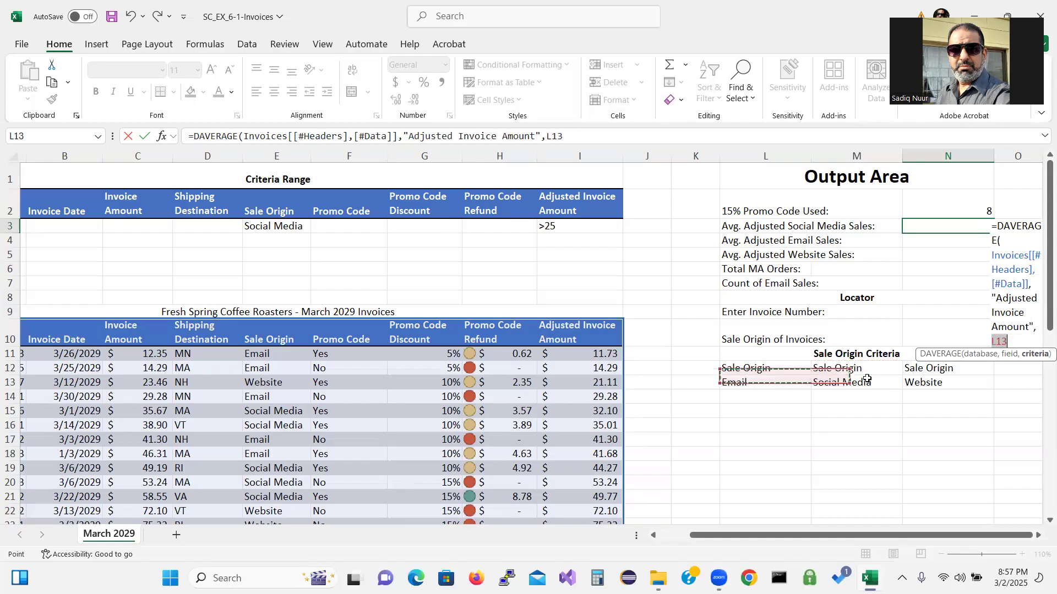
{"action": "key", "text": "Up"}
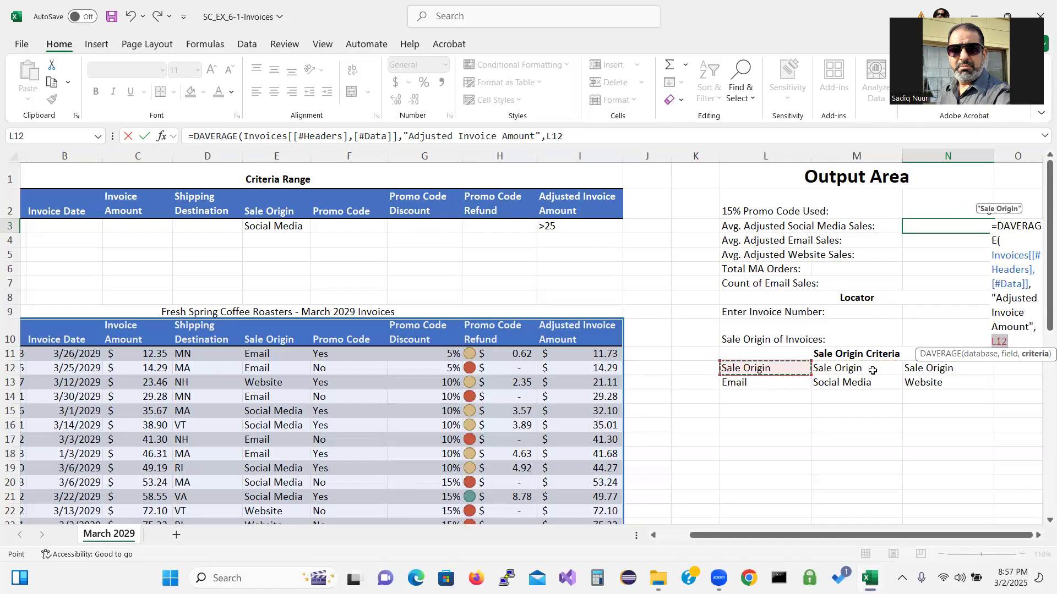
{"action": "key", "text": "shift+Down"}
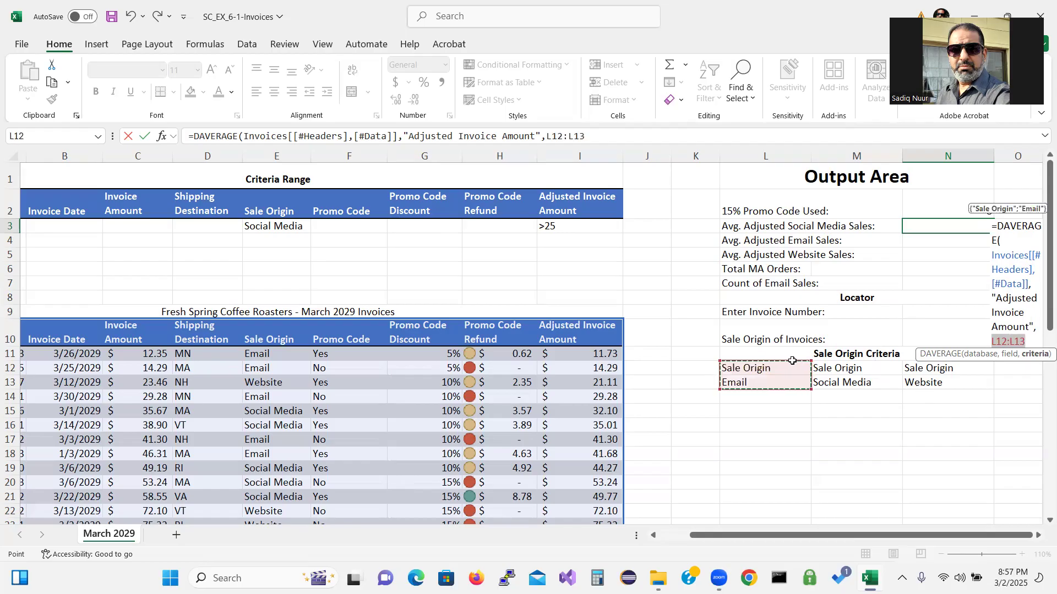
{"action": "key", "text": "shift+Up"}
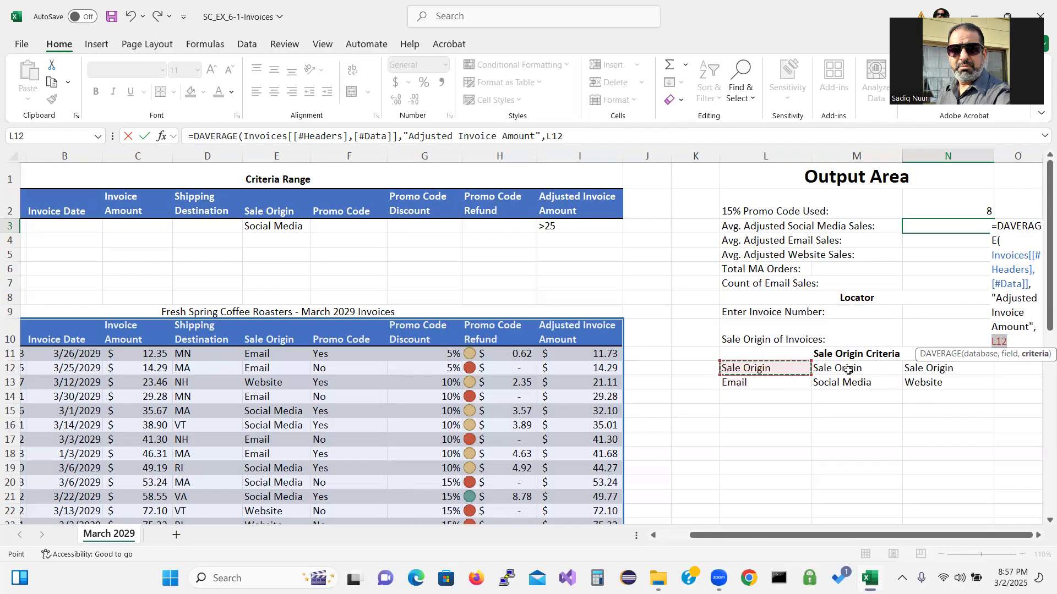
Step: Replace the criteria reference with M12:M13, complete the DAVERAGE formula in N3 and review its arguments
{"action": "left_click", "coordinate": [1010, 342]}
{"action": "left_click_drag", "start_coordinate": [1010, 342], "coordinate": [993, 343]}
{"action": "type", "text": "m"}
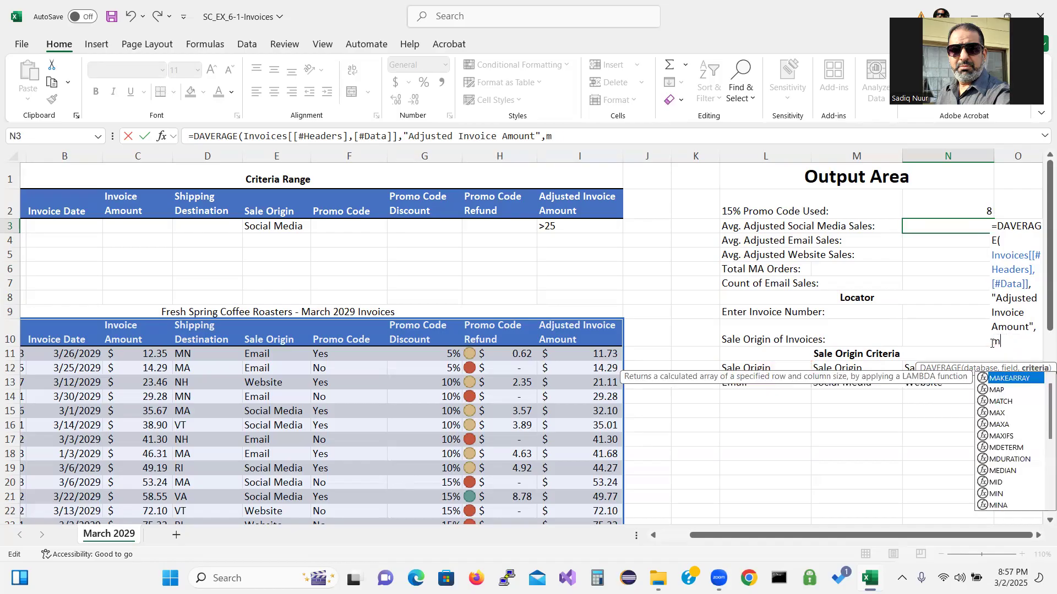
{"action": "type", "text": "12"}
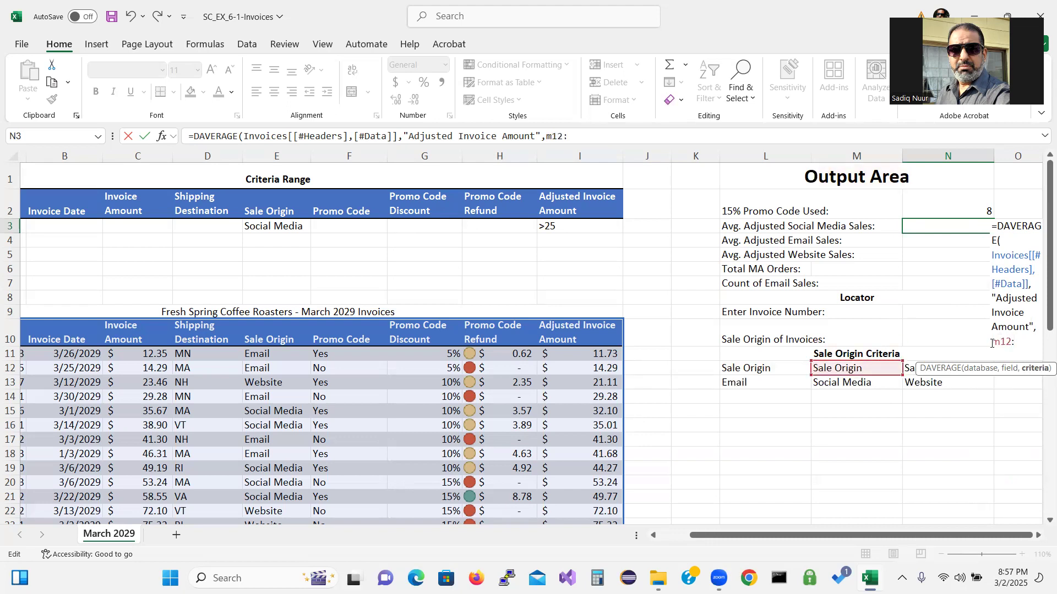
{"action": "type", "text": ":m"}
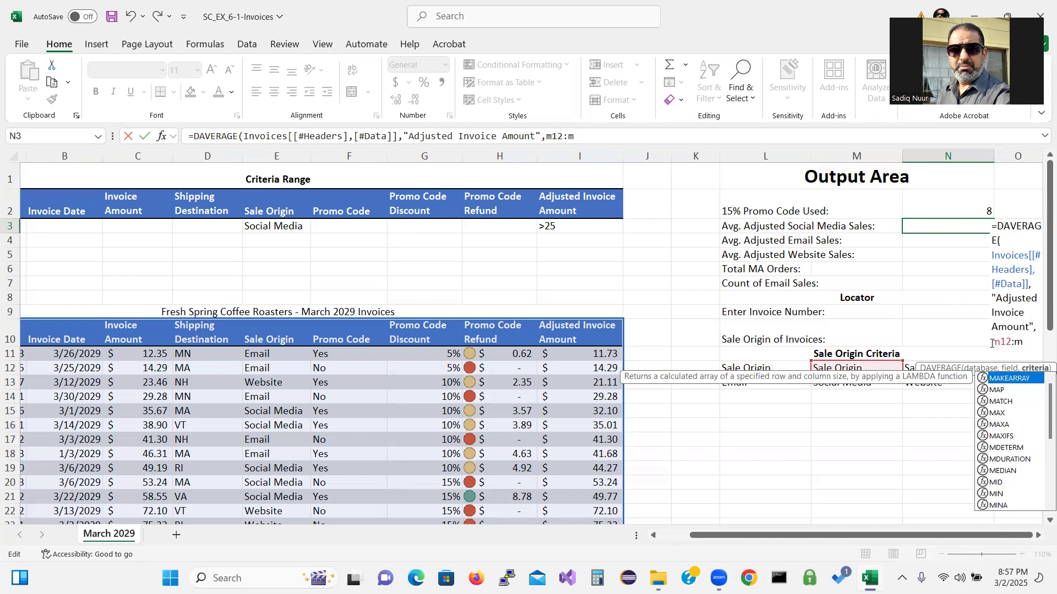
{"action": "type", "text": "13"}
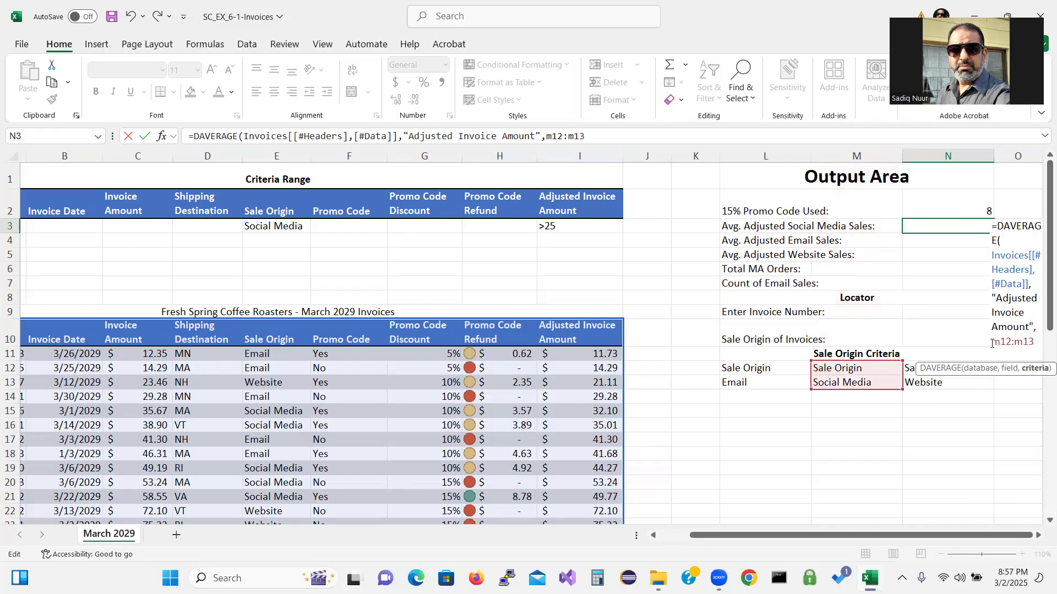
{"action": "type", "text": ")"}
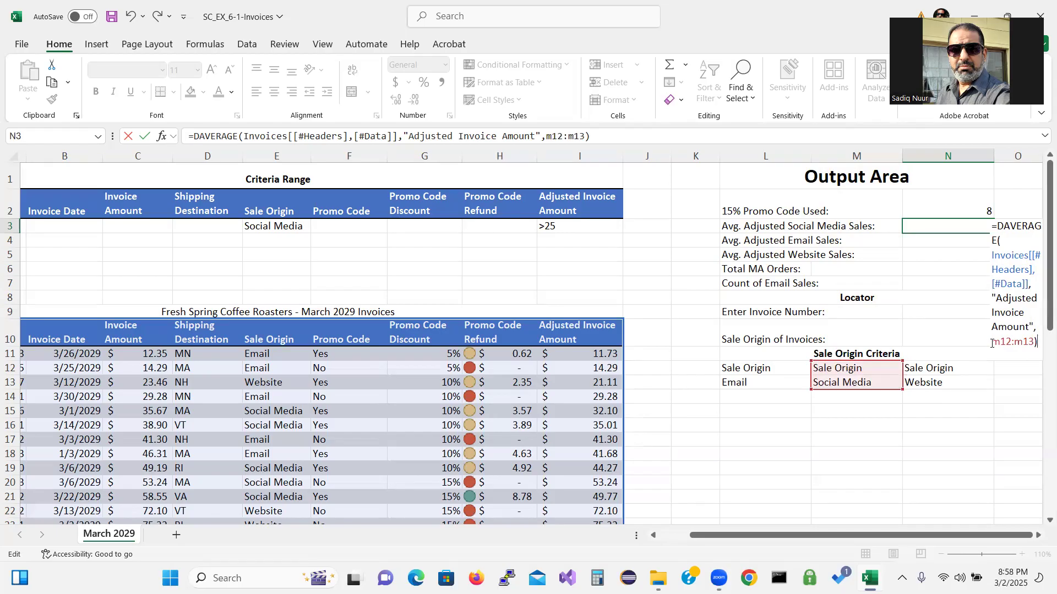
{"action": "key", "text": "Return"}
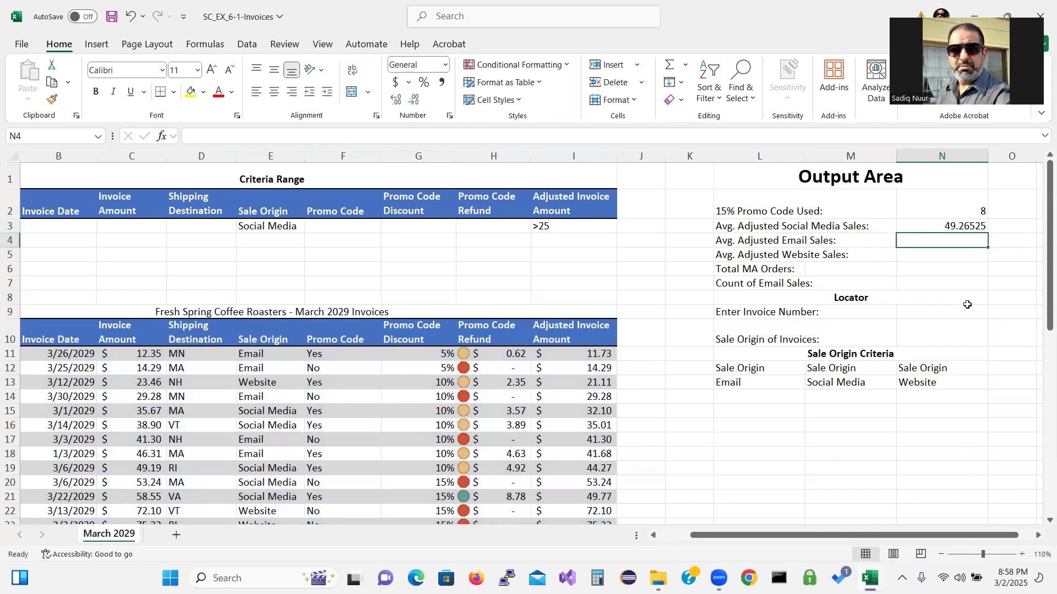
{"action": "double_click", "coordinate": [959, 225]}
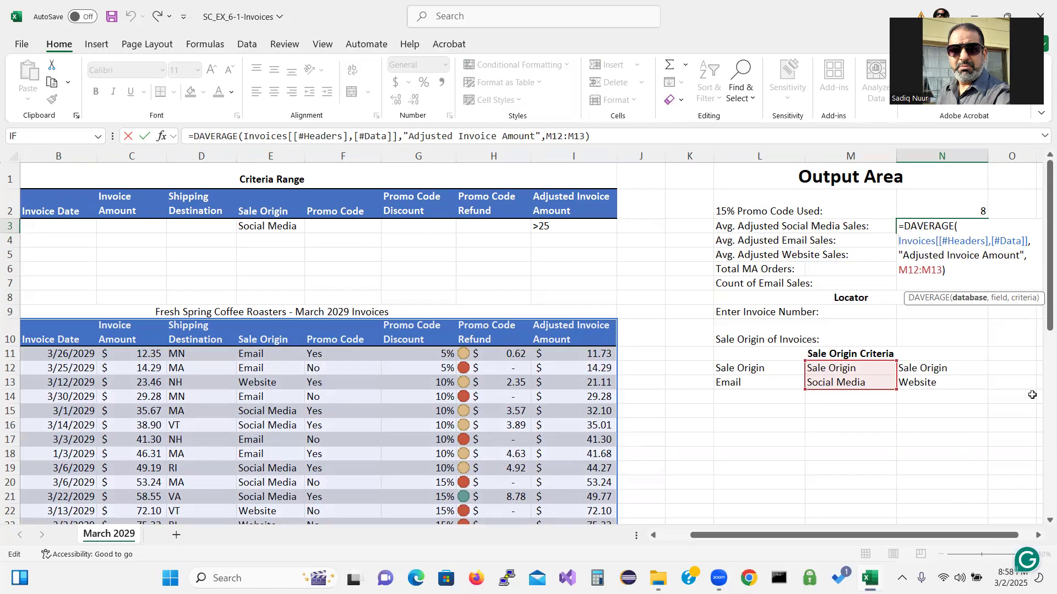
{"action": "key", "text": "ctrl+Return"}
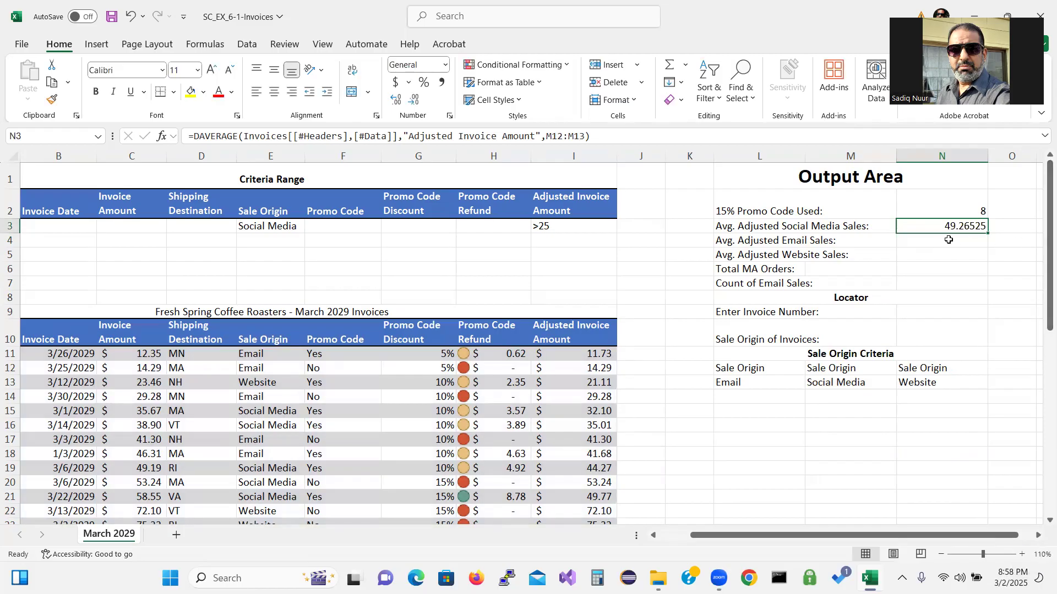
Step: Start a DAVERAGE formula for Avg. Adjusted Email Sales in N4, with the Invoices table's headers and data as the database
{"action": "left_click", "coordinate": [949, 240]}
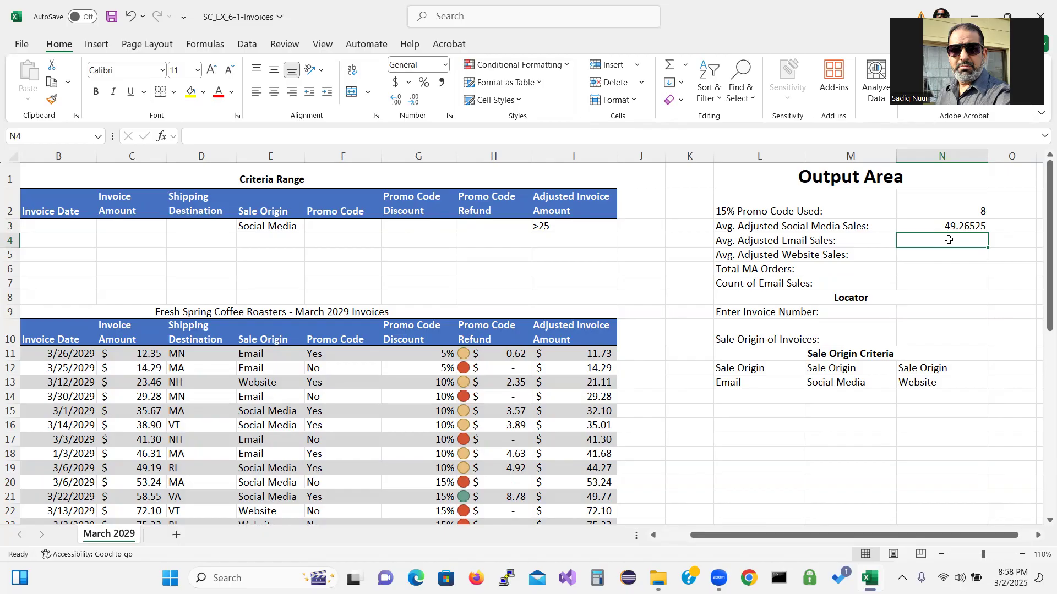
{"action": "type", "text": "=da"}
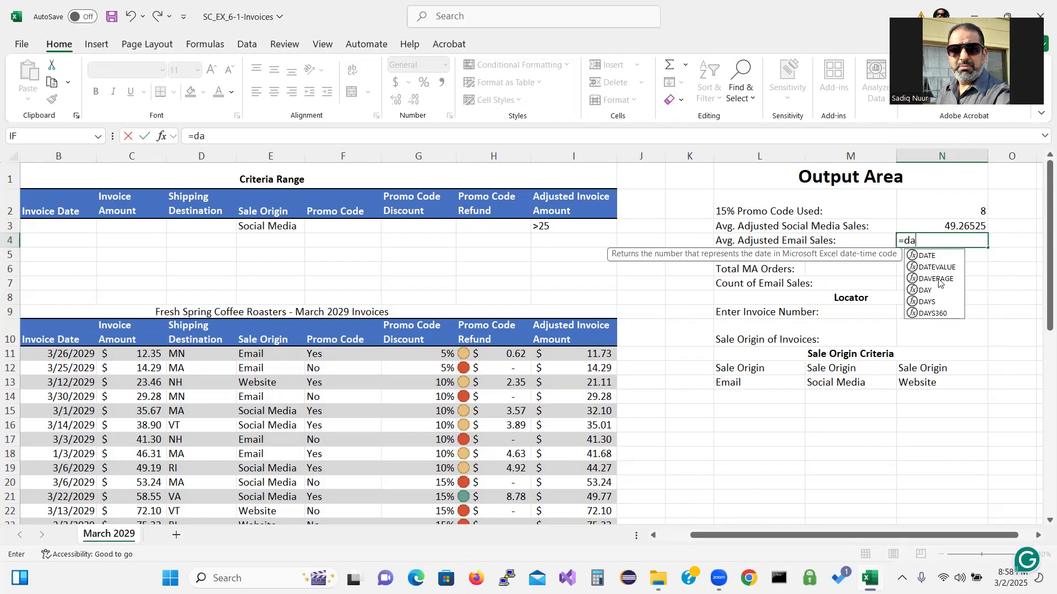
{"action": "double_click", "coordinate": [938, 281]}
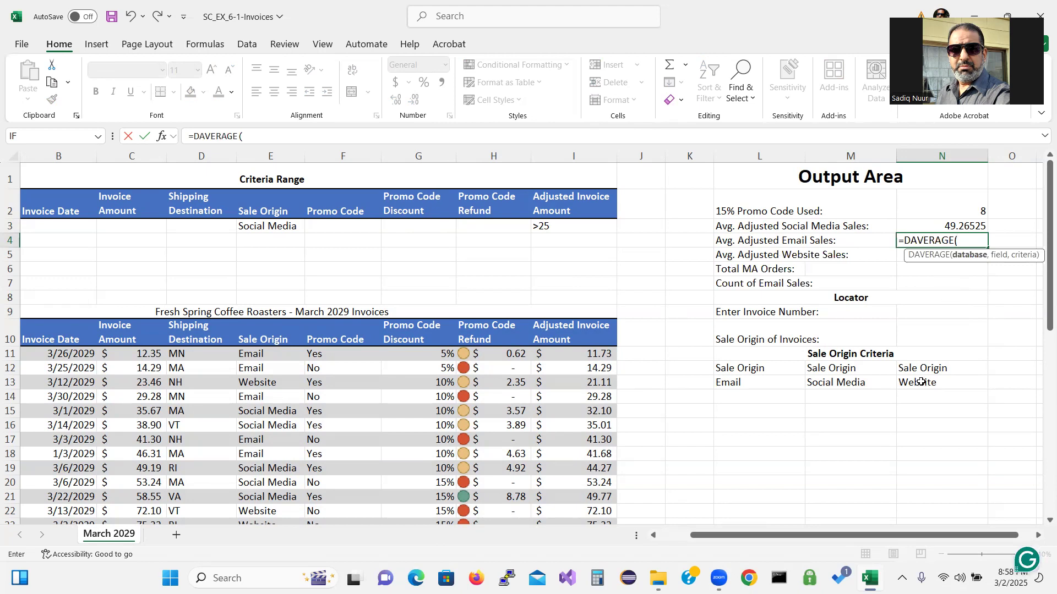
{"action": "left_click_drag", "start_coordinate": [802, 539], "coordinate": [770, 539]}
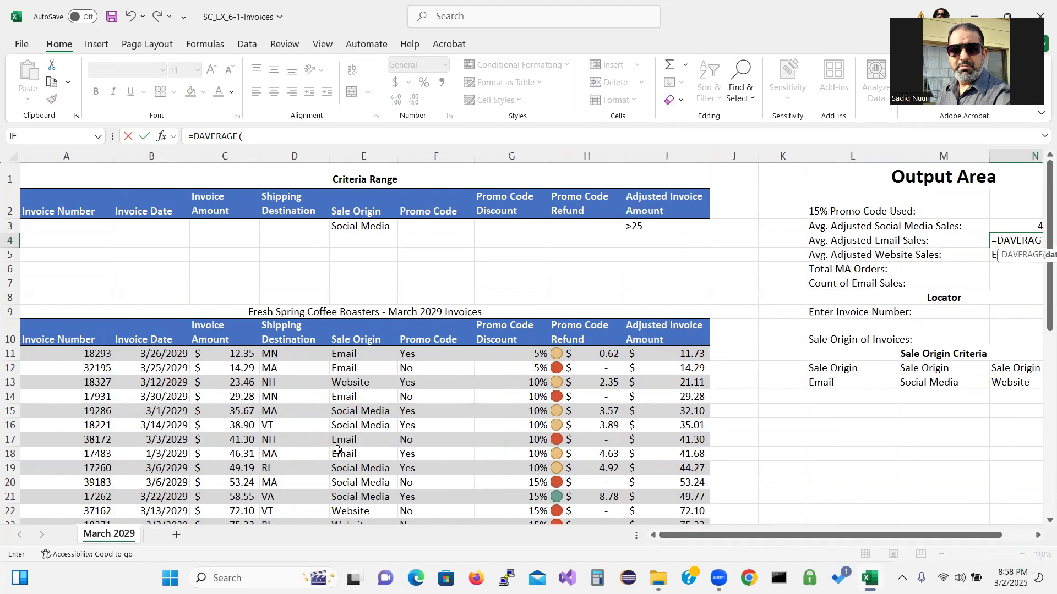
{"action": "left_click_drag", "start_coordinate": [50, 337], "coordinate": [653, 496]}
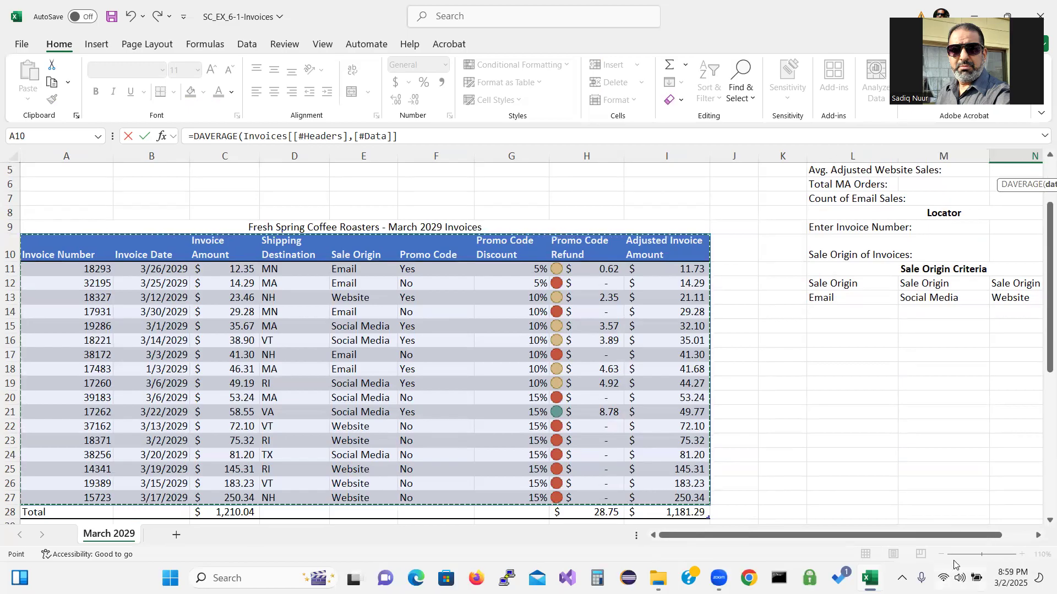
{"action": "left_click_drag", "start_coordinate": [964, 536], "coordinate": [995, 535]}
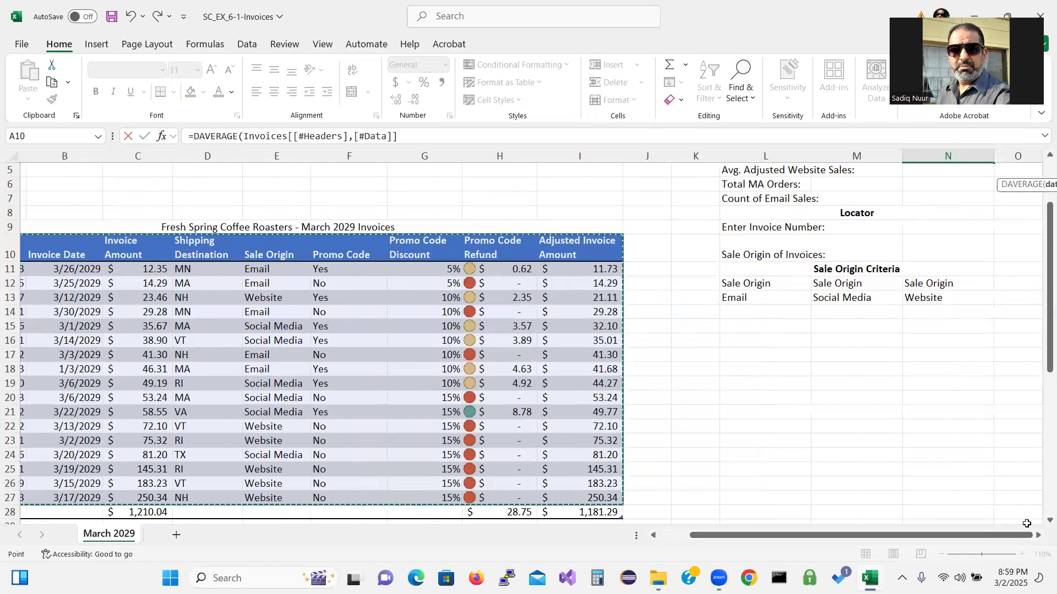
{"action": "scroll", "coordinate": [1040, 341], "scroll_direction": "up", "scroll_amount": 2}
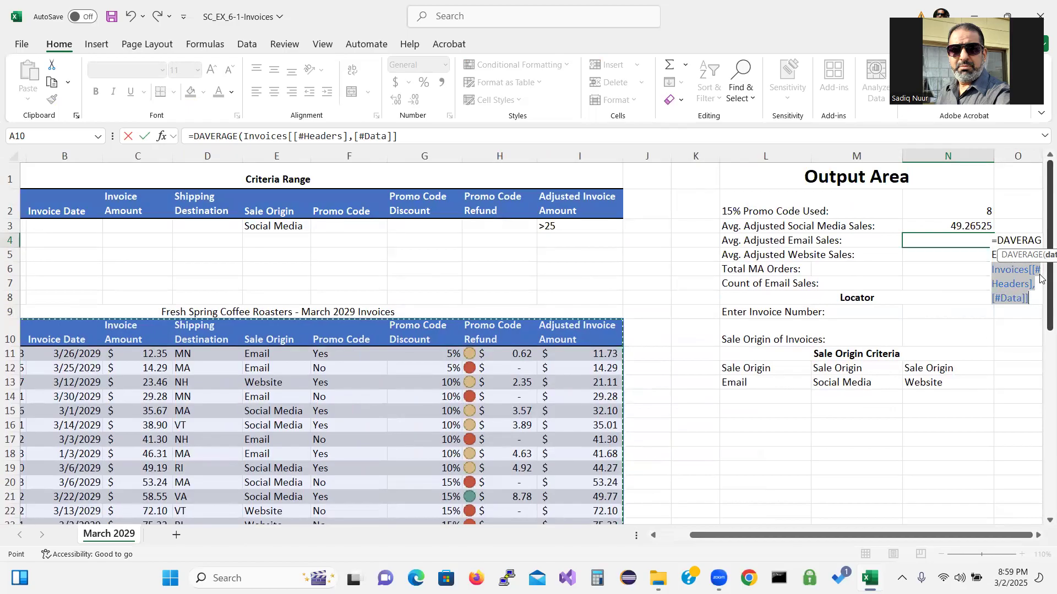
Step: Add "Adjusted Invoice Amount" as the field argument of the DAVERAGE formula in N4
{"action": "type", "text": ","}
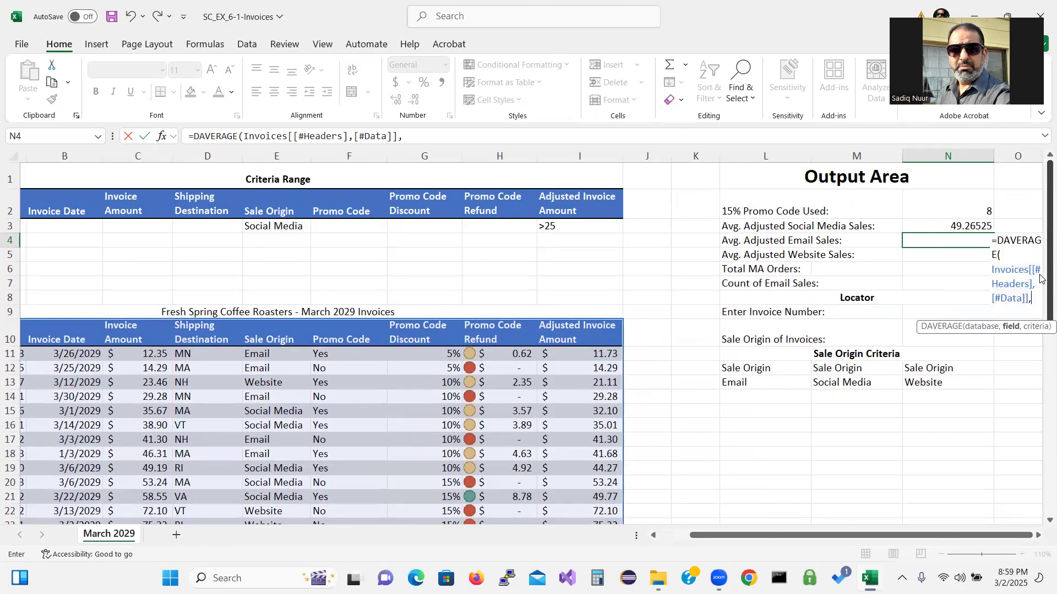
{"action": "type", "text": "\"Adjus"}
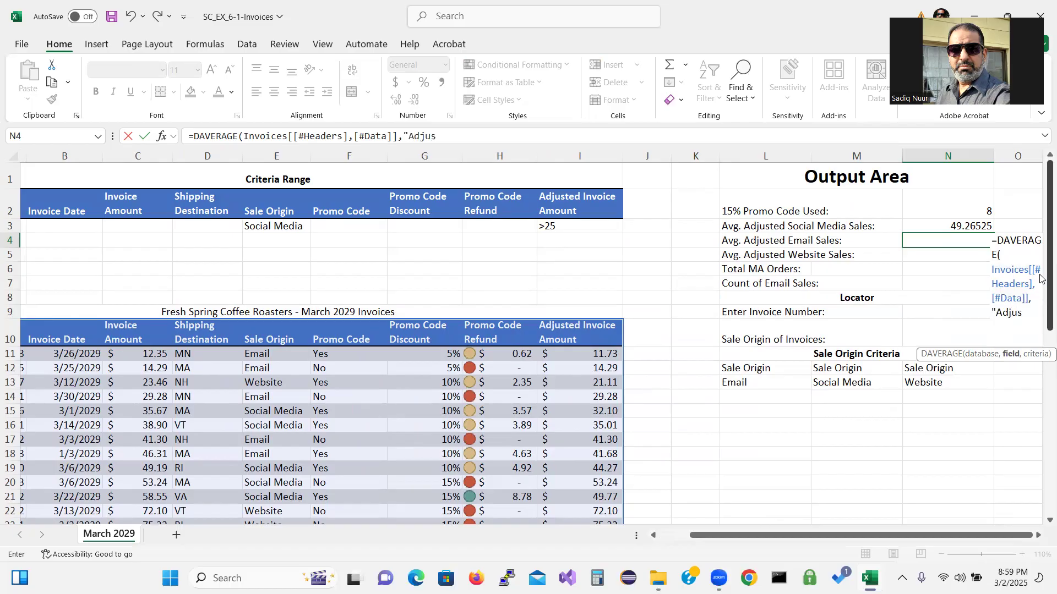
{"action": "type", "text": "ted Invoice Amount"}
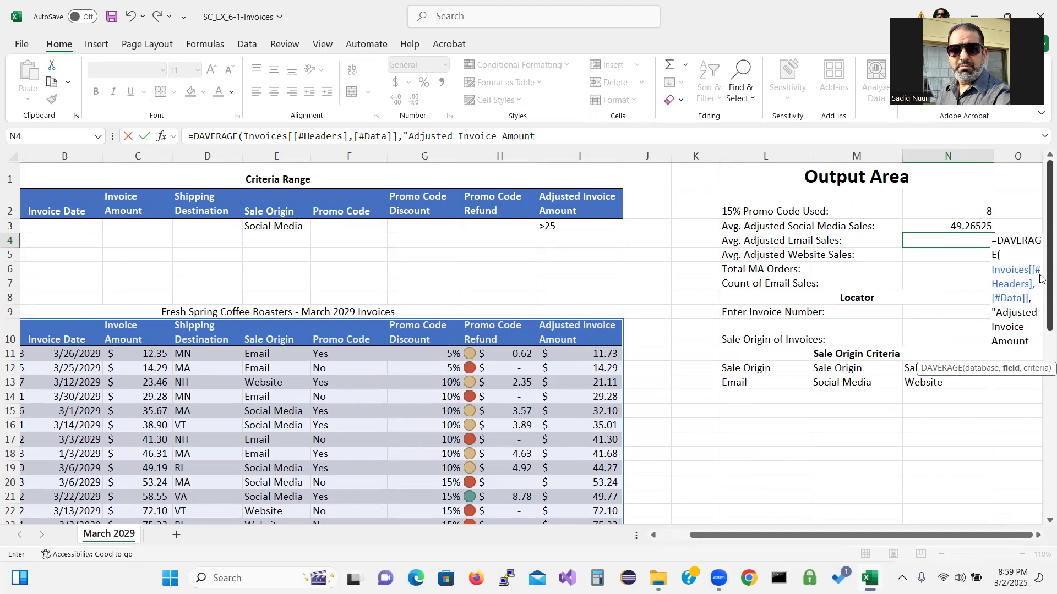
{"action": "type", "text": "\""}
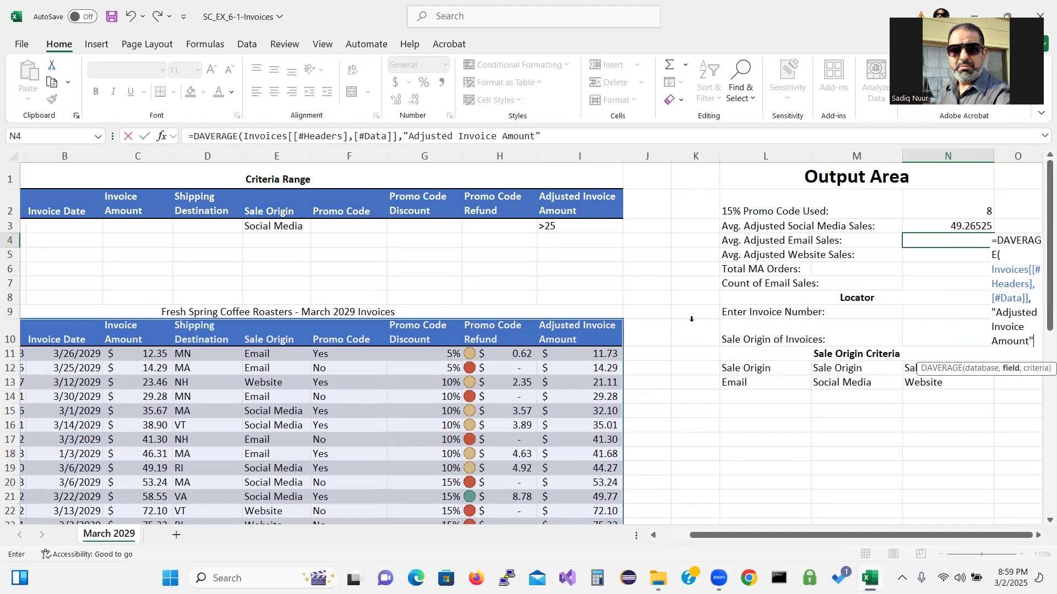
{"action": "type", "text": ","}
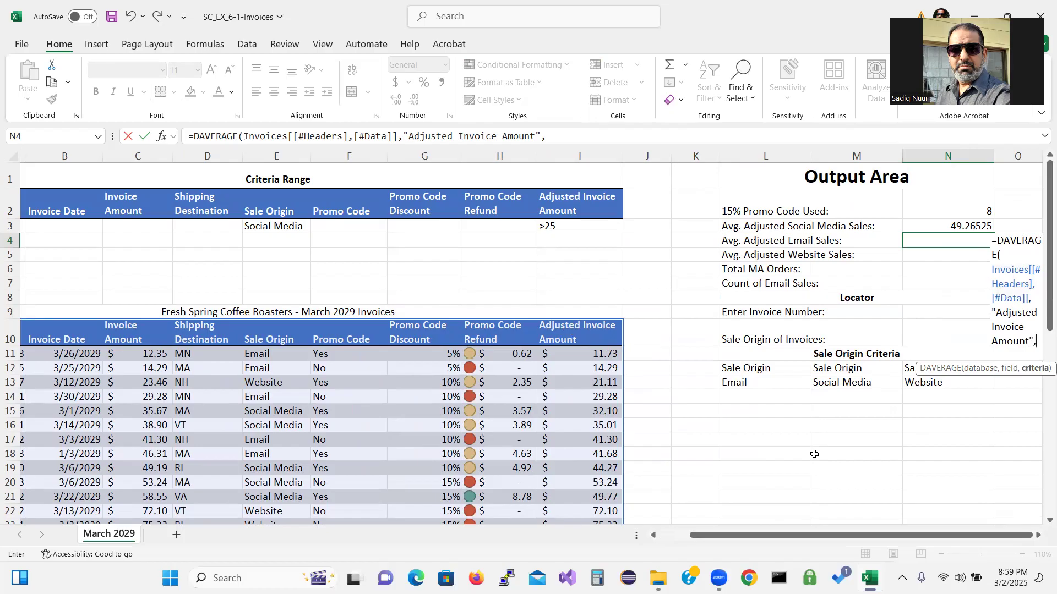
Step: Try to pick the Email criteria cells L12:L13 on the sheet as the criteria argument of the formula in N4
{"action": "left_click", "coordinate": [756, 369]}
{"action": "left_click", "coordinate": [761, 370]}
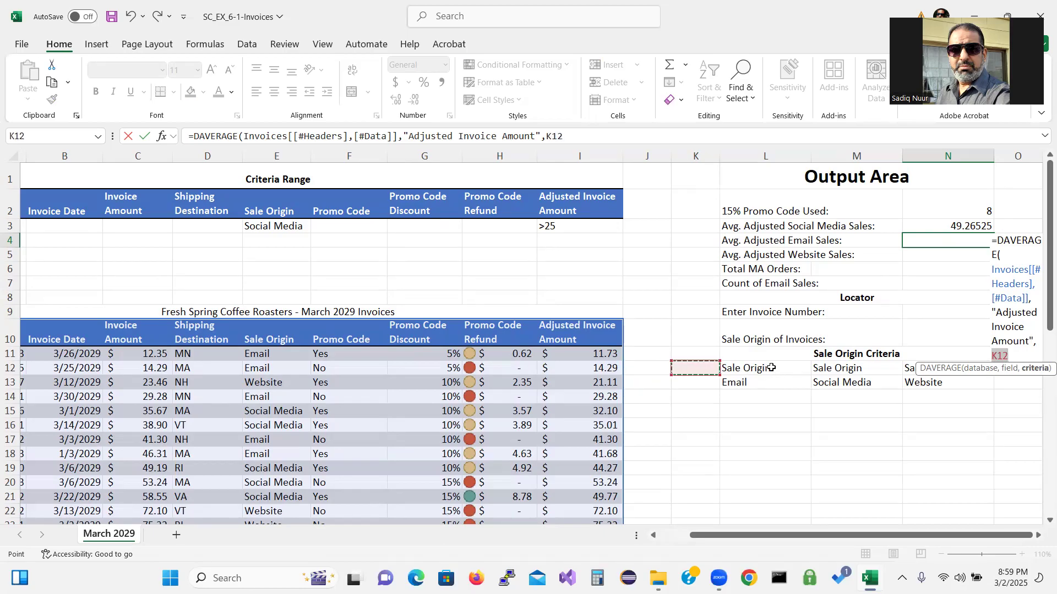
{"action": "left_click_drag", "start_coordinate": [769, 368], "coordinate": [771, 379]}
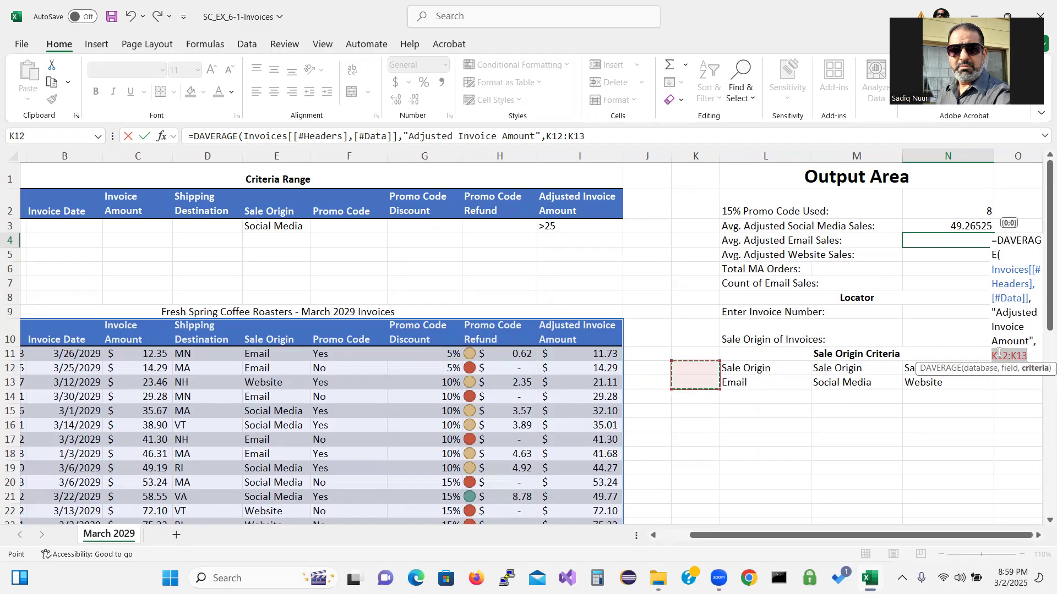
Step: Correct the criteria reference to L12:L13 and complete the DAVERAGE formula in N4
{"action": "left_click", "coordinate": [998, 355]}
{"action": "left_click", "coordinate": [994, 356]}
{"action": "key", "text": "Delete"}
{"action": "type", "text": "l"}
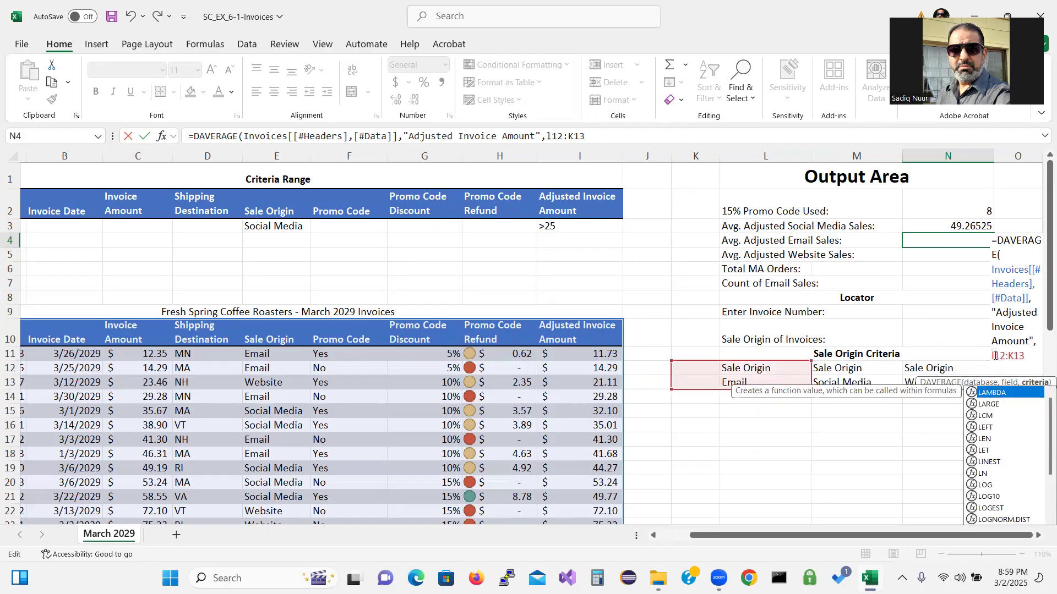
{"action": "left_click", "coordinate": [1012, 356]}
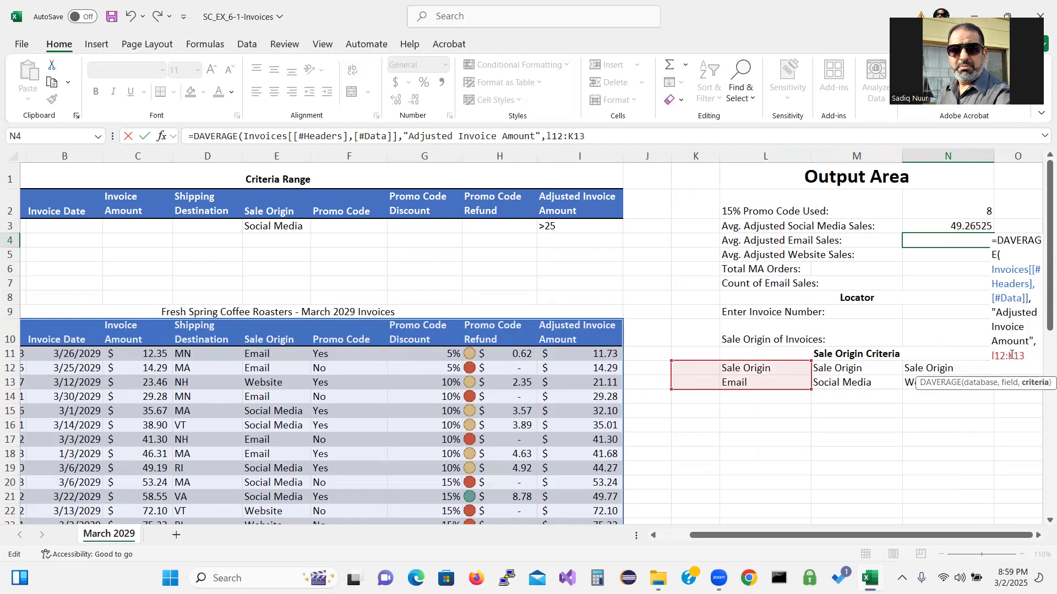
{"action": "key", "text": "Delete"}
{"action": "type", "text": "l"}
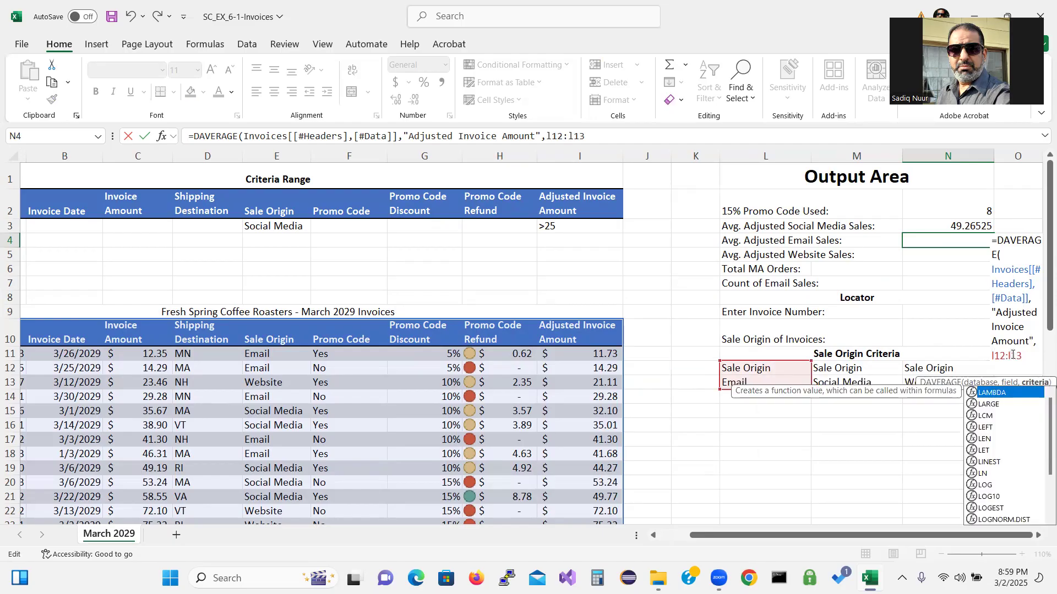
{"action": "left_click", "coordinate": [1027, 355]}
{"action": "type", "text": ")"}
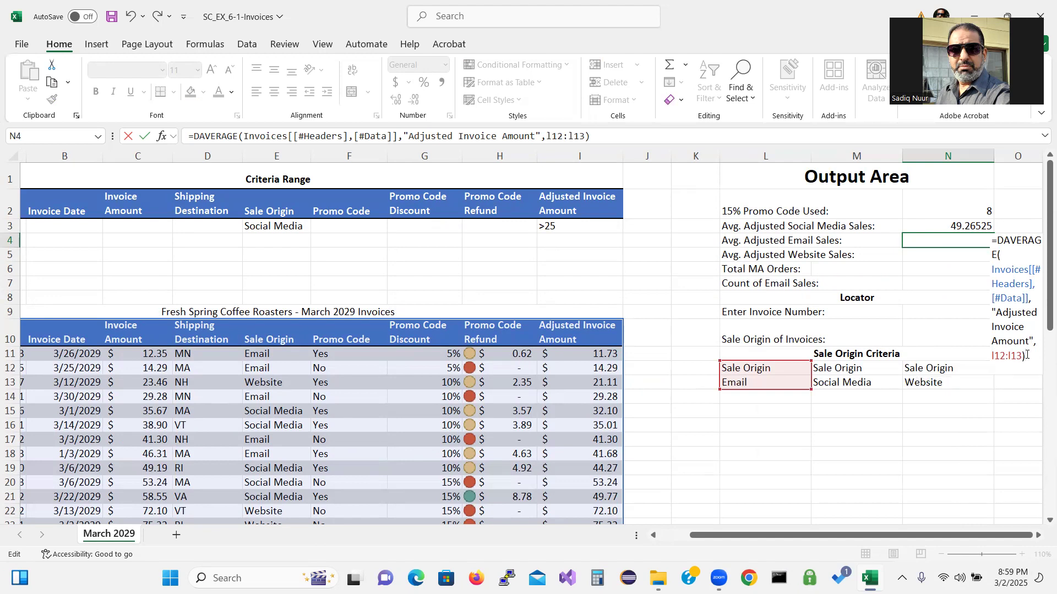
{"action": "key", "text": "Return"}
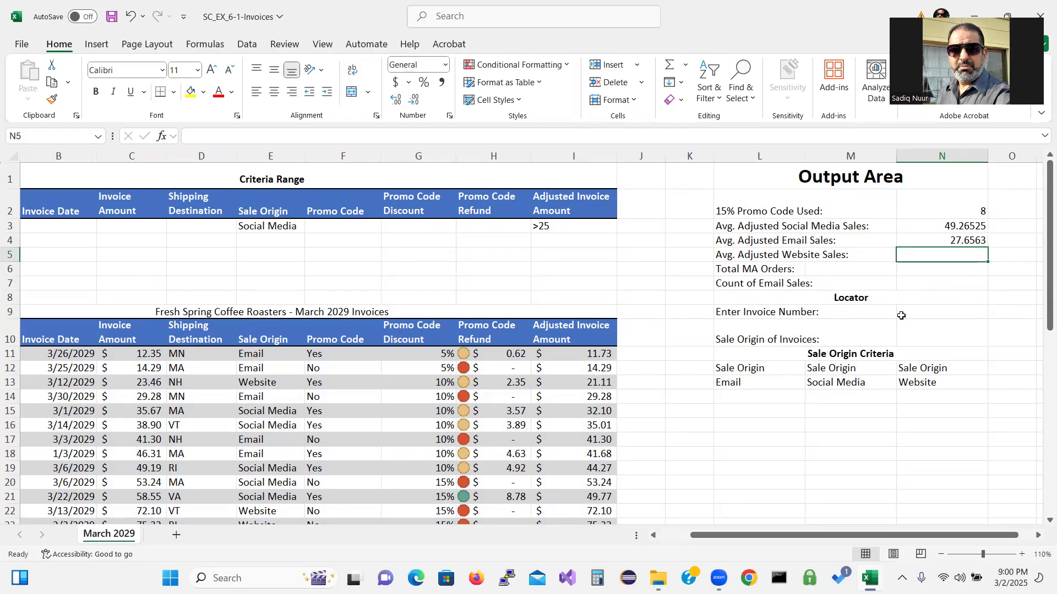
Step: Start a DAVERAGE formula for Avg. Adjusted Website Sales in N5, with the Invoices table's headers and data as the database
{"action": "type", "text": "="}
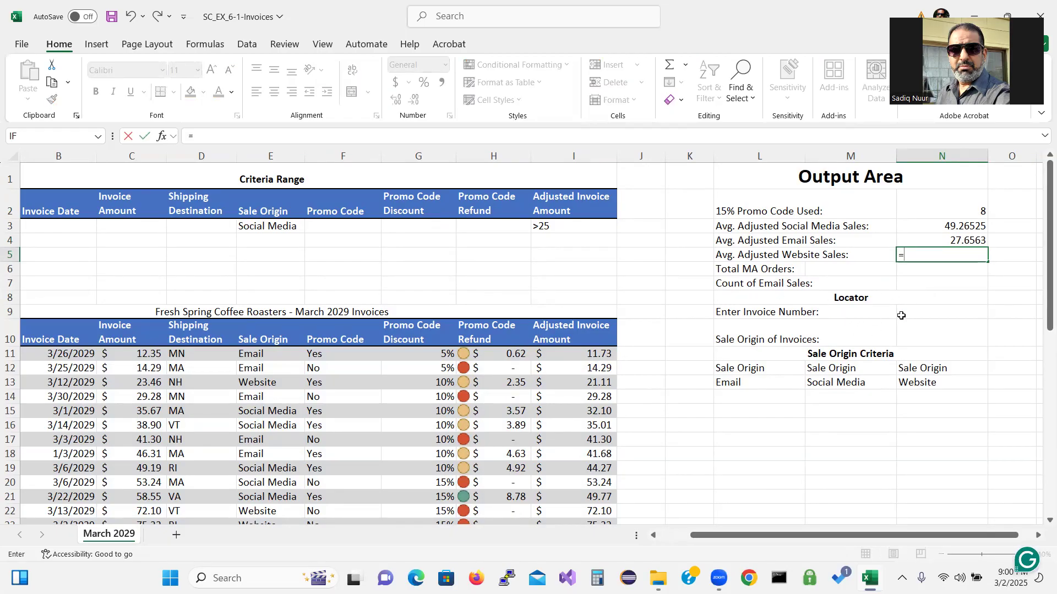
{"action": "type", "text": "da"}
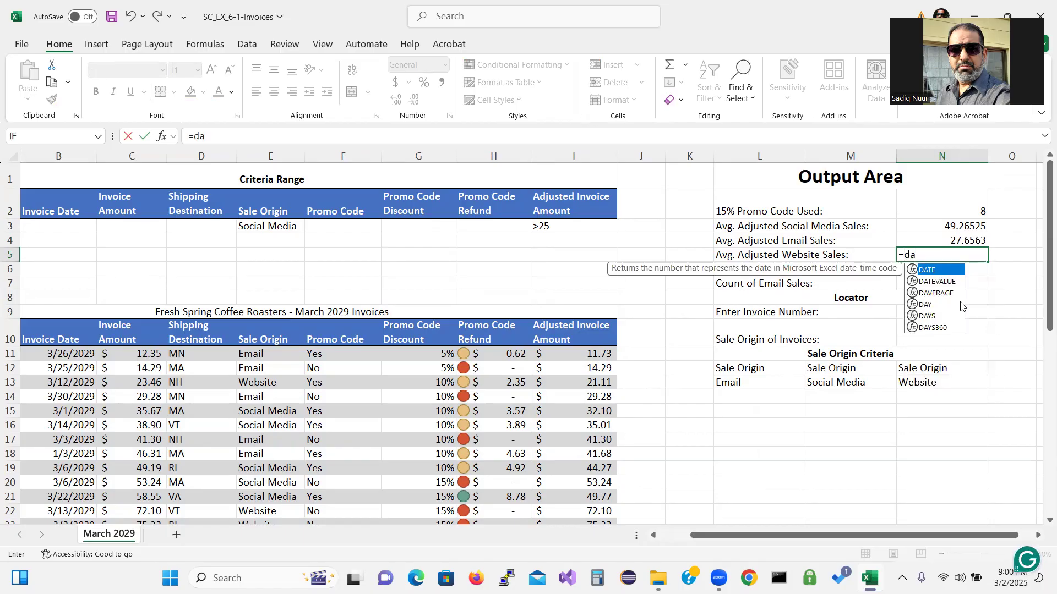
{"action": "left_click", "coordinate": [945, 294]}
{"action": "double_click", "coordinate": [943, 291]}
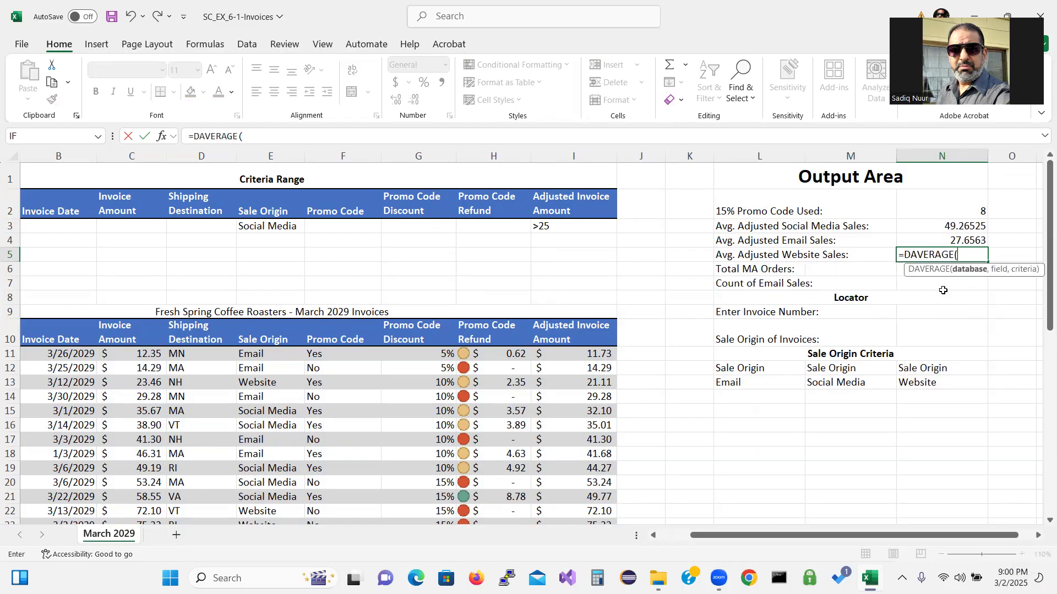
{"action": "left_click_drag", "start_coordinate": [748, 537], "coordinate": [716, 537]}
{"action": "left_click", "coordinate": [58, 340]}
{"action": "left_click_drag", "start_coordinate": [58, 339], "coordinate": [652, 498]}
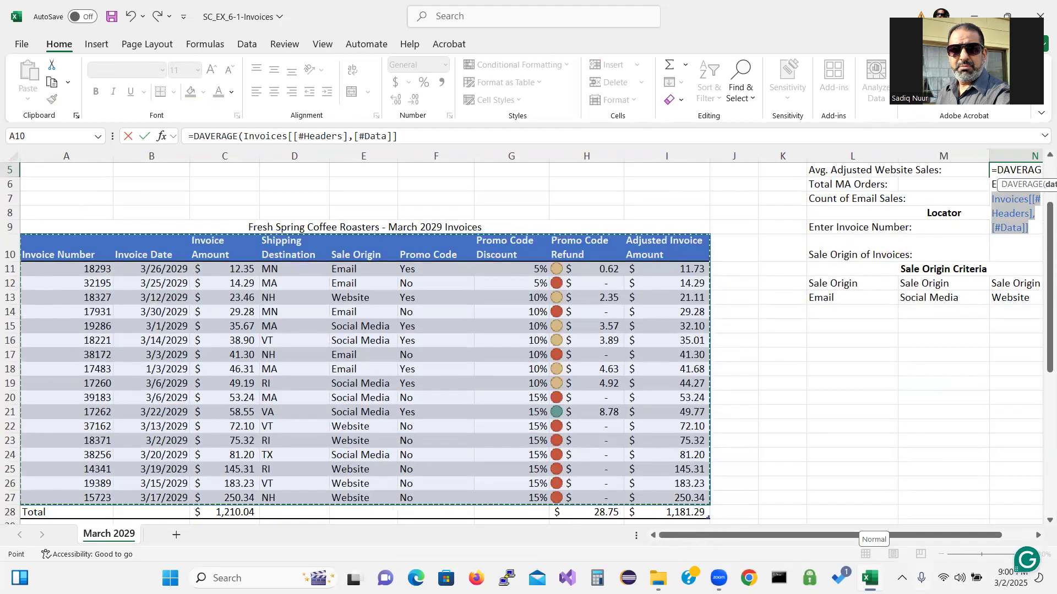
{"action": "left_click_drag", "start_coordinate": [968, 537], "coordinate": [999, 537]}
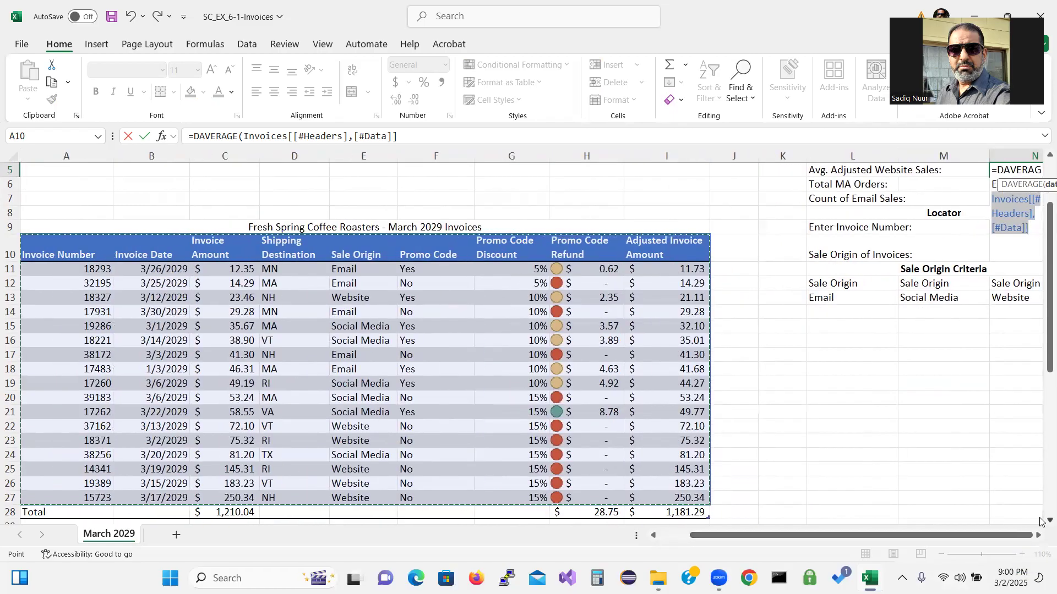
Step: Add "Adjusted Invoice Amount" as the field argument of the DAVERAGE formula in N5
{"action": "type", "text": ","}
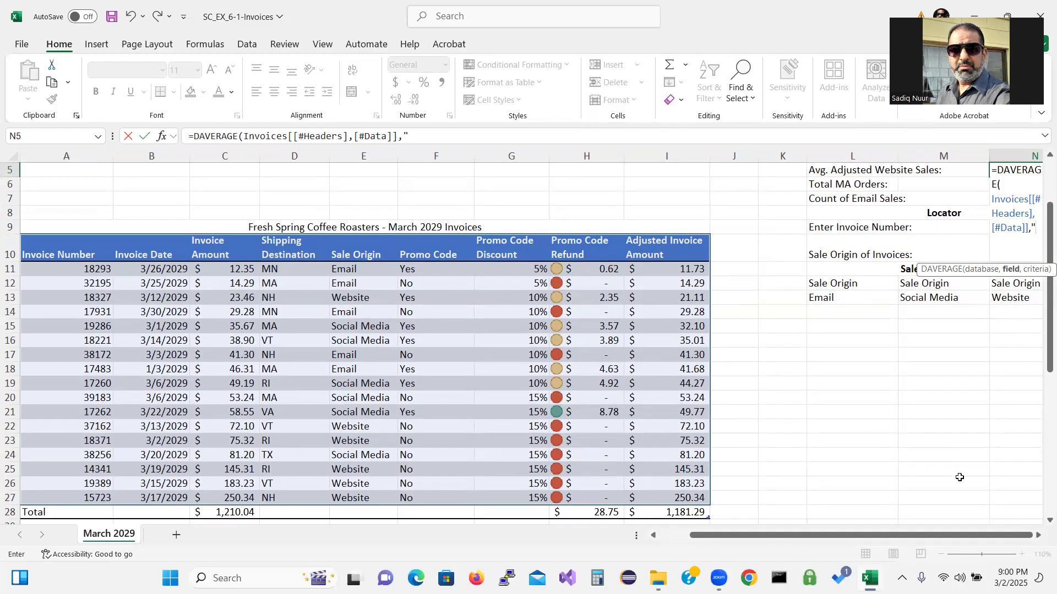
{"action": "type", "text": "\"Adjusted Invo"}
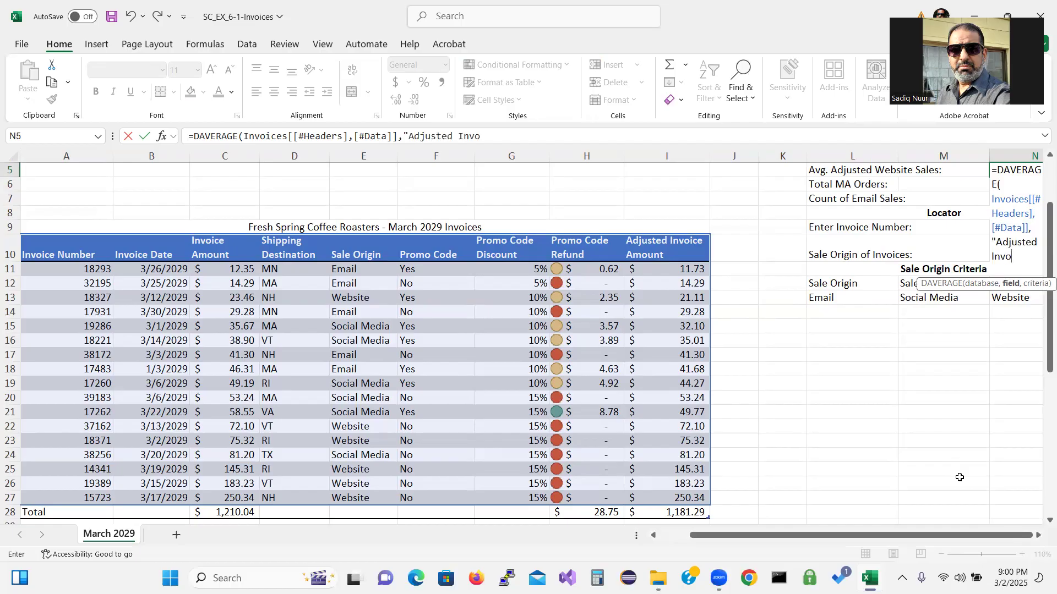
{"action": "type", "text": "ice Amoun"}
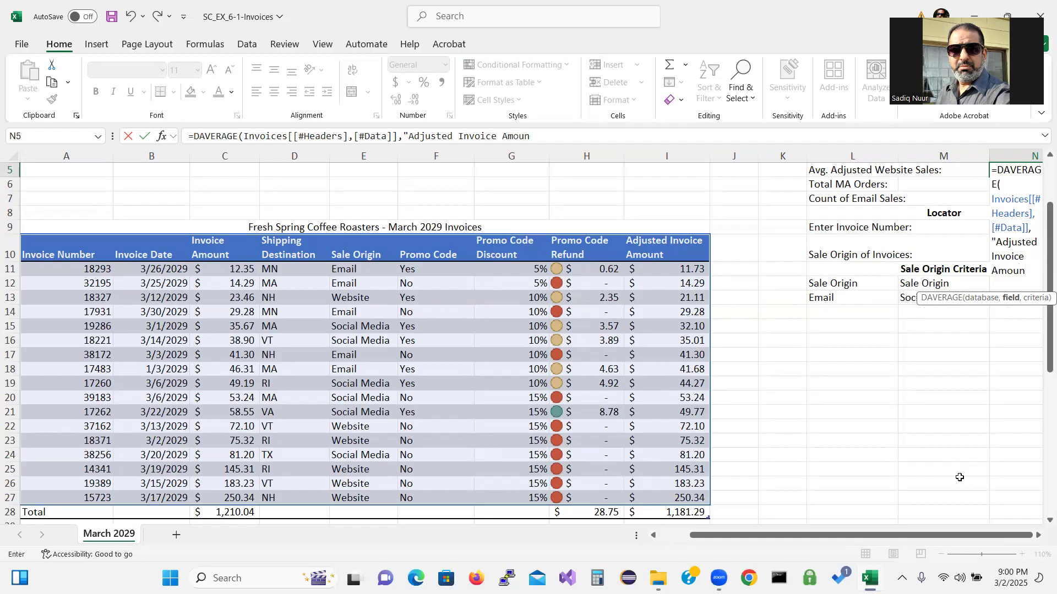
{"action": "type", "text": "t\","}
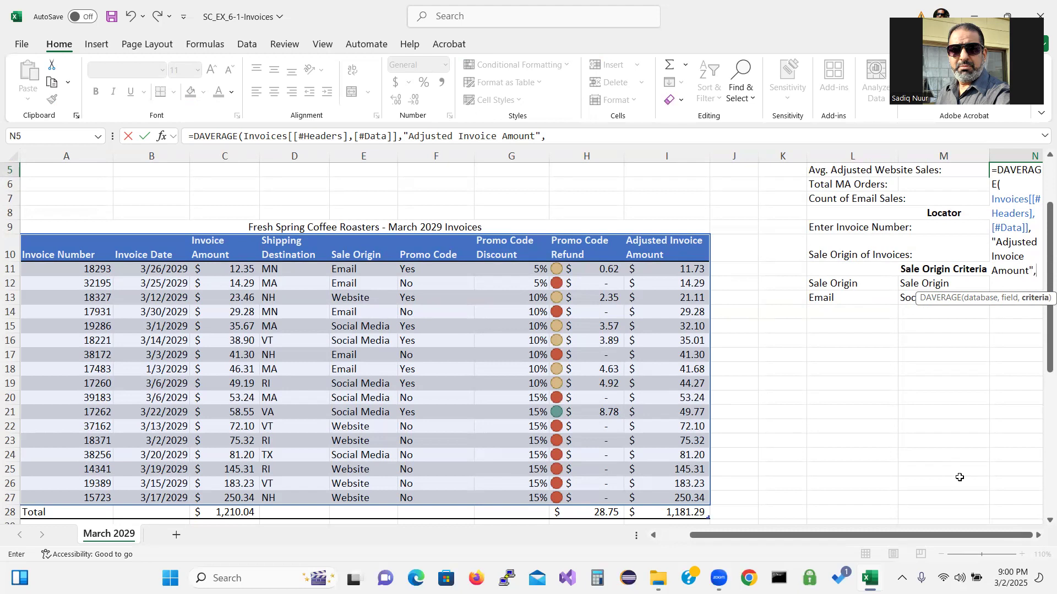
Step: Enter the Website criteria range N12:N13, complete the DAVERAGE formula in N5 and review its arguments
{"action": "type", "text": "n12"}
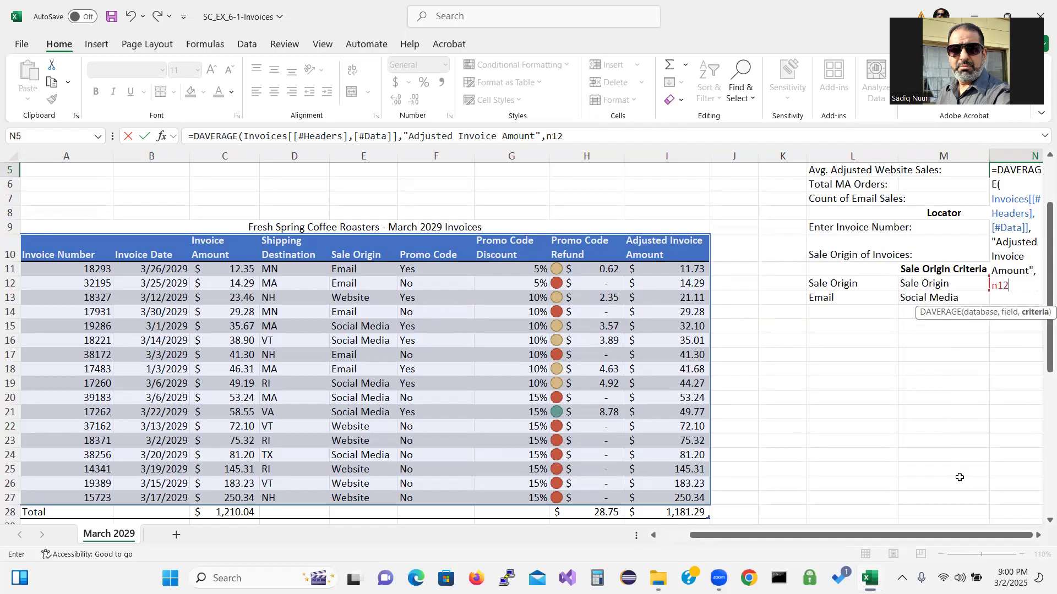
{"action": "type", "text": ":n"}
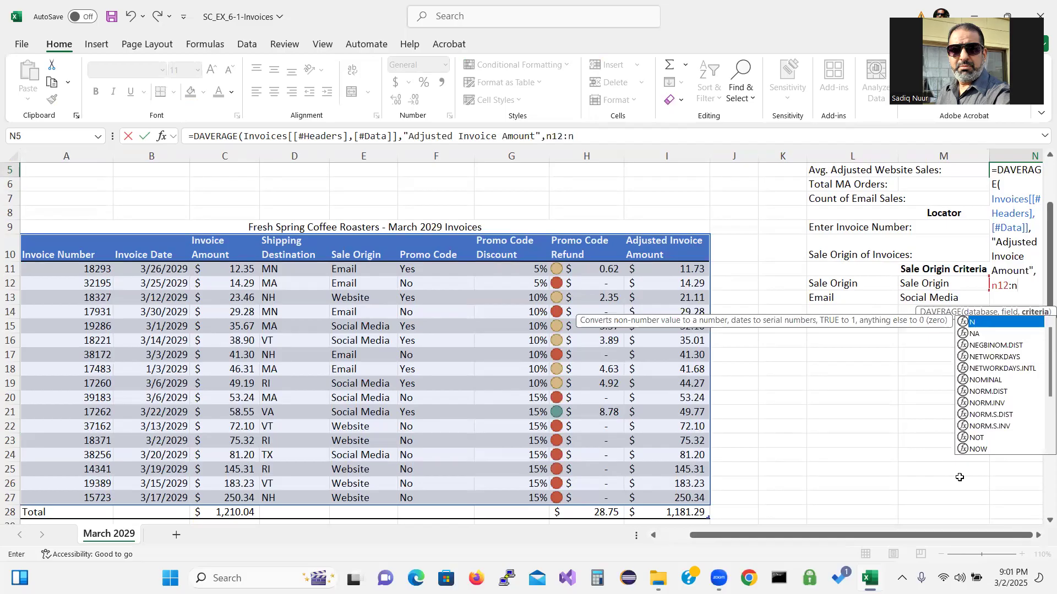
{"action": "type", "text": "13"}
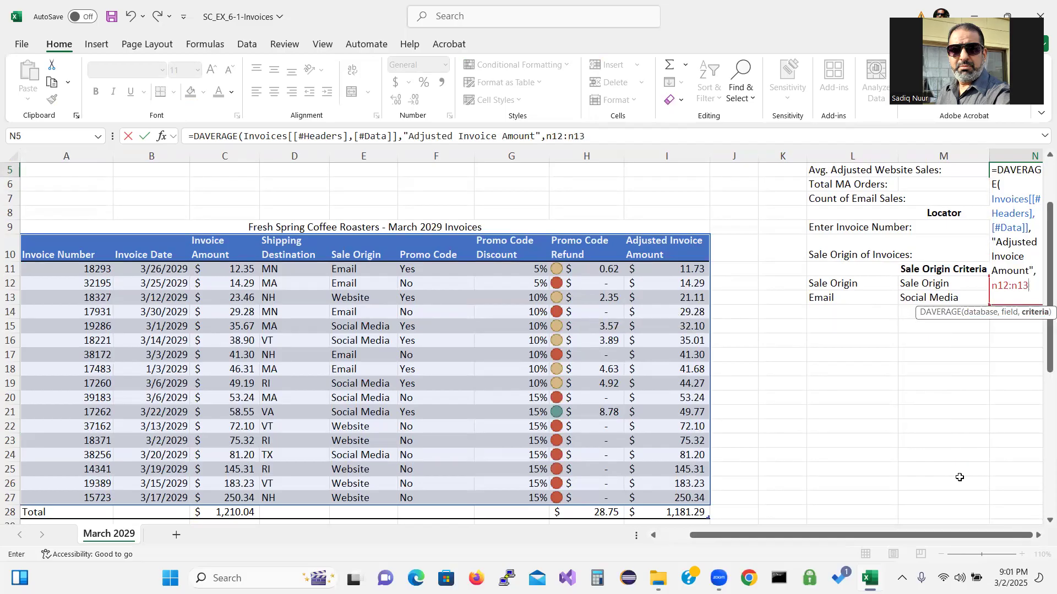
{"action": "type", "text": ")"}
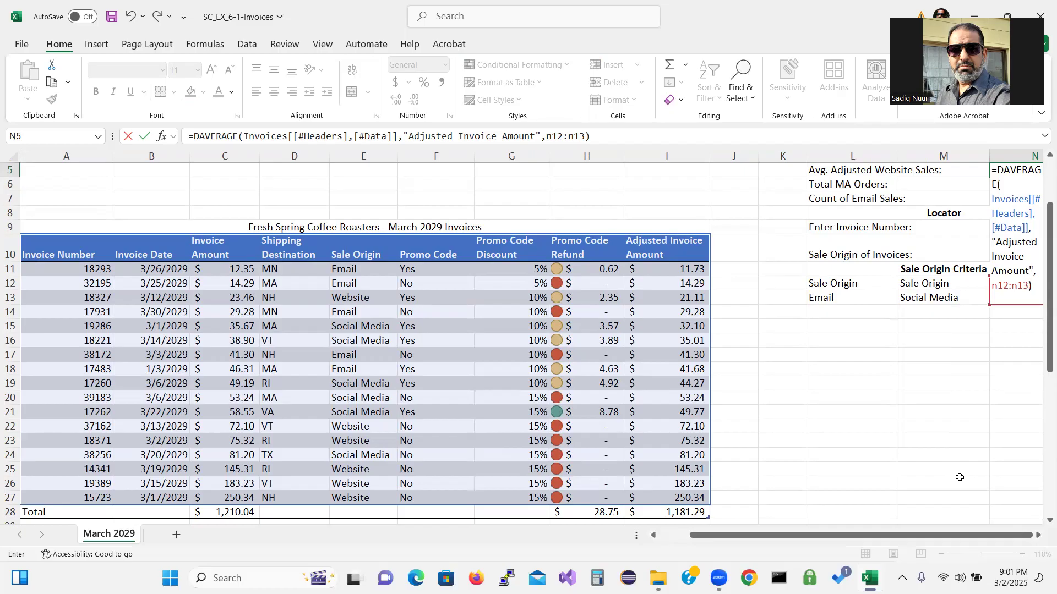
{"action": "key", "text": "Return"}
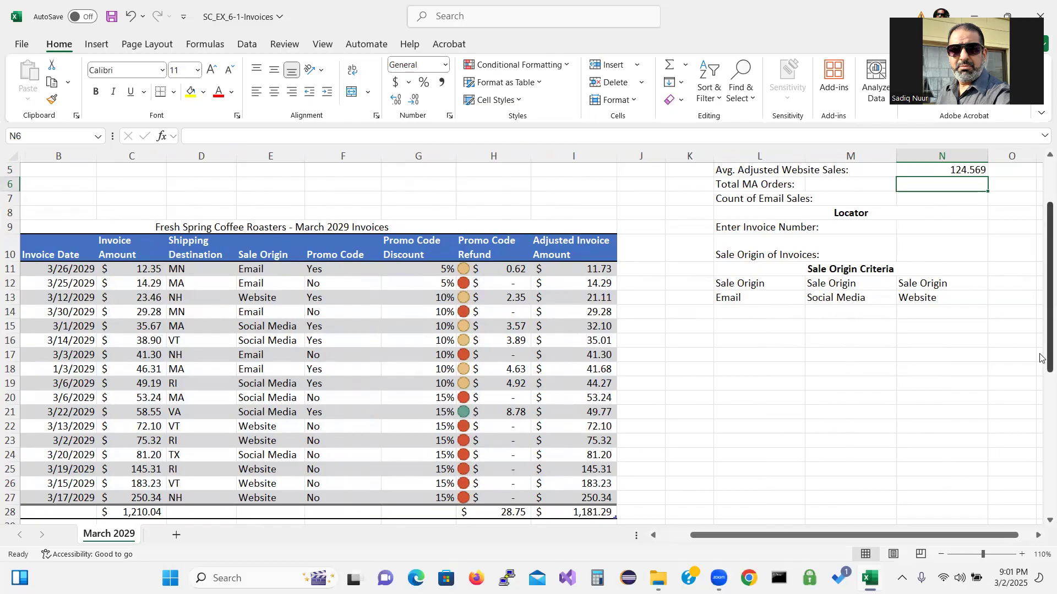
{"action": "scroll", "coordinate": [1040, 348], "scroll_direction": "up", "scroll_amount": 2}
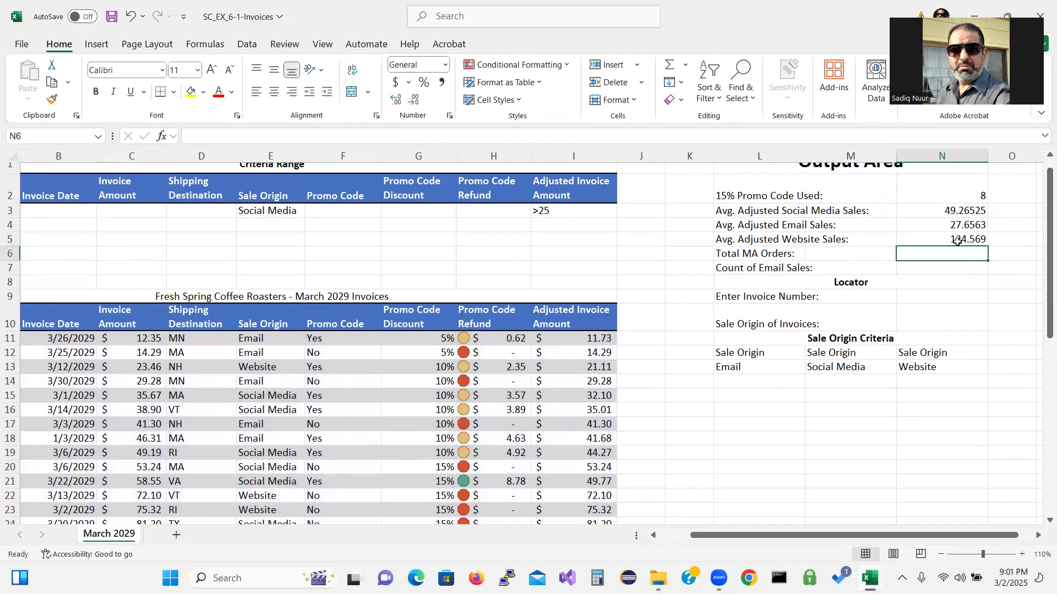
{"action": "left_click", "coordinate": [959, 240]}
{"action": "double_click", "coordinate": [959, 240]}
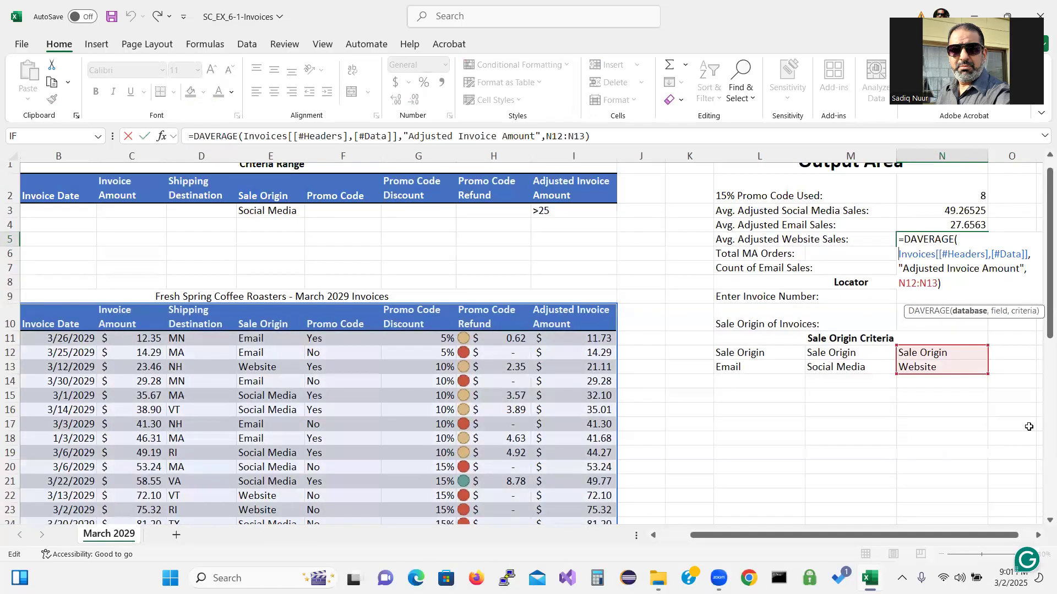
Step: Commit the N5 formula and start a SUMIF for Total MA Orders in N6 with the Invoices table's Shipping Destination column as the range
{"action": "key", "text": "ctrl+Return"}
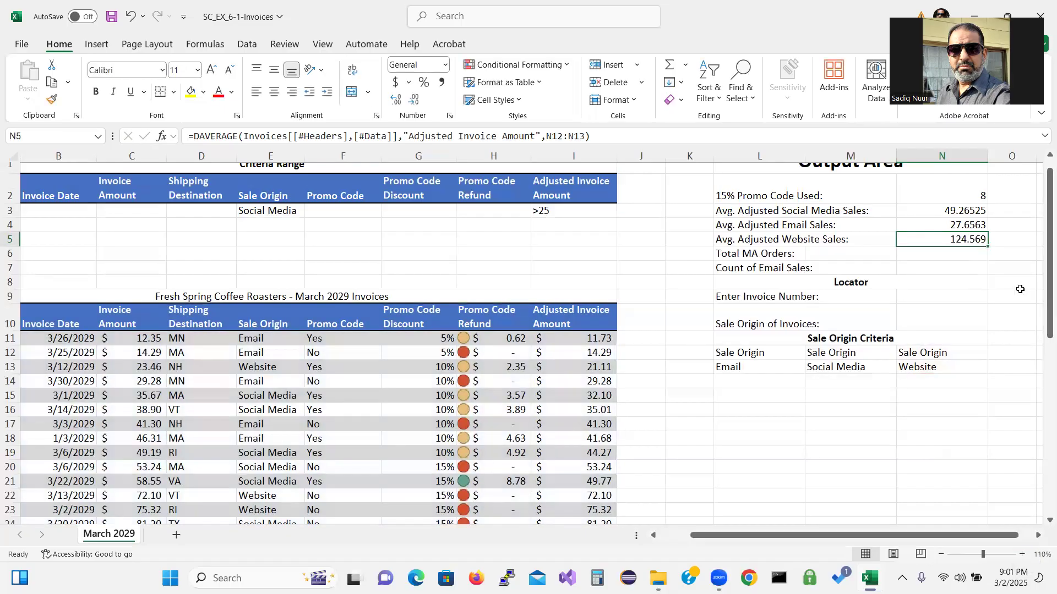
{"action": "left_click", "coordinate": [957, 255]}
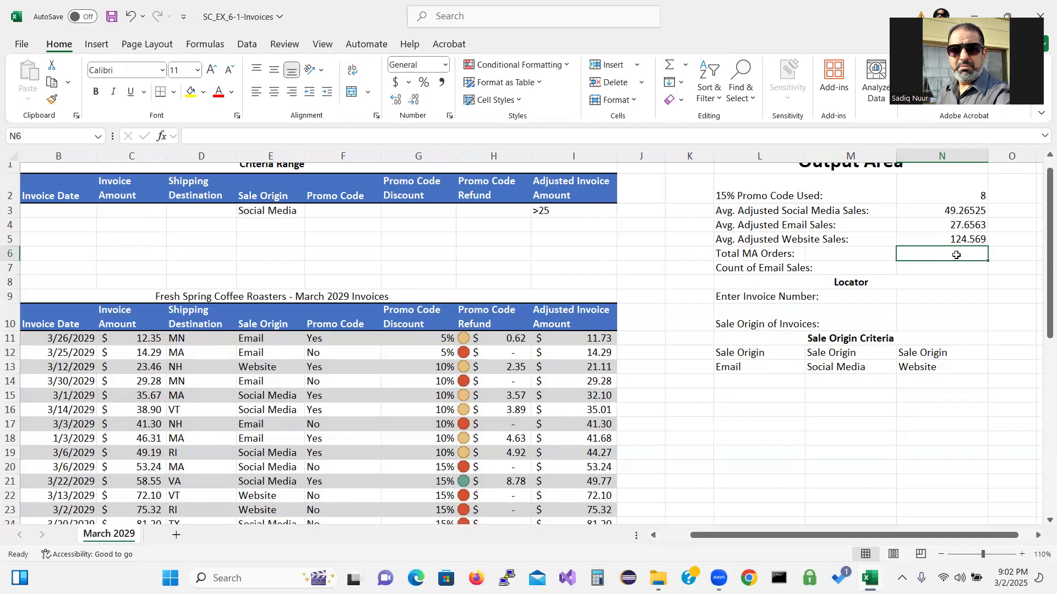
{"action": "type", "text": "="}
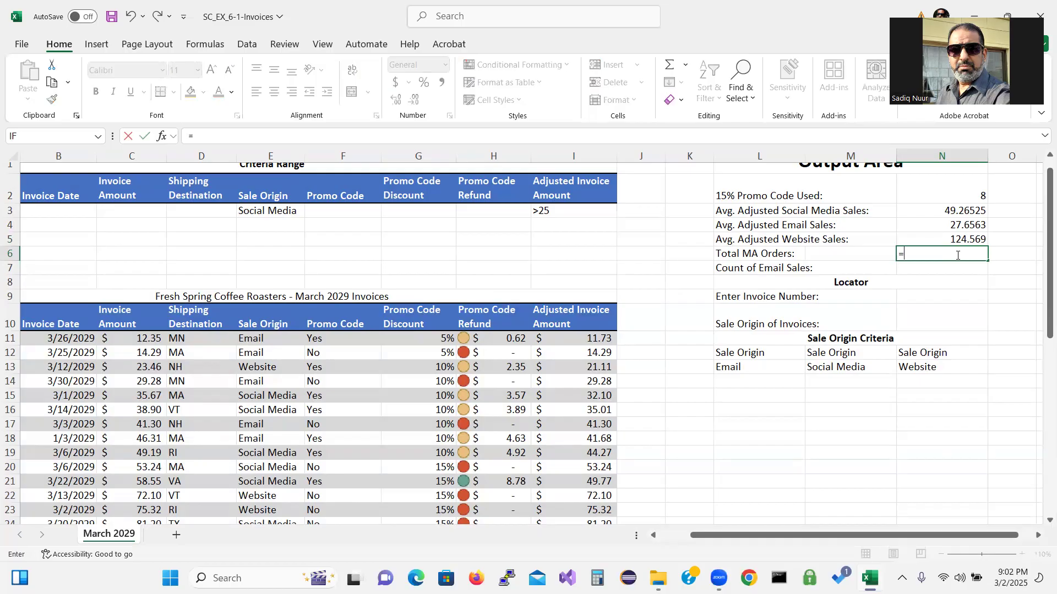
{"action": "type", "text": "sum"}
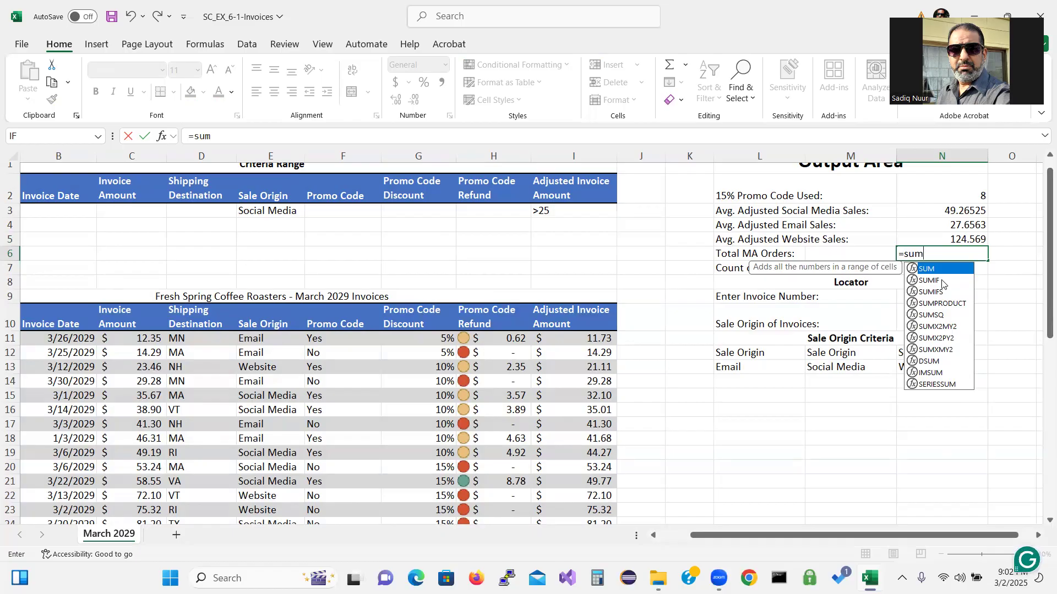
{"action": "double_click", "coordinate": [930, 280]}
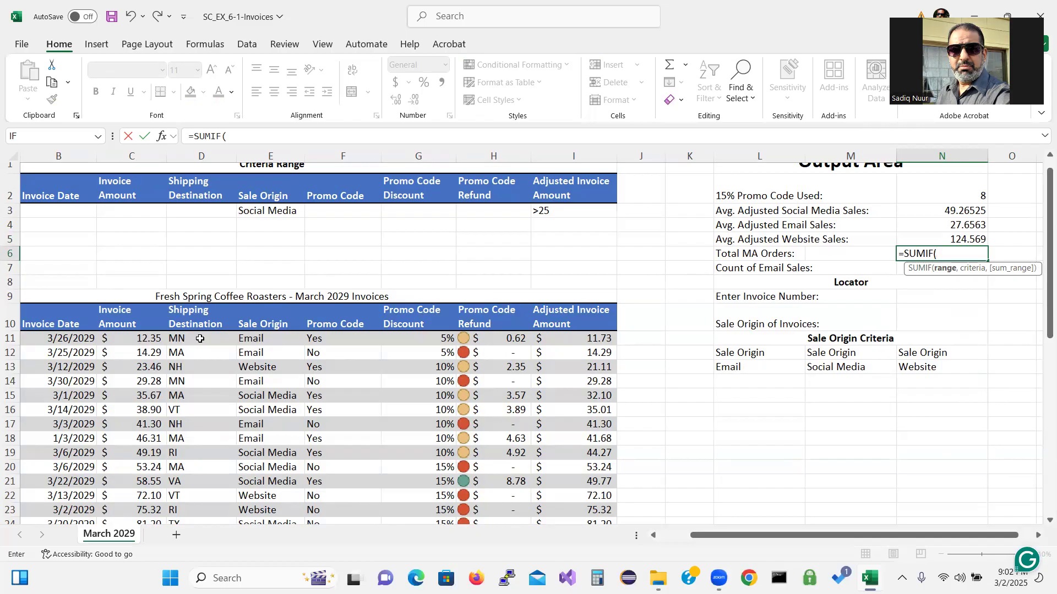
{"action": "left_click_drag", "start_coordinate": [200, 339], "coordinate": [196, 471]}
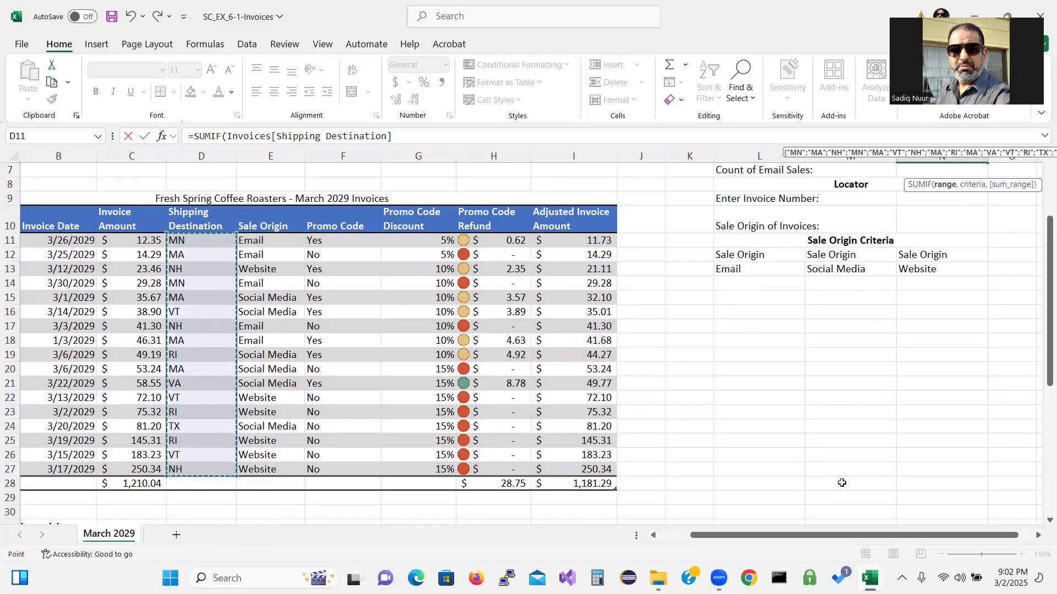
{"action": "type", "text": ","}
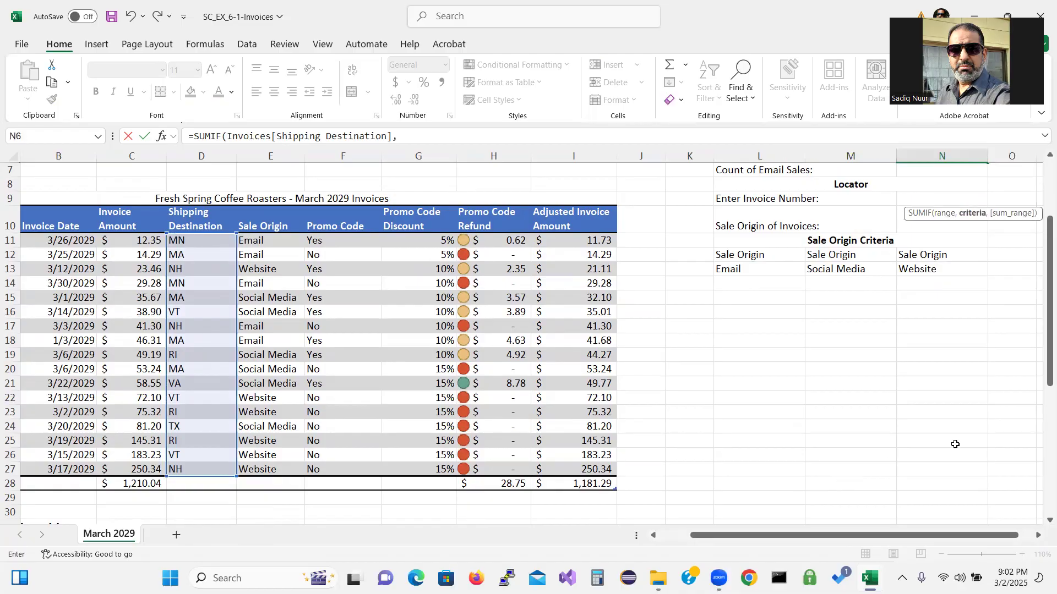
Step: Complete the SUMIF in N6 with "MA" as the criteria and the Adjusted Invoice Amount column as the sum range
{"action": "left_click_drag", "start_coordinate": [1042, 354], "coordinate": [1041, 275]}
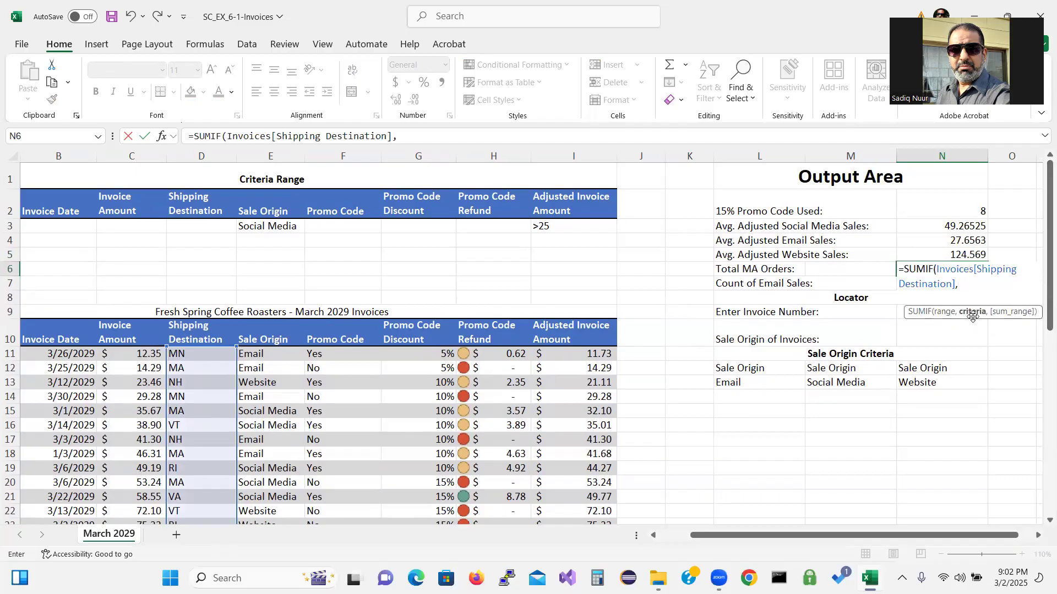
{"action": "type", "text": "\"MA"}
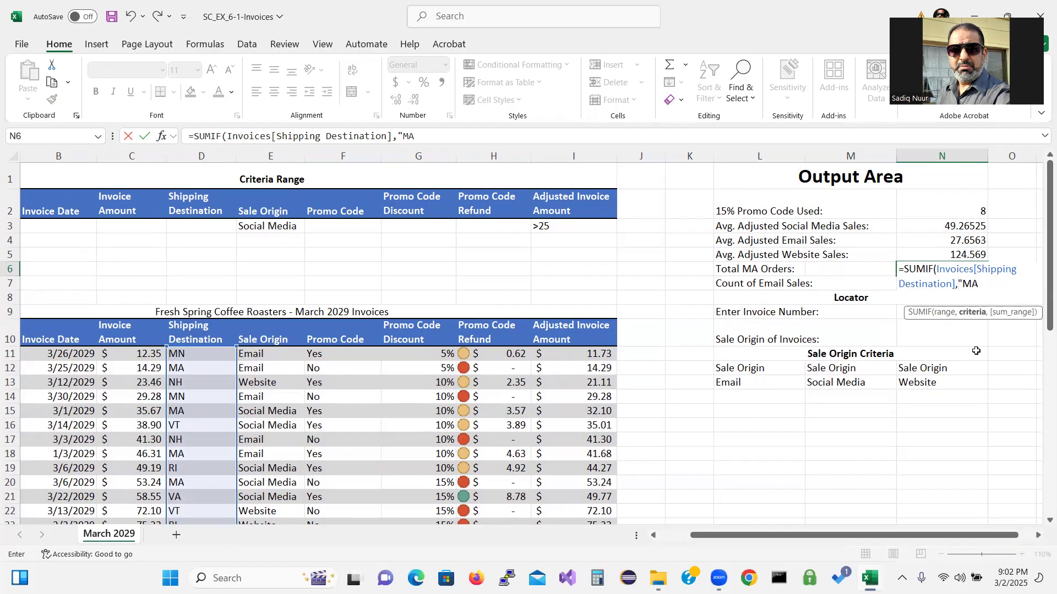
{"action": "type", "text": "\","}
{"action": "left_click_drag", "start_coordinate": [581, 355], "coordinate": [583, 509]}
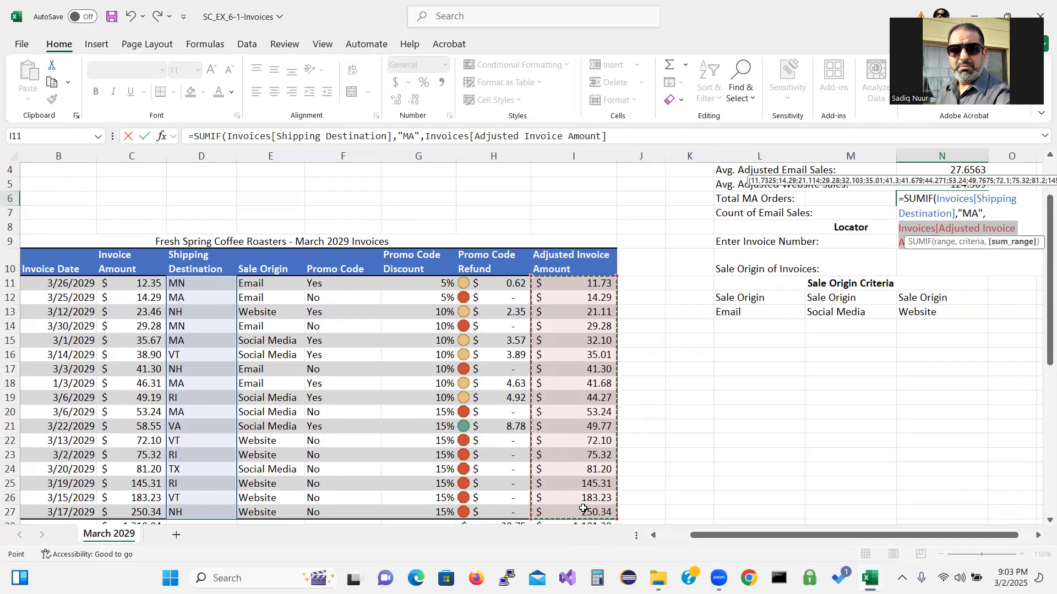
{"action": "type", "text": ")"}
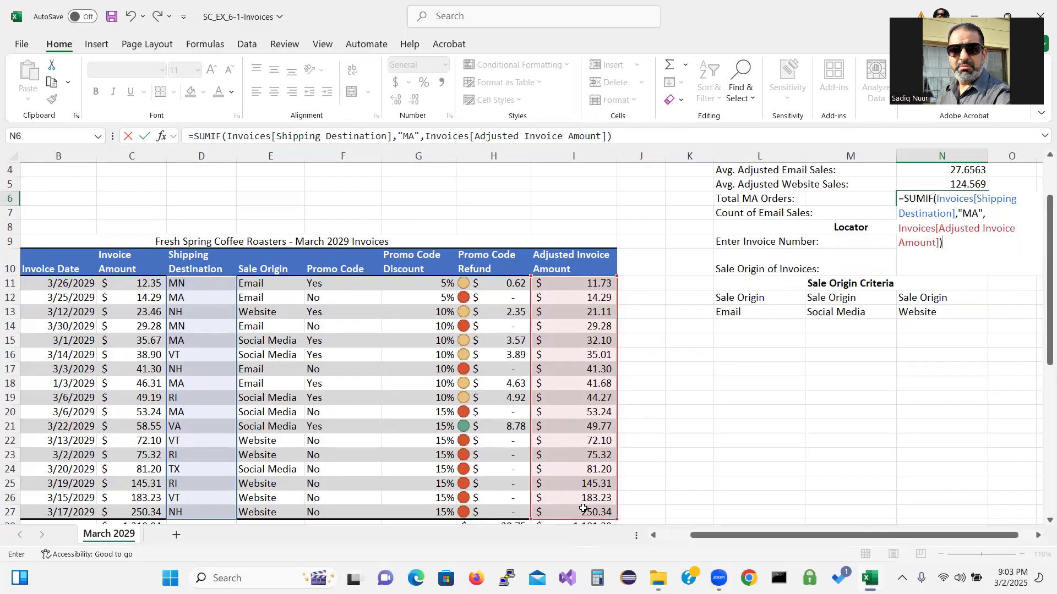
{"action": "key", "text": "Return"}
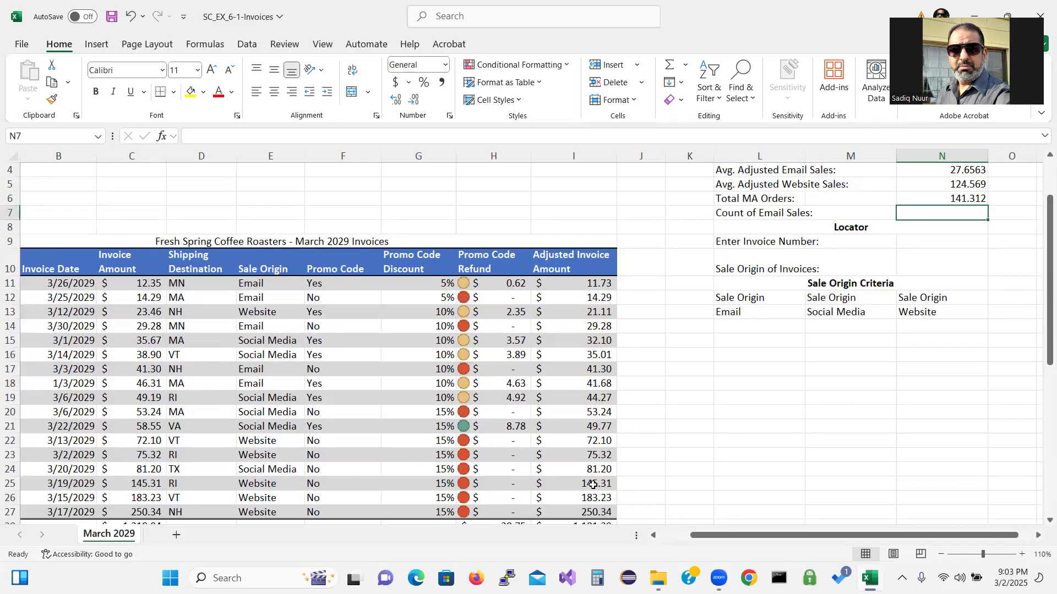
Step: Enter a COUNTIF formula for Count of Email Sales in N7, counting "Email" in the Invoices table's Sale Origin column
{"action": "type", "text": "="}
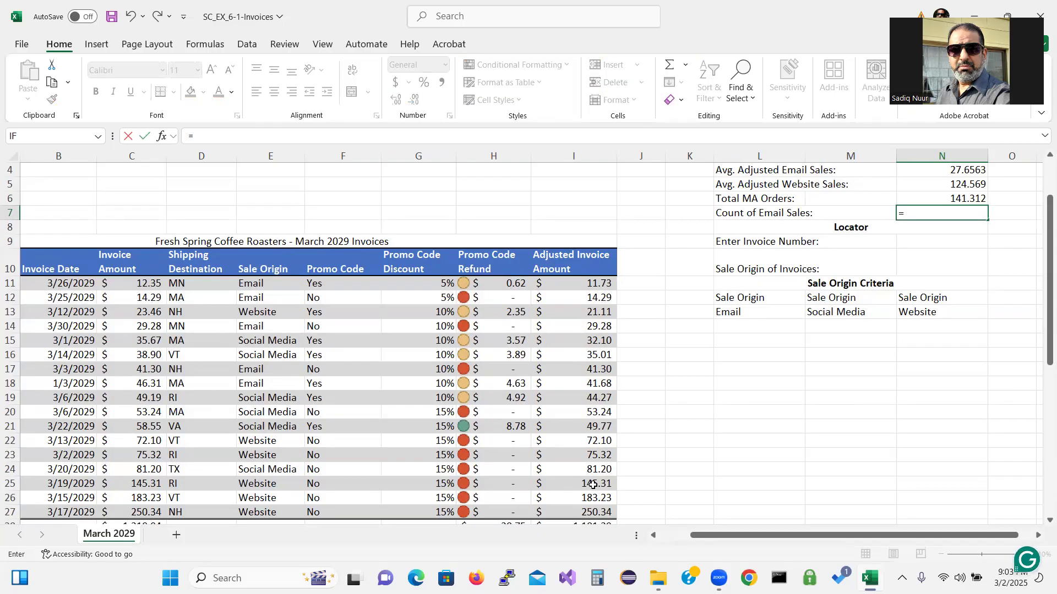
{"action": "type", "text": "coun"}
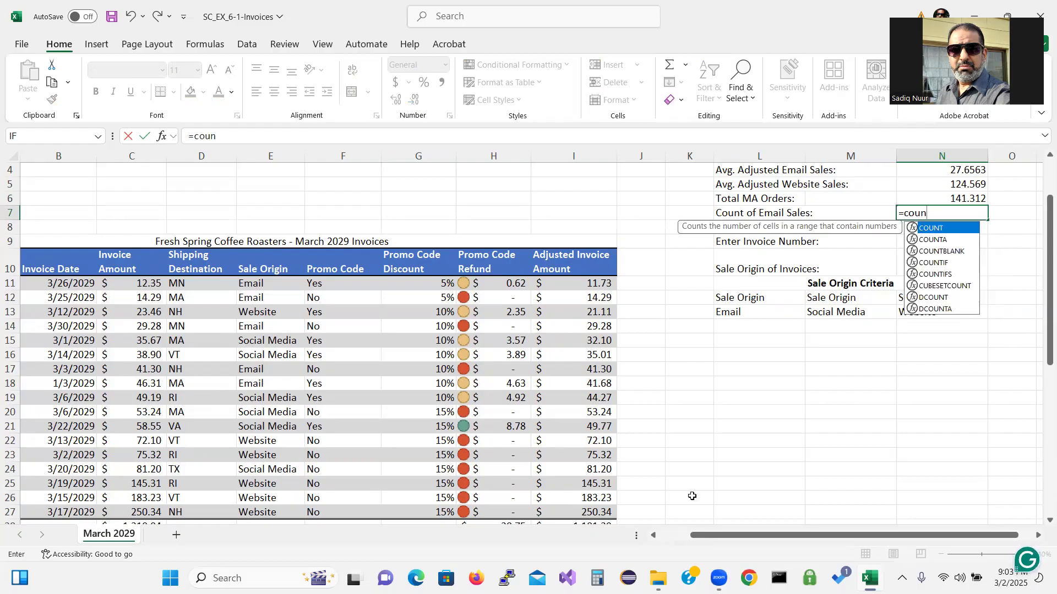
{"action": "double_click", "coordinate": [936, 263]}
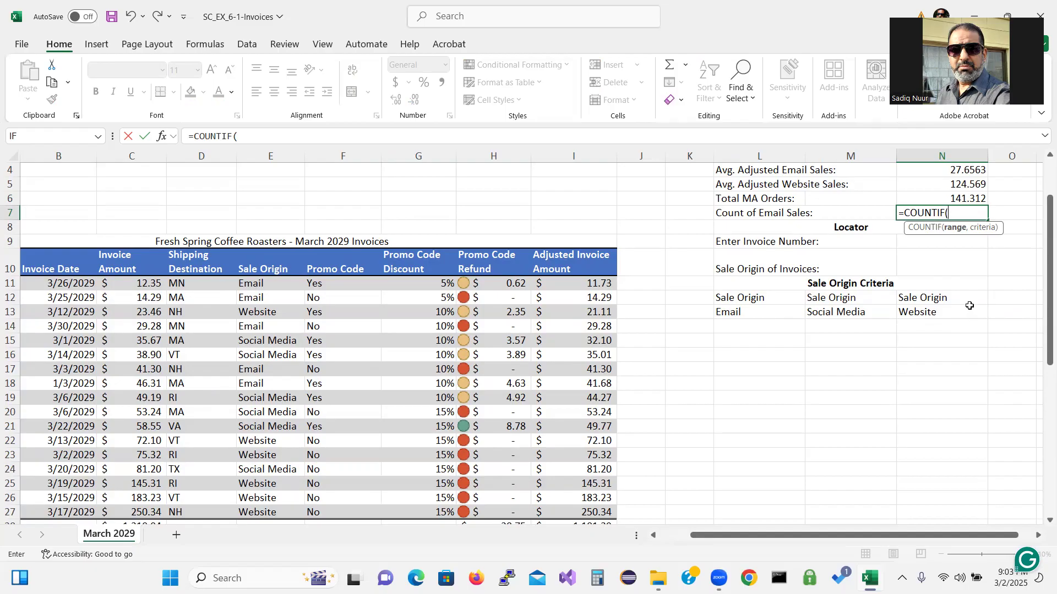
{"action": "left_click_drag", "start_coordinate": [273, 281], "coordinate": [270, 484]}
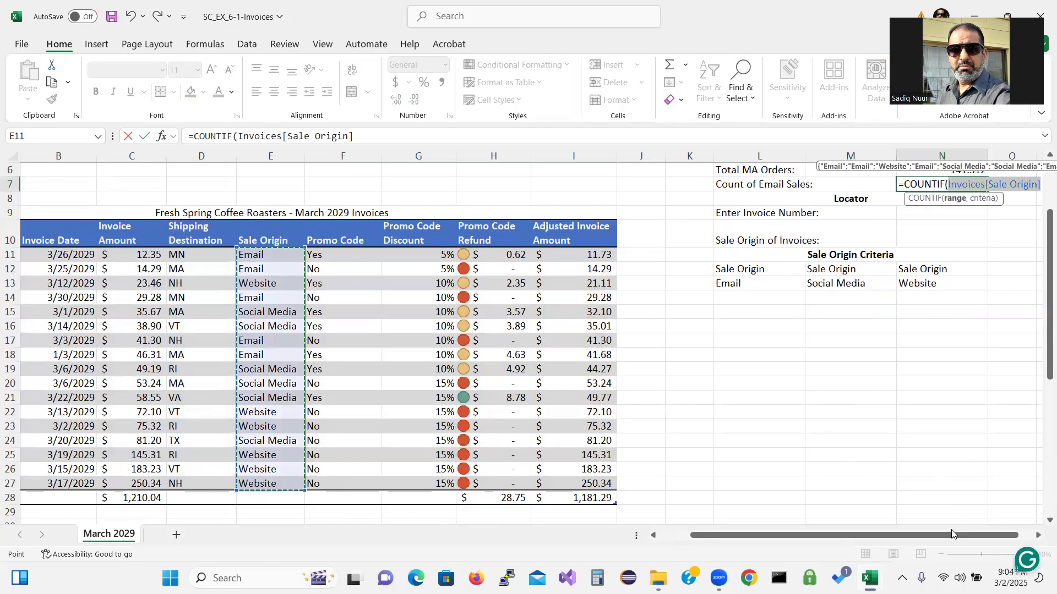
{"action": "type", "text": ","}
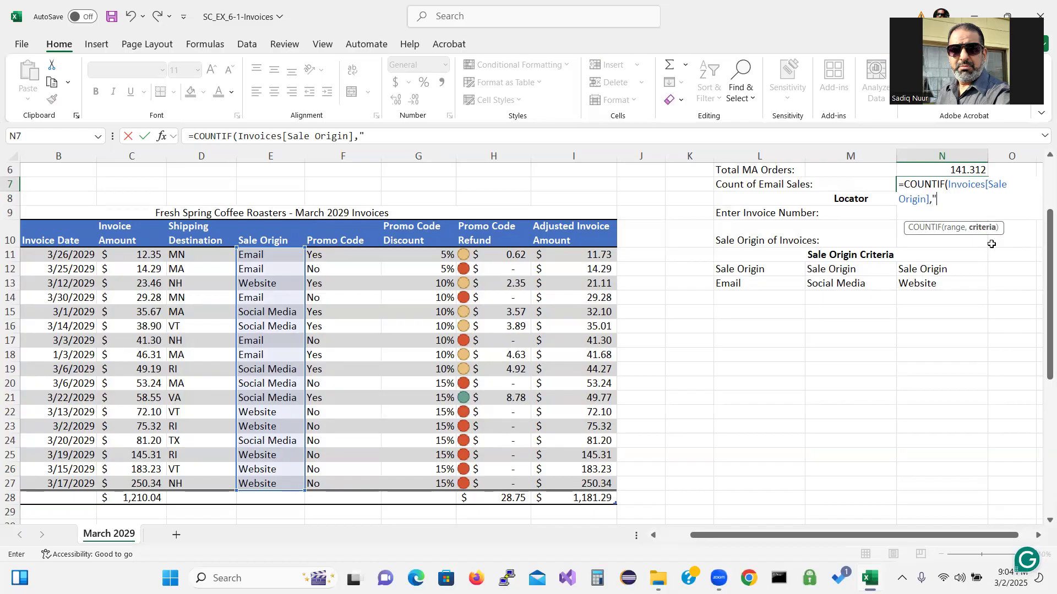
{"action": "type", "text": "Email\")"}
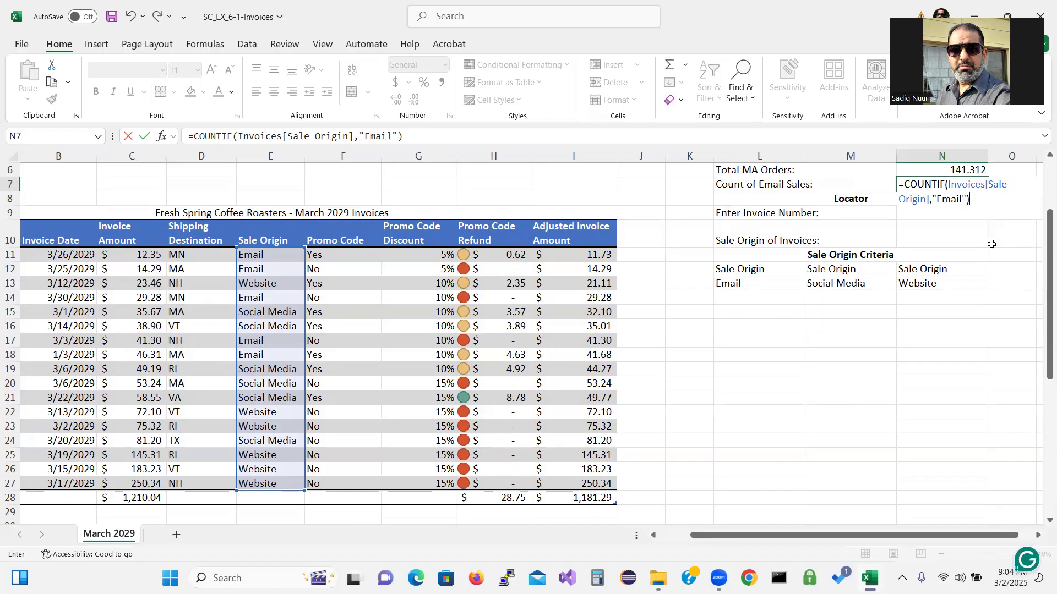
{"action": "key", "text": "Return"}
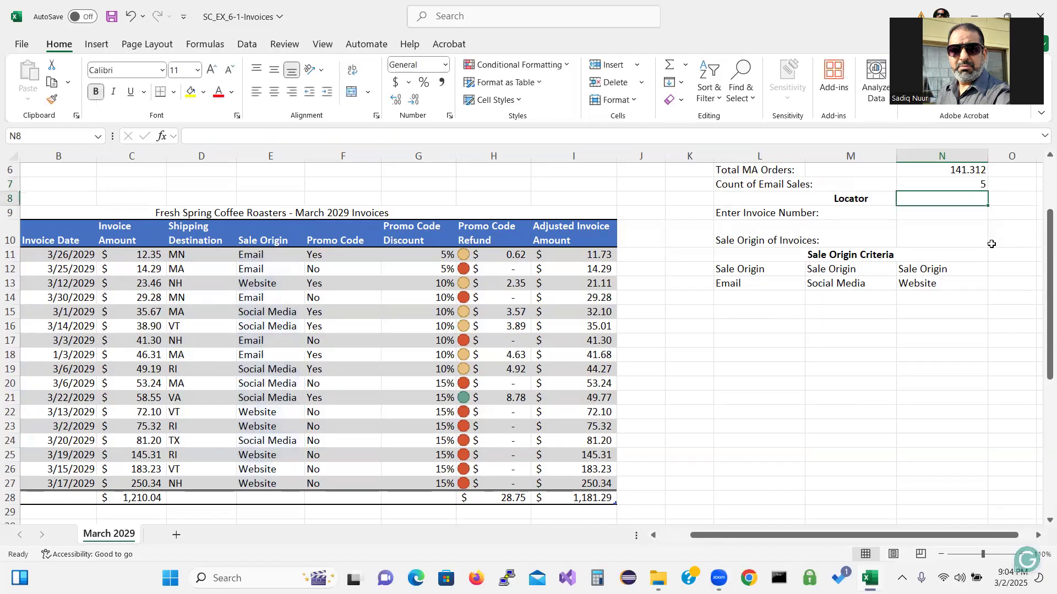
Step: Format the average and total results in N3:N6 to show two decimal places
{"action": "left_click", "coordinate": [1048, 255]}
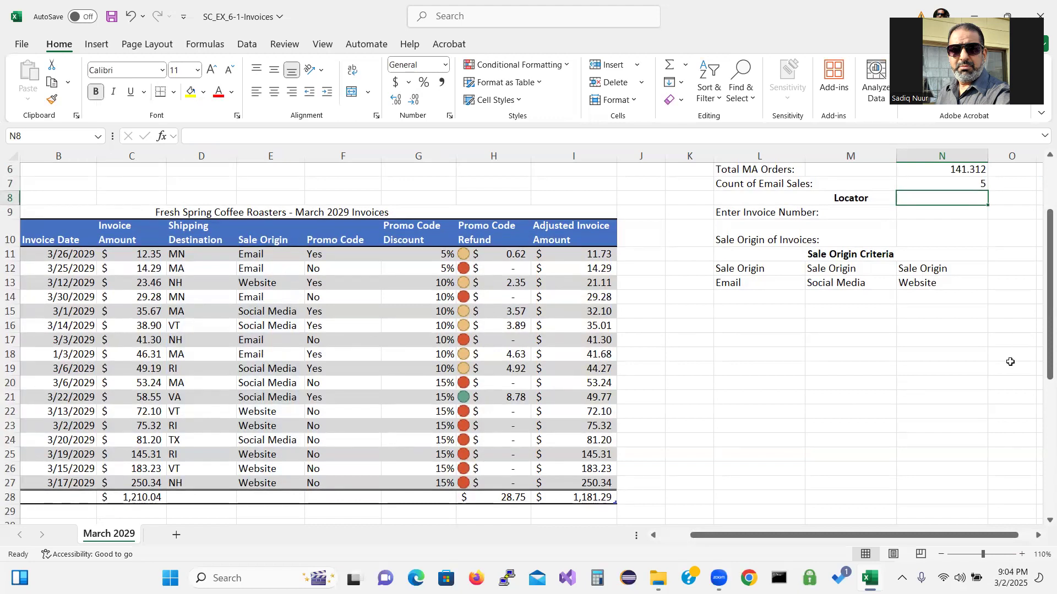
{"action": "left_click_drag", "start_coordinate": [1042, 326], "coordinate": [1040, 247]}
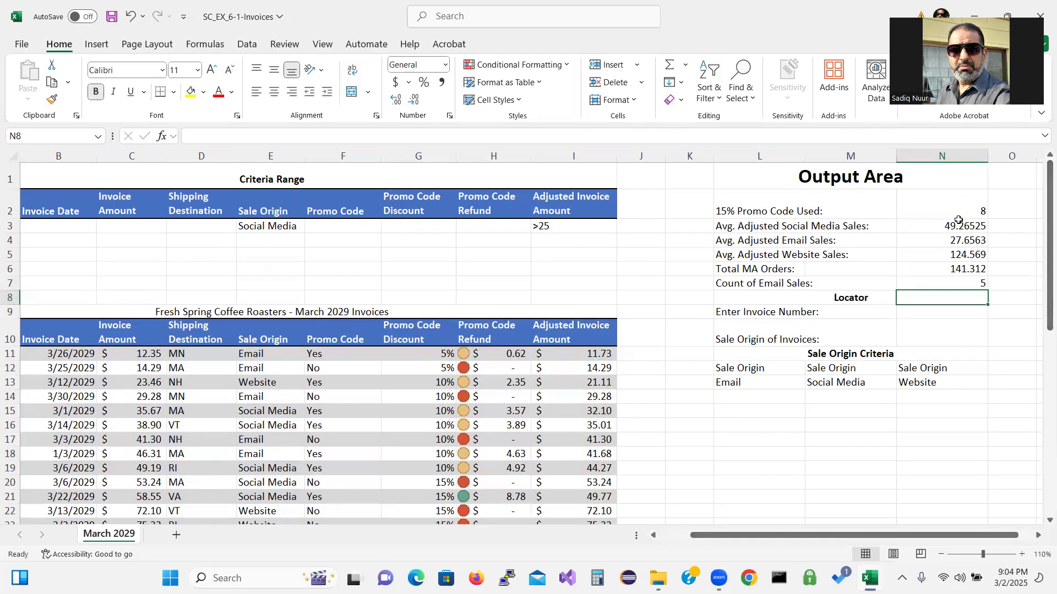
{"action": "left_click_drag", "start_coordinate": [956, 226], "coordinate": [953, 269]}
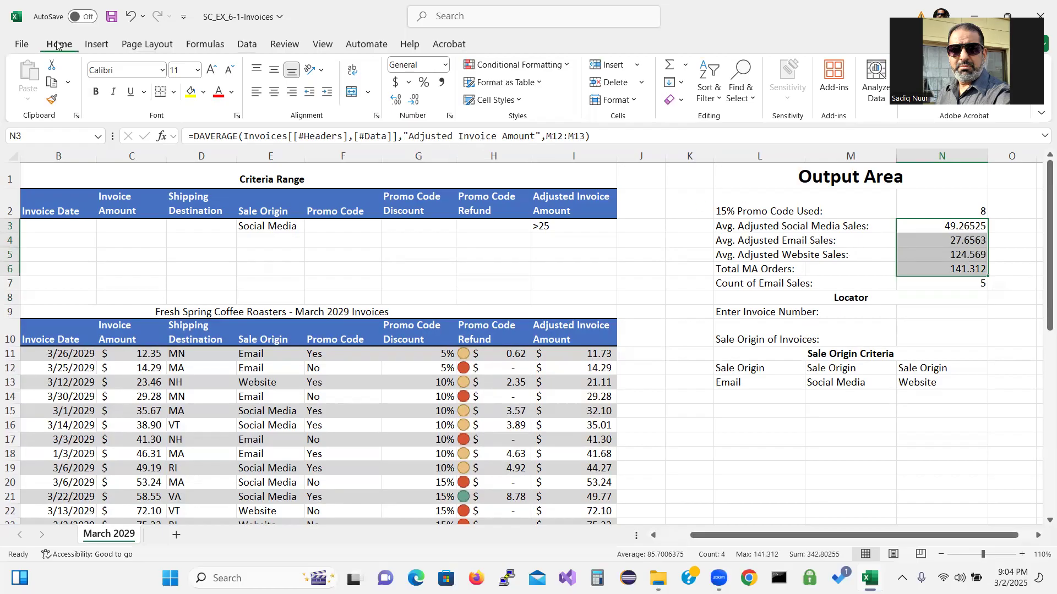
{"action": "left_click", "coordinate": [413, 102]}
{"action": "left_click", "coordinate": [414, 102]}
{"action": "left_click", "coordinate": [413, 102]}
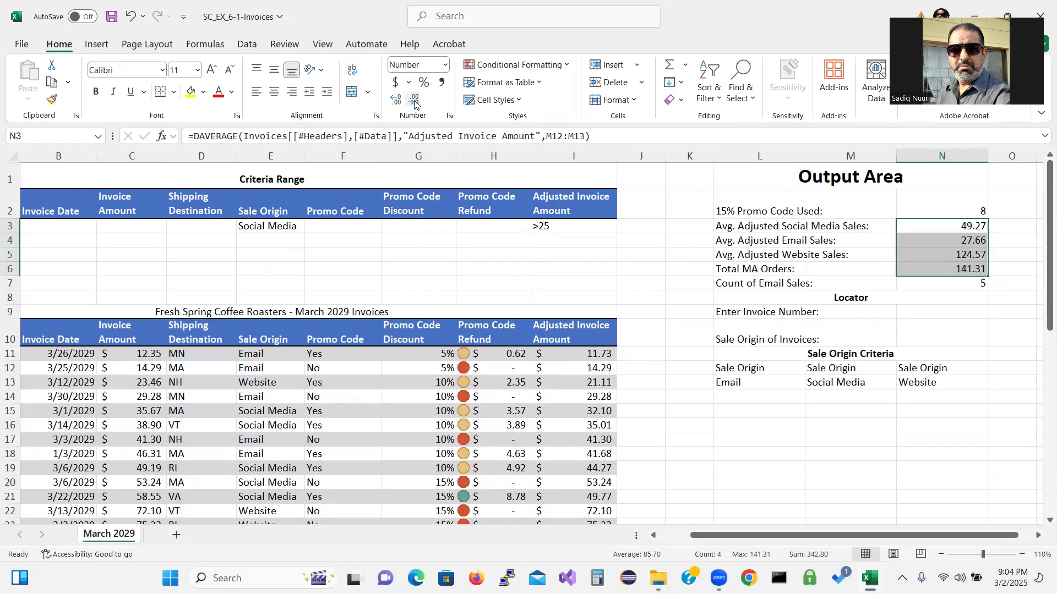
{"action": "left_click", "coordinate": [769, 433]}
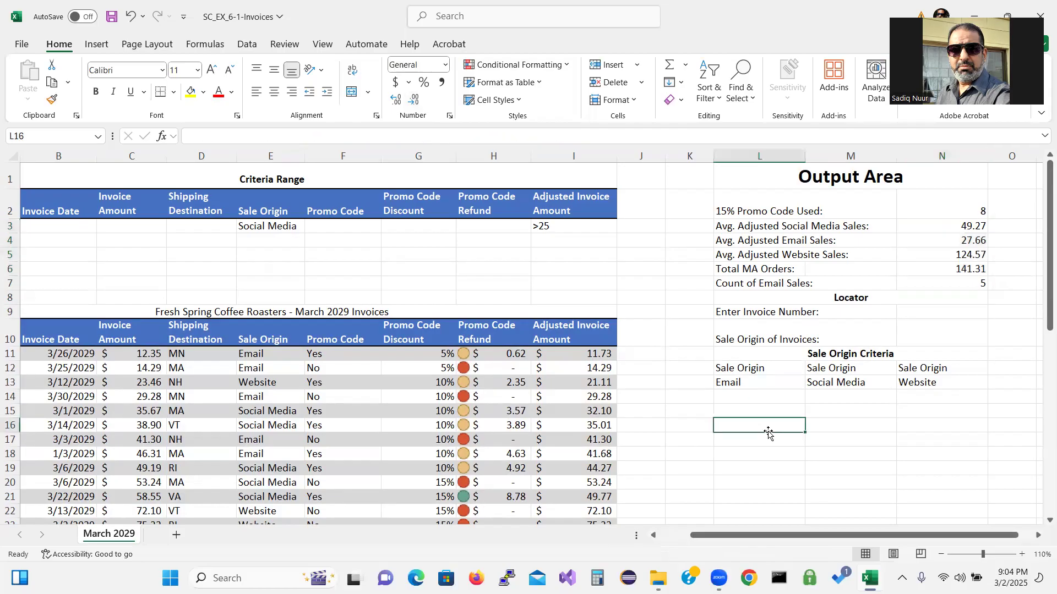
Step: Bold the Output Area's summary labels and results in L2:N7
{"action": "left_click_drag", "start_coordinate": [755, 210], "coordinate": [949, 286]}
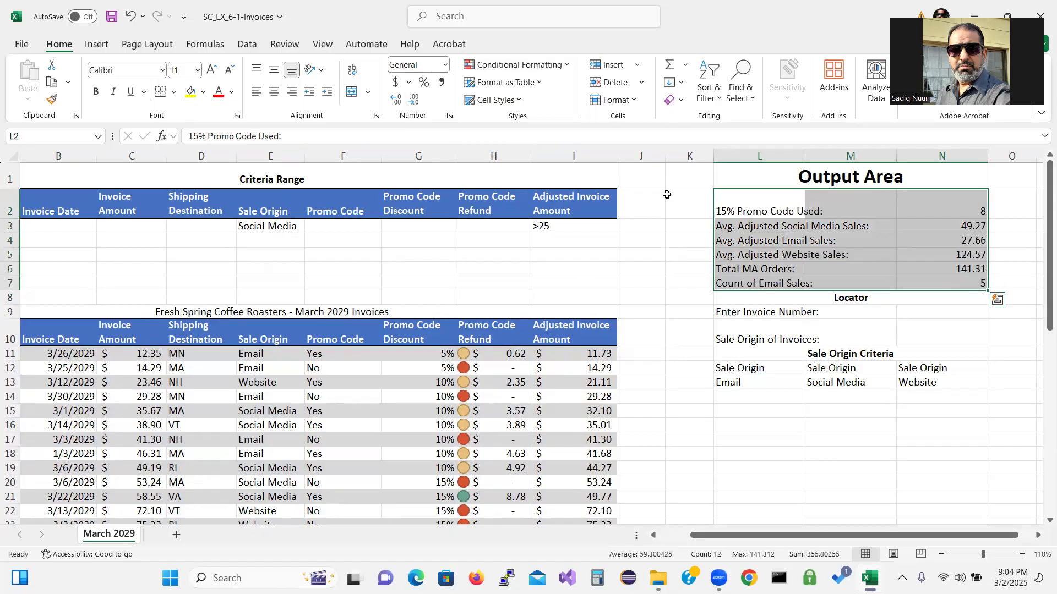
{"action": "left_click", "coordinate": [96, 93]}
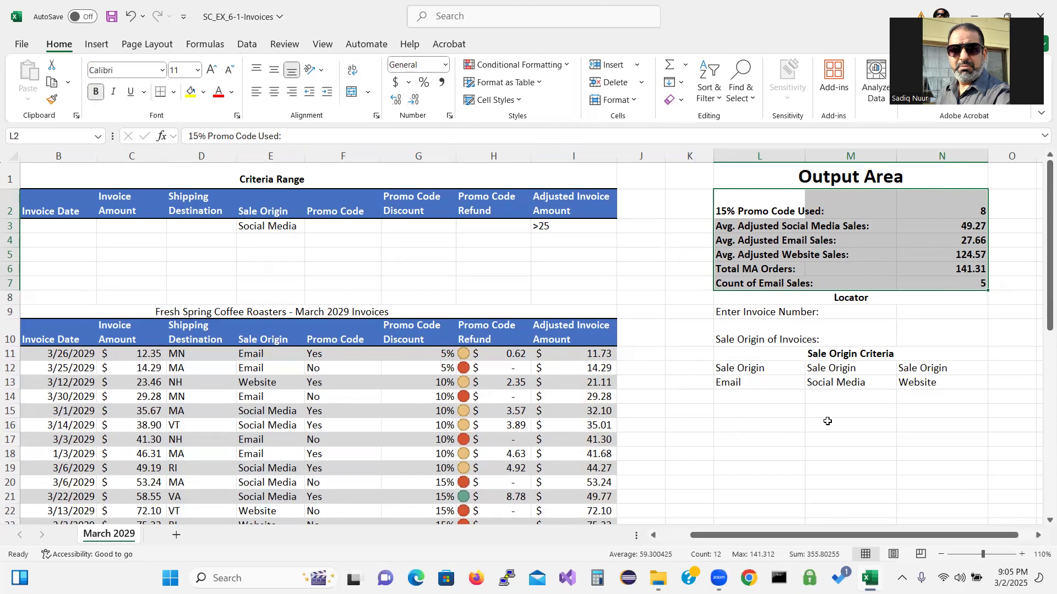
{"action": "left_click", "coordinate": [840, 440]}
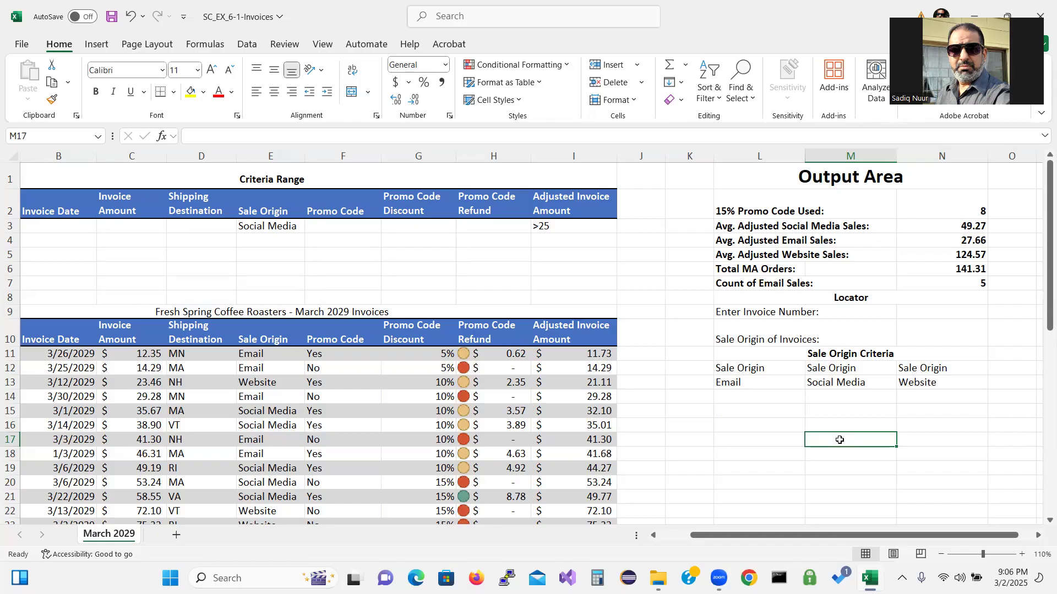
Step: Enter the invoice number to look up in the Locator's cell N9
{"action": "left_click", "coordinate": [973, 314]}
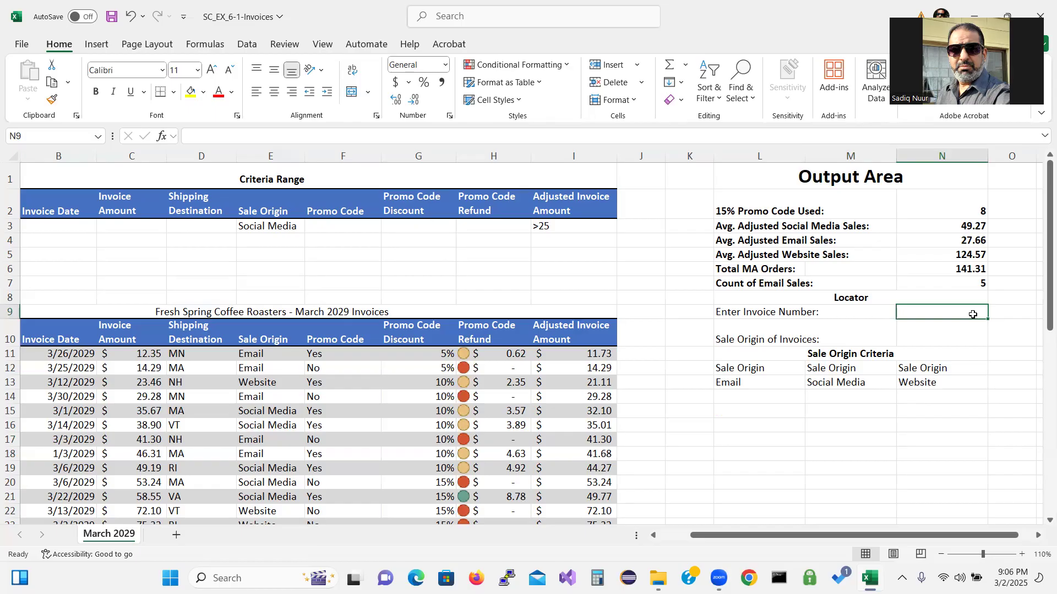
{"action": "type", "text": "17"}
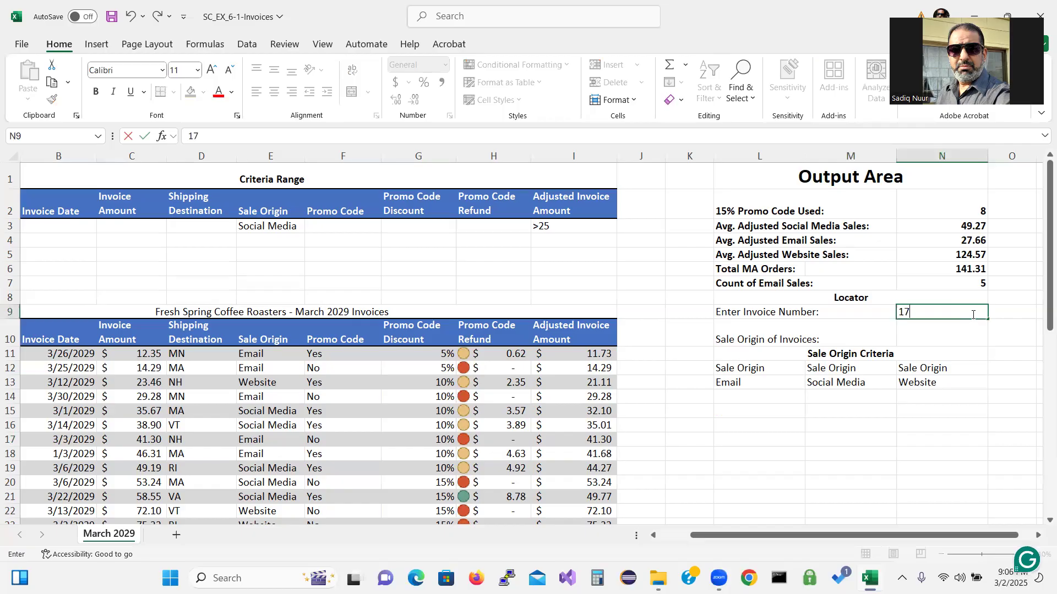
{"action": "type", "text": "483"}
{"action": "key", "text": "Return"}
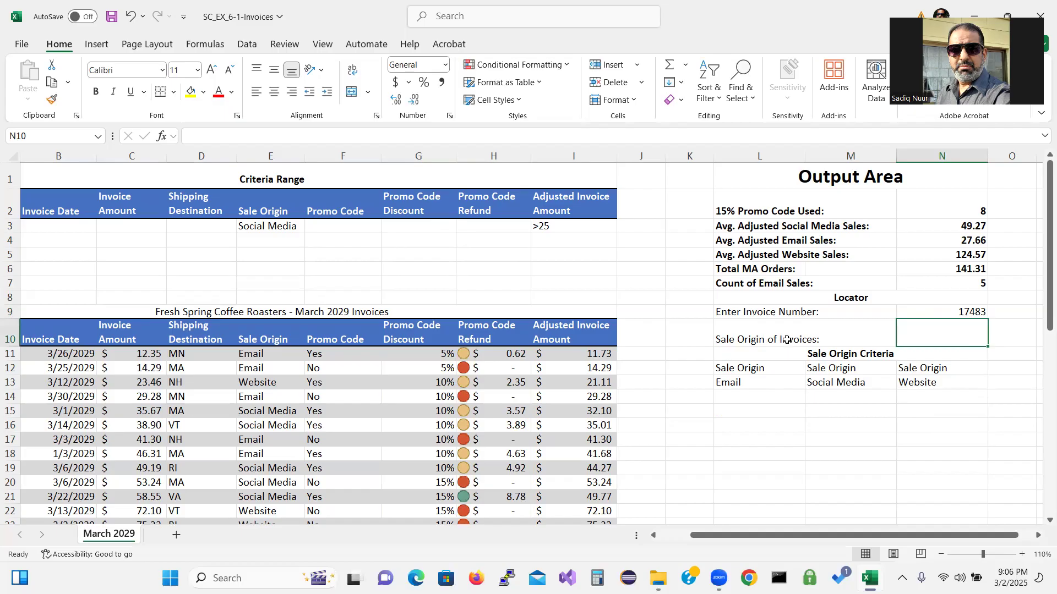
Step: Start a VLOOKUP formula in N10 using N9 as the lookup value and the Invoices table as the table array
{"action": "type", "text": "="}
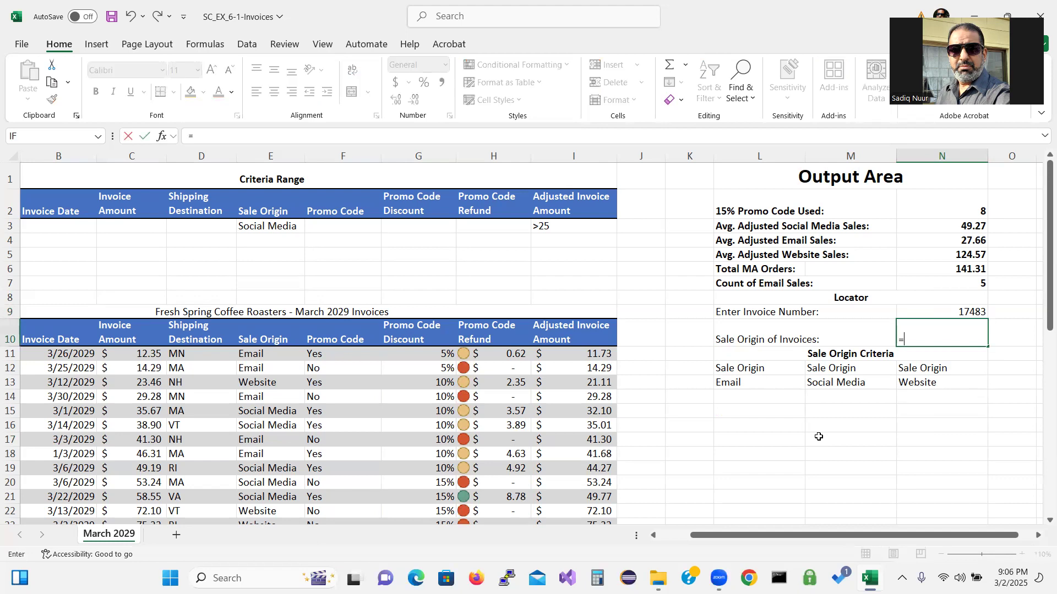
{"action": "type", "text": "vl"}
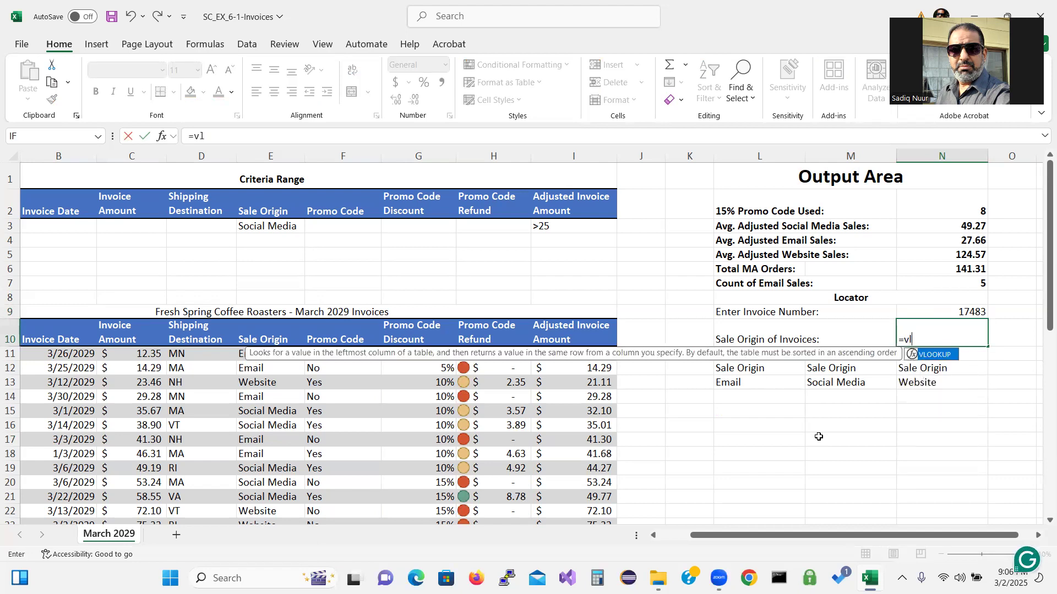
{"action": "double_click", "coordinate": [933, 354]}
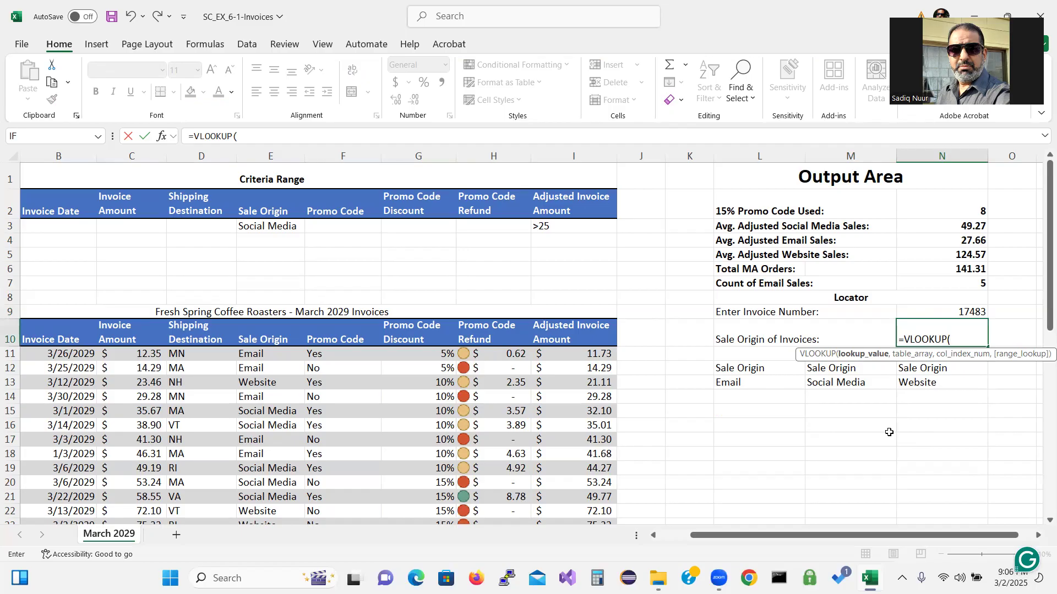
{"action": "left_click", "coordinate": [947, 313]}
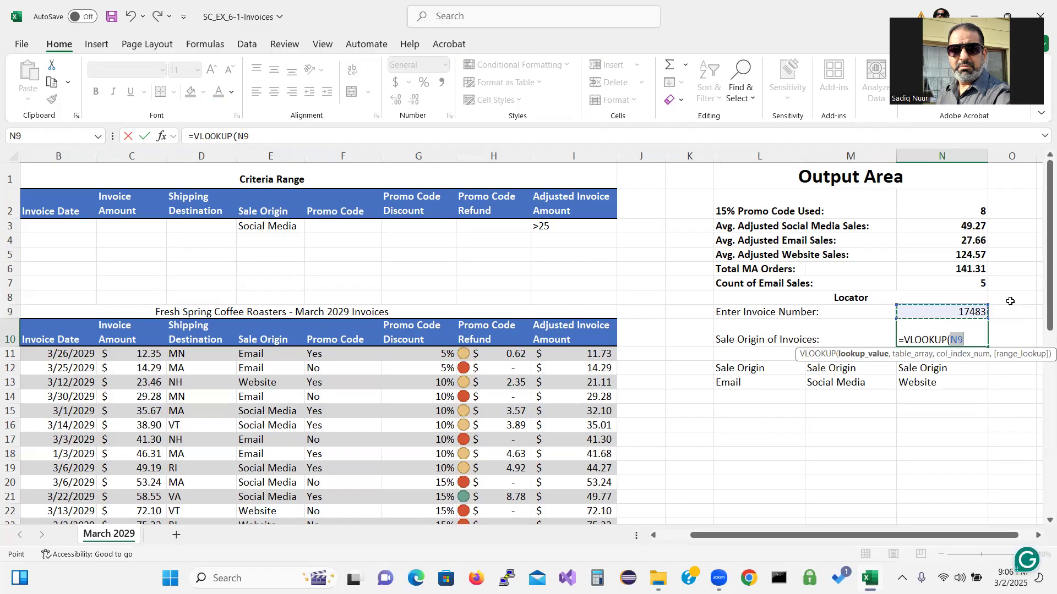
{"action": "type", "text": ","}
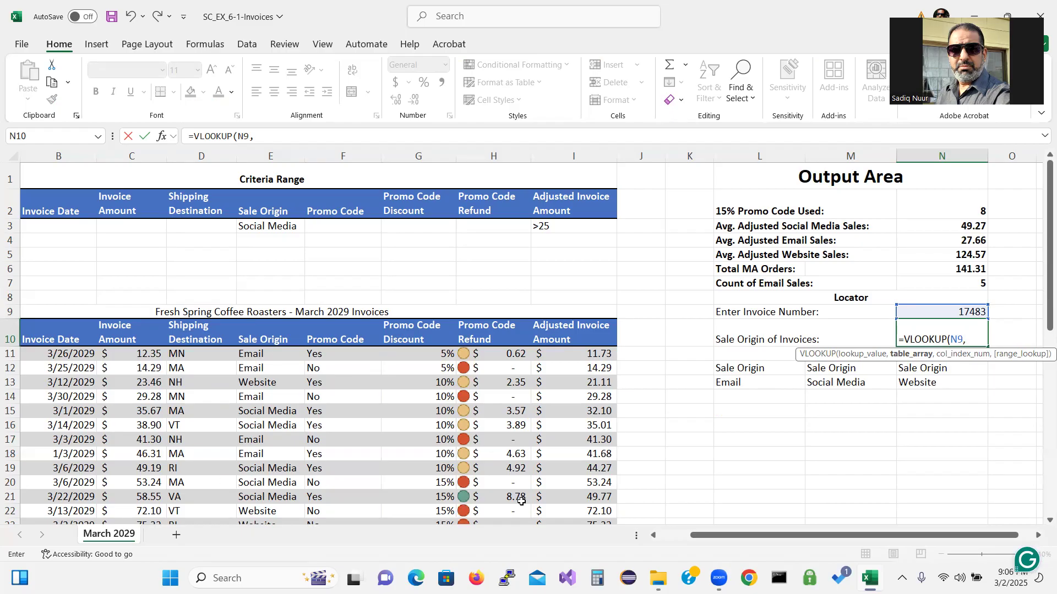
{"action": "left_click_drag", "start_coordinate": [695, 537], "coordinate": [667, 541]}
{"action": "left_click", "coordinate": [48, 357]}
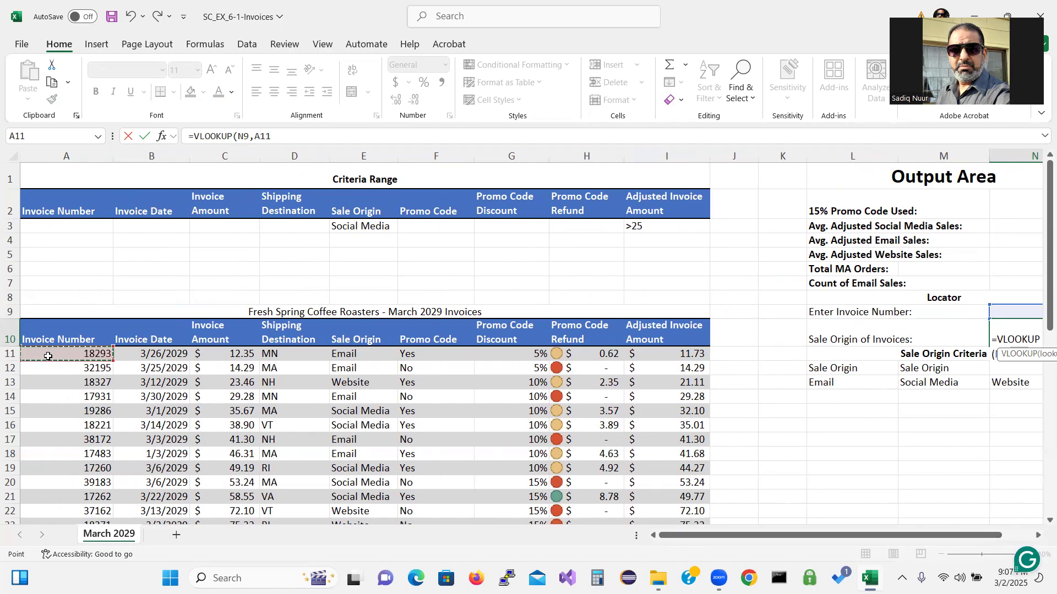
{"action": "left_click_drag", "start_coordinate": [48, 356], "coordinate": [51, 557]}
{"action": "left_click_drag", "start_coordinate": [53, 544], "coordinate": [706, 402]}
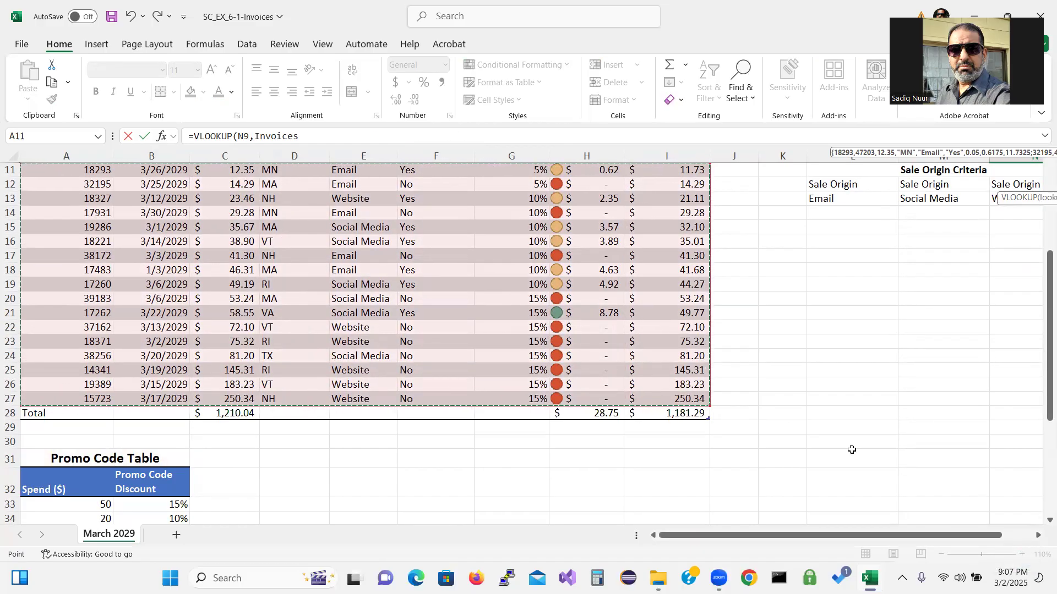
{"action": "left_click_drag", "start_coordinate": [1040, 389], "coordinate": [1040, 344]}
{"action": "type", "text": ","}
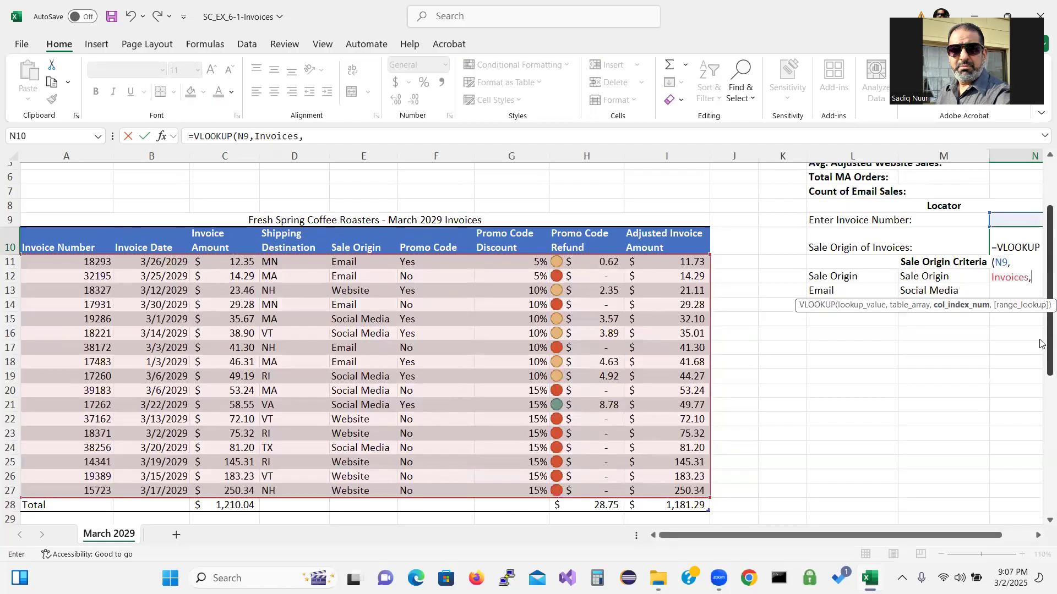
Step: Complete the VLOOKUP formula in N10 with column index 5 and FALSE for an exact match, and save the workbook
{"action": "left_click_drag", "start_coordinate": [961, 539], "coordinate": [991, 539]}
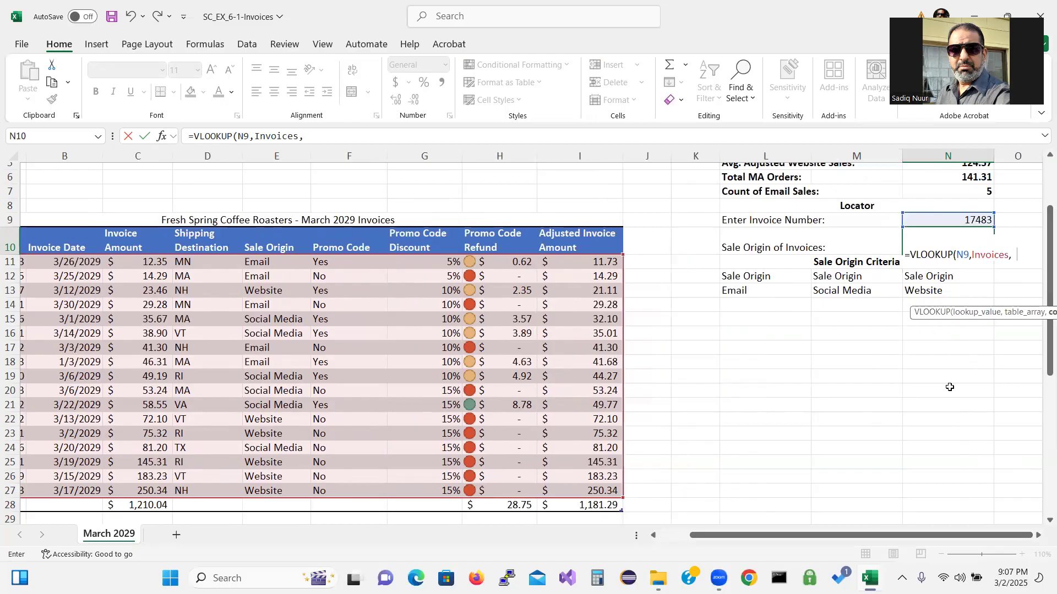
{"action": "type", "text": "5"}
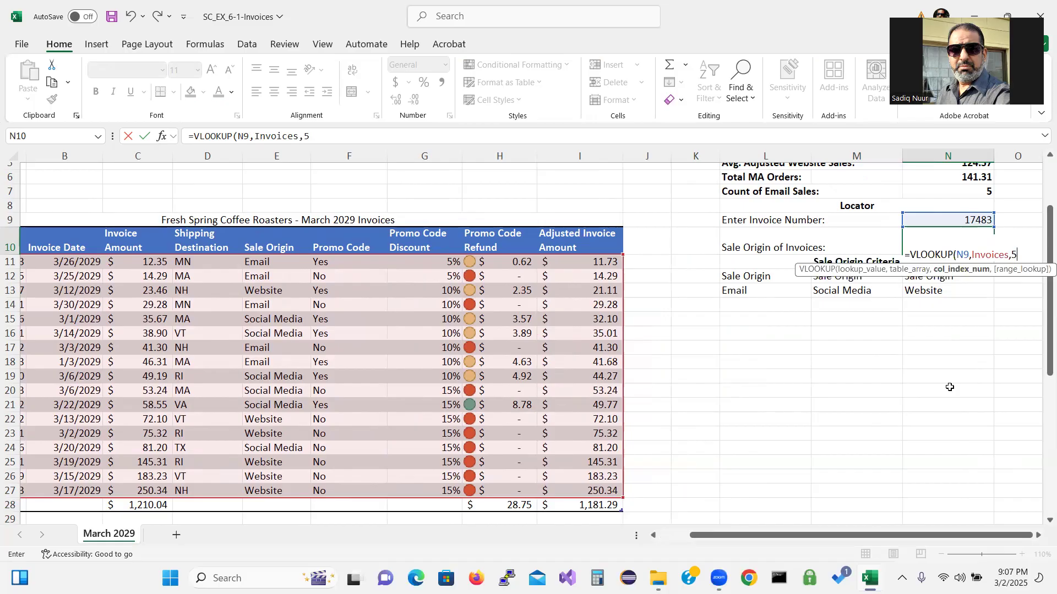
{"action": "left_click_drag", "start_coordinate": [774, 537], "coordinate": [677, 544]}
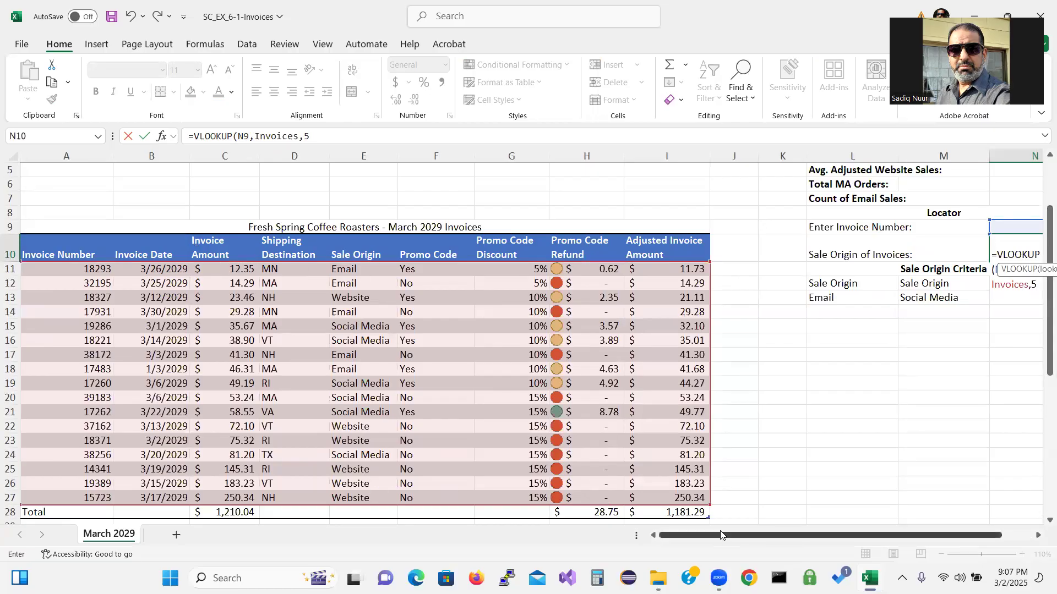
{"action": "left_click_drag", "start_coordinate": [721, 538], "coordinate": [821, 535]}
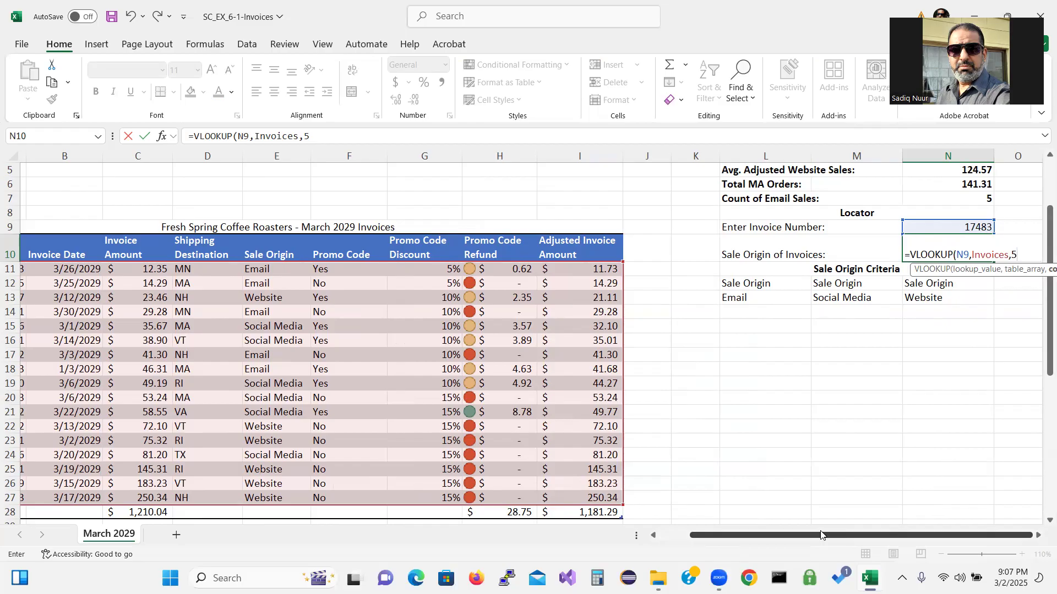
{"action": "type", "text": ","}
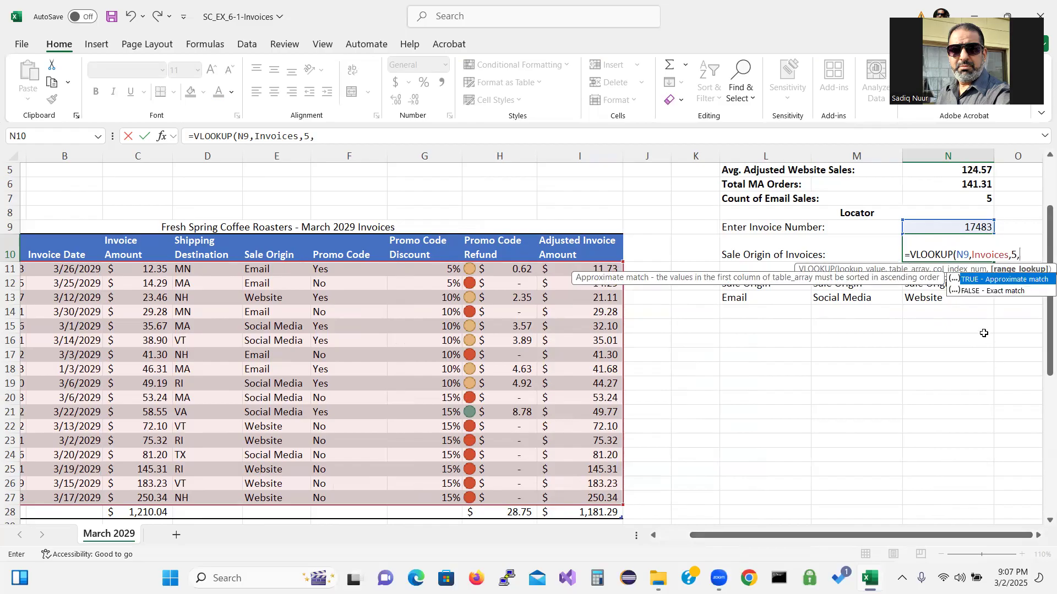
{"action": "double_click", "coordinate": [991, 292]}
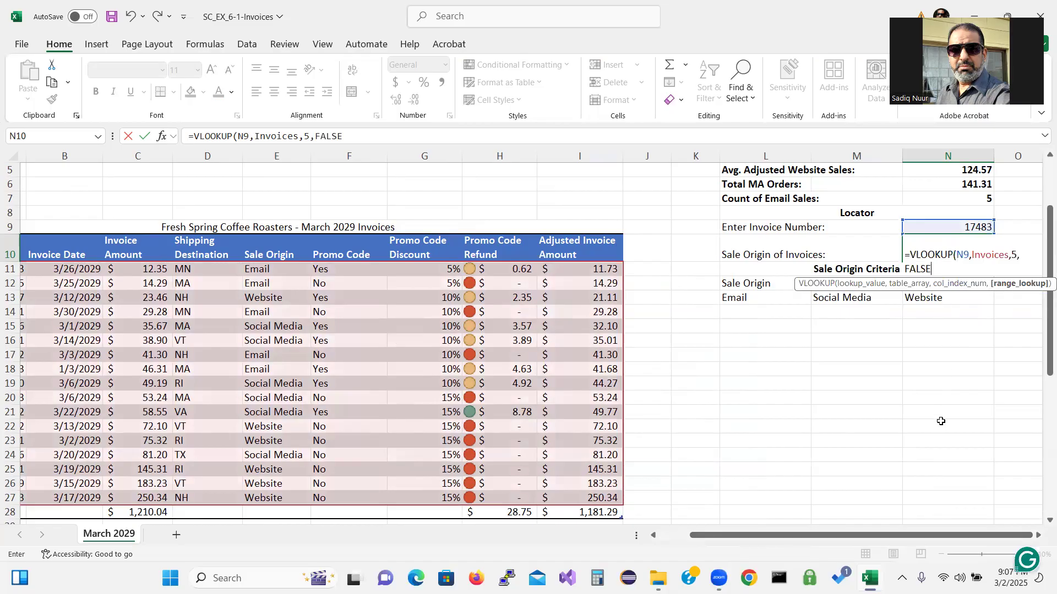
{"action": "type", "text": ")"}
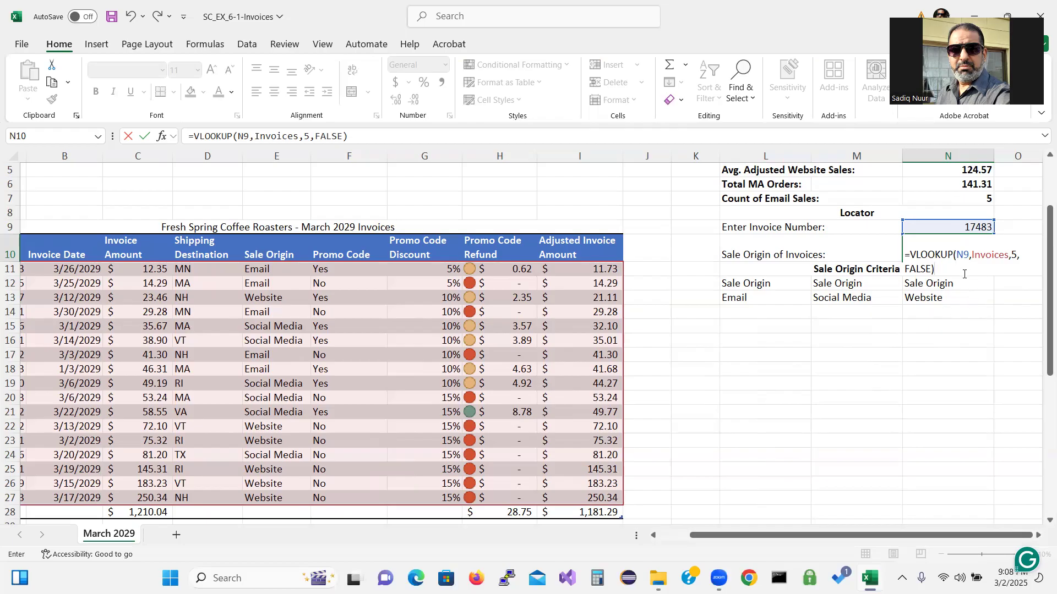
{"action": "key", "text": "Return"}
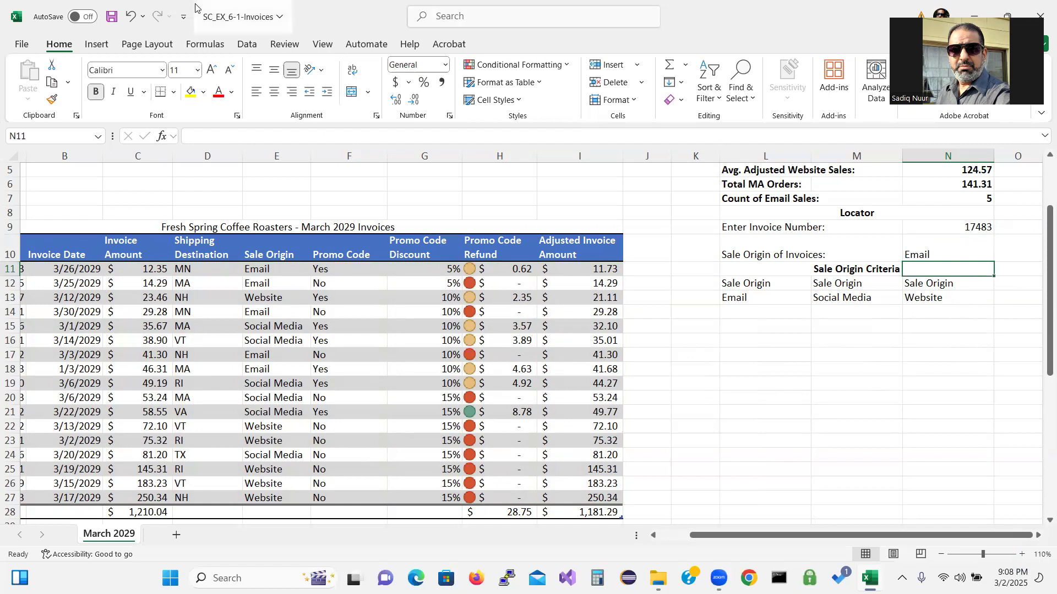
{"action": "left_click", "coordinate": [110, 18]}
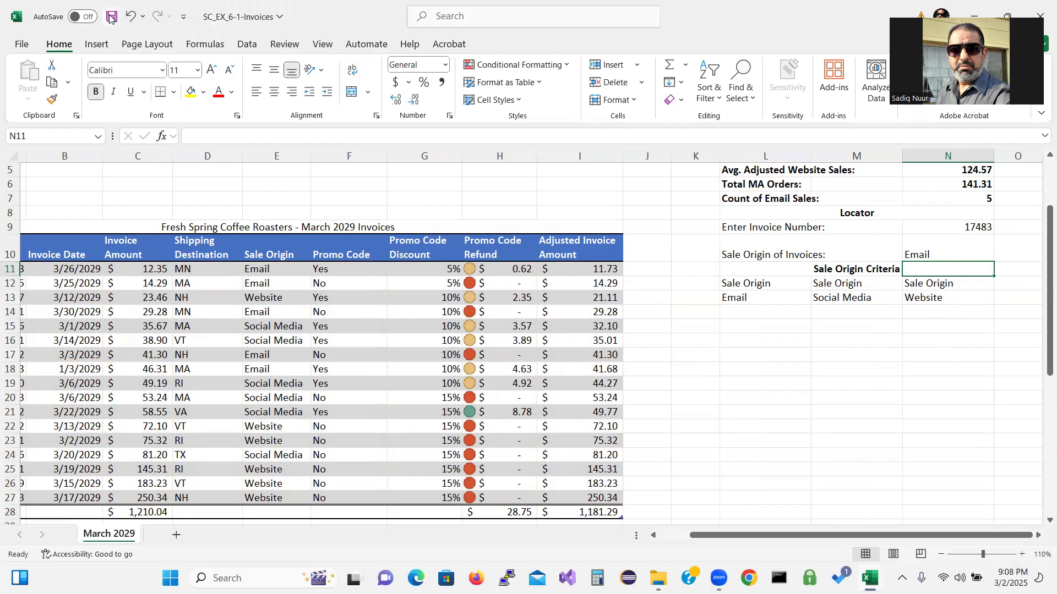
{"action": "left_click", "coordinate": [768, 401]}
{"action": "right_click", "coordinate": [724, 358]}
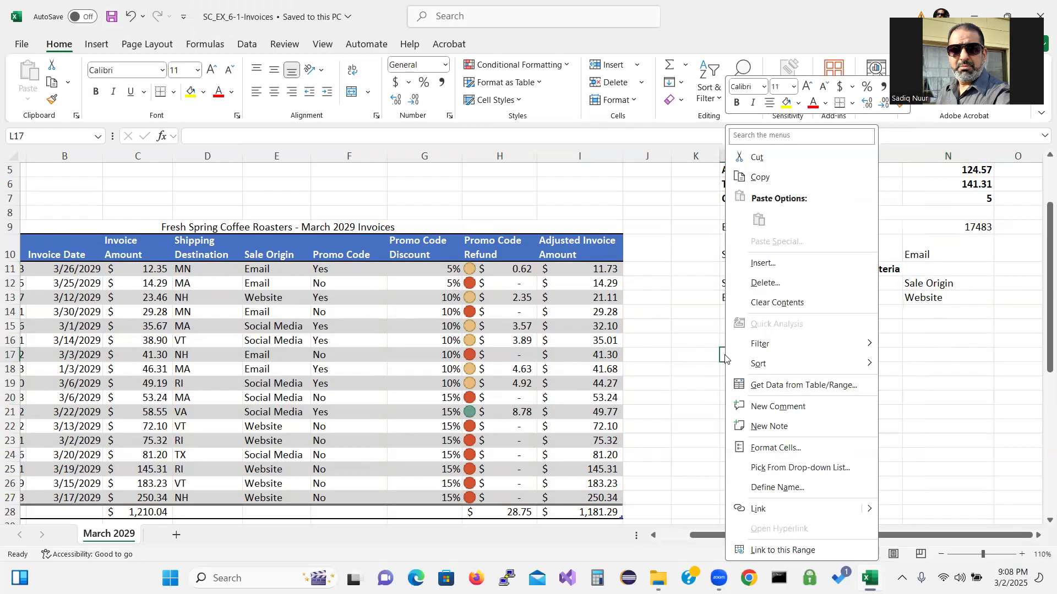
{"action": "key", "text": "Escape"}
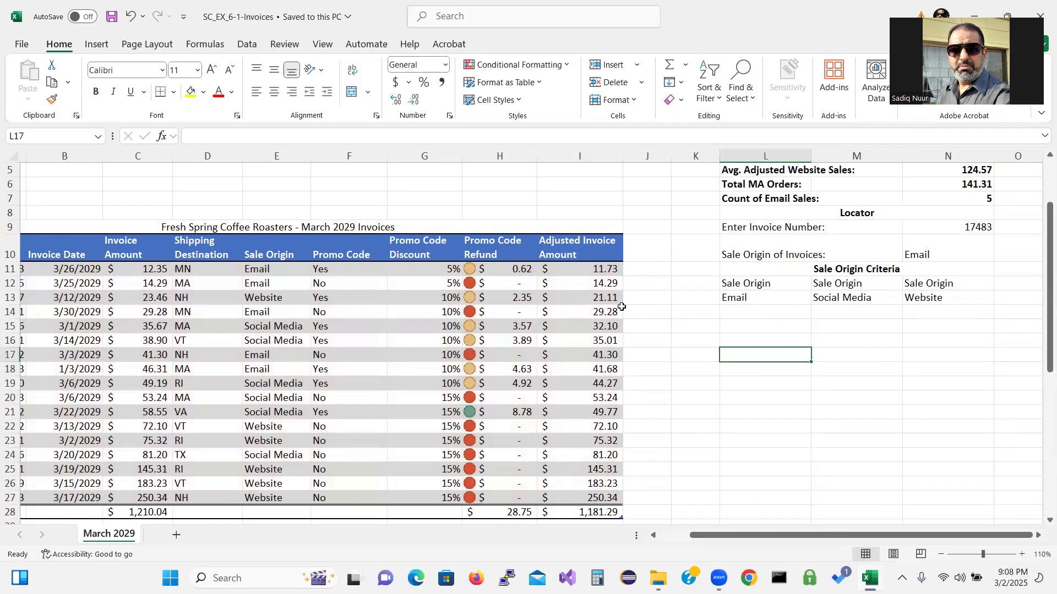
Step: Copy the Invoice Date header's formatting from B10 onto the three Sale Origin criteria headers in L12:N12
{"action": "left_click", "coordinate": [51, 247]}
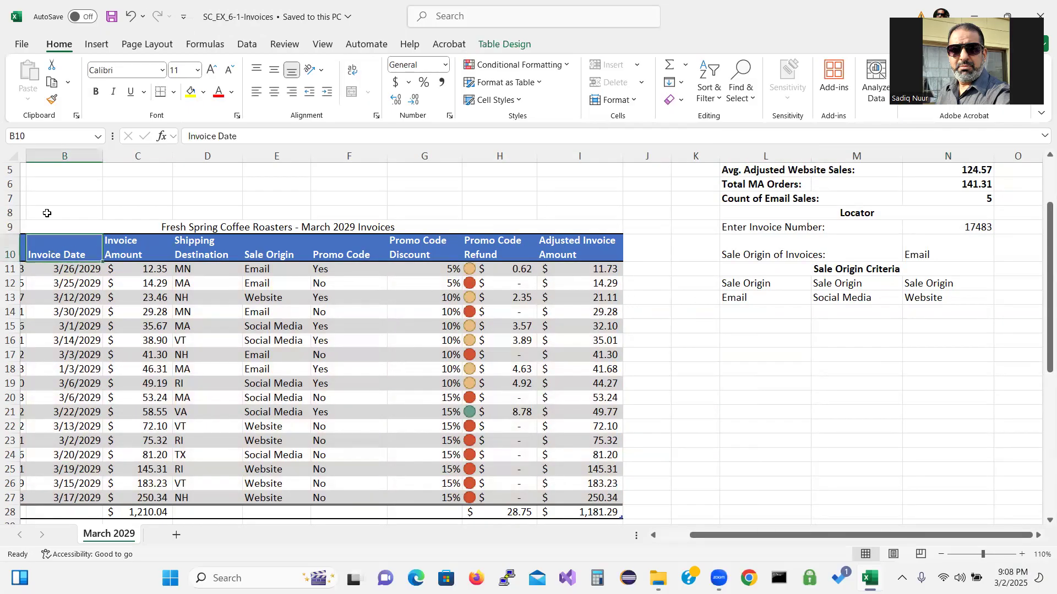
{"action": "left_click", "coordinate": [52, 99]}
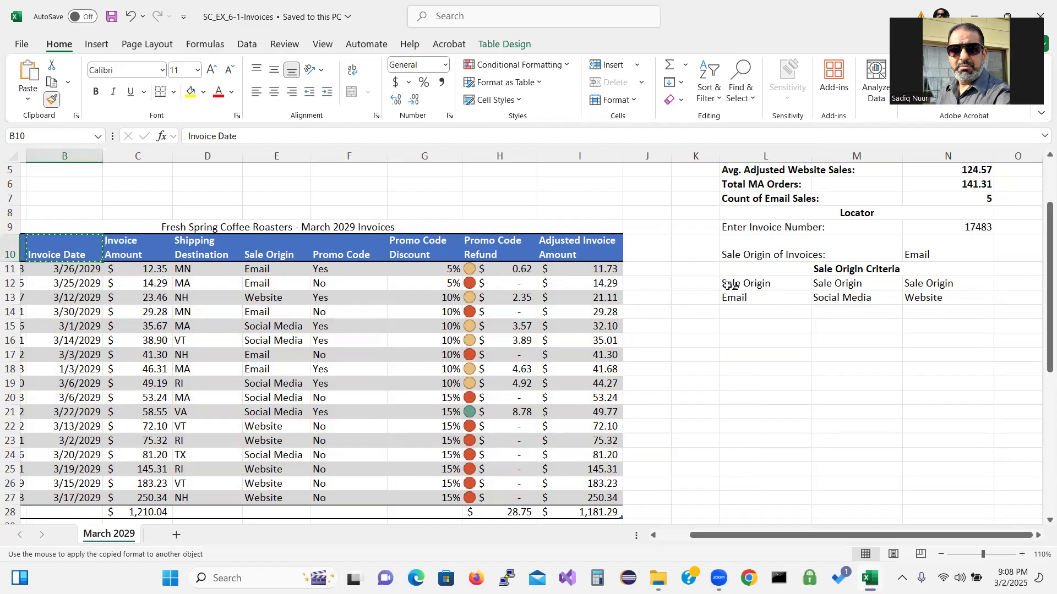
{"action": "left_click_drag", "start_coordinate": [738, 282], "coordinate": [930, 284]}
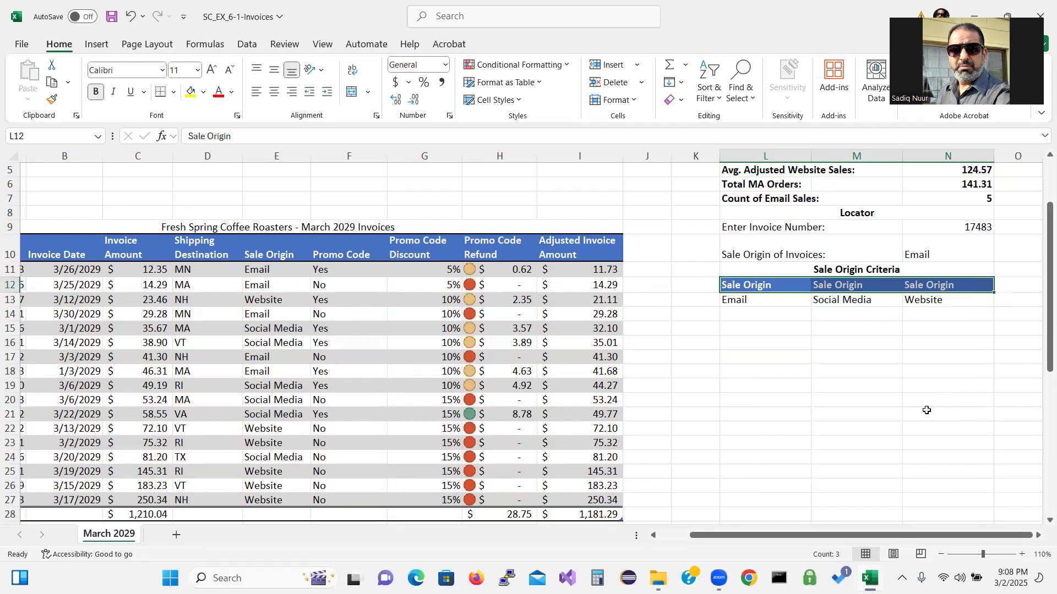
{"action": "left_click", "coordinate": [761, 385]}
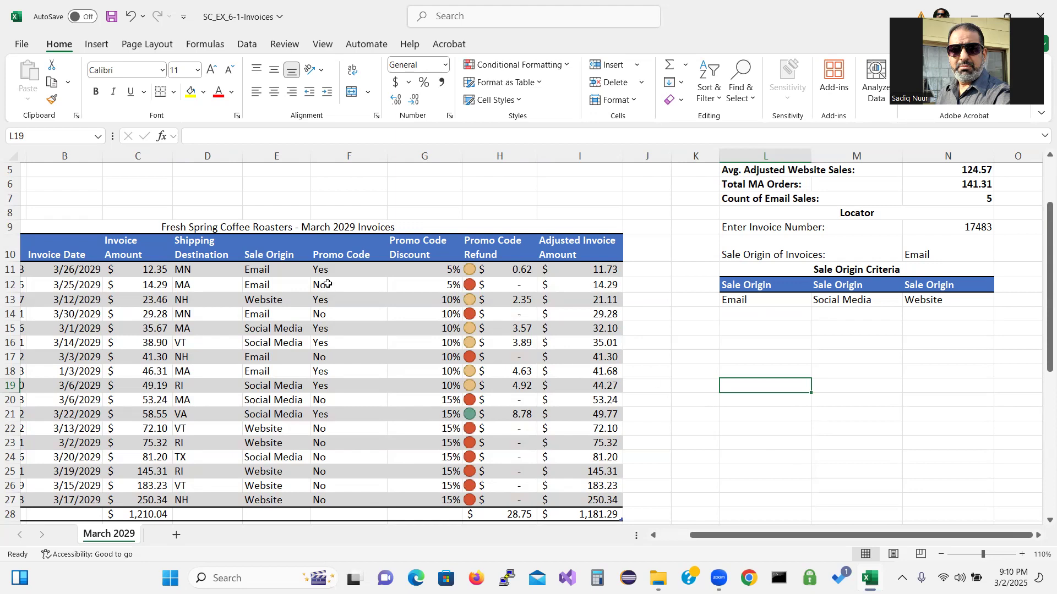
Step: Sort the Invoices table by Sale Origin in ascending order, with the header filter buttons off
{"action": "left_click", "coordinate": [326, 272]}
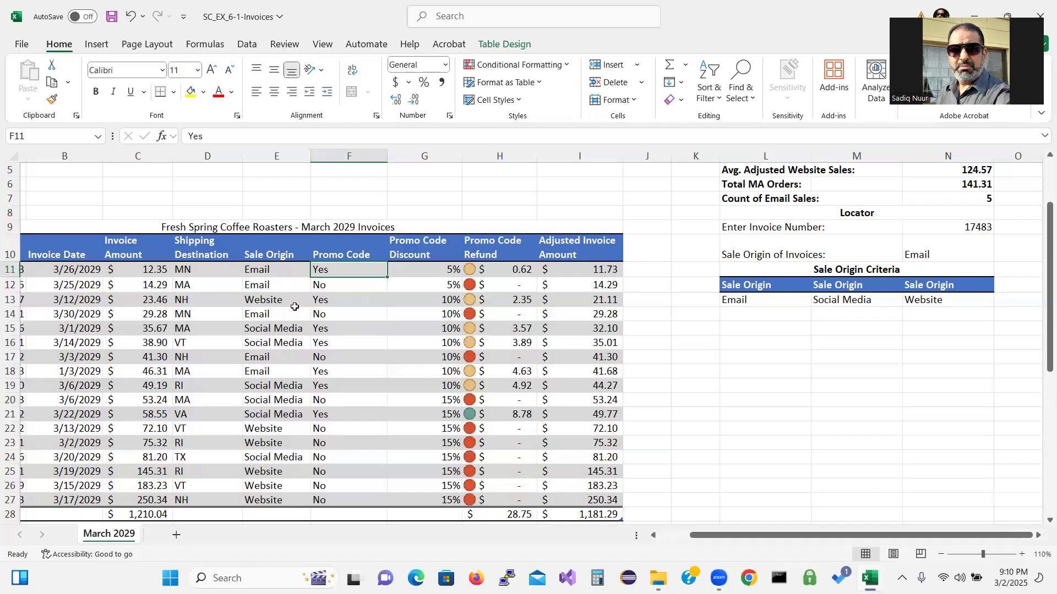
{"action": "left_click", "coordinate": [274, 256]}
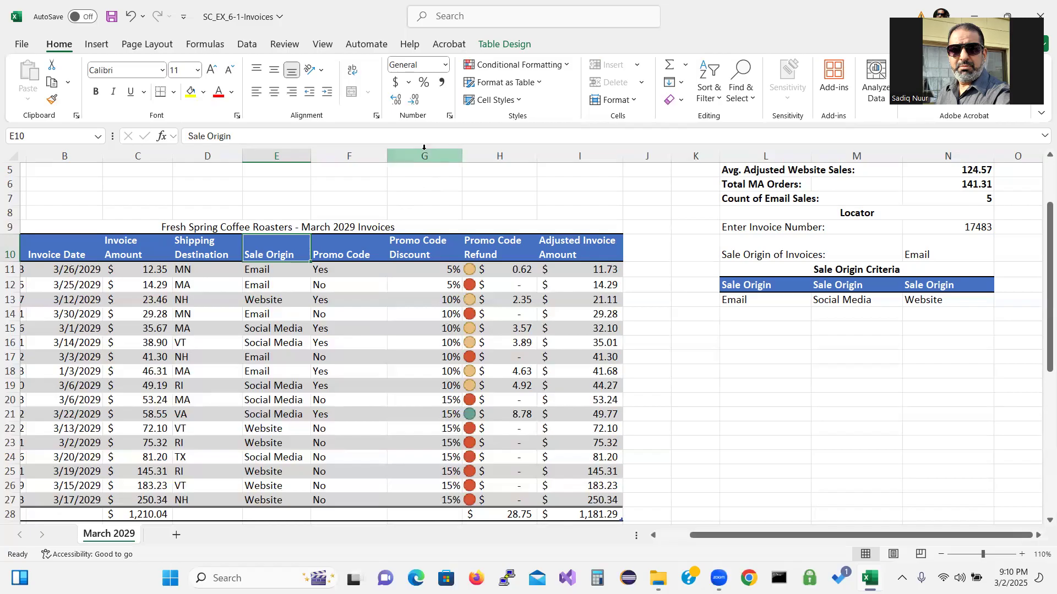
{"action": "left_click", "coordinate": [246, 45]}
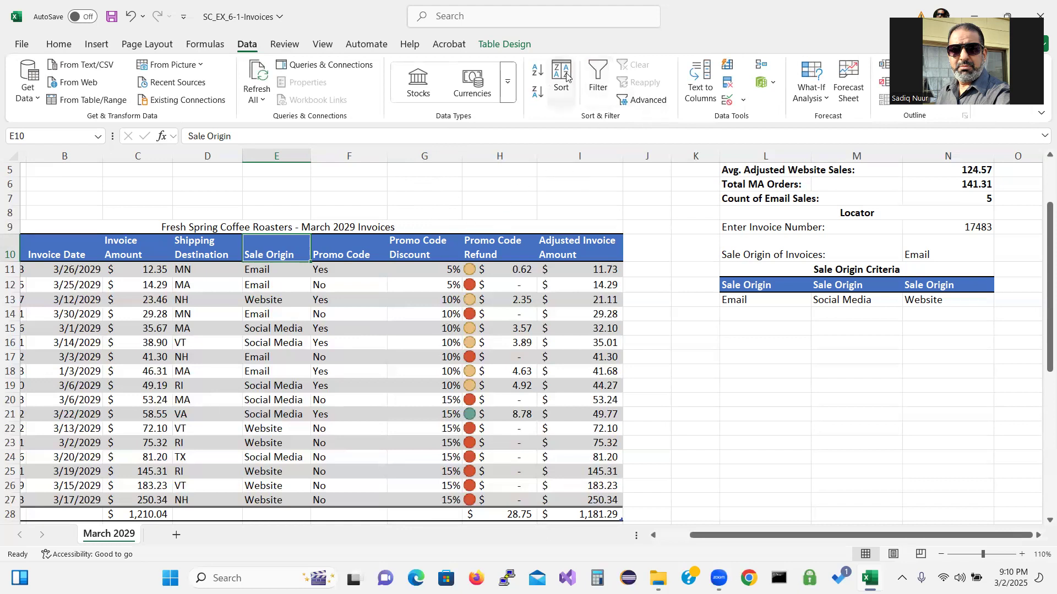
{"action": "left_click", "coordinate": [538, 73]}
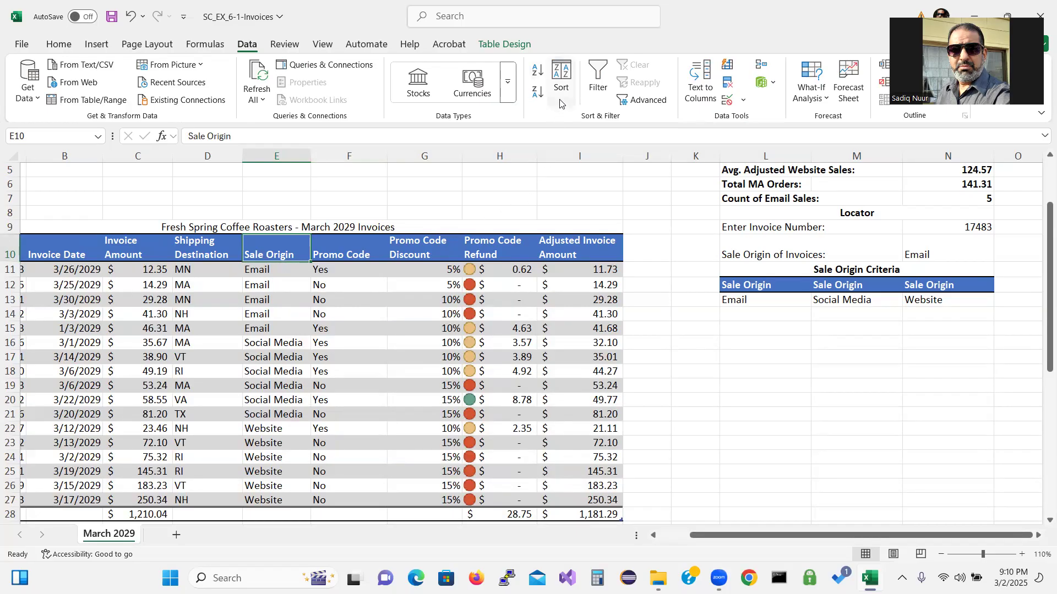
{"action": "left_click", "coordinate": [599, 75]}
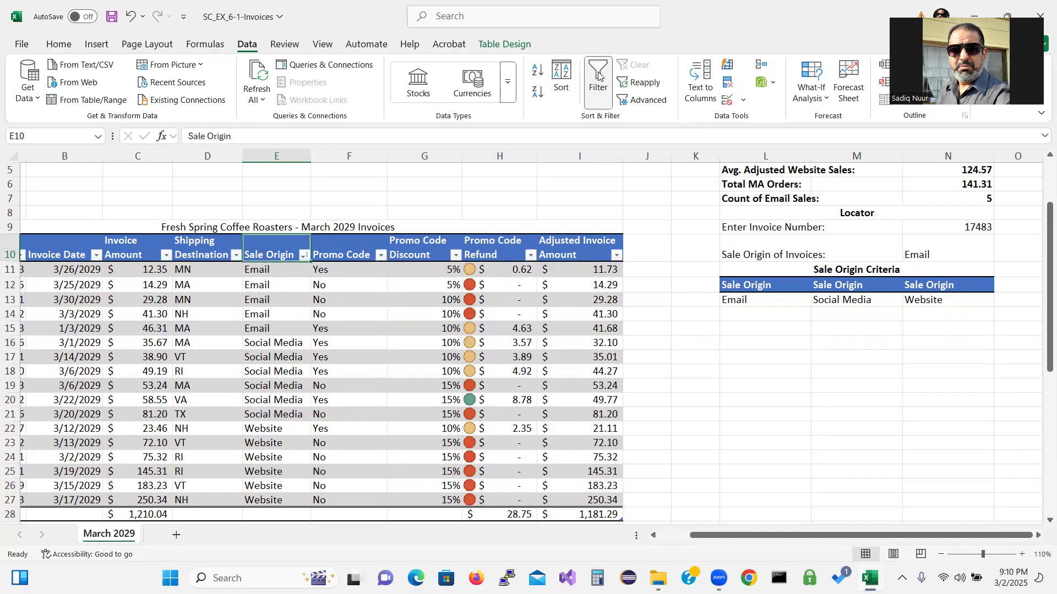
{"action": "left_click", "coordinate": [598, 75]}
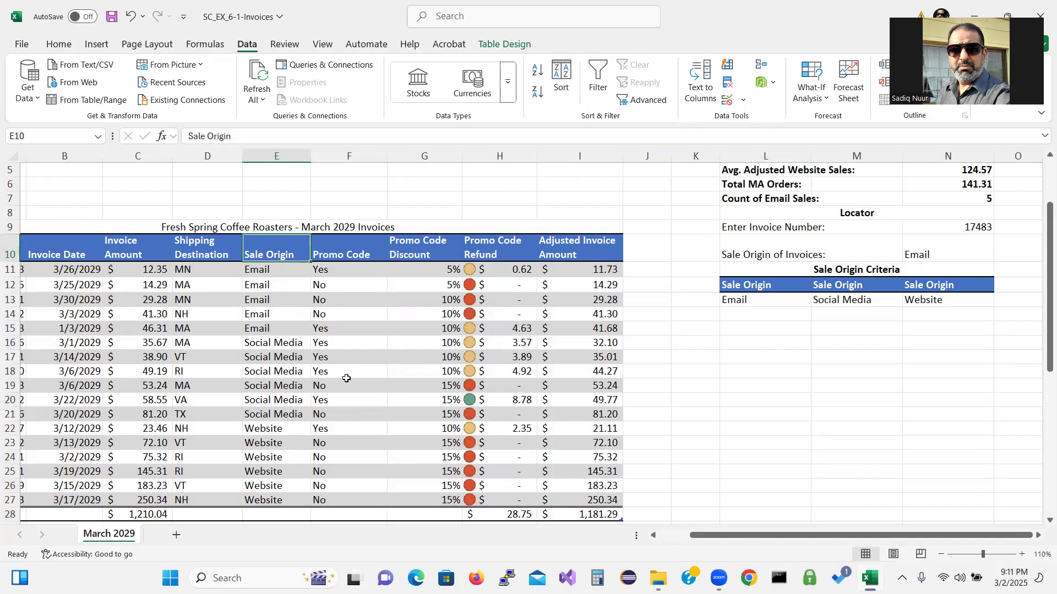
Step: Convert the Invoices table to a normal range
{"action": "left_click", "coordinate": [277, 280]}
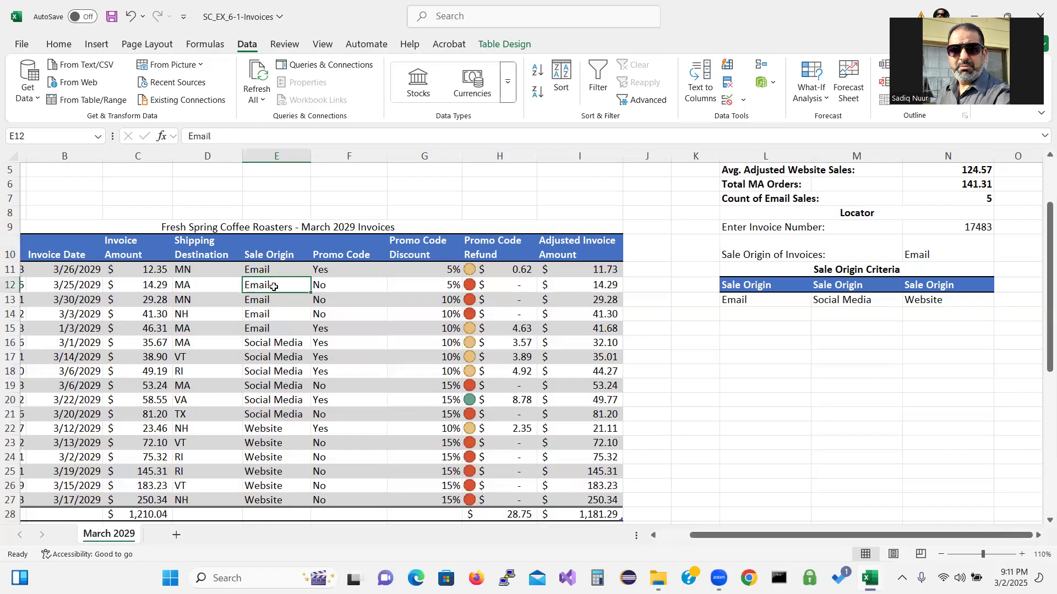
{"action": "right_click", "coordinate": [270, 282]}
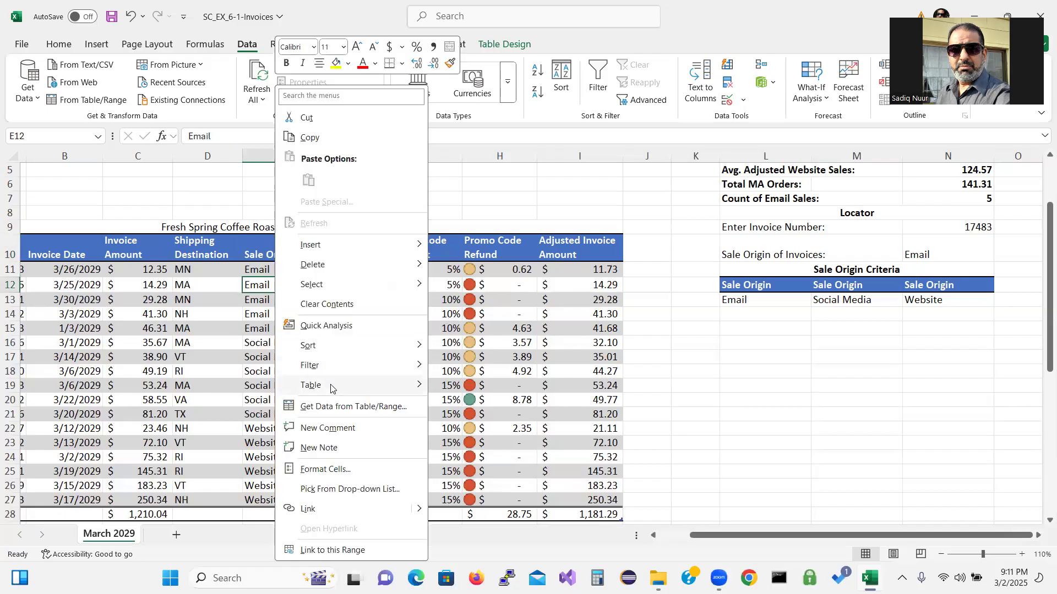
{"action": "mouse_move", "coordinate": [330, 386]}
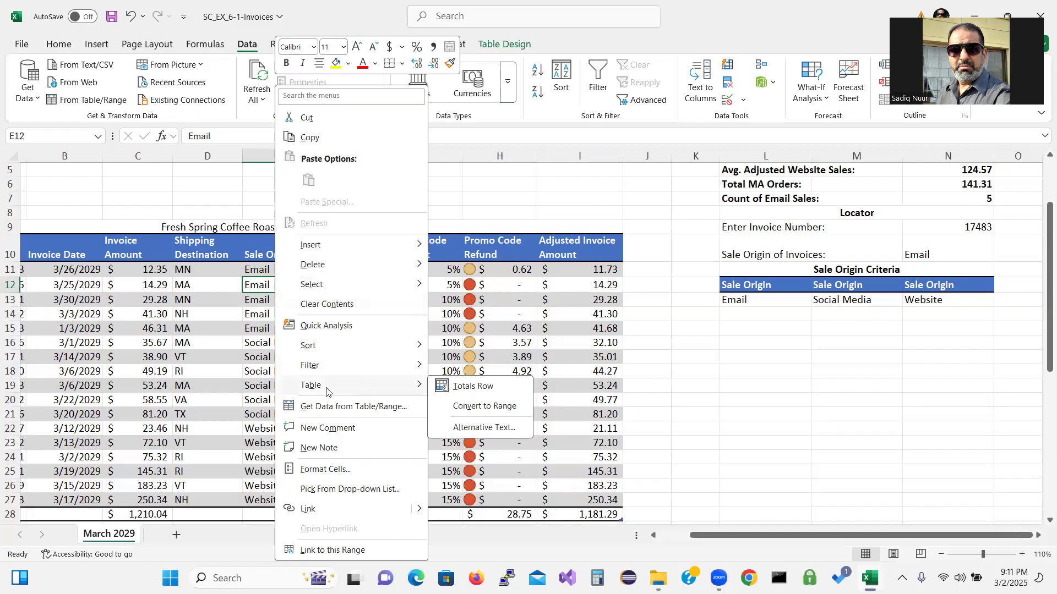
{"action": "left_click", "coordinate": [472, 408]}
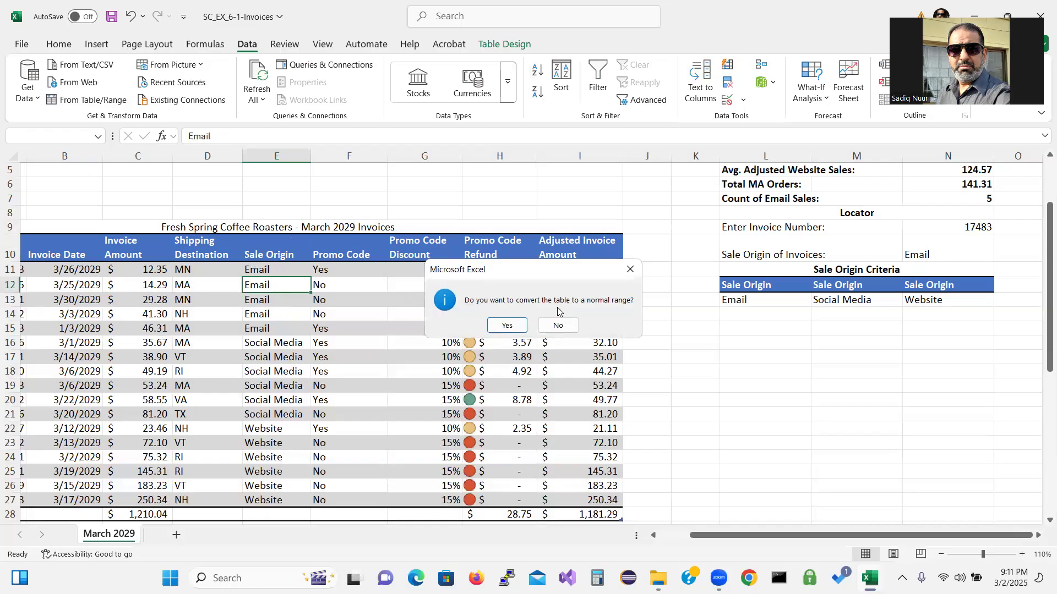
{"action": "left_click", "coordinate": [509, 325]}
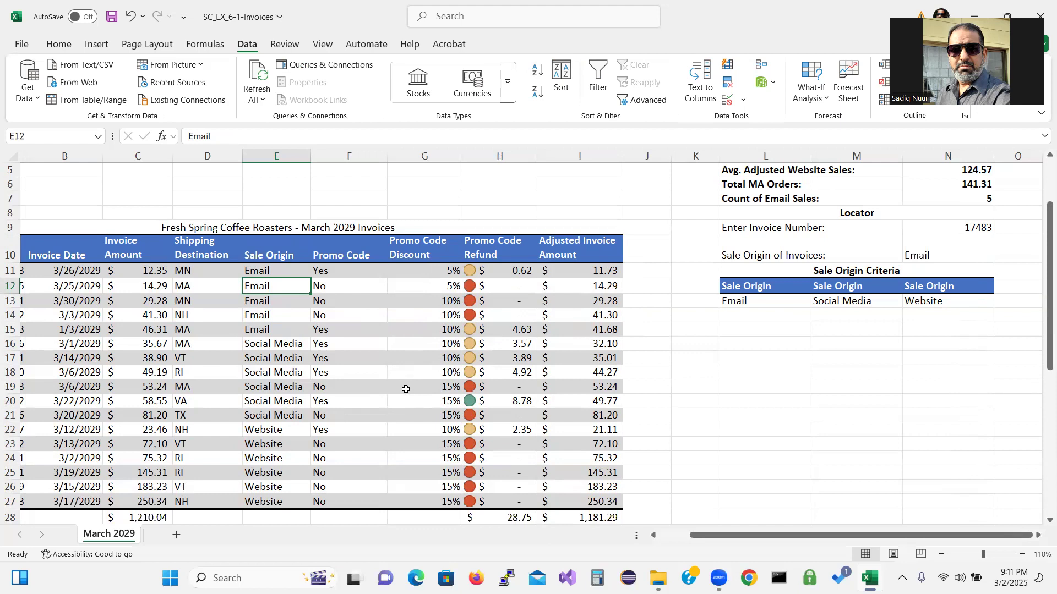
Step: Add subtotals to the invoice list that sum Adjusted Invoice Amount at each change in Sale Origin
{"action": "left_click", "coordinate": [599, 271]}
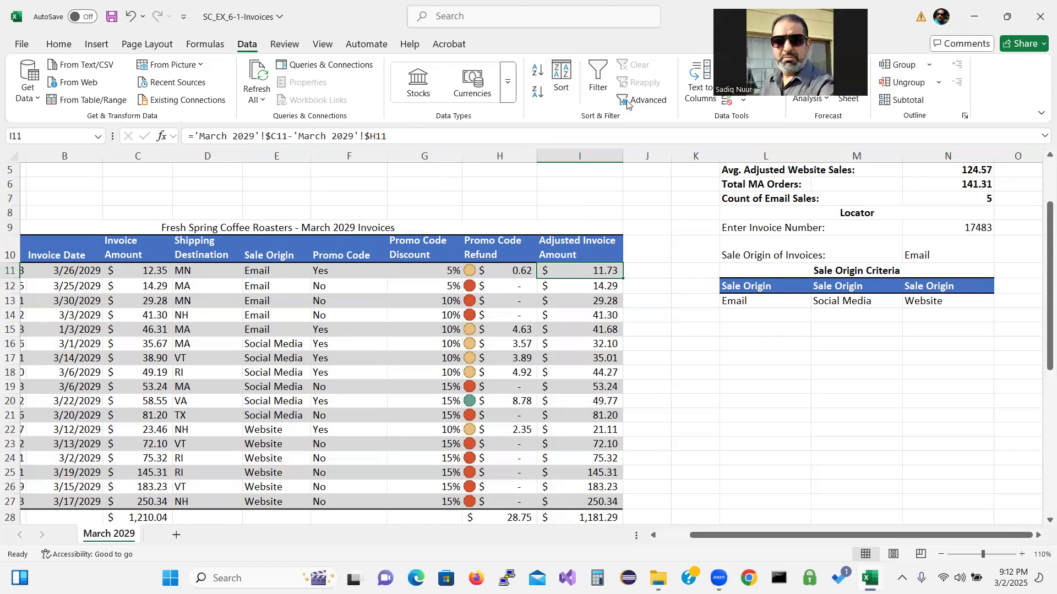
{"action": "left_click", "coordinate": [909, 100]}
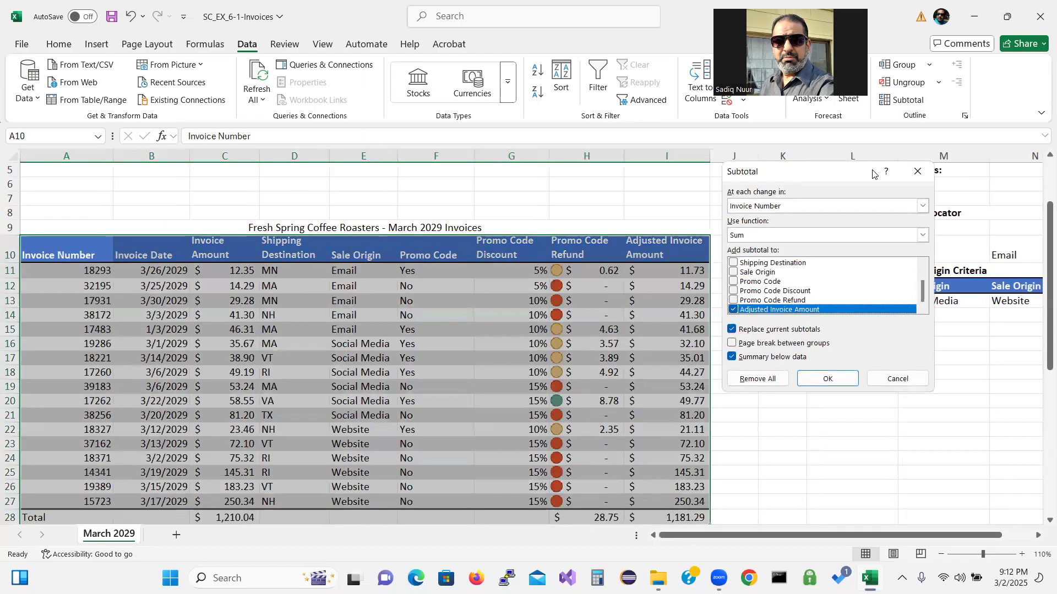
{"action": "left_click_drag", "start_coordinate": [827, 177], "coordinate": [739, 163]}
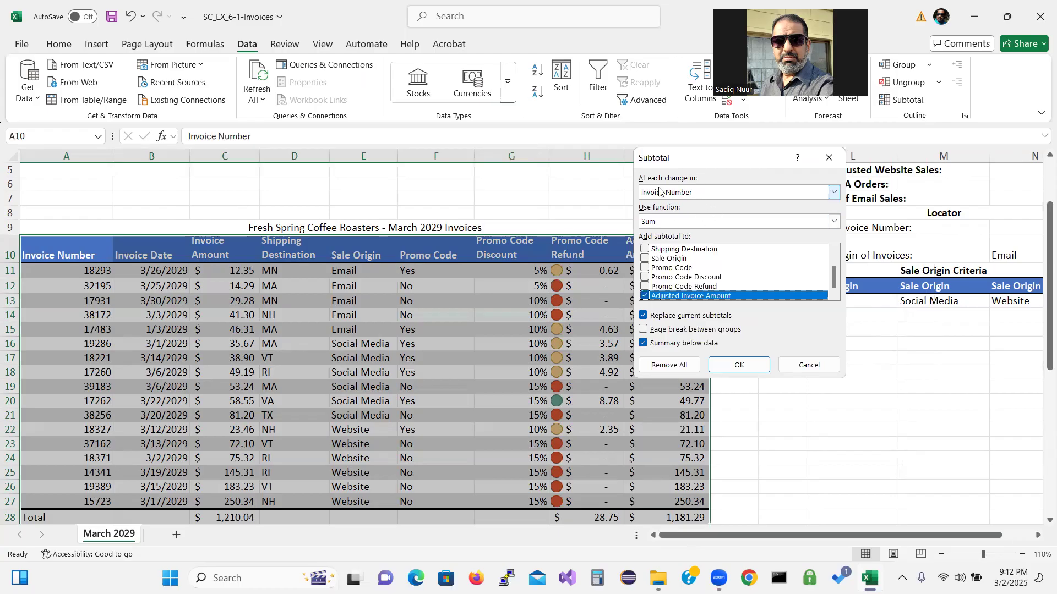
{"action": "left_click", "coordinate": [834, 192]}
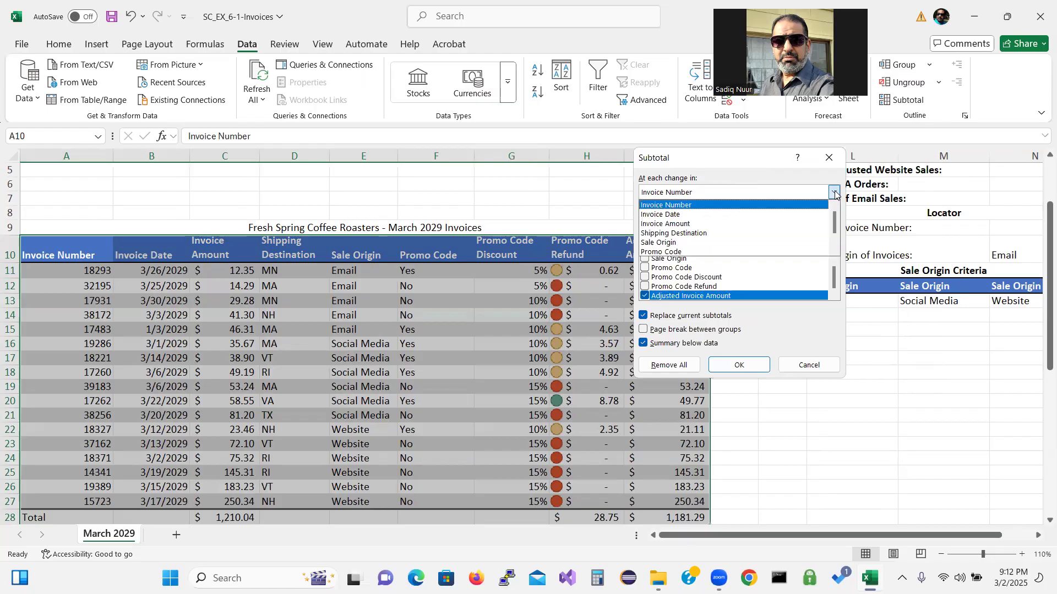
{"action": "left_click", "coordinate": [784, 243]}
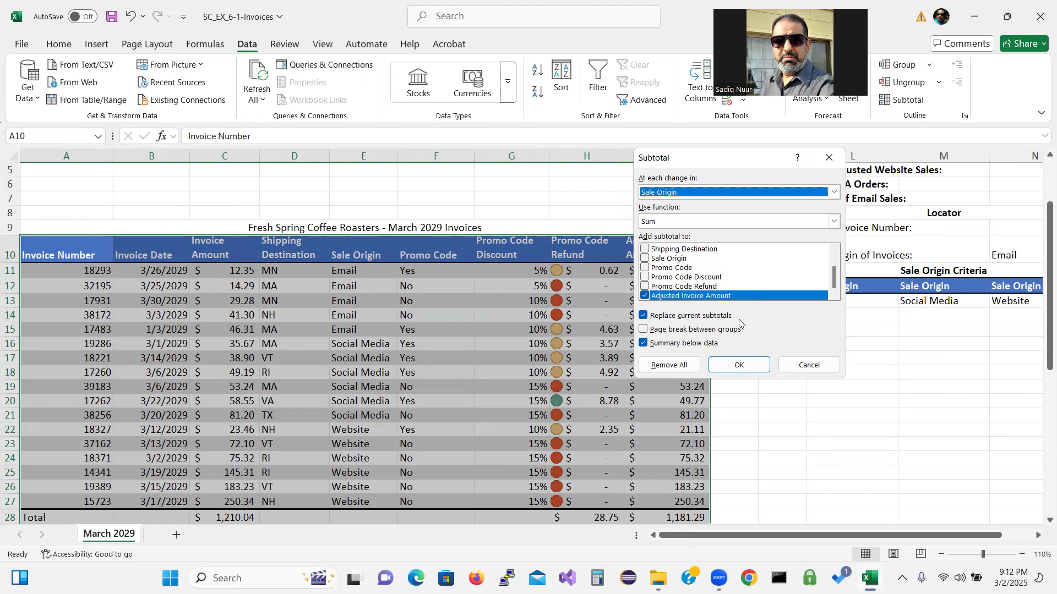
{"action": "left_click", "coordinate": [744, 365]}
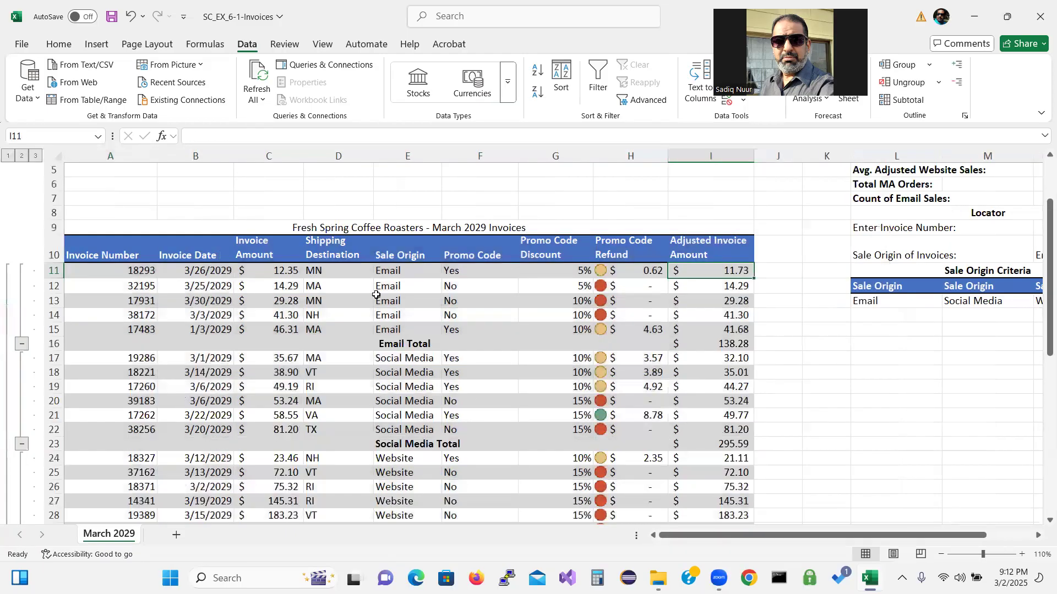
Step: Examine the Email, Social Media and Website subtotal rows and their SUBTOTAL formulas in the Adjusted Invoice Amount column
{"action": "left_click_drag", "start_coordinate": [379, 273], "coordinate": [389, 329]}
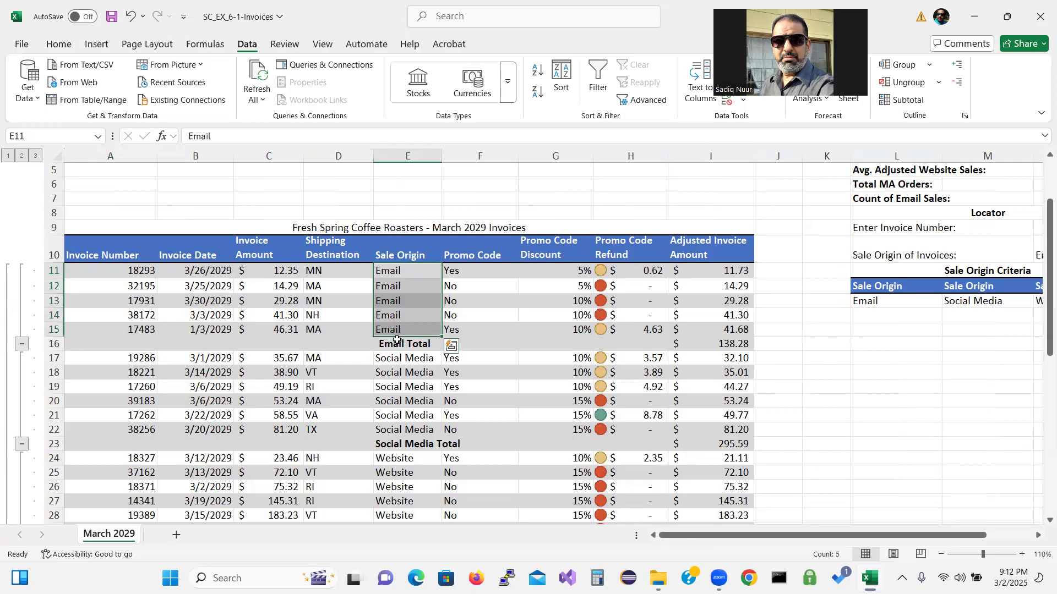
{"action": "left_click", "coordinate": [722, 344]}
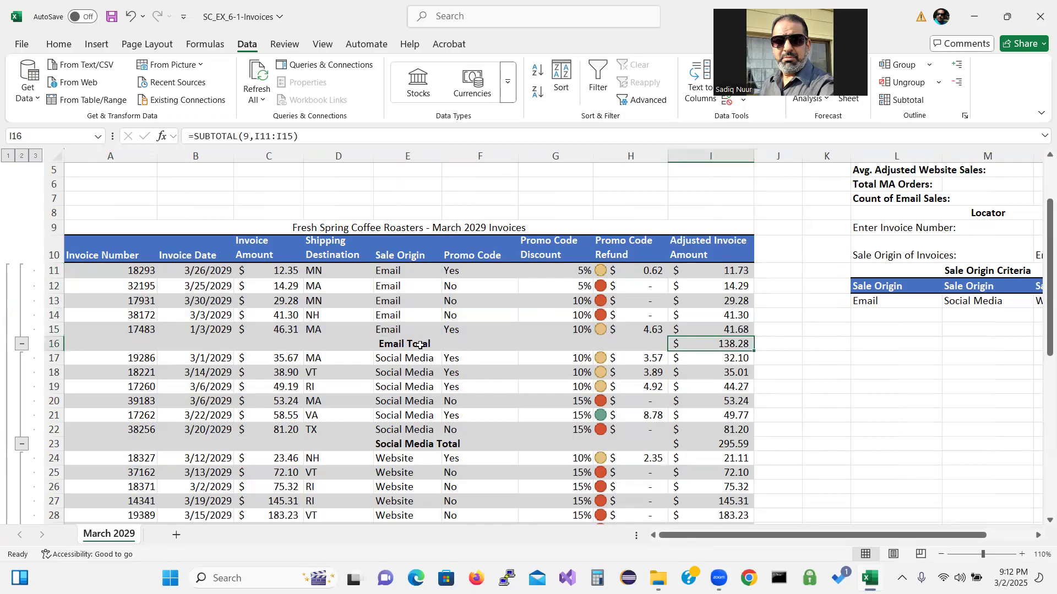
{"action": "left_click", "coordinate": [414, 448]}
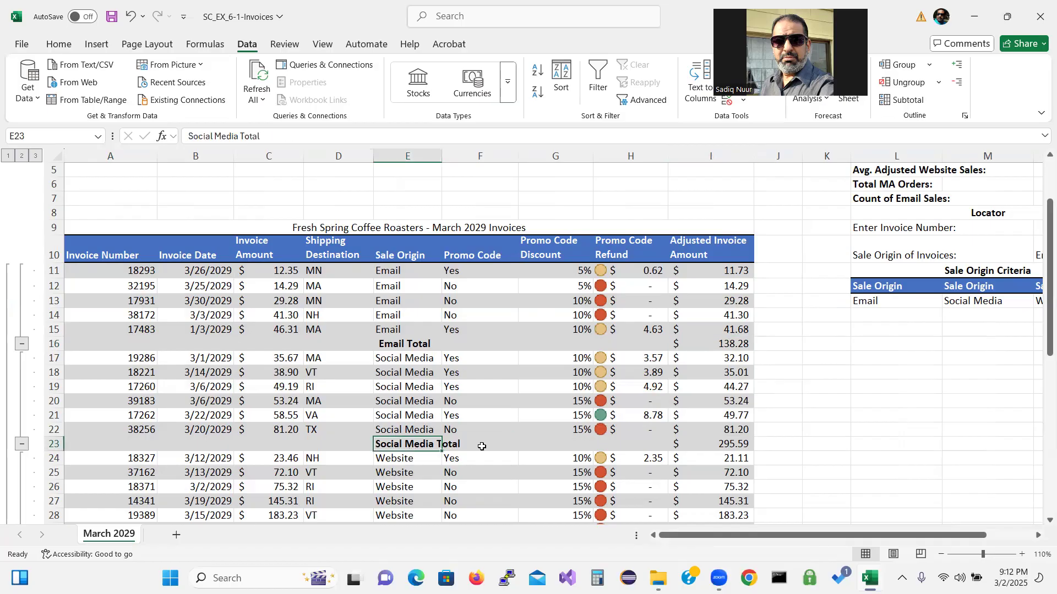
{"action": "left_click", "coordinate": [756, 445]}
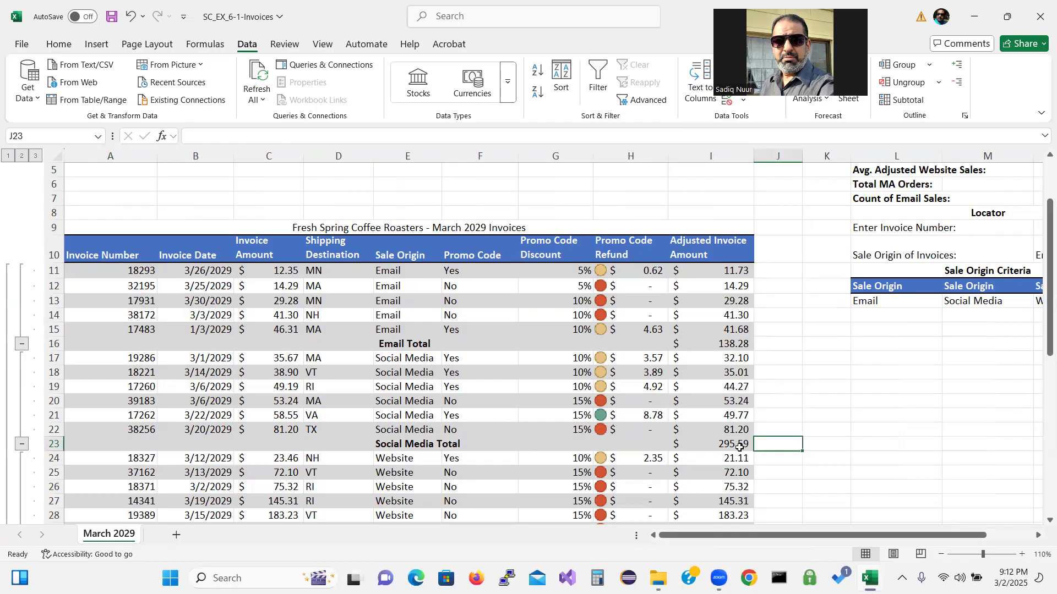
{"action": "left_click", "coordinate": [740, 448]}
{"action": "left_click_drag", "start_coordinate": [1040, 353], "coordinate": [1041, 373]}
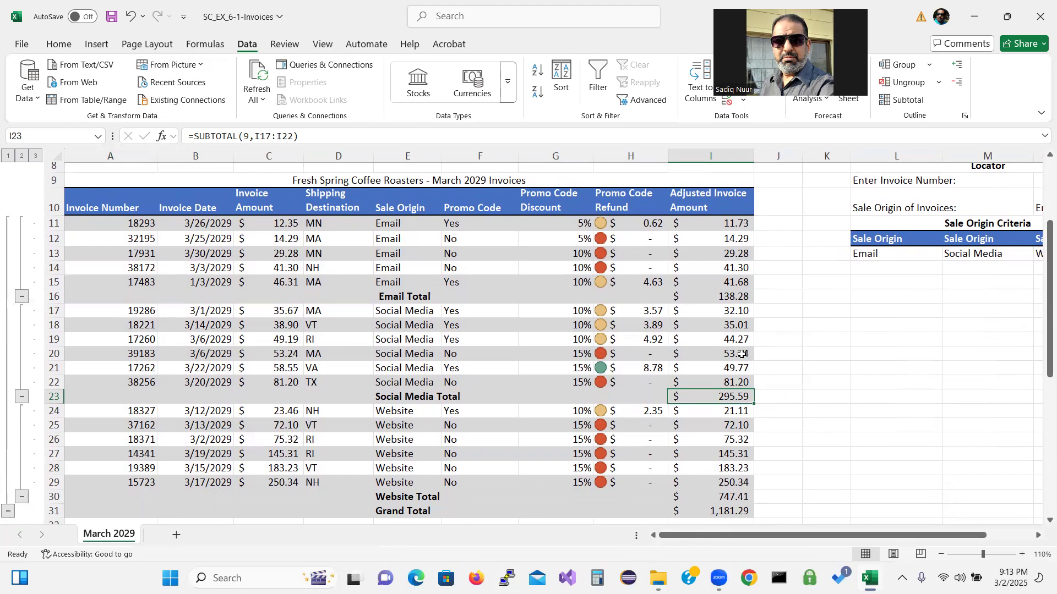
{"action": "left_click", "coordinate": [730, 296]}
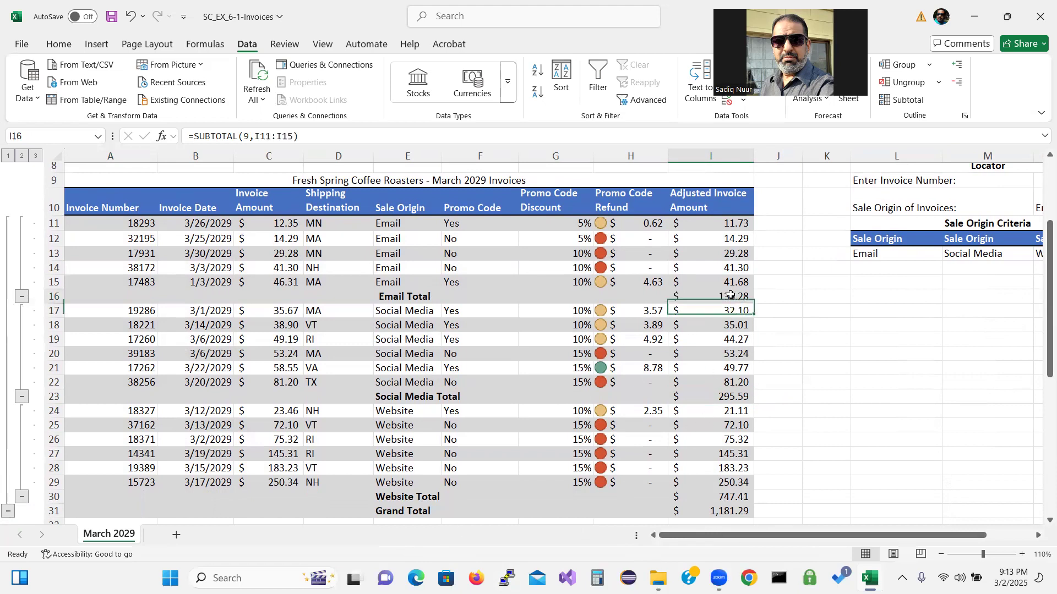
{"action": "left_click", "coordinate": [730, 395]}
{"action": "left_click", "coordinate": [728, 496]}
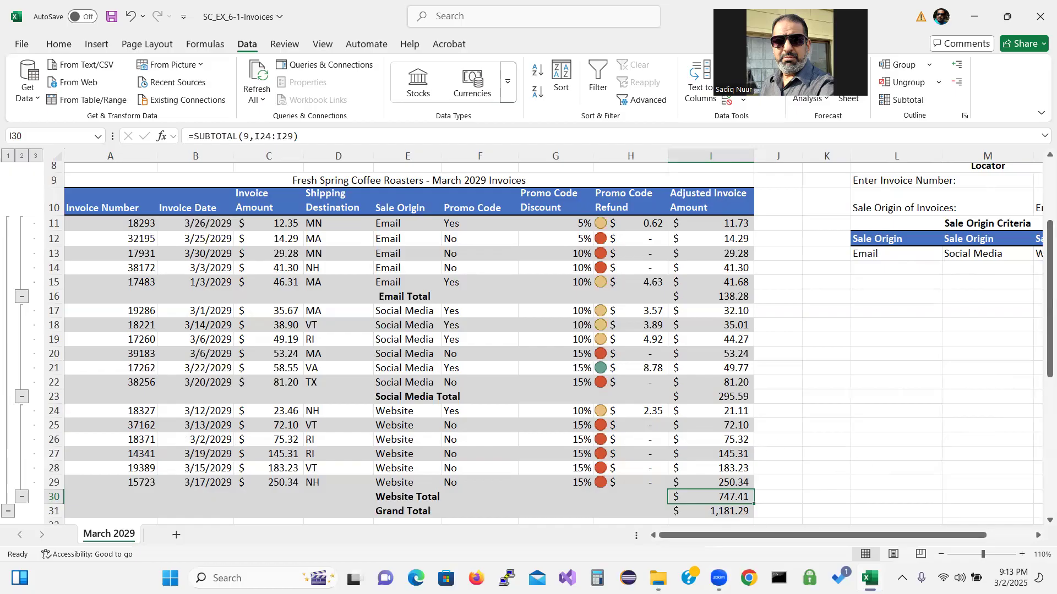
{"action": "mouse_move", "coordinate": [718, 578]}
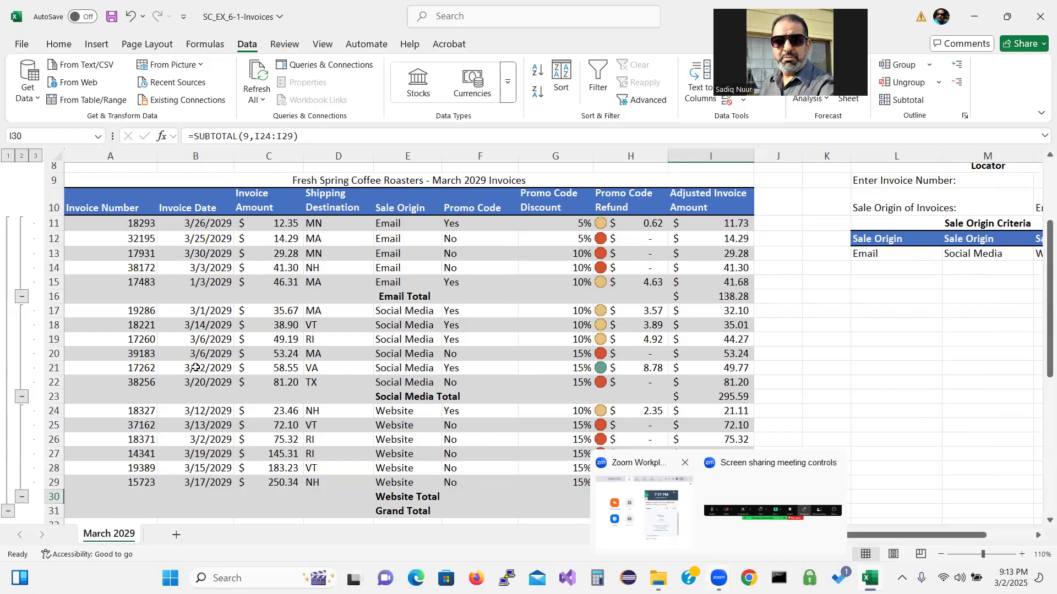
Step: View the subtotaled invoices at outline levels 1, 2 and 3, finishing with all detail rows expanded
{"action": "left_click", "coordinate": [21, 156]}
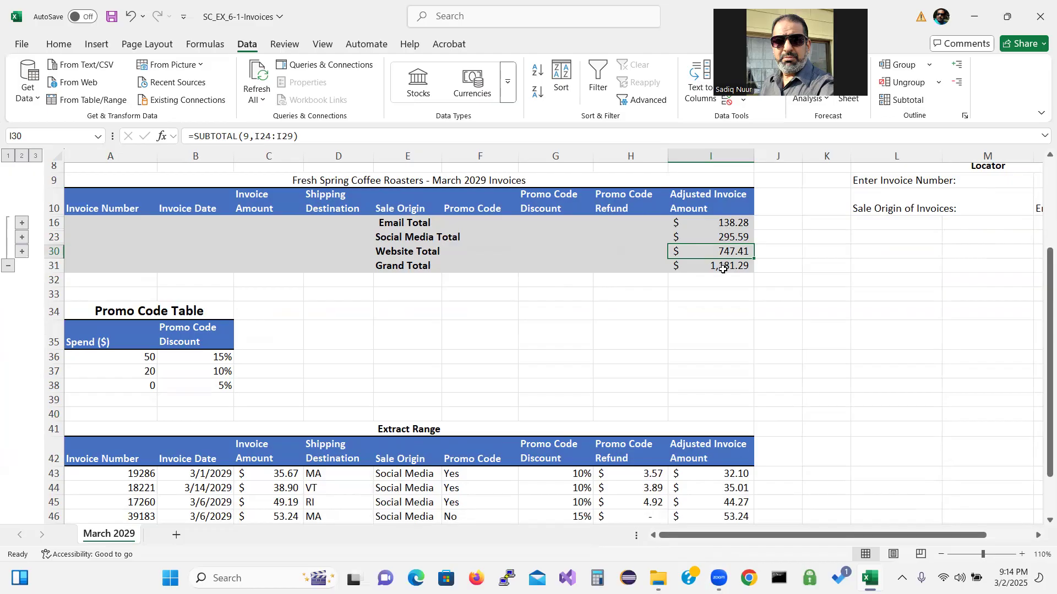
{"action": "left_click", "coordinate": [36, 157]}
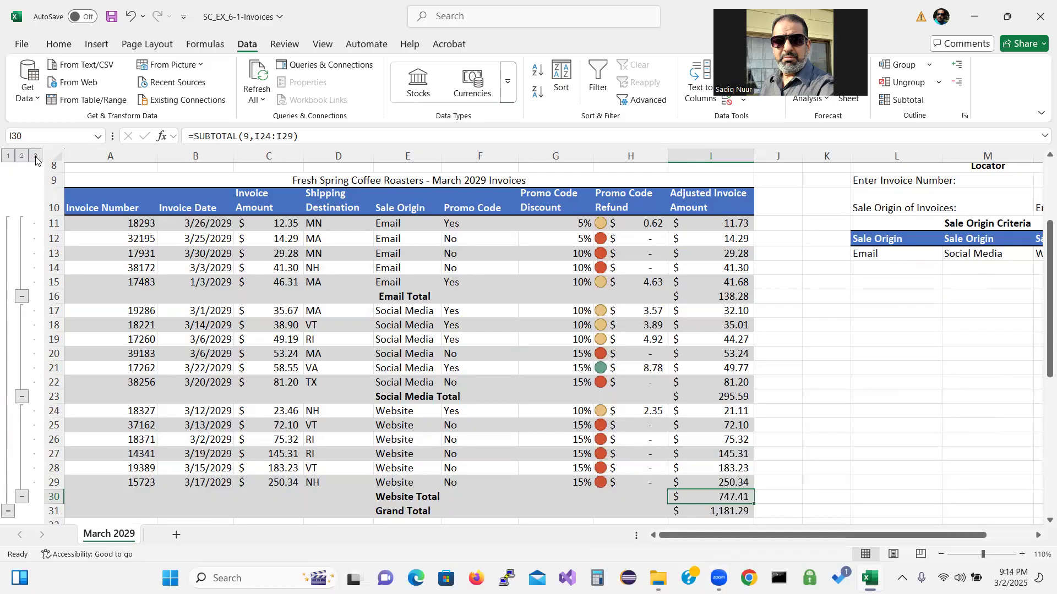
{"action": "left_click", "coordinate": [8, 157]}
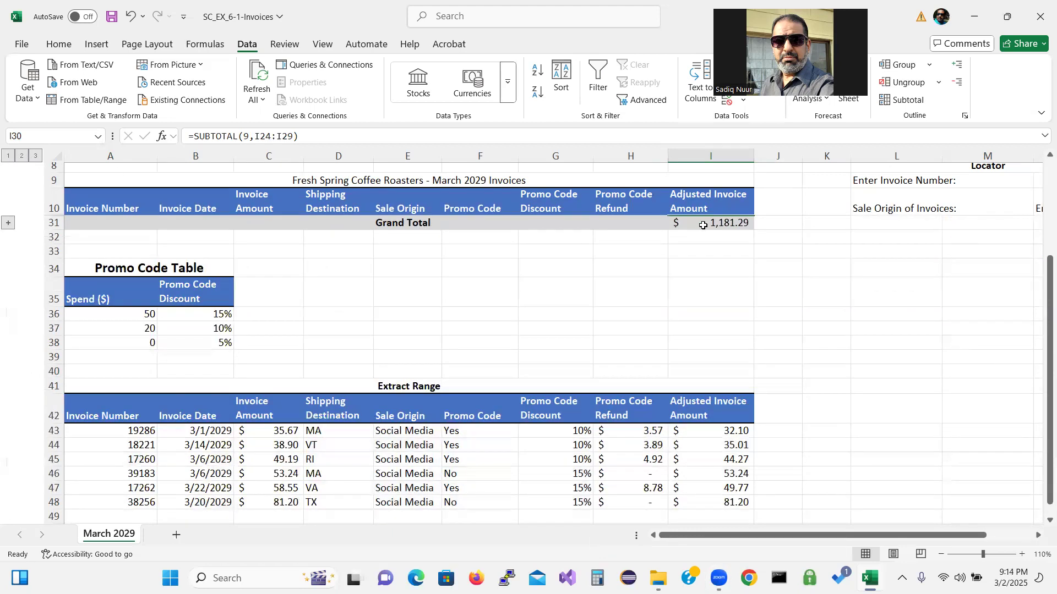
{"action": "left_click", "coordinate": [22, 156]}
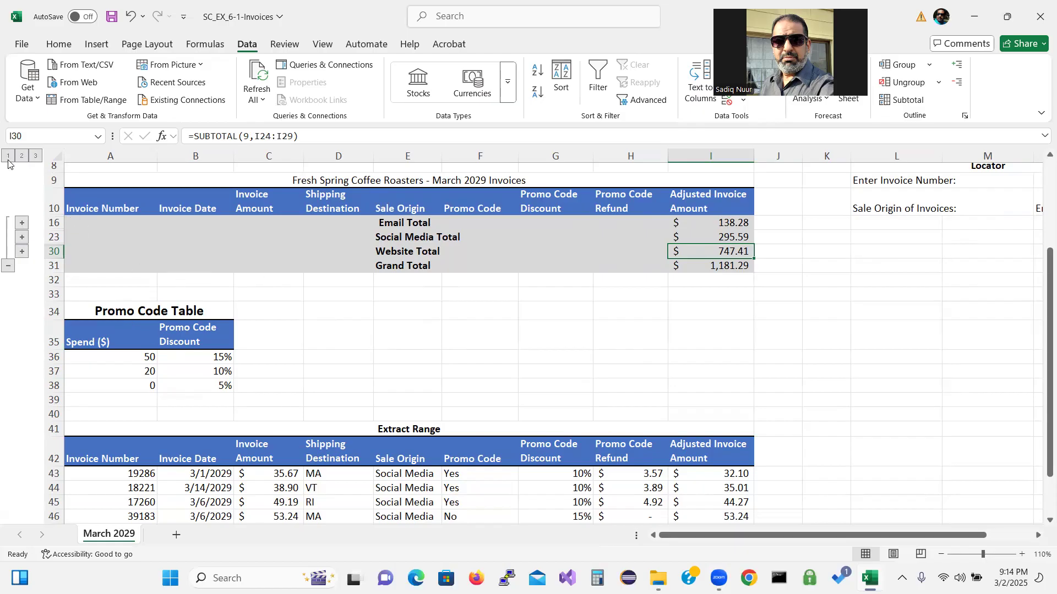
{"action": "left_click", "coordinate": [36, 156]}
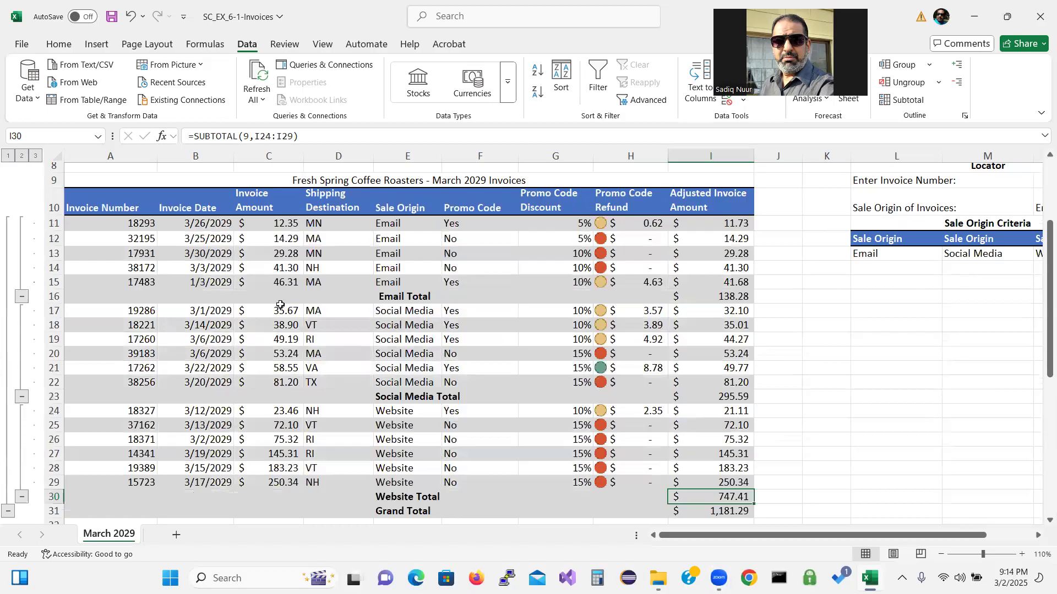
Step: Save a copy of the workbook as SC_EX_6-1-InvoicesWithSubtotals in the Excel Lecture folder
{"action": "left_click", "coordinate": [22, 48]}
{"action": "key", "text": "Escape"}
{"action": "left_click", "coordinate": [23, 47]}
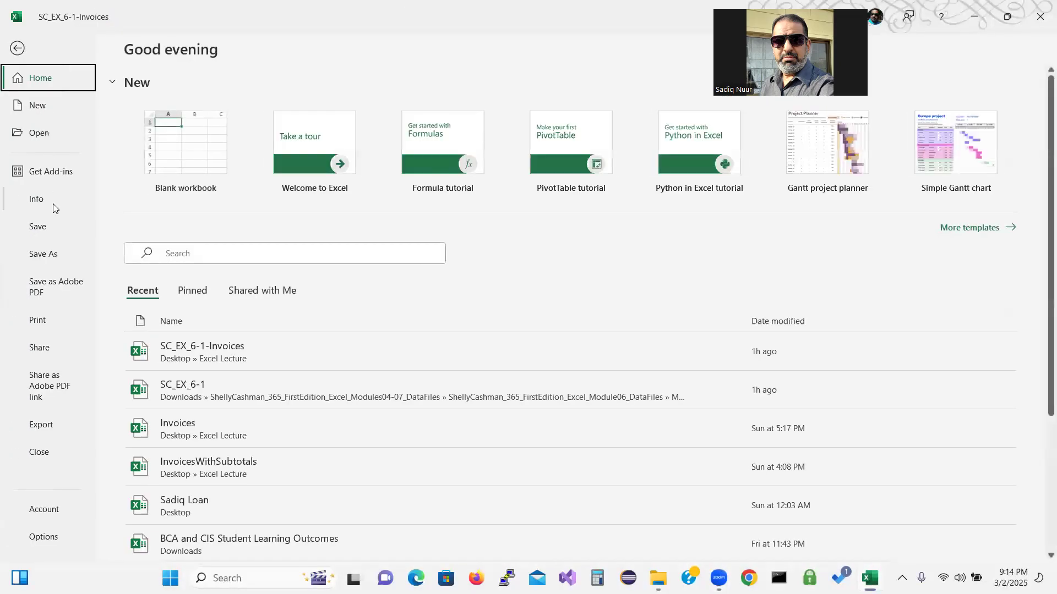
{"action": "left_click", "coordinate": [53, 255]}
{"action": "left_click", "coordinate": [195, 336]}
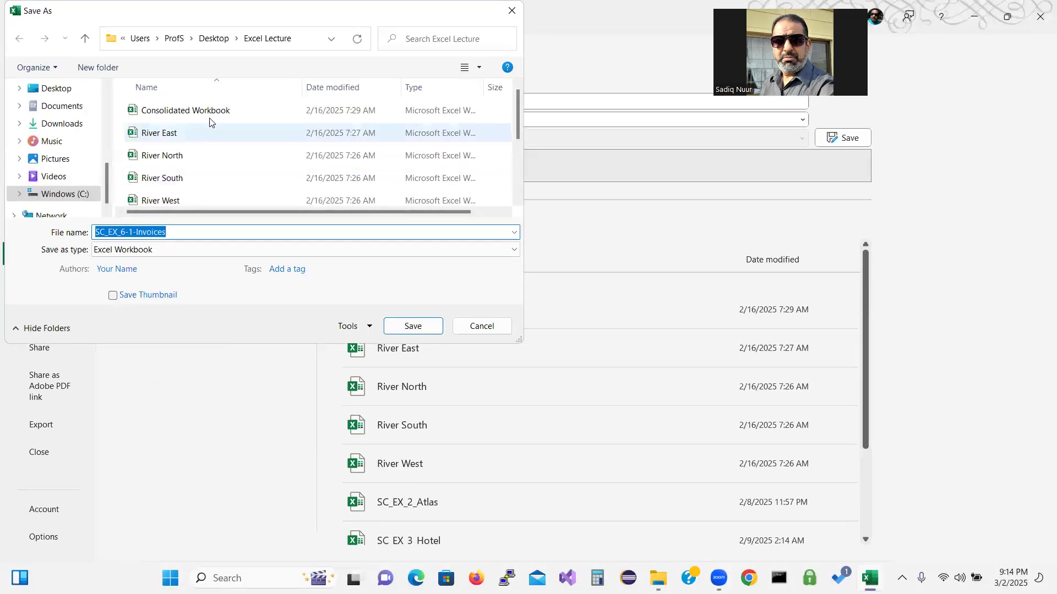
{"action": "left_click", "coordinate": [177, 237]}
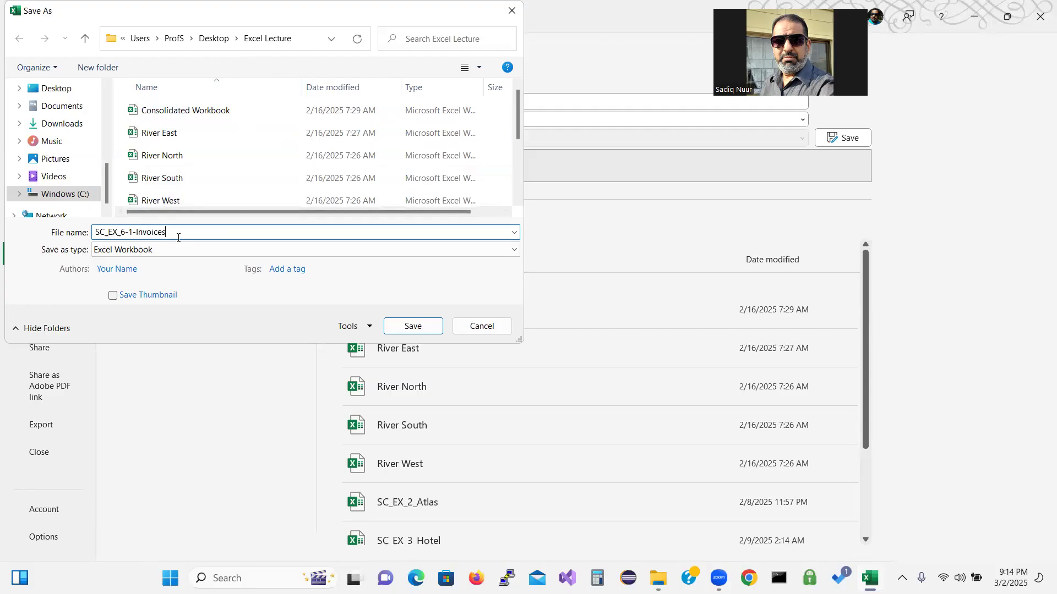
{"action": "type", "text": "WithSubtotals"}
{"action": "left_click", "coordinate": [432, 326]}
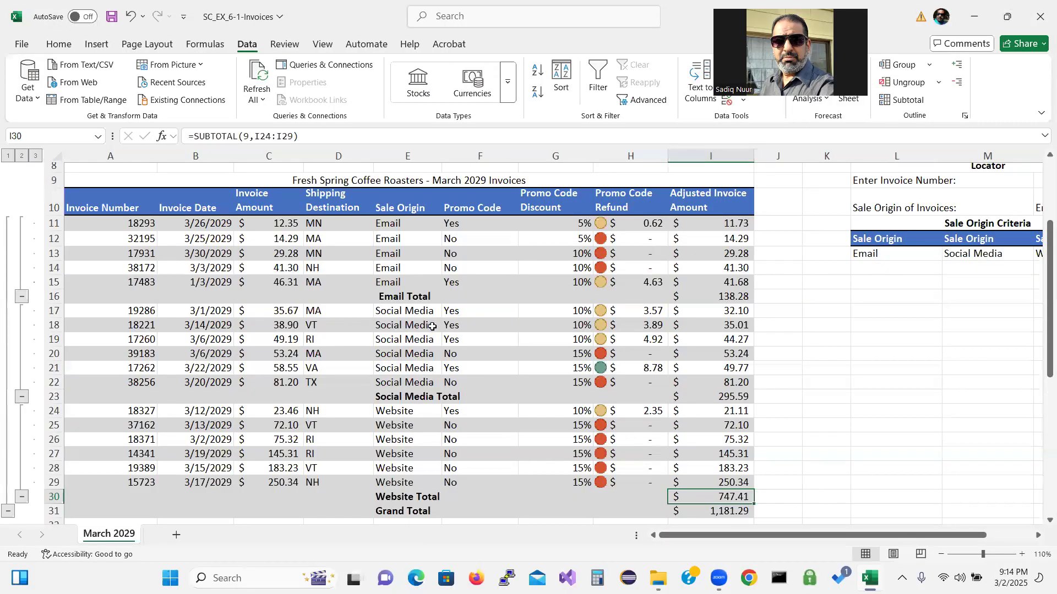
Step: Close the InvoicesWithSubtotals workbook and reopen the recent file SC_EX_6-1-Invoices
{"action": "left_click", "coordinate": [19, 48]}
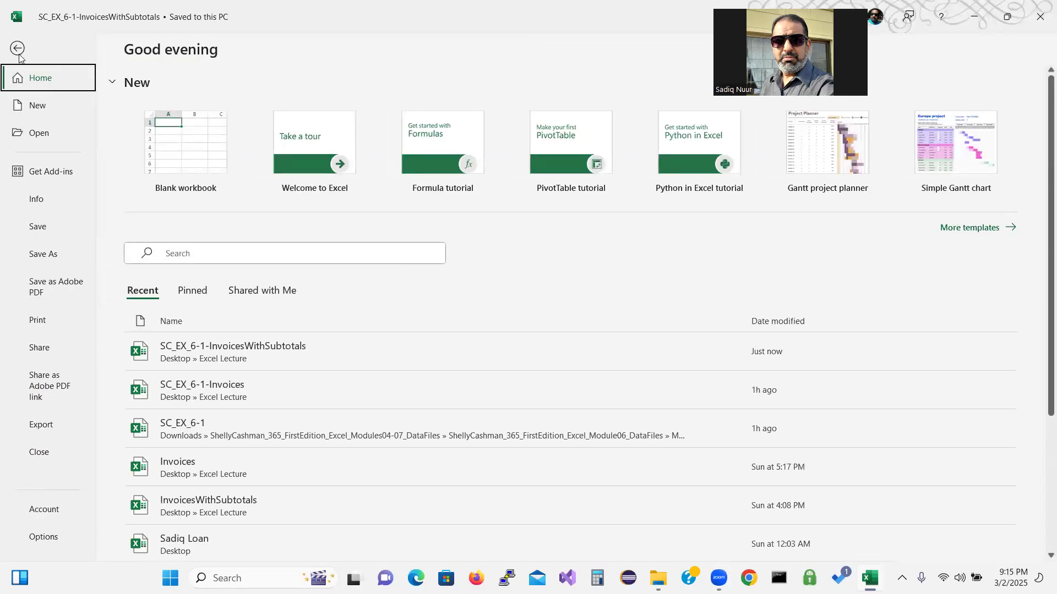
{"action": "left_click", "coordinate": [19, 49]}
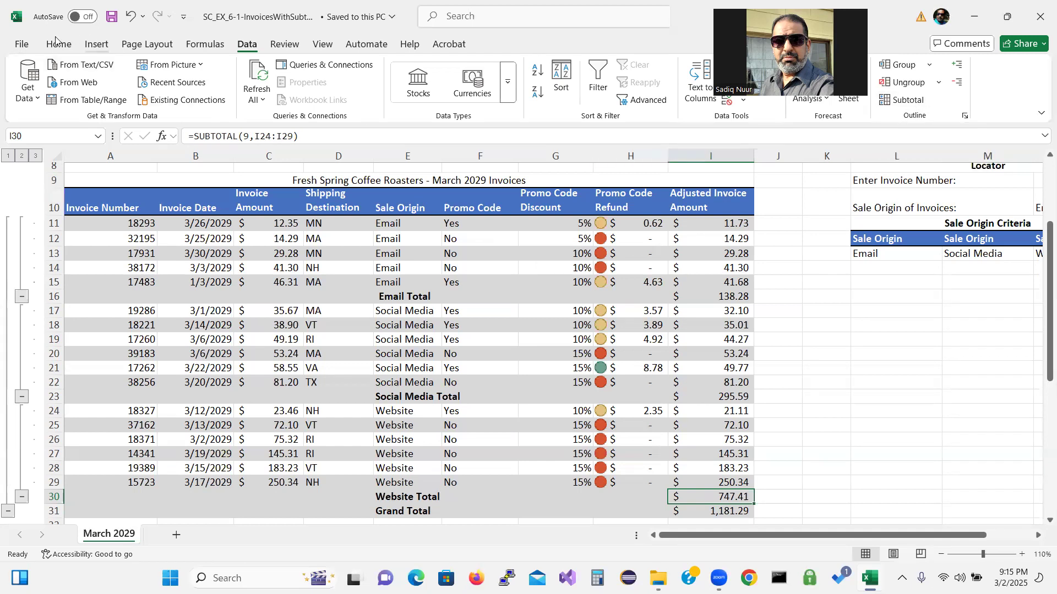
{"action": "left_click", "coordinate": [19, 44]}
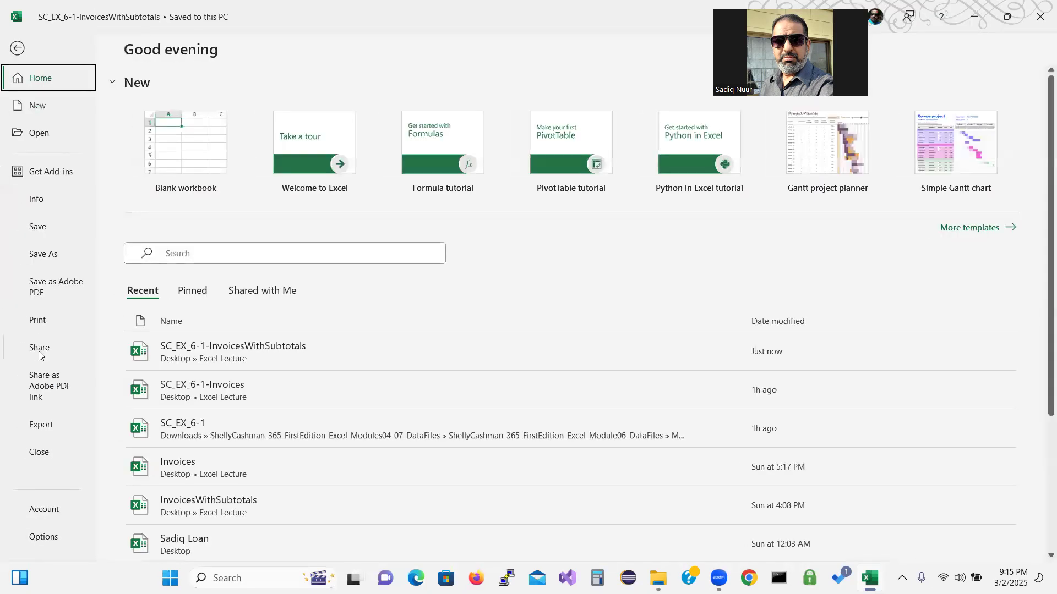
{"action": "left_click", "coordinate": [38, 454]}
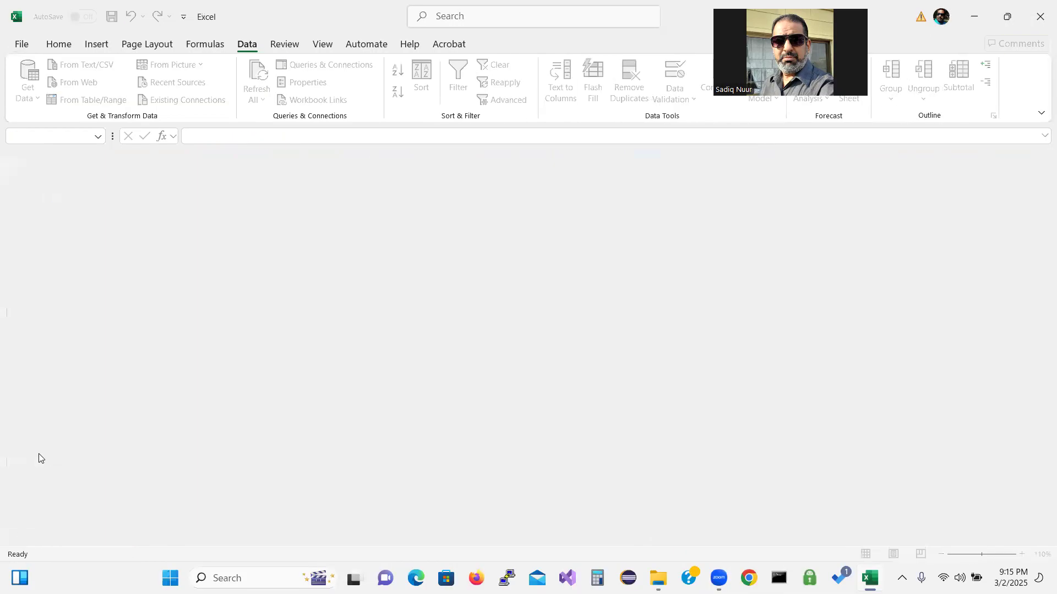
{"action": "left_click", "coordinate": [27, 44]}
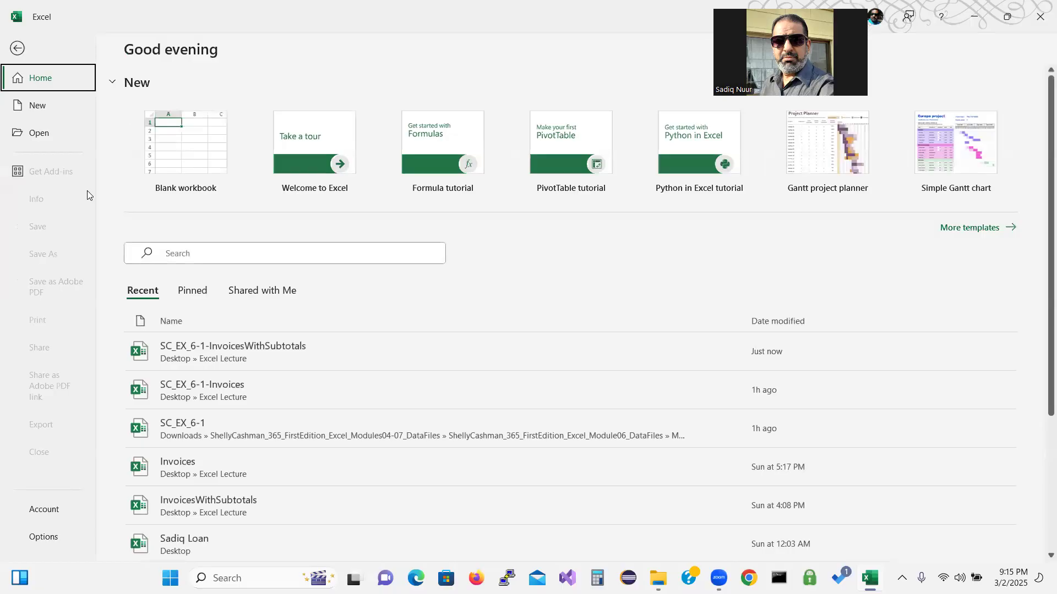
{"action": "left_click", "coordinate": [226, 392]}
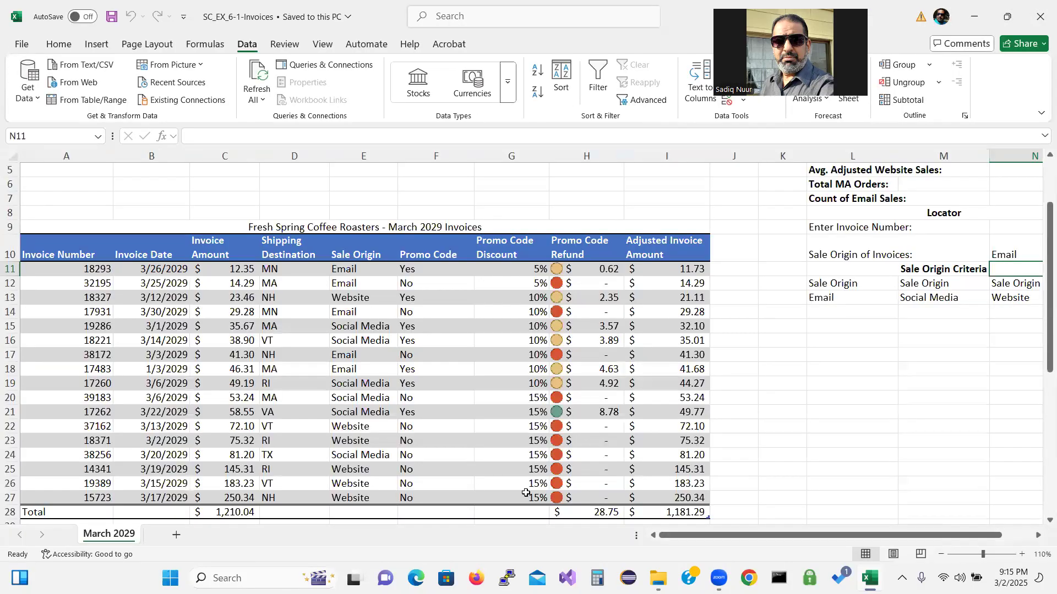
Step: Turn on the column filter controls for the March 2029 invoice table, starting from its Promo Code header
{"action": "left_click_drag", "start_coordinate": [679, 539], "coordinate": [618, 542]}
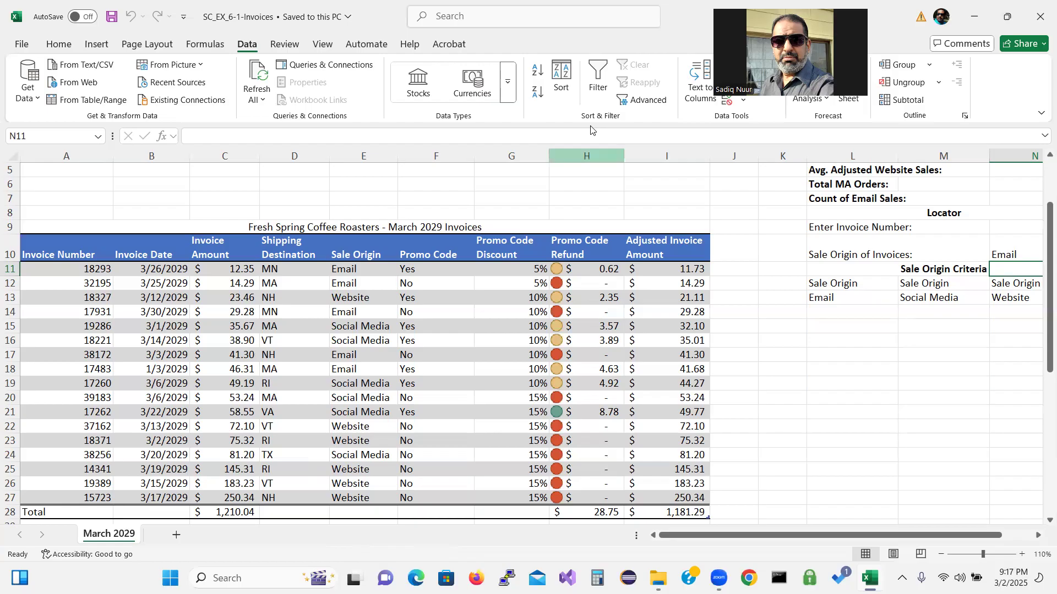
{"action": "left_click", "coordinate": [599, 73]}
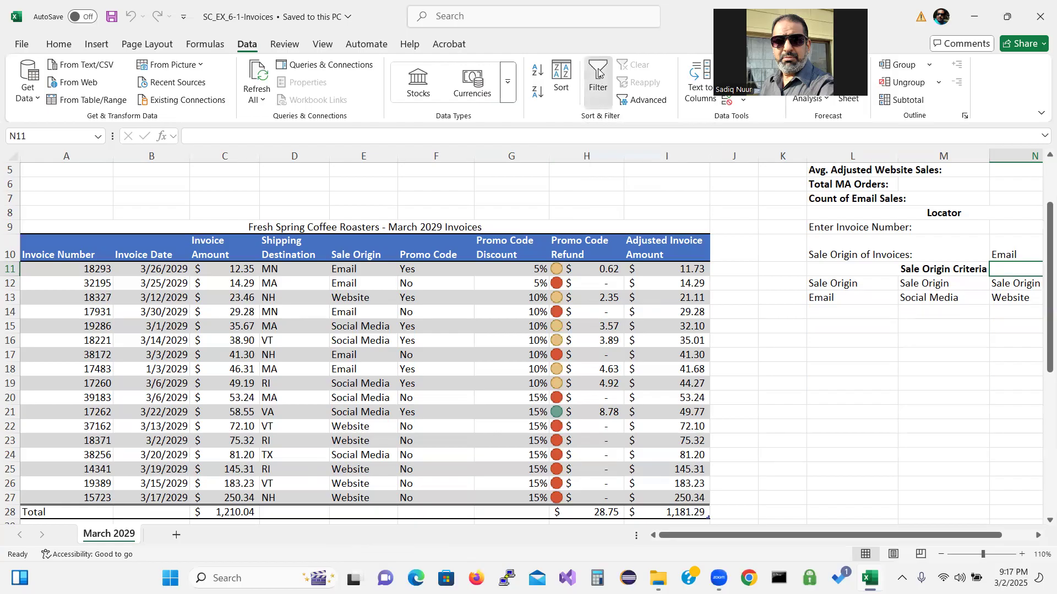
{"action": "left_click", "coordinate": [599, 73]}
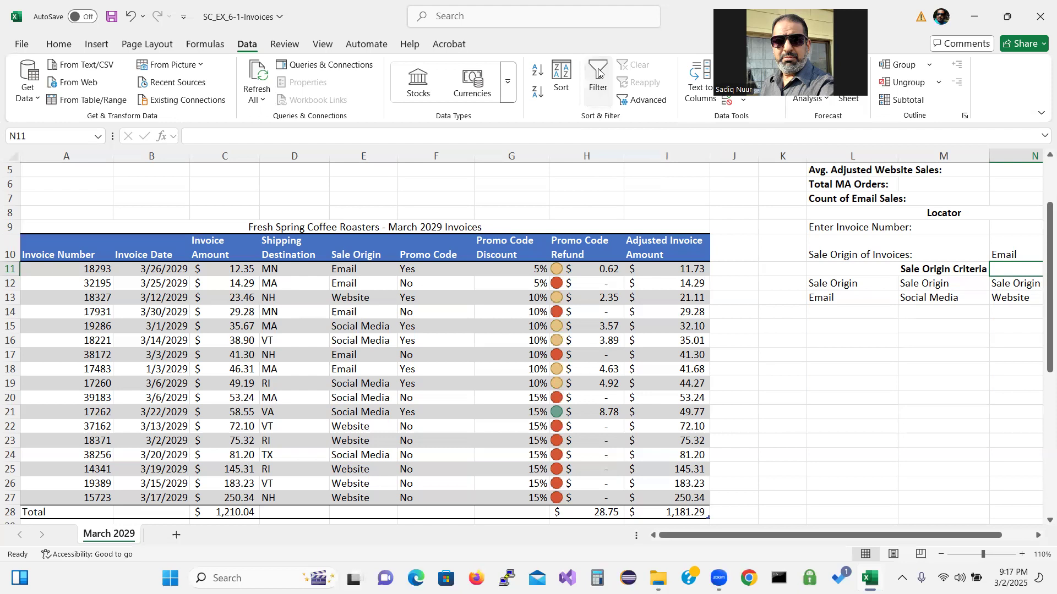
{"action": "left_click", "coordinate": [435, 255]}
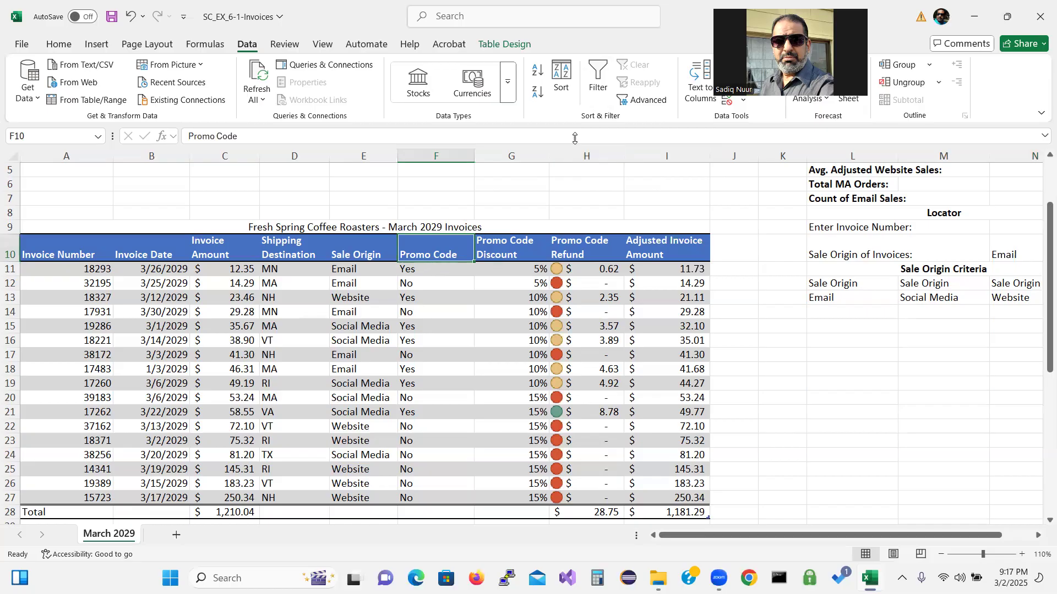
{"action": "left_click", "coordinate": [598, 73]}
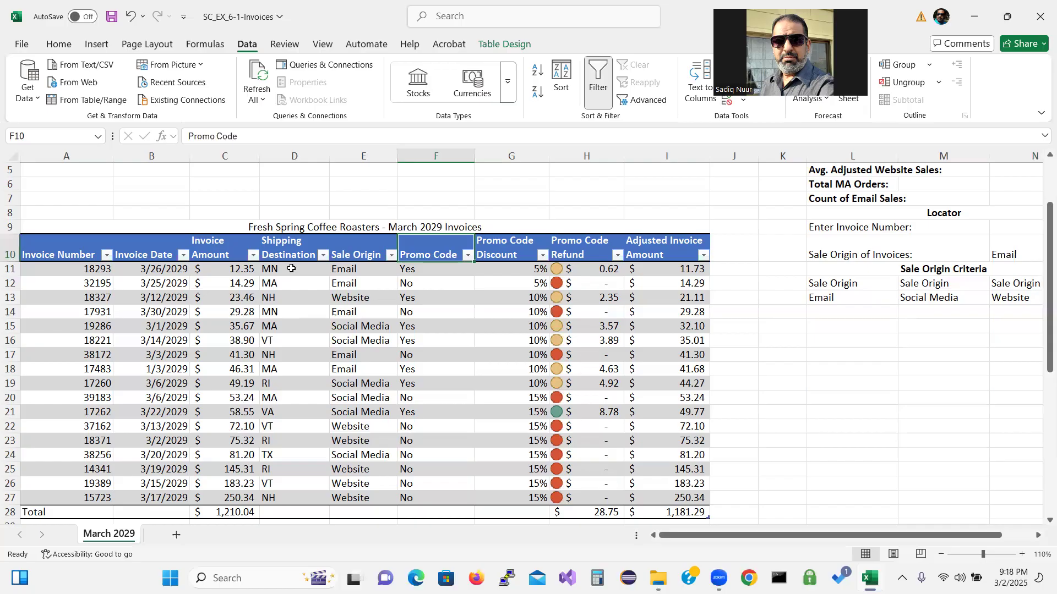
Step: Filter the invoice table to Promo Code No and sort it by Shipping Destination from A to Z
{"action": "left_click", "coordinate": [468, 255]}
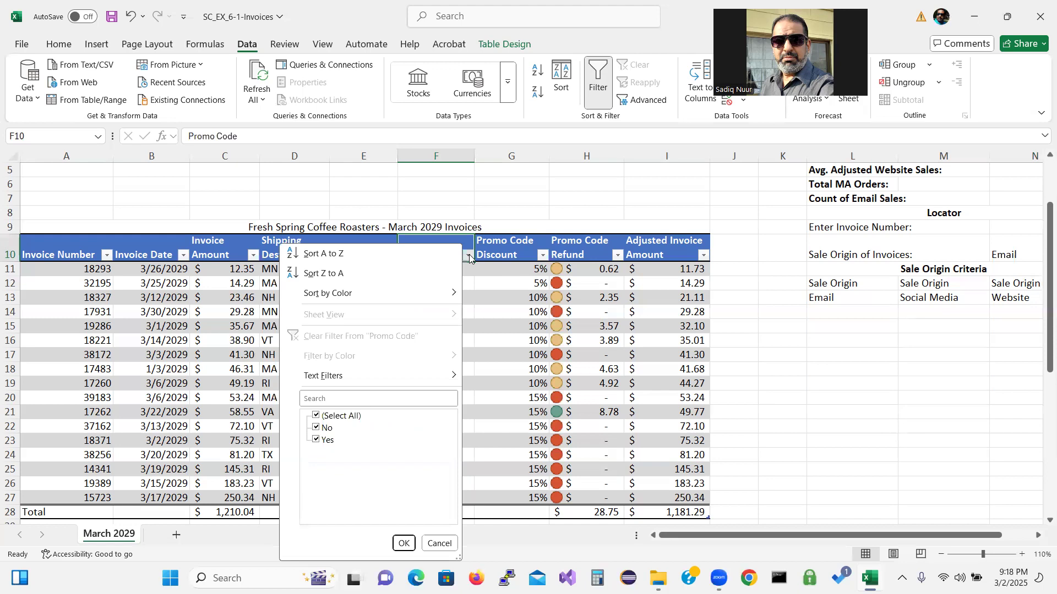
{"action": "left_click", "coordinate": [317, 441]}
{"action": "left_click", "coordinate": [408, 544]}
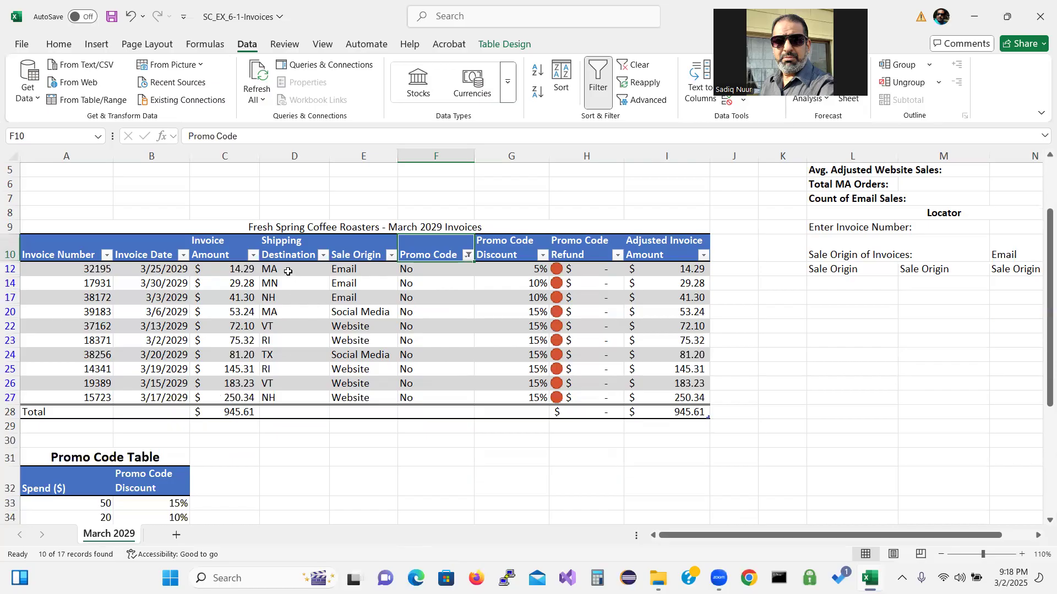
{"action": "left_click", "coordinate": [323, 255]}
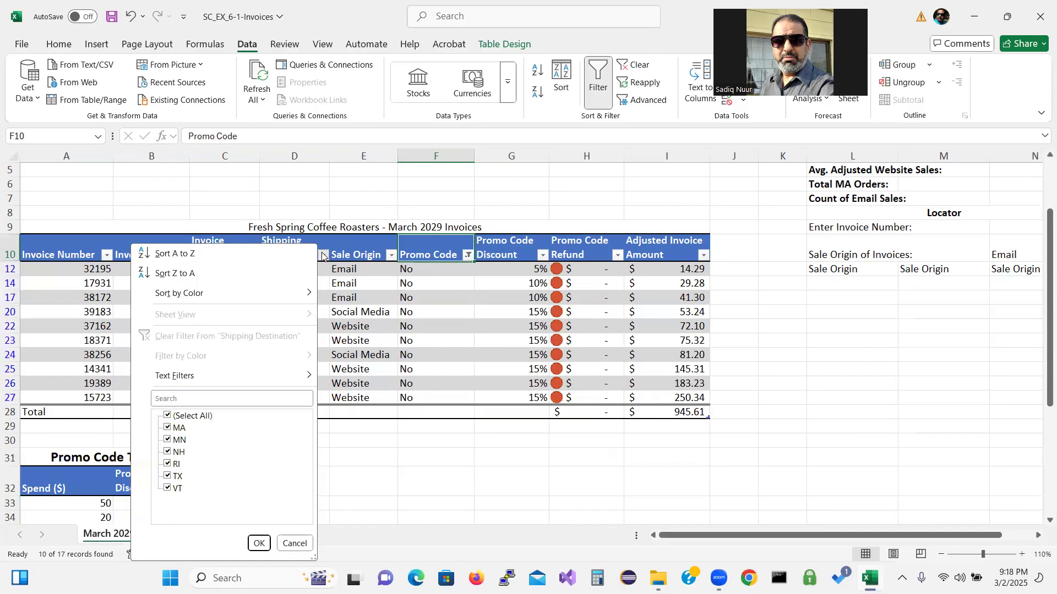
{"action": "left_click", "coordinate": [249, 254]}
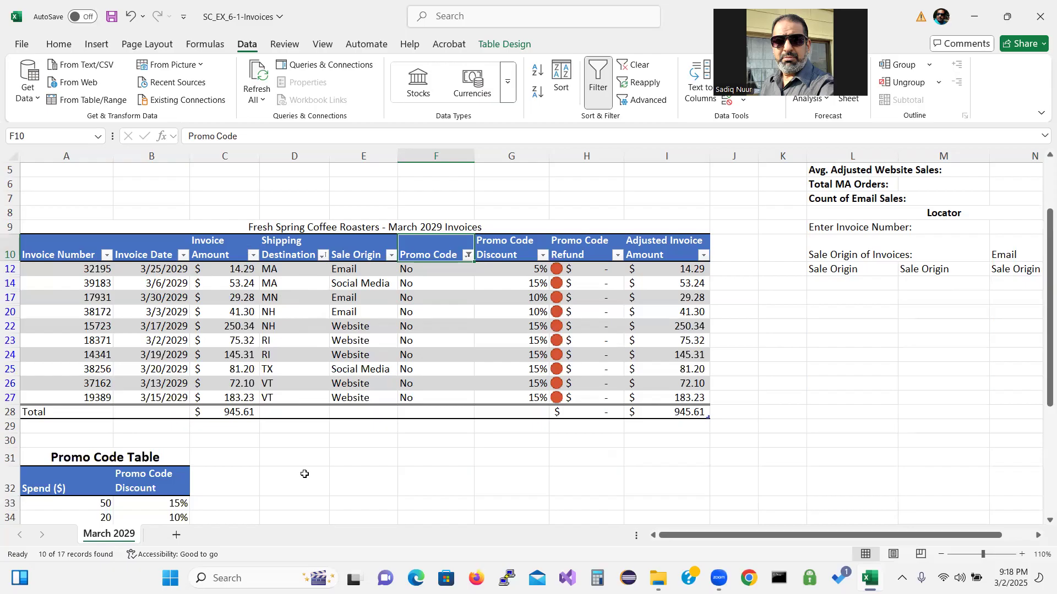
Step: Insert a treemap chart from the Invoice Amount, Shipping Destination and Sale Origin data in C10:E27 and move it clear of those columns
{"action": "left_click", "coordinate": [223, 255]}
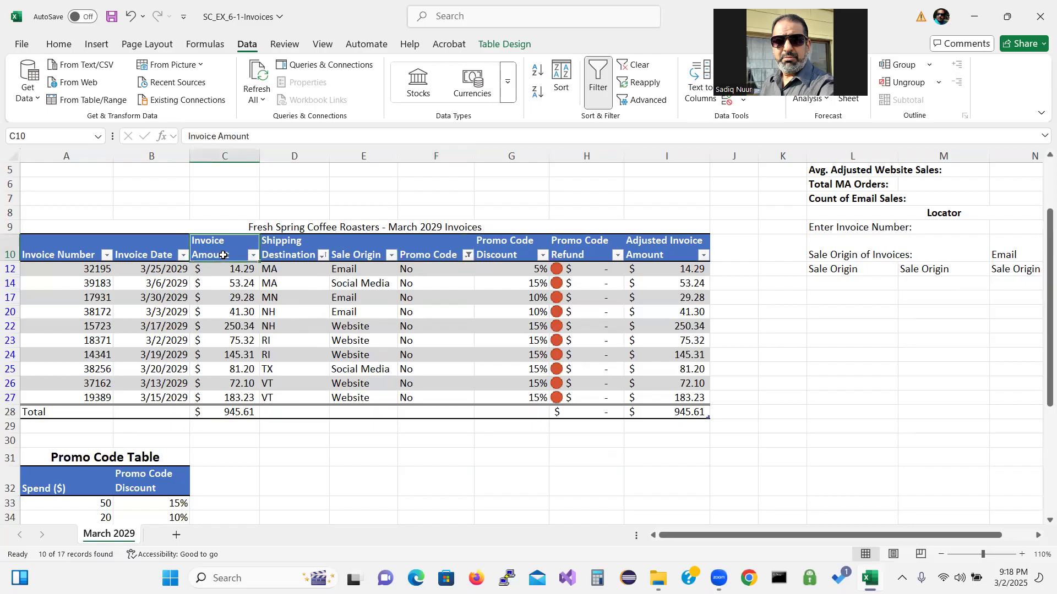
{"action": "left_click_drag", "start_coordinate": [223, 254], "coordinate": [382, 398]}
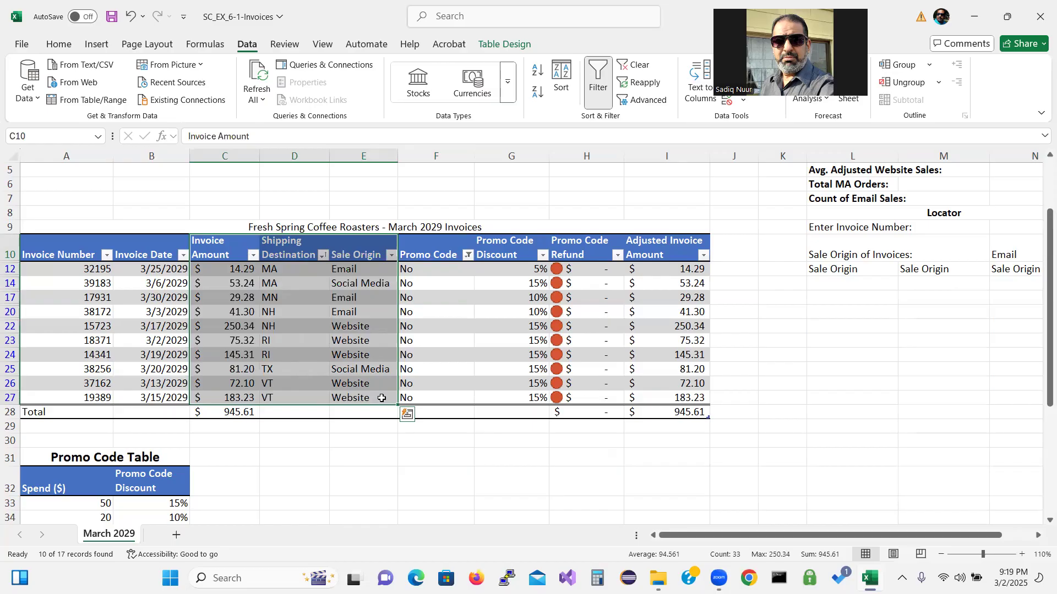
{"action": "left_click", "coordinate": [97, 46]}
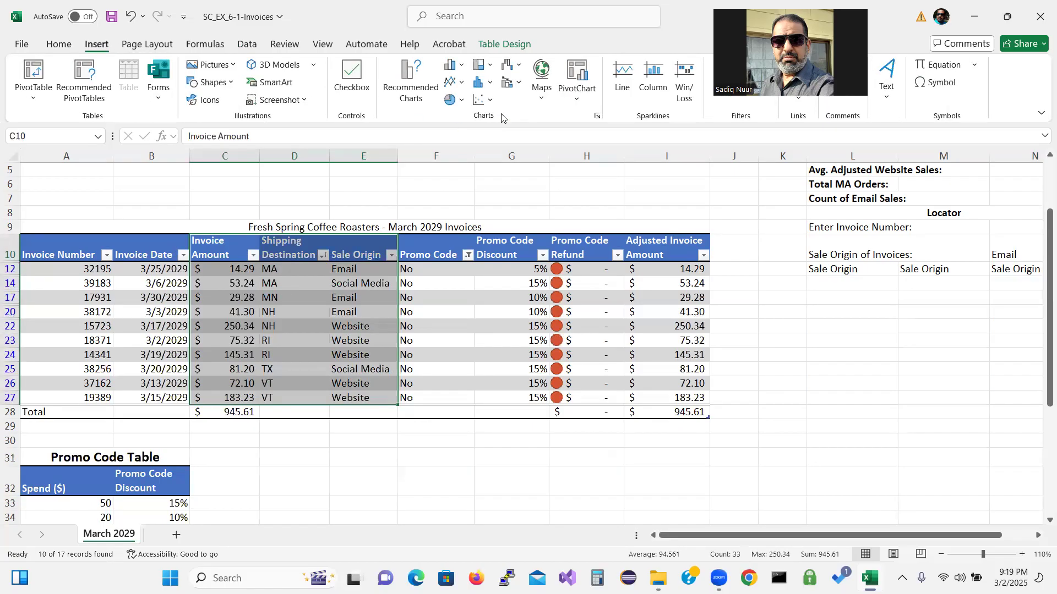
{"action": "key", "text": "ctrl+q"}
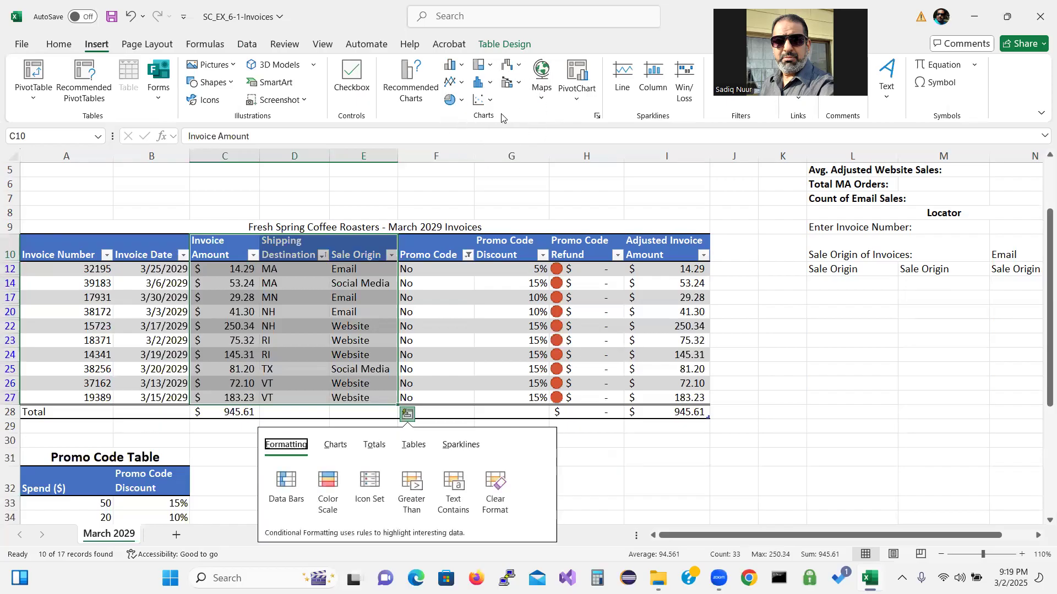
{"action": "left_click", "coordinate": [488, 67]}
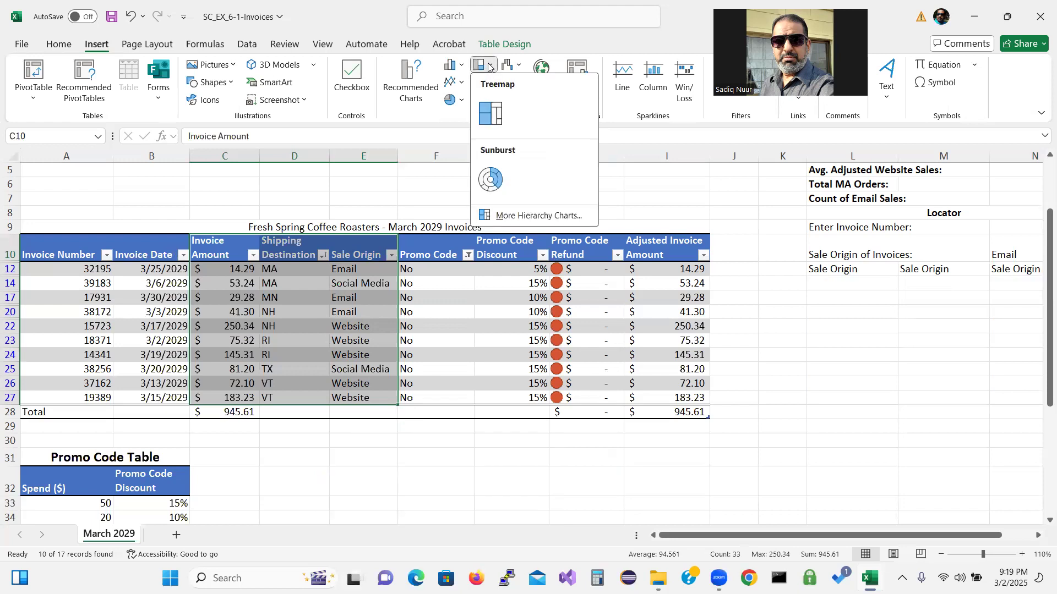
{"action": "left_click", "coordinate": [487, 117]}
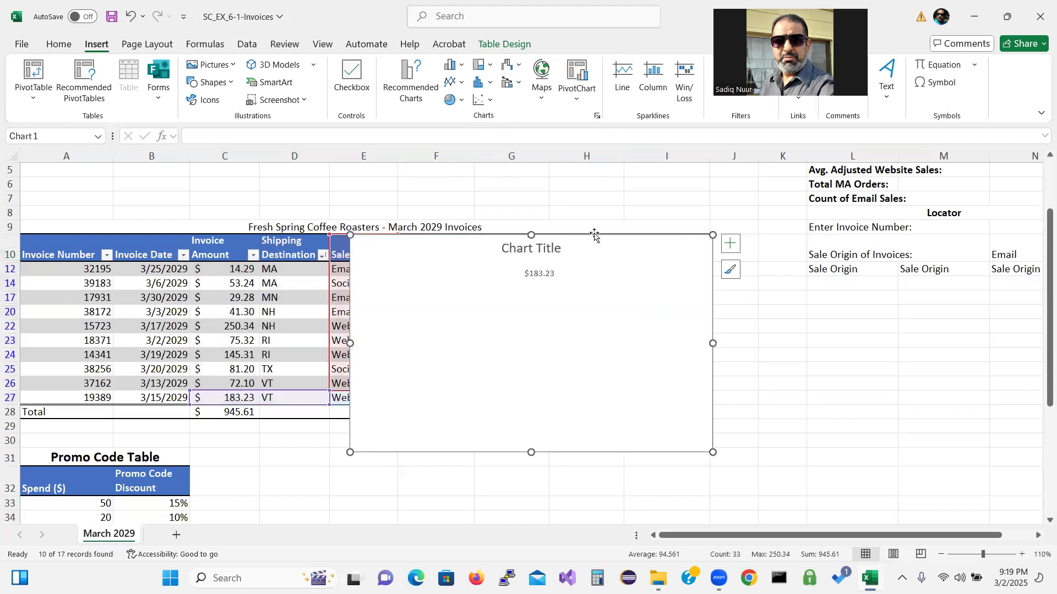
{"action": "left_click_drag", "start_coordinate": [594, 235], "coordinate": [749, 218]}
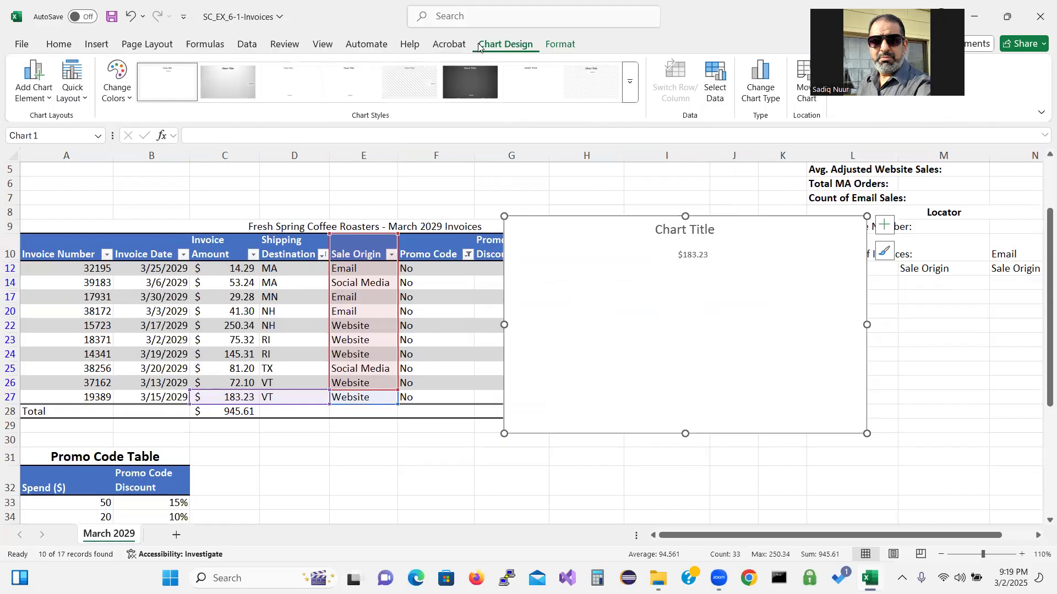
Step: In the treemap's data source, set the series name to the Invoice Amount header in C10
{"action": "left_click", "coordinate": [718, 74]}
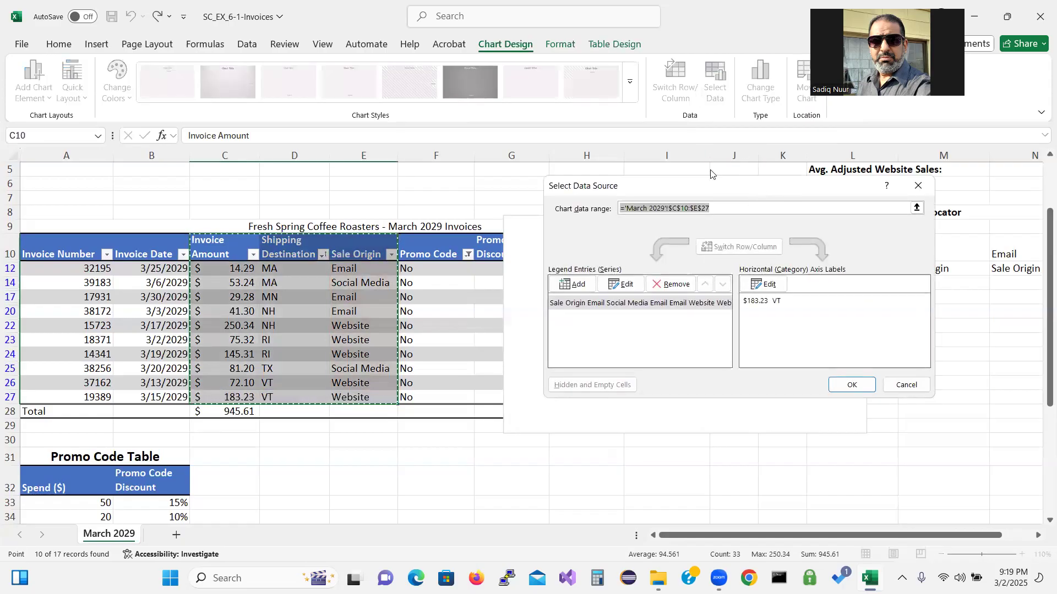
{"action": "left_click_drag", "start_coordinate": [758, 189], "coordinate": [378, 54]}
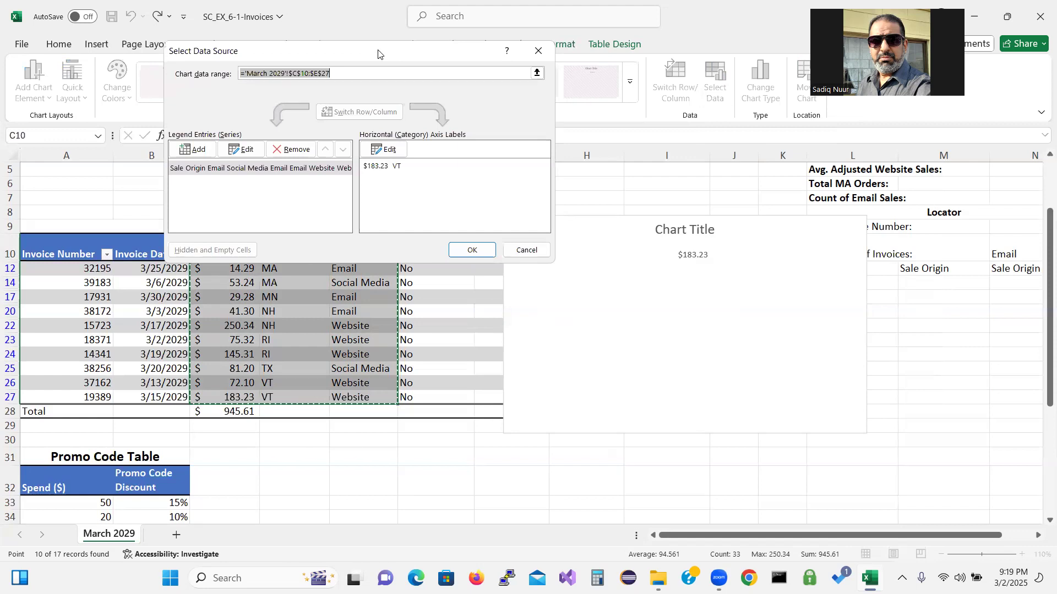
{"action": "left_click", "coordinate": [242, 151]}
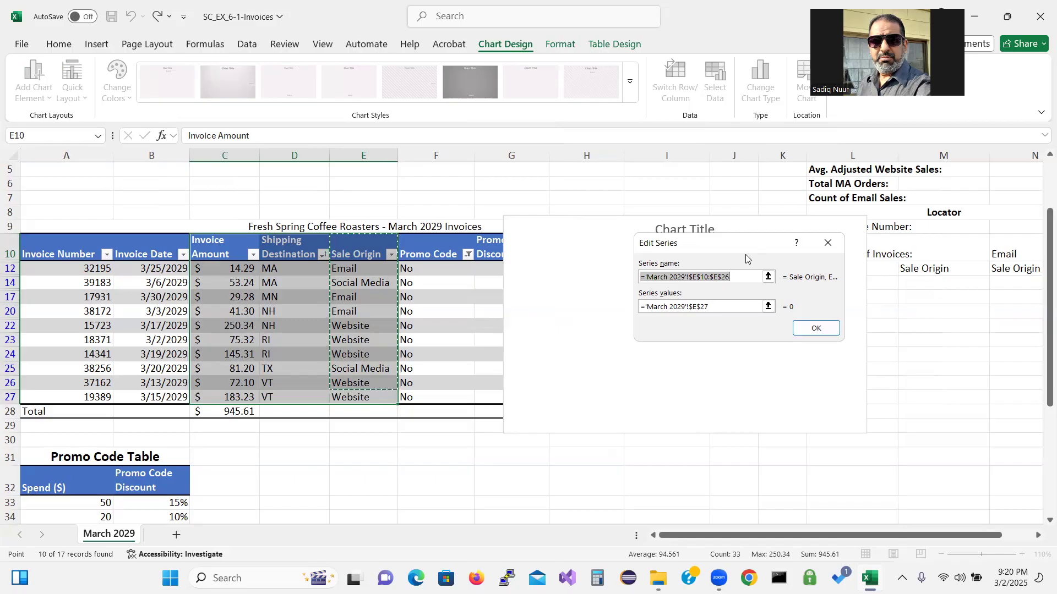
{"action": "left_click_drag", "start_coordinate": [746, 247], "coordinate": [386, 433]}
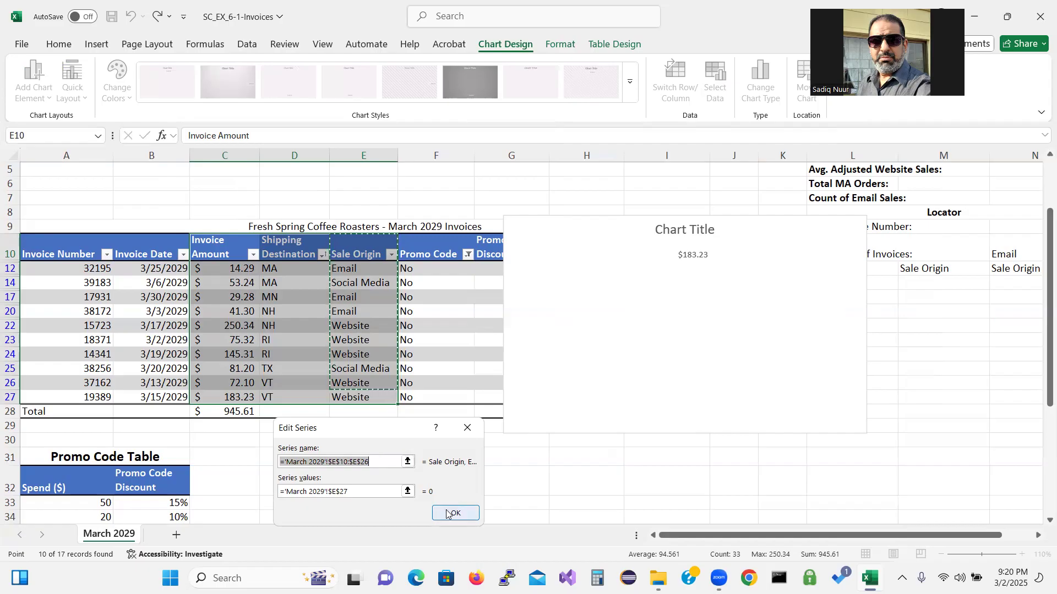
{"action": "left_click", "coordinate": [465, 428]}
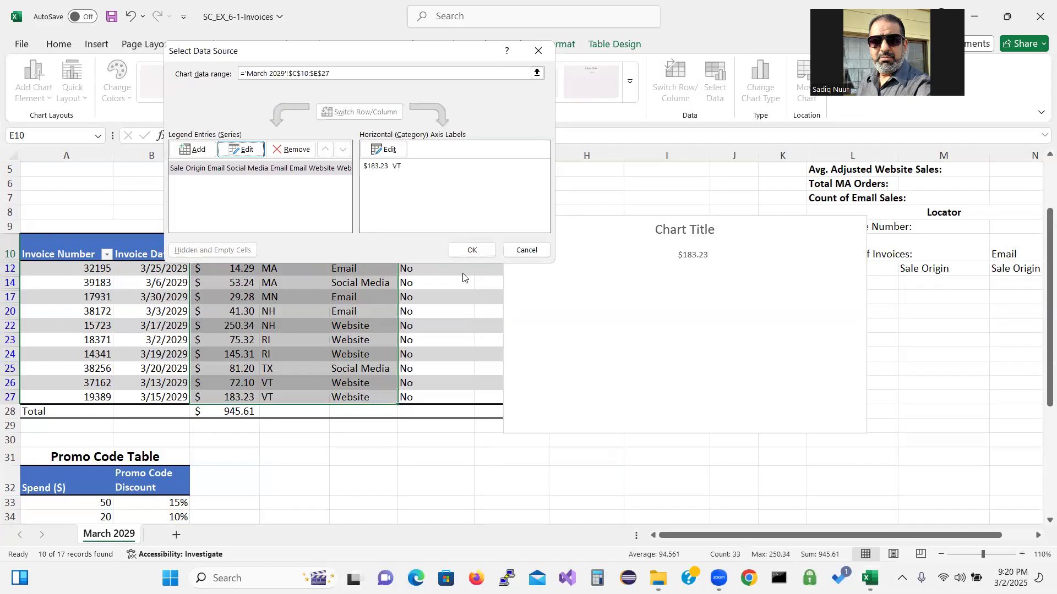
{"action": "left_click", "coordinate": [239, 149]}
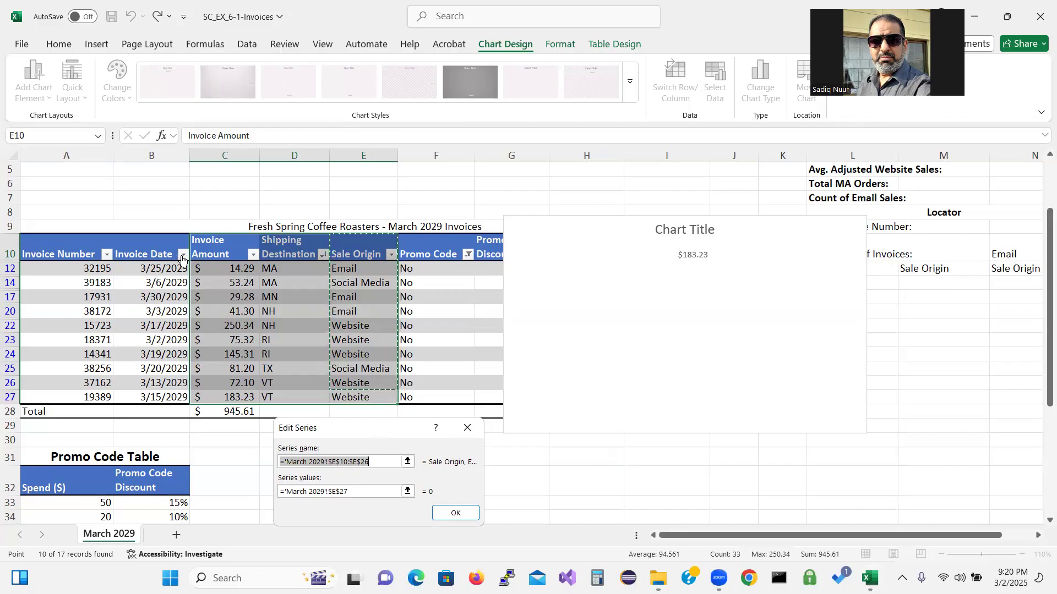
{"action": "left_click", "coordinate": [214, 251]}
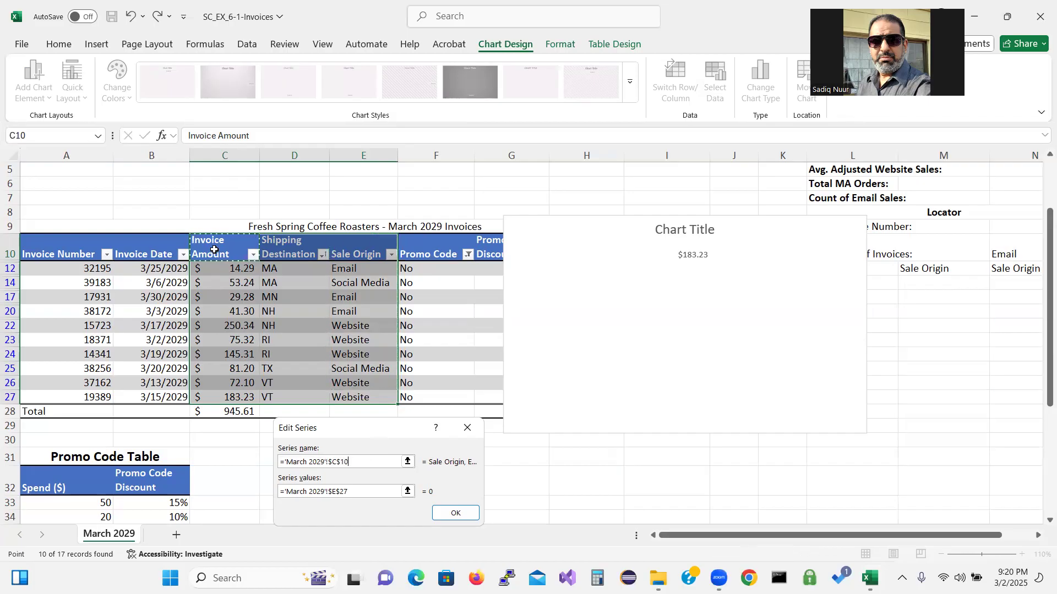
Step: Set the treemap's series values to the invoice amounts in C12:C27
{"action": "left_click", "coordinate": [358, 493]}
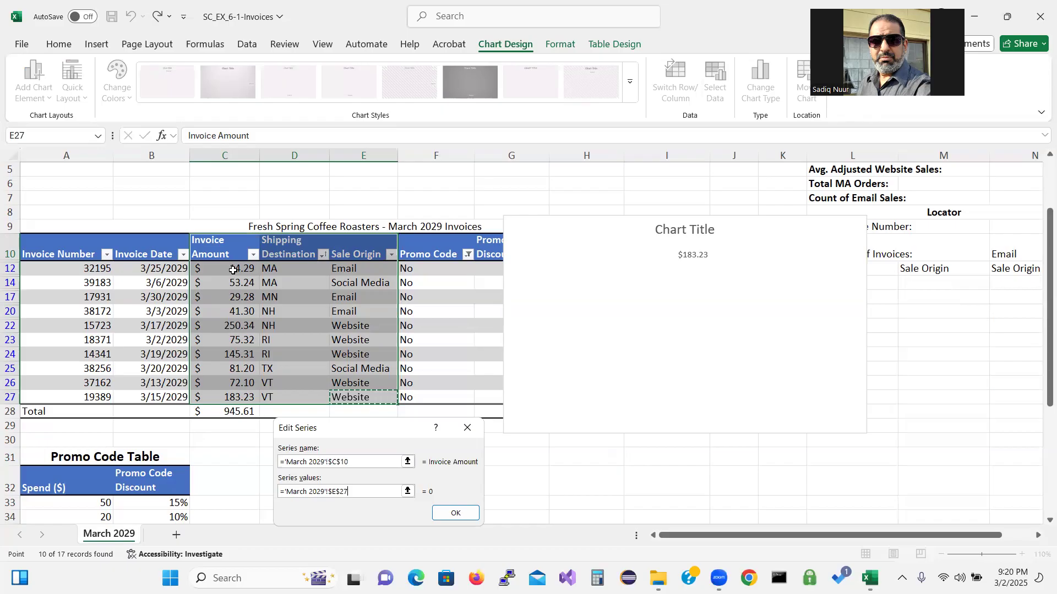
{"action": "type", "text": "+"}
{"action": "left_click_drag", "start_coordinate": [233, 271], "coordinate": [238, 402]}
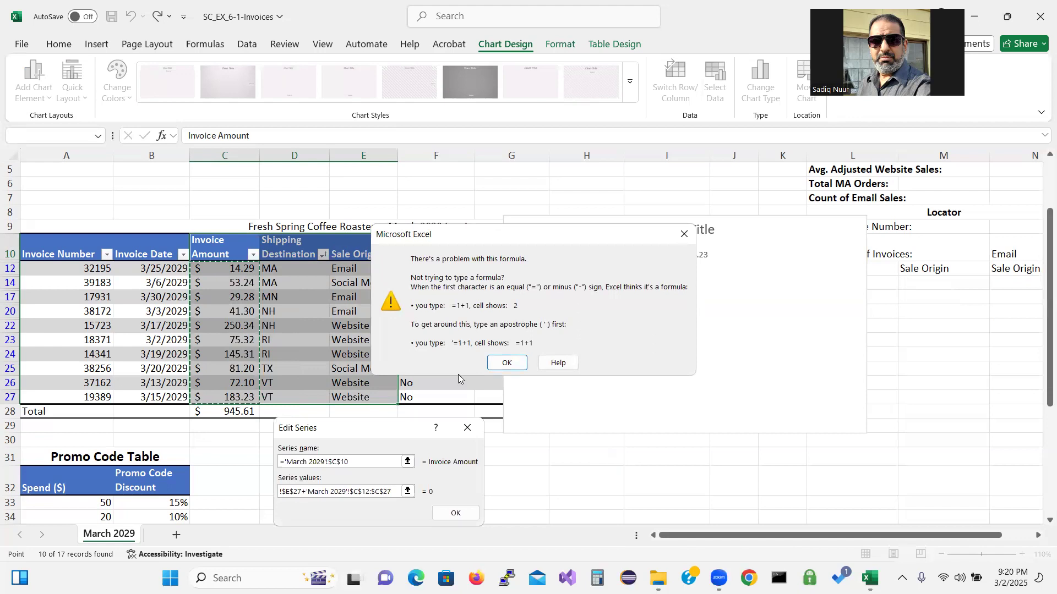
{"action": "left_click", "coordinate": [504, 363]}
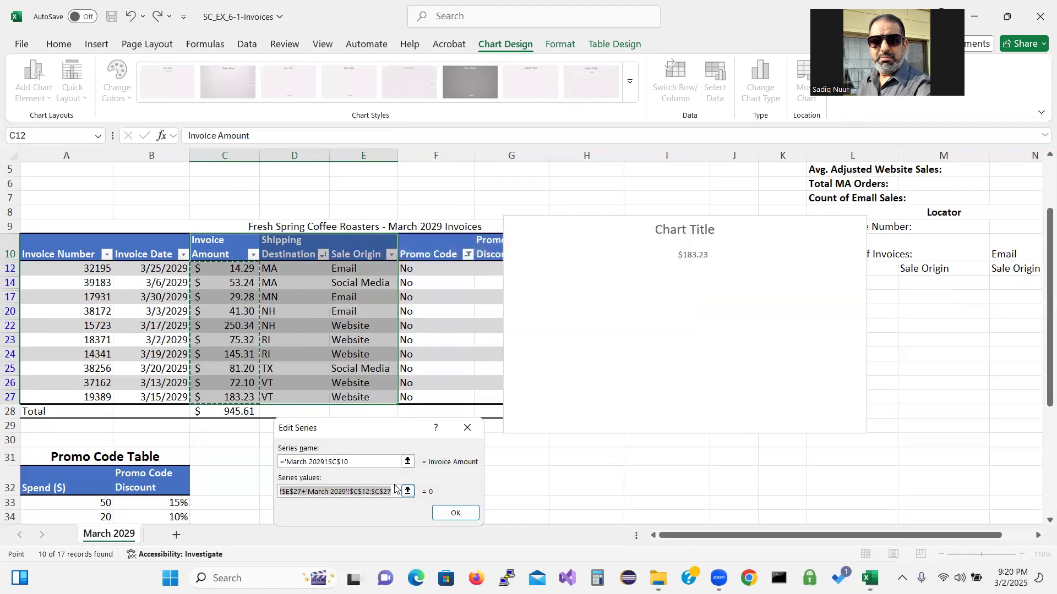
{"action": "key", "text": "BackSpace"}
{"action": "left_click_drag", "start_coordinate": [224, 268], "coordinate": [230, 394]}
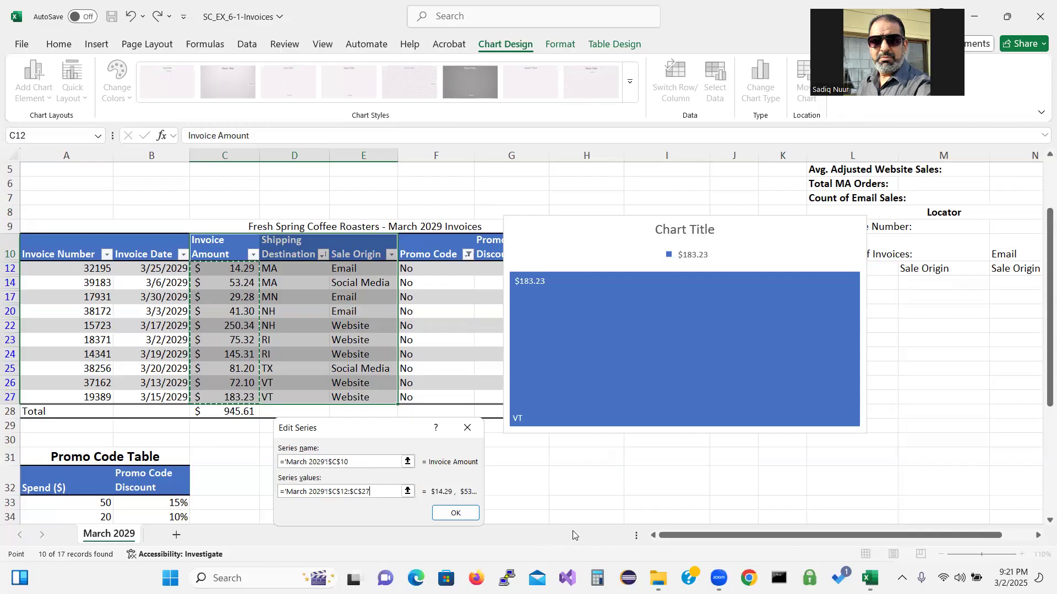
{"action": "left_click", "coordinate": [455, 514]}
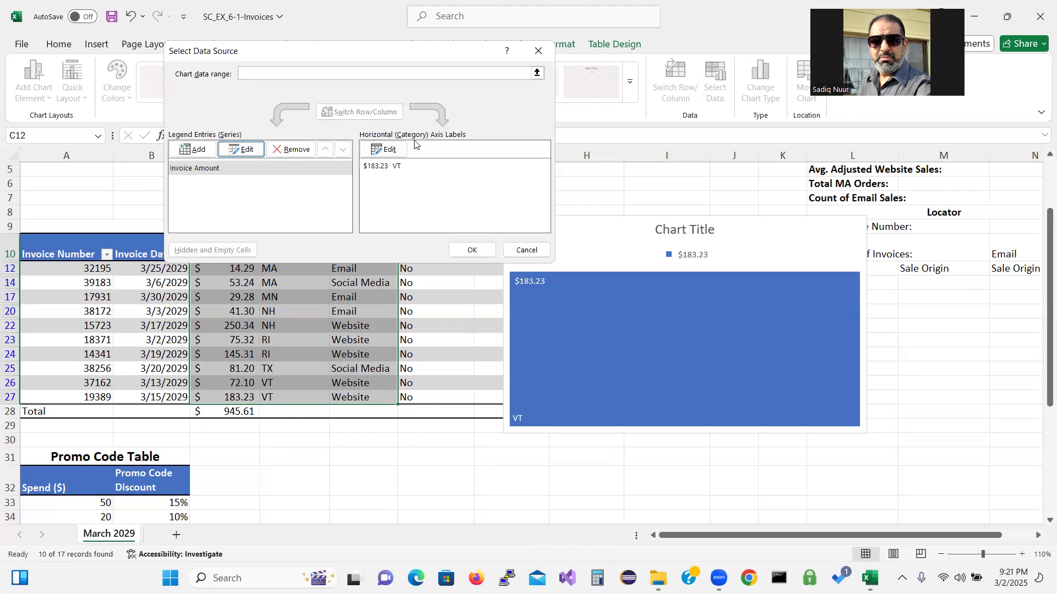
Step: Set the treemap's horizontal axis label range to C12:E27 on the March 2029 sheet
{"action": "left_click", "coordinate": [390, 151]}
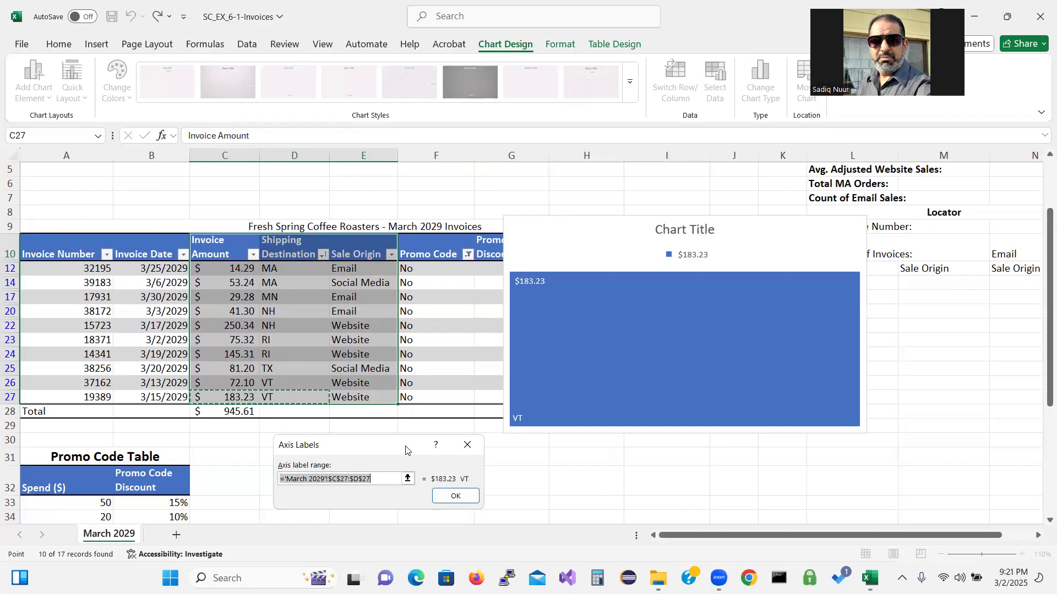
{"action": "left_click", "coordinate": [342, 478]}
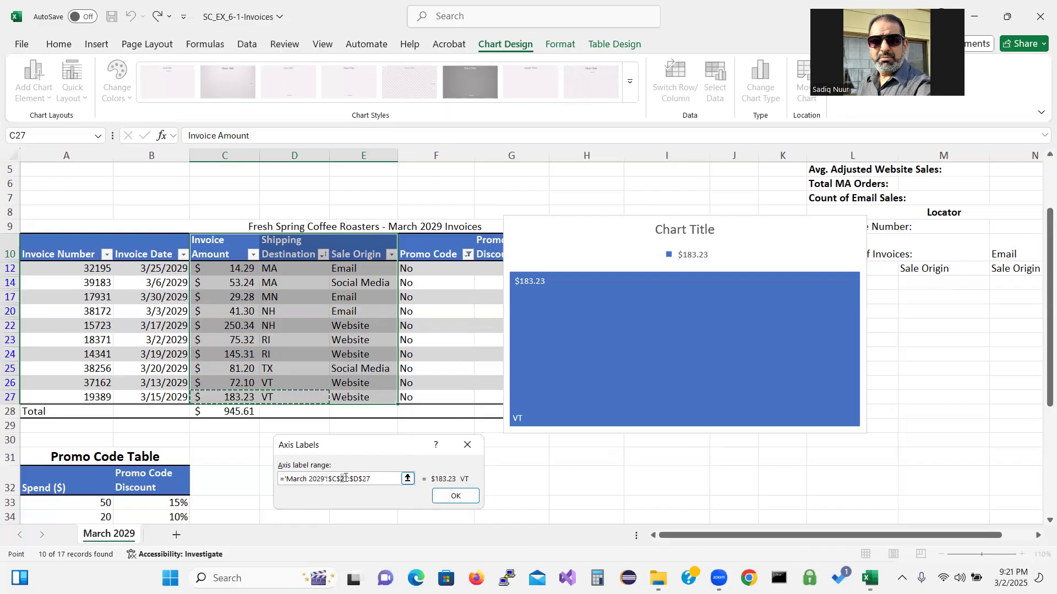
{"action": "left_click_drag", "start_coordinate": [347, 478], "coordinate": [347, 478]}
{"action": "type", "text": "12"}
{"action": "type", "text": "e"}
{"action": "left_click", "coordinate": [462, 499]}
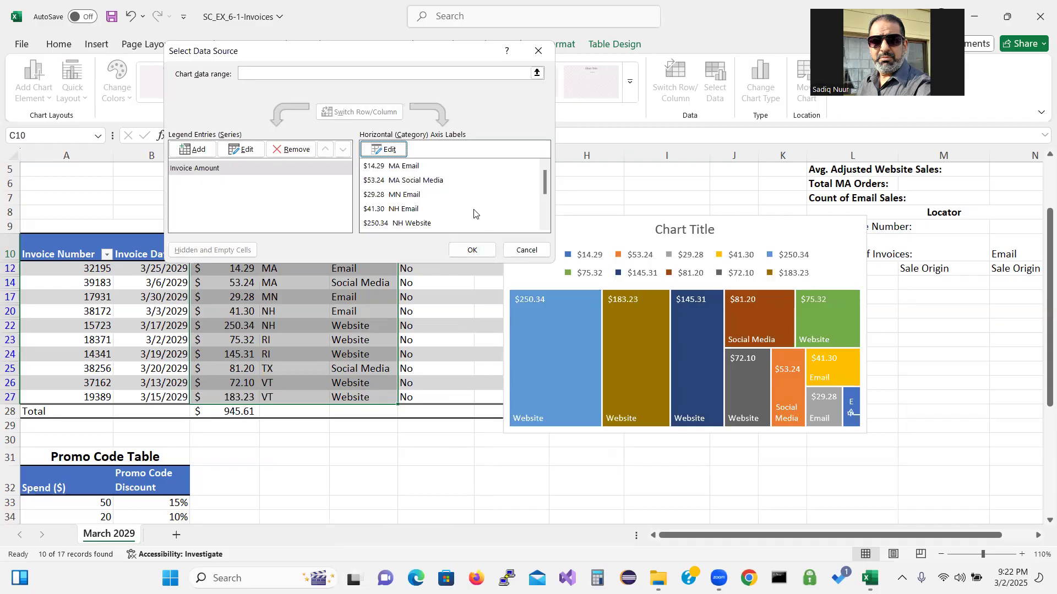
Step: Change the treemap's axis label range to D12:E27 so it covers only Shipping Destination and Sale Origin
{"action": "left_click", "coordinate": [388, 150]}
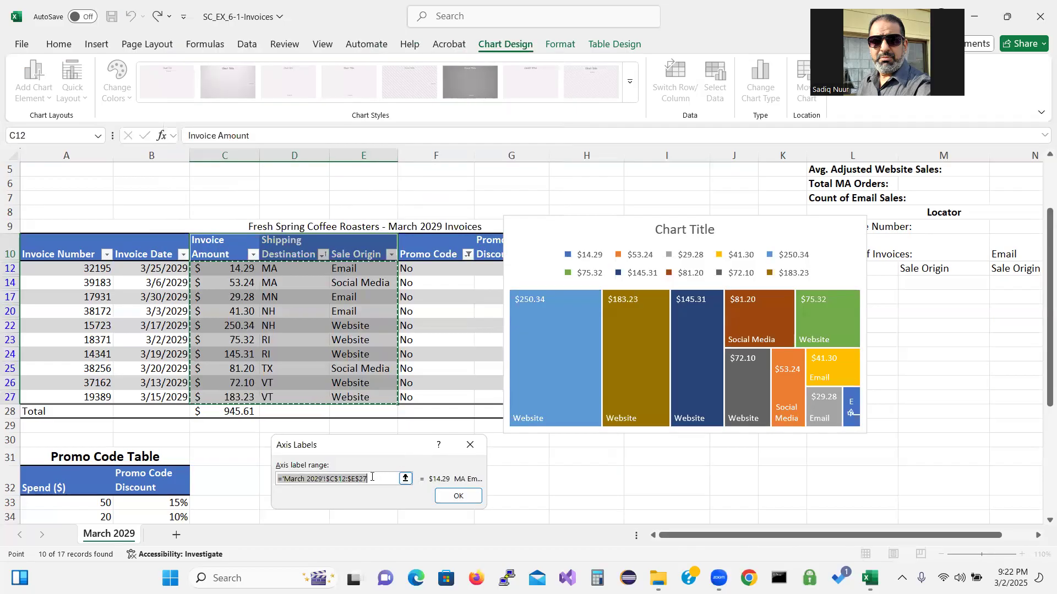
{"action": "double_click", "coordinate": [334, 479]}
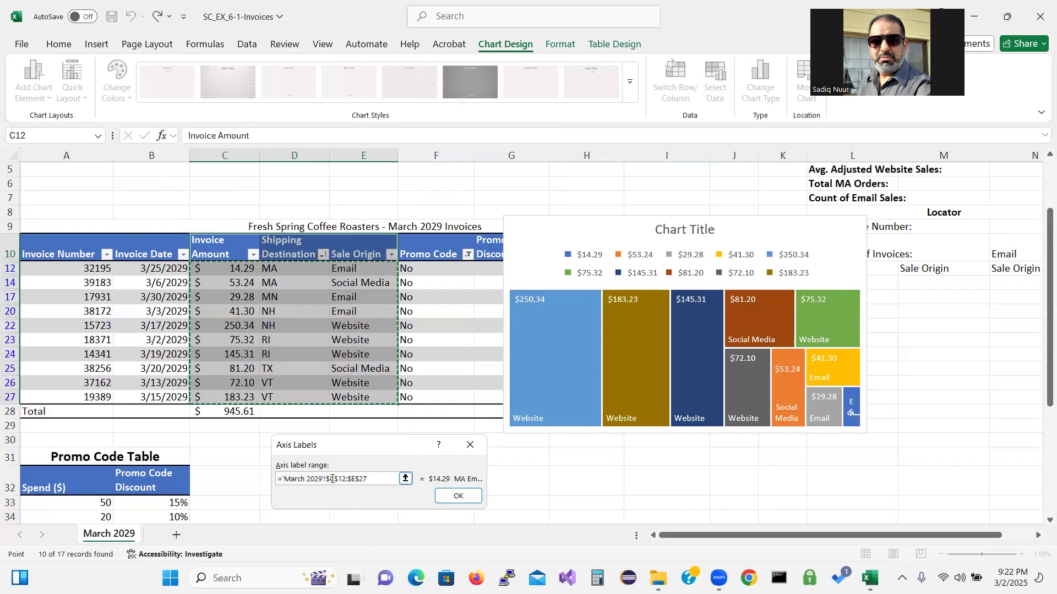
{"action": "left_click_drag", "start_coordinate": [337, 479], "coordinate": [333, 479]}
{"action": "type", "text": "e"}
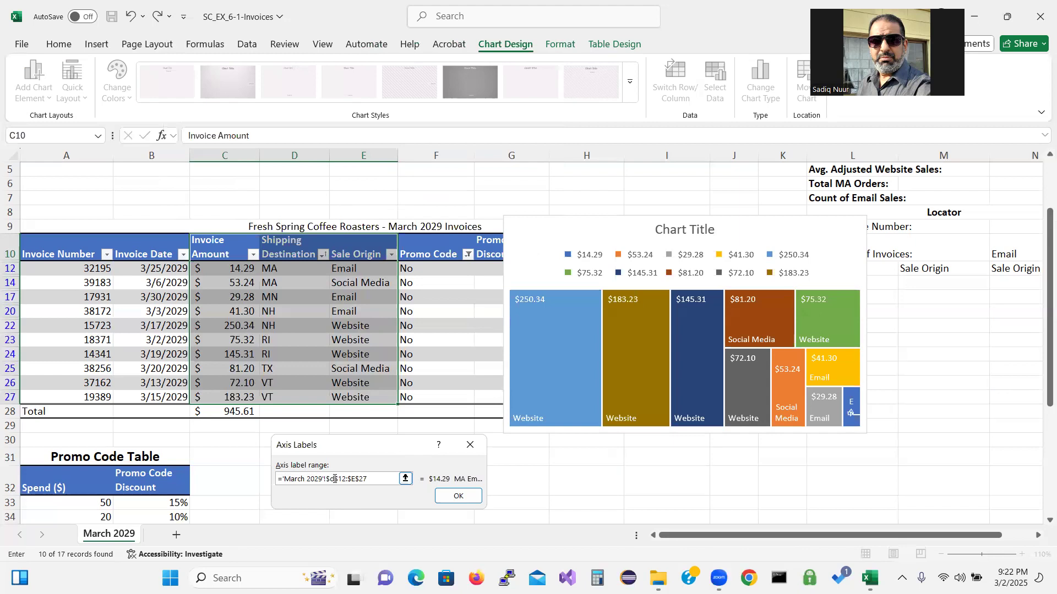
{"action": "left_click", "coordinate": [448, 498]}
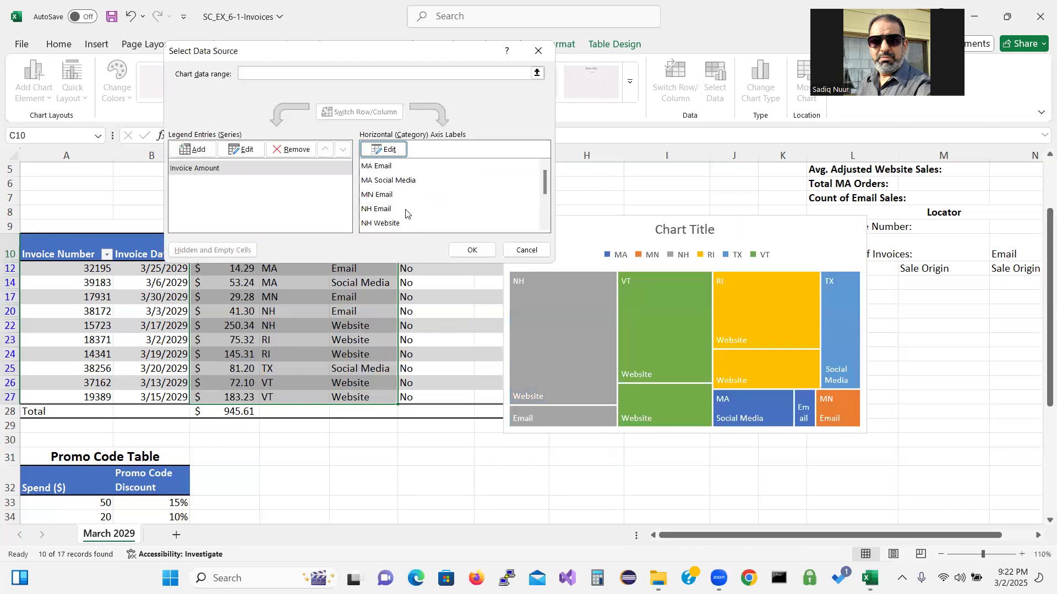
Step: Apply the treemap's data source changes and move the chart down so the invoice table's column headers are uncovered
{"action": "left_click", "coordinate": [482, 251]}
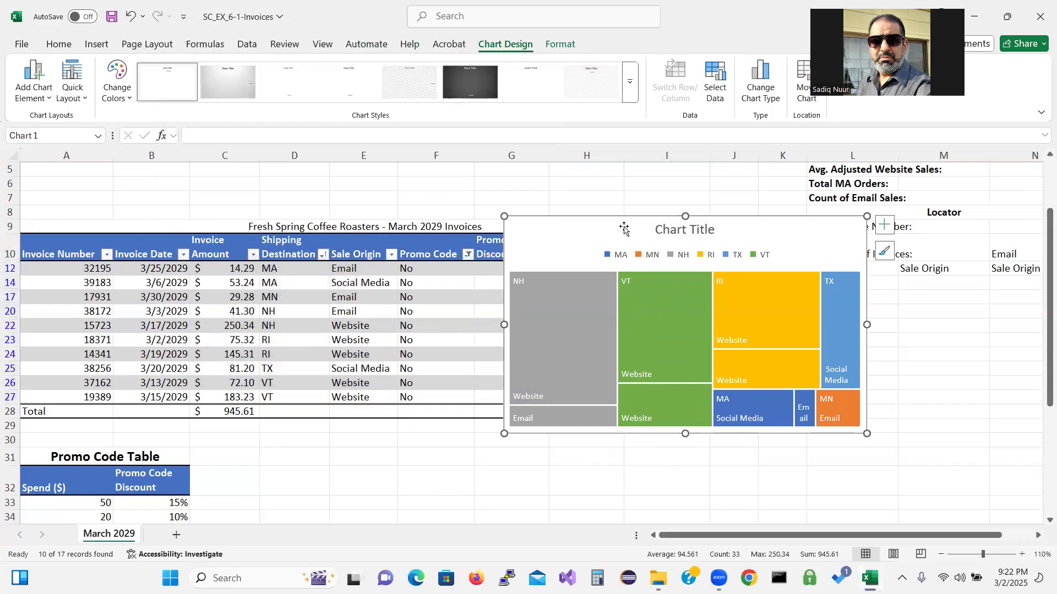
{"action": "left_click_drag", "start_coordinate": [623, 216], "coordinate": [647, 280]}
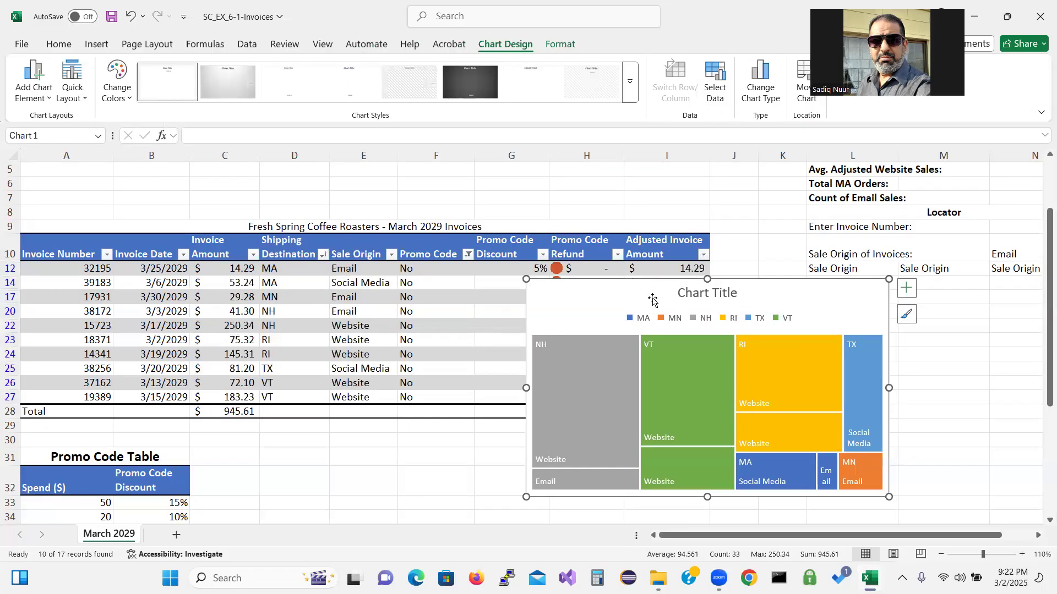
Step: Remove the legend from the treemap
{"action": "left_click", "coordinate": [909, 297]}
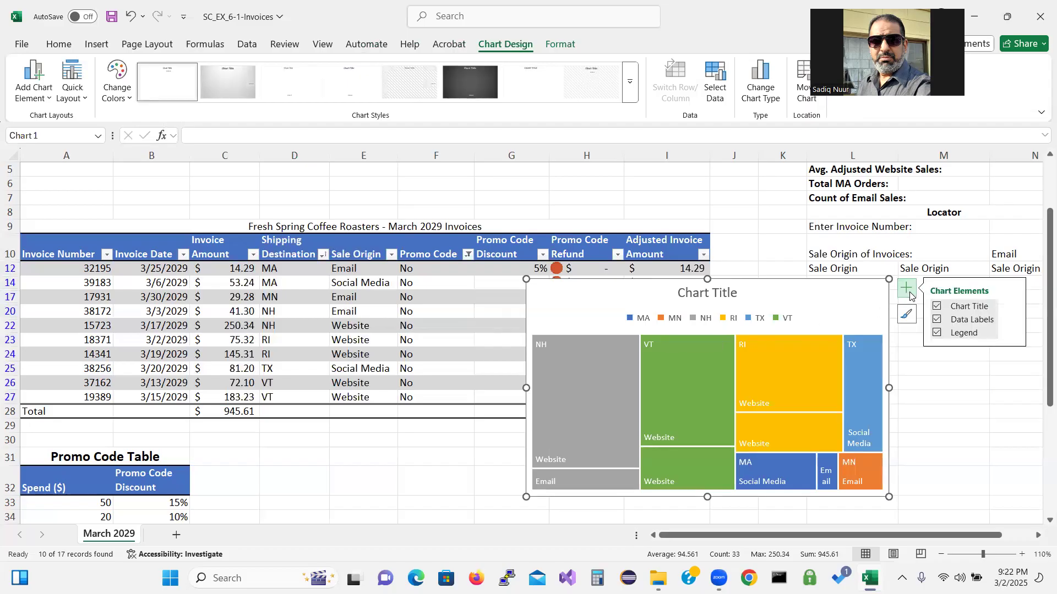
{"action": "left_click", "coordinate": [937, 333]}
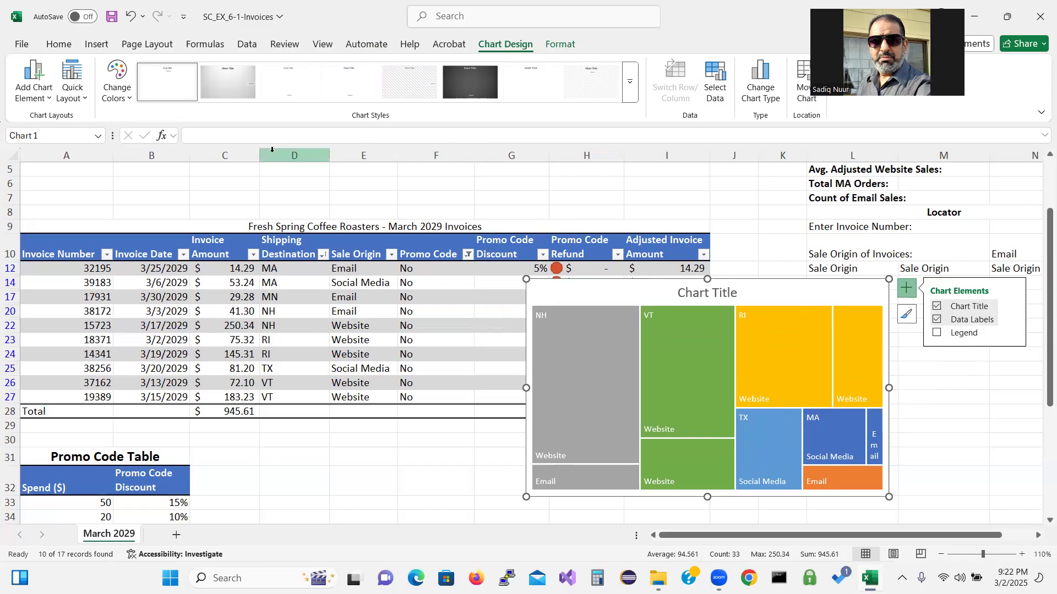
Step: Recolor the treemap with Colorful Palette 3 and apply the fourth chart style, with grey banner labels and a bold title
{"action": "left_click", "coordinate": [127, 99]}
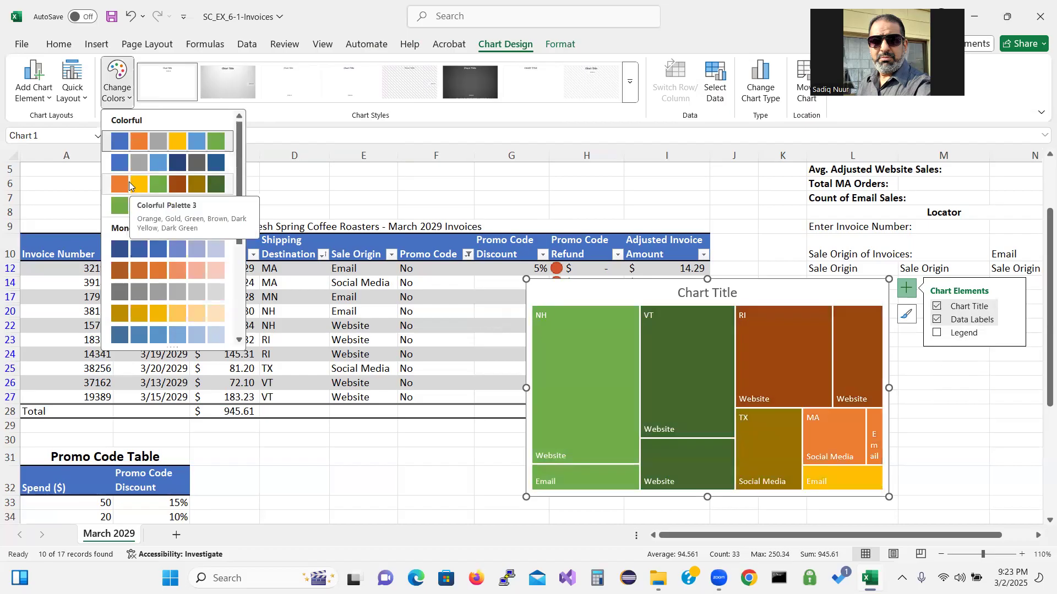
{"action": "left_click", "coordinate": [129, 183]}
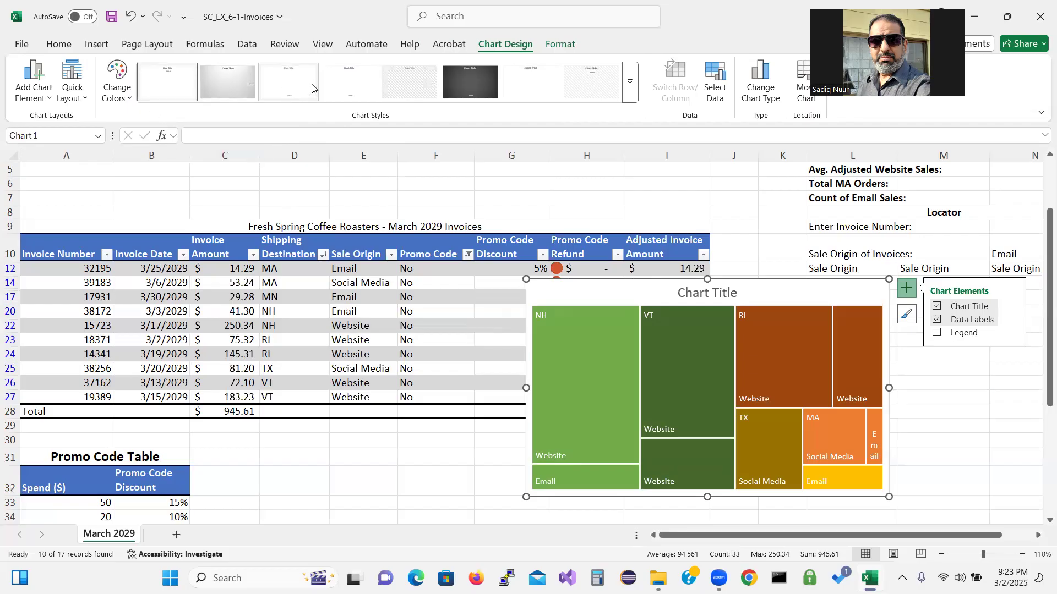
{"action": "left_click", "coordinate": [346, 79]}
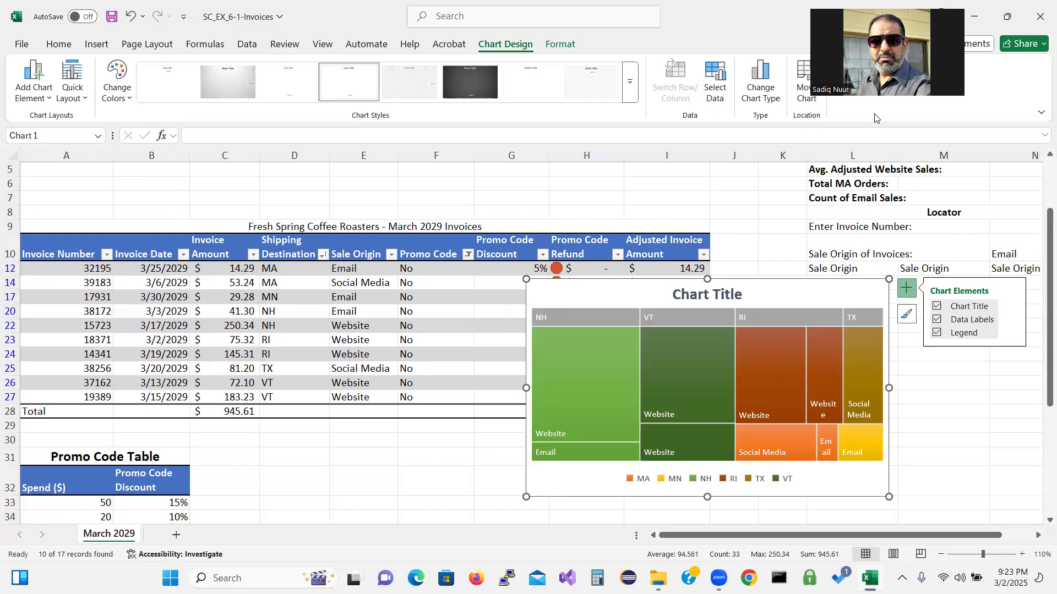
Step: Move the treemap chart to a new sheet named Treemap
{"action": "left_click", "coordinate": [802, 79]}
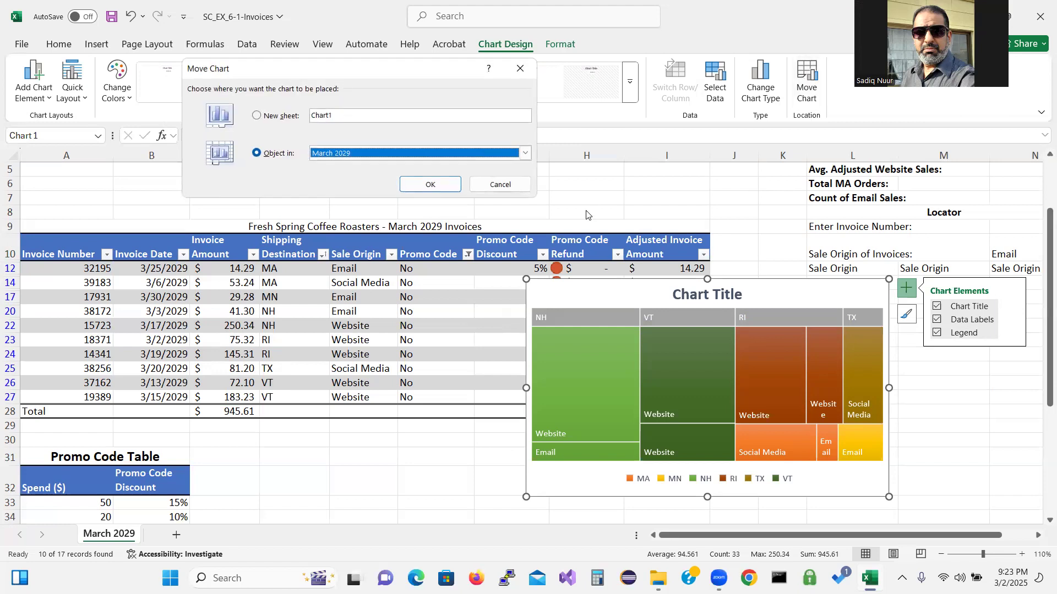
{"action": "left_click", "coordinate": [361, 116]}
{"action": "double_click", "coordinate": [360, 117]}
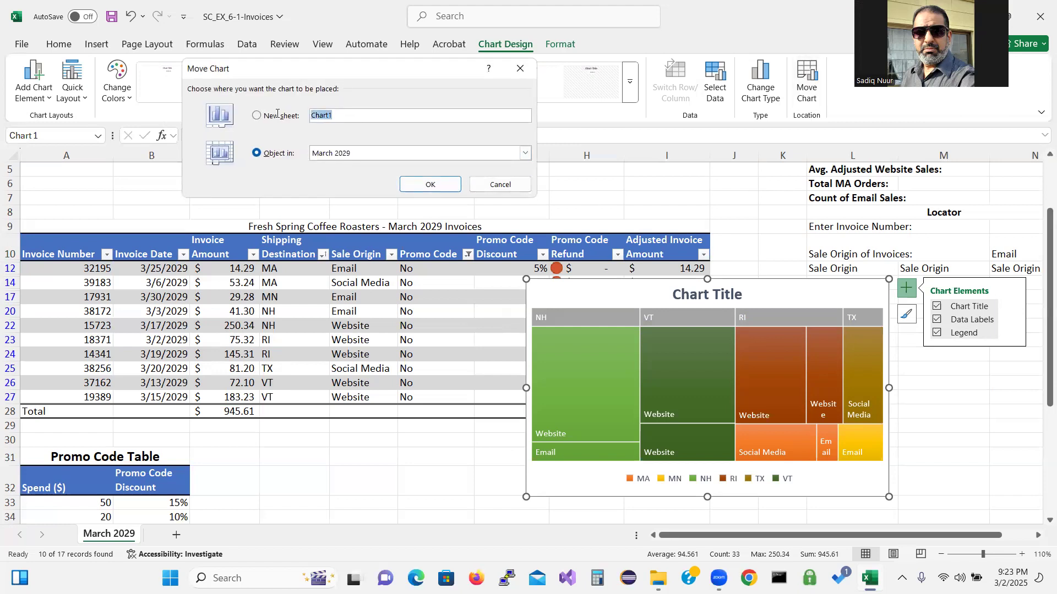
{"action": "left_click", "coordinate": [277, 116]}
{"action": "type", "text": "Treemap"}
{"action": "left_click", "coordinate": [435, 185]}
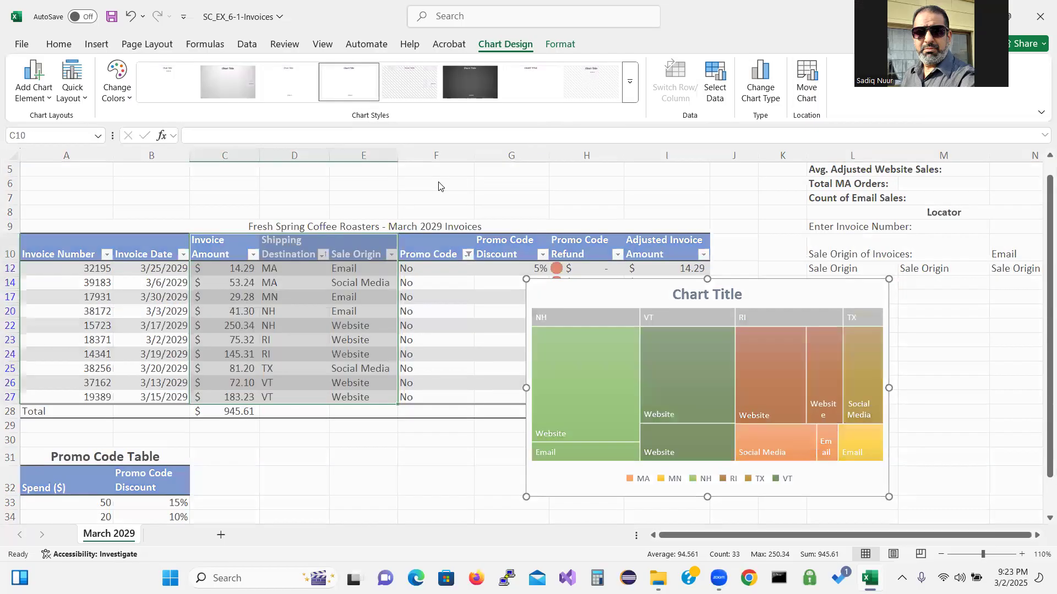
Step: Replace the treemap's placeholder title with "Orders without Promo Code"
{"action": "left_click", "coordinate": [540, 162]}
{"action": "double_click", "coordinate": [541, 164]}
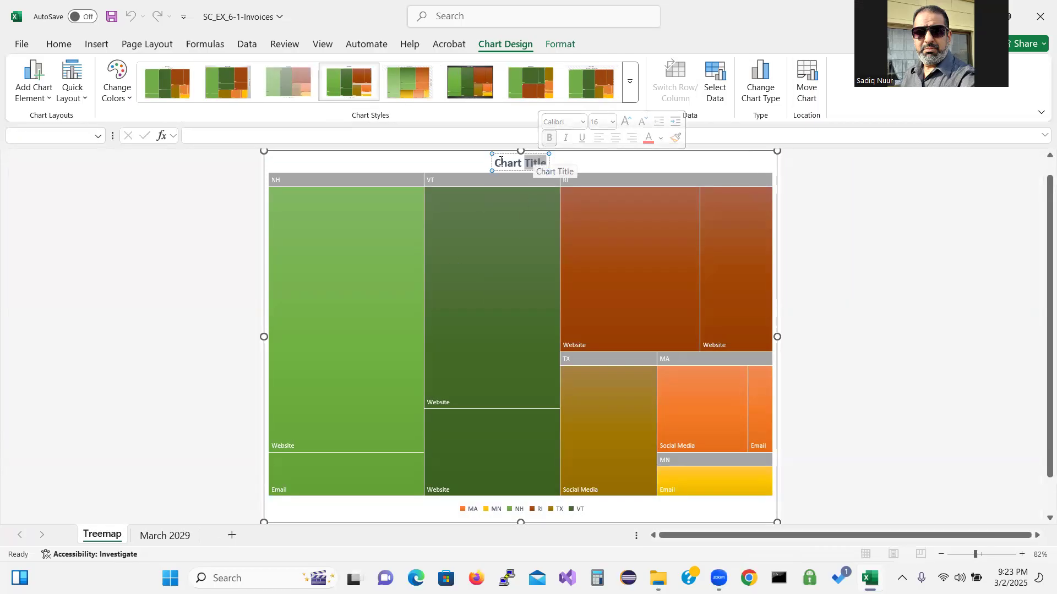
{"action": "left_click_drag", "start_coordinate": [496, 163], "coordinate": [542, 164]}
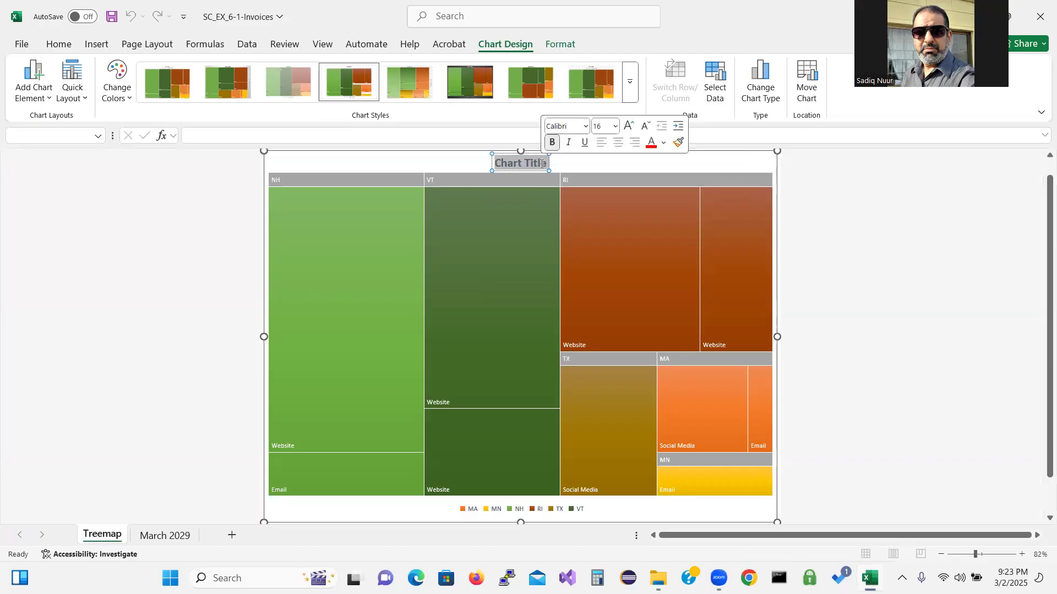
{"action": "type", "text": "Order"}
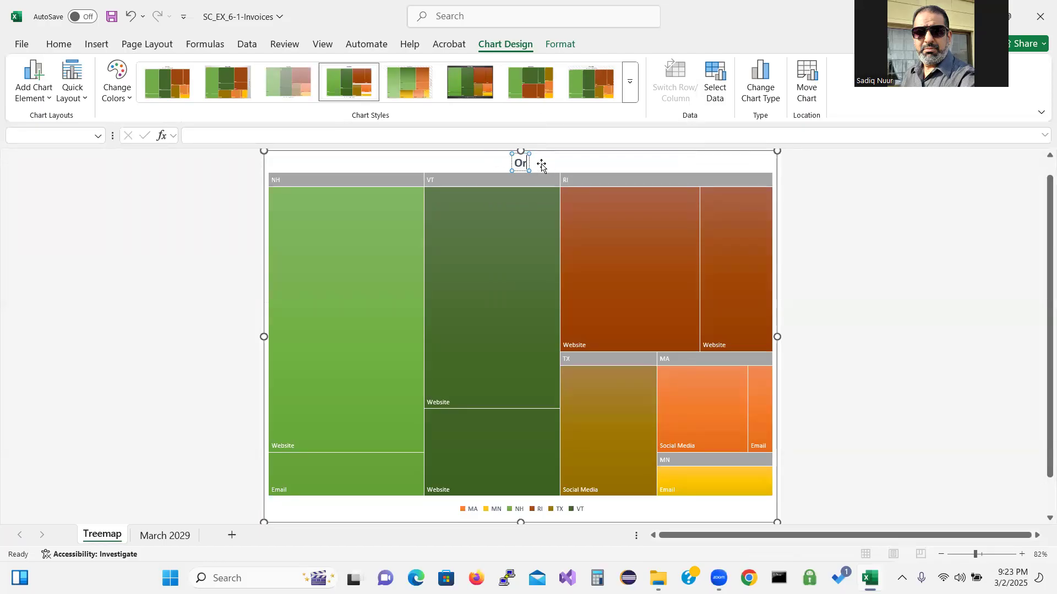
{"action": "type", "text": "s without Prom"}
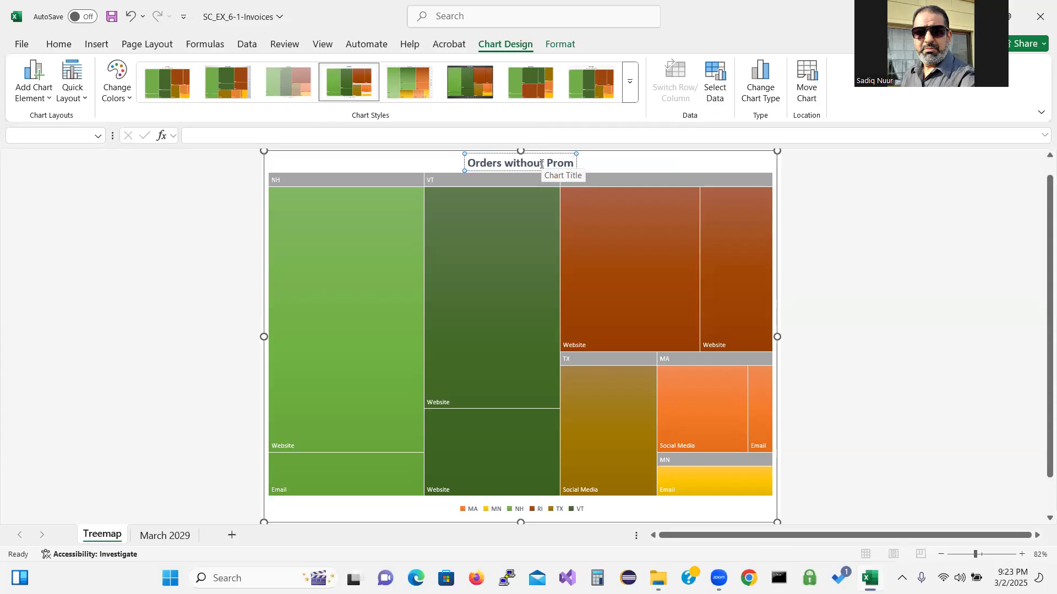
{"action": "type", "text": "o Code"}
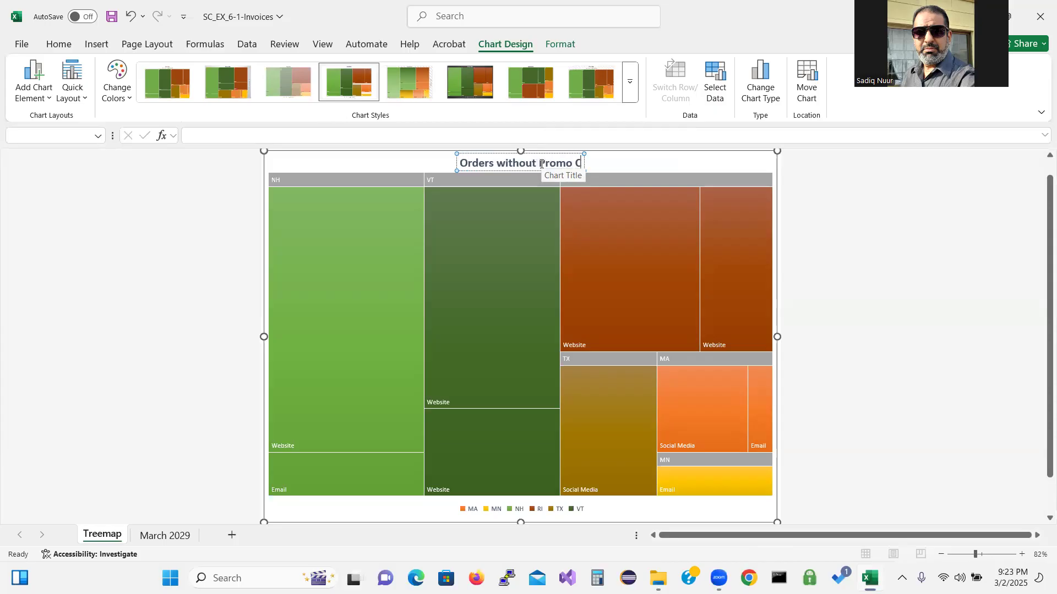
{"action": "left_click", "coordinate": [884, 243]}
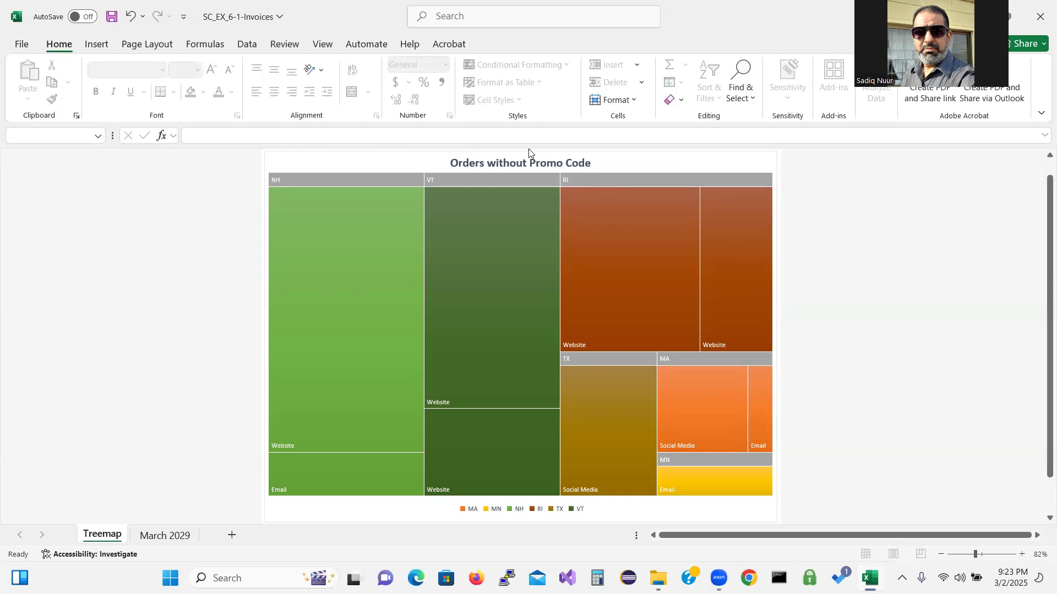
Step: Set the font size of the whole treemap title to 25
{"action": "left_click", "coordinate": [529, 164]}
{"action": "left_click_drag", "start_coordinate": [451, 163], "coordinate": [580, 168]}
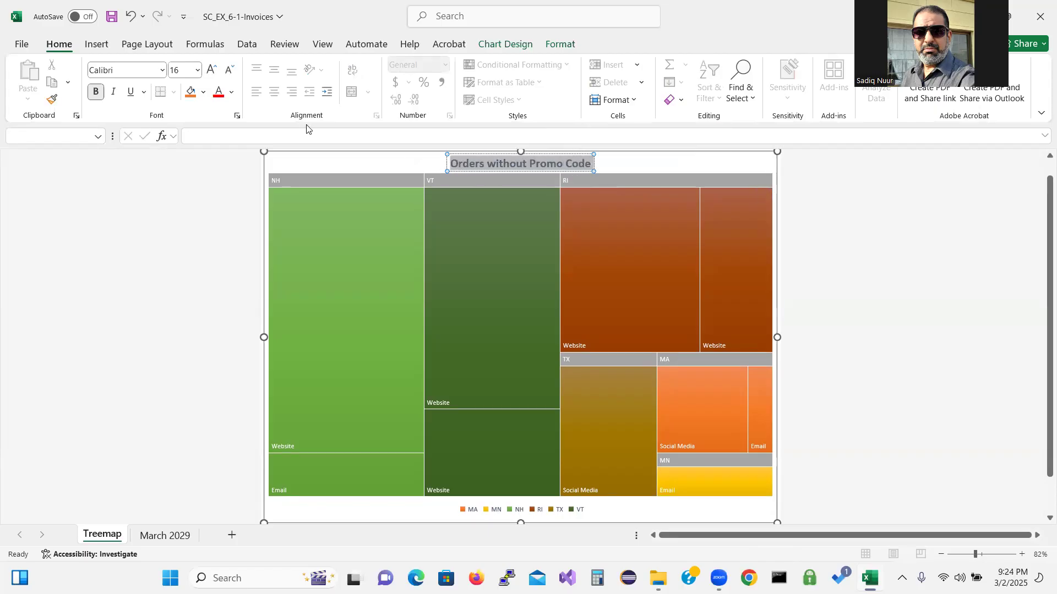
{"action": "left_click", "coordinate": [198, 73]}
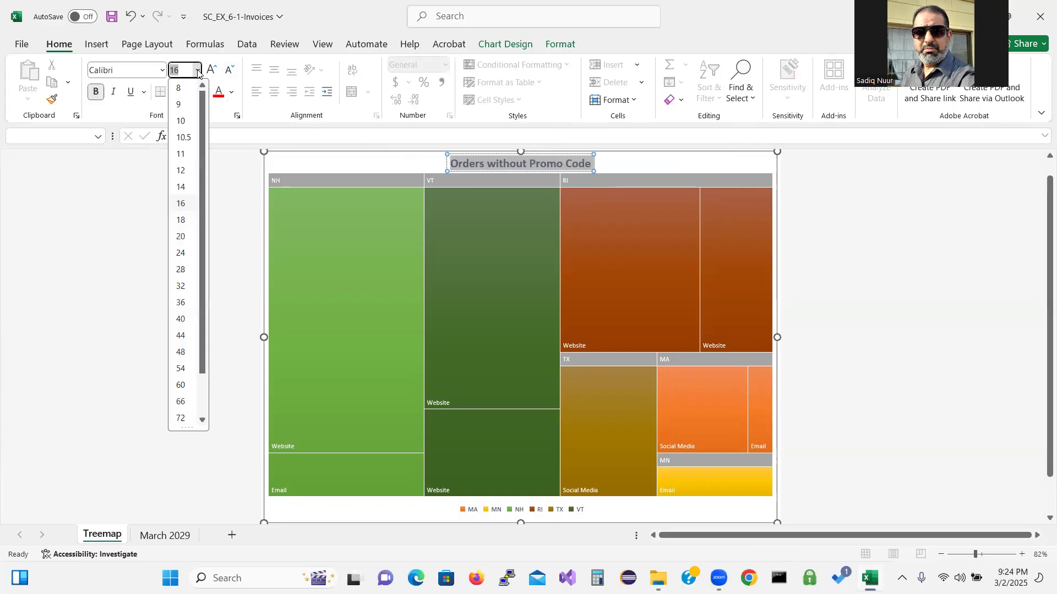
{"action": "left_click", "coordinate": [182, 255]}
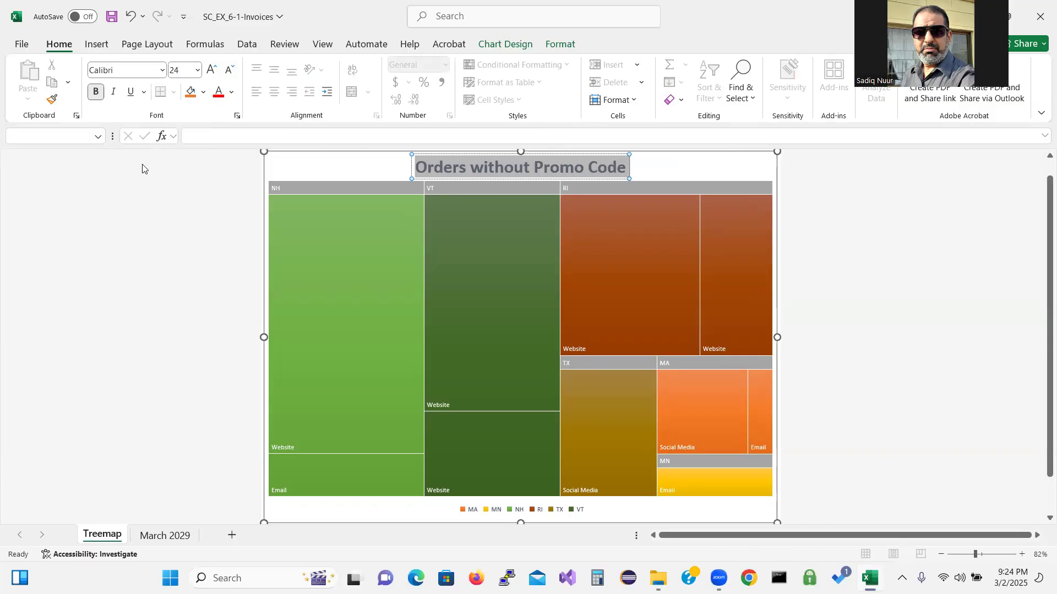
{"action": "left_click", "coordinate": [182, 73]}
{"action": "type", "text": "25"}
{"action": "key", "text": "Return"}
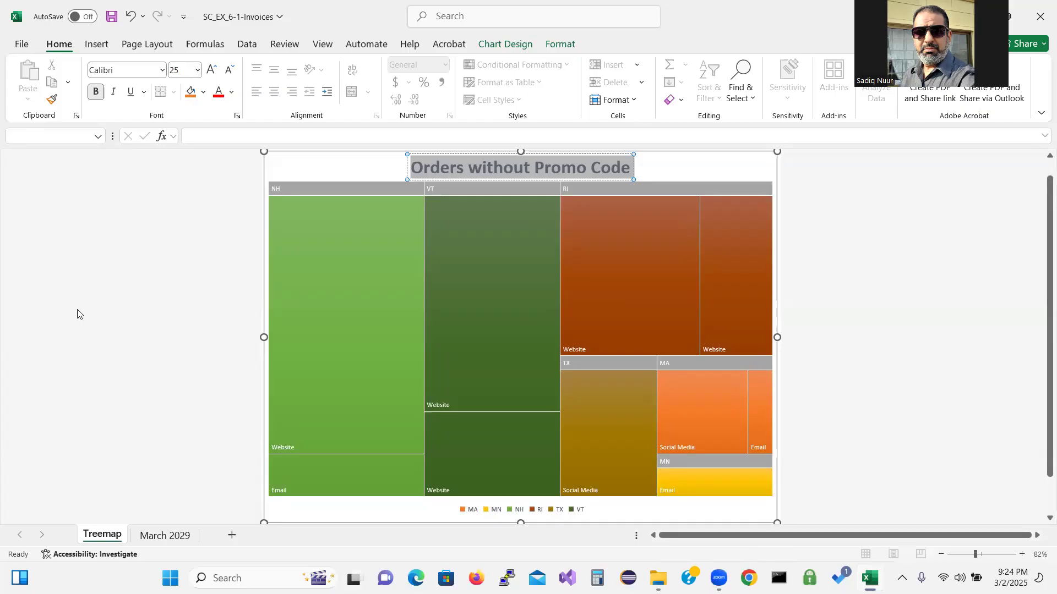
Step: Set the font size of all the treemap's data labels to 12
{"action": "left_click", "coordinate": [285, 447]}
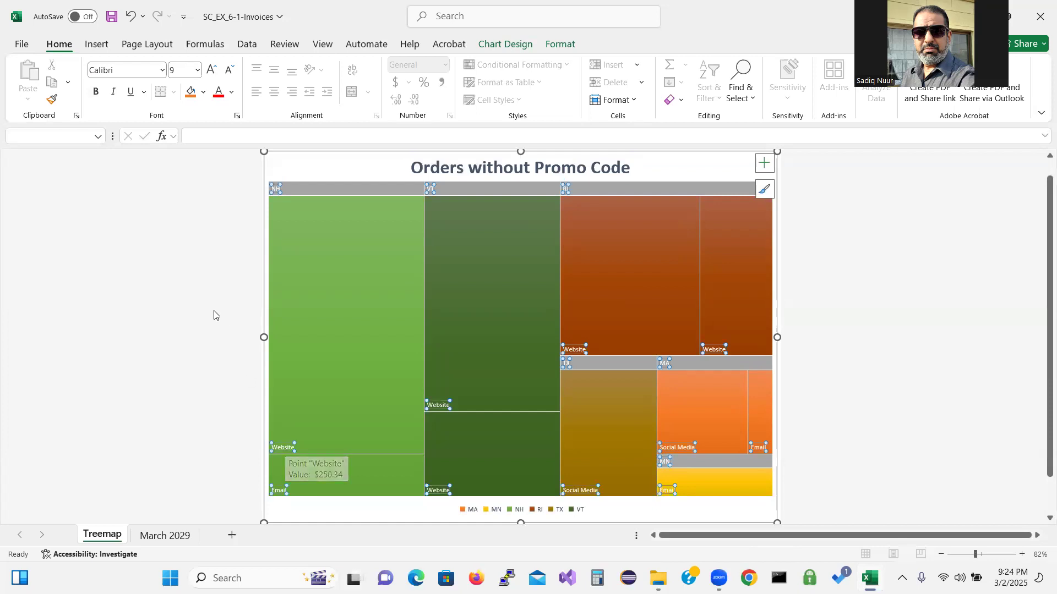
{"action": "left_click", "coordinate": [198, 73]}
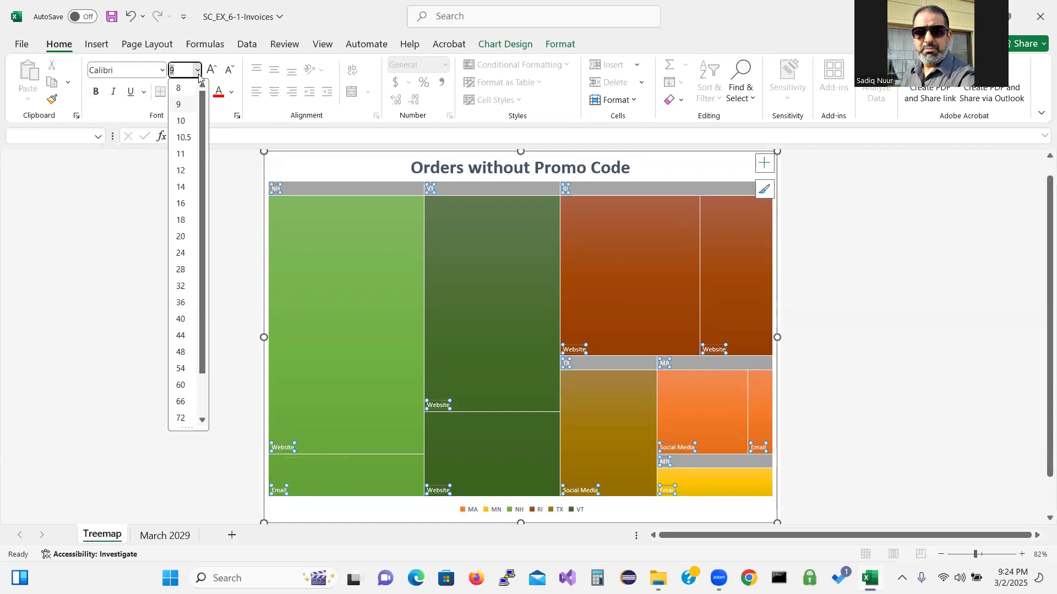
{"action": "left_click", "coordinate": [183, 177]}
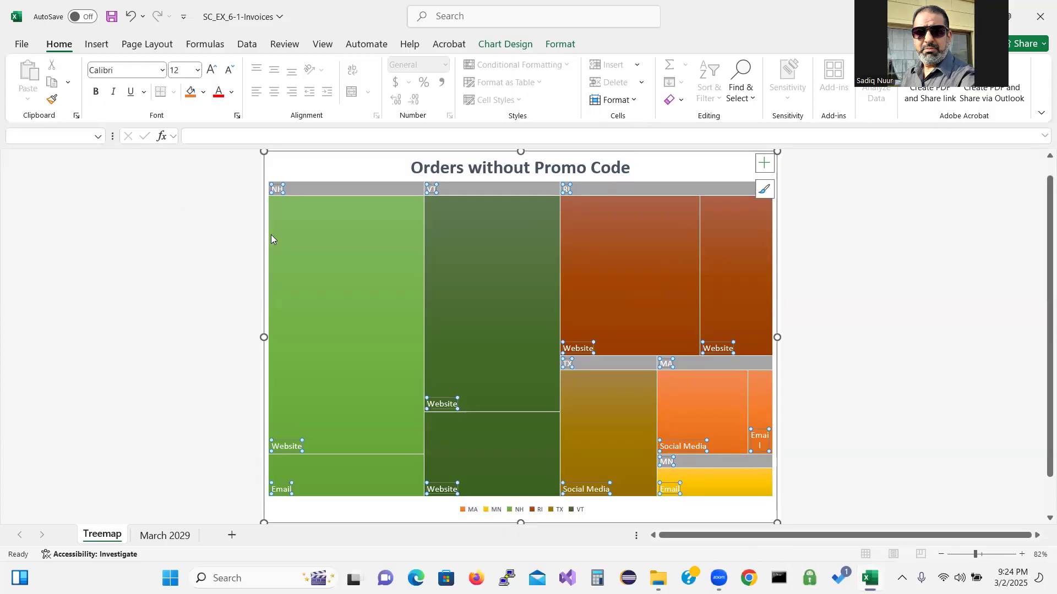
Step: Format the treemap's data labels to include the value as well as the category name, separated by a new line
{"action": "right_click", "coordinate": [288, 446]}
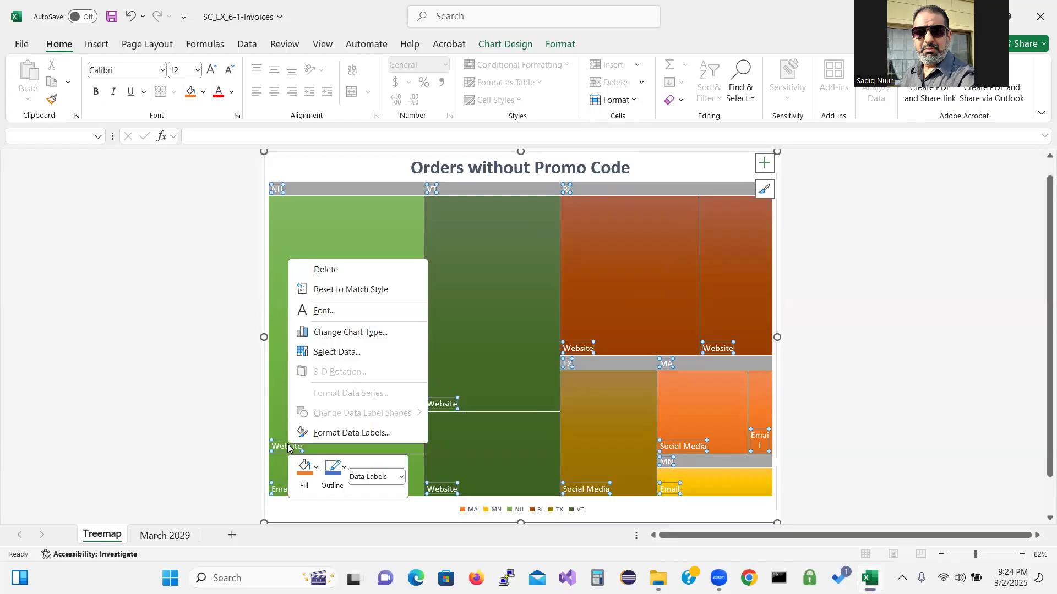
{"action": "left_click", "coordinate": [349, 434]}
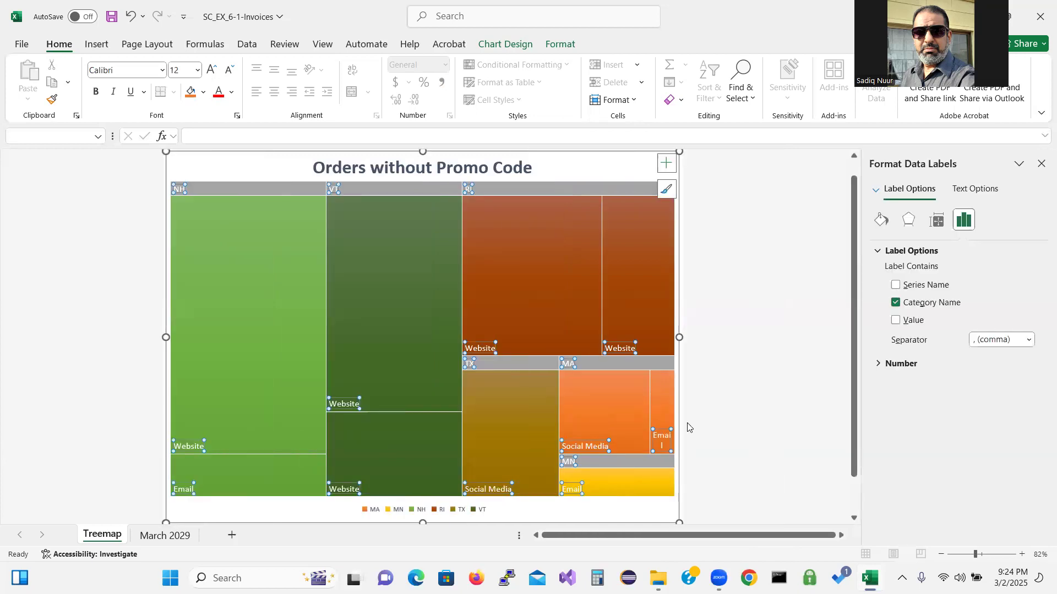
{"action": "left_click", "coordinate": [896, 321]}
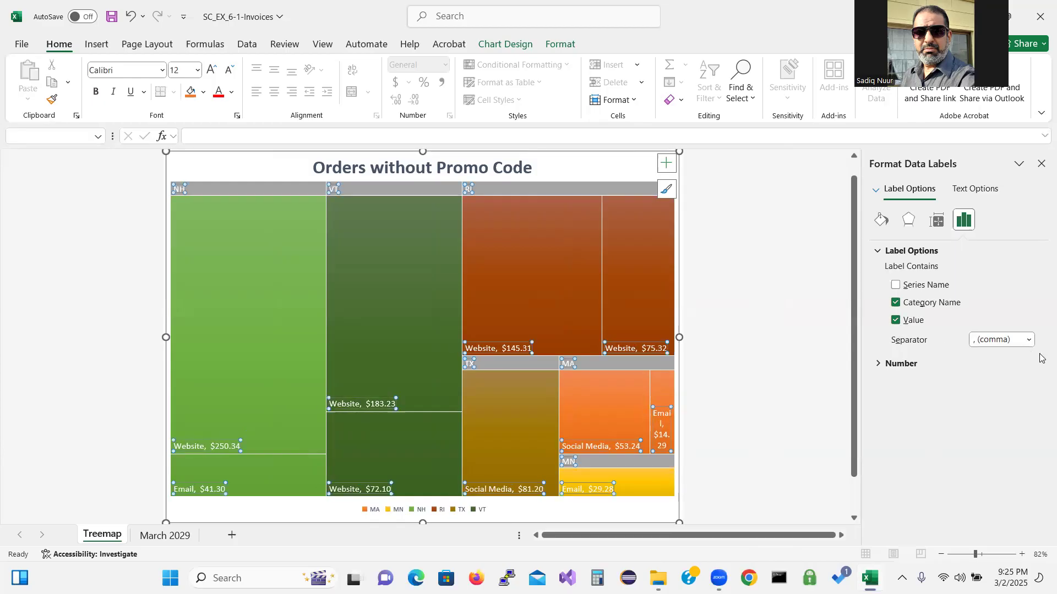
{"action": "left_click", "coordinate": [1029, 340]}
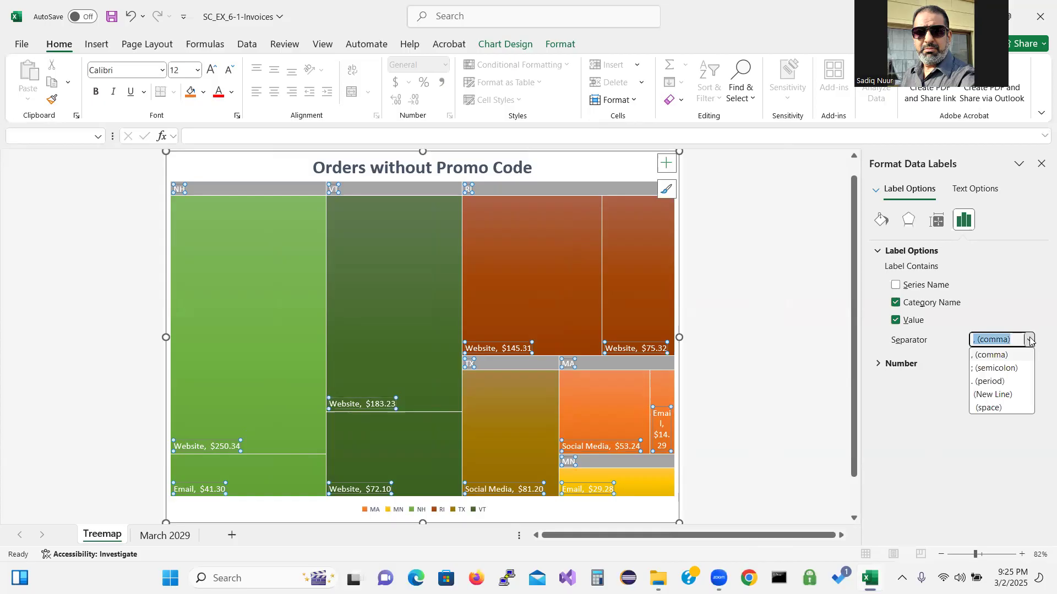
{"action": "left_click", "coordinate": [1013, 395]}
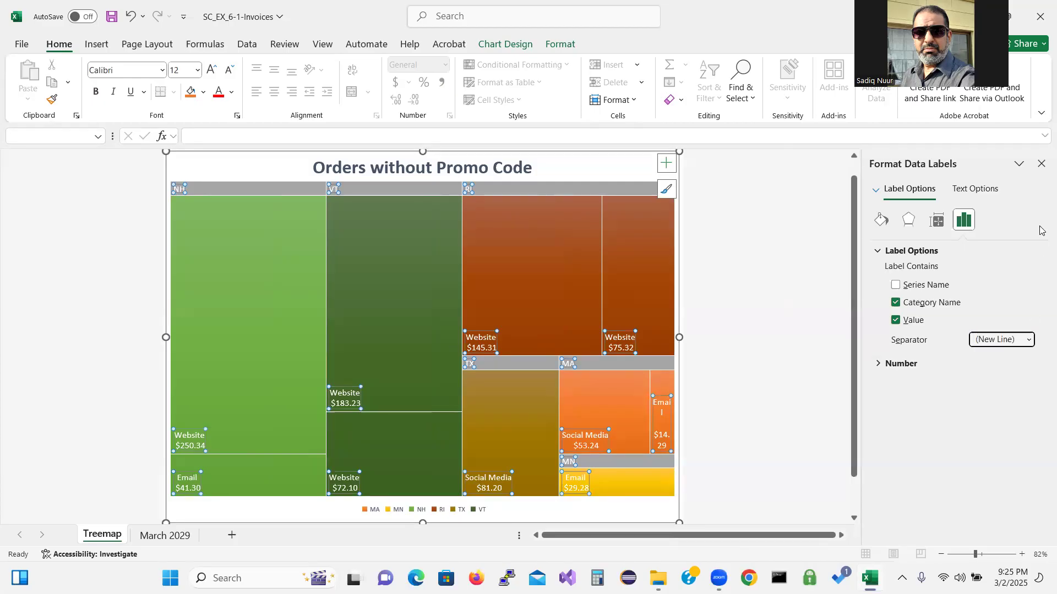
{"action": "left_click", "coordinate": [1041, 164]}
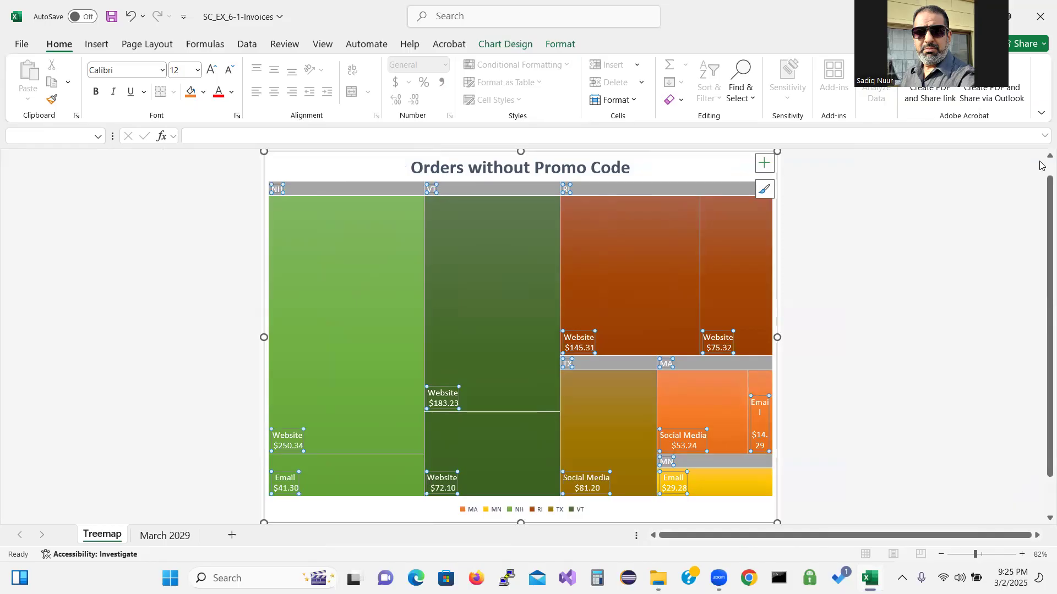
Step: Run the accessibility check on the treemap sheet and open the missing alt text issue
{"action": "left_click", "coordinate": [526, 269]}
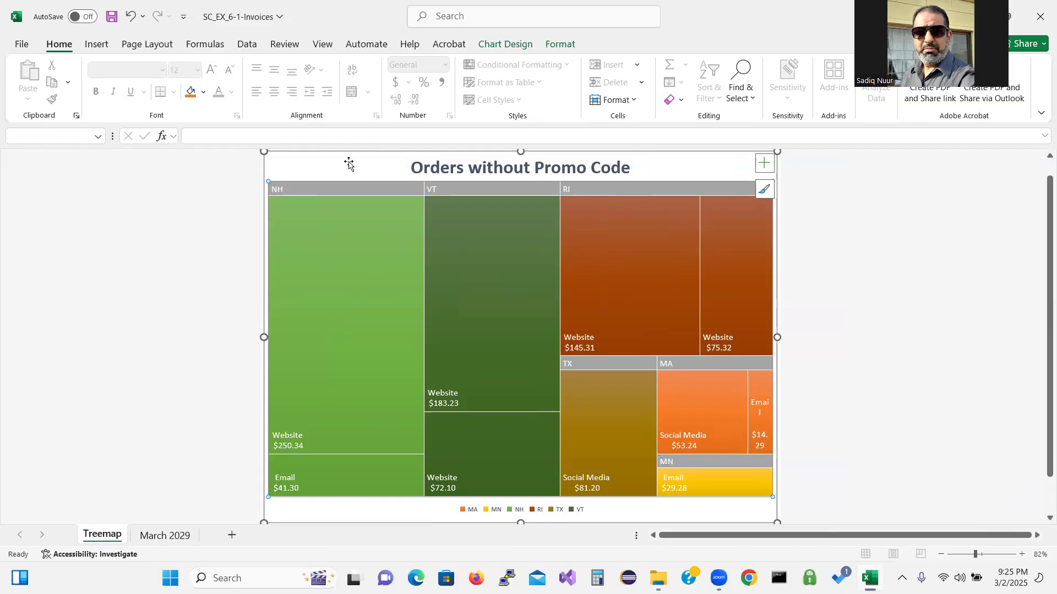
{"action": "left_click", "coordinate": [285, 44]}
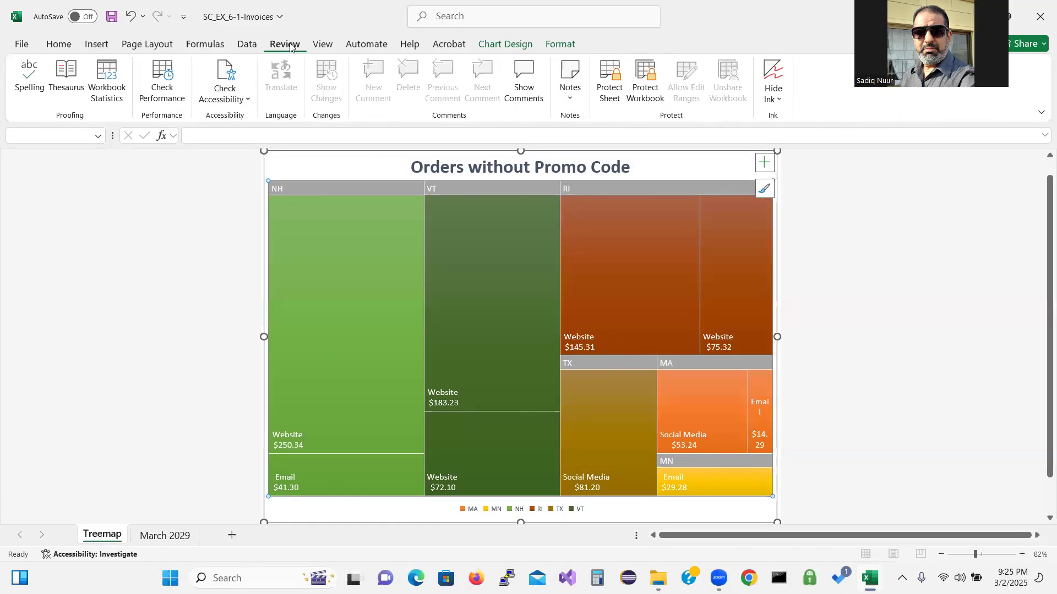
{"action": "left_click", "coordinate": [238, 103]}
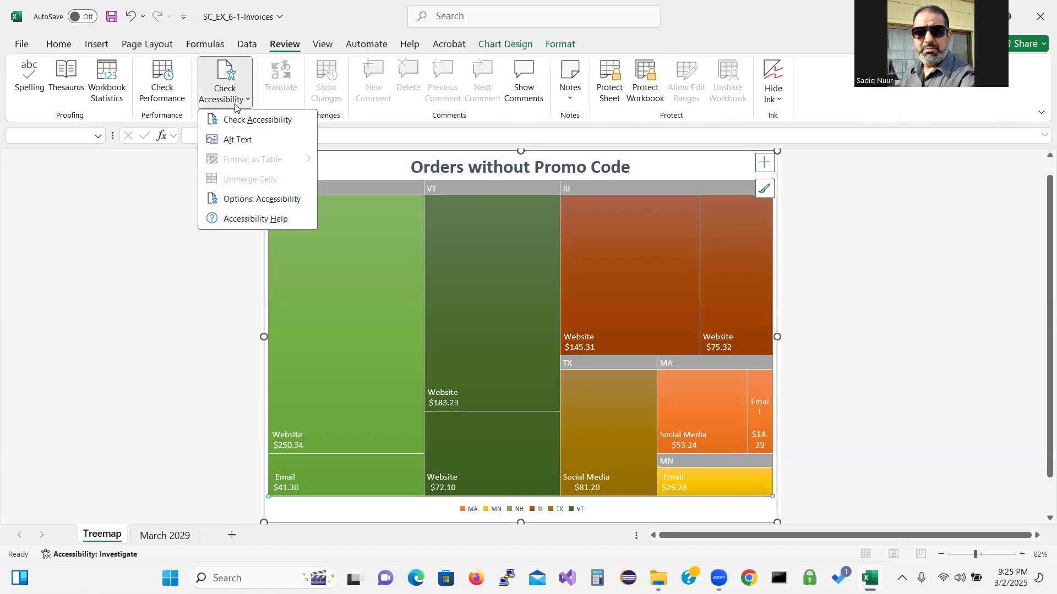
{"action": "left_click", "coordinate": [254, 120]}
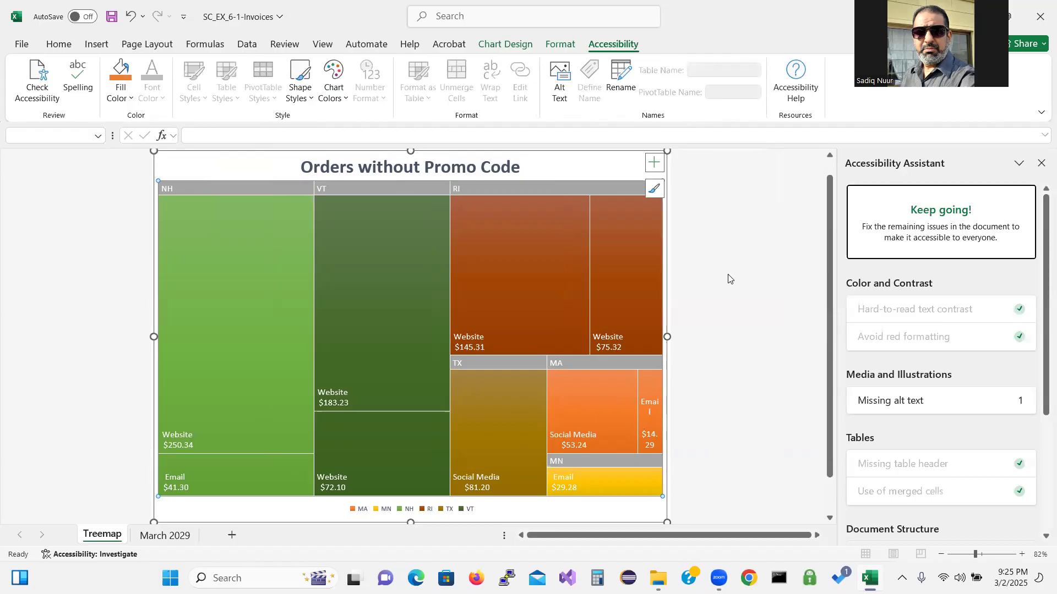
{"action": "left_click", "coordinate": [895, 401]}
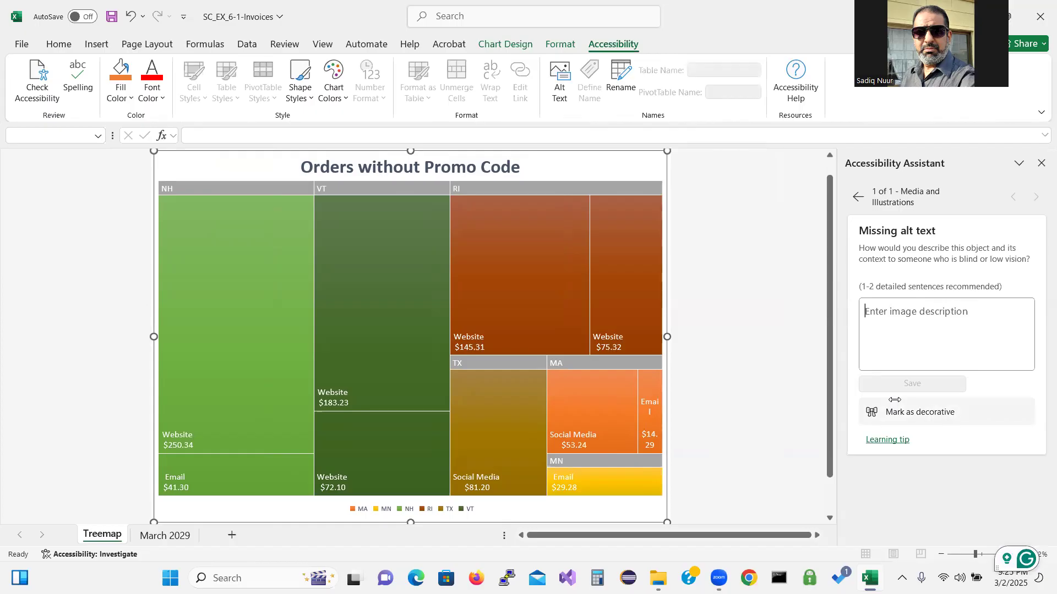
Step: Save the treemap's alt text as "Treemap showing the Orders without Promo Codes, grouped By Shipping Destination, and Labeled with Sale Origin and Invoice Amount."
{"action": "type", "text": "Tr"}
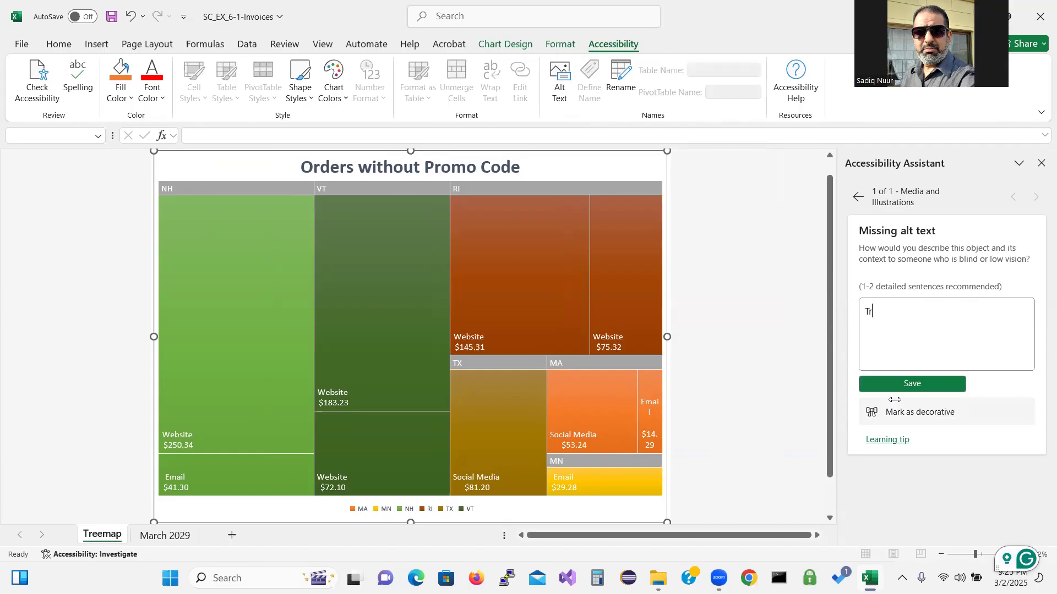
{"action": "type", "text": "eemap "}
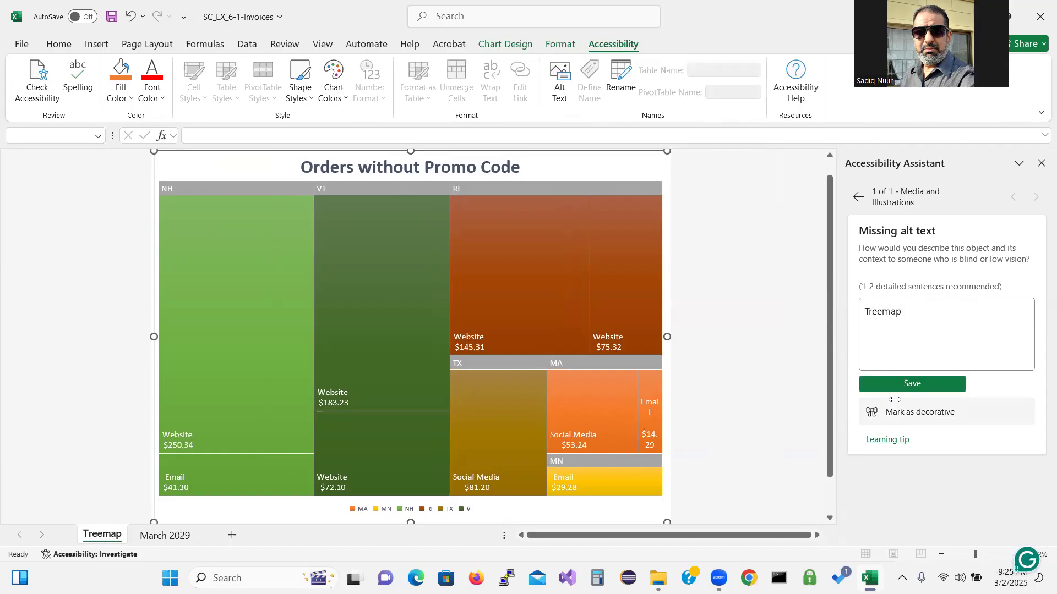
{"action": "type", "text": "showing the Orders without Promo"}
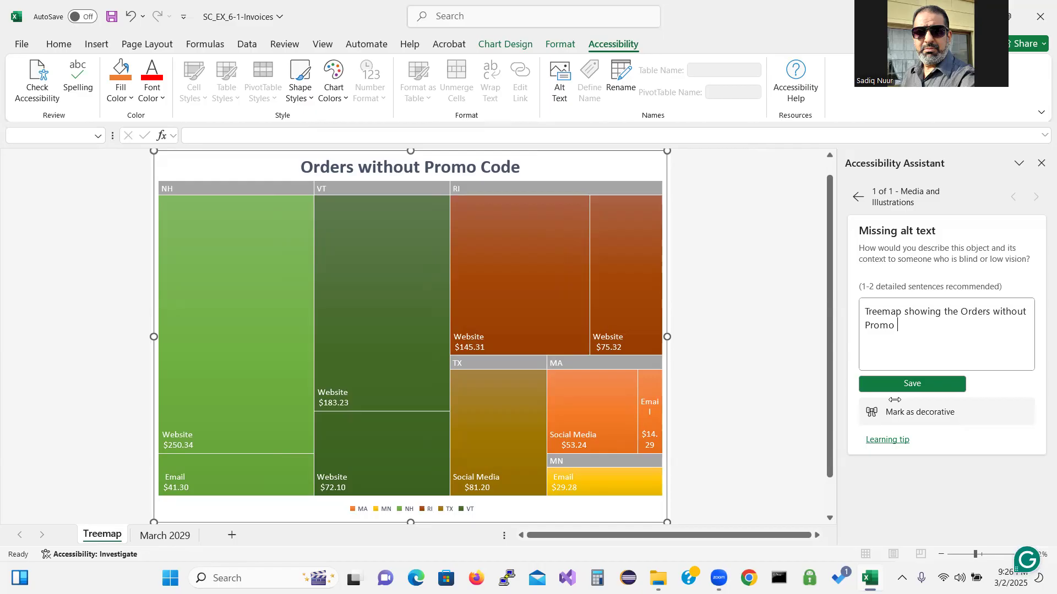
{"action": "type", "text": " Codes, grouped By Shipping"}
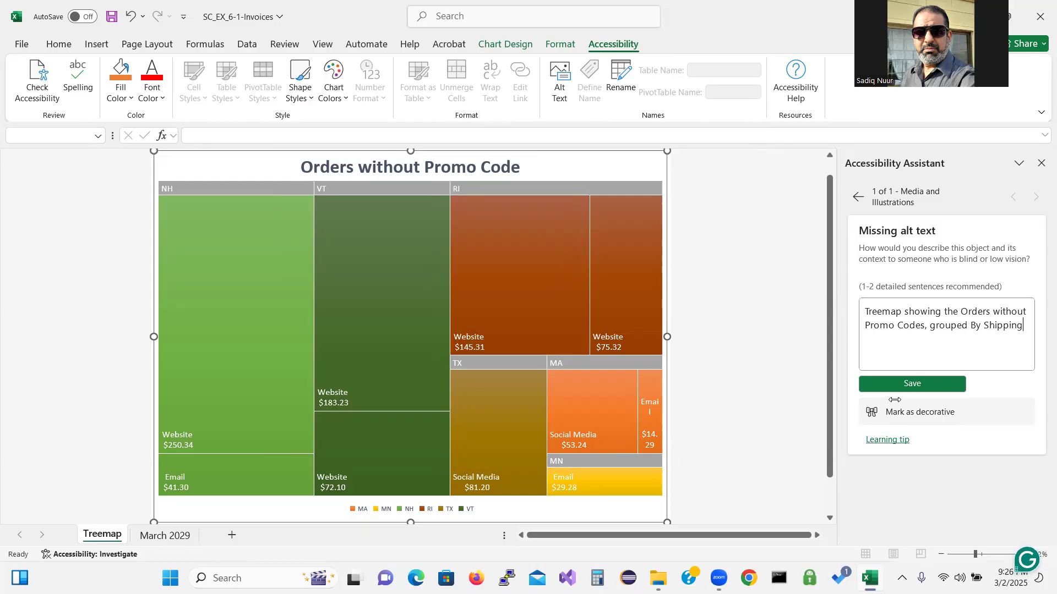
{"action": "type", "text": " Destinatio"}
{"action": "type", "text": "n"}
{"action": "type", "text": ", "}
{"action": "type", "text": "and "}
{"action": "type", "text": "Labe"}
{"action": "type", "text": "lled"}
{"action": "key", "text": "BackSpace"}
{"action": "key", "text": "BackSpace"}
{"action": "key", "text": "BackSpace"}
{"action": "type", "text": "ed"}
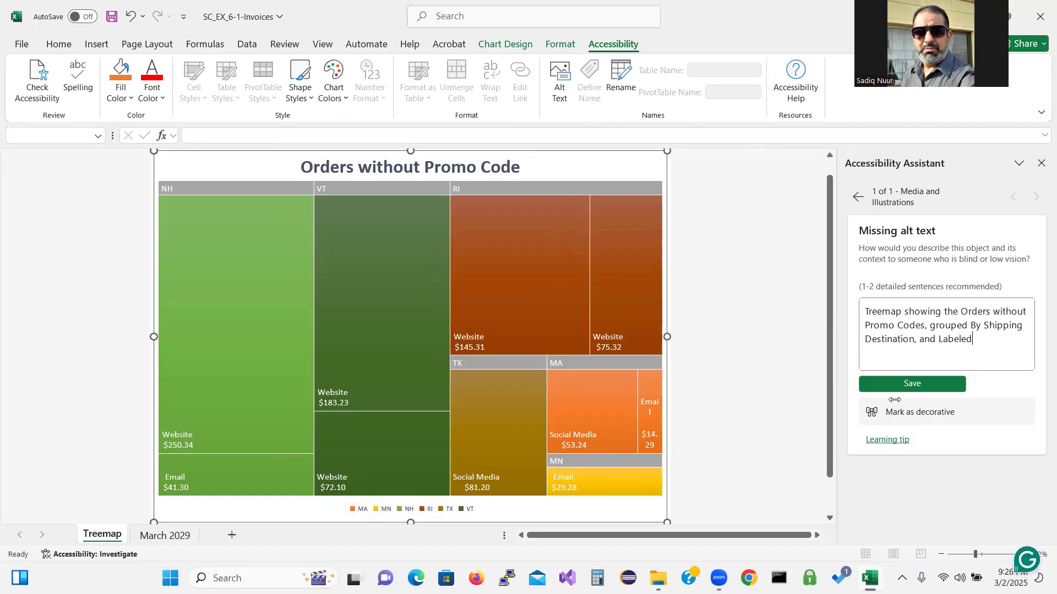
{"action": "type", "text": " with Sale Origin and"}
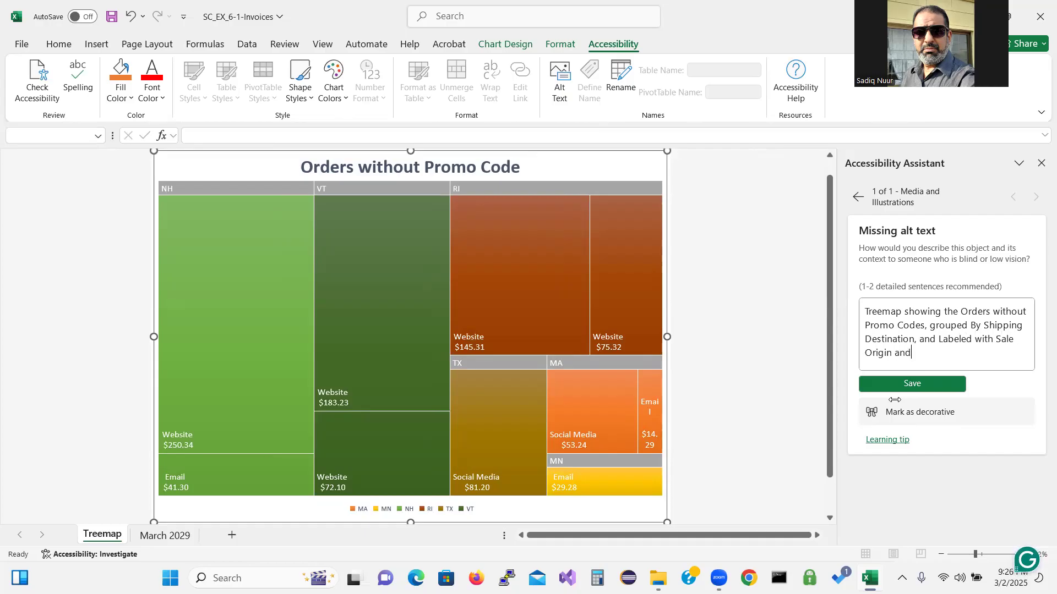
{"action": "type", "text": " Invoice Amount."}
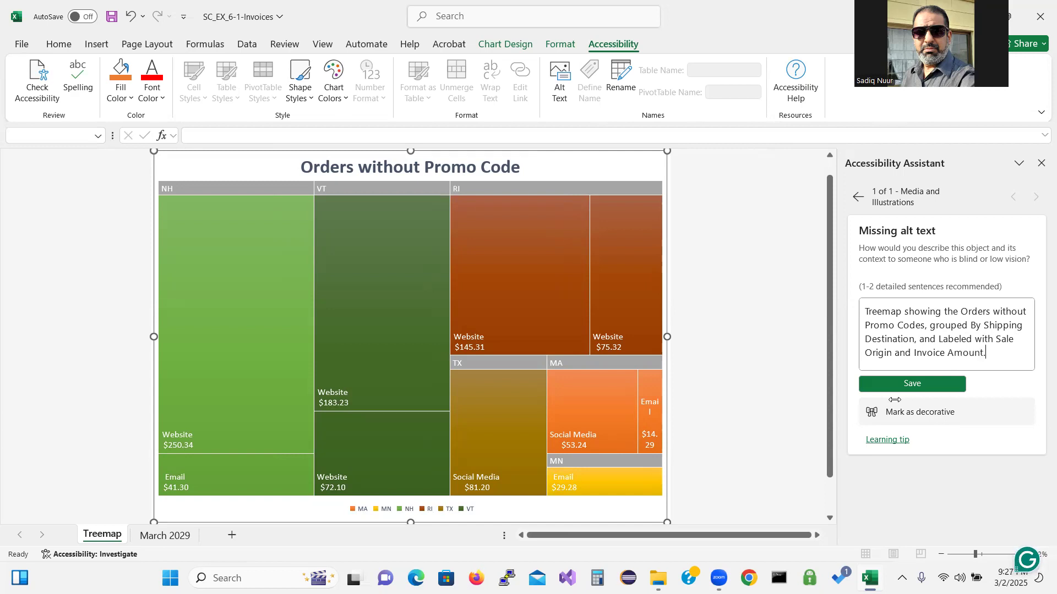
{"action": "left_click", "coordinate": [948, 386]}
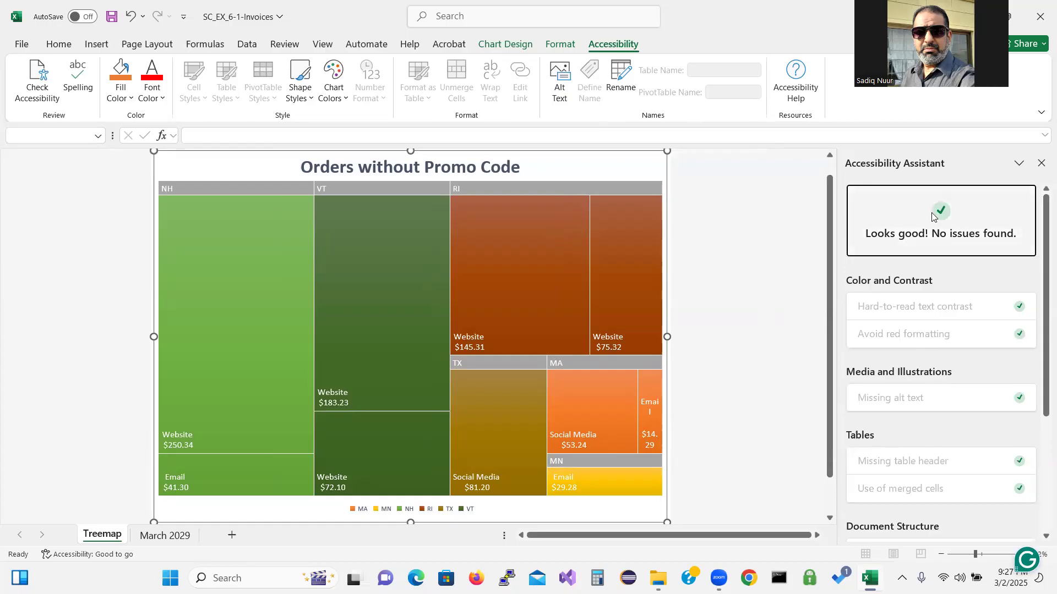
{"action": "left_click", "coordinate": [1041, 163]}
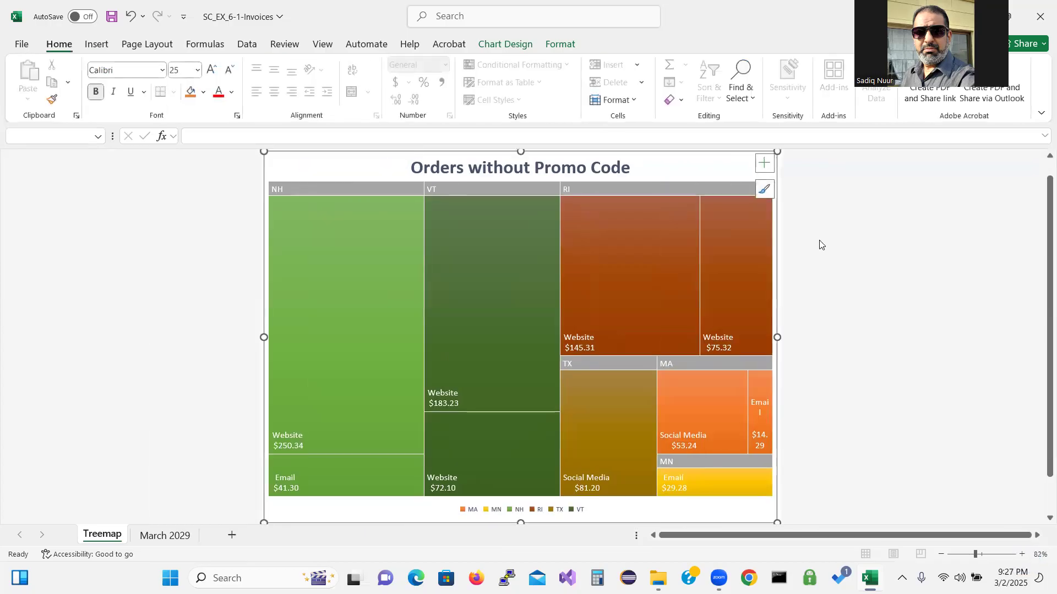
Step: Return to the March 2029 sheet, then save and close the SC_EX_6-1-Invoices workbook
{"action": "left_click", "coordinate": [161, 535]}
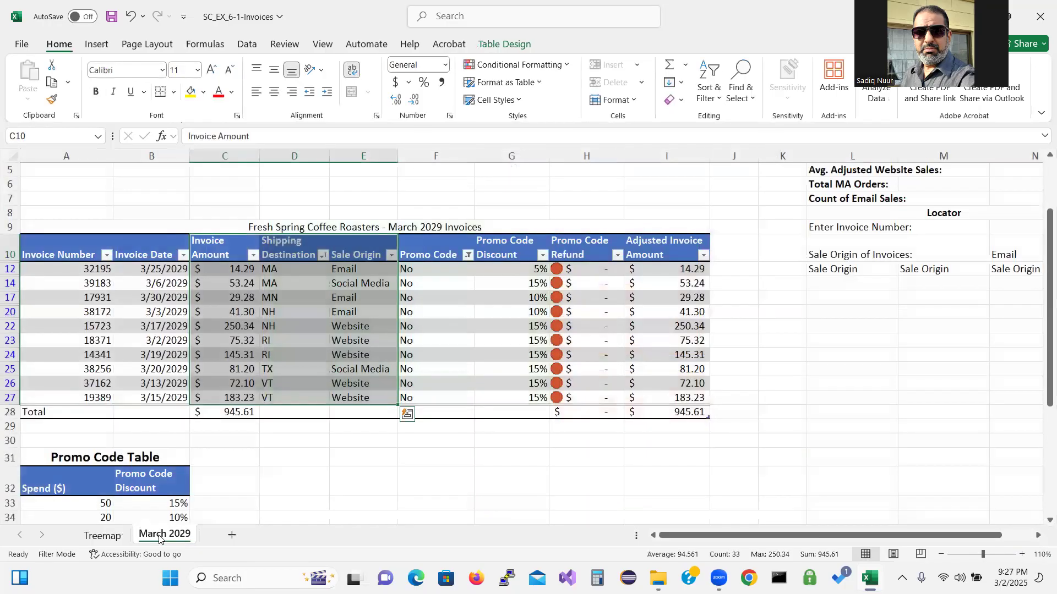
{"action": "left_click", "coordinate": [112, 16]}
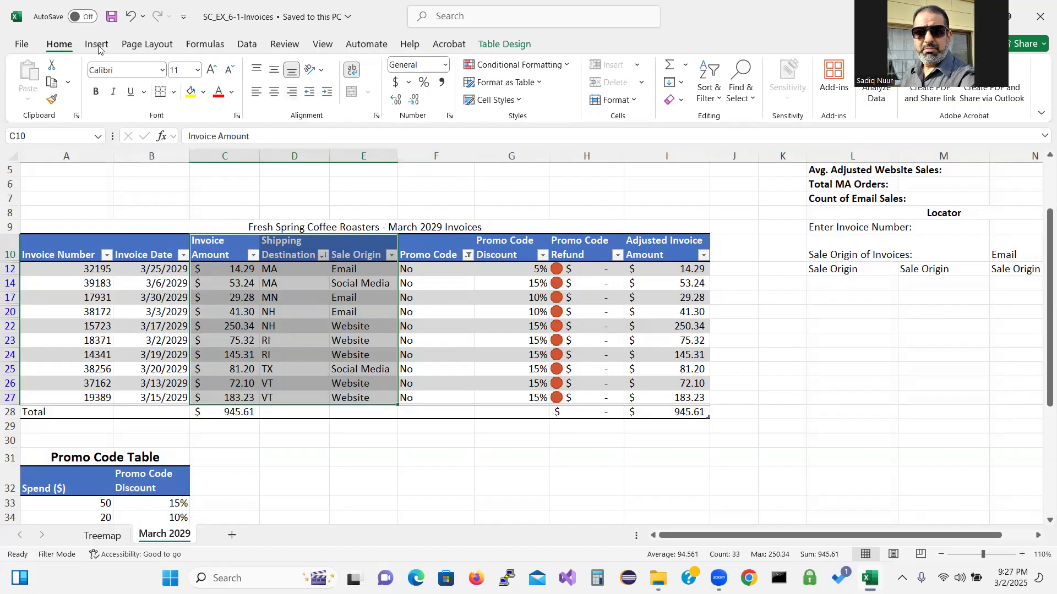
{"action": "left_click", "coordinate": [22, 43]}
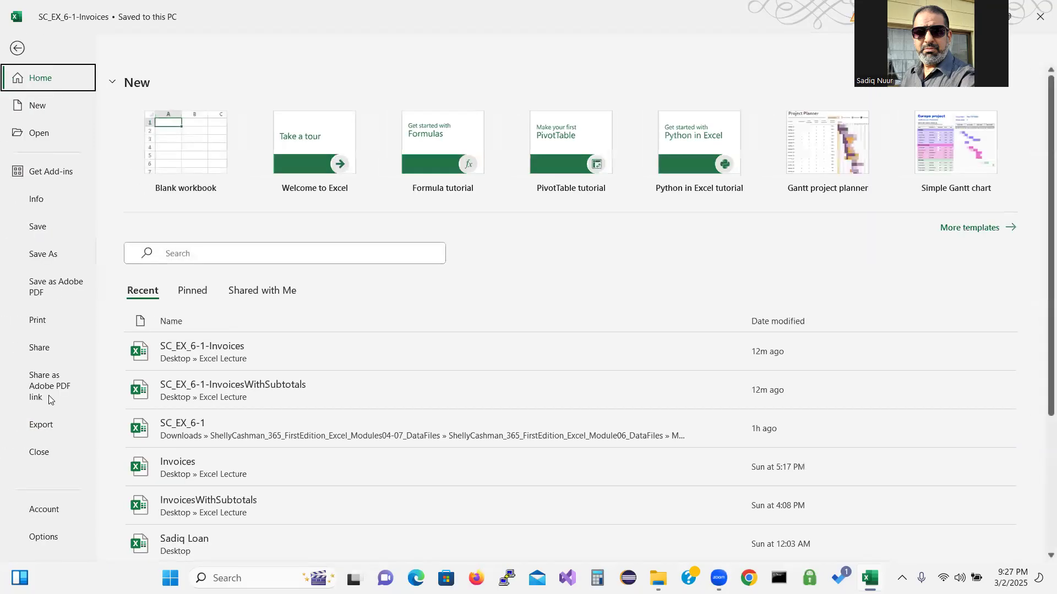
{"action": "left_click", "coordinate": [48, 456]}
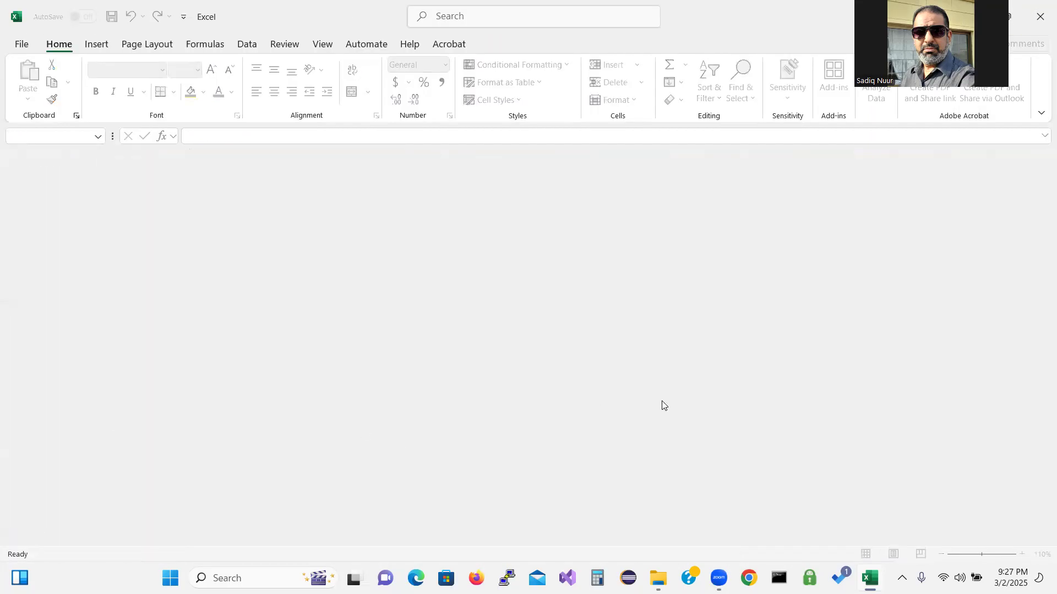